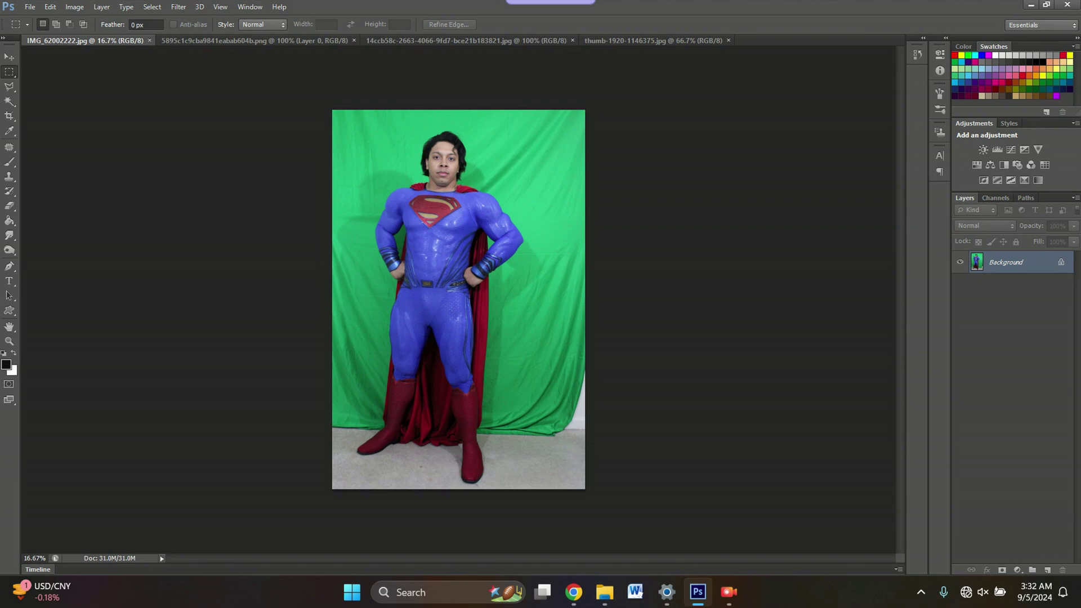
# Select the entire green-screen photo of the man in the superhero costume and copy it
pyautogui.scroll(4, 467, 281)
pyautogui.scroll(-2, 468, 281)
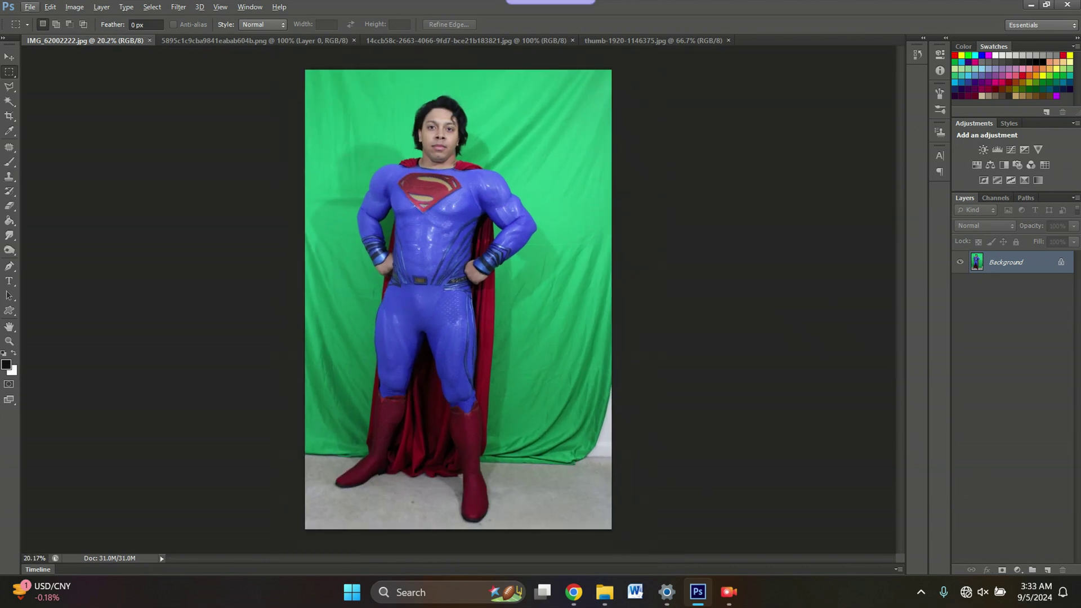
pyautogui.hotkey('ctrl', 'a')
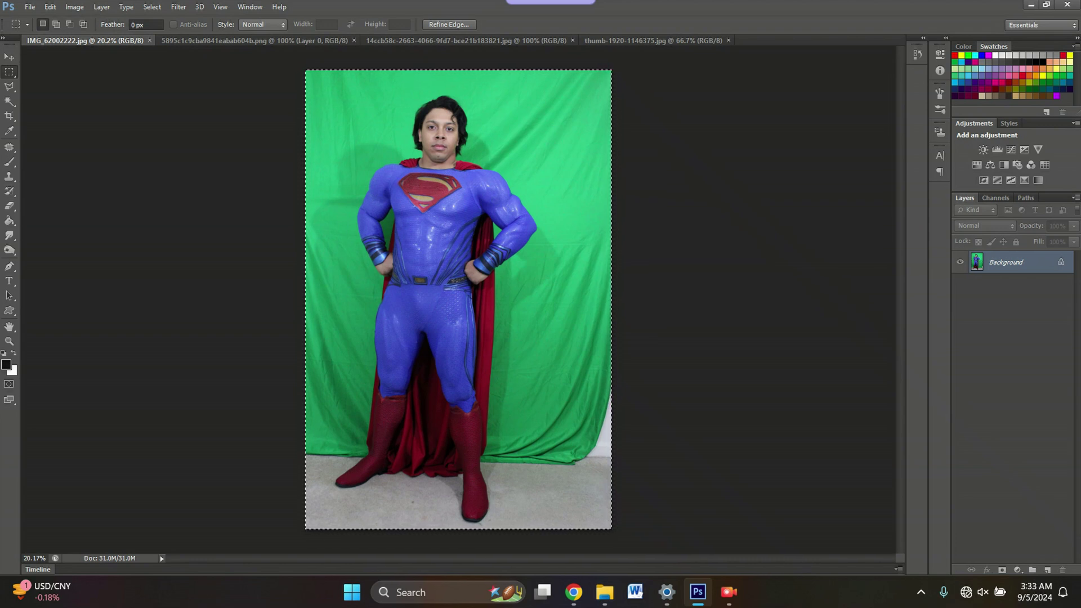
# Create a new document from the U.S. Paper preset, 8.5 by 11 inches at 300 pixels/inch with a white background
pyautogui.hotkey('ctrl', 'n')
pyautogui.click(388, 111)
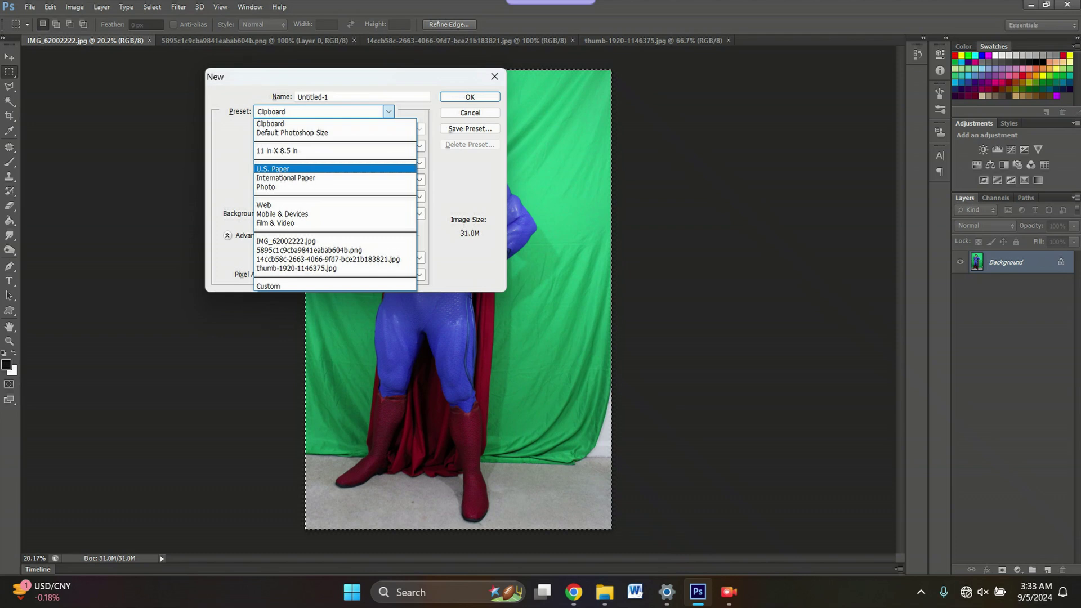
pyautogui.press('Return')
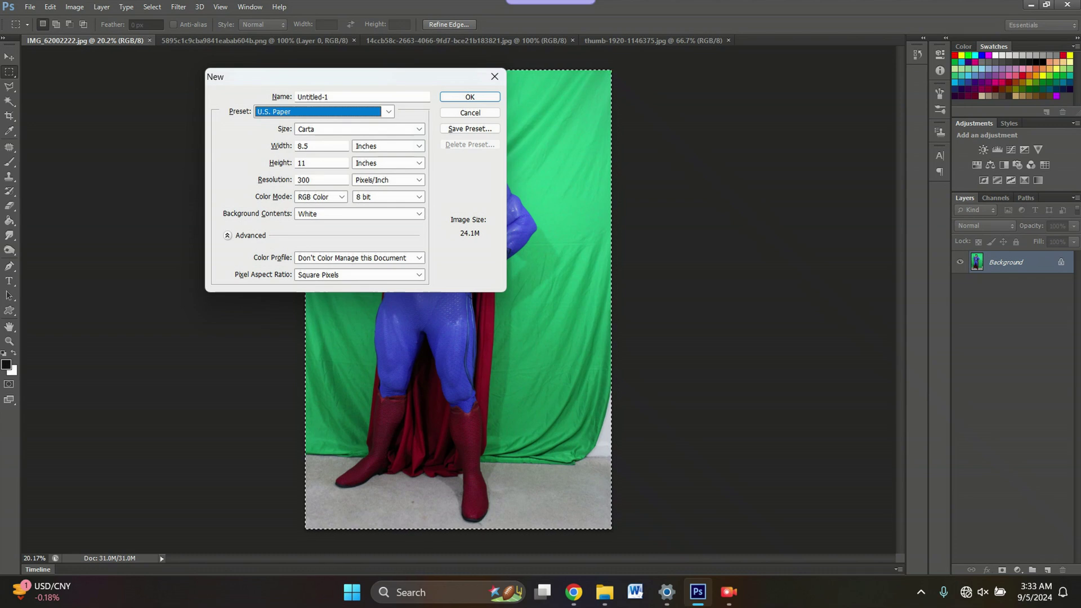
pyautogui.press('Return')
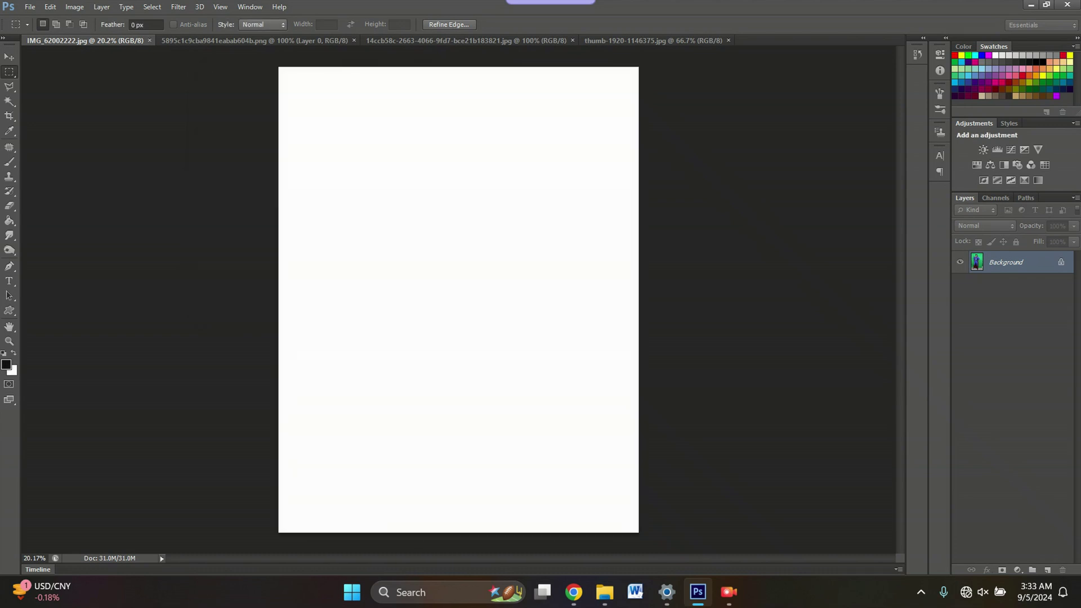
# Paste the copied photo into the new document, hide that layer, and paste a second copy above it
pyautogui.hotkey('ctrl', 'v')
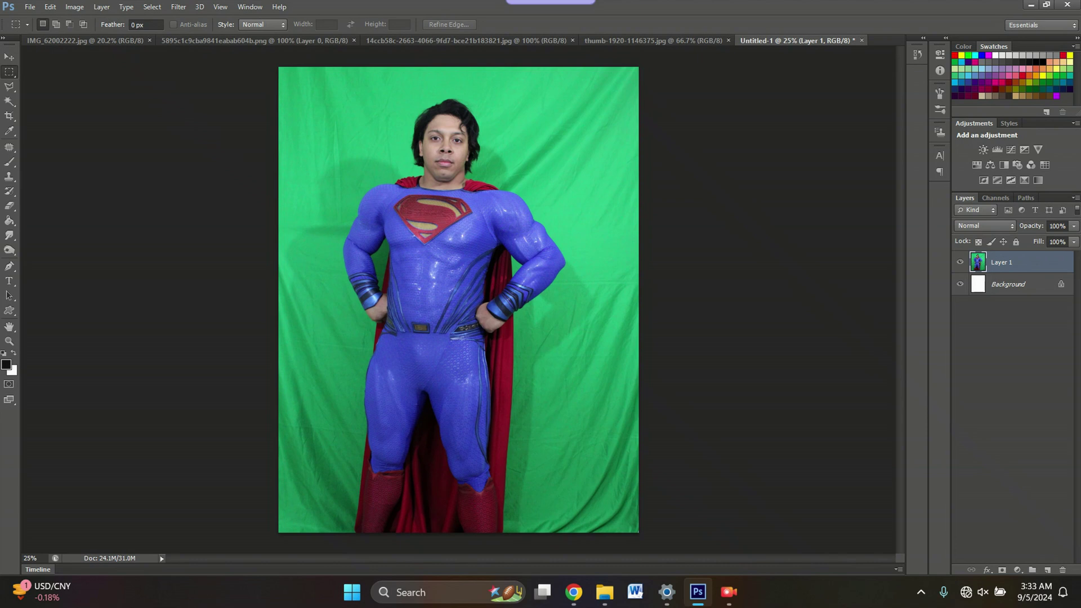
pyautogui.click(959, 262)
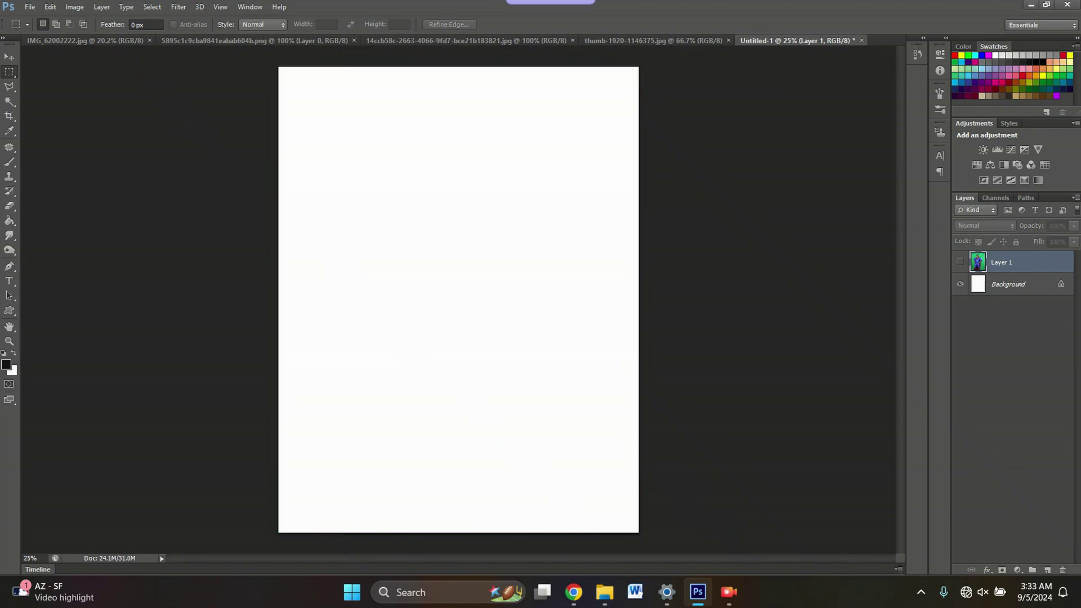
pyautogui.hotkey('ctrl', 'v')
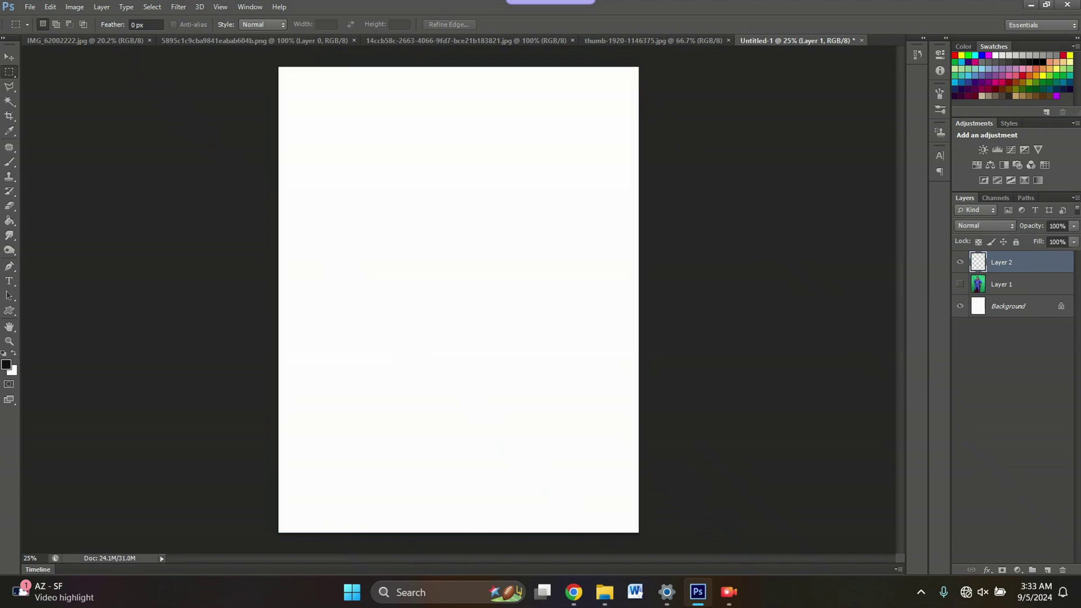
# Scale the second pasted photo to about 79.7% and position it within the page, slightly nearer the left edge
pyautogui.hotkey('ctrl', 't')
pyautogui.moveTo(278, 67); pyautogui.dragTo(308, 73)
pyautogui.moveTo(468, 197); pyautogui.dragTo(468, 200)
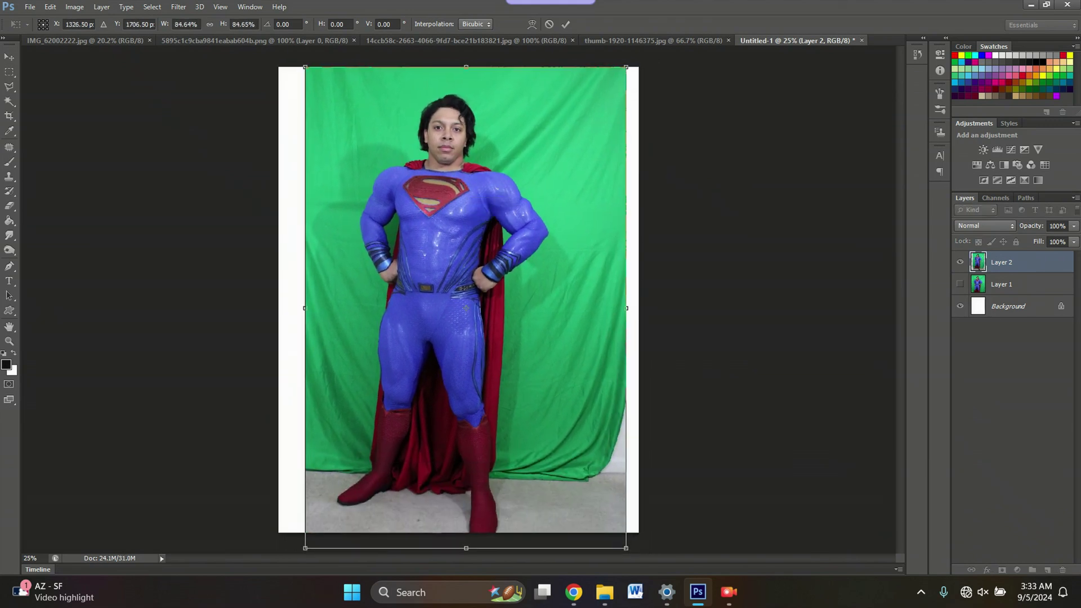
pyautogui.moveTo(305, 67); pyautogui.dragTo(324, 95)
pyautogui.moveTo(410, 231); pyautogui.dragTo(402, 208)
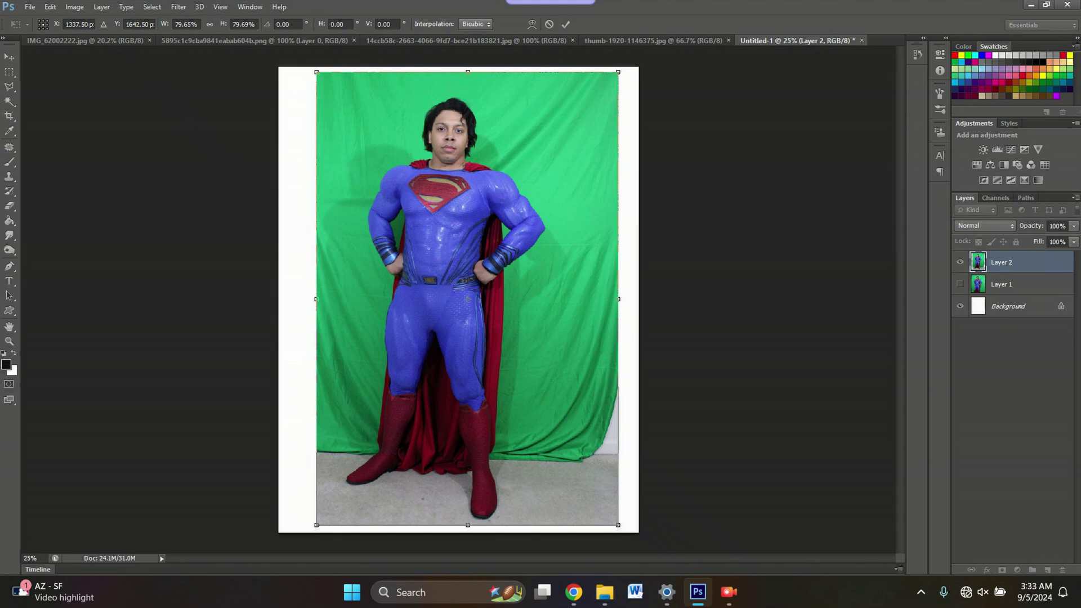
pyautogui.press('v')
pyautogui.press('Return')
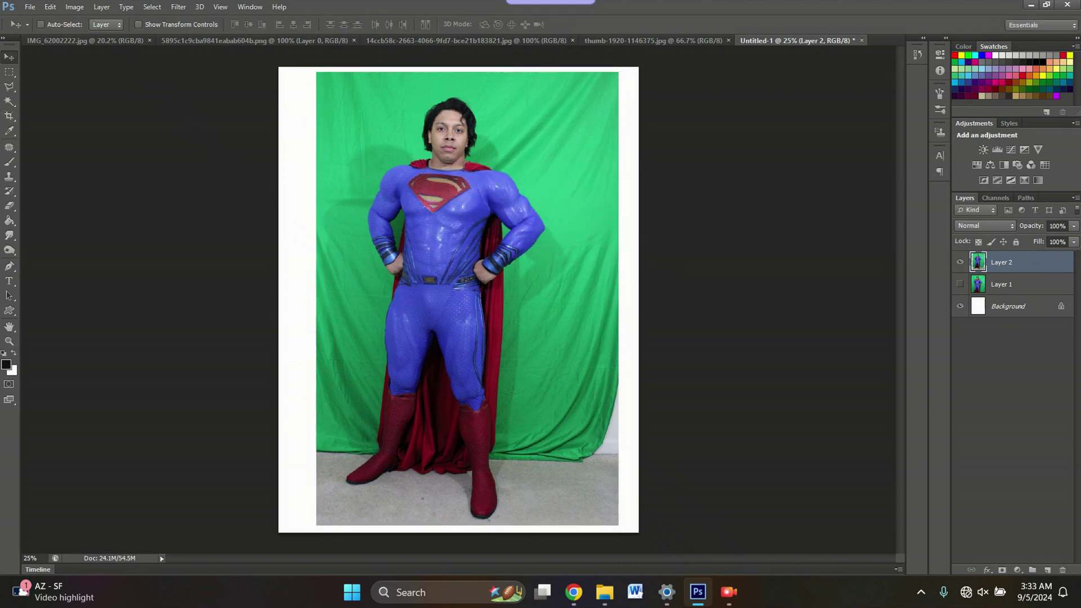
pyautogui.moveTo(563, 338); pyautogui.dragTo(555, 338)
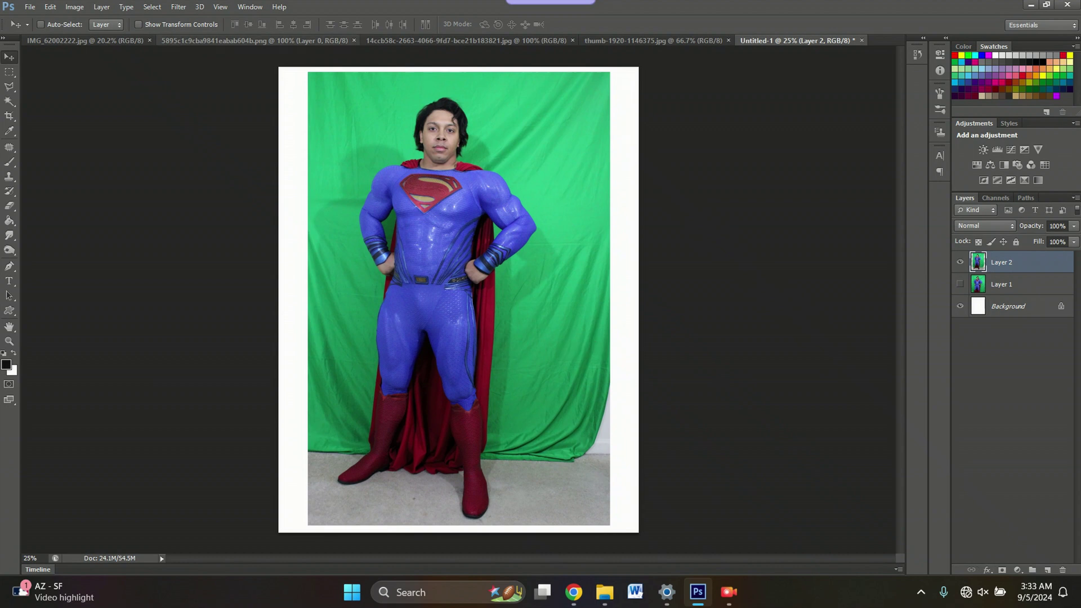
# Start a Selective Color adjustment on the scaled photo layer and set Cyan to +100% for the Greens
pyautogui.click(74, 7)
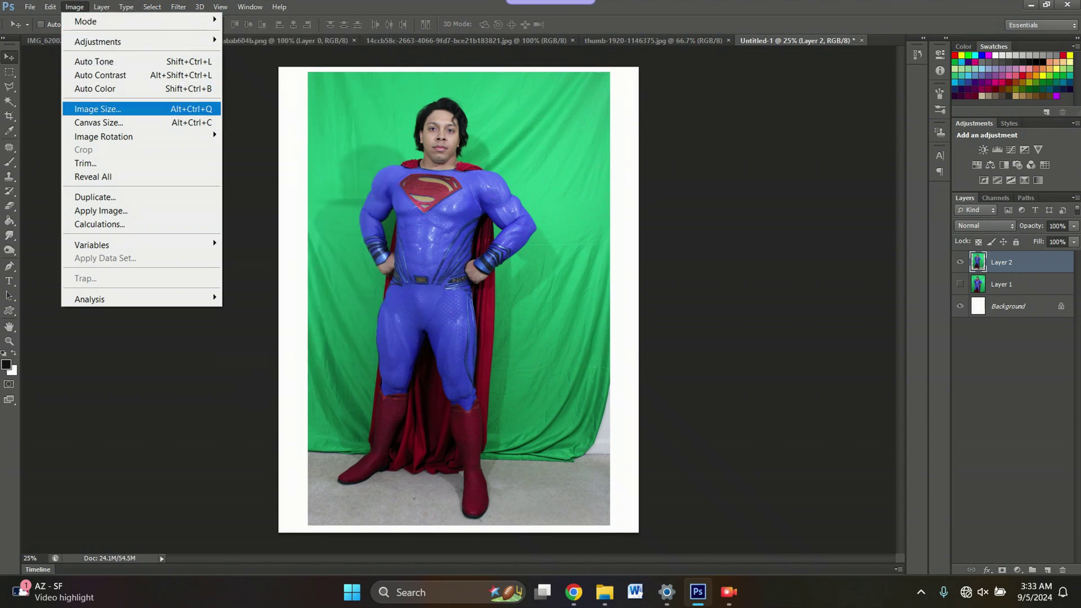
pyautogui.moveTo(112, 42)
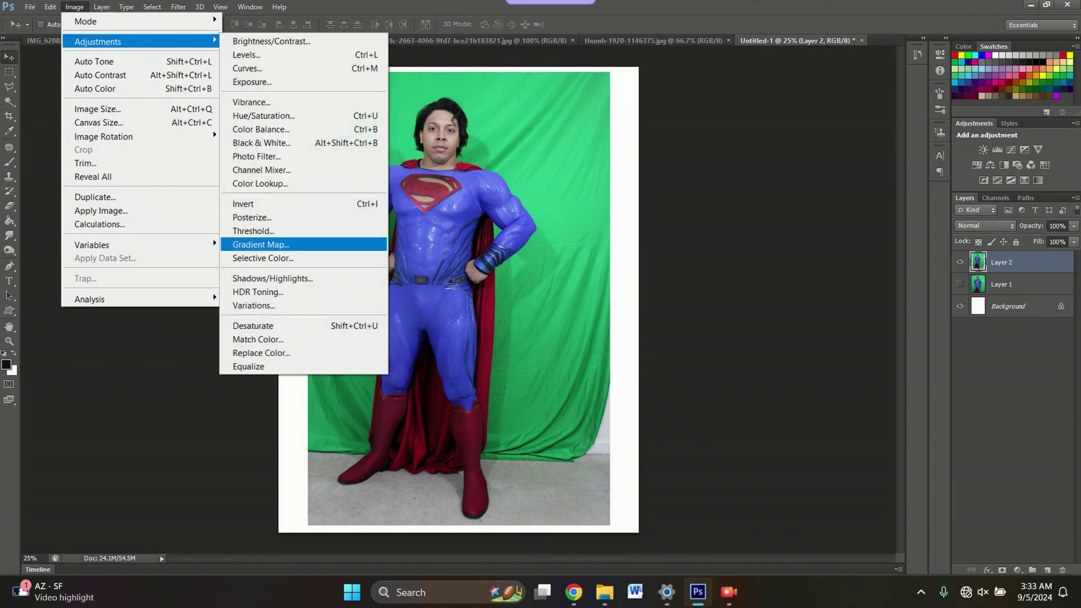
pyautogui.click(263, 258)
pyautogui.click(265, 112)
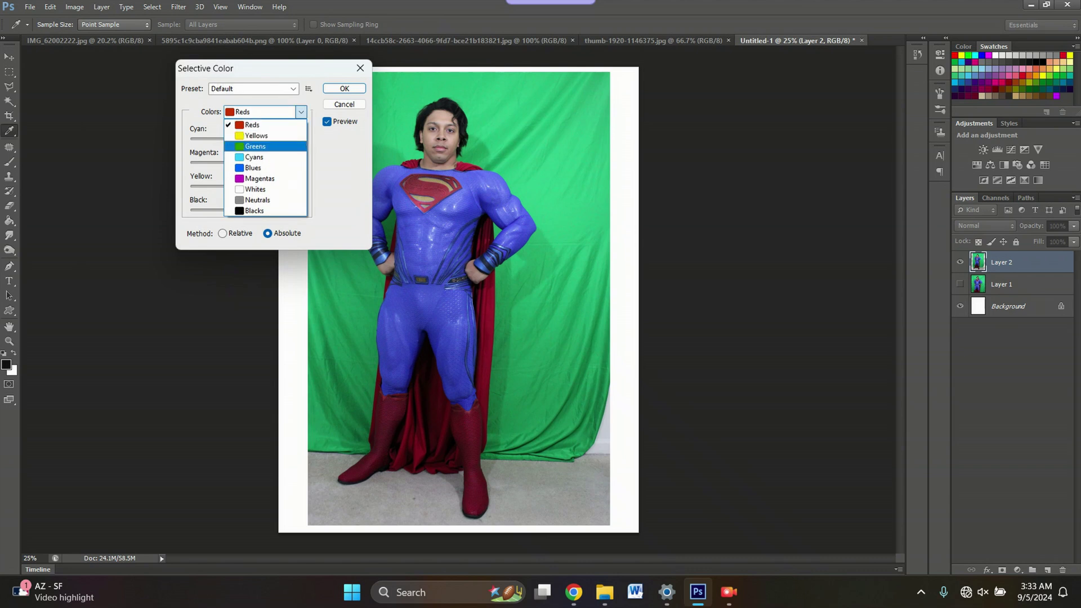
pyautogui.click(253, 146)
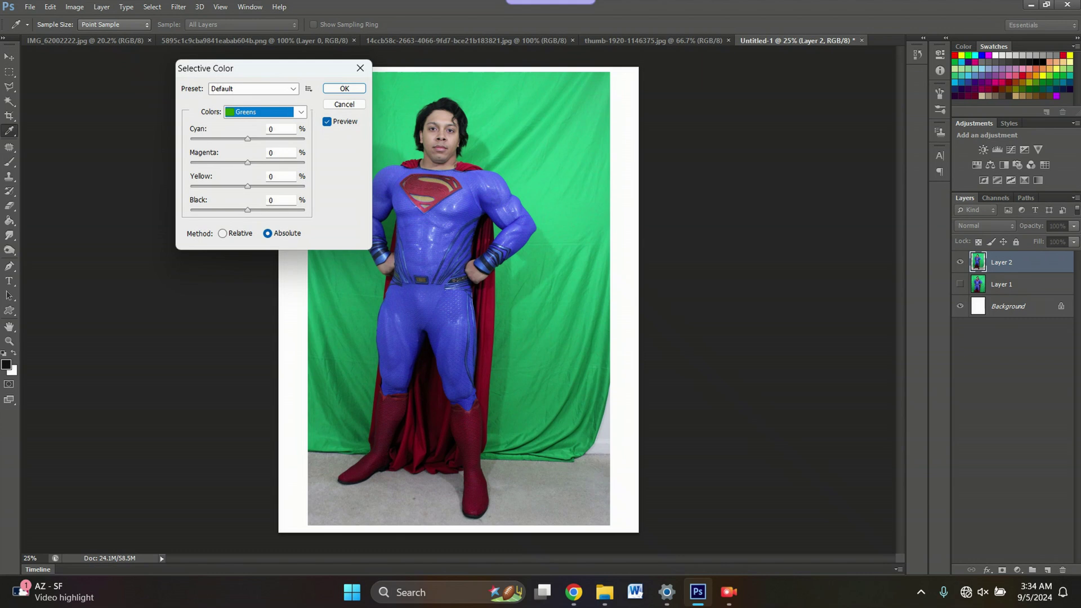
pyautogui.press('Tab')
pyautogui.write('98')
pyautogui.moveTo(247, 139)
pyautogui.mouseDown()
pyautogui.moveTo(191, 140)
pyautogui.moveTo(296, 139)
pyautogui.moveTo(217, 139)
pyautogui.moveTo(263, 139)
pyautogui.mouseUp()
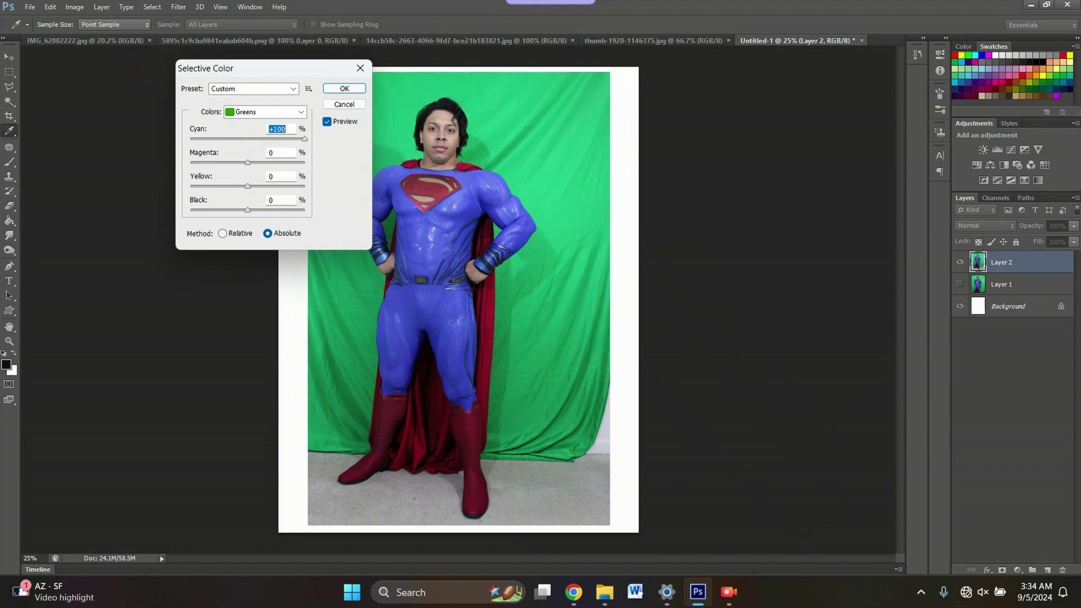
# Set the Greens' Magenta to -100%, Yellow to 100% and Black to 100%, and apply the Selective Color adjustment
pyautogui.press('Tab')
pyautogui.write('-100')
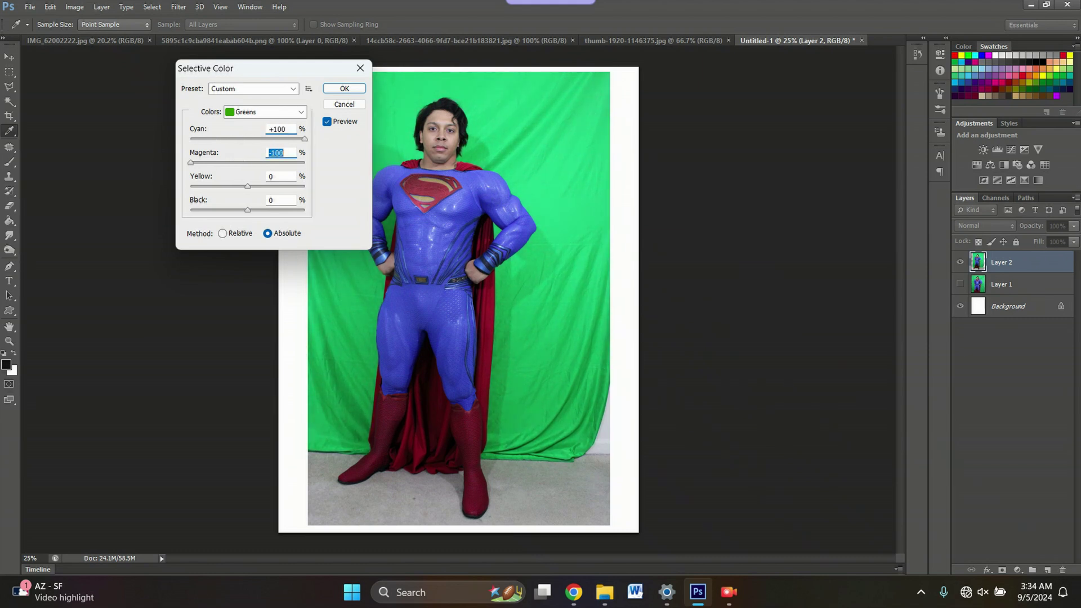
pyautogui.press('Tab')
pyautogui.write('100')
pyautogui.press('Tab')
pyautogui.write('100')
pyautogui.press('Return')
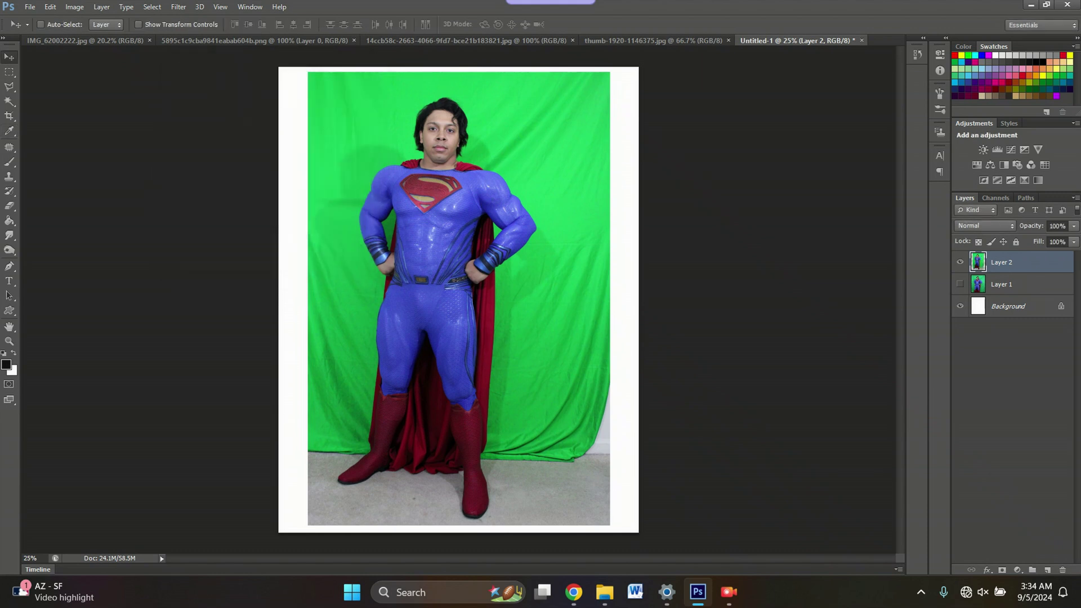
# Select the green backdrop on the left side of the figure with the Quick Selection tool
pyautogui.press('m')
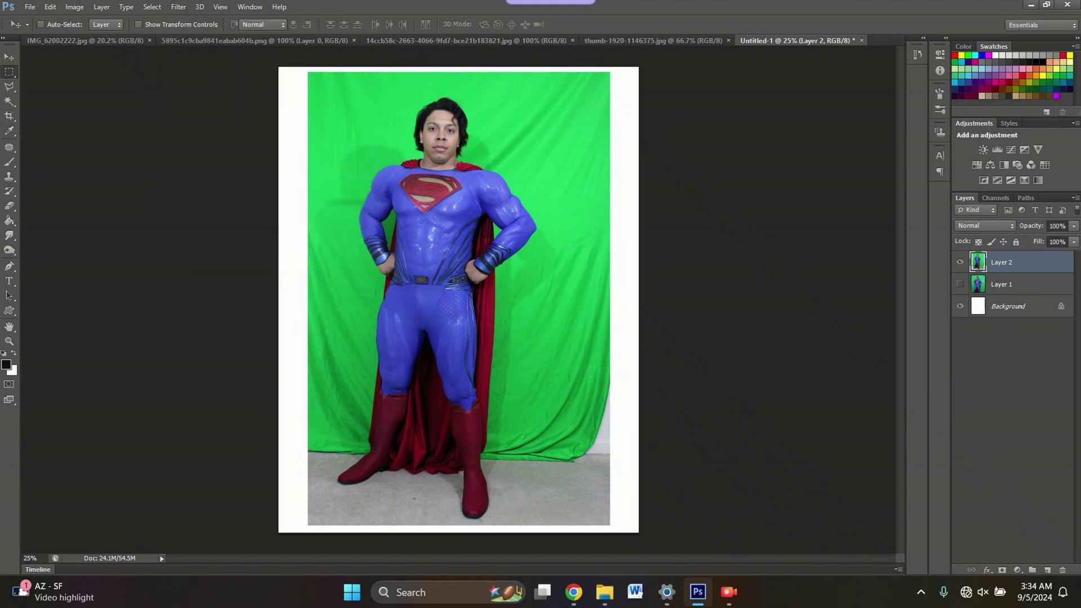
pyautogui.press('w')
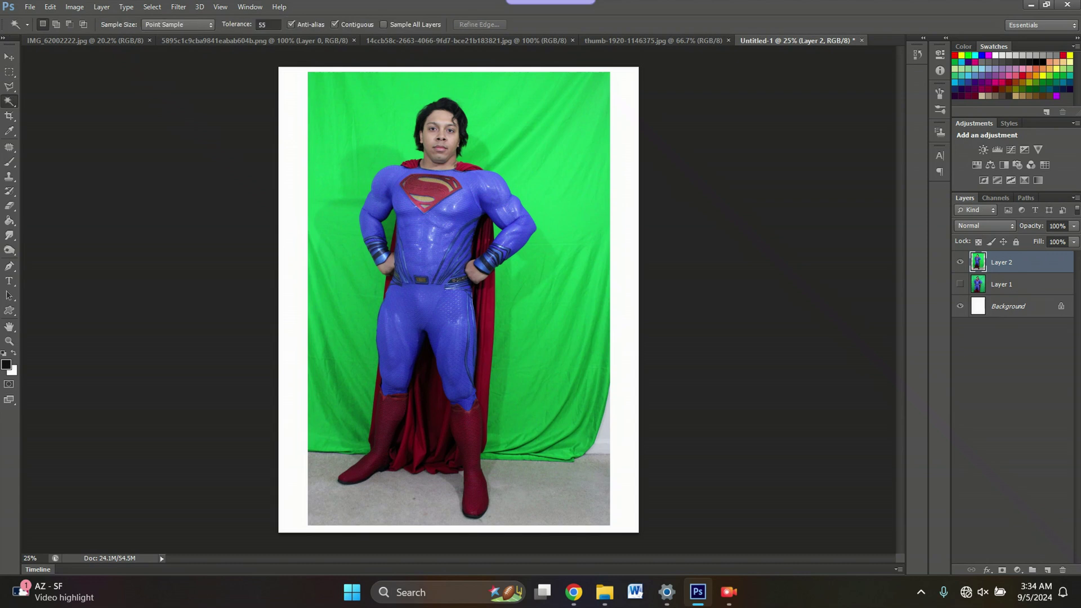
pyautogui.rightClick(9, 101)
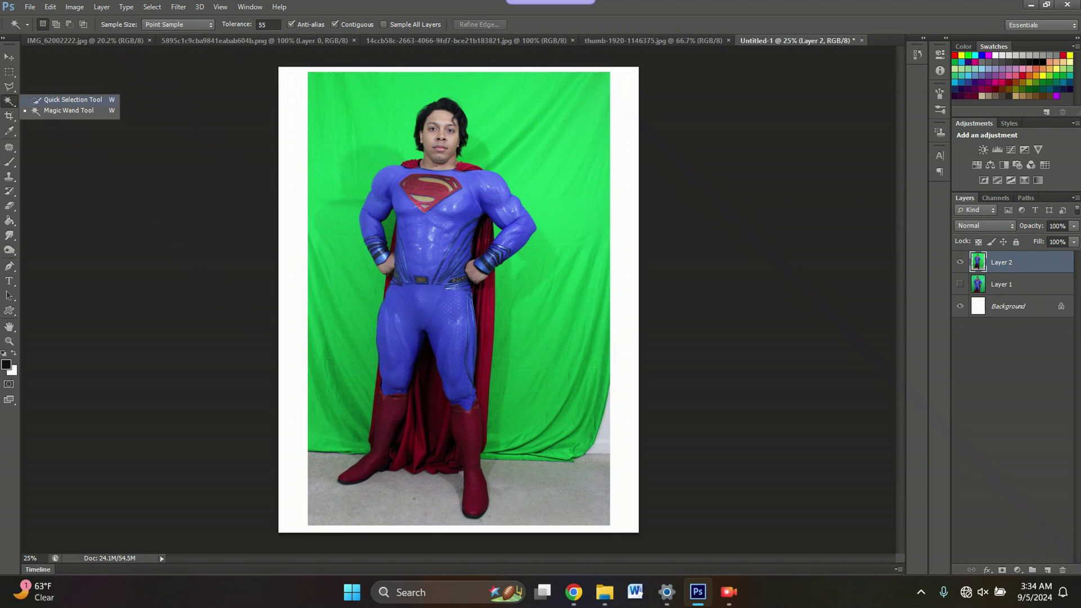
pyautogui.click(72, 100)
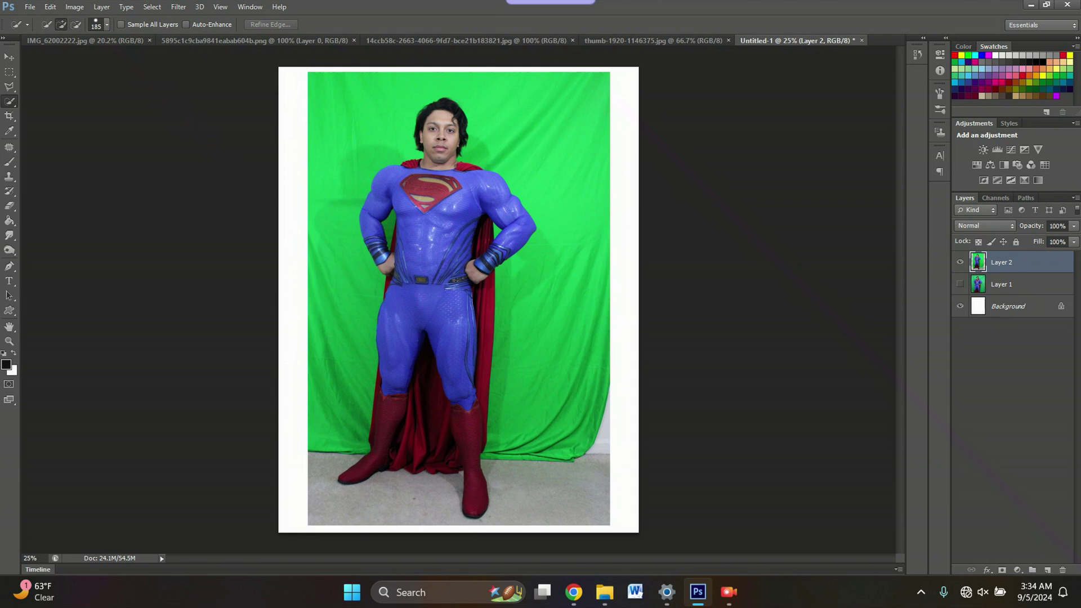
pyautogui.moveTo(382, 107)
pyautogui.mouseDown()
pyautogui.moveTo(338, 209)
pyautogui.moveTo(339, 349)
pyautogui.mouseUp()
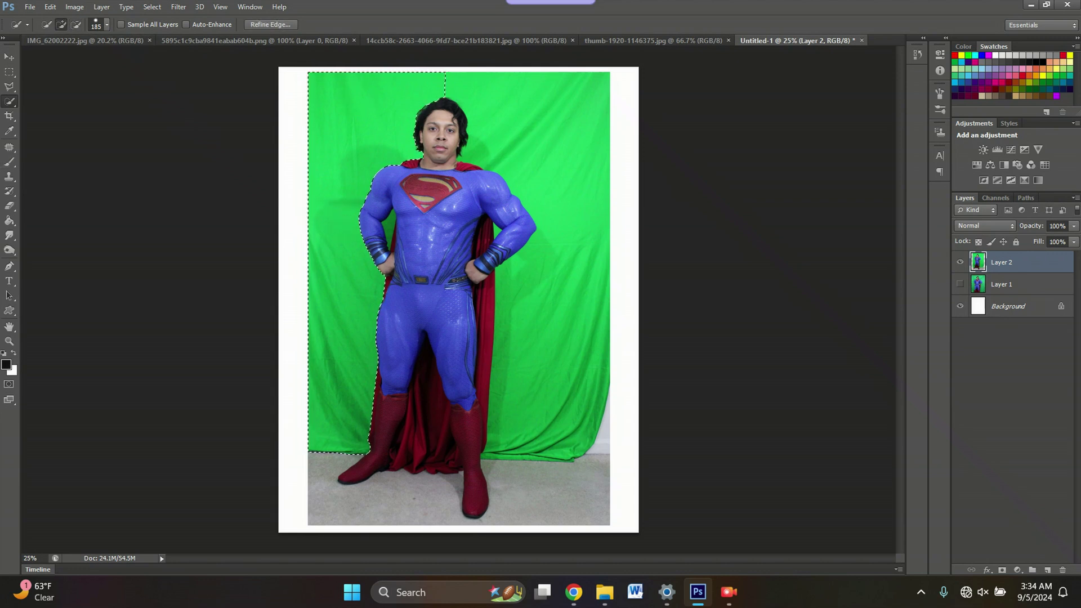
# Using the Magic Wand at tolerance 100, add the remaining green backdrop and the gray floor to the selection
pyautogui.rightClick(9, 101)
pyautogui.click(62, 110)
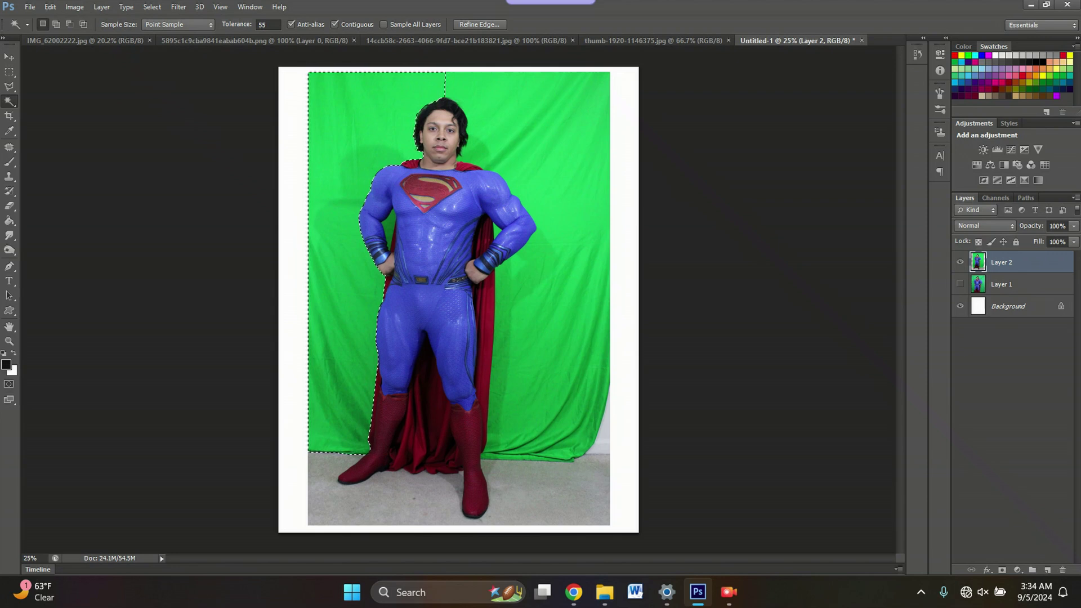
pyautogui.click(268, 25)
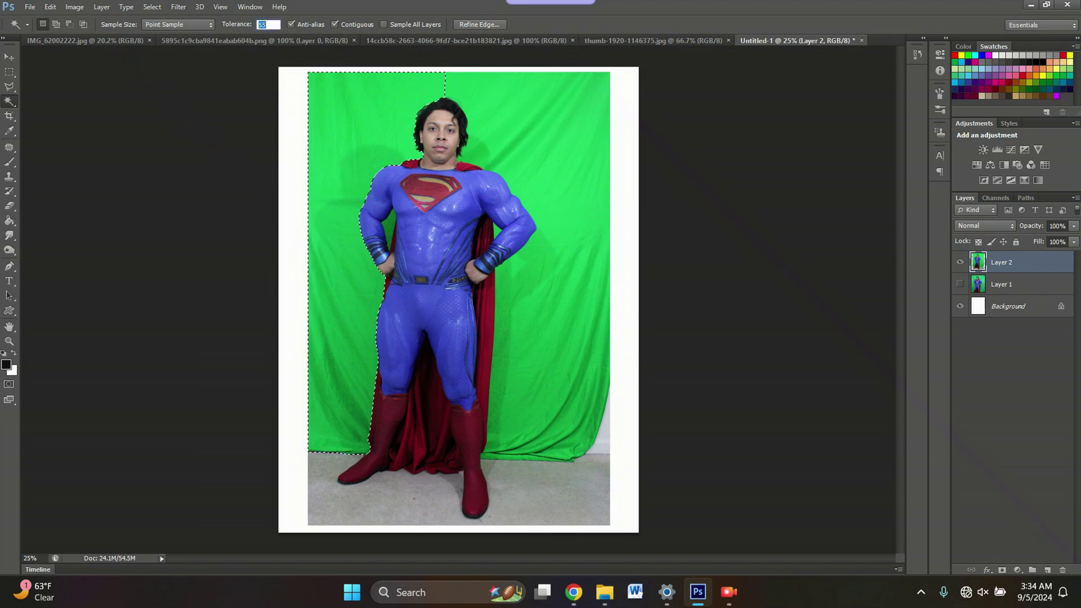
pyautogui.write('100')
pyautogui.press('Return')
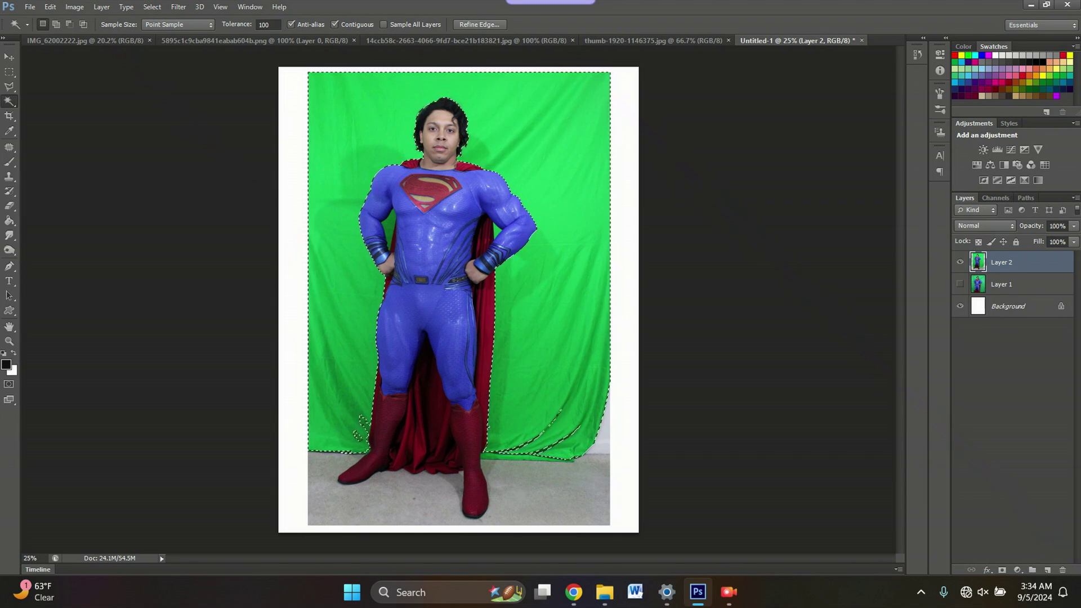
pyautogui.keyDown('shift'); pyautogui.click(529, 493); pyautogui.keyUp('shift')
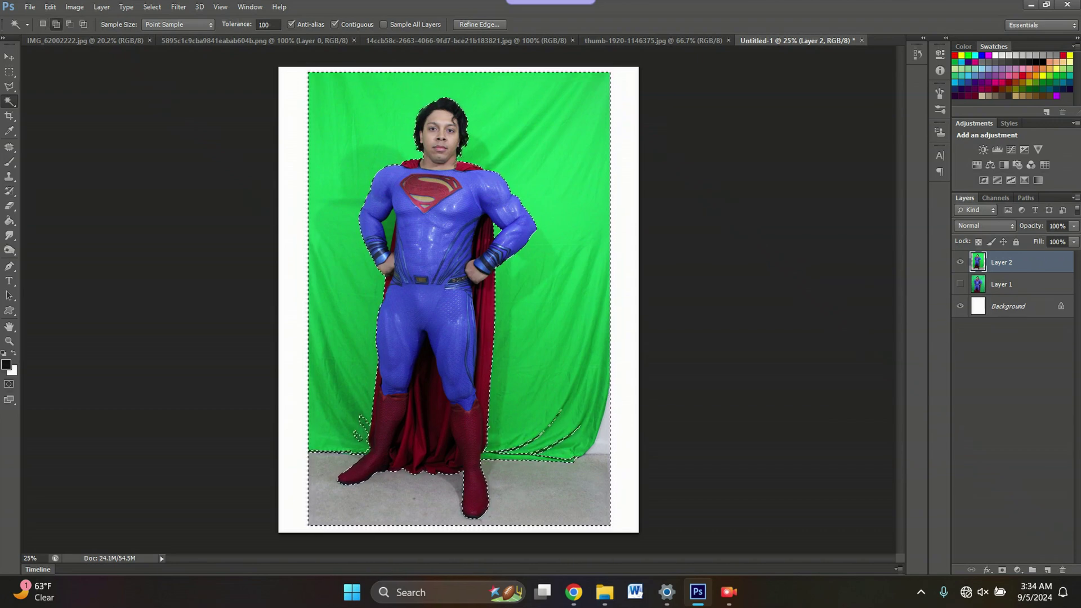
# Set the Magic Wand tolerance to 55 and add the green gap between the left-side arm and torso to the selection
pyautogui.scroll(3, 428, 230)
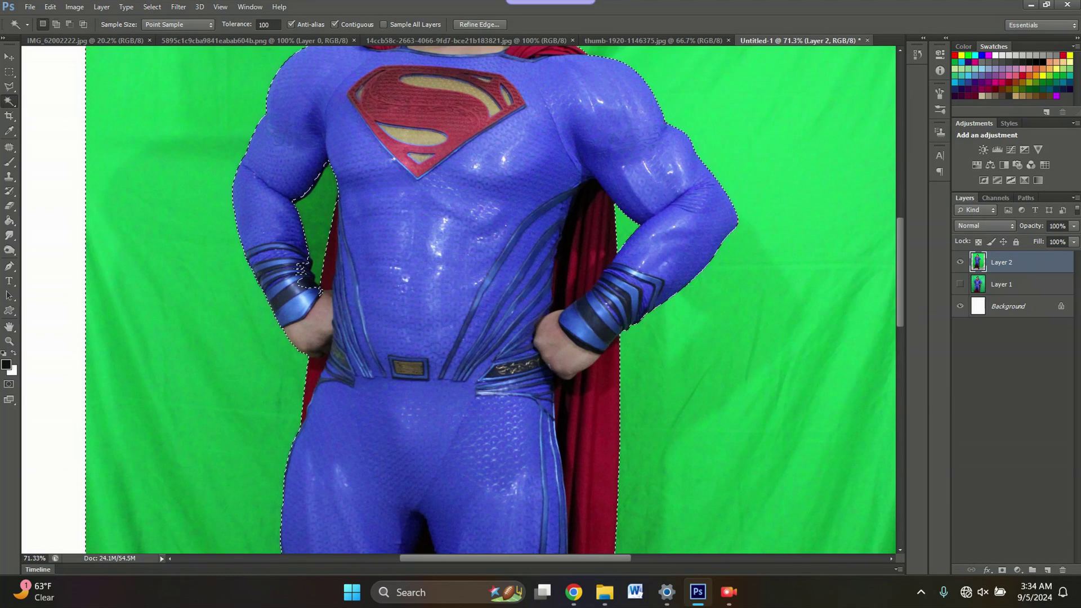
pyautogui.click(268, 24)
pyautogui.write('55')
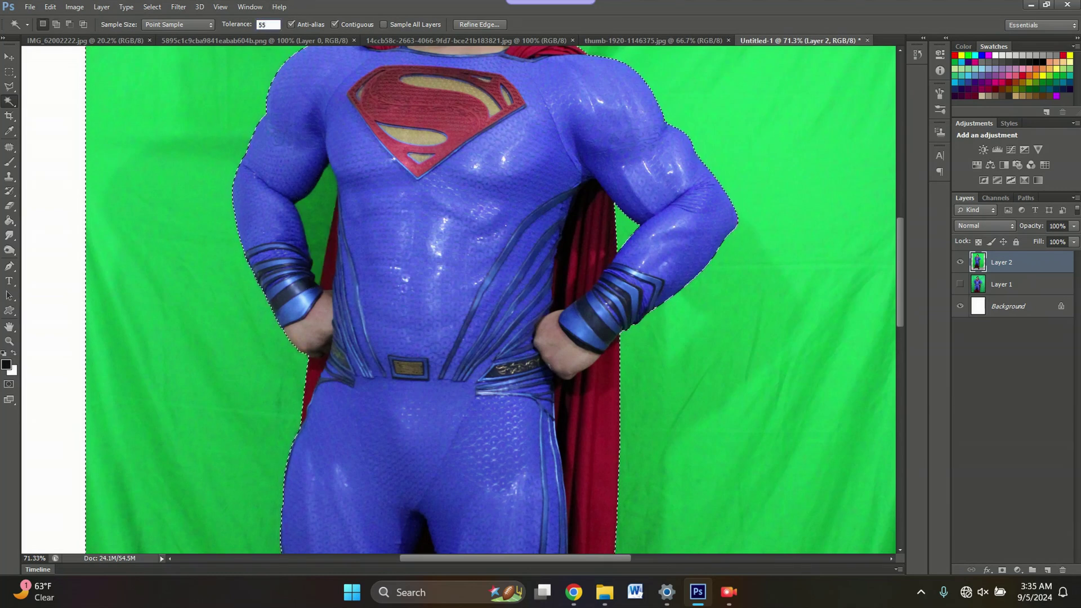
pyautogui.press('Return')
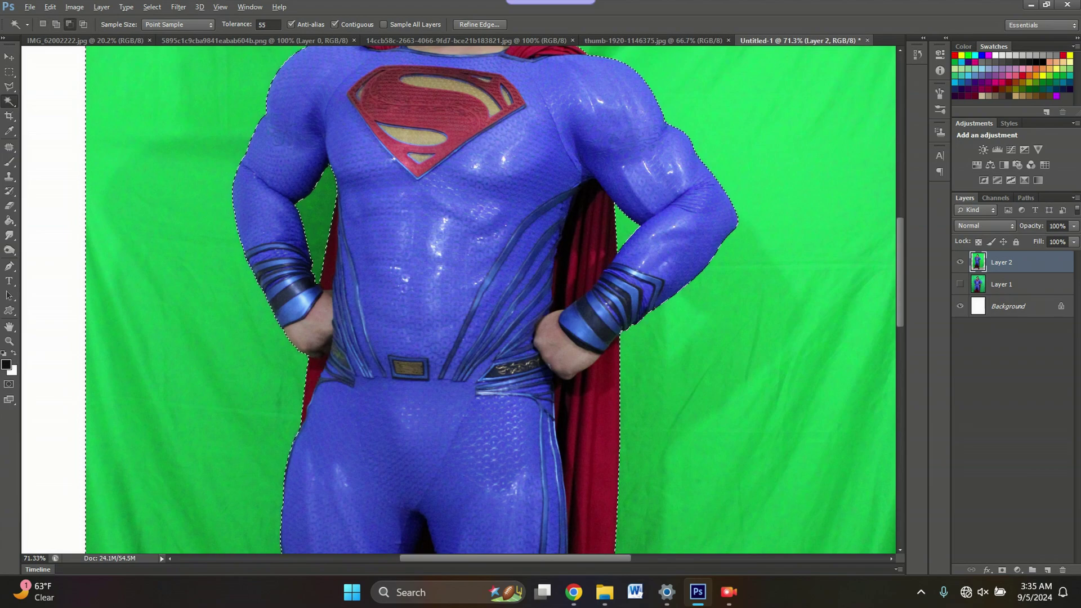
pyautogui.scroll(10, 310, 228)
pyautogui.keyDown('shift'); pyautogui.click(322, 203); pyautogui.keyUp('shift')
pyautogui.scroll(-4, 326, 194)
pyautogui.scroll(-6, 450, 298)
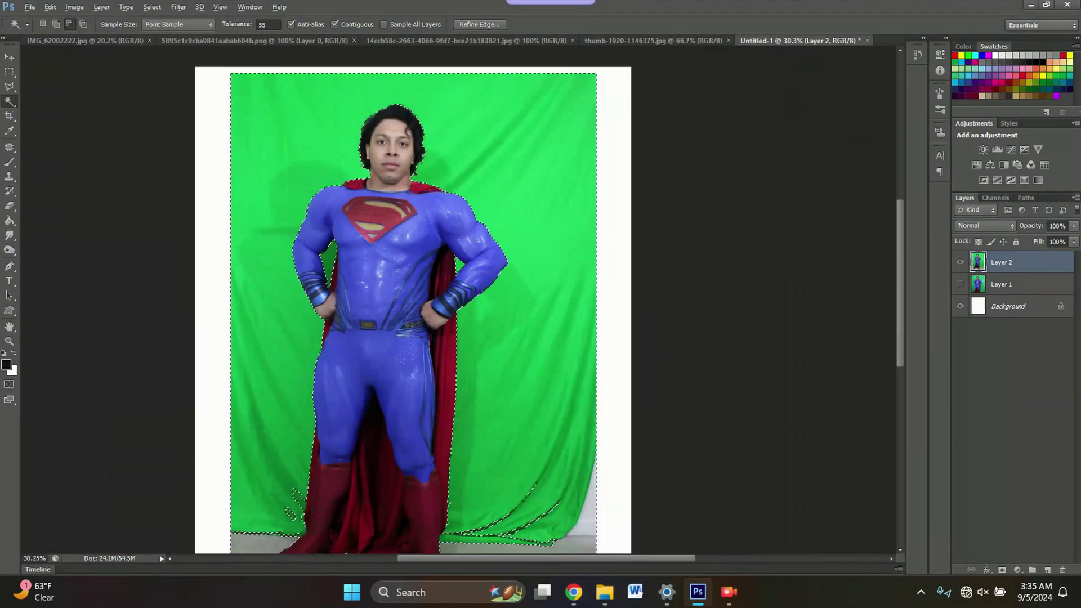
# Add the leftover slivers of gray floor along the cape's hem between the boots to the selection with the Polygonal Lasso
pyautogui.scroll(3, 504, 507)
pyautogui.scroll(2, 530, 424)
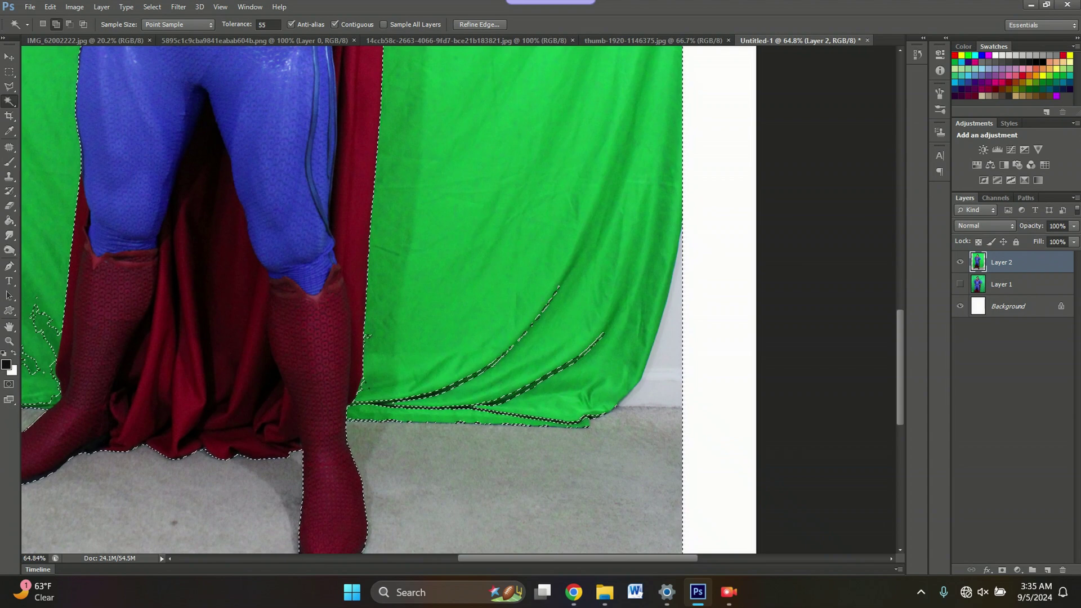
pyautogui.scroll(2, 506, 366)
pyautogui.scroll(6, 290, 464)
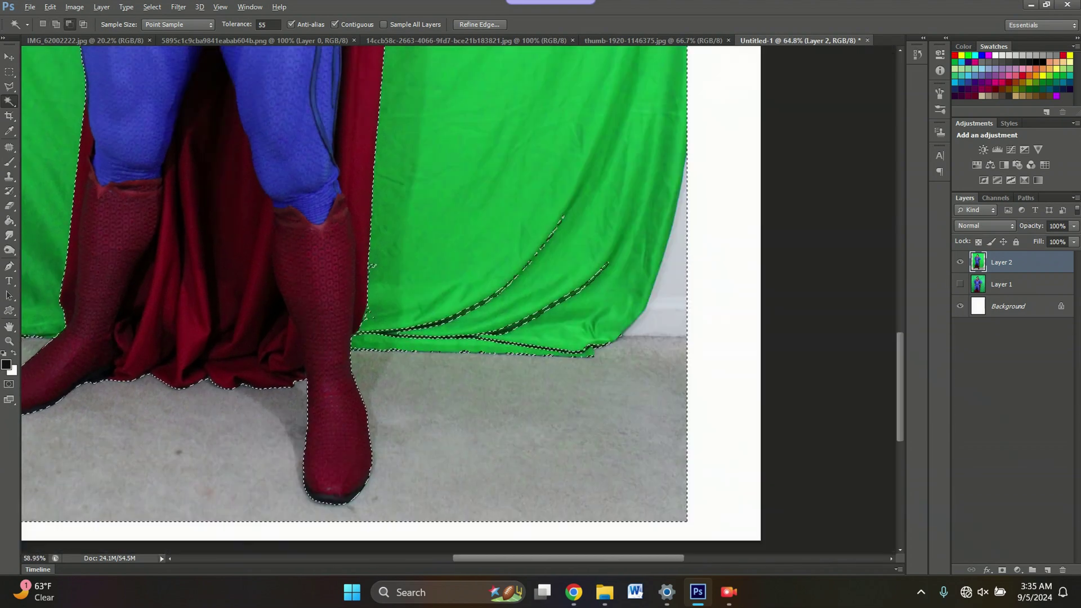
pyautogui.scroll(2, 563, 337)
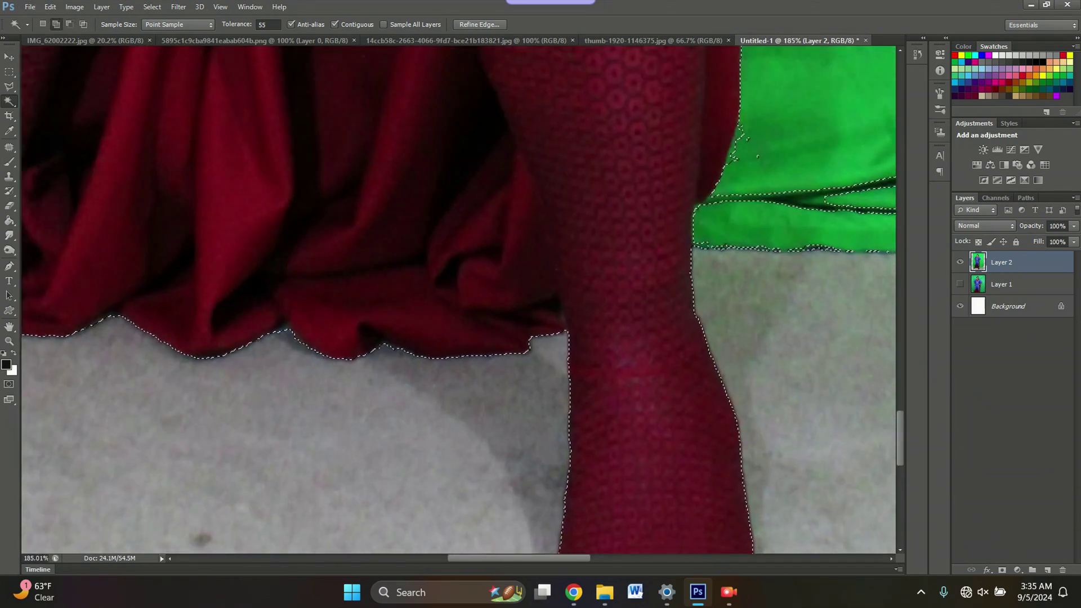
pyautogui.scroll(2, 229, 378)
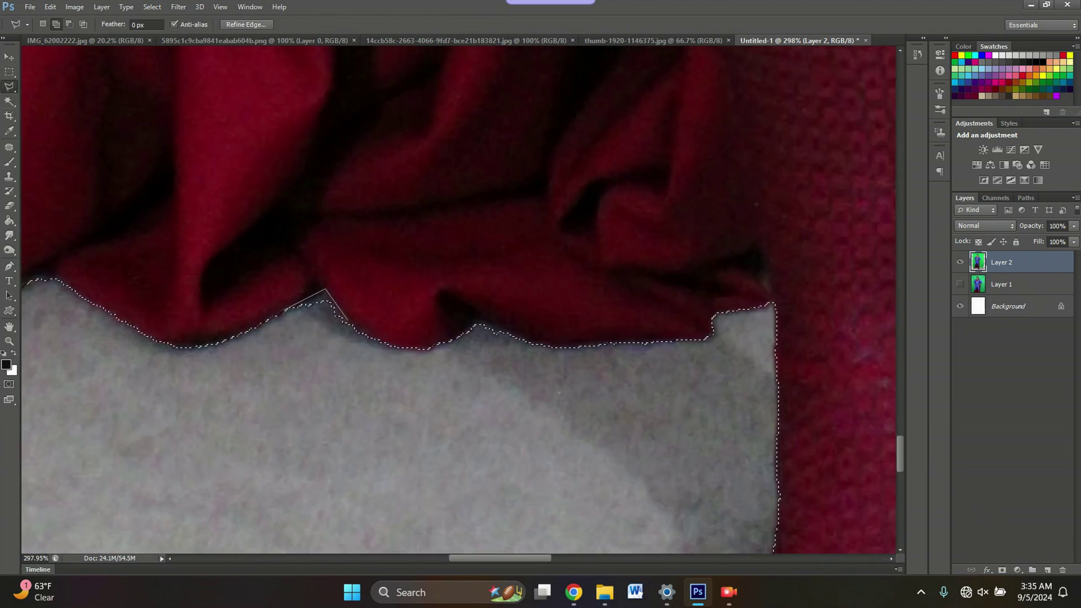
pyautogui.doubleClick(370, 342)
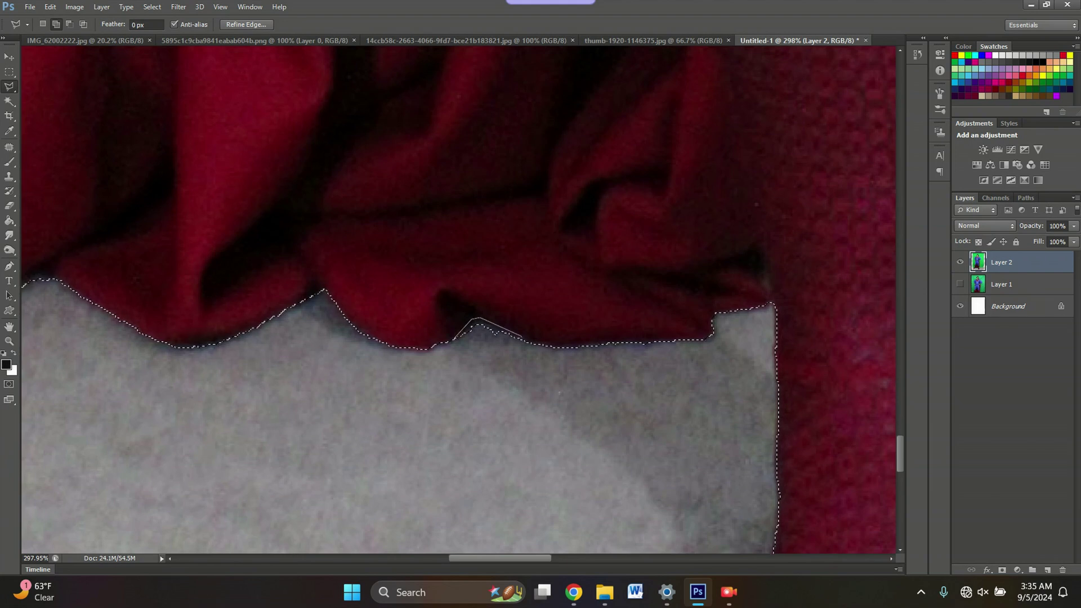
pyautogui.scroll(-6, 490, 377)
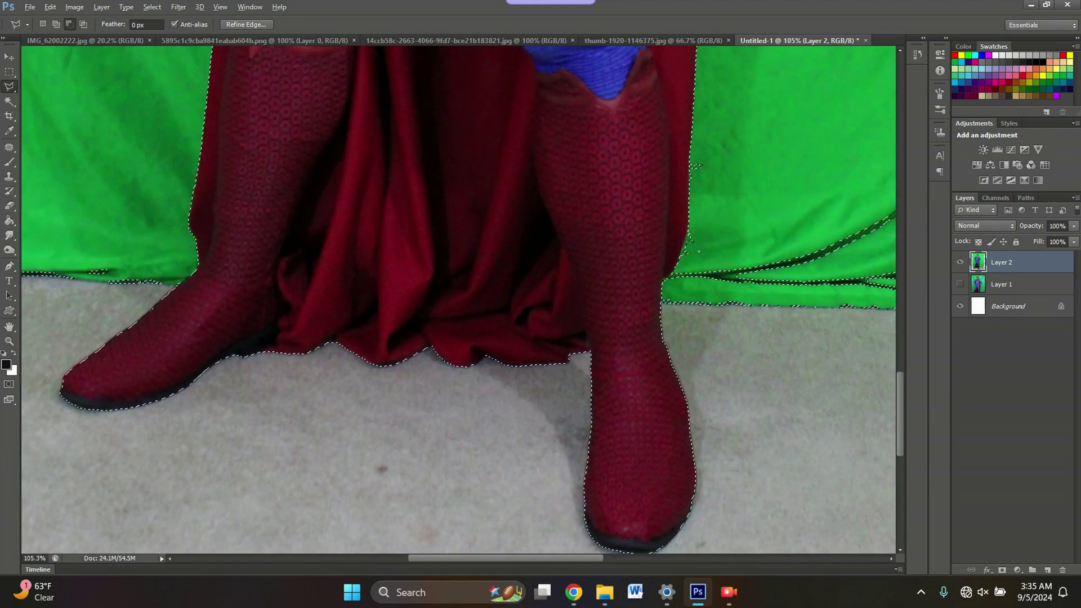
# Add the unselected dark strip along the backdrop's lower edge, beside the outward-pointing boot, to the selection with the Polygonal Lasso
pyautogui.scroll(2, 239, 308)
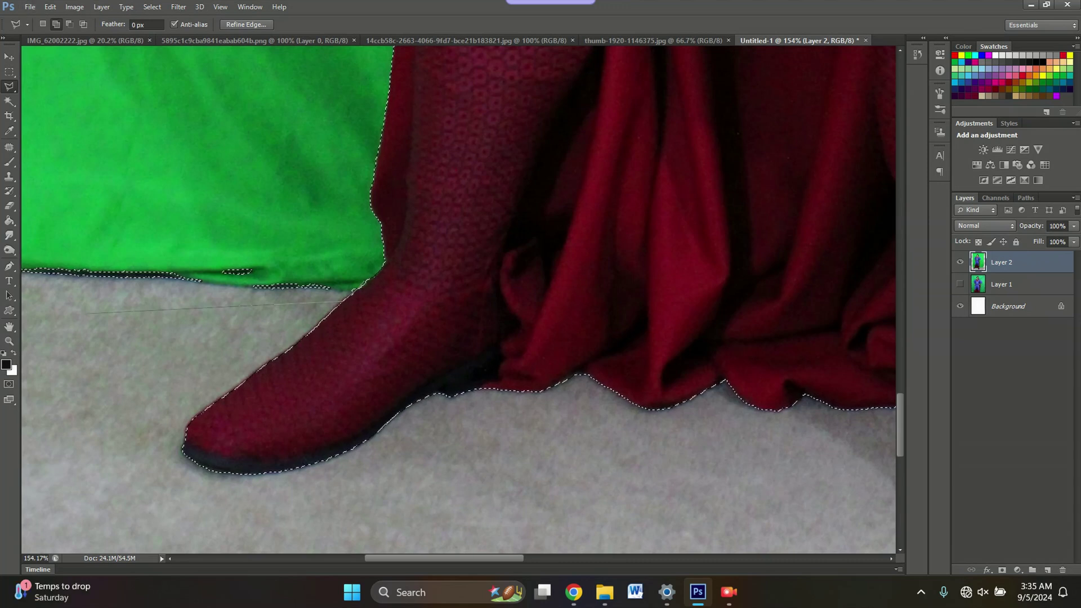
pyautogui.click(87, 313)
pyautogui.click(108, 277)
pyautogui.click(132, 212)
pyautogui.doubleClick(437, 187)
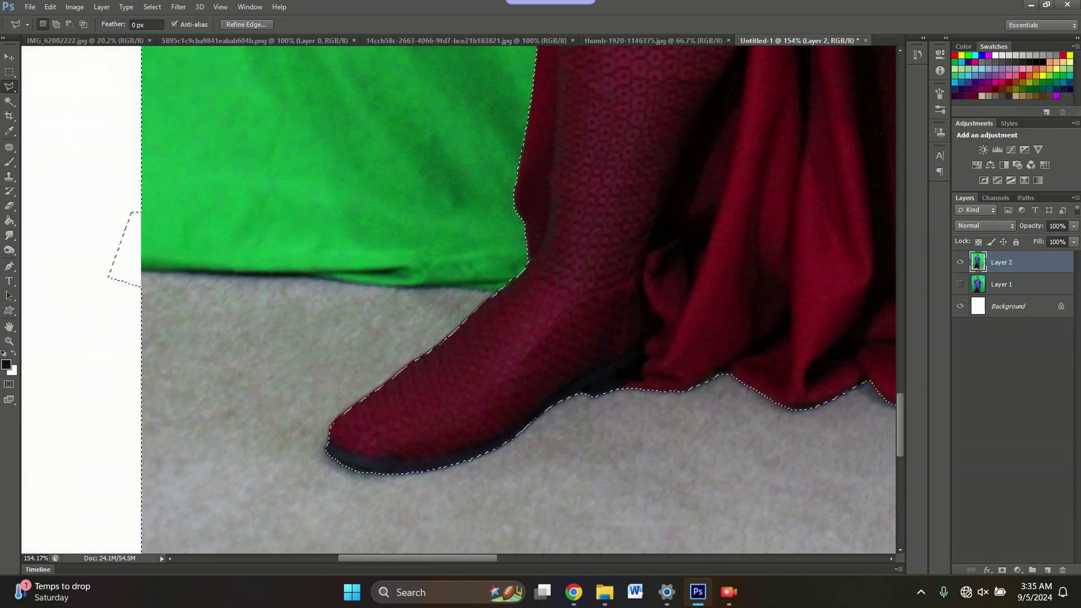
pyautogui.scroll(-3, 160, 260)
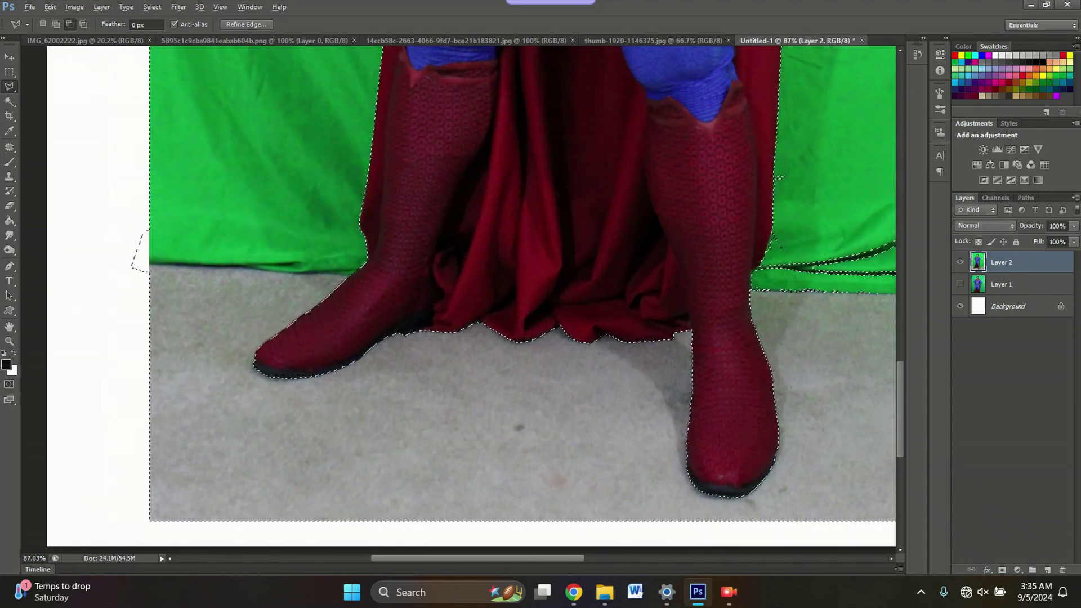
# Add the unselected dark folds and specks of the backdrop on the cape's other side to the selection with the Polygonal Lasso
pyautogui.scroll(-5, 808, 230)
pyautogui.scroll(4, 816, 226)
pyautogui.scroll(-12, 827, 209)
pyautogui.scroll(5, 604, 325)
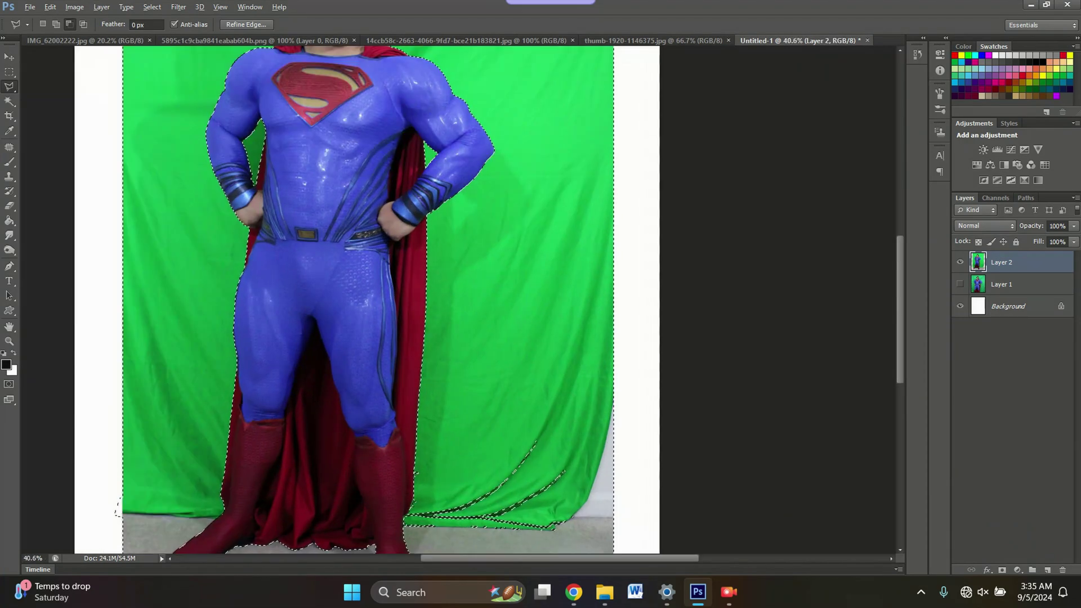
pyautogui.scroll(8, 428, 506)
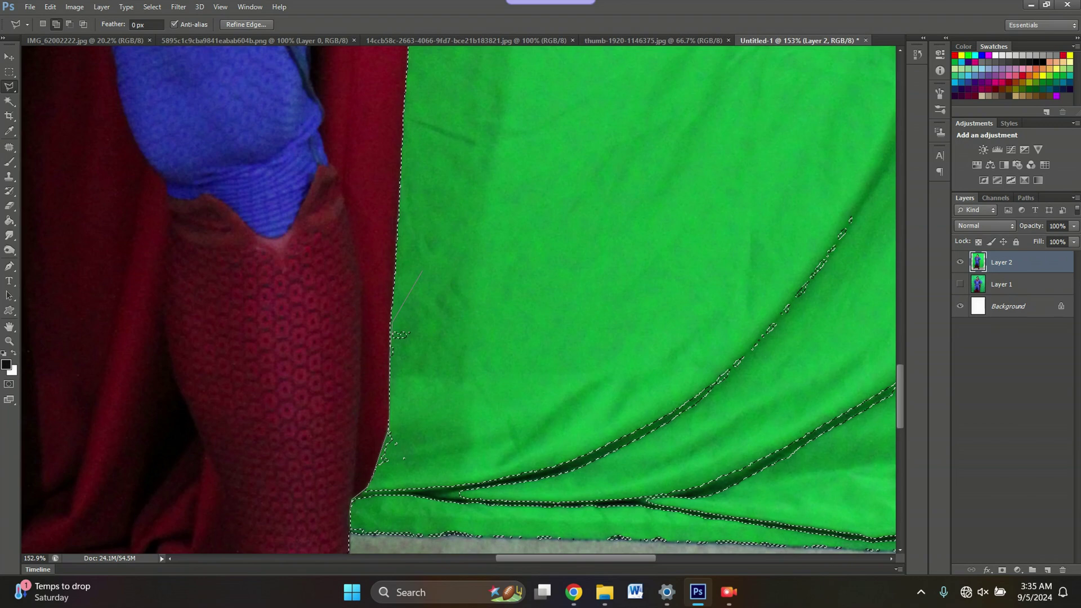
pyautogui.moveTo(422, 270)
pyautogui.mouseDown()
pyautogui.moveTo(422, 212)
pyautogui.moveTo(313, 131)
pyautogui.moveTo(116, 121)
pyautogui.moveTo(113, 425)
pyautogui.mouseUp()
pyautogui.click(236, 66)
pyautogui.click(113, 425)
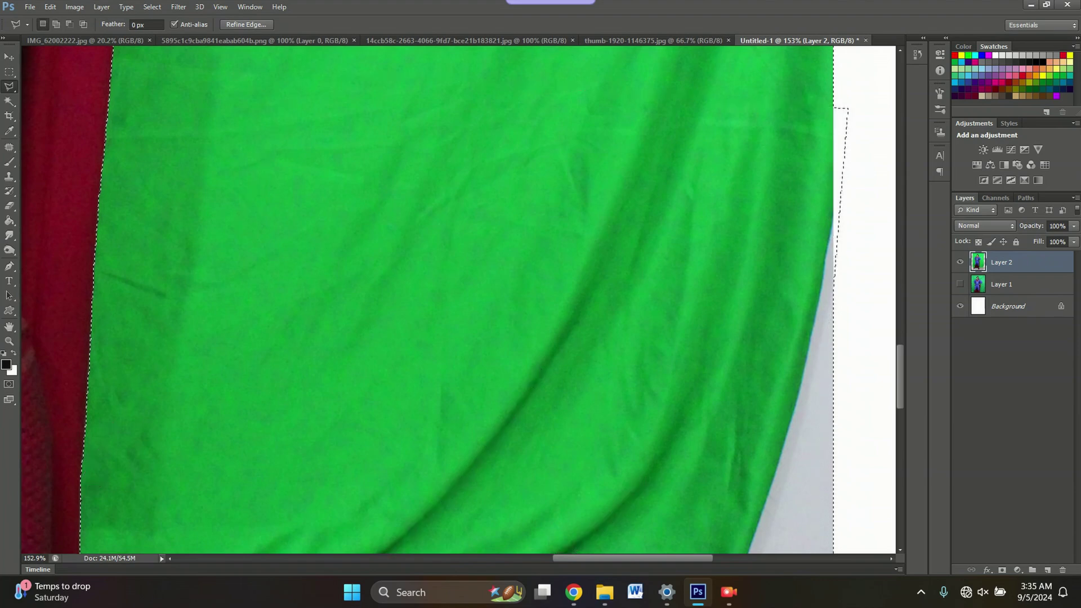
# Add the empty margin around the photo to the selection with the Magic Wand
pyautogui.scroll(-14, 240, 238)
pyautogui.scroll(6, 239, 238)
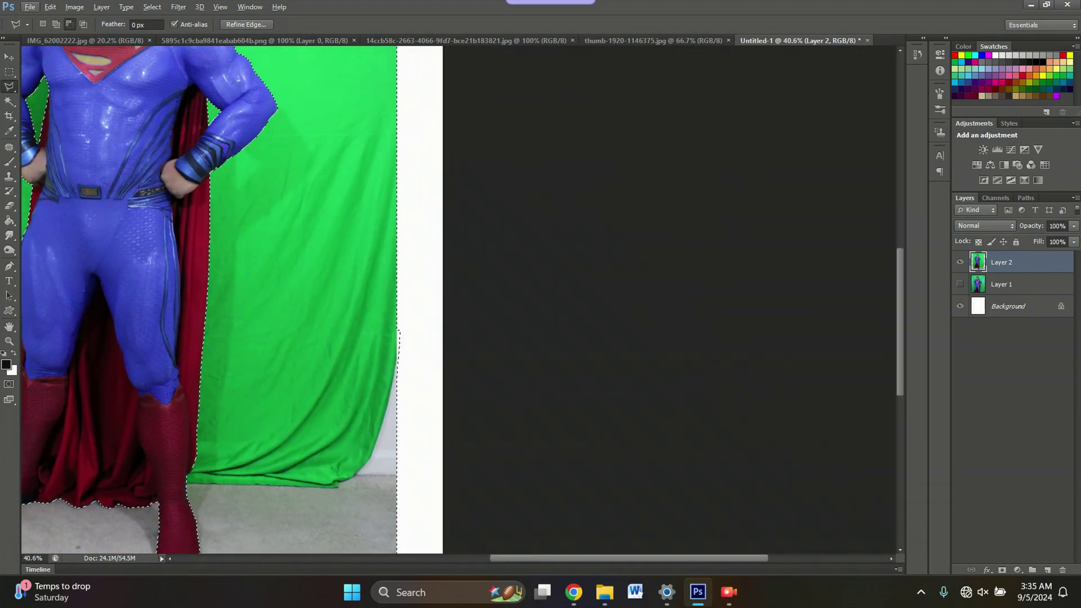
pyautogui.scroll(-5, 240, 238)
pyautogui.scroll(4, 459, 298)
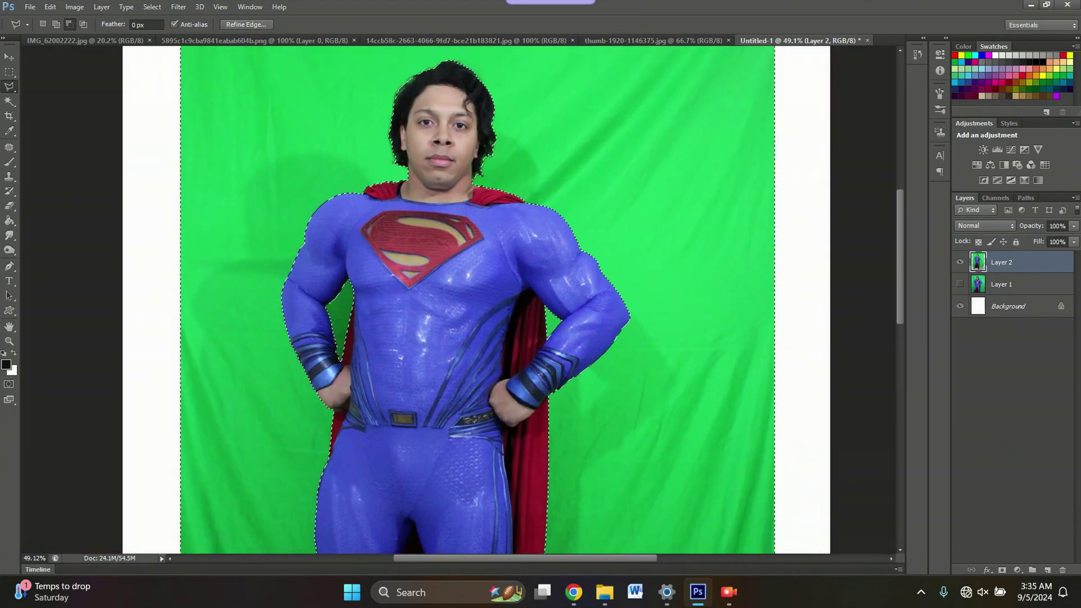
pyautogui.scroll(-3, 459, 298)
pyautogui.scroll(-2, 349, 327)
pyautogui.scroll(2, 348, 326)
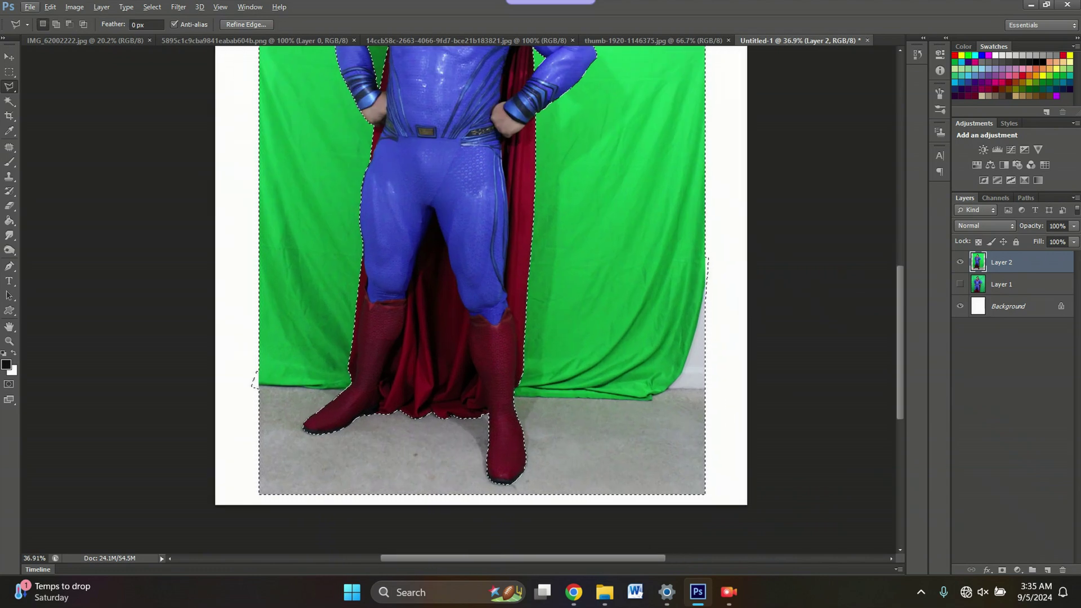
pyautogui.press('w')
pyautogui.keyDown('shift'); pyautogui.click(253, 382); pyautogui.keyUp('shift')
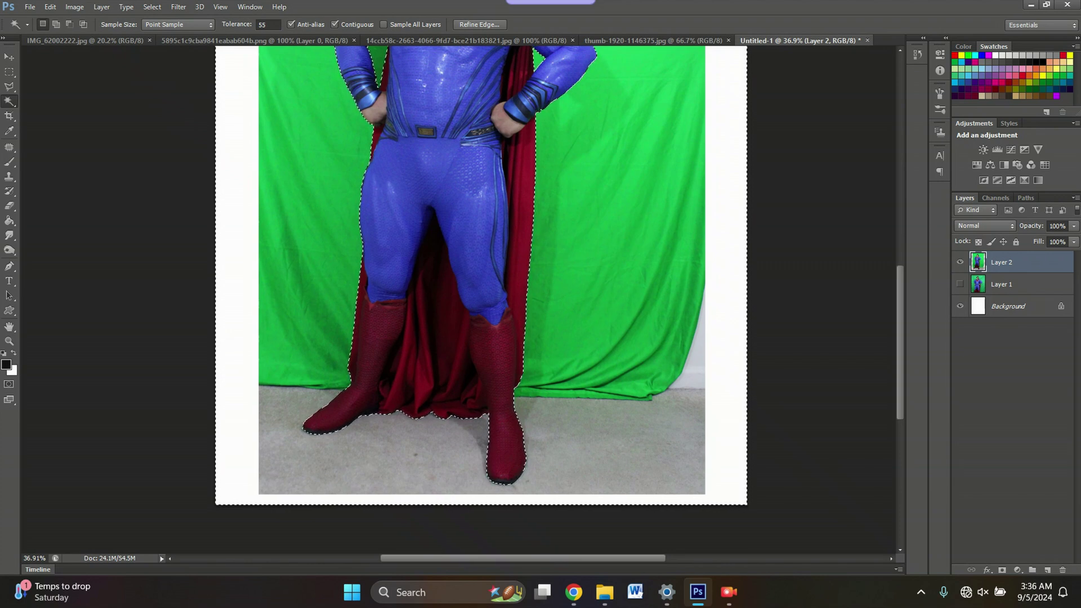
# Invert the selection to the figure and add it to Layer 2 as a layer mask
pyautogui.scroll(5, 481, 282)
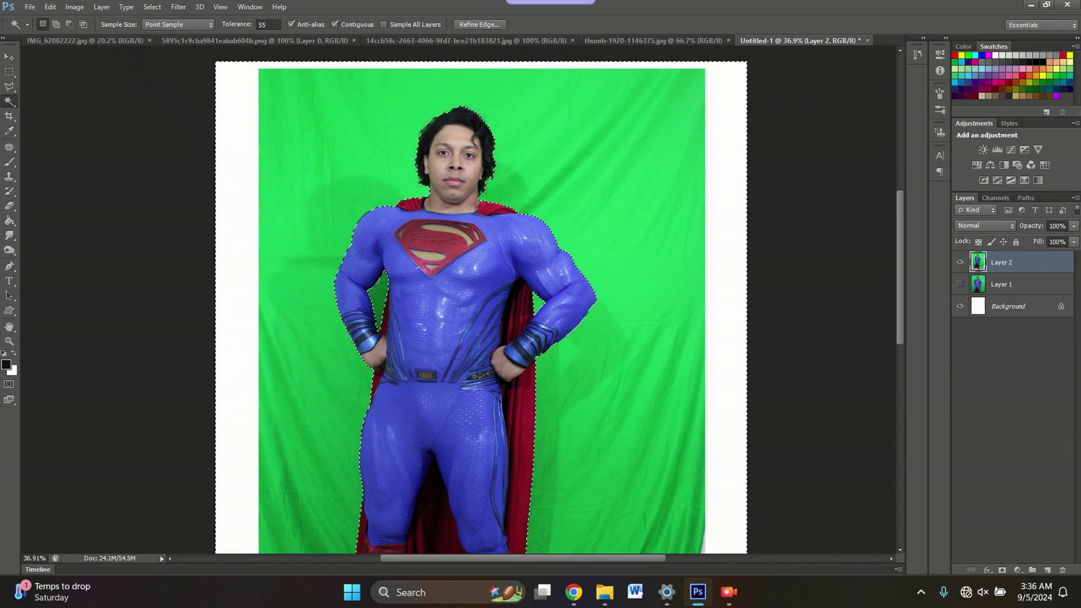
pyautogui.press('v')
pyautogui.scroll(-2, 473, 302)
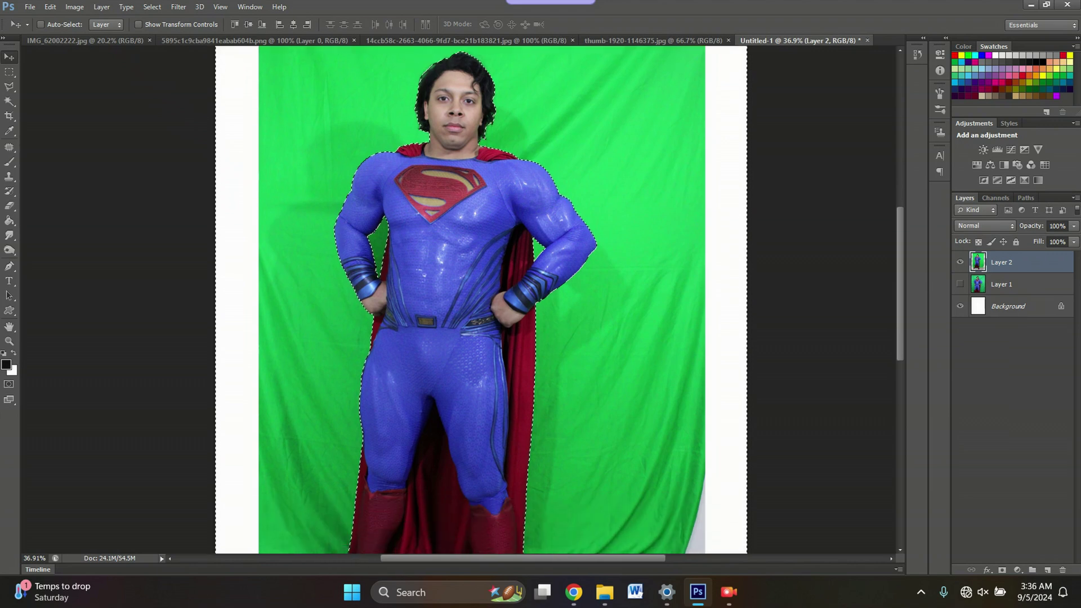
pyautogui.scroll(-3, 473, 302)
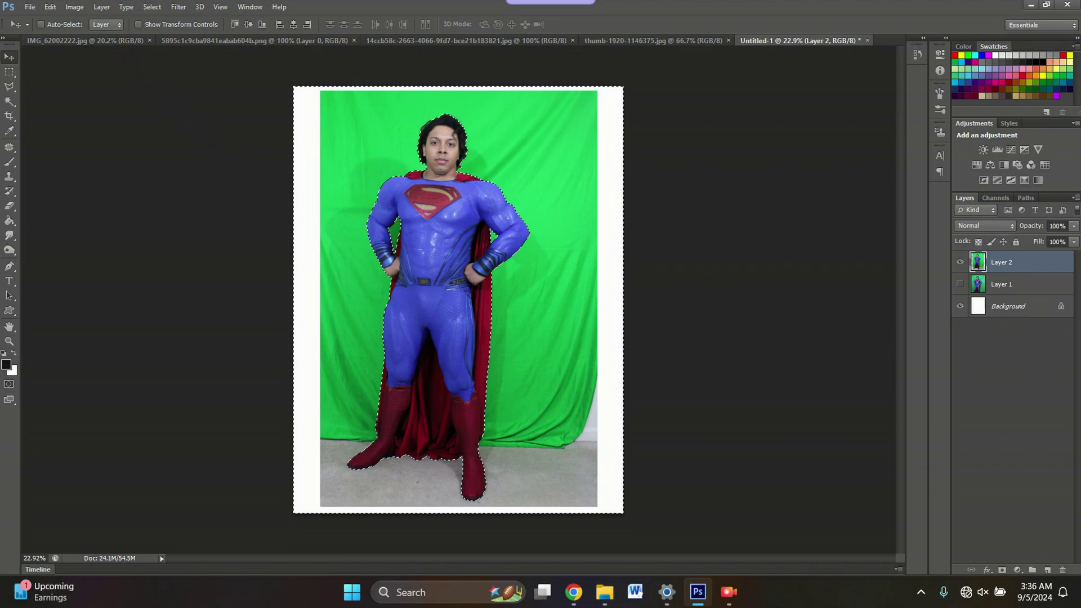
pyautogui.hotkey('ctrl', 'shift', 'i')
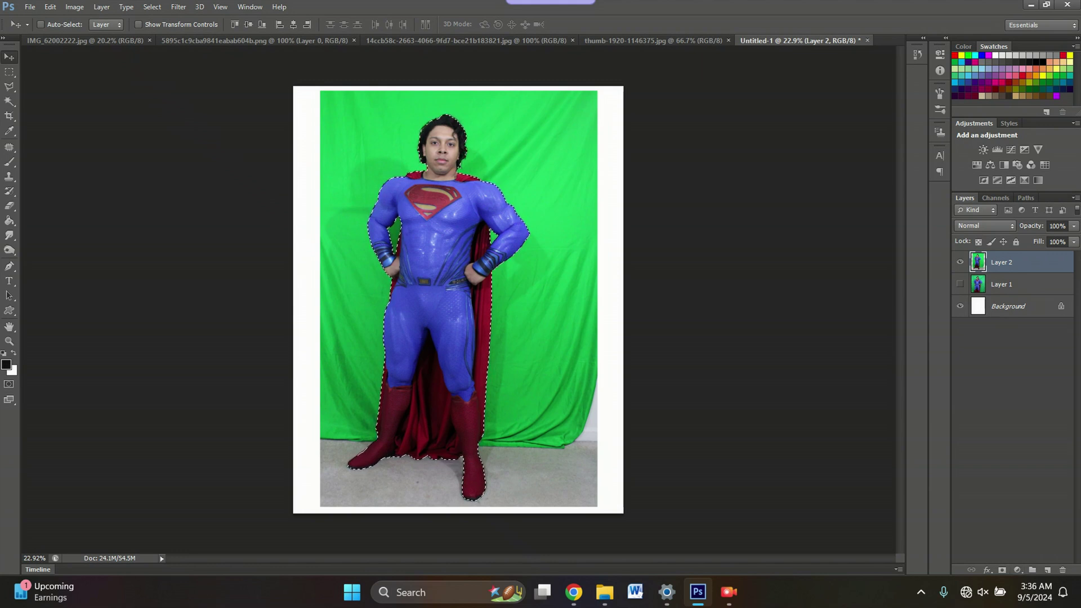
pyautogui.click(1002, 570)
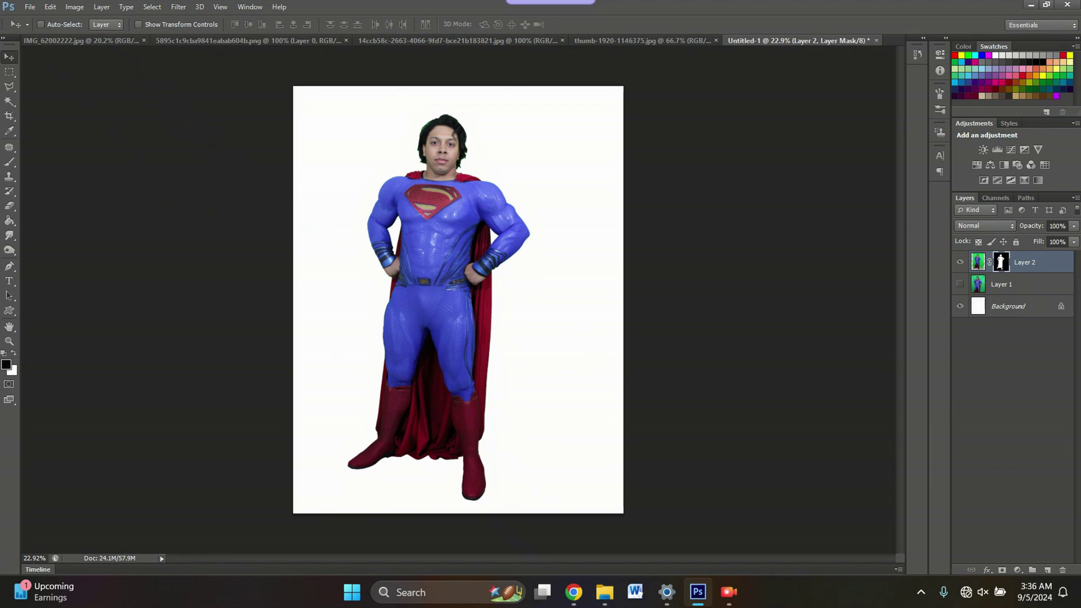
# Set the feather of Layer 2's mask to 1.1 px
pyautogui.doubleClick(1000, 262)
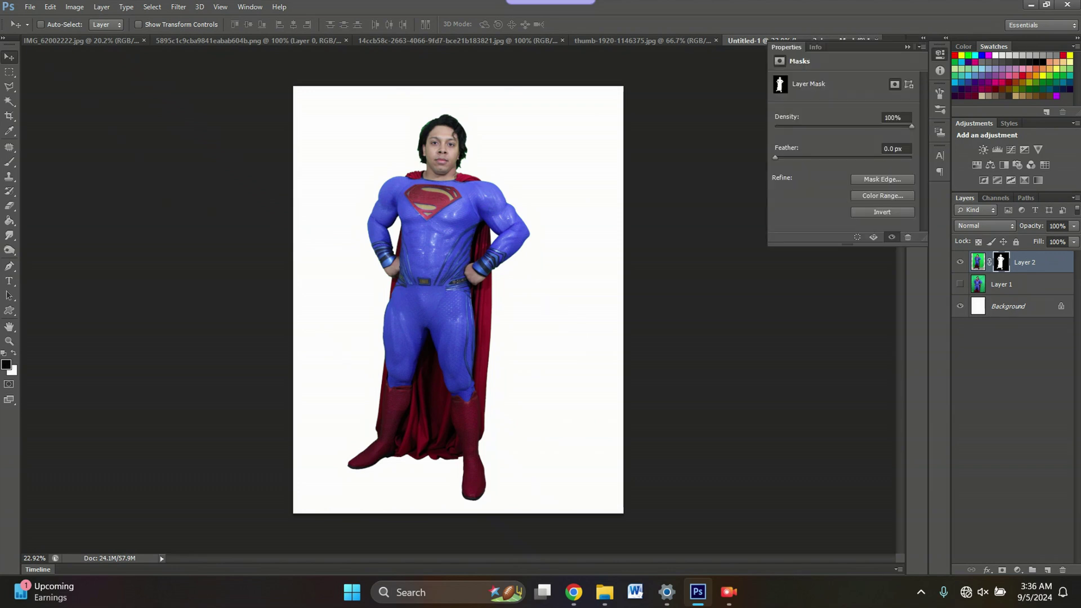
pyautogui.moveTo(775, 158); pyautogui.dragTo(780, 157)
pyautogui.press('Return')
pyautogui.click(9, 72)
# Outline the hair with the Polygonal Lasso, following the hairline inside and leaving a loose margin around its green-fringed outer edge
pyautogui.scroll(10, 439, 119)
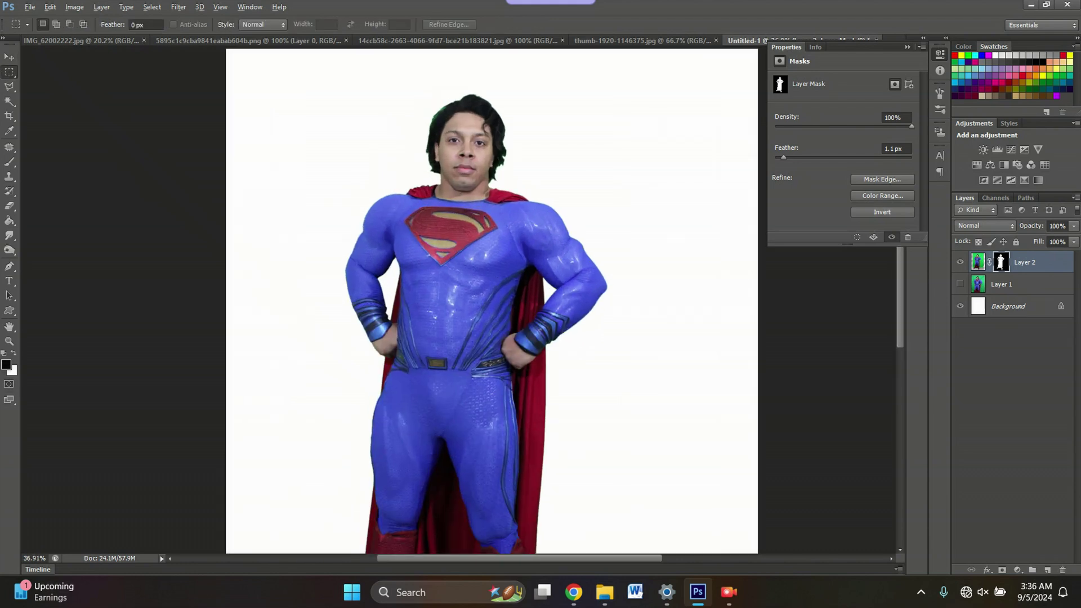
pyautogui.scroll(-2, 439, 119)
pyautogui.scroll(4, 458, 300)
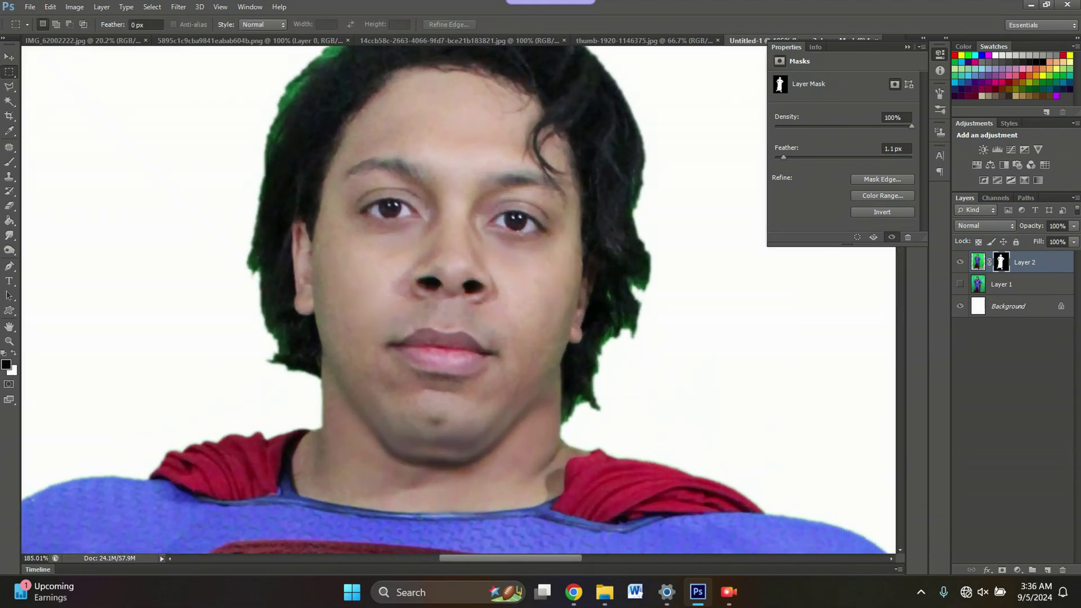
pyautogui.scroll(-3, 439, 281)
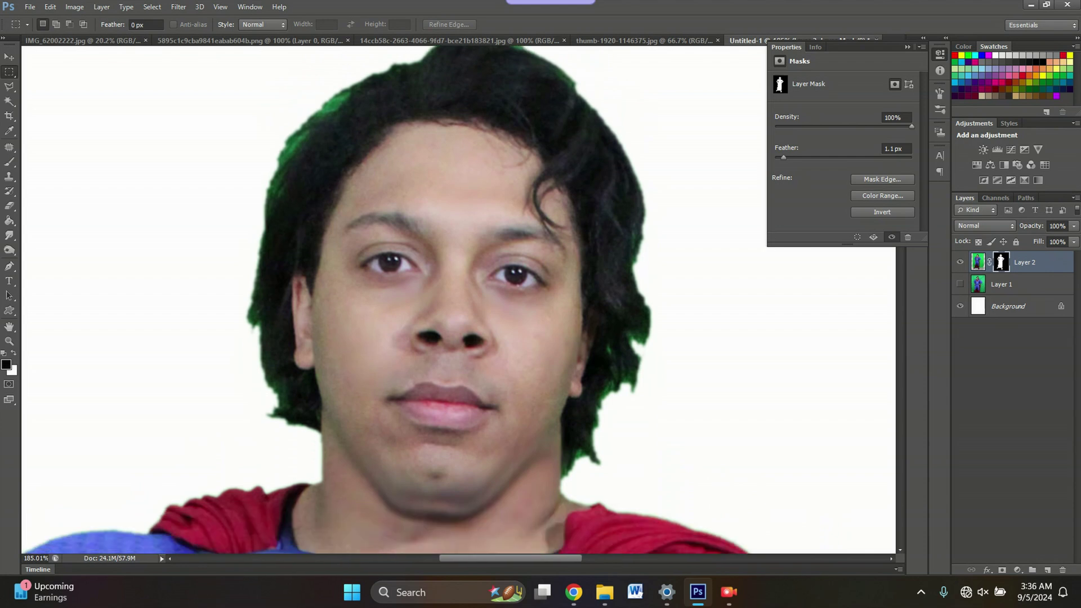
pyautogui.scroll(1, 439, 281)
pyautogui.press('l')
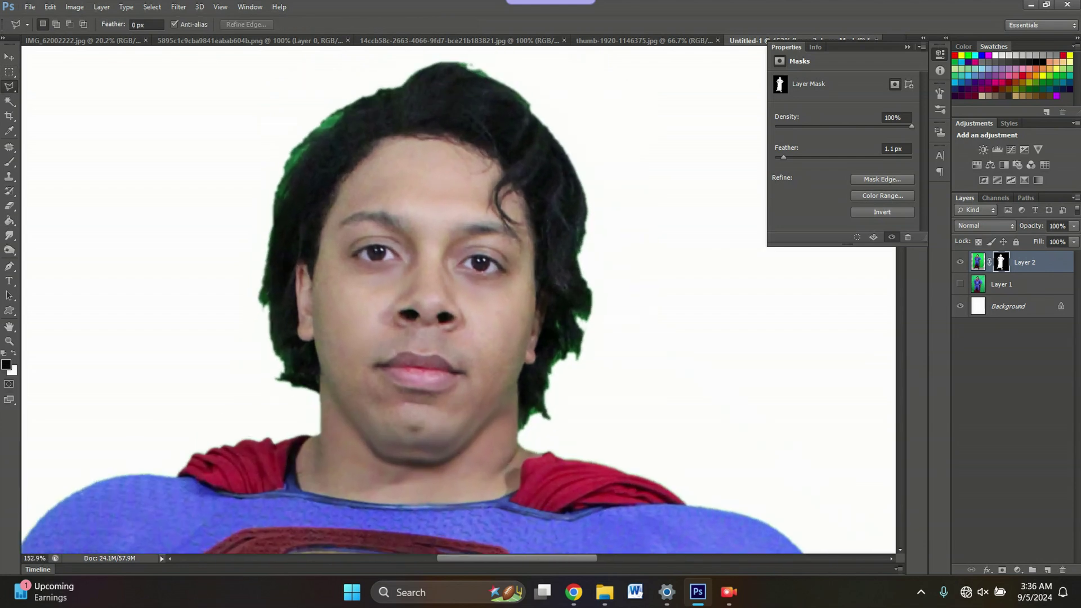
pyautogui.scroll(3, 439, 281)
pyautogui.click(532, 125)
pyautogui.click(462, 100)
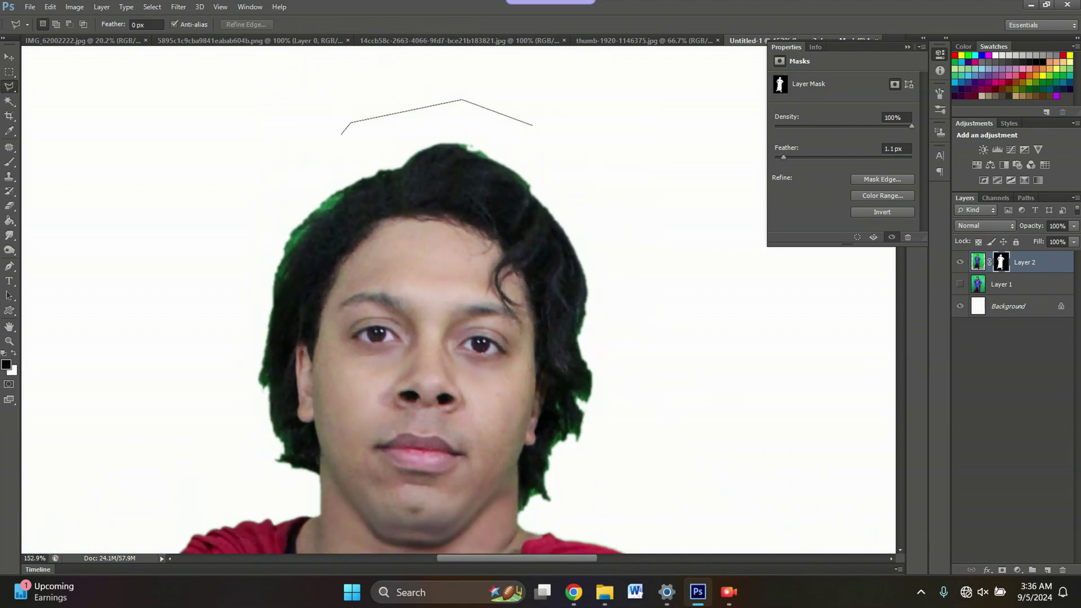
pyautogui.click(290, 184)
pyautogui.click(249, 267)
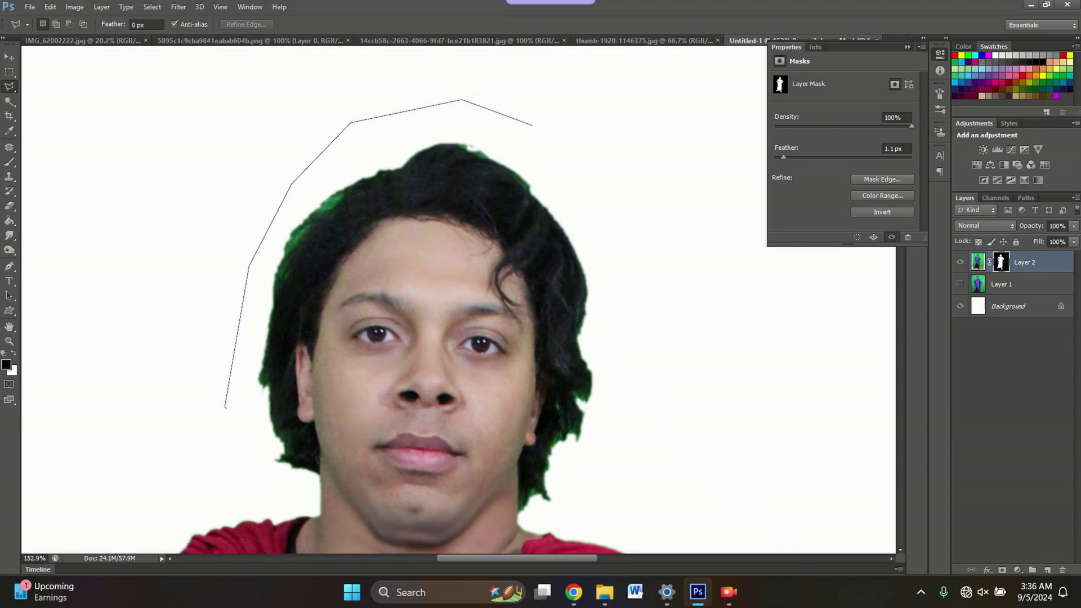
pyautogui.click(225, 407)
pyautogui.click(249, 467)
pyautogui.click(318, 471)
pyautogui.click(294, 421)
pyautogui.click(288, 373)
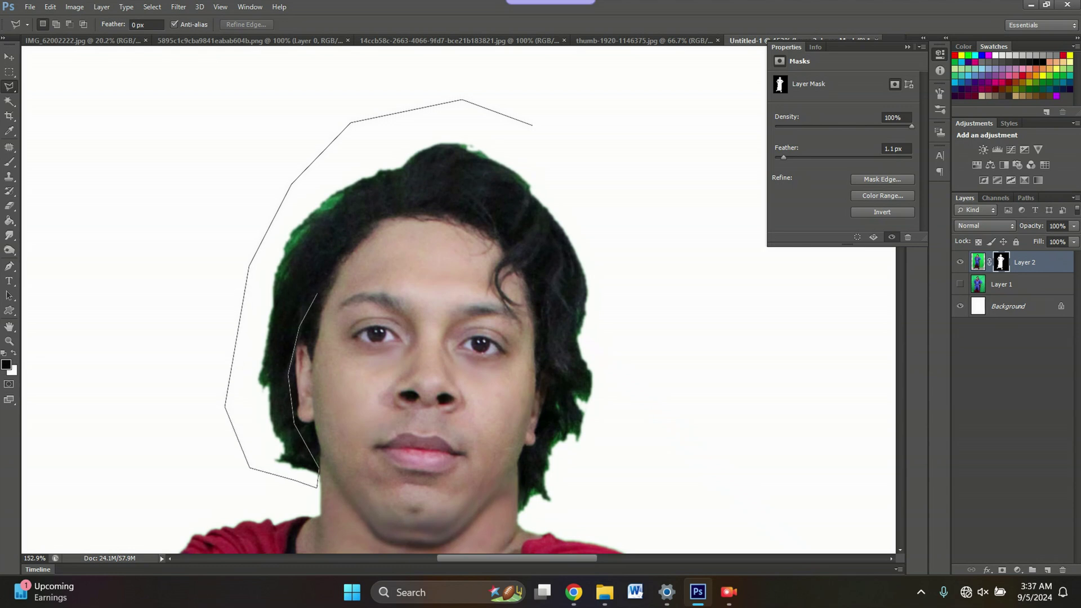
pyautogui.click(342, 234)
pyautogui.click(386, 199)
pyautogui.click(490, 211)
pyautogui.click(531, 246)
pyautogui.click(546, 308)
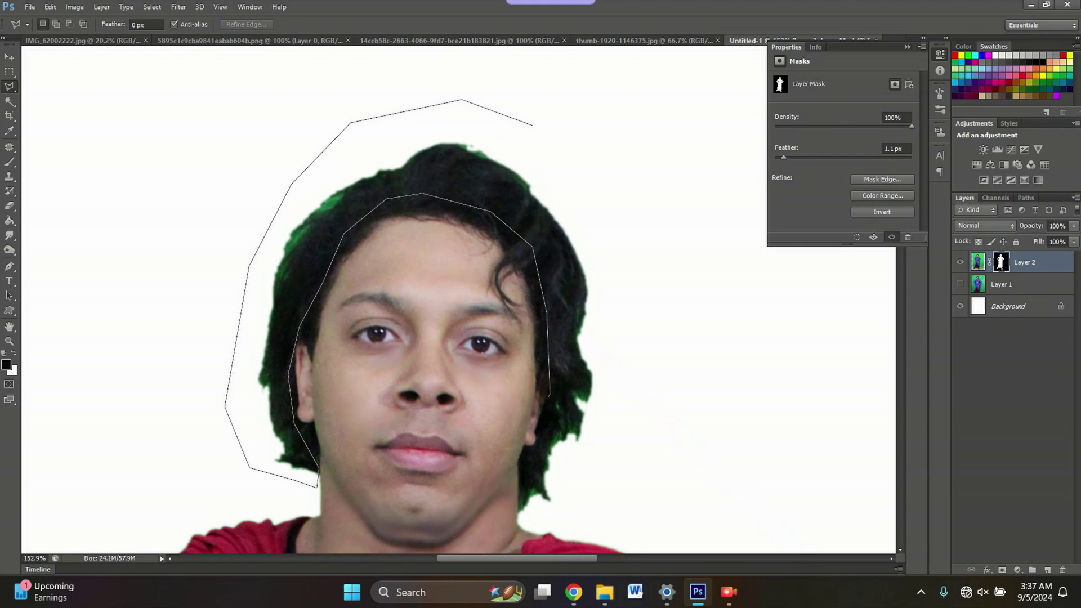
pyautogui.click(549, 396)
pyautogui.click(520, 467)
pyautogui.click(544, 518)
pyautogui.click(571, 487)
pyautogui.click(610, 370)
pyautogui.click(616, 304)
pyautogui.click(589, 242)
pyautogui.click(546, 164)
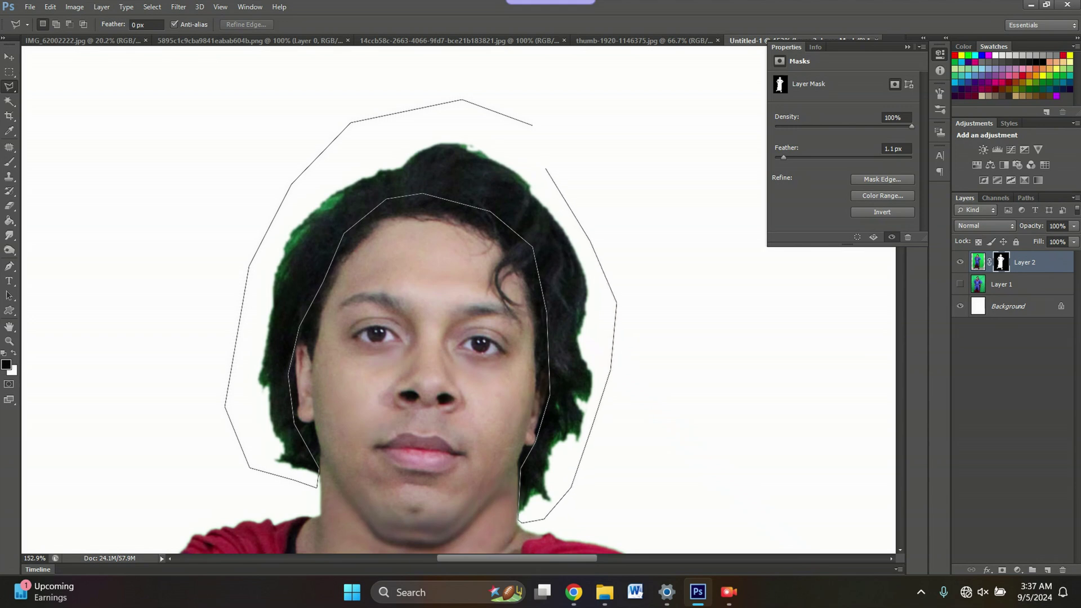
pyautogui.click(532, 126)
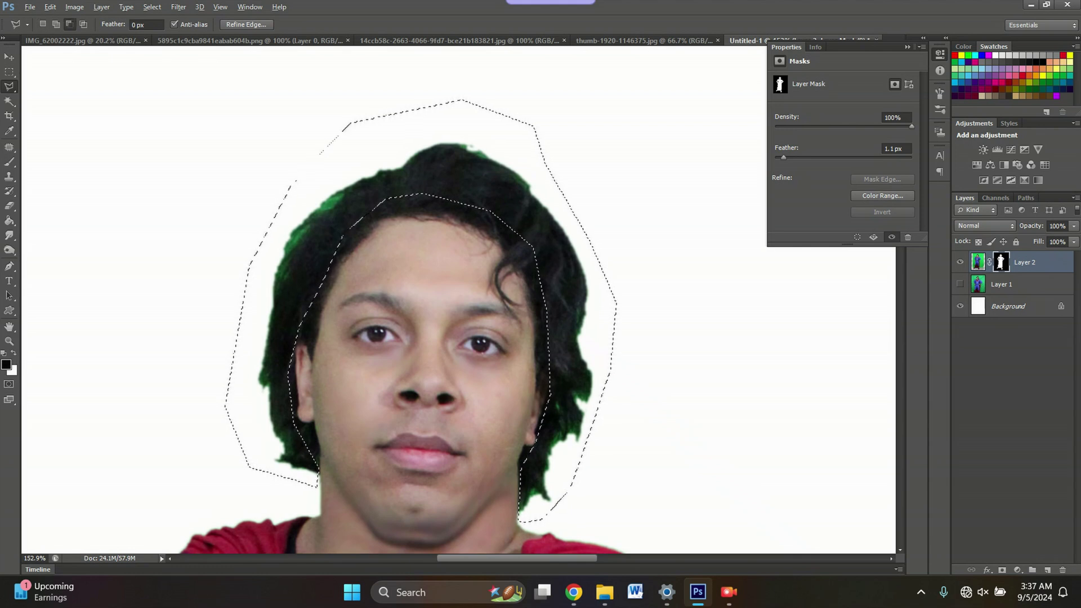
# Subtract the excess area above the top of the head from the hair selection with the Polygonal Lasso
pyautogui.click(521, 142)
pyautogui.click(487, 131)
pyautogui.click(425, 124)
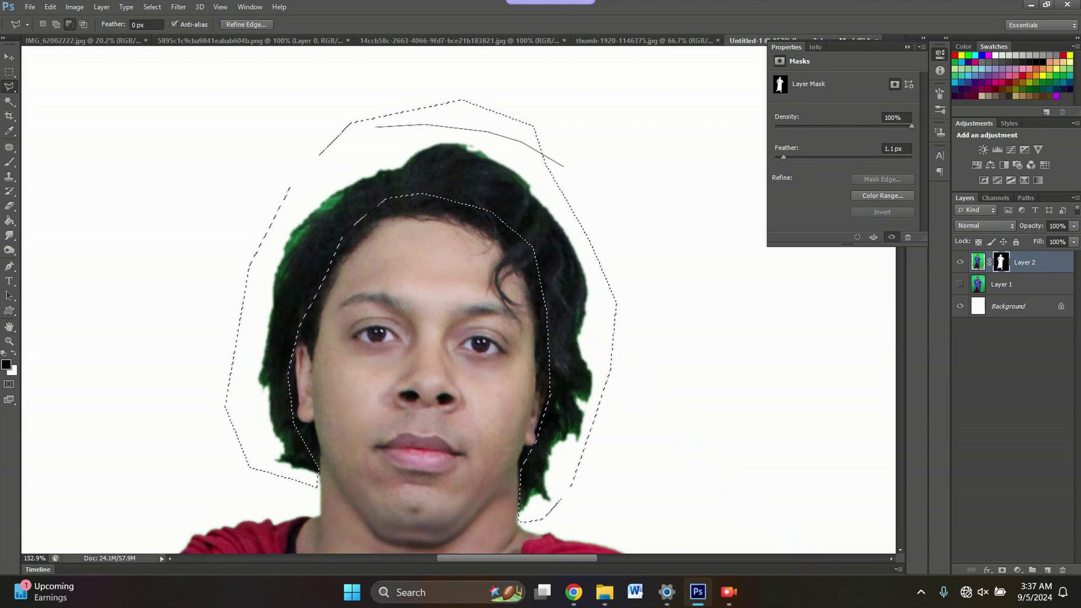
pyautogui.click(345, 143)
pyautogui.click(297, 117)
pyautogui.click(437, 85)
pyautogui.click(624, 100)
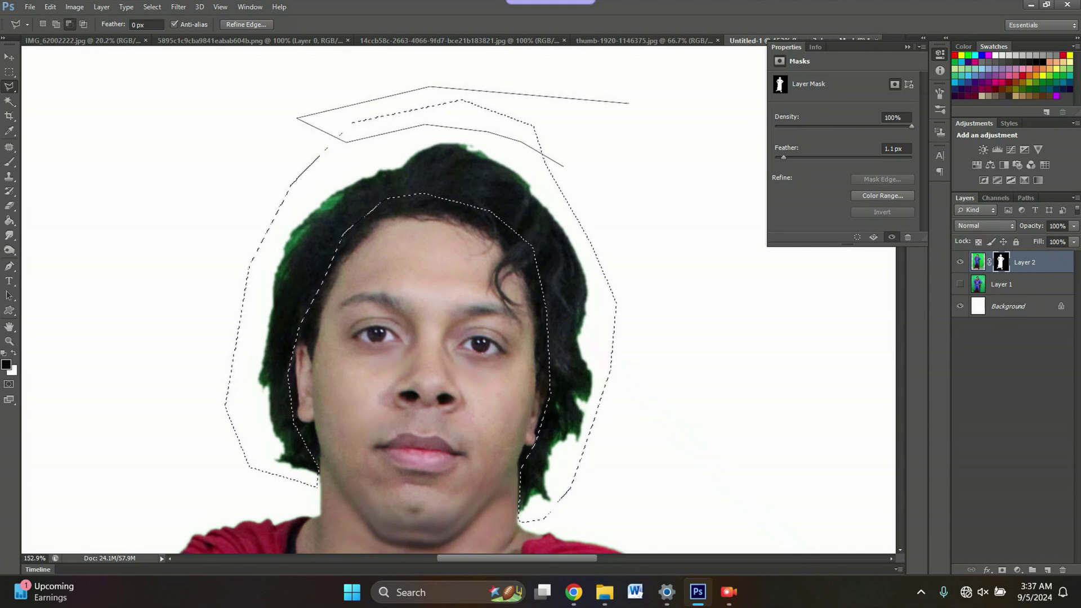
pyautogui.click(563, 167)
pyautogui.press('alt')
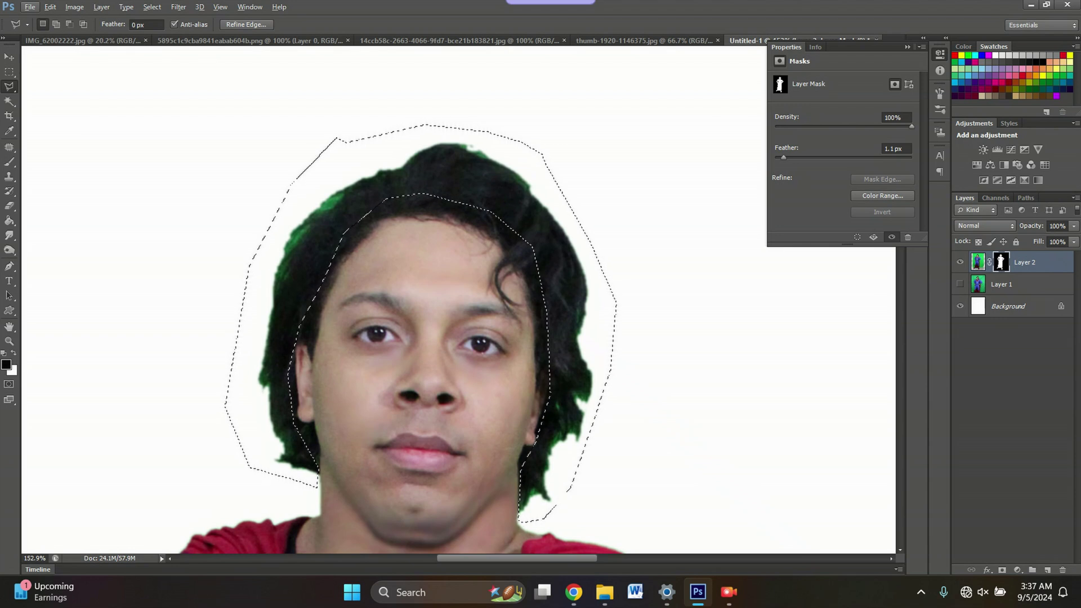
# Open Refine Edge for the hair selection with the On Layers view and output to New Layer with Layer Mask
pyautogui.hotkey('ctrl', 'alt', 'r')
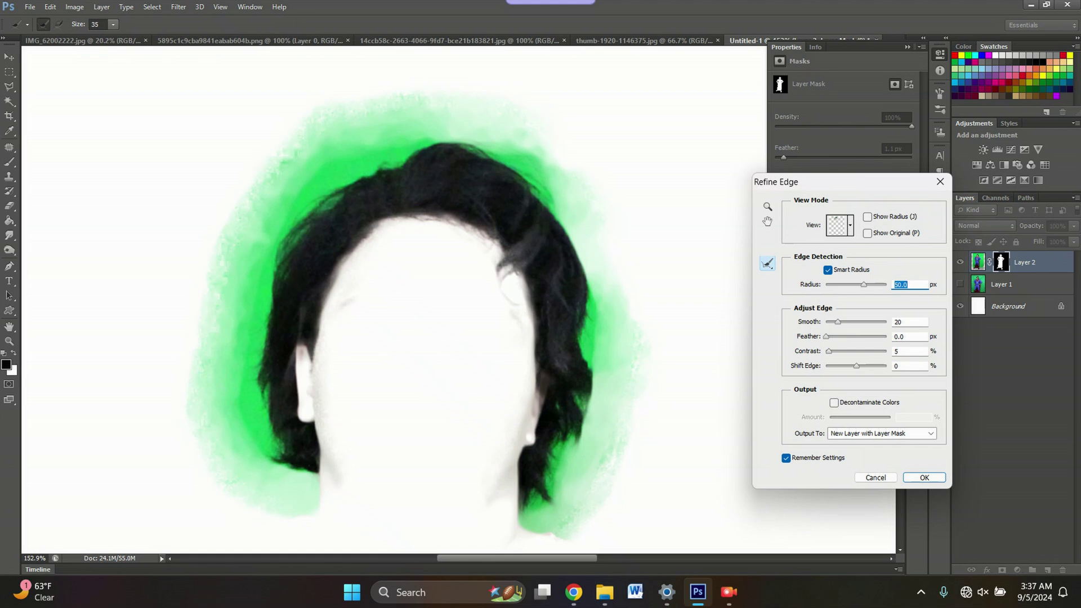
pyautogui.click(850, 225)
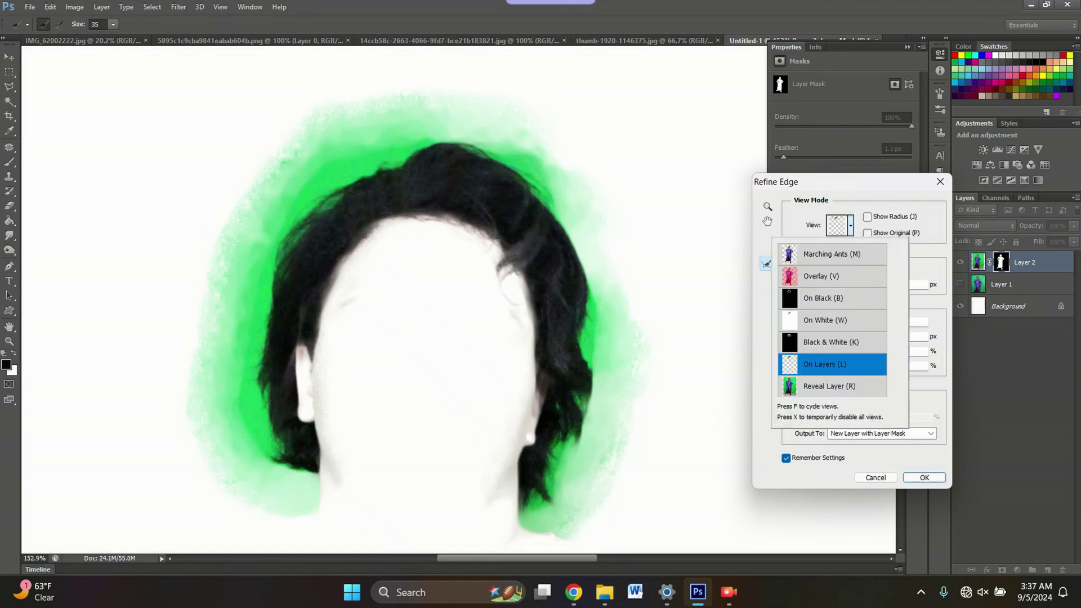
pyautogui.press('Escape')
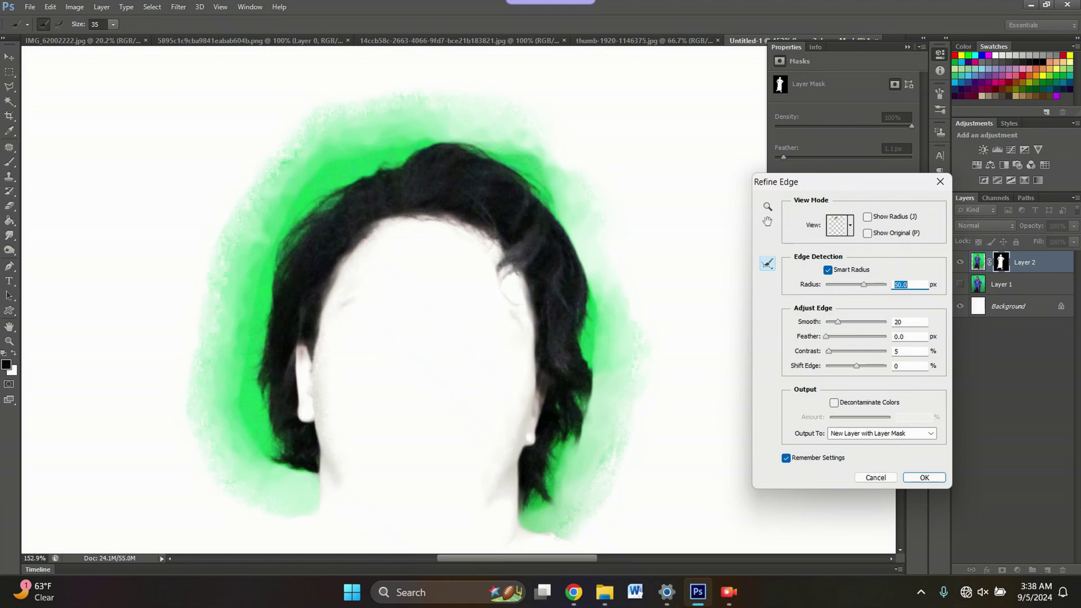
pyautogui.click(907, 434)
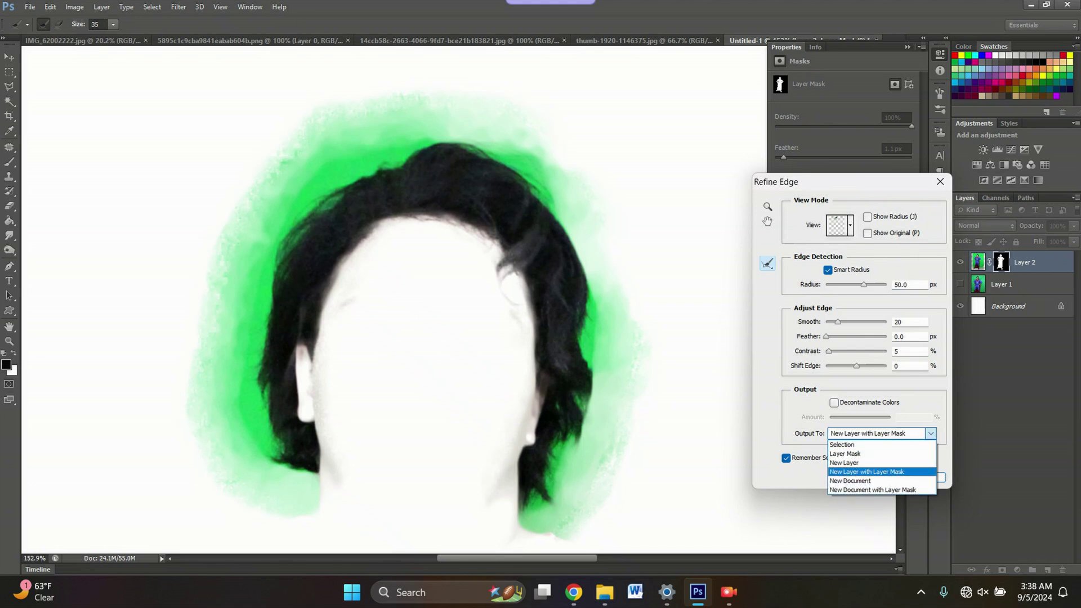
pyautogui.click(866, 472)
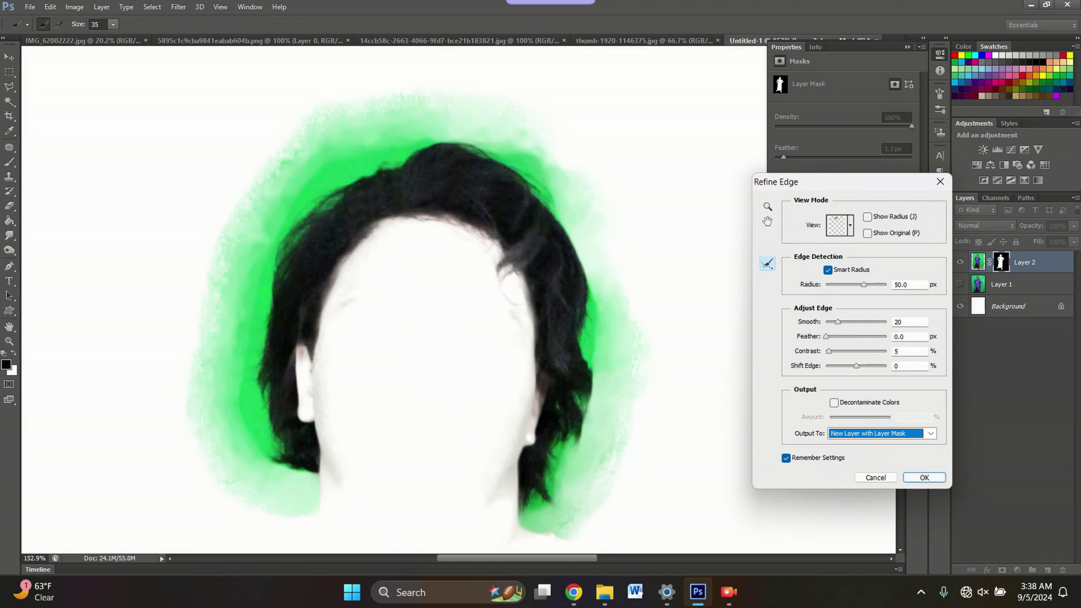
# Set the Refine Radius brush size to 53 and paint over the green halo around the hair's outer edge
pyautogui.click(112, 24)
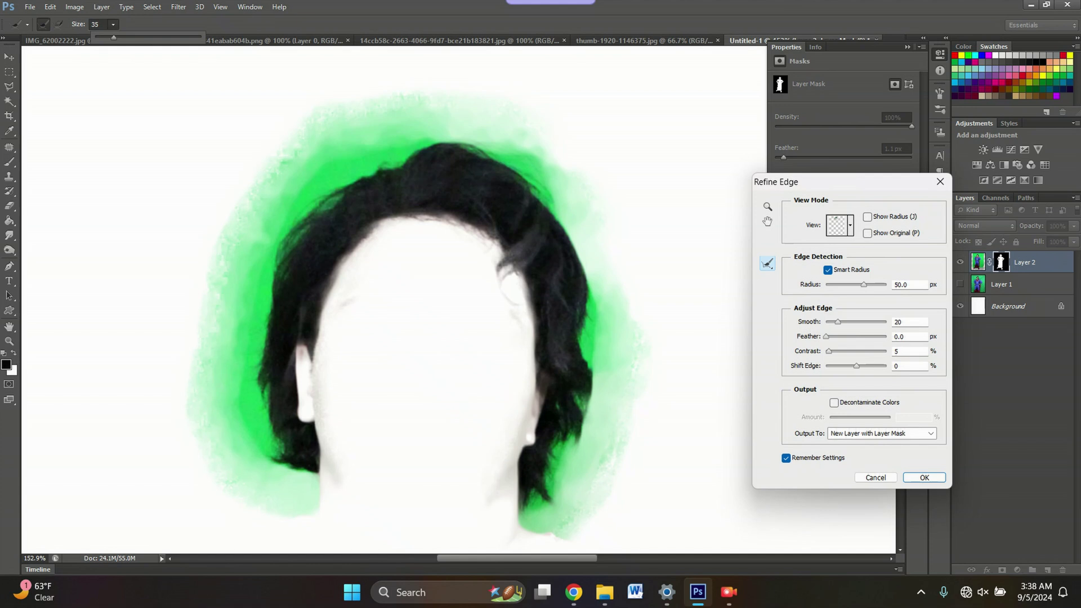
pyautogui.moveTo(113, 37); pyautogui.dragTo(123, 37)
pyautogui.moveTo(408, 132)
pyautogui.mouseDown()
pyautogui.moveTo(369, 141)
pyautogui.moveTo(295, 186)
pyautogui.moveTo(245, 275)
pyautogui.moveTo(235, 403)
pyautogui.moveTo(258, 461)
pyautogui.moveTo(298, 493)
pyautogui.moveTo(313, 489)
pyautogui.moveTo(264, 494)
pyautogui.moveTo(220, 436)
pyautogui.moveTo(202, 345)
pyautogui.moveTo(222, 246)
pyautogui.moveTo(355, 112)
pyautogui.moveTo(417, 110)
pyautogui.moveTo(423, 122)
pyautogui.mouseUp()
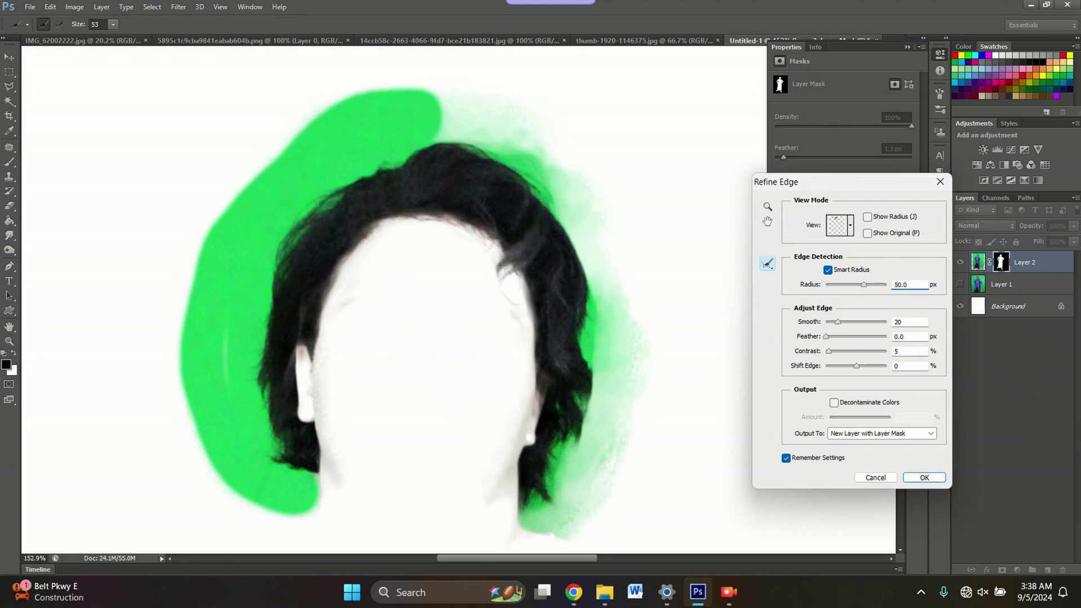
pyautogui.moveTo(327, 190); pyautogui.dragTo(275, 215)
pyautogui.click(450, 126)
pyautogui.moveTo(450, 127)
pyautogui.mouseDown()
pyautogui.moveTo(495, 135)
pyautogui.moveTo(549, 185)
pyautogui.moveTo(588, 247)
pyautogui.moveTo(619, 372)
pyautogui.moveTo(633, 338)
pyautogui.moveTo(601, 453)
pyautogui.moveTo(580, 446)
pyautogui.moveTo(588, 470)
pyautogui.moveTo(566, 476)
pyautogui.moveTo(538, 529)
pyautogui.mouseUp()
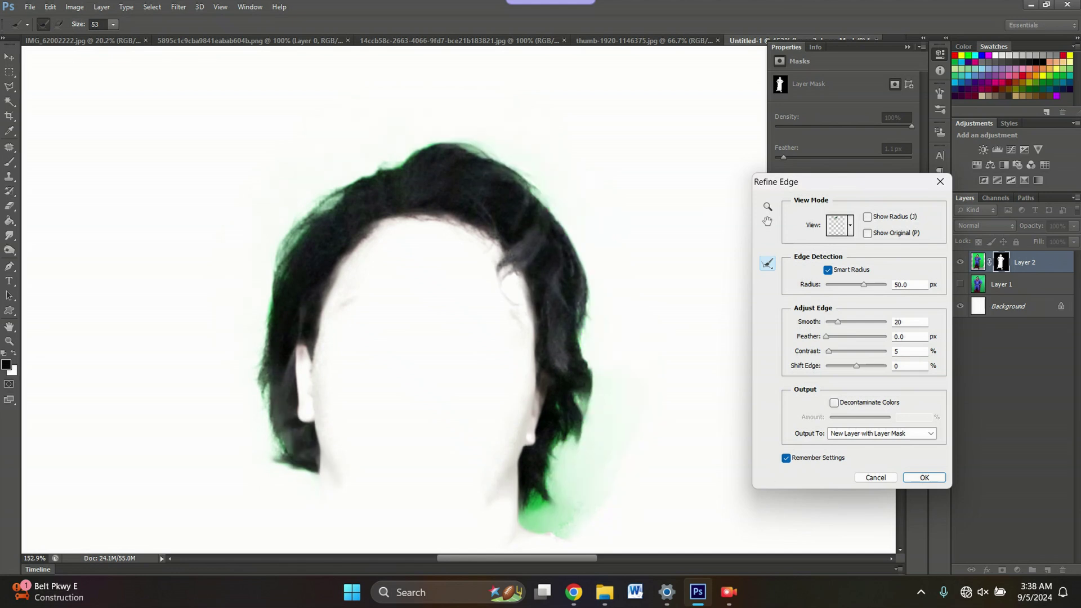
# Refine the remaining green area around the lower hair tips on the figure's right-hand side in the image with brush size 22
pyautogui.click(113, 24)
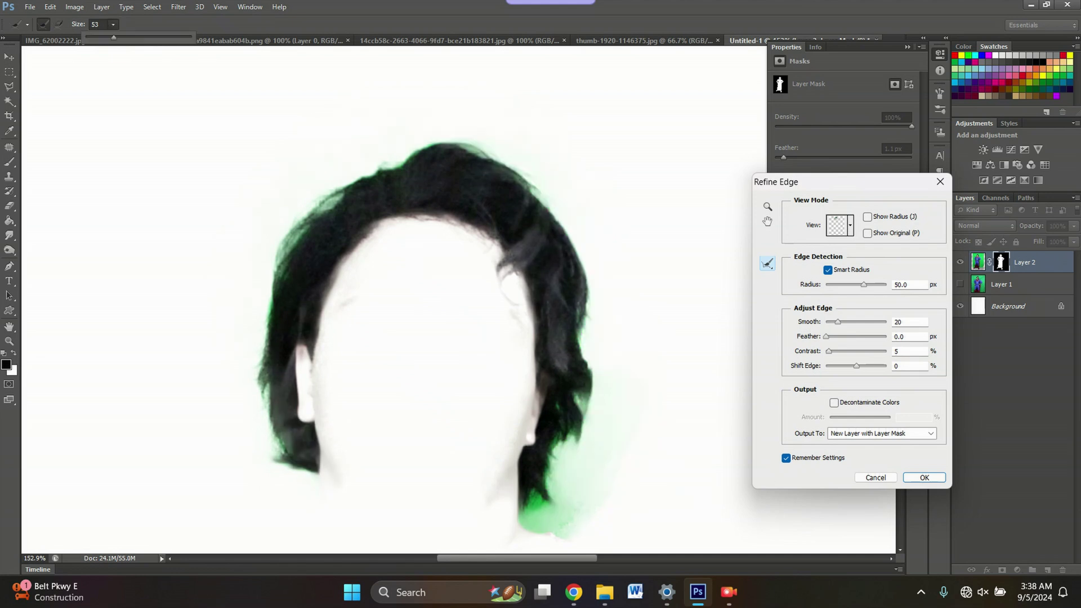
pyautogui.moveTo(114, 38); pyautogui.dragTo(97, 38)
pyautogui.click(534, 515)
pyautogui.moveTo(533, 514)
pyautogui.mouseDown()
pyautogui.moveTo(566, 524)
pyautogui.moveTo(532, 530)
pyautogui.moveTo(569, 509)
pyautogui.moveTo(554, 495)
pyautogui.moveTo(553, 459)
pyautogui.moveTo(582, 437)
pyautogui.moveTo(601, 393)
pyautogui.mouseUp()
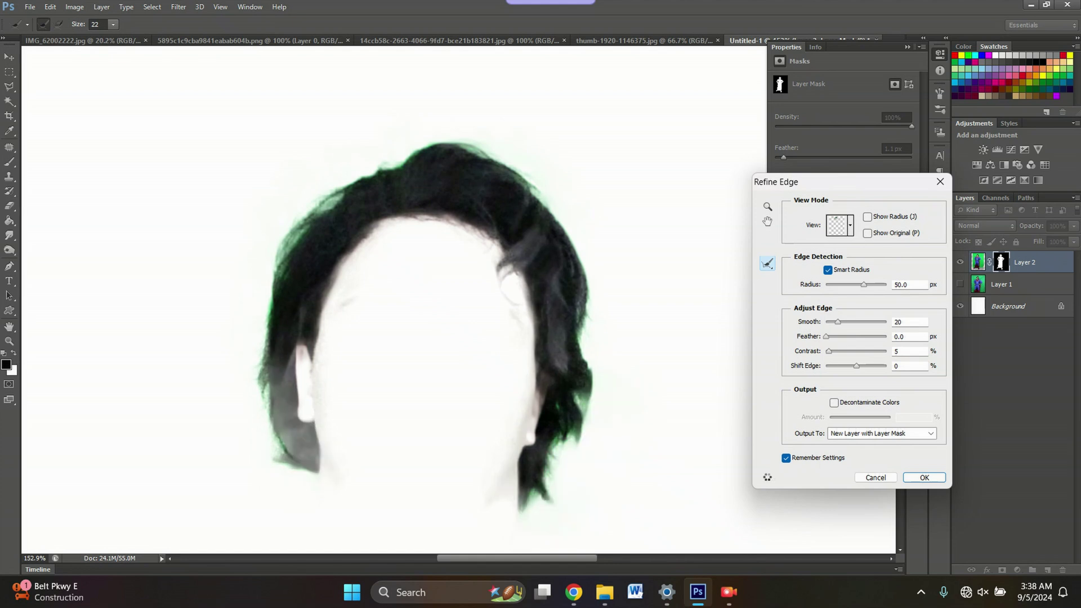
# Reduce the refinement brush size to 8 and paint over the lowest lock of hair beside the neck
pyautogui.scroll(2, 545, 509)
pyautogui.scroll(12, 546, 509)
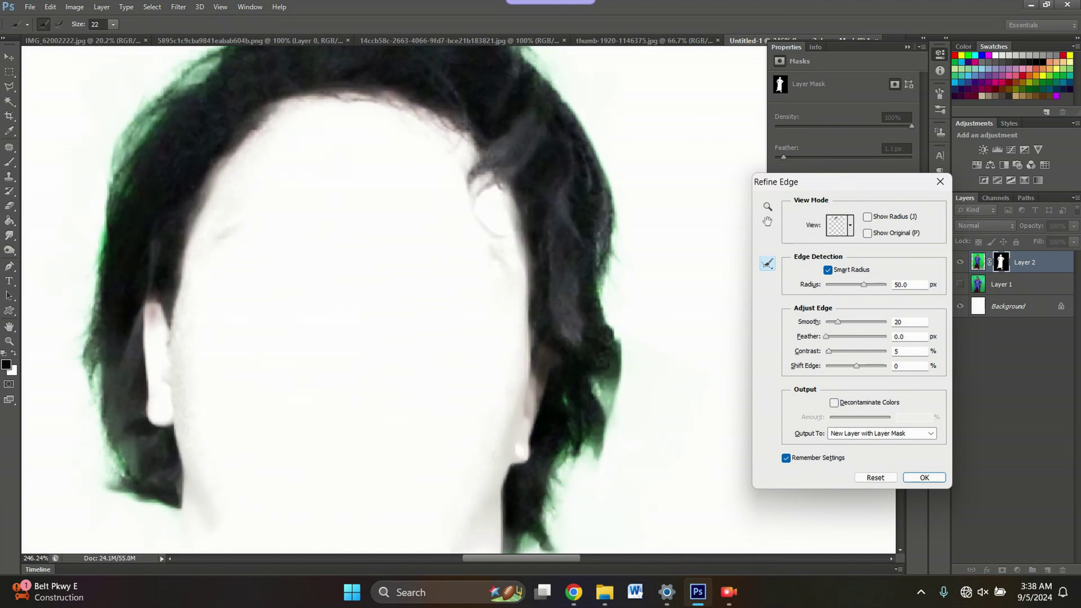
pyautogui.scroll(-6, 546, 509)
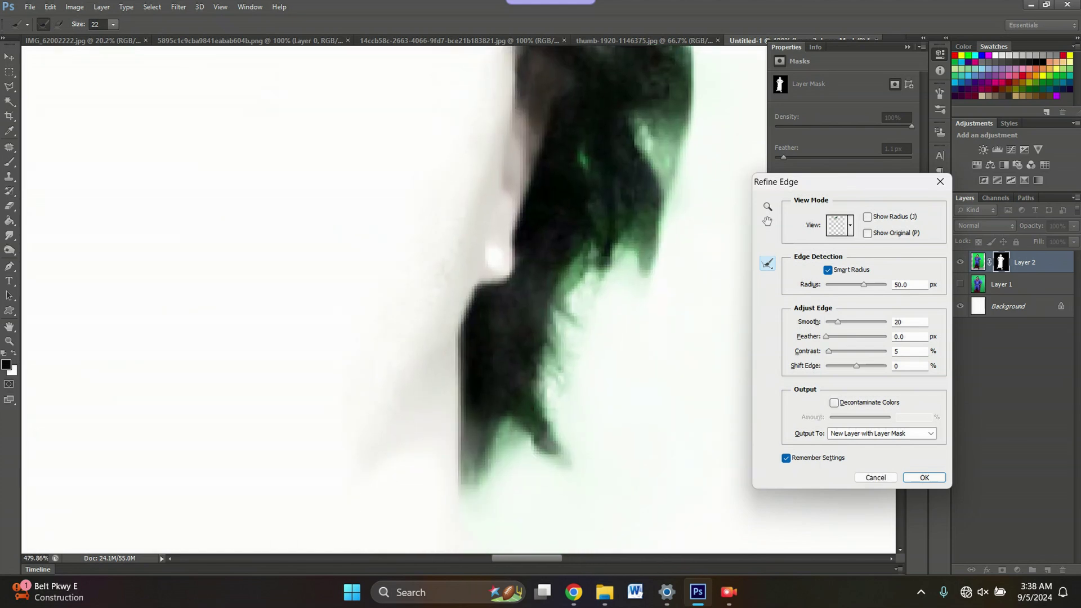
pyautogui.click(112, 25)
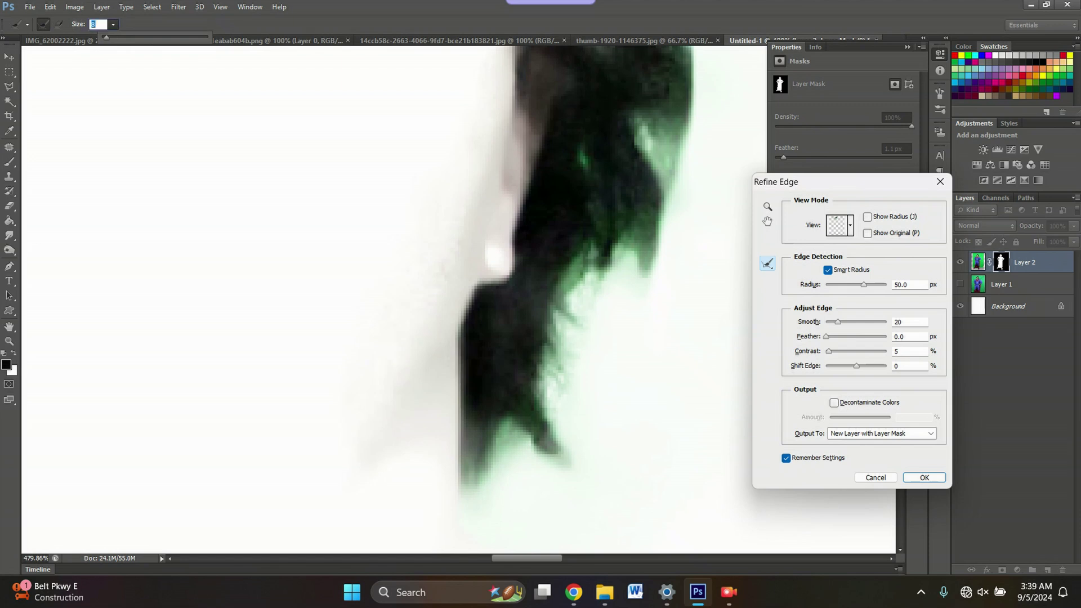
pyautogui.moveTo(483, 409); pyautogui.dragTo(471, 457)
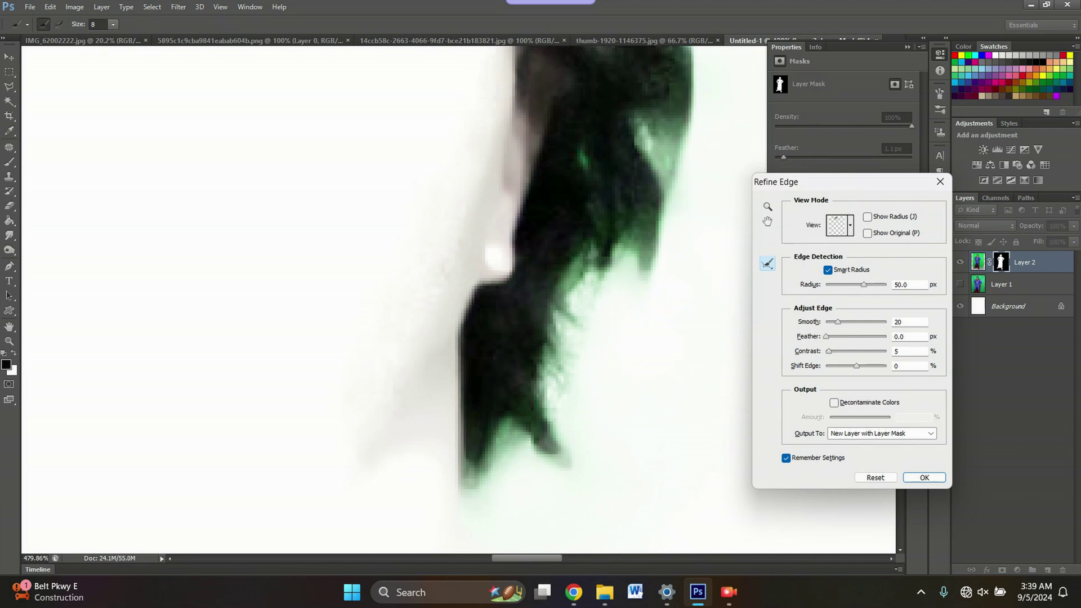
# Brush over the faded patches inside the hair on both sides of the head to refine them
pyautogui.scroll(-5, 506, 428)
pyautogui.moveTo(539, 104); pyautogui.dragTo(564, 220)
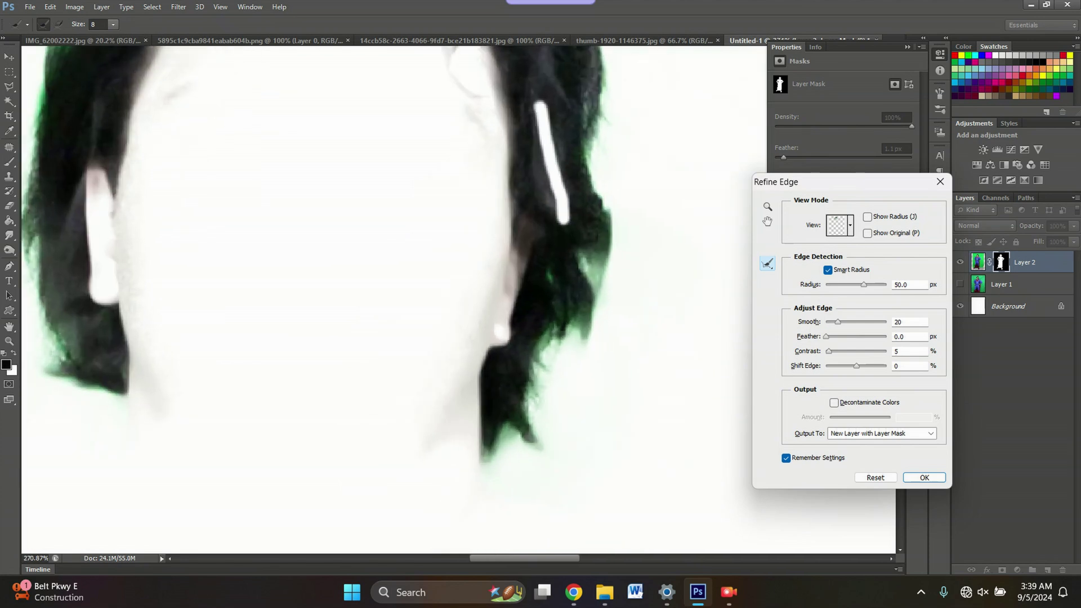
pyautogui.scroll(3, 564, 220)
pyautogui.scroll(5, 51, 419)
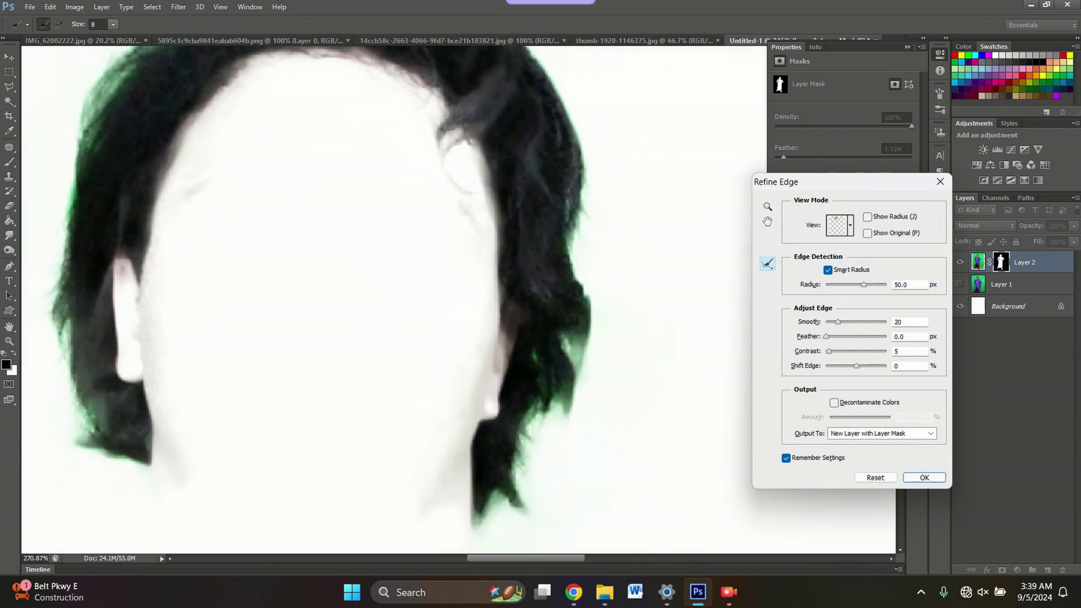
pyautogui.moveTo(99, 251)
pyautogui.mouseDown()
pyautogui.moveTo(103, 375)
pyautogui.moveTo(90, 394)
pyautogui.mouseUp()
pyautogui.scroll(-10, 116, 319)
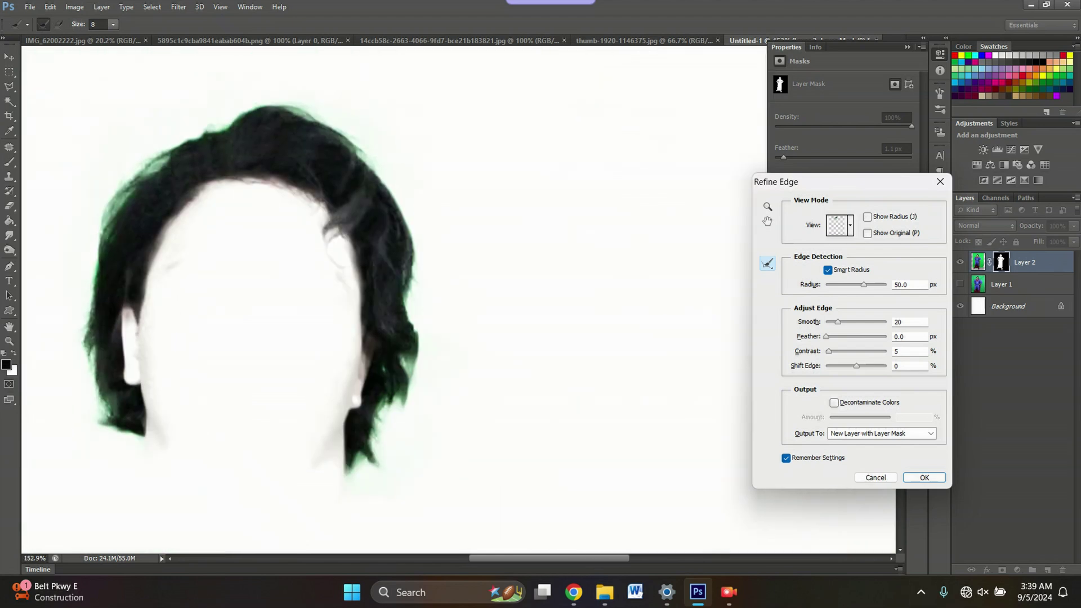
# Check the refined hair edge and apply Refine Edge to output the hair as a new layer with a layer mask
pyautogui.scroll(3, 425, 344)
pyautogui.scroll(8, 425, 346)
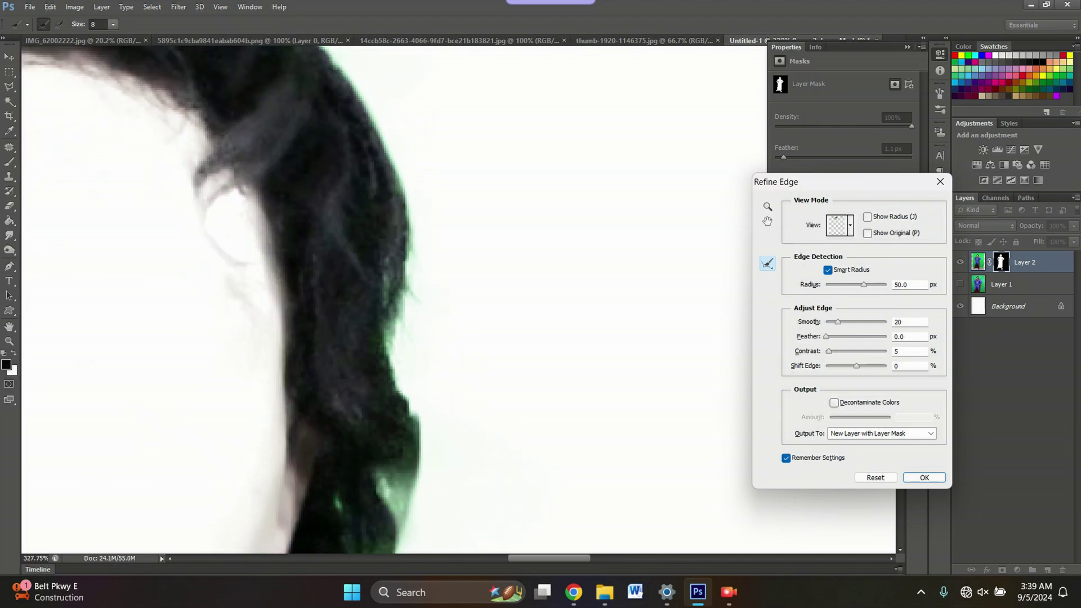
pyautogui.scroll(-9, 425, 346)
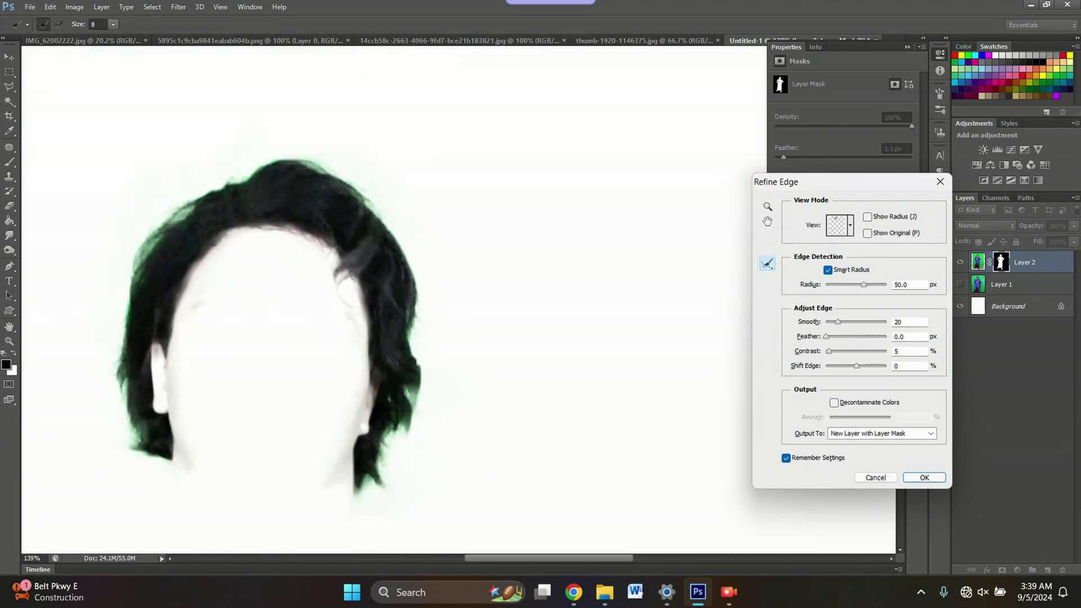
pyautogui.press('Return')
pyautogui.press('v')
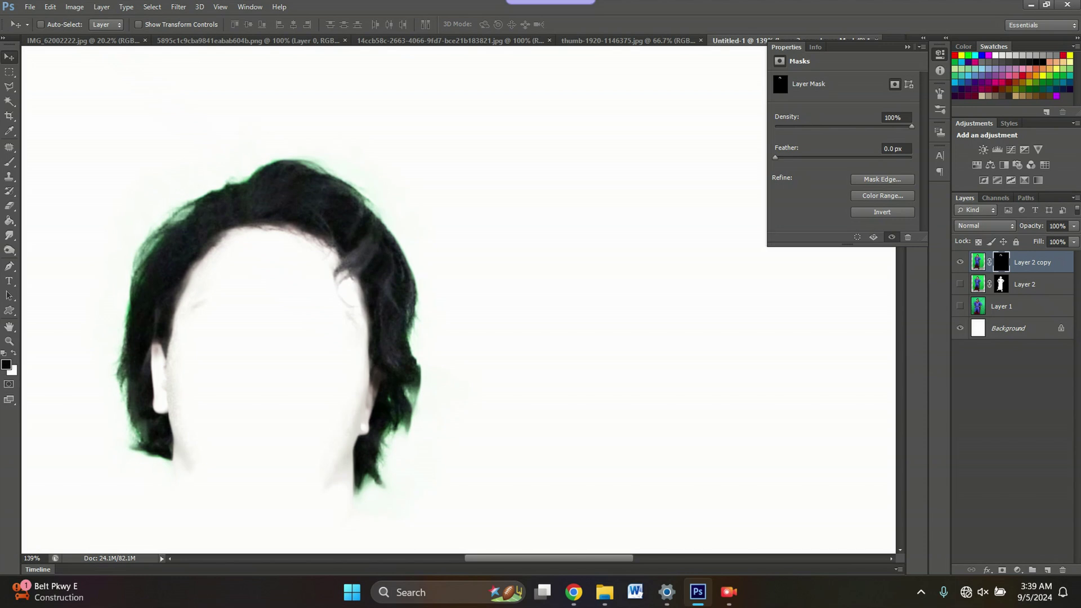
# Show Layer 2 again and set the saturation of Layer 2 copy's image to -100 with Hue/Saturation
pyautogui.click(978, 261)
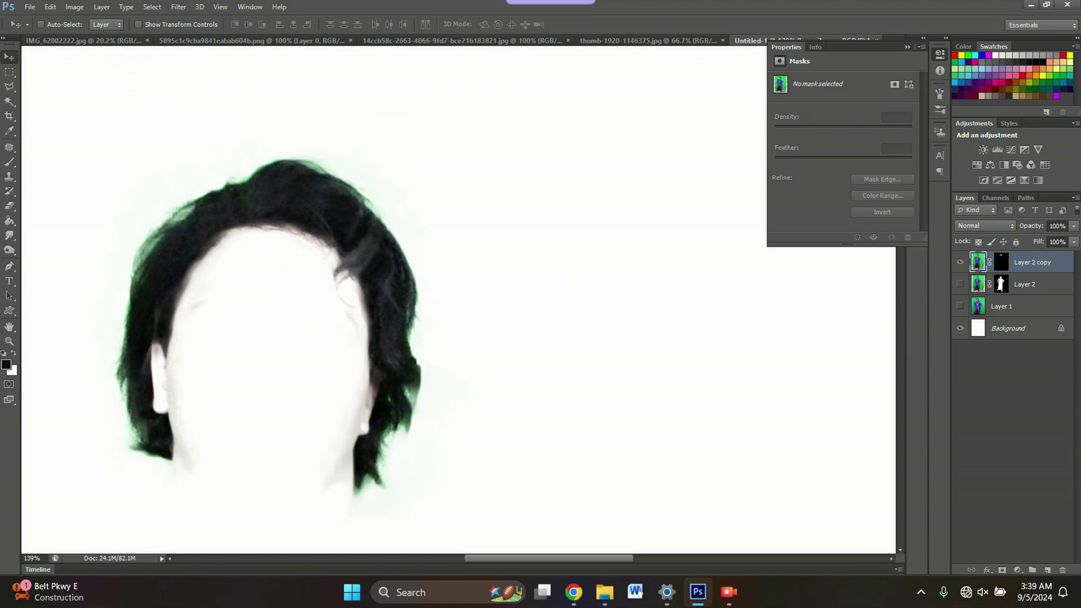
pyautogui.click(959, 283)
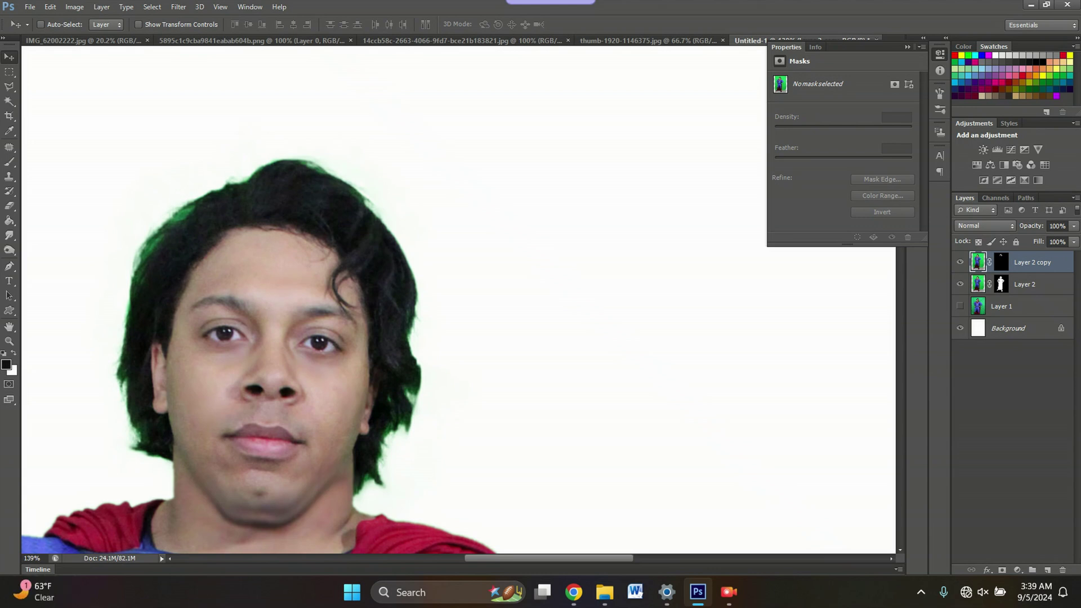
pyautogui.hotkey('ctrl', 'u')
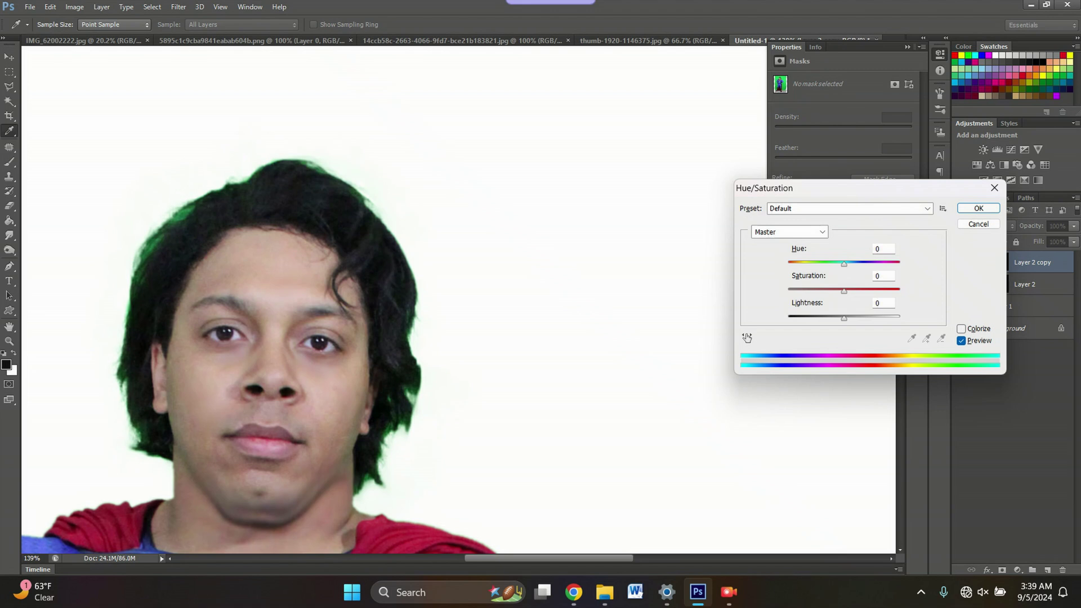
pyautogui.moveTo(844, 291); pyautogui.dragTo(788, 291)
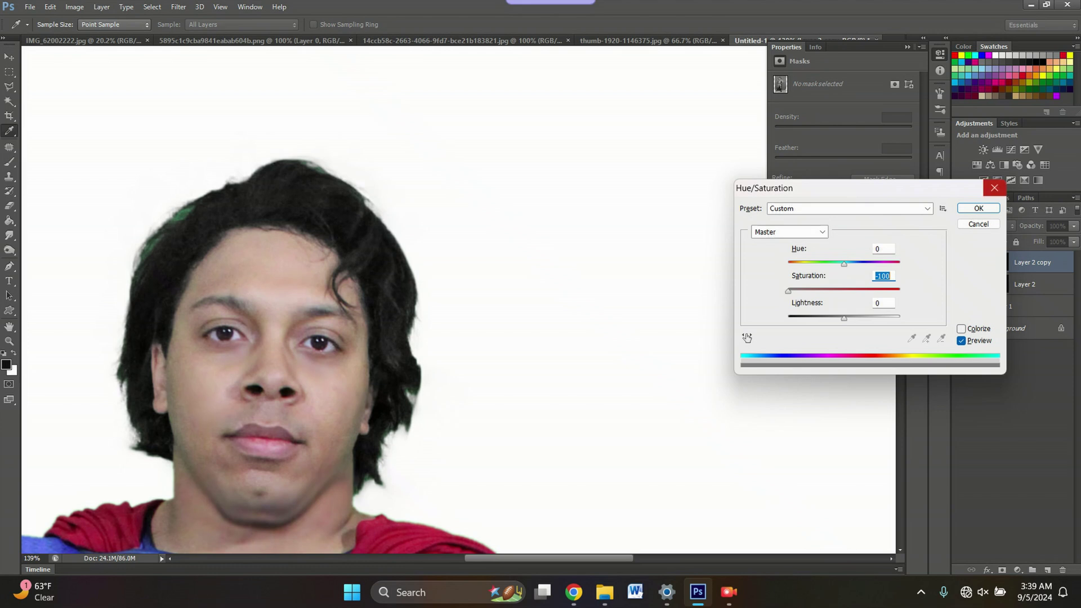
pyautogui.click(978, 208)
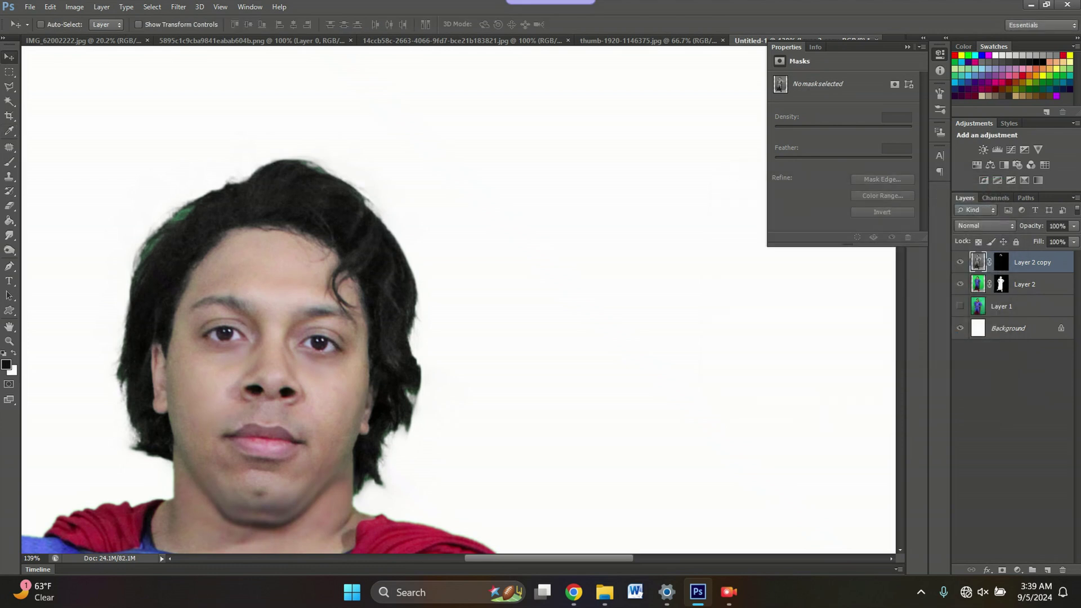
# Paint black on Layer 2's mask with the Brush over the green fringe along the top and upper sides of the hair
pyautogui.click(1000, 284)
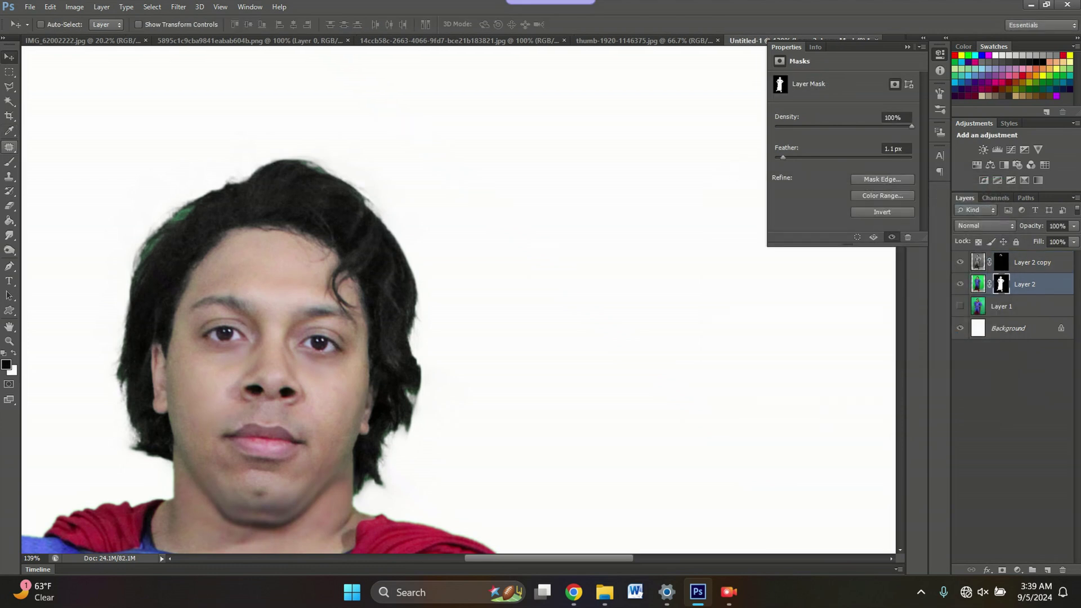
pyautogui.click(9, 162)
pyautogui.scroll(4, 282, 206)
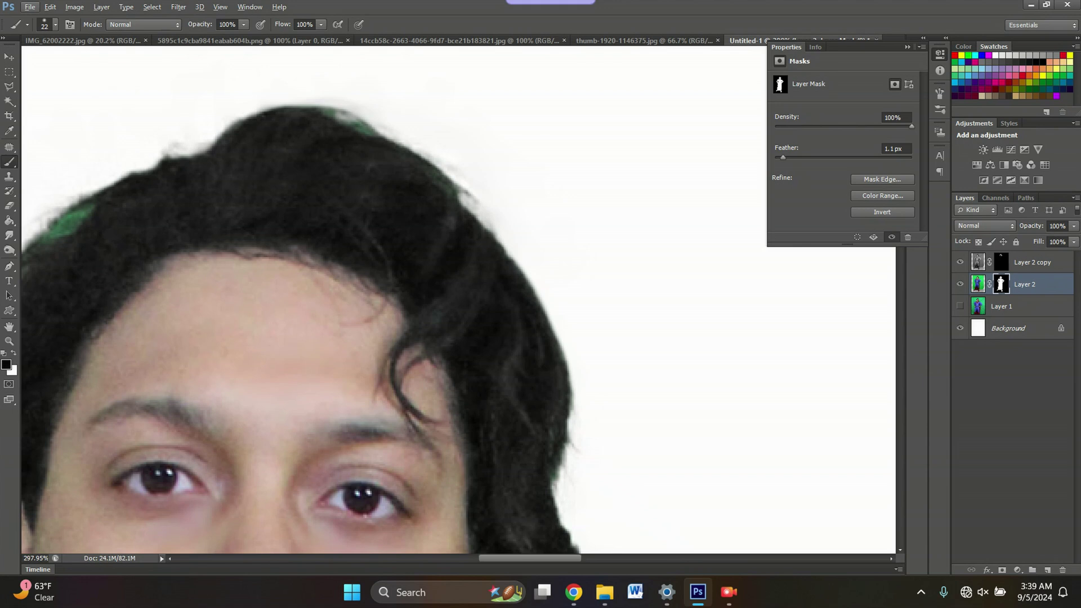
pyautogui.moveTo(442, 183)
pyautogui.mouseDown()
pyautogui.moveTo(366, 132)
pyautogui.moveTo(287, 110)
pyautogui.mouseUp()
pyautogui.moveTo(188, 154)
pyautogui.mouseDown()
pyautogui.moveTo(125, 175)
pyautogui.moveTo(24, 265)
pyautogui.mouseUp()
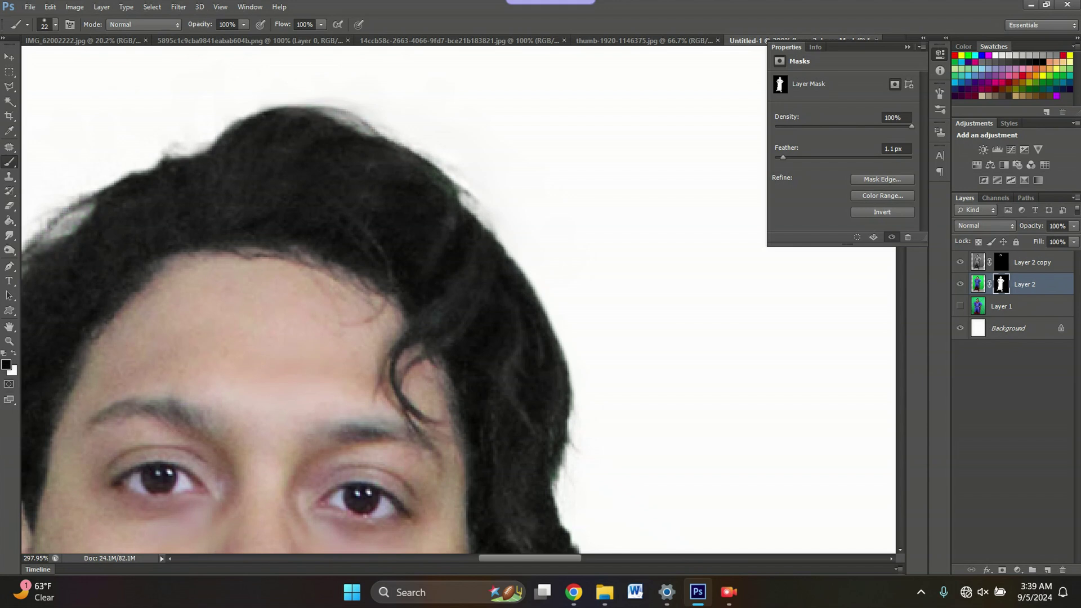
pyautogui.moveTo(470, 211)
pyautogui.mouseDown()
pyautogui.moveTo(563, 383)
pyautogui.moveTo(553, 485)
pyautogui.mouseUp()
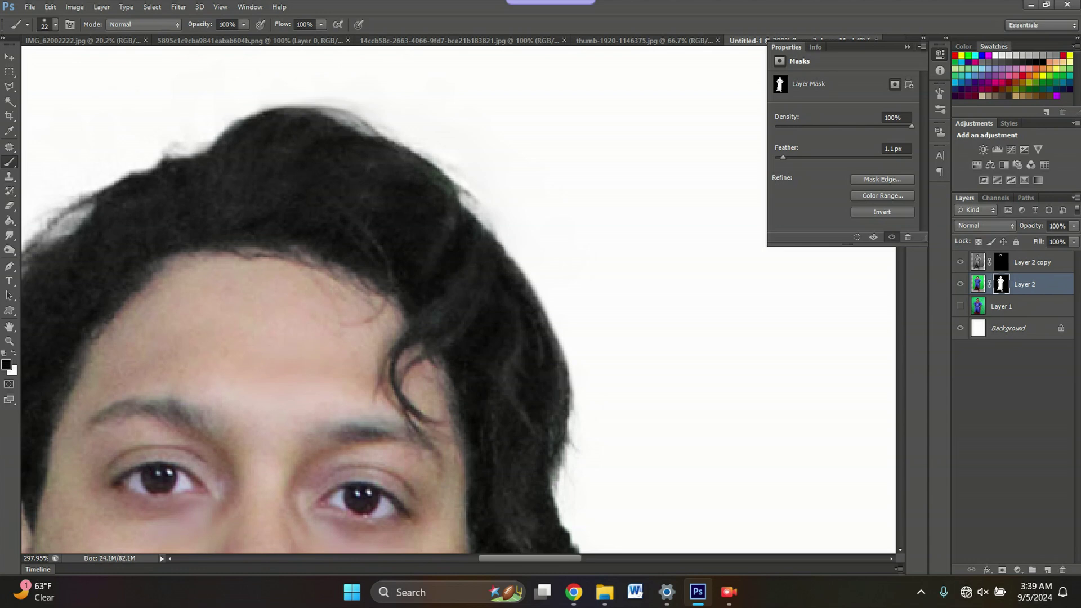
# Mask out the green fringe on Layer 2 along the hair's right-hand edge in the image, down to the neck
pyautogui.scroll(-3, 557, 394)
pyautogui.moveTo(578, 374); pyautogui.dragTo(554, 484)
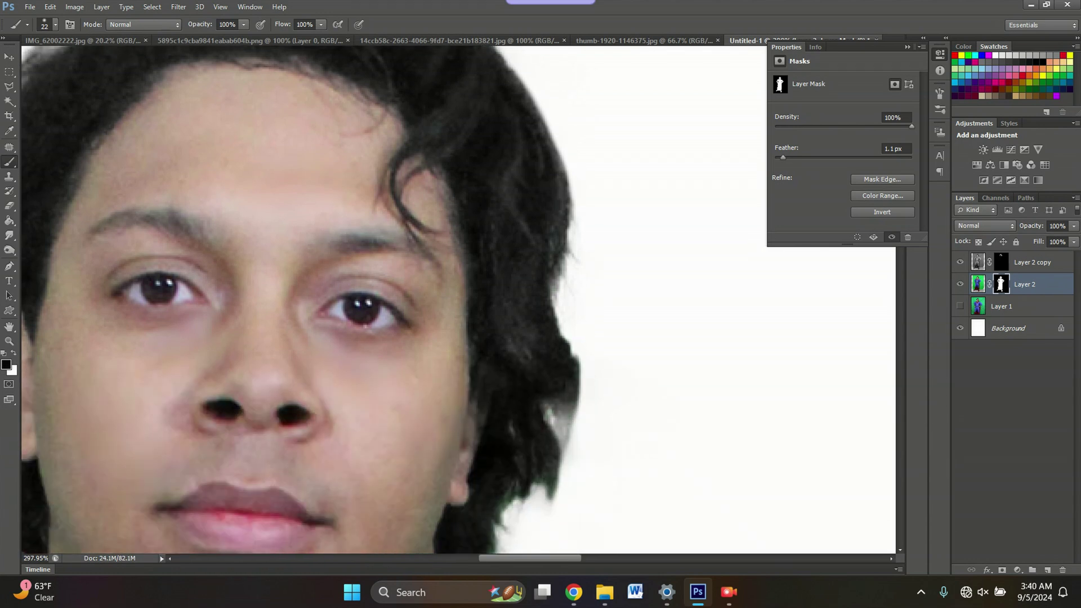
pyautogui.scroll(-1, 553, 485)
pyautogui.moveTo(555, 403)
pyautogui.mouseDown()
pyautogui.moveTo(496, 465)
pyautogui.moveTo(495, 539)
pyautogui.mouseUp()
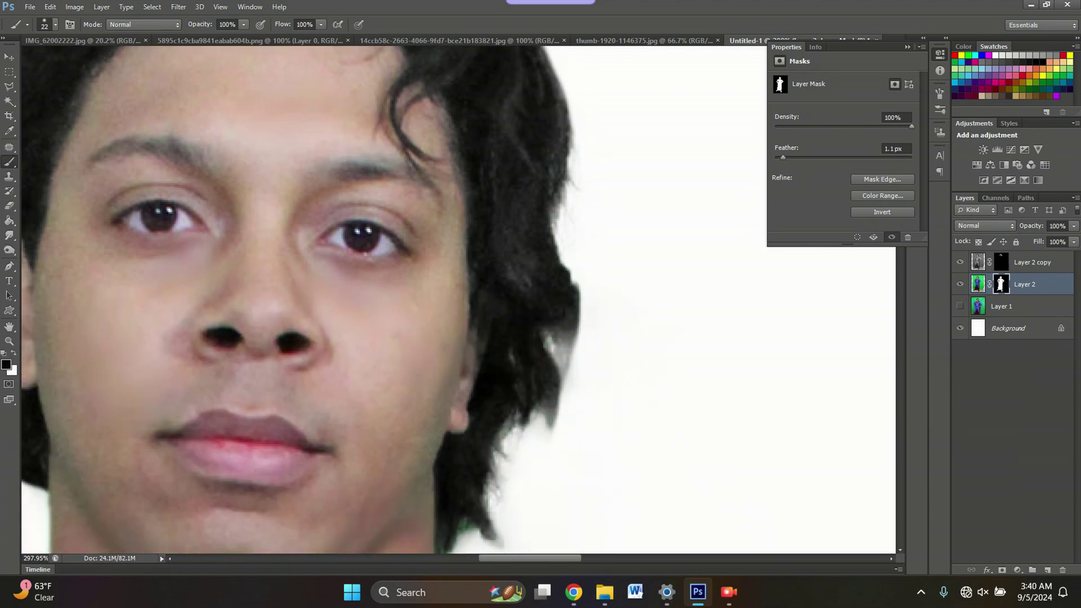
pyautogui.scroll(-1, 495, 540)
pyautogui.moveTo(476, 459); pyautogui.dragTo(433, 501)
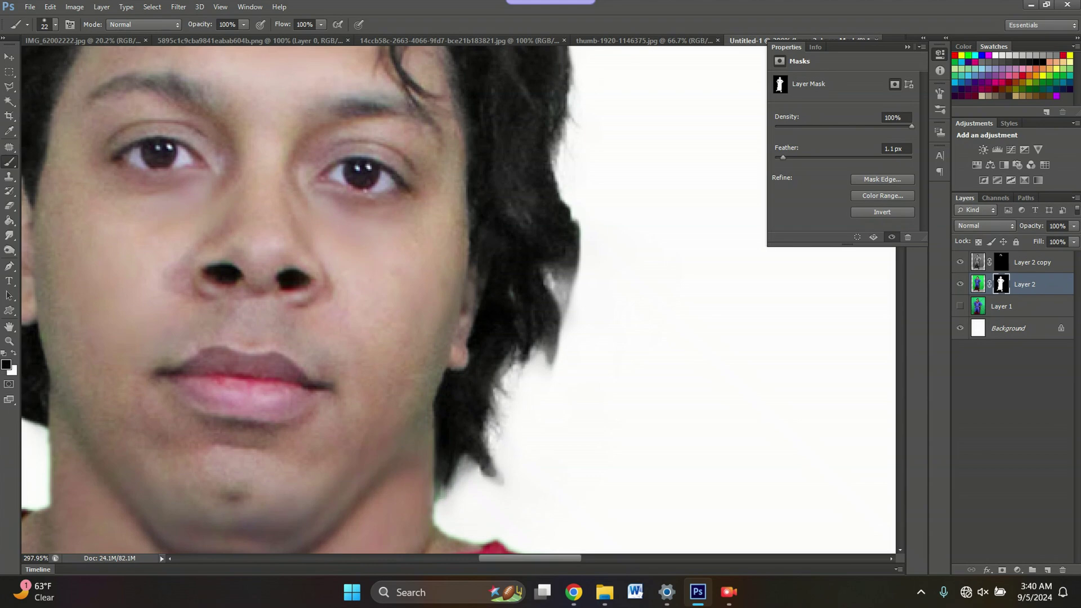
# Mask out the green fringe on Layer 2 along the hair's left-hand edge in the image and check the whole head
pyautogui.scroll(-2, 287, 450)
pyautogui.scroll(3, 148, 434)
pyautogui.moveTo(148, 442)
pyautogui.mouseDown()
pyautogui.moveTo(56, 402)
pyautogui.moveTo(24, 88)
pyautogui.mouseUp()
pyautogui.scroll(-4, 50, 162)
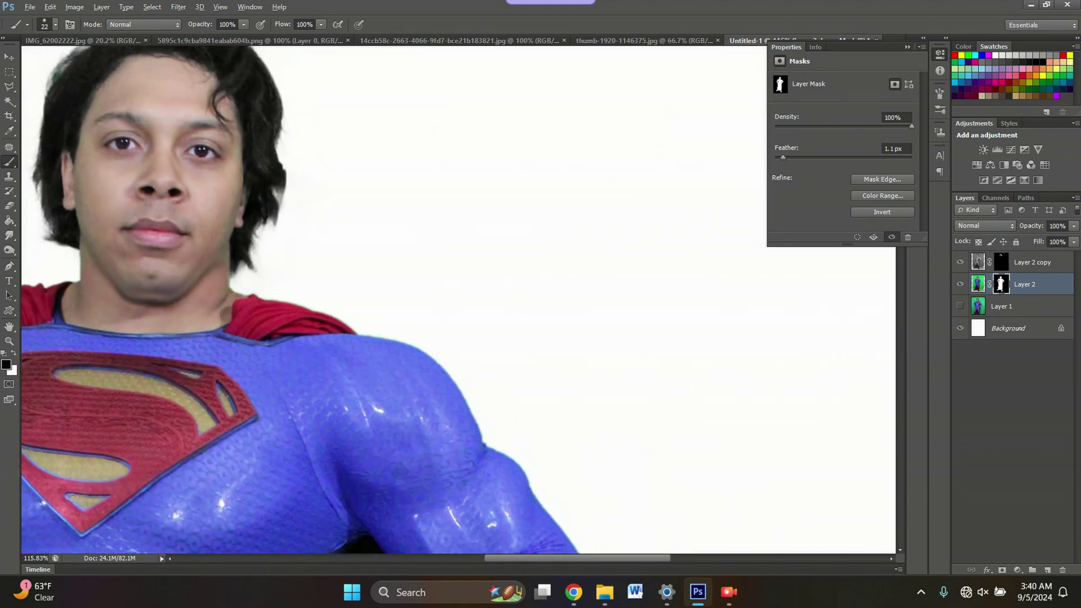
pyautogui.scroll(1, 42, 138)
pyautogui.scroll(2, 59, 121)
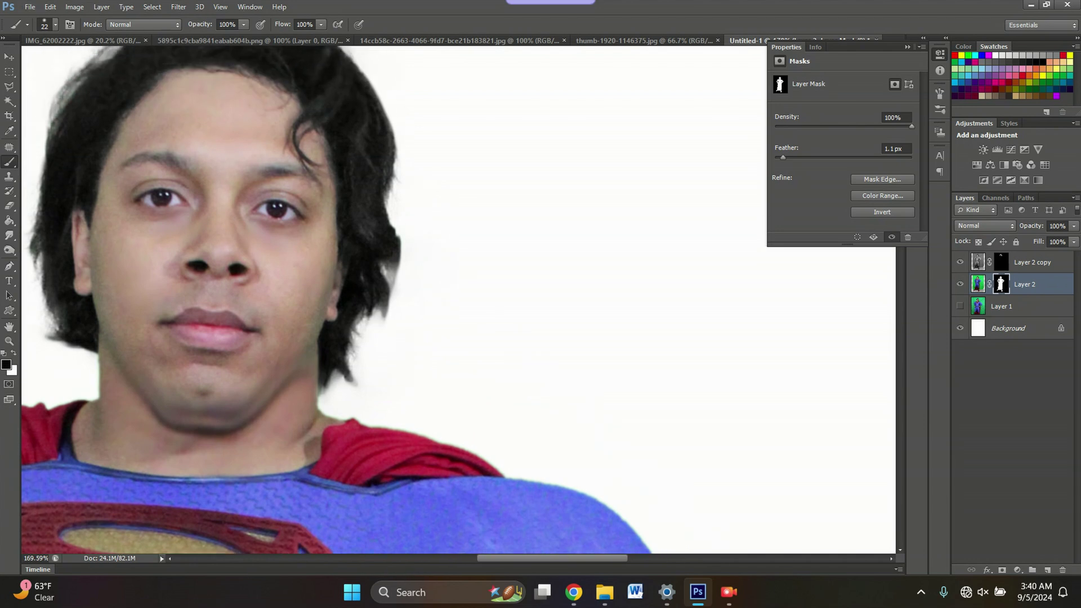
pyautogui.scroll(3, 337, 300)
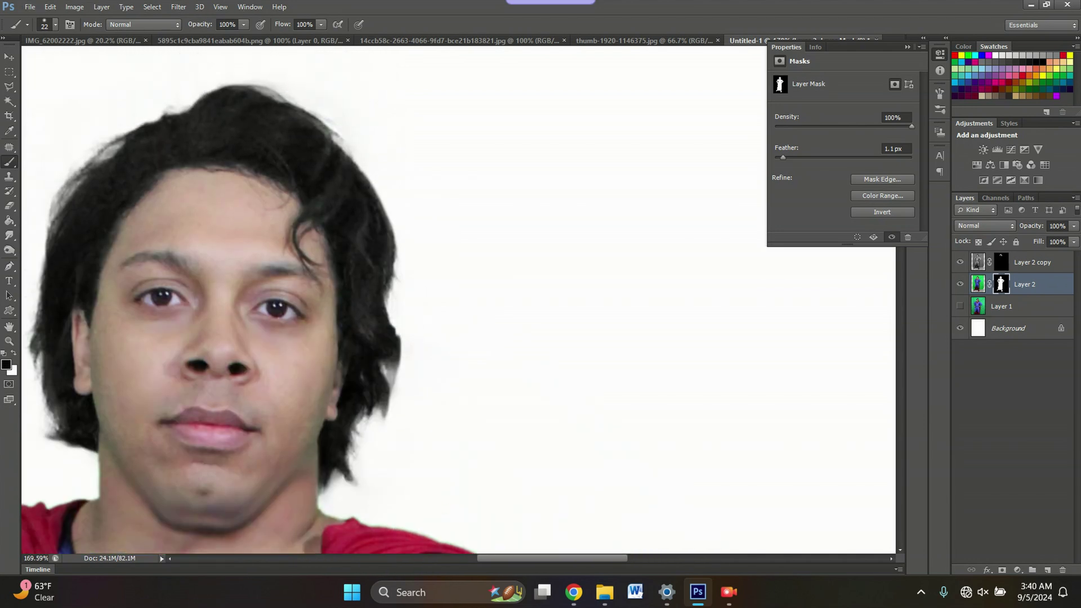
# Examine the masked hair, neck and shoulder edges, and the whole figure against the white background
pyautogui.scroll(-3, 383, 346)
pyautogui.scroll(4, 383, 346)
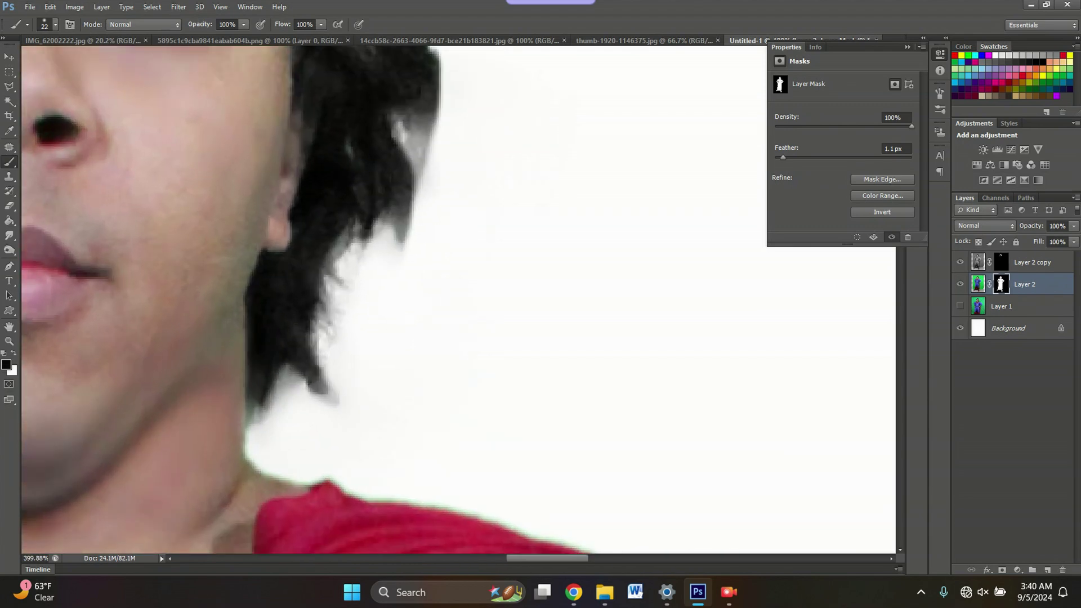
pyautogui.scroll(-14, 386, 304)
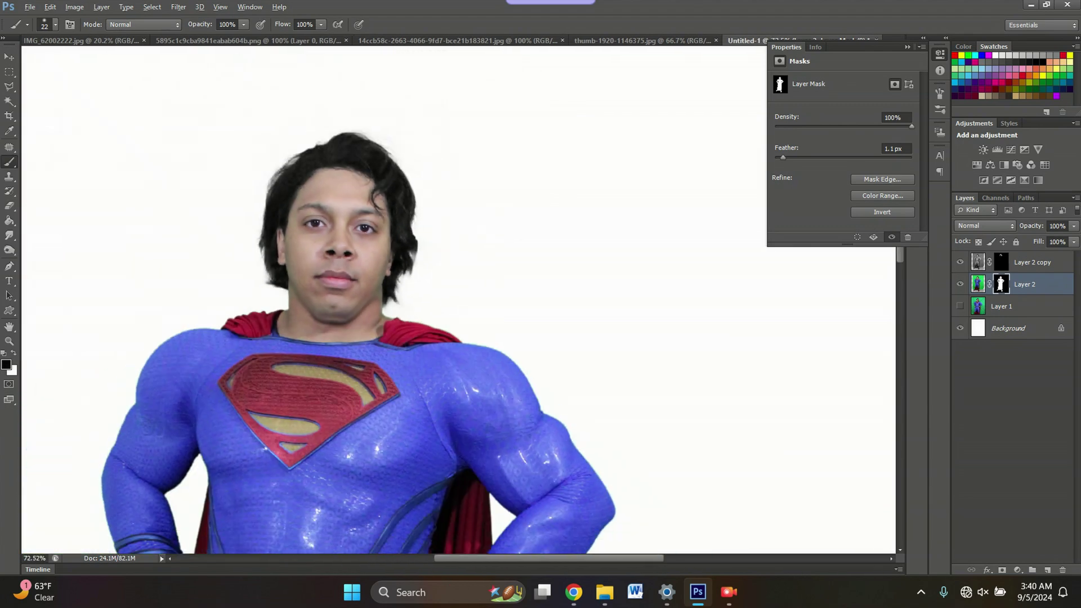
pyautogui.scroll(1, 432, 160)
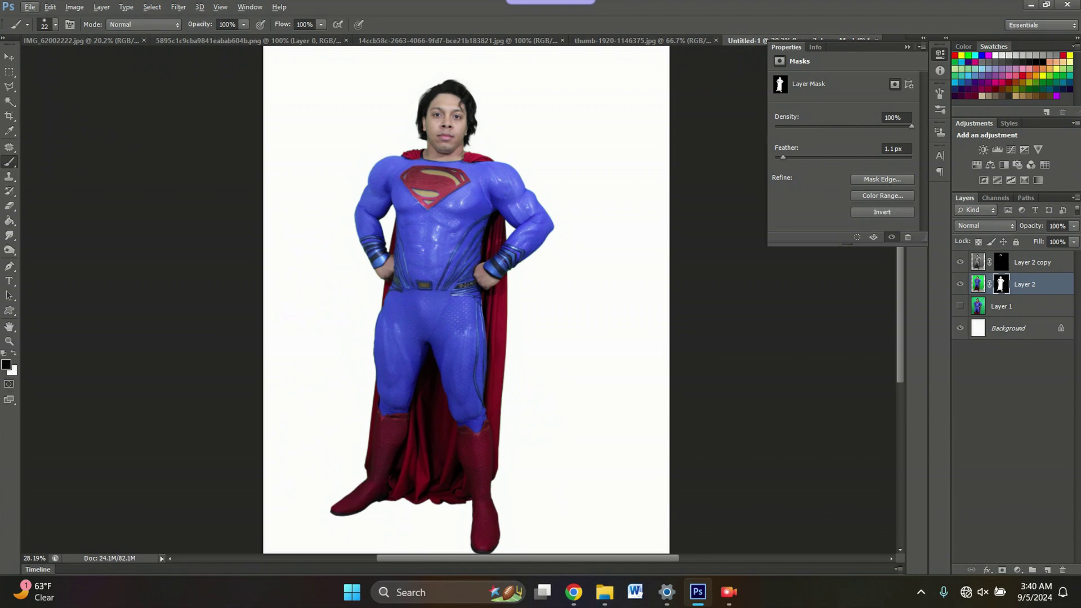
pyautogui.scroll(3, 432, 160)
pyautogui.scroll(-2, 450, 282)
pyautogui.scroll(1, 450, 282)
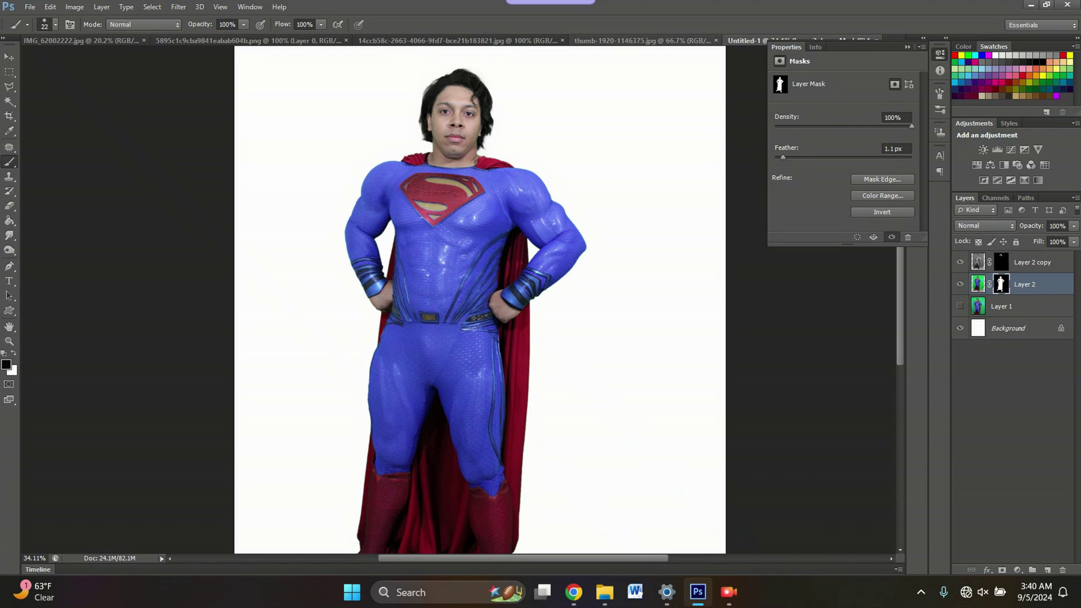
# Hide the Background layer and draw a rectangular marquee selection around the whole figure
pyautogui.hotkey('ctrl', '2')
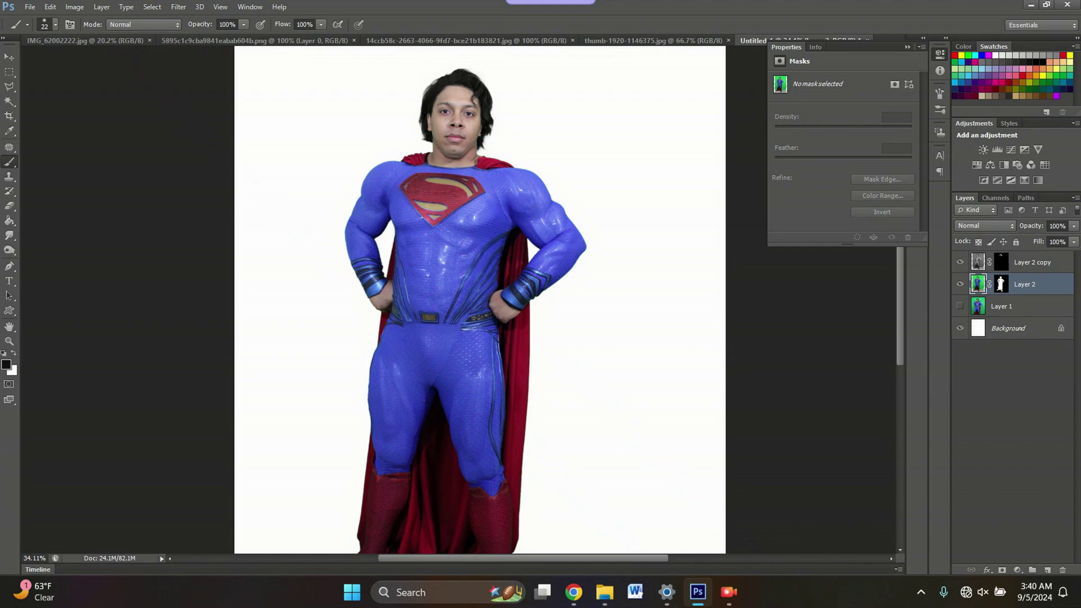
pyautogui.click(960, 328)
pyautogui.press('m')
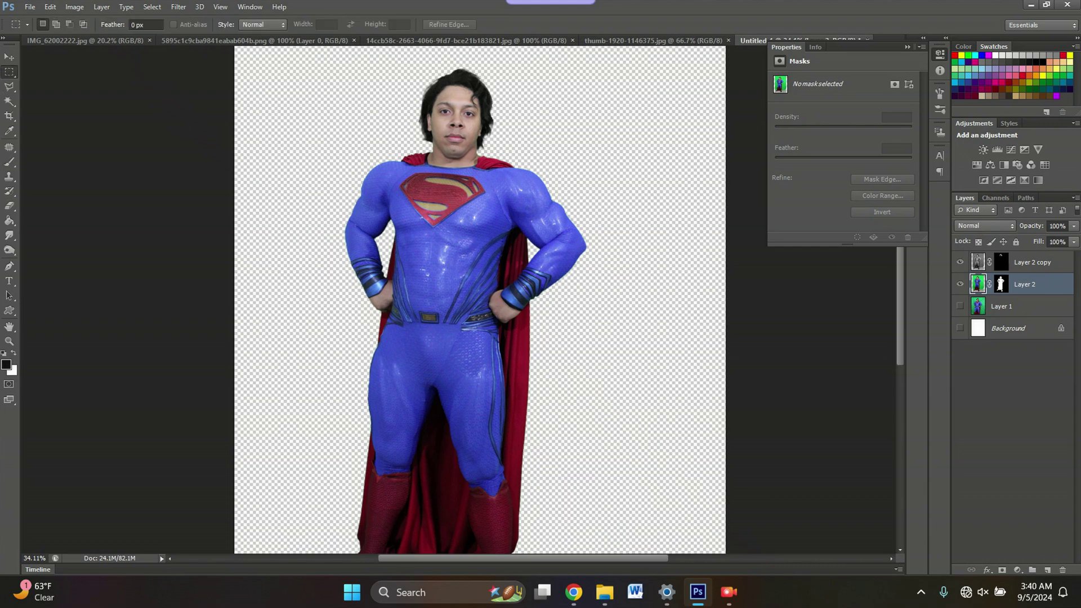
pyautogui.scroll(-1, 242, 62)
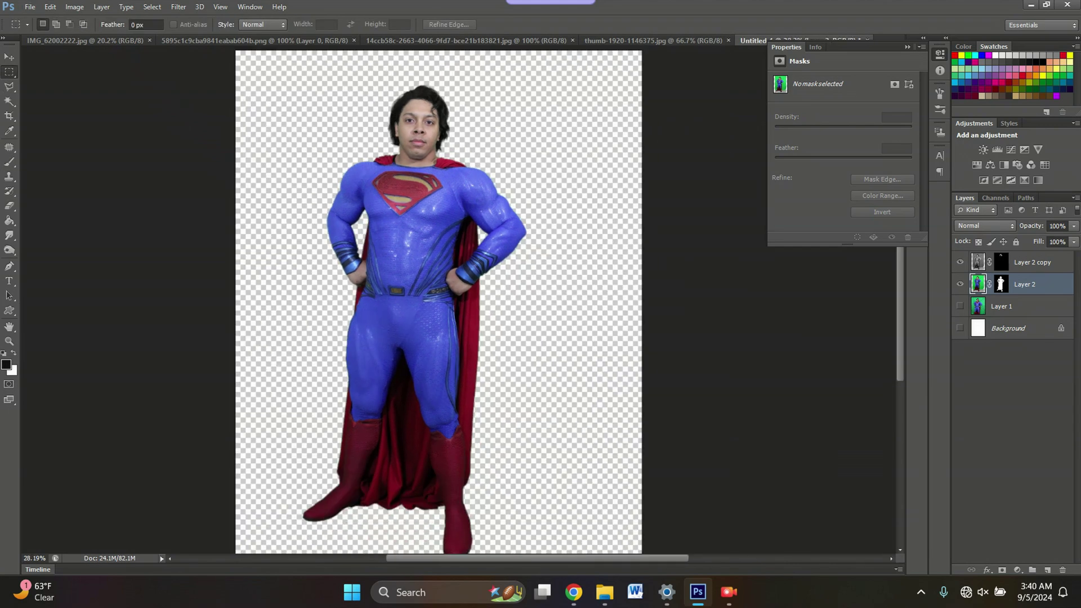
pyautogui.moveTo(244, 62); pyautogui.dragTo(596, 554)
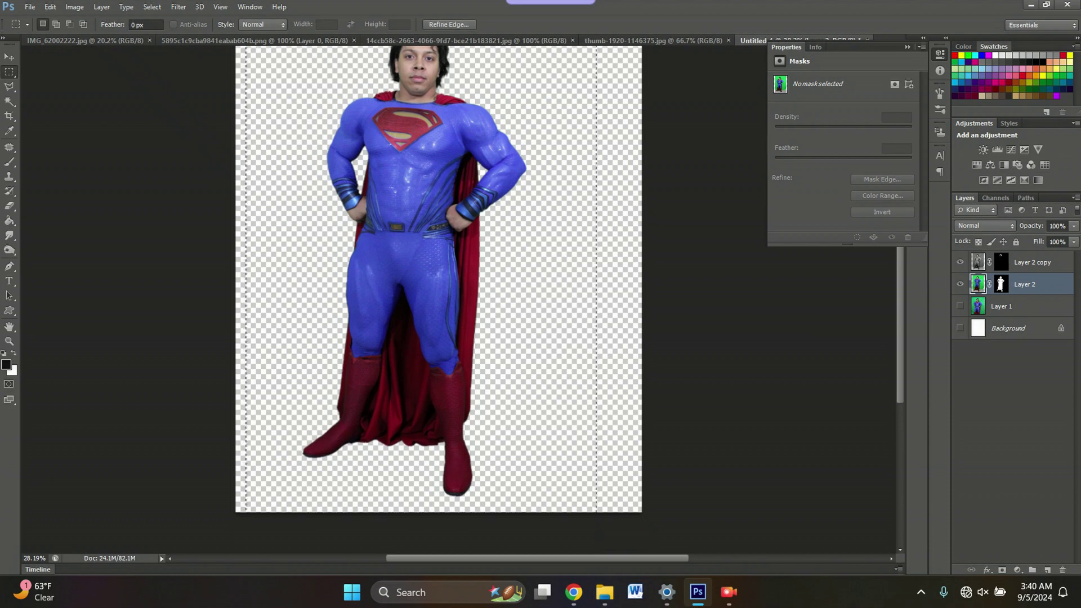
pyautogui.scroll(2, 438, 298)
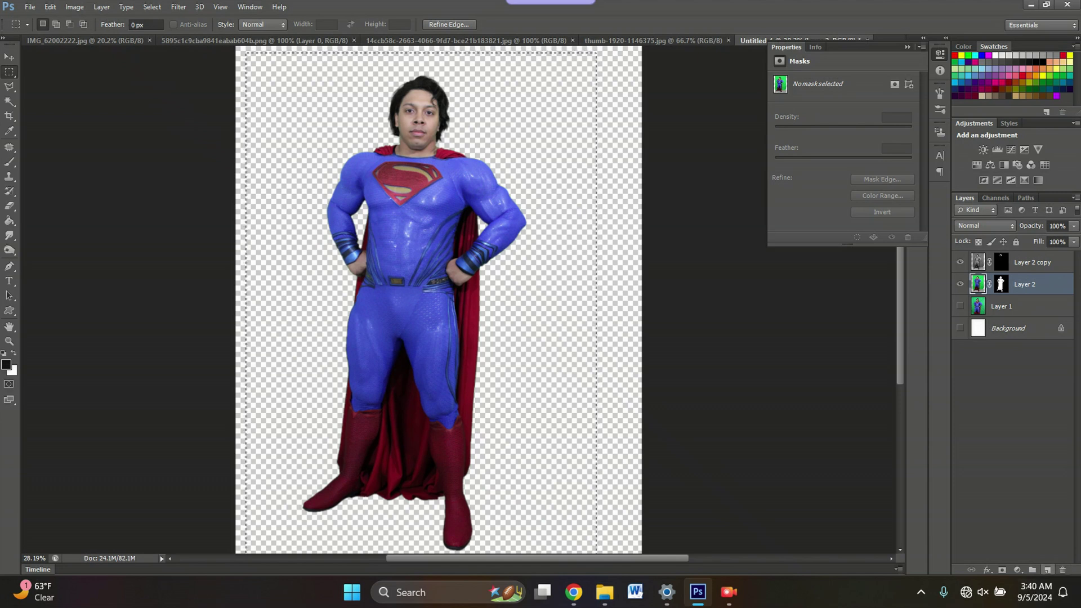
# Add a new layer above Layer 2 copy, clear the selection and stamp all visible layers into it
pyautogui.click(1047, 569)
pyautogui.hotkey('ctrl', ']')
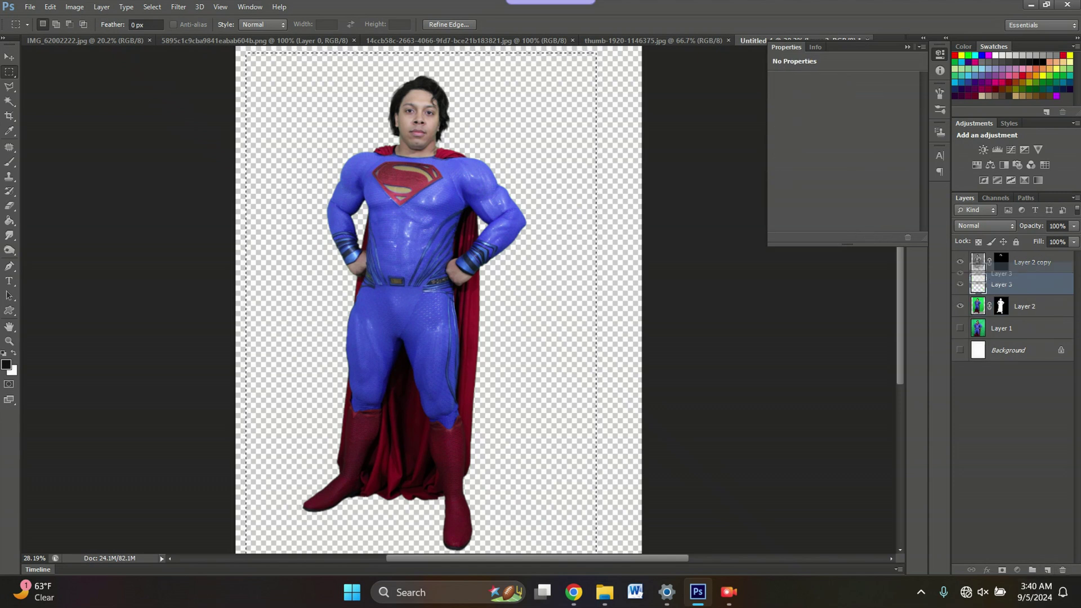
pyautogui.hotkey('ctrl', 'd')
pyautogui.hotkey('ctrl', 'shift', 'alt', 'e')
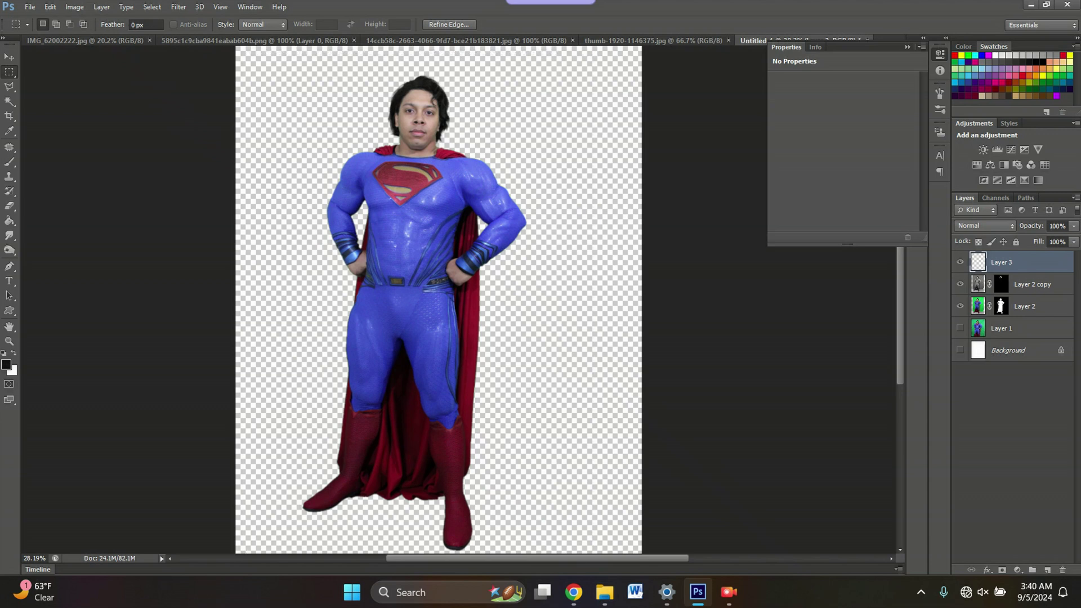
pyautogui.hotkey('ctrl', 'alt', 'z')
pyautogui.hotkey('ctrl', 'alt', 'z')
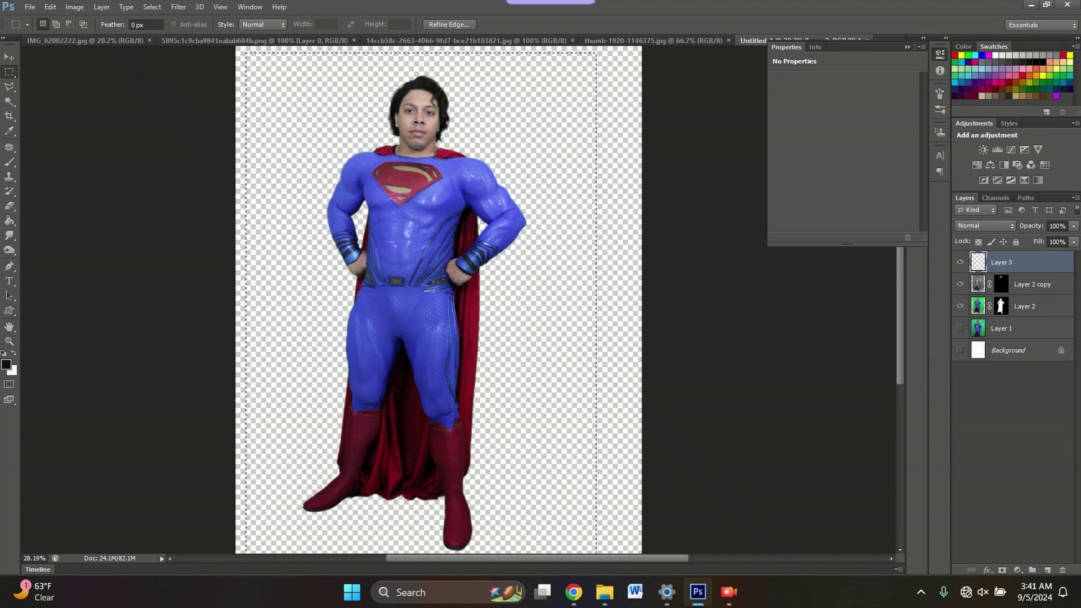
pyautogui.hotkey('ctrl', 'shift', 'z')
pyautogui.hotkey('ctrl', 'shift', 'z')
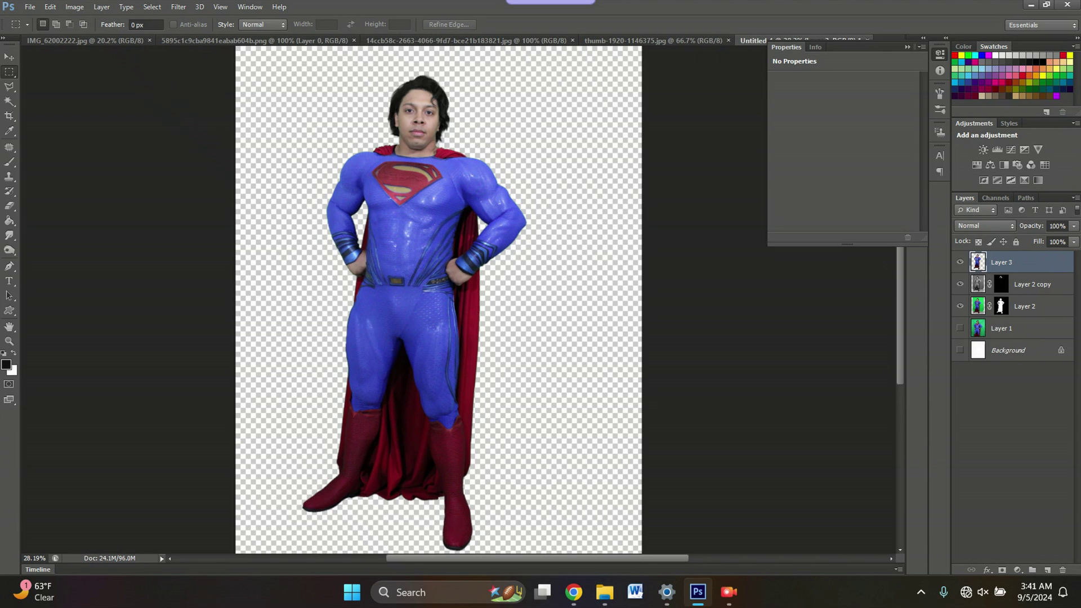
# Hide Layer 2 copy and Layer 2, and move the merged figure slightly right and up on the canvas
pyautogui.click(960, 284)
pyautogui.click(960, 305)
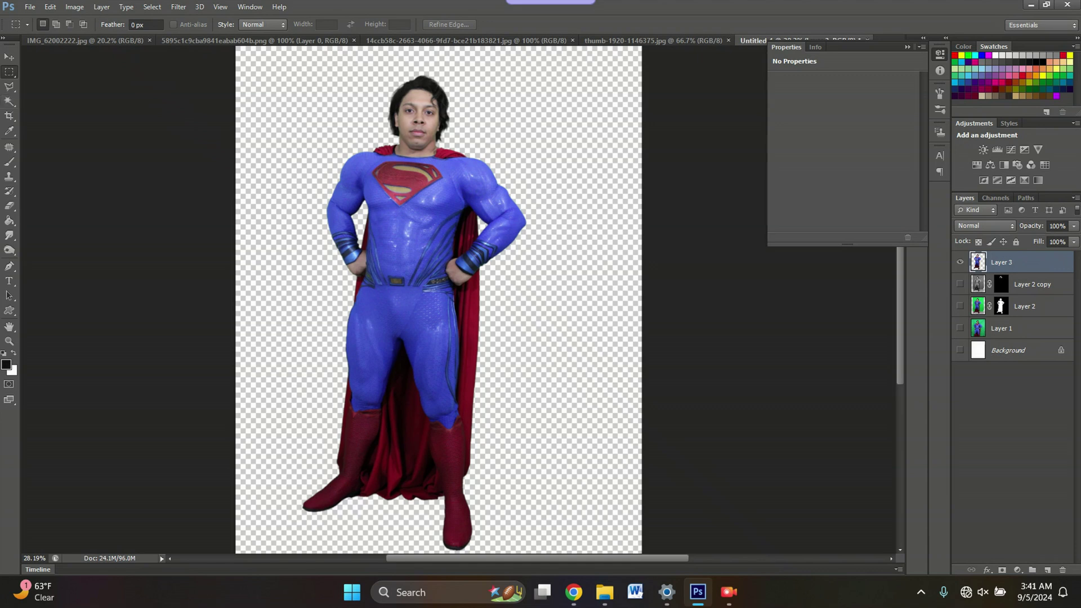
pyautogui.press('v')
pyautogui.moveTo(449, 201); pyautogui.dragTo(479, 194)
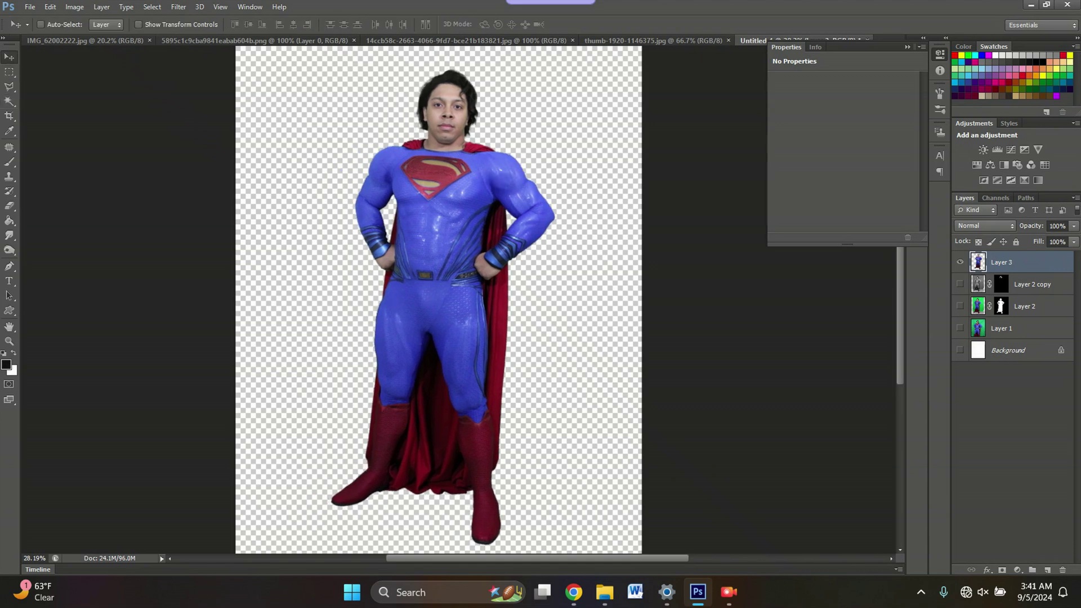
# Examine the merged figure's hair, face, neck and shoulder edges, as well as the full cutout, against transparency
pyautogui.scroll(10, 433, 112)
pyautogui.scroll(3, 397, 134)
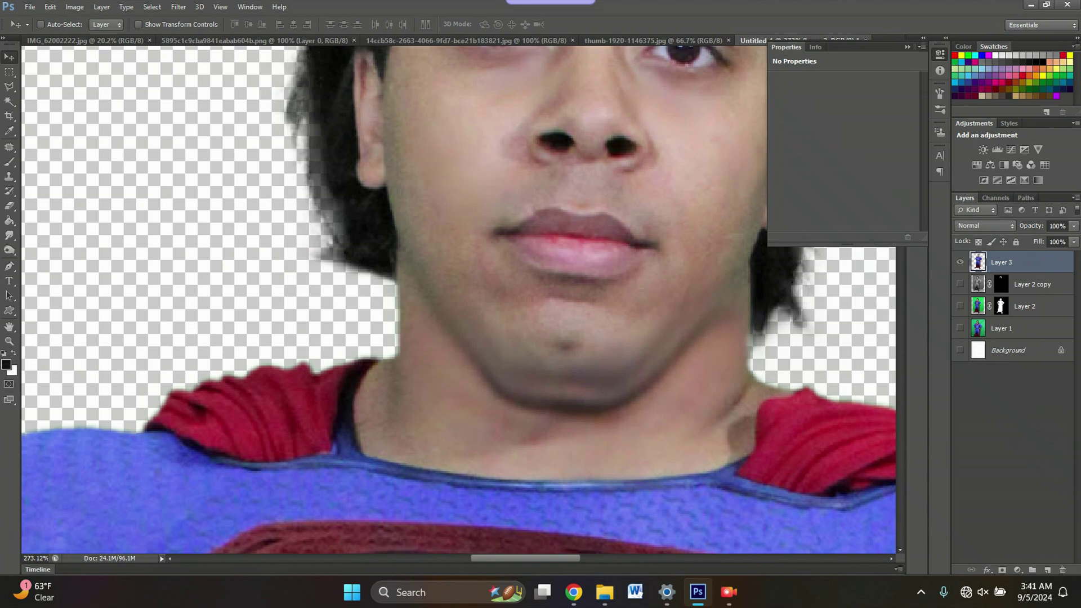
pyautogui.scroll(-1, 458, 298)
pyautogui.scroll(3, 459, 298)
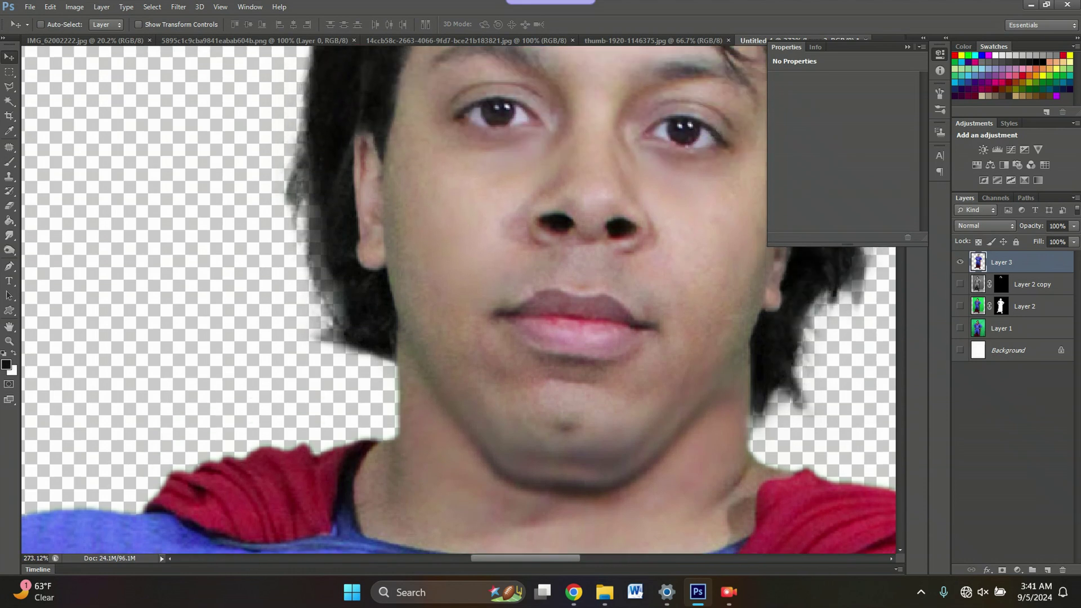
pyautogui.scroll(-3, 414, 108)
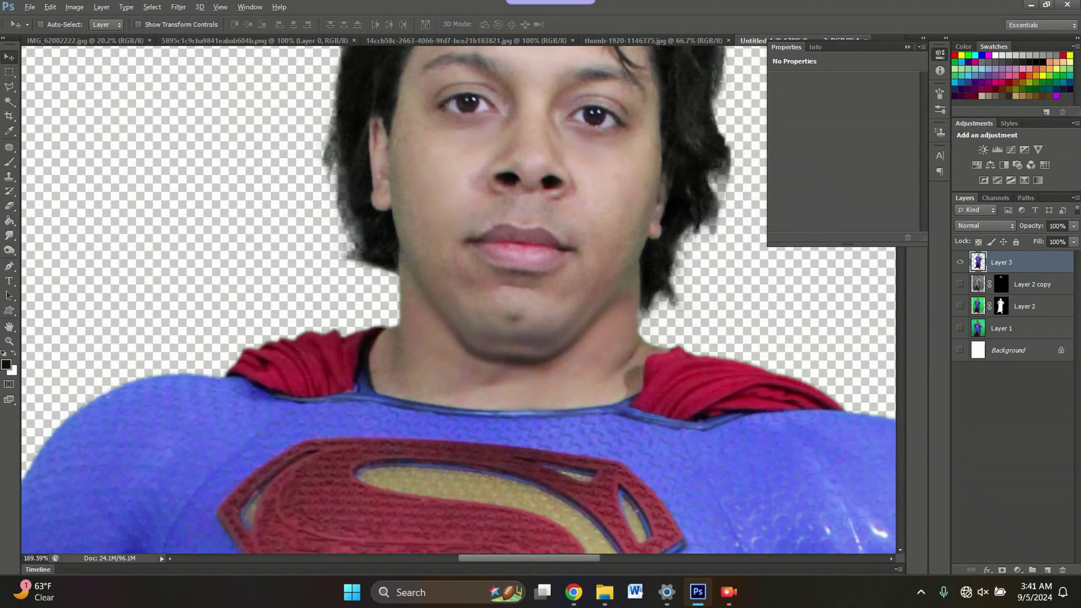
pyautogui.scroll(-10, 458, 299)
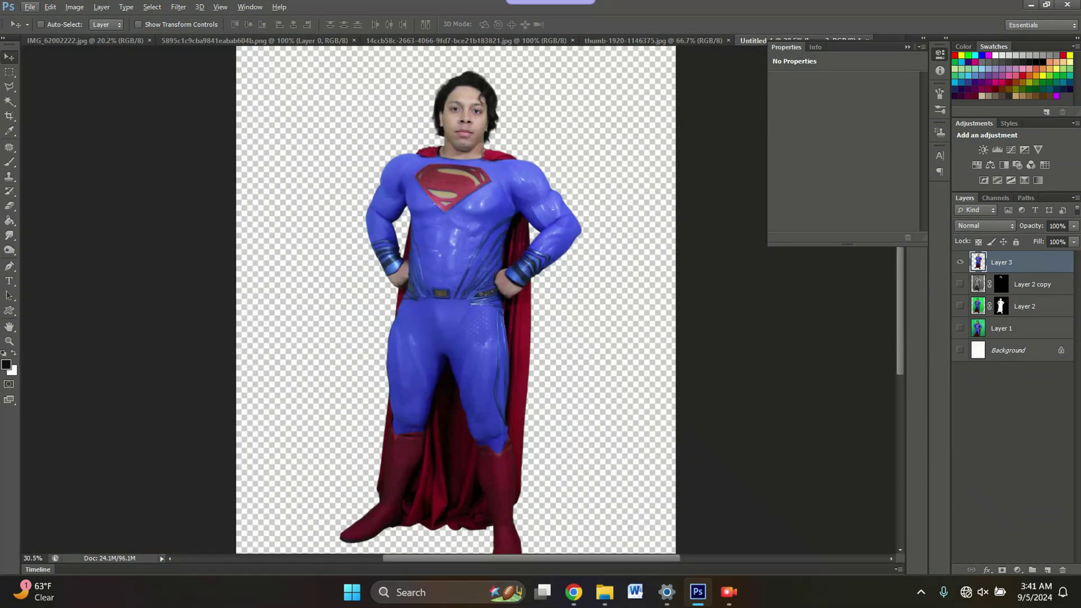
pyautogui.scroll(-2, 459, 298)
pyautogui.scroll(-2, 459, 299)
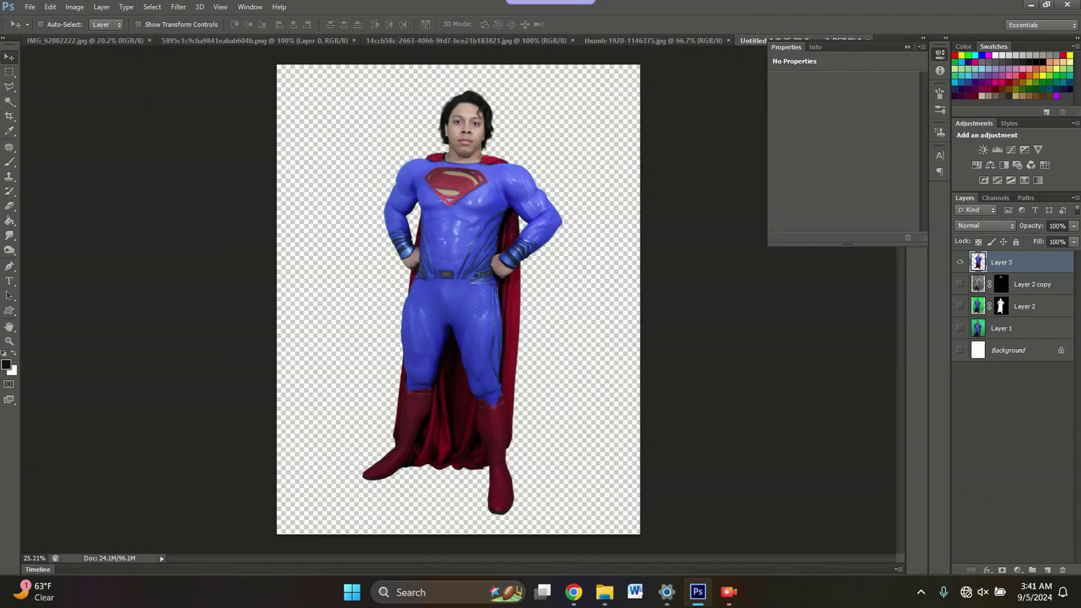
# Marquee-select the merged figure and nudge it upward to shrink the selection to its outline
pyautogui.click(9, 72)
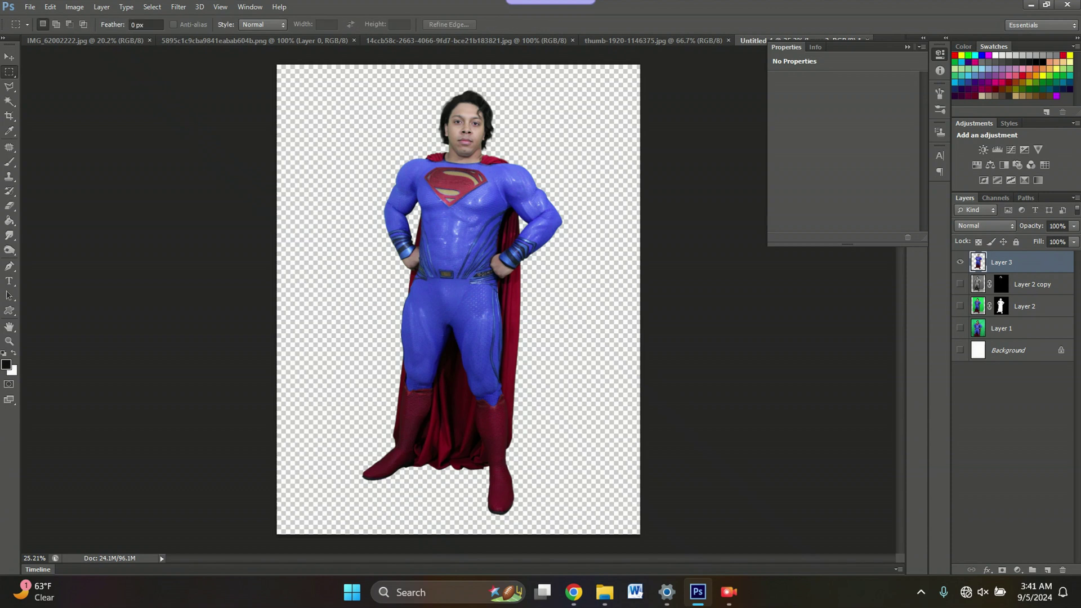
pyautogui.moveTo(334, 85); pyautogui.dragTo(588, 533)
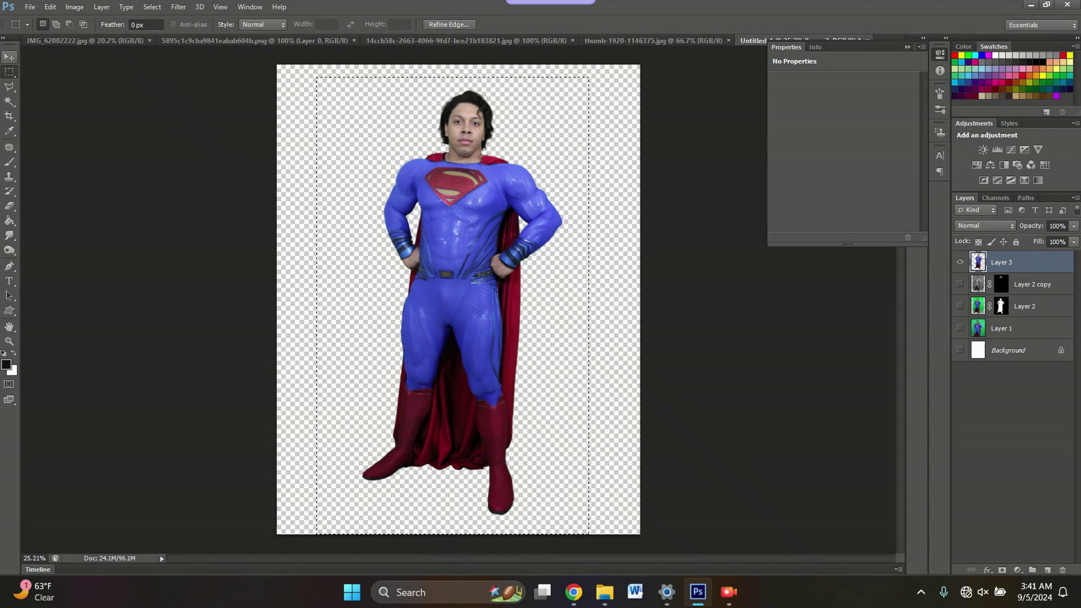
pyautogui.click(9, 58)
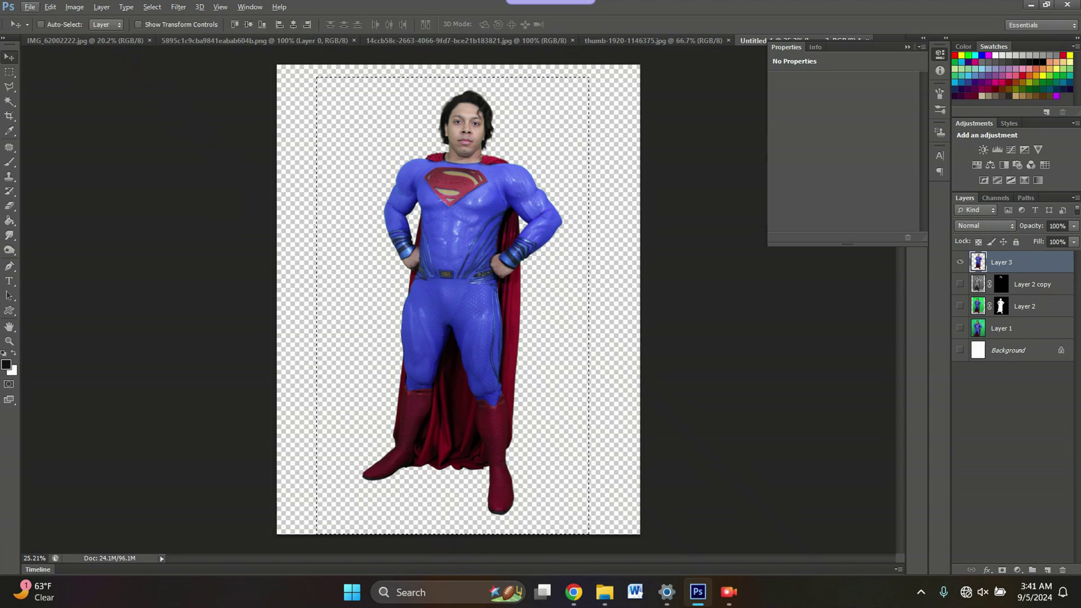
pyautogui.press('Up')
pyautogui.click(30, 7)
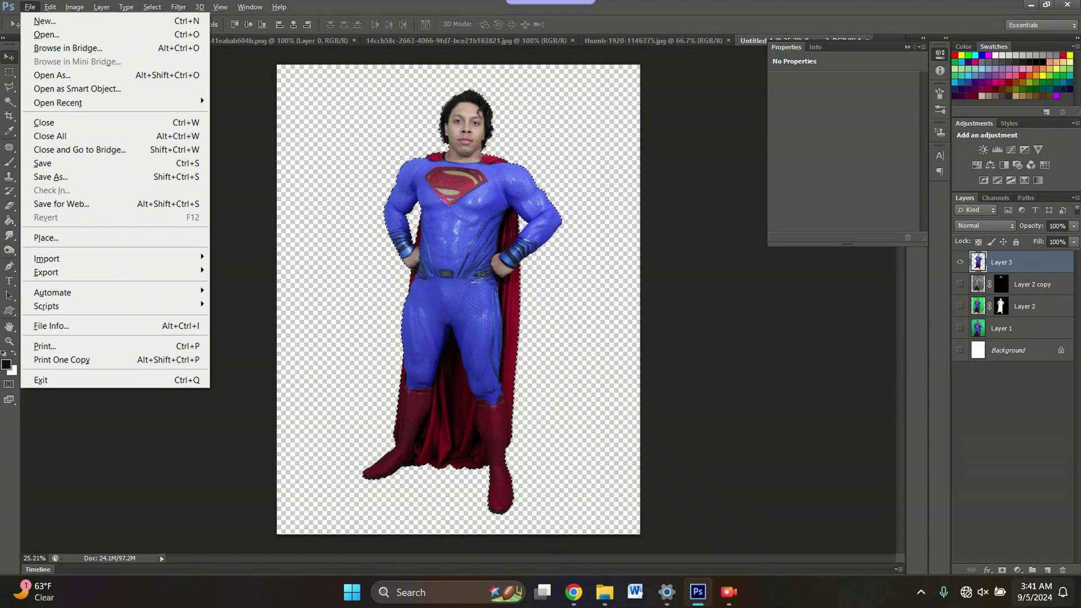
pyautogui.click(30, 7)
# Add a new layer above Layer 3 and prepare a 49 px soft brush with a skin tone sampled from the cheek
pyautogui.click(1047, 569)
pyautogui.click(10, 162)
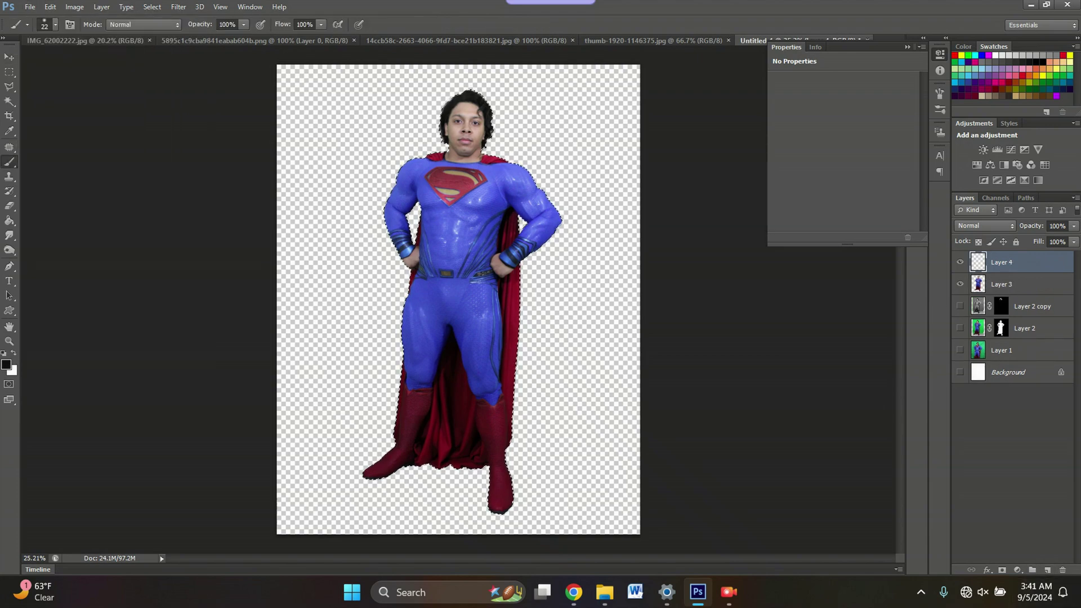
pyautogui.scroll(14, 469, 120)
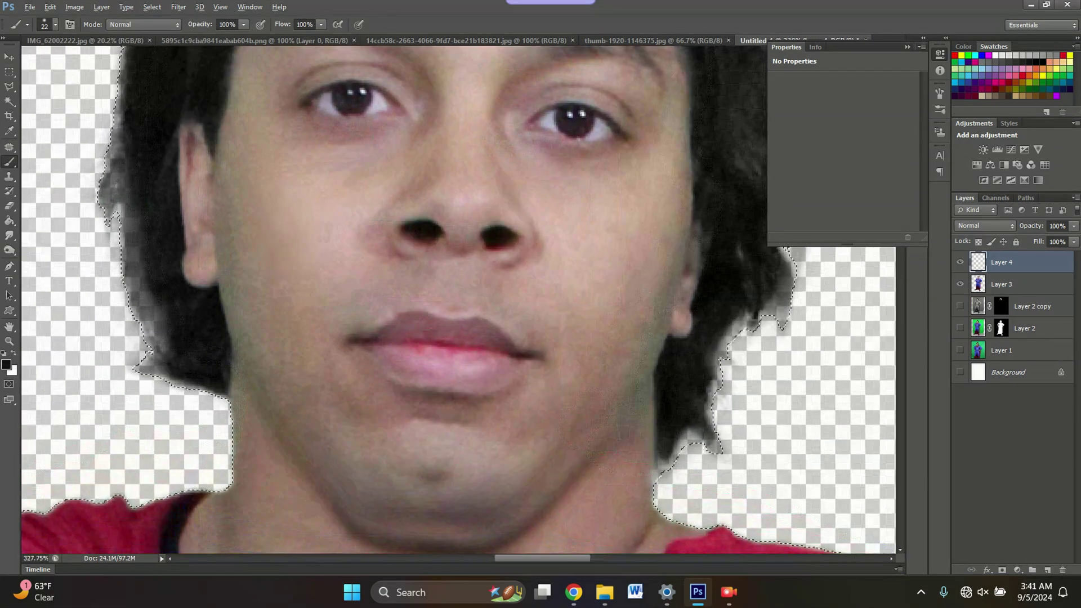
pyautogui.keyDown('alt'); pyautogui.click(309, 241); pyautogui.keyUp('alt')
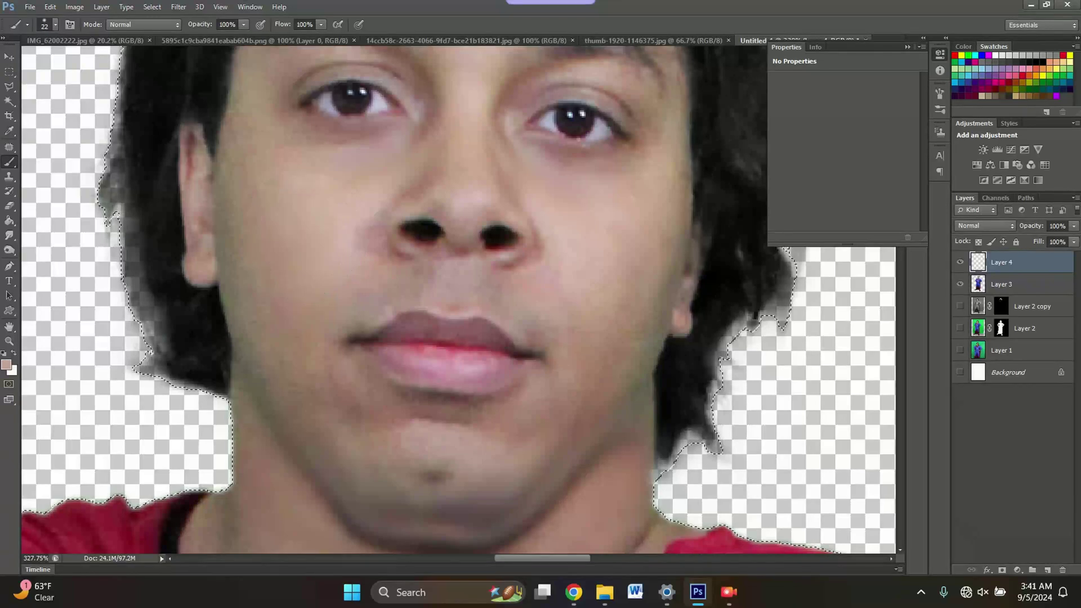
pyautogui.rightClick(309, 241)
pyautogui.write('49')
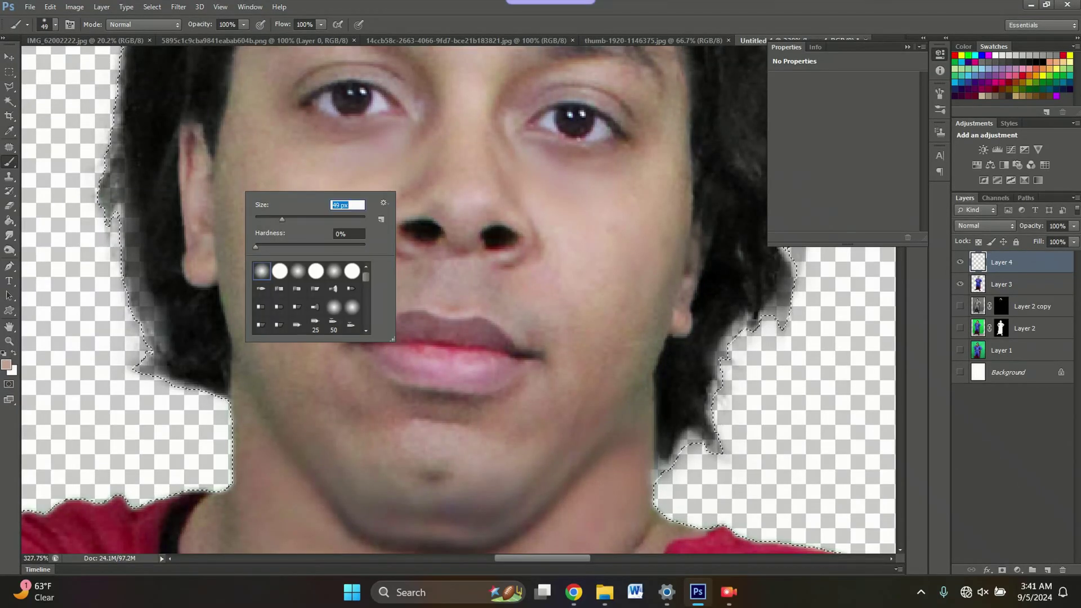
# Set Layer 4's blending mode to Hue and paint the sampled skin tone over the green-tinted areas of the face
pyautogui.click(985, 225)
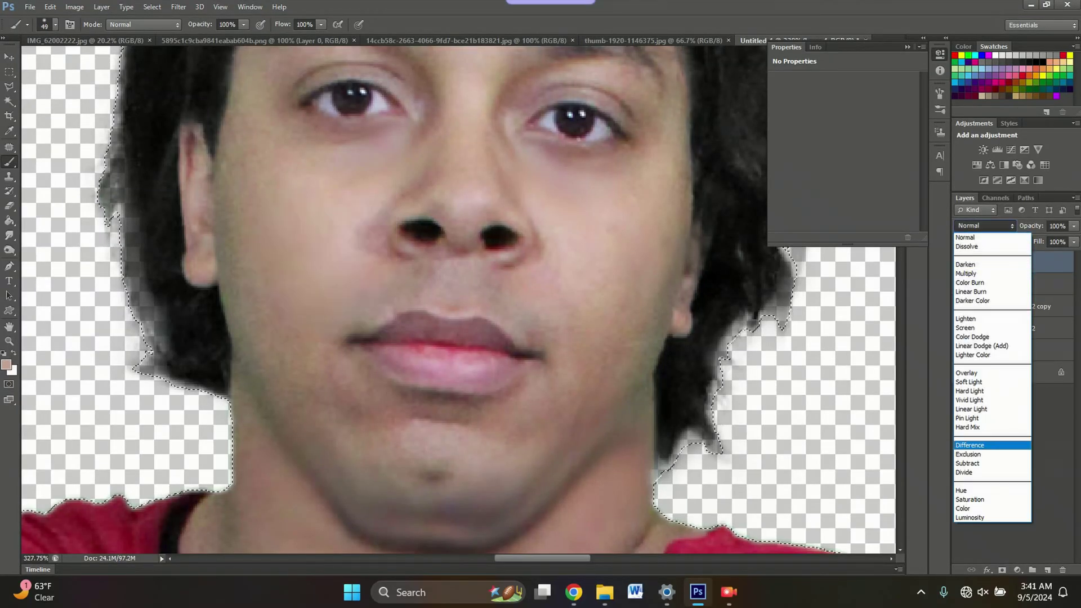
pyautogui.click(965, 490)
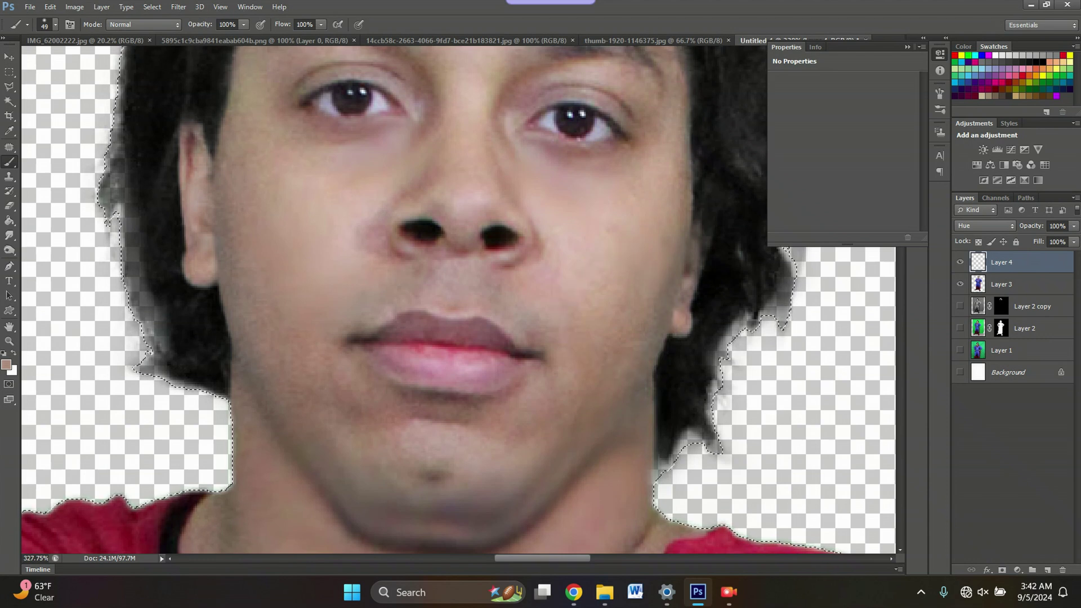
pyautogui.scroll(2, 458, 299)
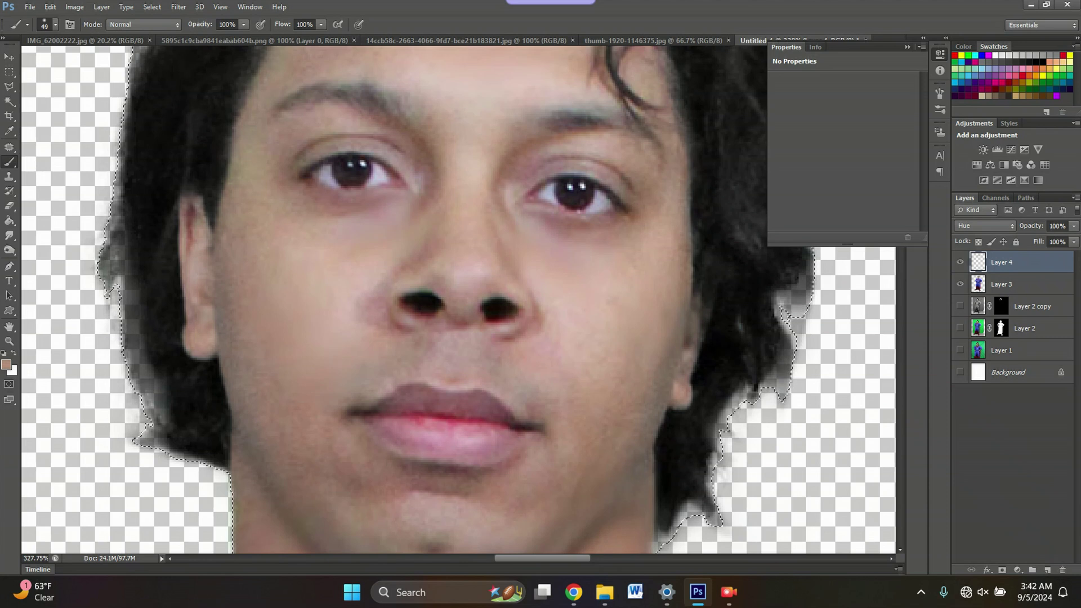
pyautogui.scroll(2, 458, 299)
pyautogui.scroll(2, 458, 300)
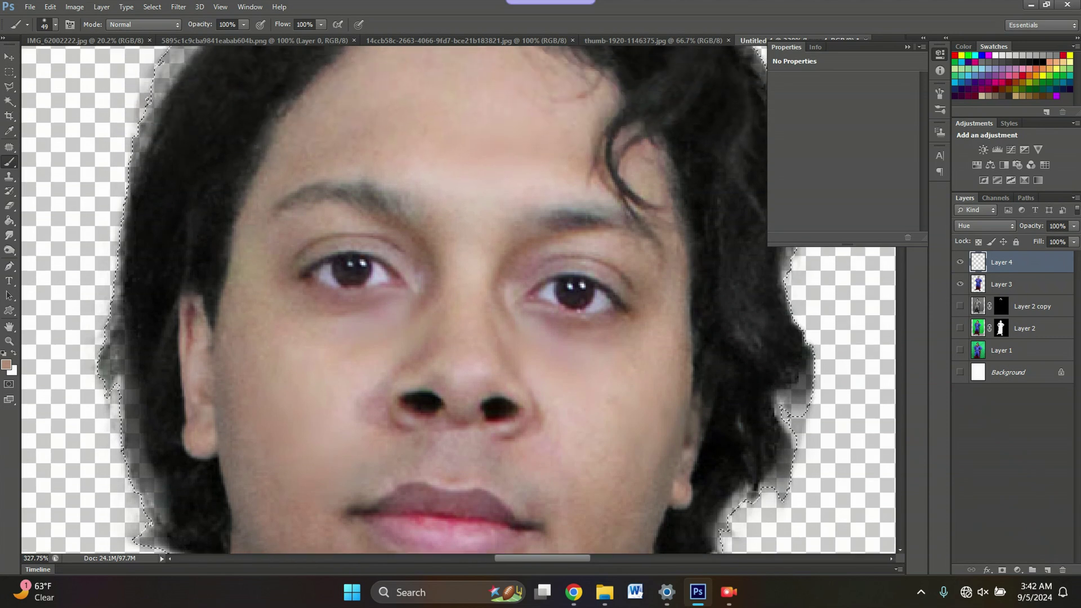
pyautogui.scroll(-3, 458, 300)
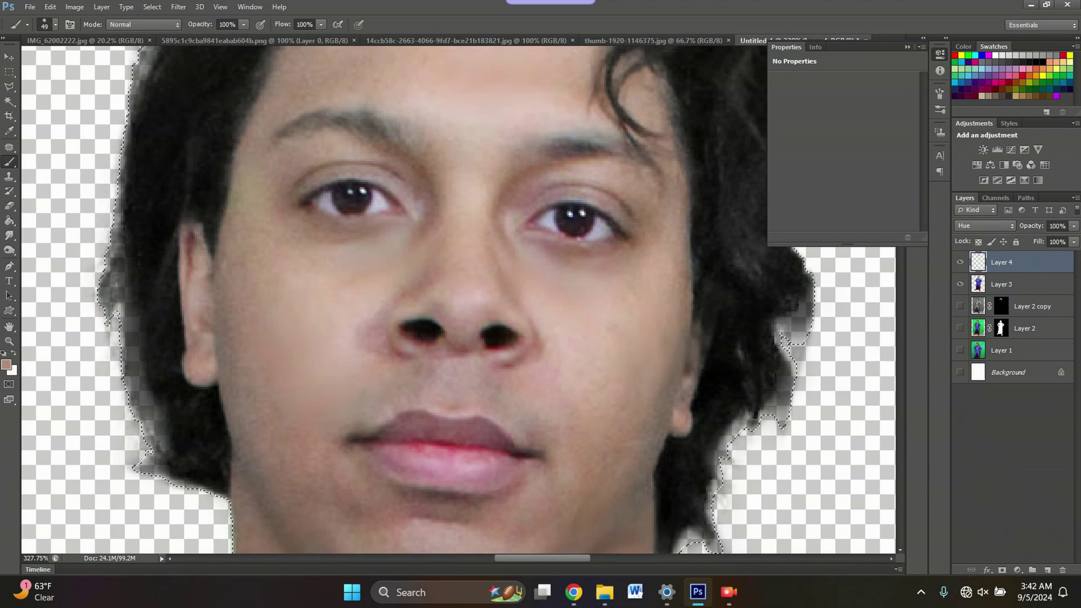
pyautogui.scroll(-3, 458, 299)
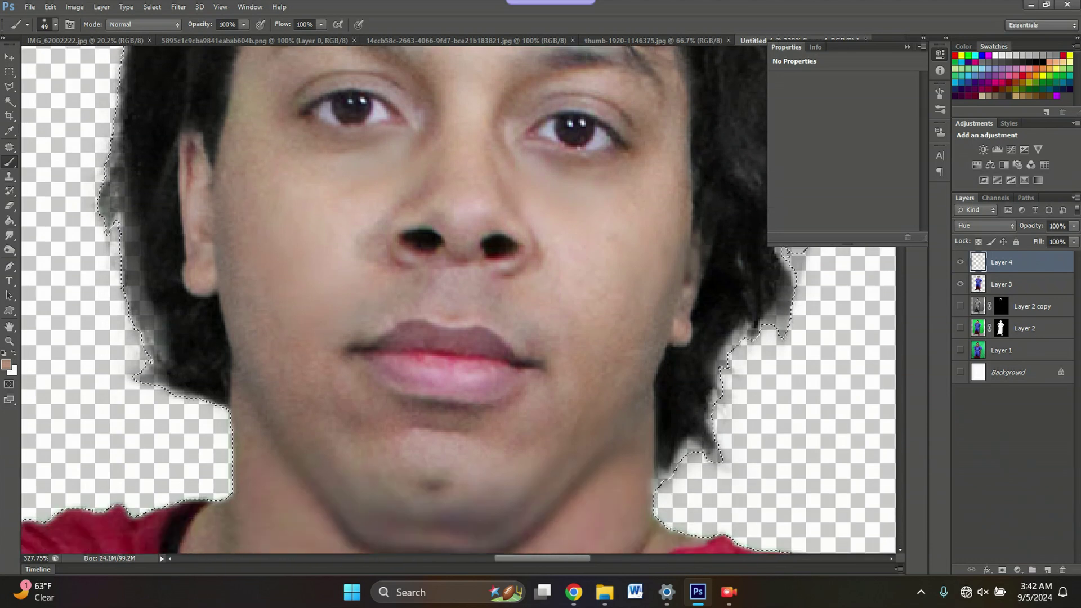
# Paint the skin tone on Layer 4 over the green-tinted jawline, chin and neck
pyautogui.scroll(-3, 458, 299)
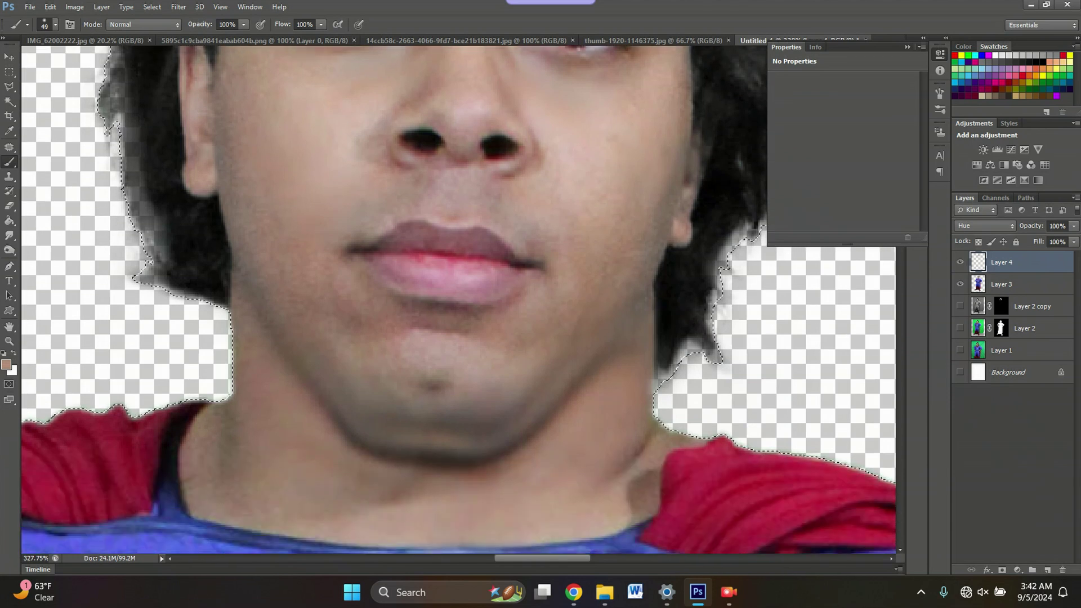
pyautogui.scroll(2, 458, 299)
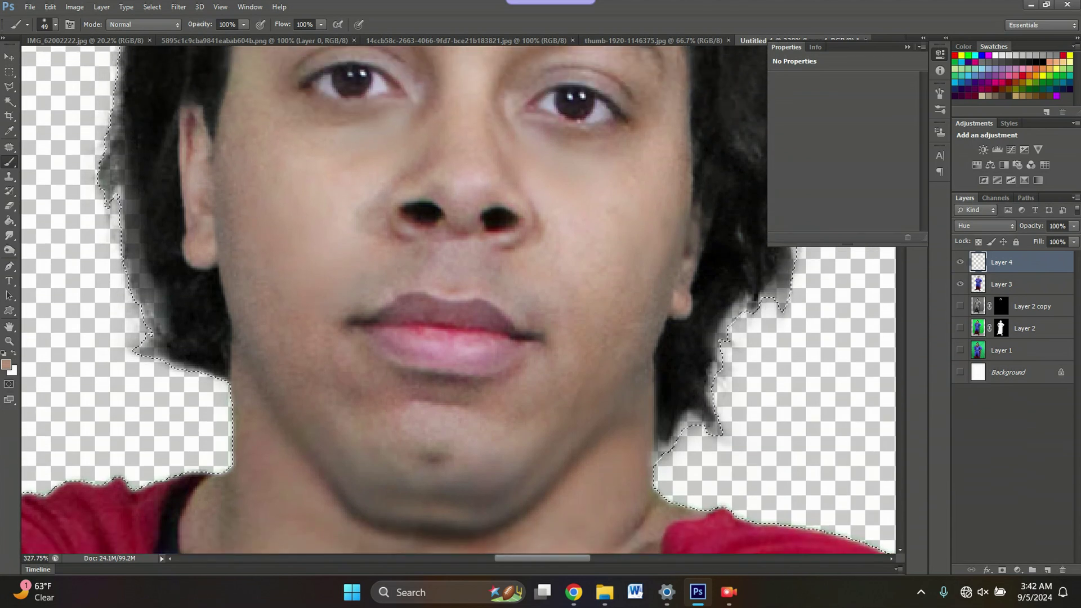
pyautogui.scroll(-2, 458, 299)
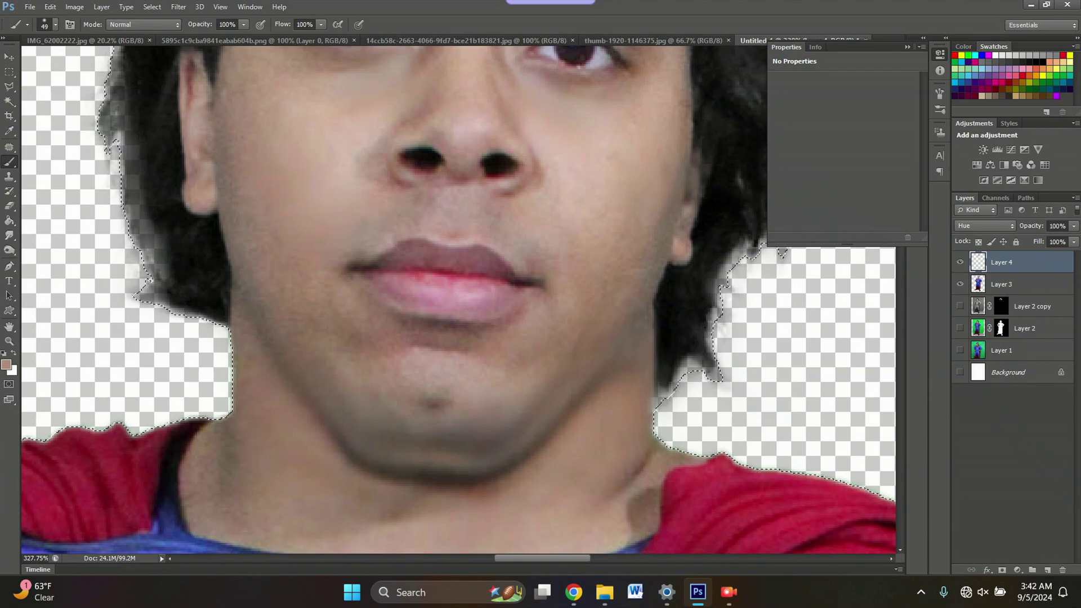
pyautogui.scroll(4, 326, 517)
pyautogui.scroll(3, 726, 474)
pyautogui.scroll(-4, 819, 369)
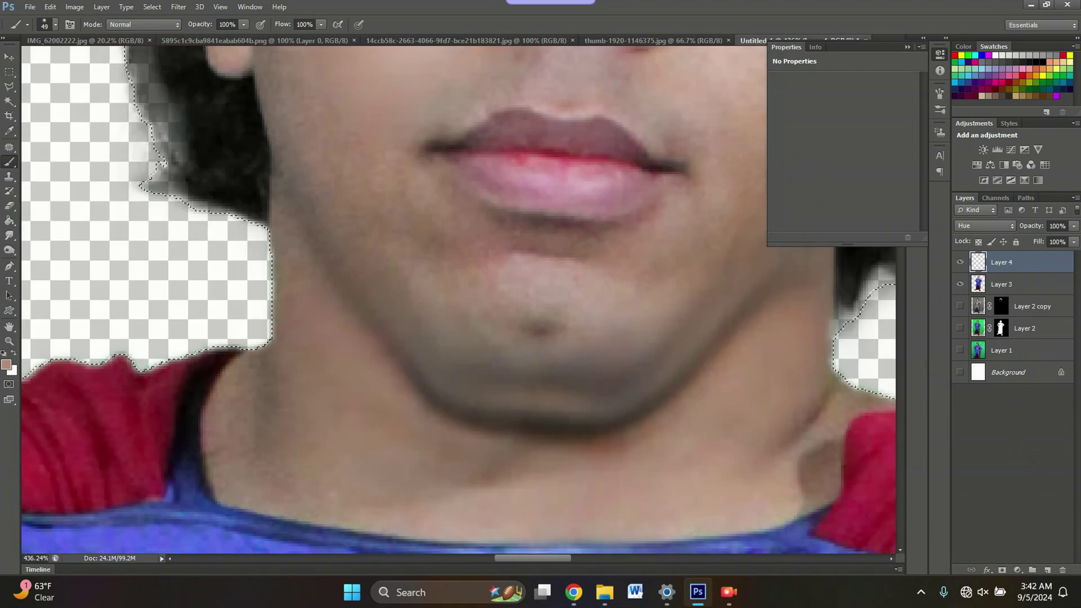
pyautogui.scroll(2, 828, 369)
pyautogui.scroll(-3, 799, 394)
pyautogui.scroll(5, 800, 394)
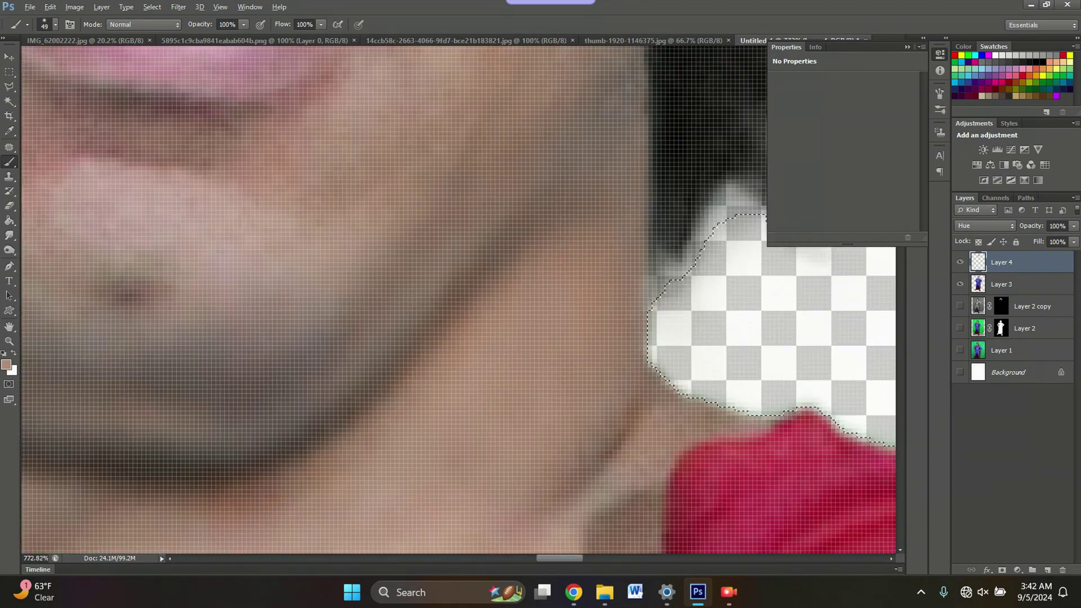
# Reduce the brush to 29 px, sample the cape's dark red, and paint it along the cape edge on the figure's right shoulder
pyautogui.rightClick(796, 399)
pyautogui.press('Escape')
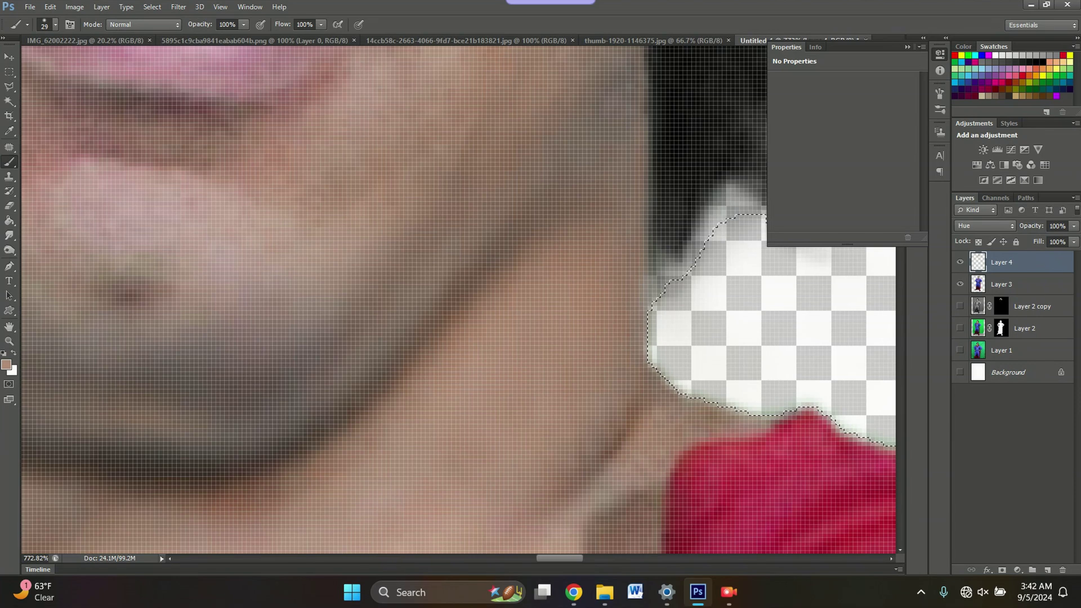
pyautogui.scroll(-7, 619, 338)
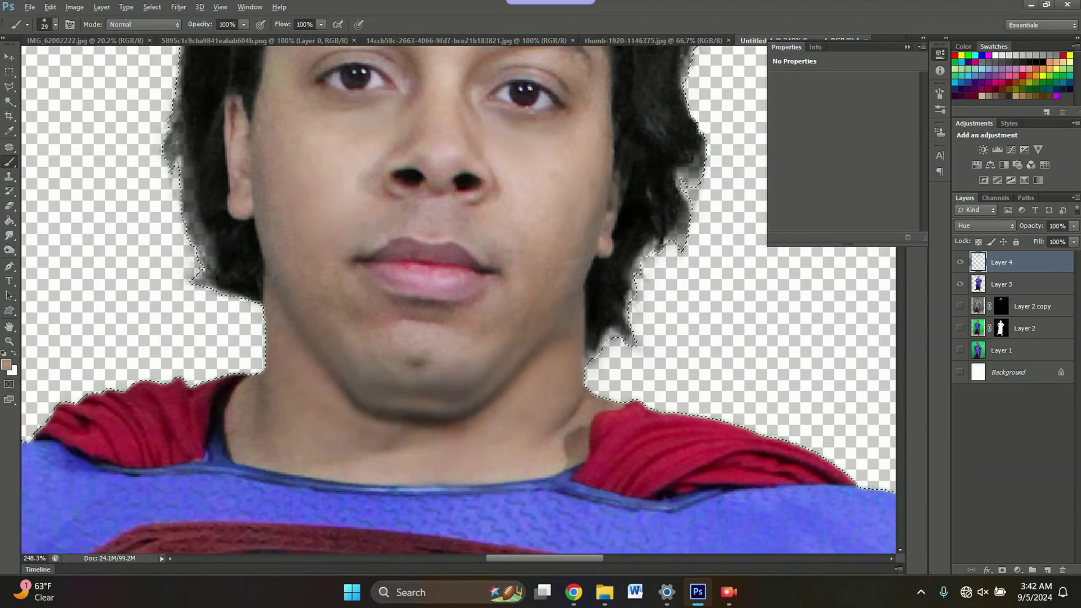
pyautogui.scroll(5, 619, 338)
pyautogui.scroll(3, 156, 431)
pyautogui.keyDown('alt'); pyautogui.click(157, 430); pyautogui.keyUp('alt')
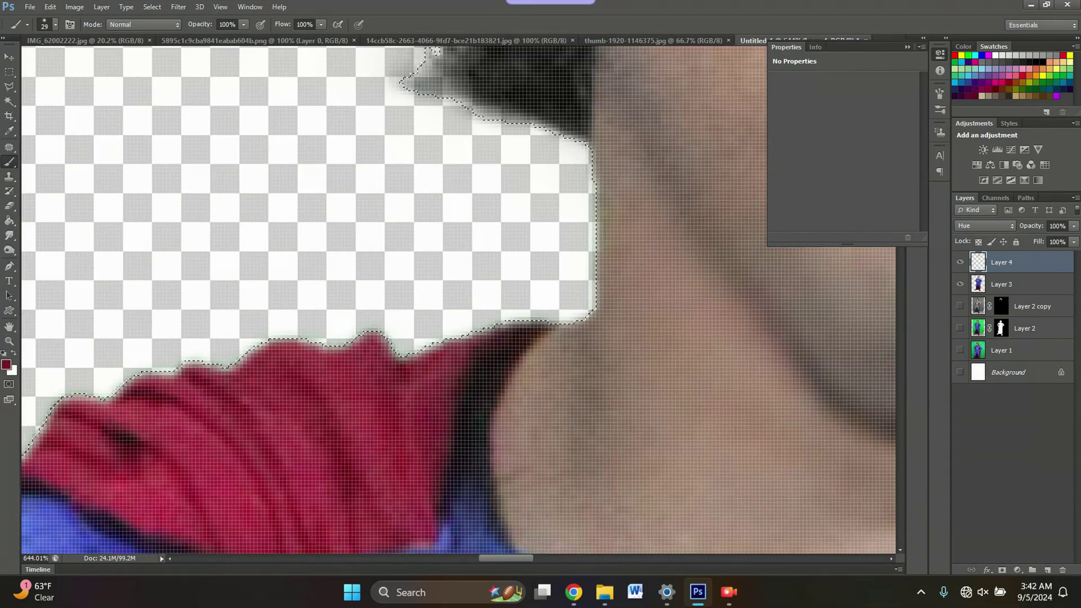
pyautogui.scroll(1, 156, 430)
pyautogui.moveTo(484, 354)
pyautogui.mouseDown()
pyautogui.moveTo(337, 360)
pyautogui.moveTo(169, 394)
pyautogui.moveTo(31, 470)
pyautogui.mouseUp()
pyautogui.scroll(-5, 540, 354)
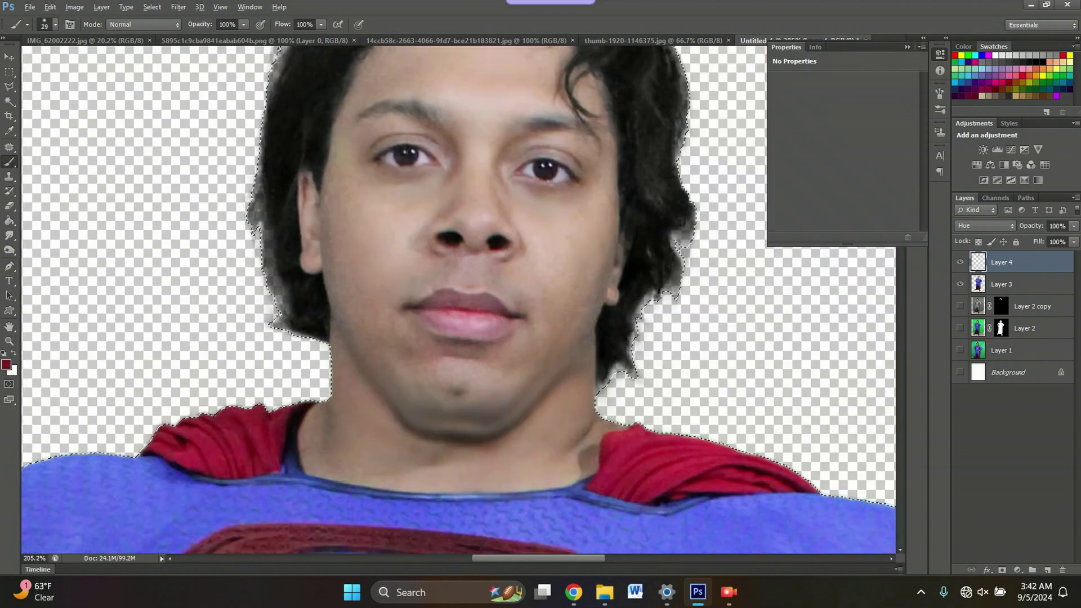
# Paint the dark red along the green-tinted cape edge on the figure's left shoulder
pyautogui.scroll(4, 540, 354)
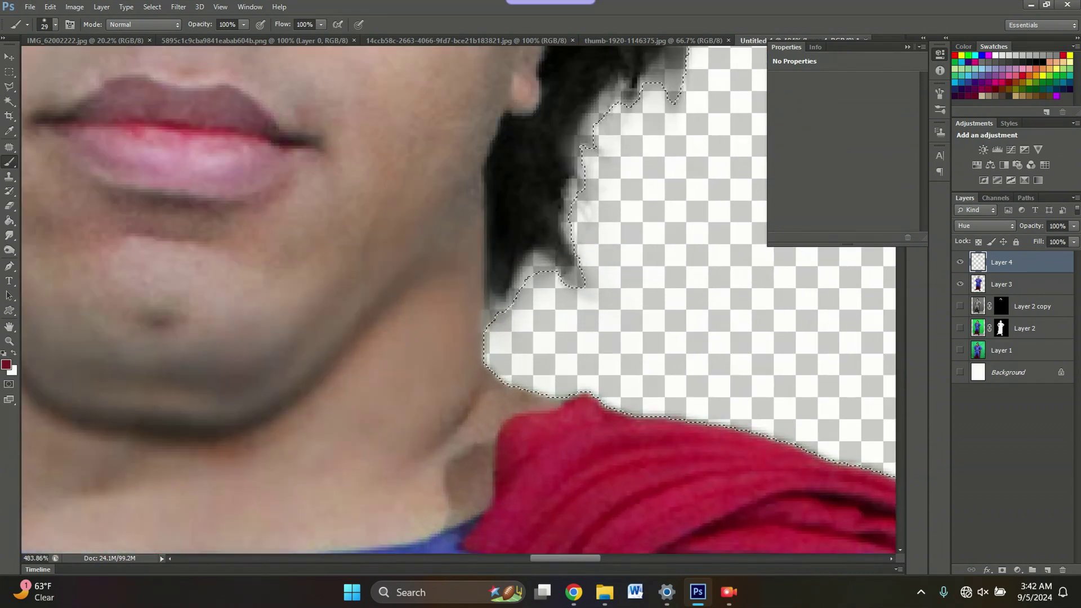
pyautogui.scroll(-3, 540, 355)
pyautogui.scroll(3, 540, 355)
pyautogui.scroll(-12, 422, 411)
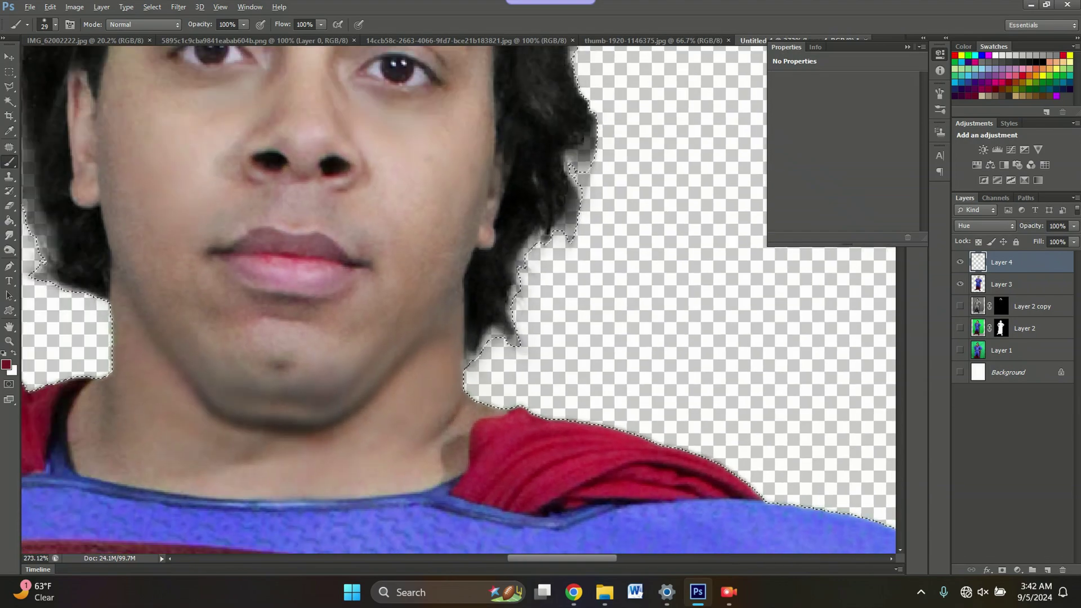
# Sample the suit's blue, paint it along the figure's left shoulder and upper-arm edge, and check the strokes with Layer 3 temporarily hidden
pyautogui.scroll(12, 641, 506)
pyautogui.keyDown('alt'); pyautogui.click(439, 394); pyautogui.keyUp('alt')
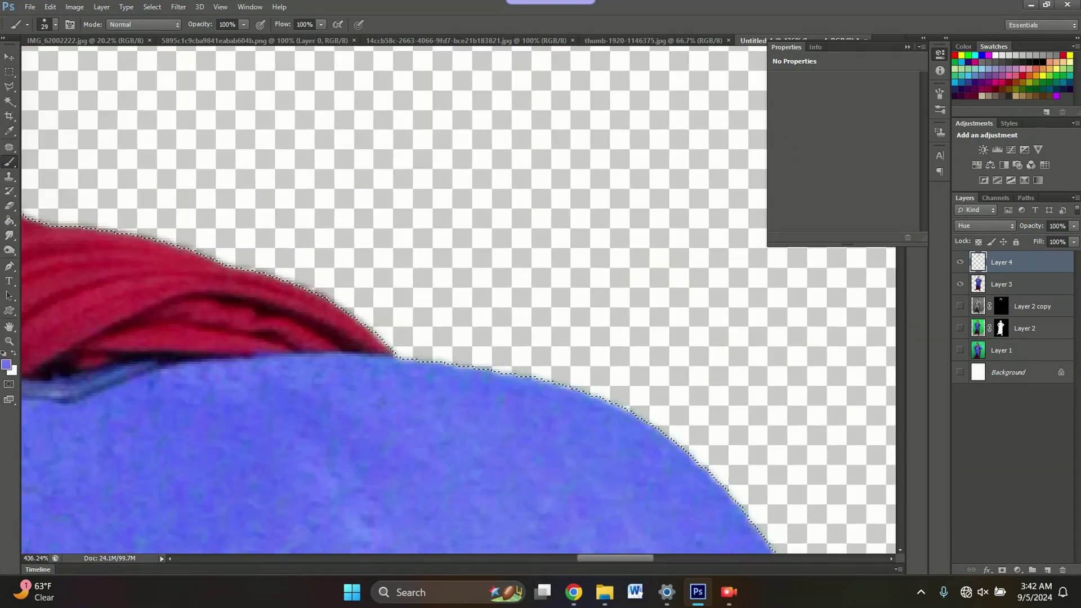
pyautogui.moveTo(414, 356)
pyautogui.mouseDown()
pyautogui.moveTo(622, 403)
pyautogui.moveTo(770, 545)
pyautogui.mouseUp()
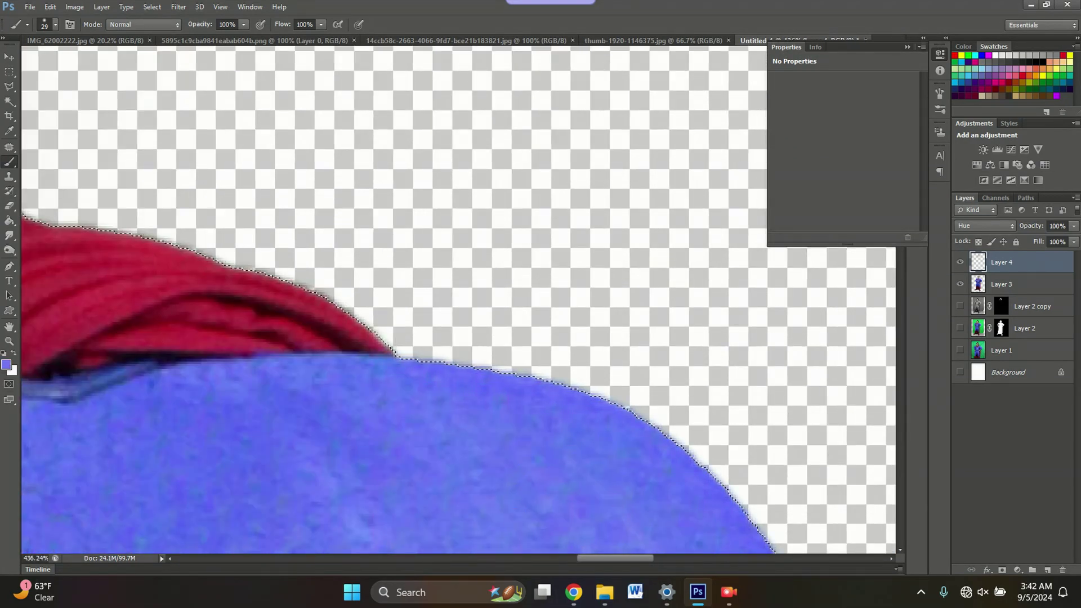
pyautogui.scroll(-7, 766, 520)
pyautogui.scroll(-4, 766, 521)
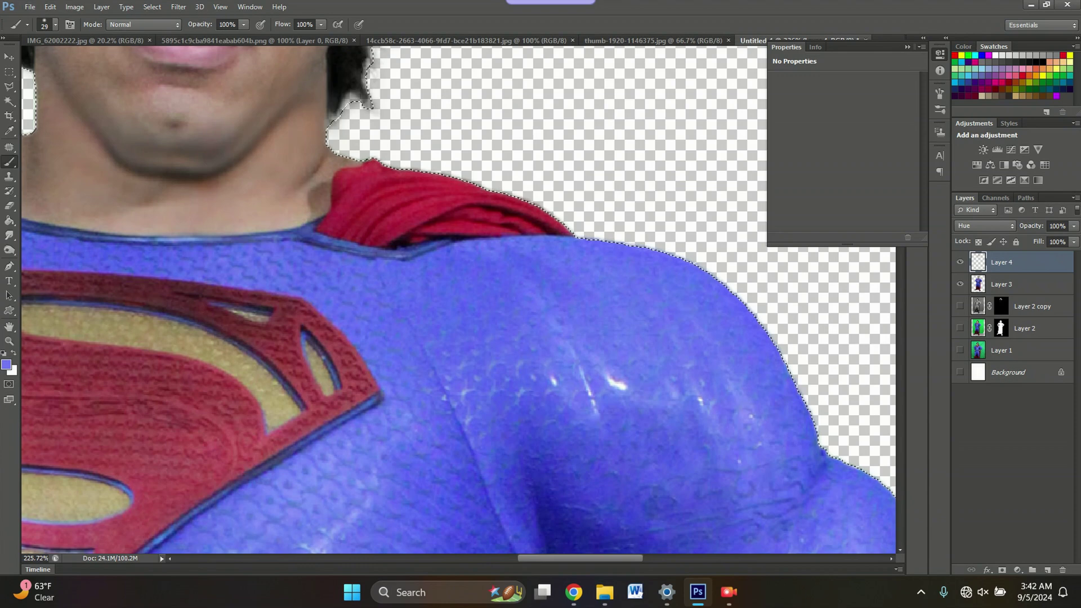
pyautogui.click(959, 283)
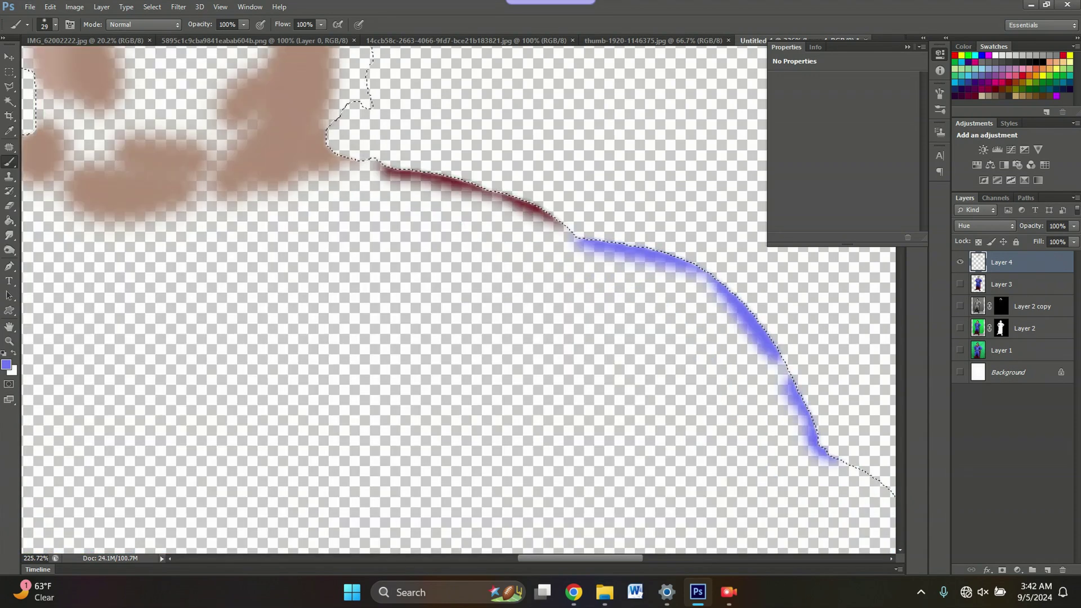
pyautogui.click(959, 284)
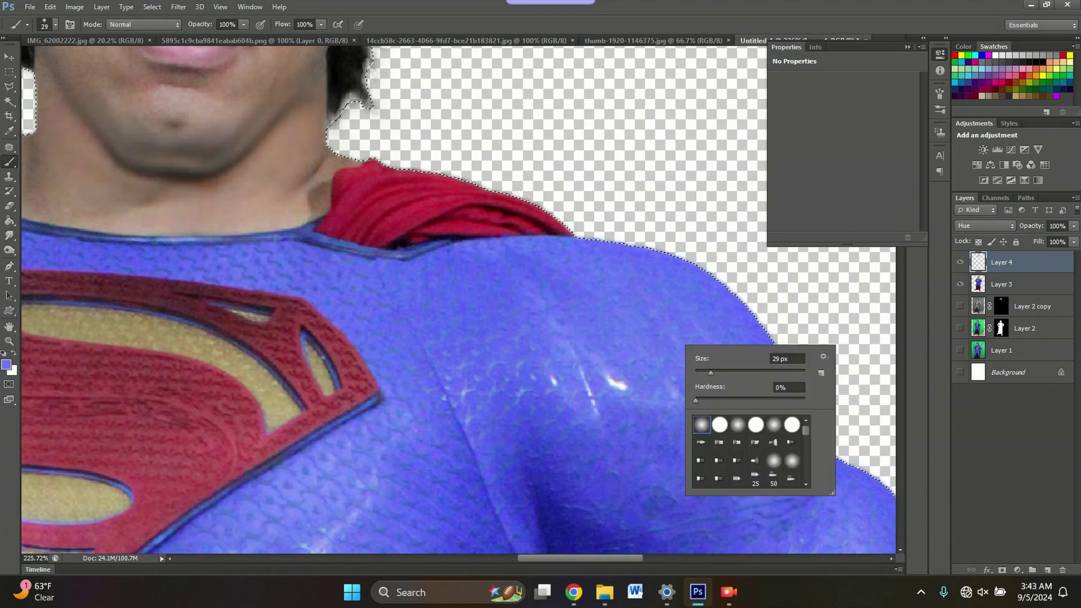
# Sample the skin tone of the figure's right hand and paint over the hand's green-tinted outer edge with a 40 px soft brush
pyautogui.rightClick(687, 347)
pyautogui.press('Return')
pyautogui.scroll(-15, 552, 397)
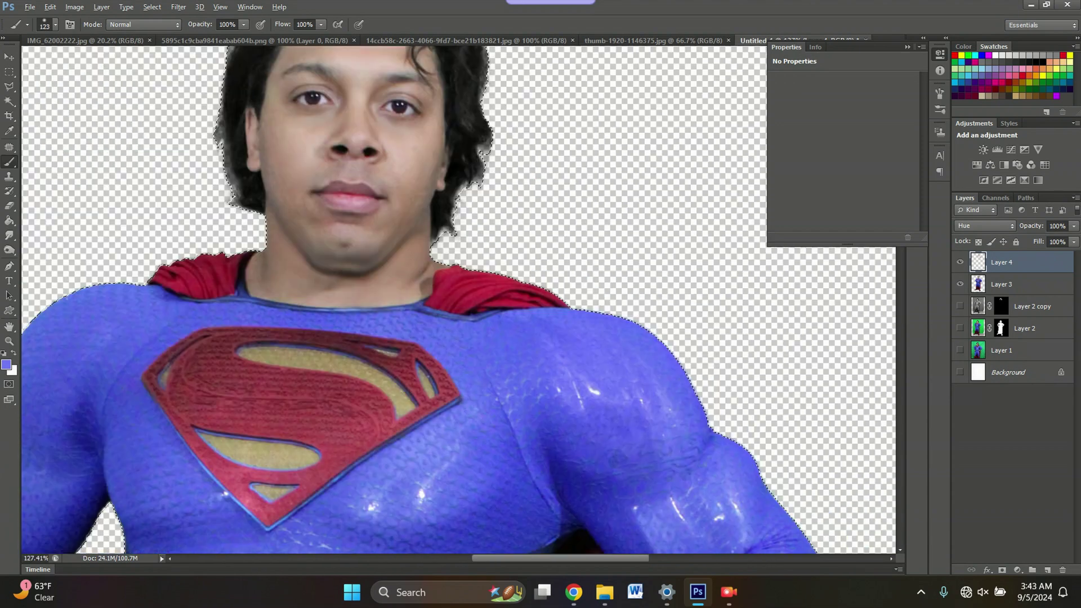
pyautogui.scroll(15, 450, 366)
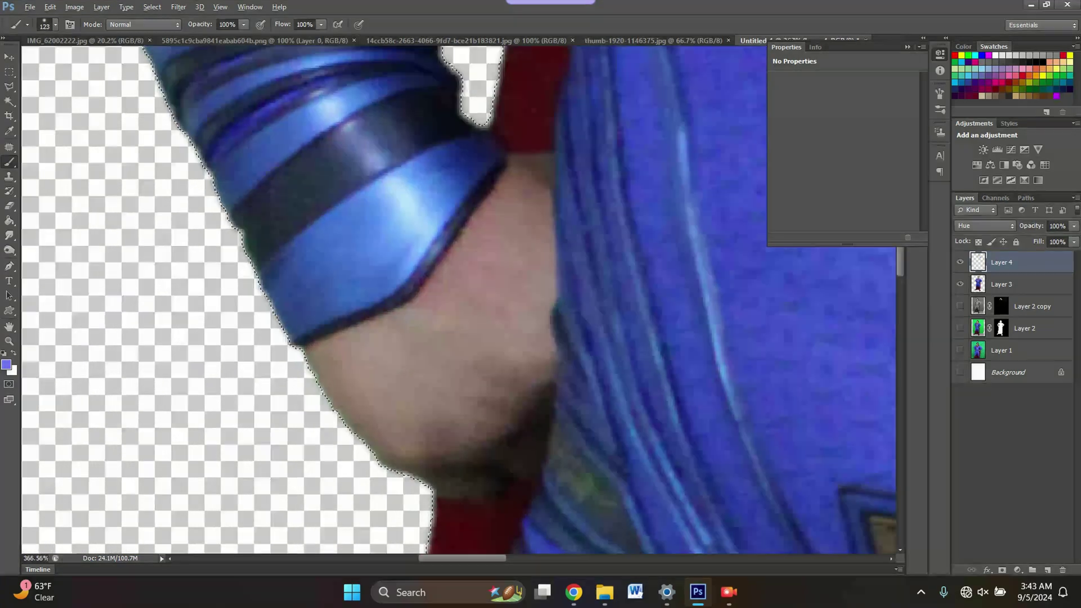
pyautogui.scroll(3, 393, 394)
pyautogui.keyDown('alt'); pyautogui.click(393, 398); pyautogui.keyUp('alt')
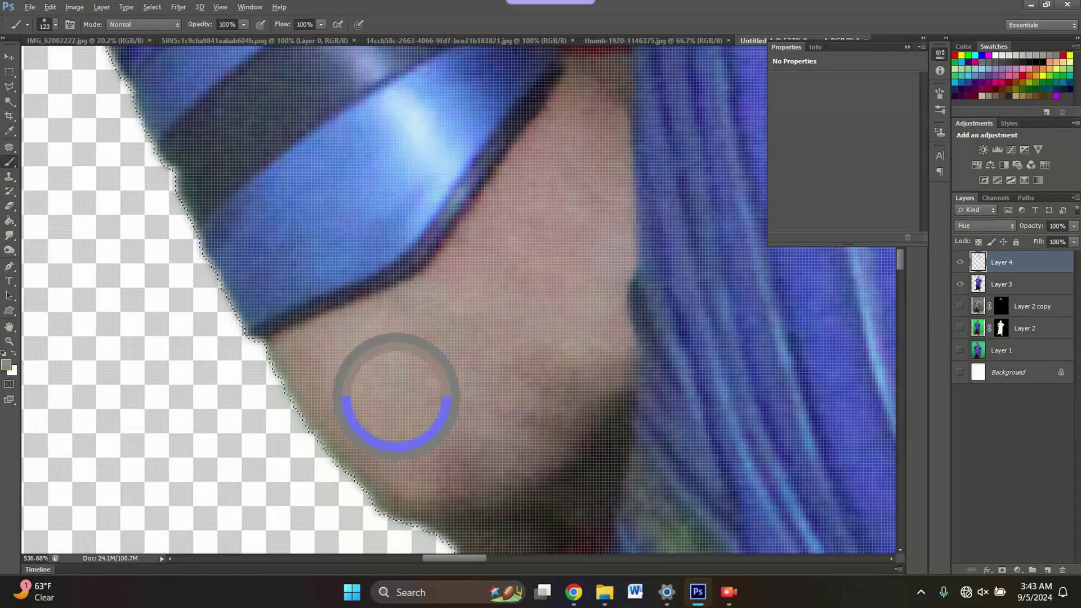
pyautogui.rightClick(366, 426)
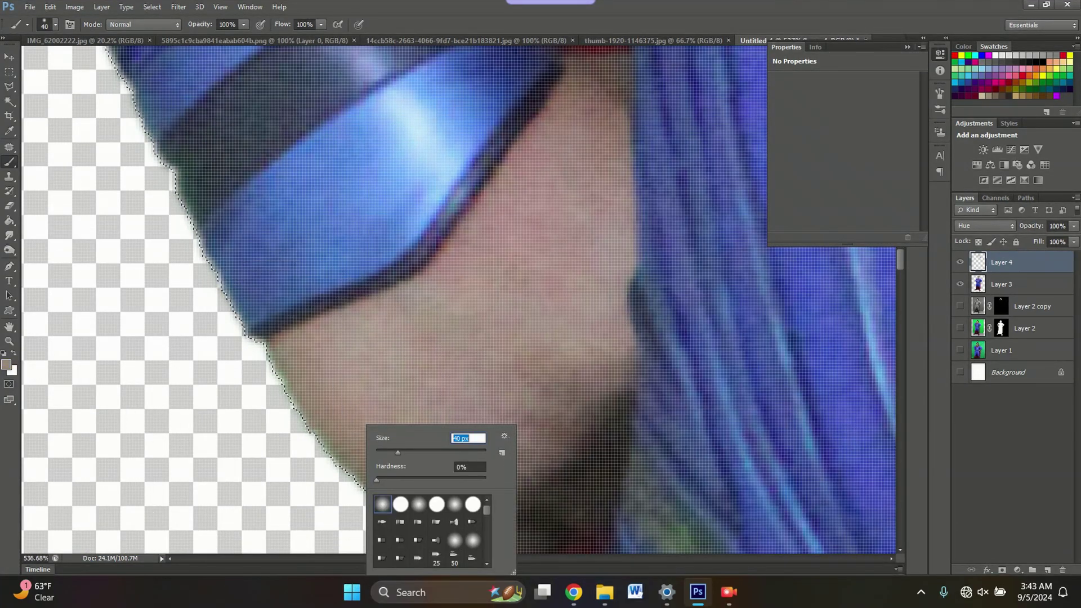
pyautogui.press('Return')
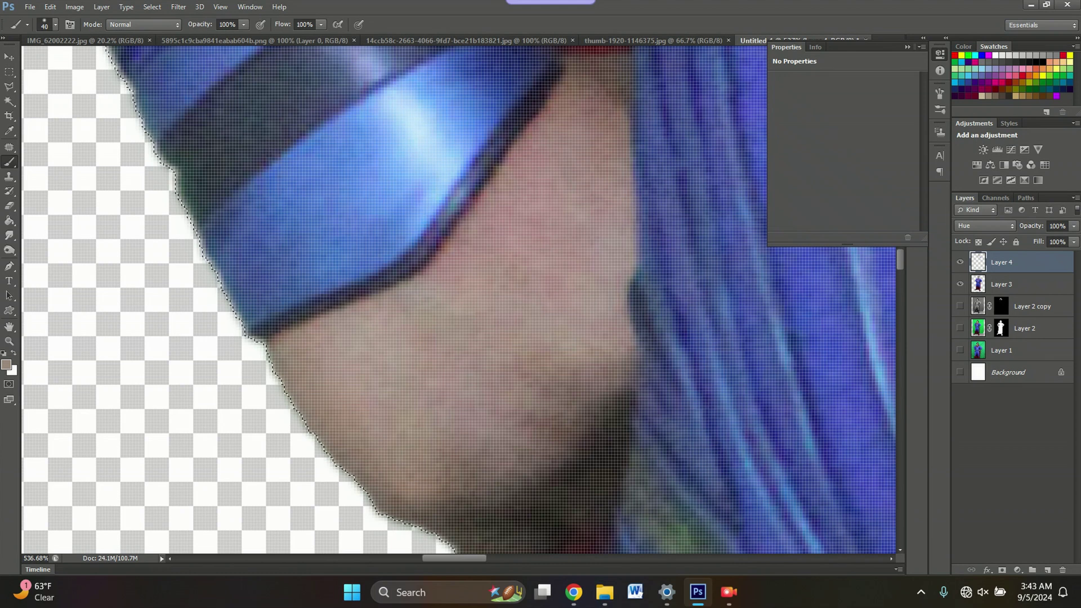
pyautogui.scroll(-2, 458, 299)
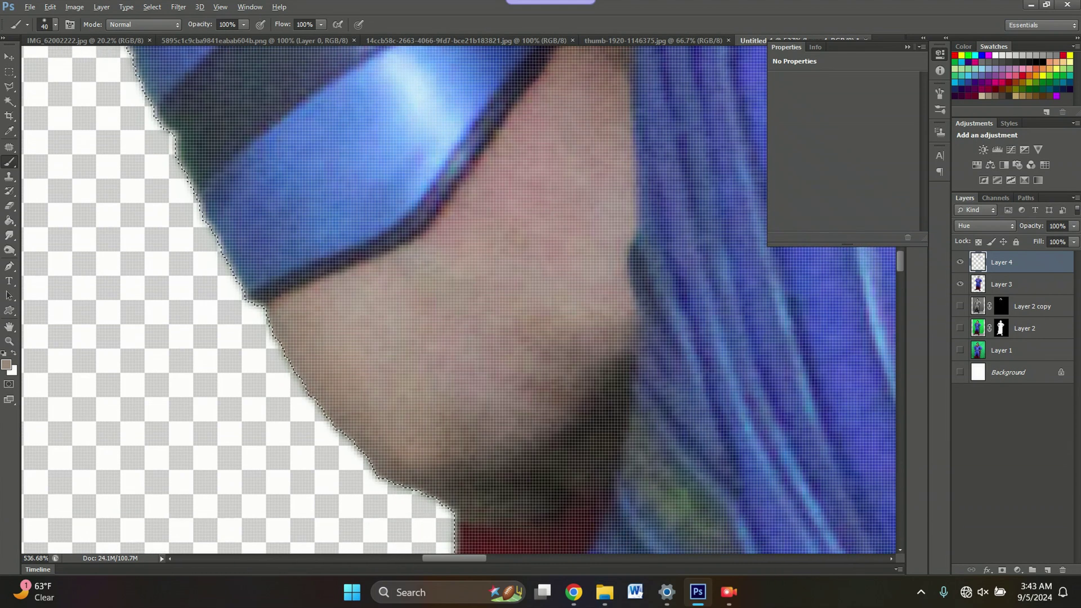
# Sample the blue of the wrist cuff and paint it along the green-tinted edges of the cuff and forearm
pyautogui.keyDown('alt'); pyautogui.click(279, 200); pyautogui.keyUp('alt')
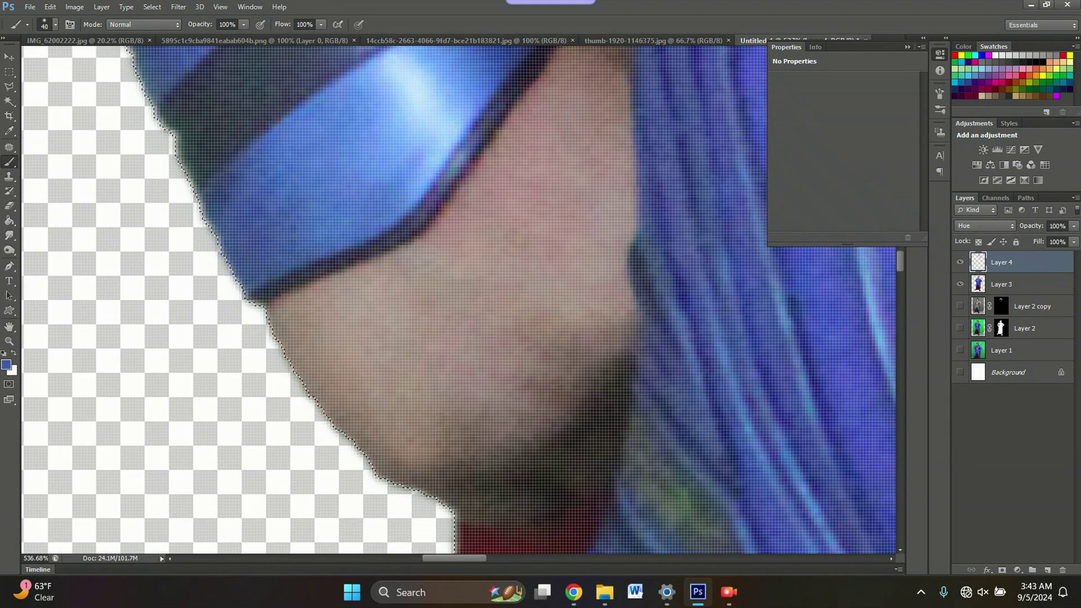
pyautogui.scroll(3, 279, 201)
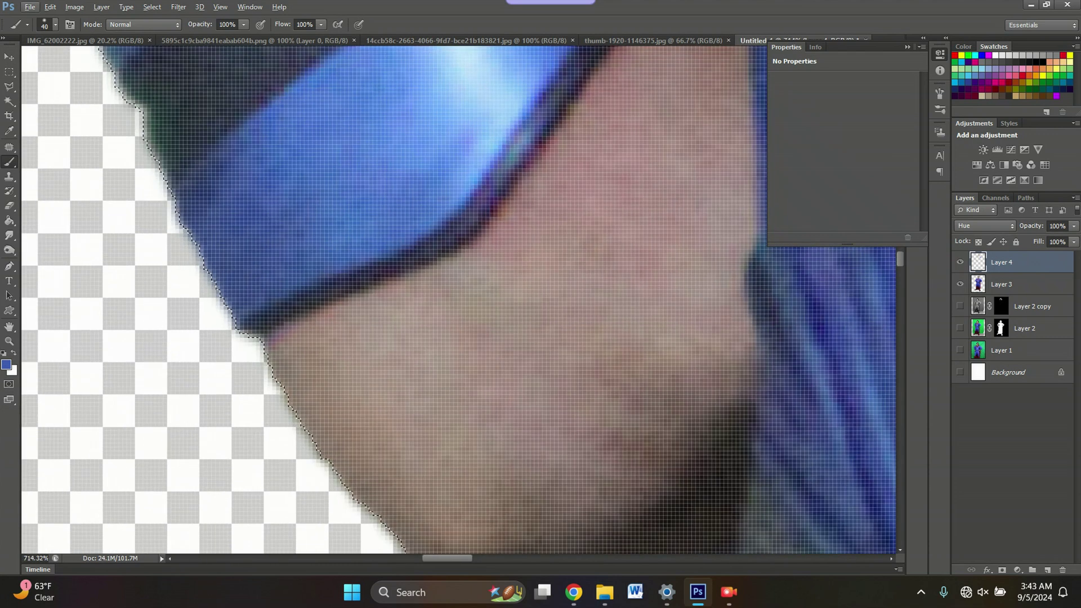
pyautogui.scroll(5, 280, 201)
pyautogui.scroll(-5, 279, 201)
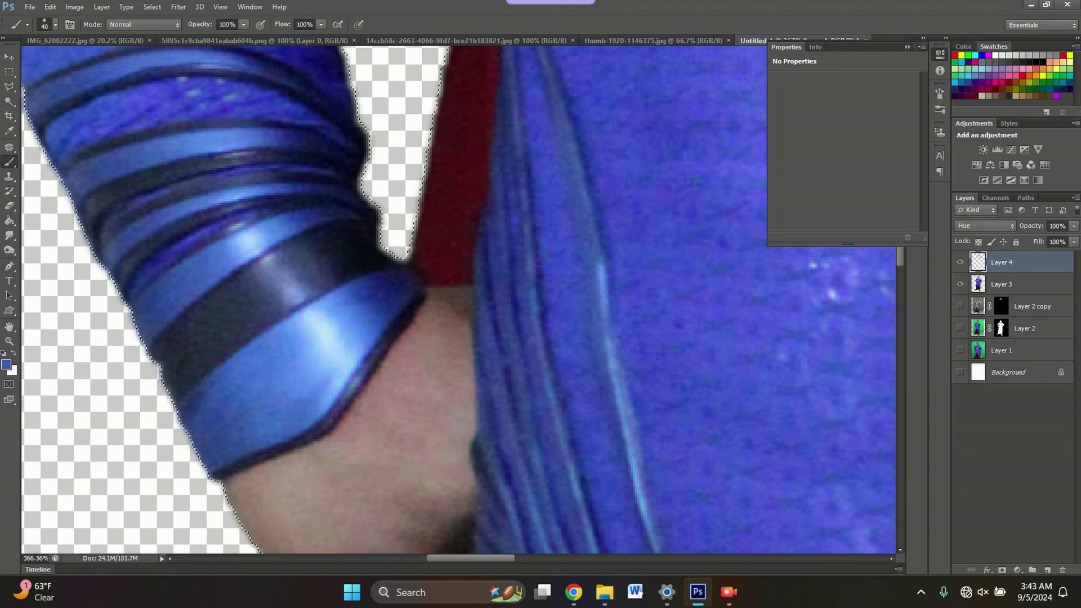
pyautogui.scroll(1, 458, 300)
pyautogui.scroll(1, 457, 300)
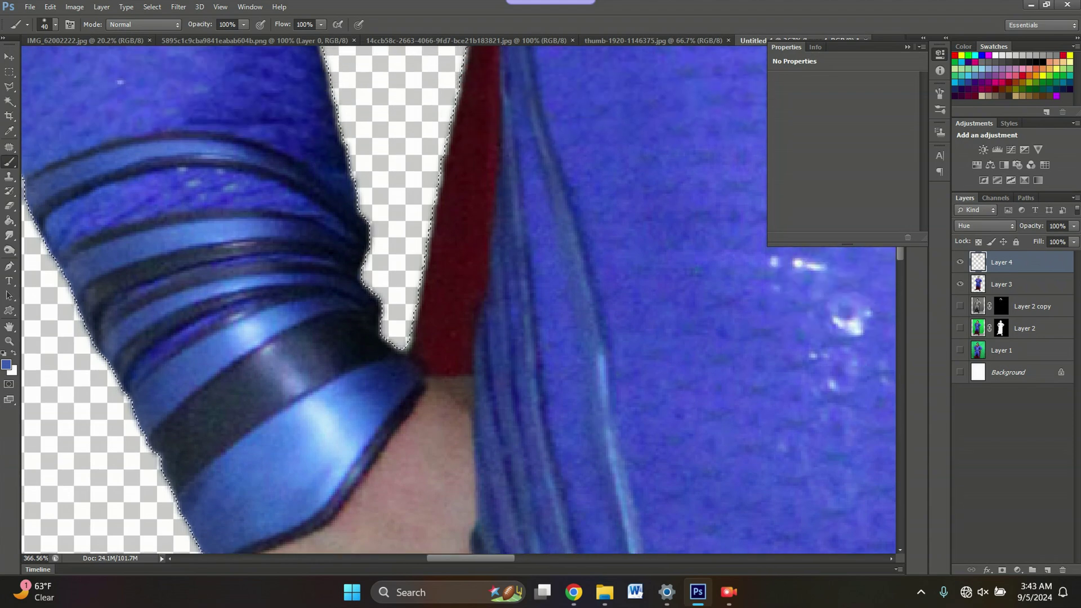
# Paint the sampled blue along the cuff and sleeve edges of the figure's left arm
pyautogui.scroll(-6, 458, 299)
pyautogui.scroll(2, 562, 152)
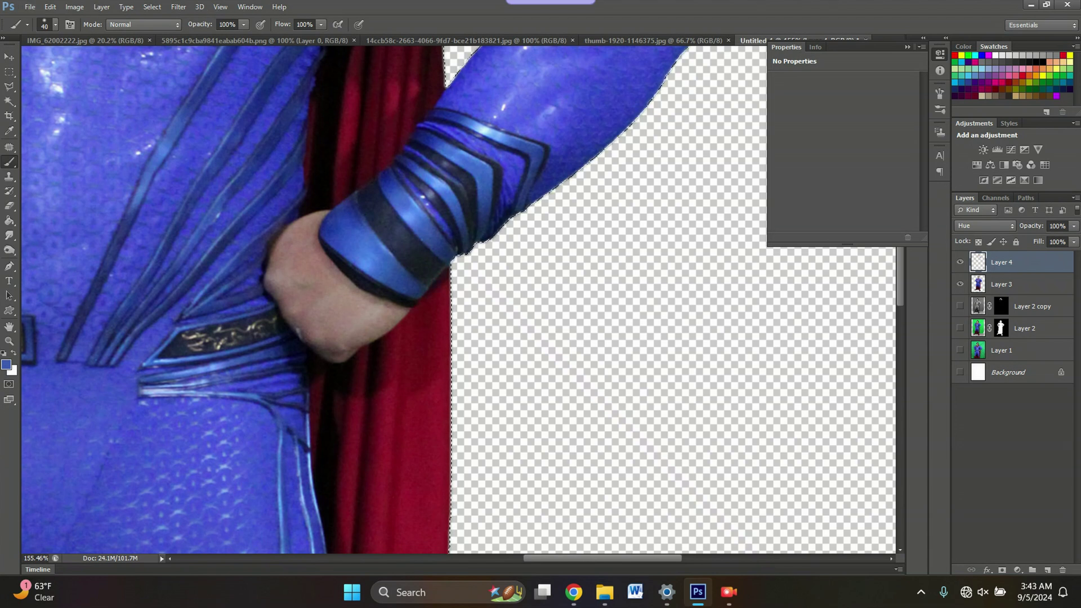
pyautogui.scroll(3, 462, 298)
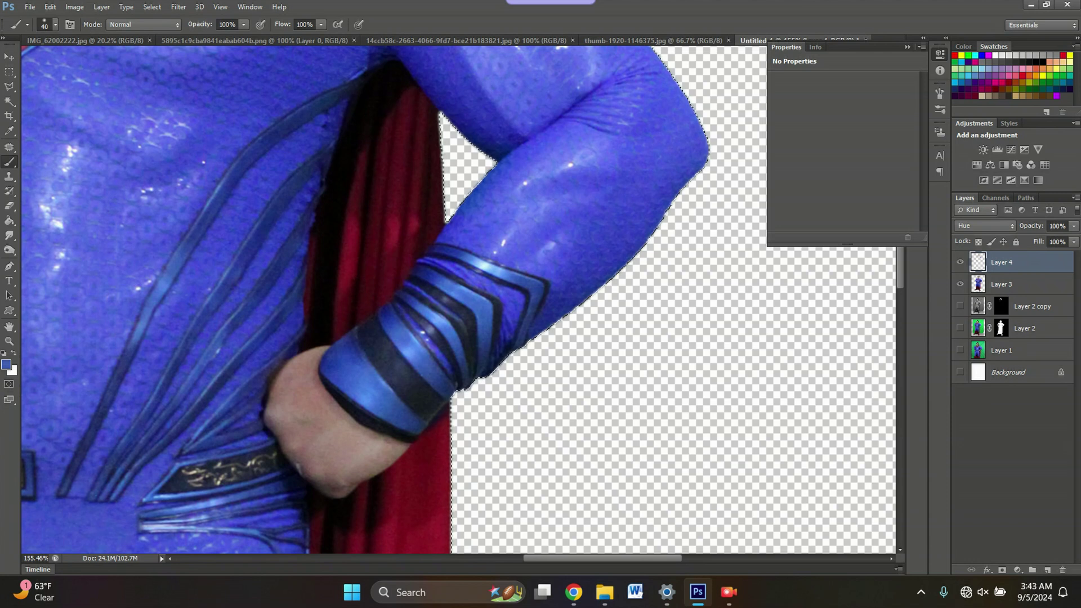
pyautogui.scroll(2, 462, 298)
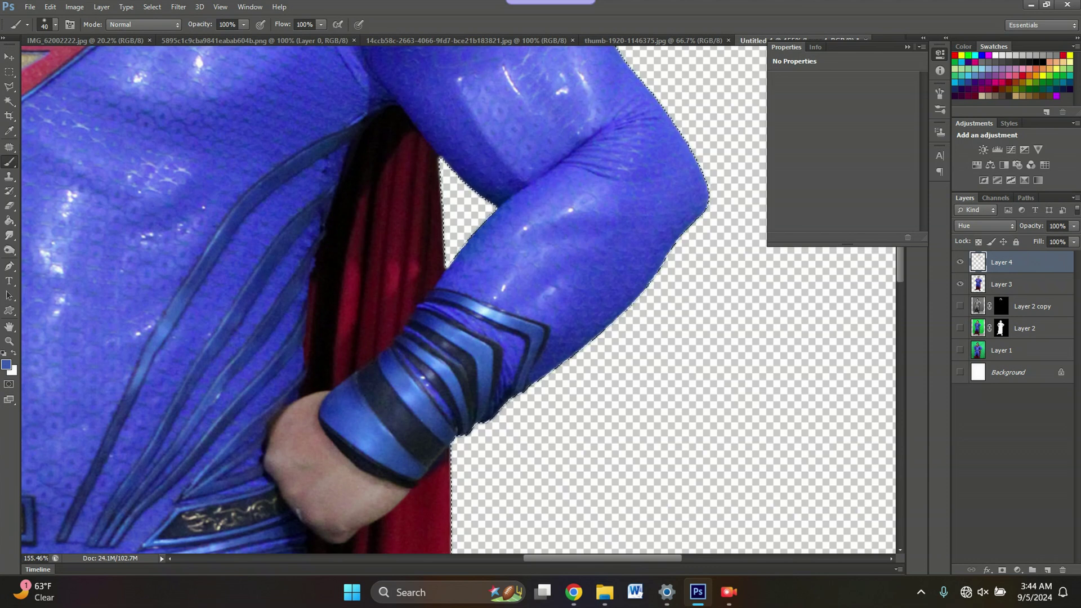
# Paint the sampled blue along the remaining green-tinted edge of the figure's left arm and inspect the cuff and elbow edges
pyautogui.scroll(-3, 450, 298)
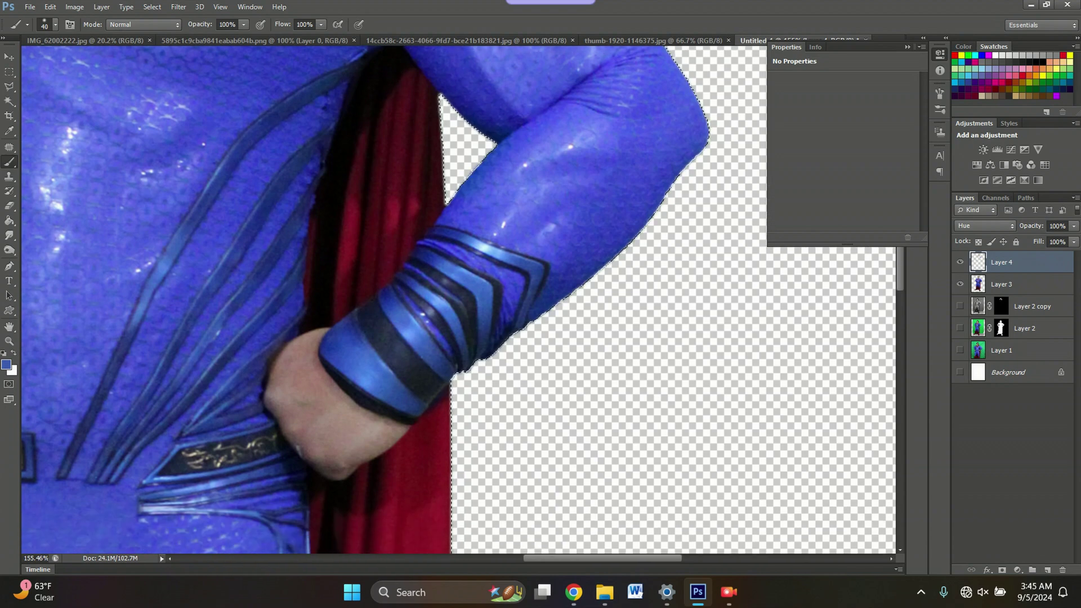
pyautogui.scroll(10, 450, 298)
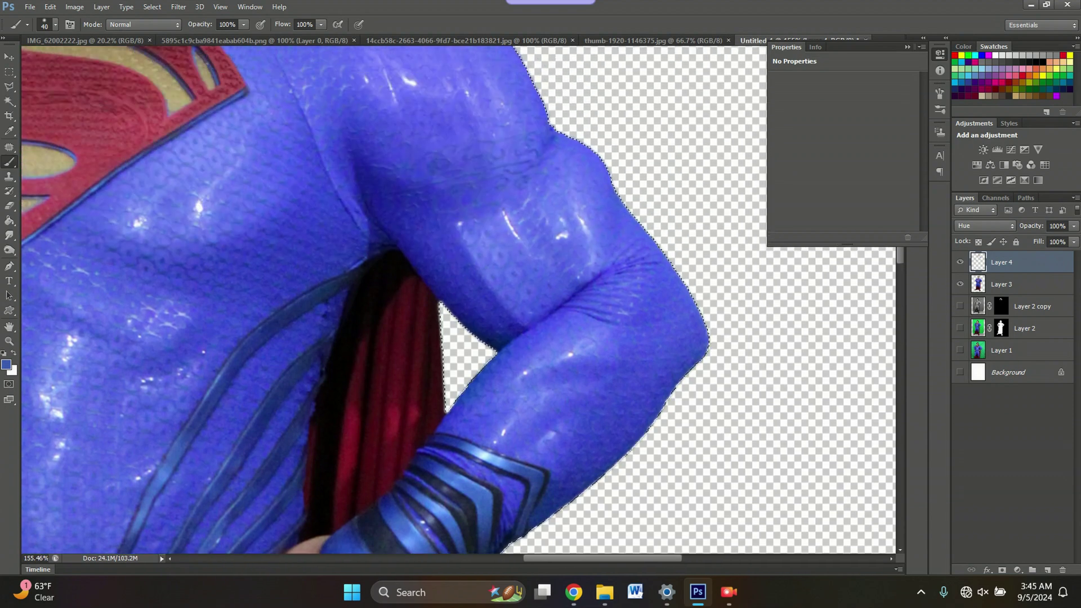
pyautogui.scroll(4, 451, 298)
pyautogui.scroll(-3, 450, 298)
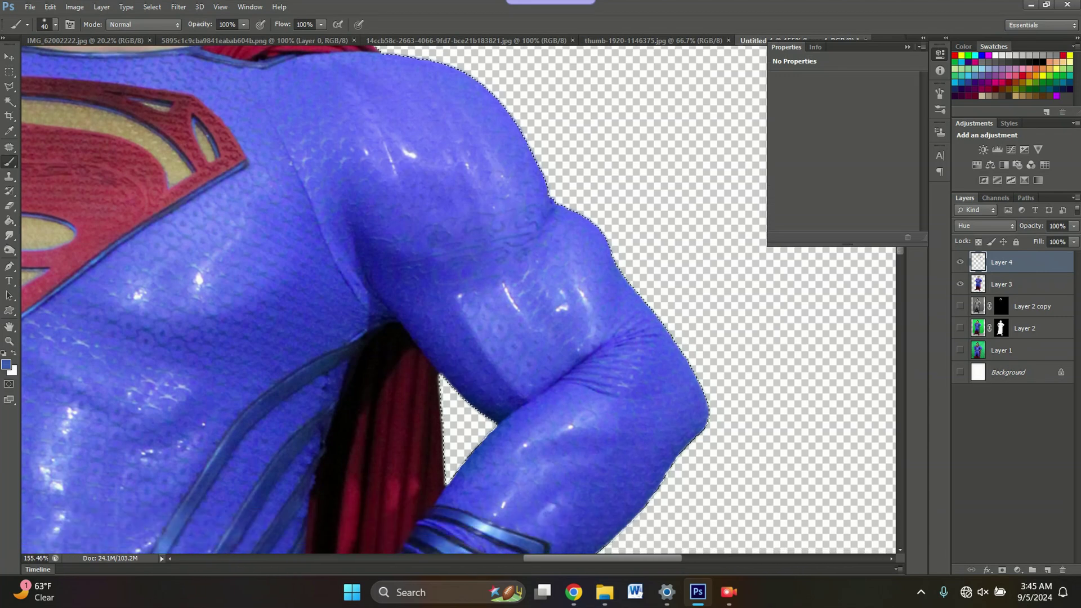
pyautogui.scroll(-3, 450, 299)
pyautogui.scroll(2, 450, 298)
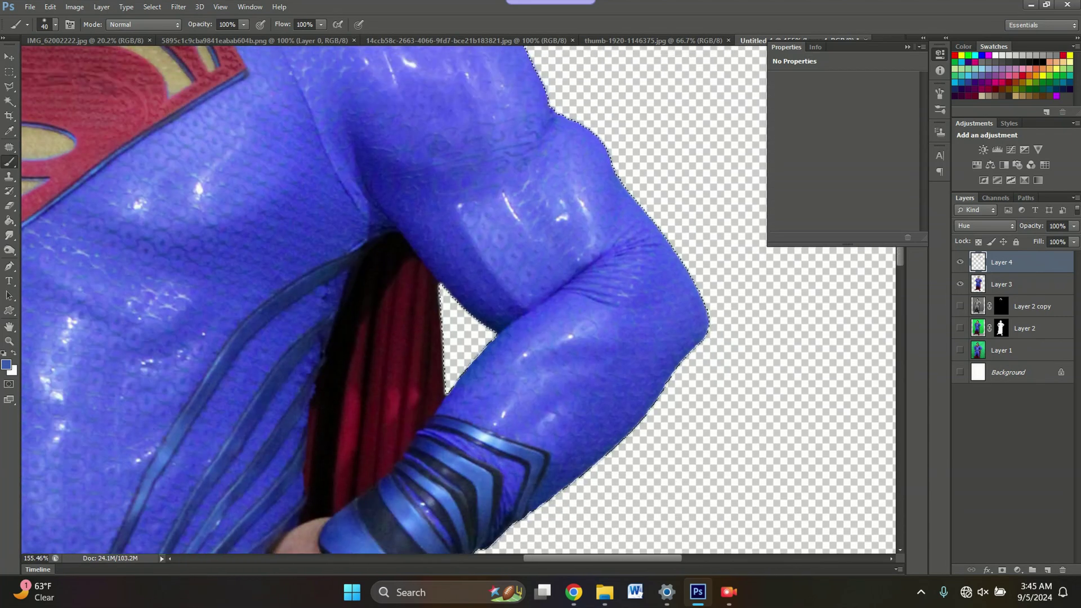
pyautogui.scroll(-4, 450, 299)
pyautogui.scroll(5, 495, 472)
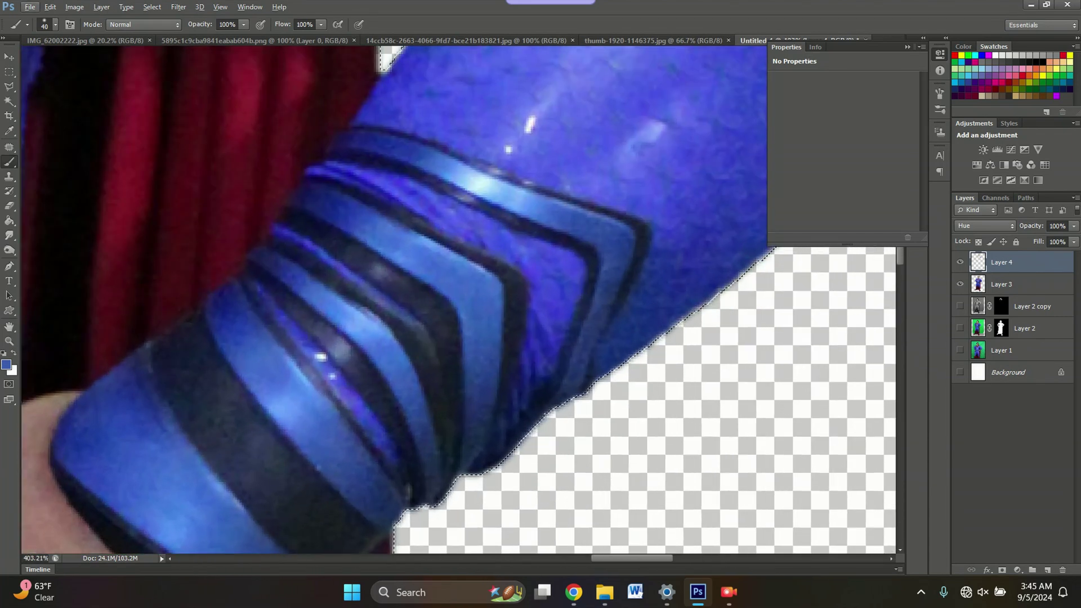
pyautogui.scroll(-5, 496, 394)
# Sample the suit's blue at the hip and paint it along the outer edge of the figure's right hip and thigh
pyautogui.scroll(-5, 388, 326)
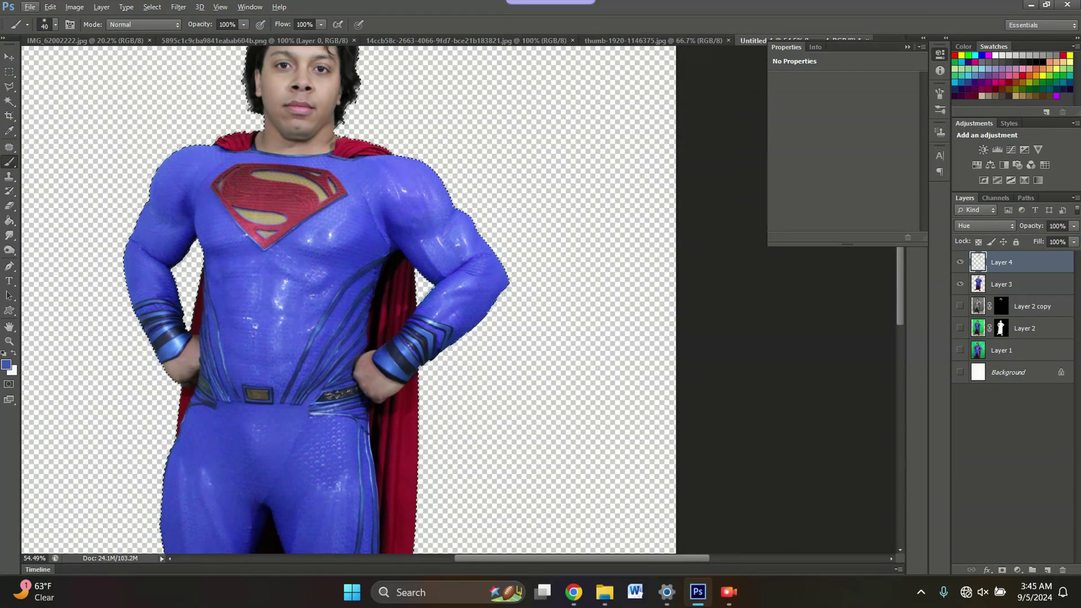
pyautogui.scroll(-5, 388, 327)
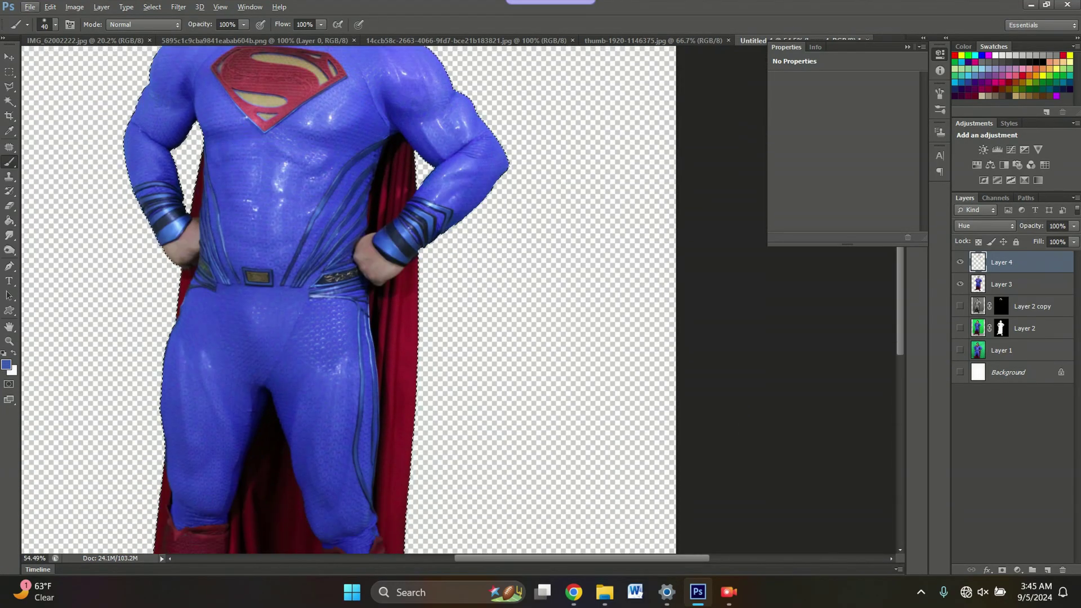
pyautogui.scroll(6, 315, 349)
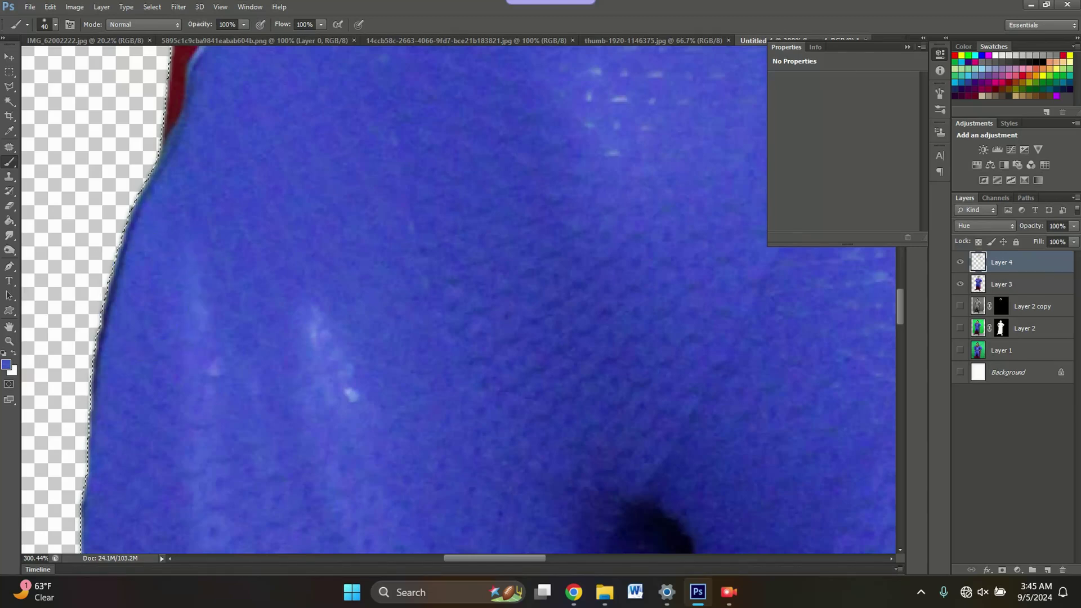
pyautogui.scroll(-5, 458, 299)
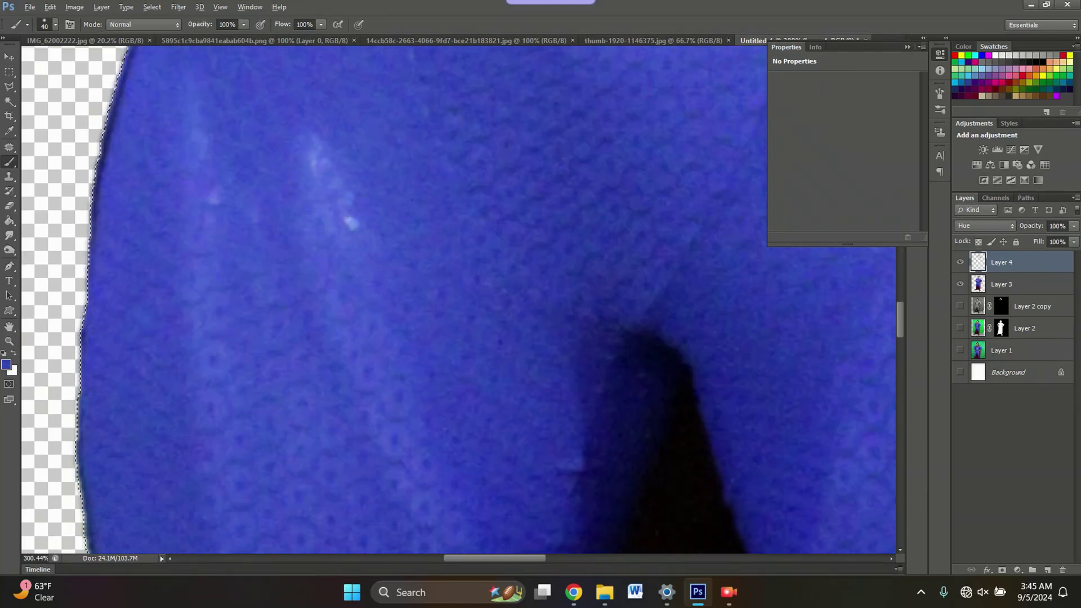
pyautogui.scroll(-4, 458, 299)
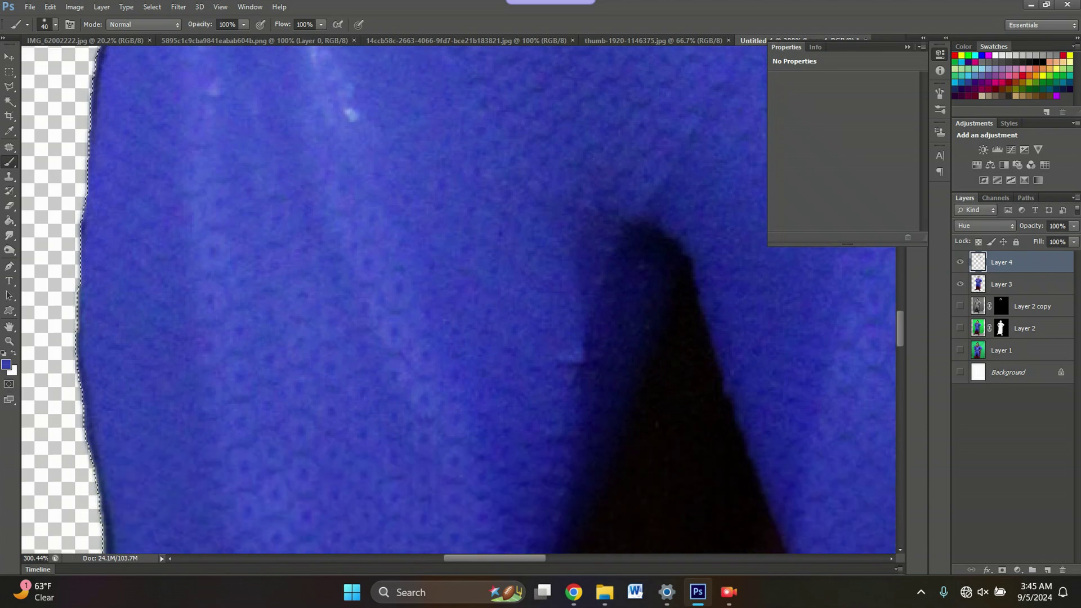
pyautogui.scroll(-4, 458, 298)
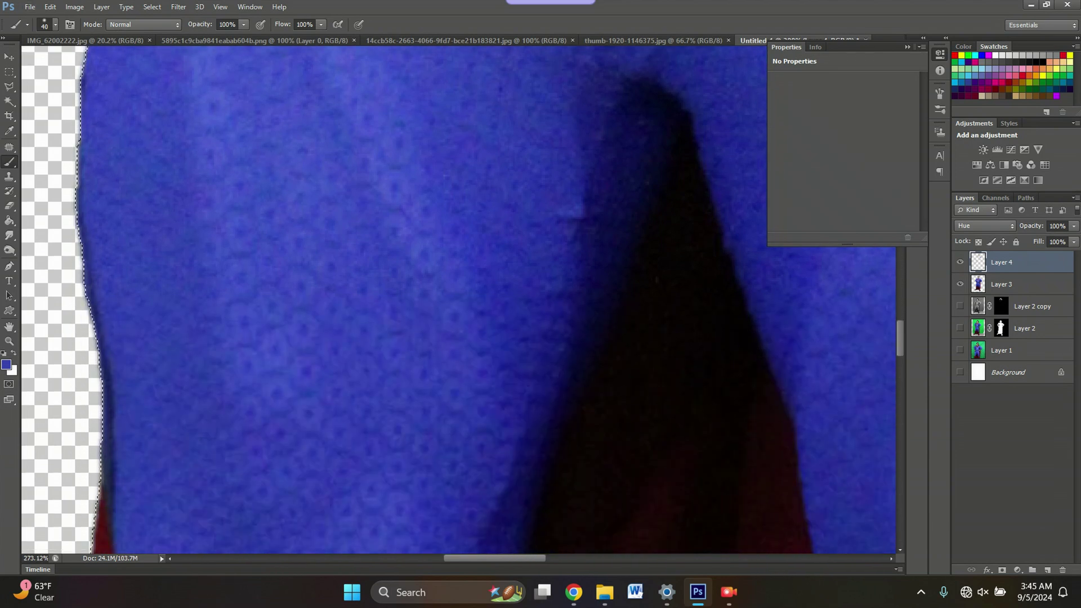
pyautogui.scroll(-7, 123, 334)
pyautogui.scroll(-3, 459, 298)
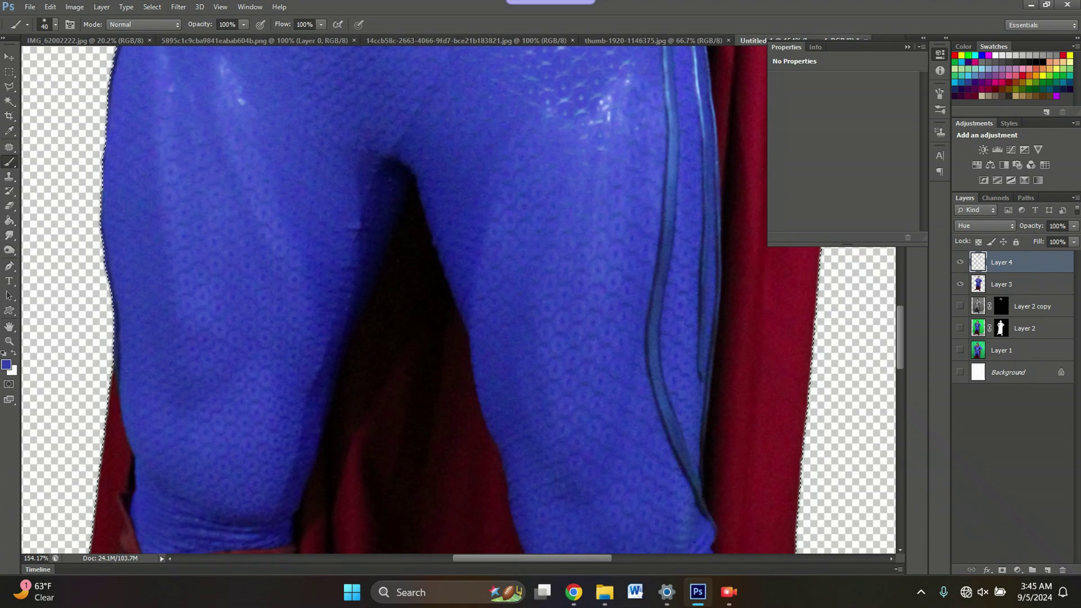
# Examine the whole cutout from boots to head for remaining green tint along its edges
pyautogui.scroll(-5, 459, 298)
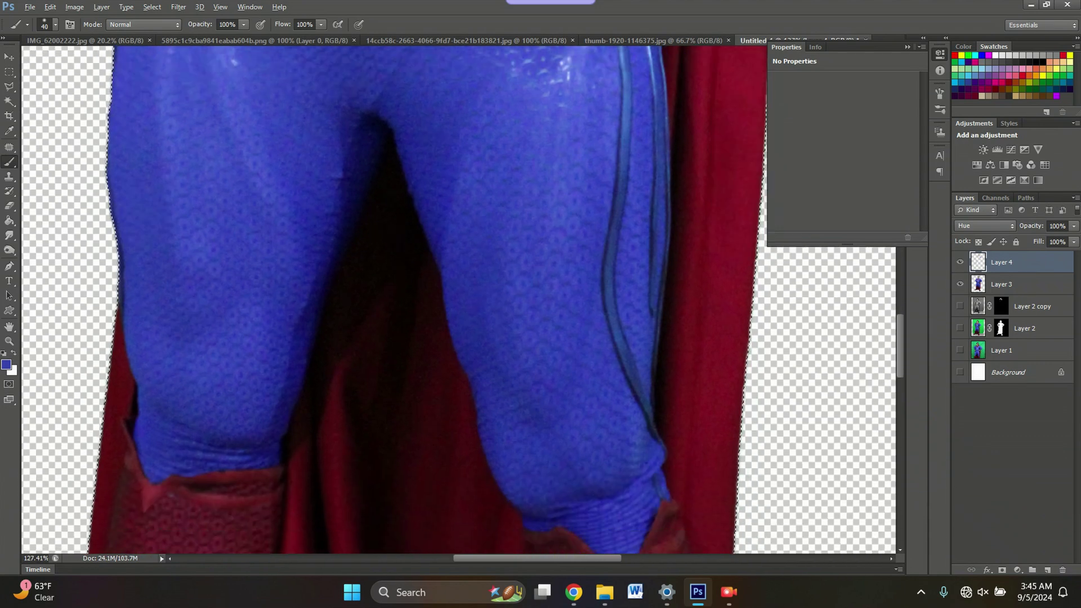
pyautogui.scroll(-14, 703, 304)
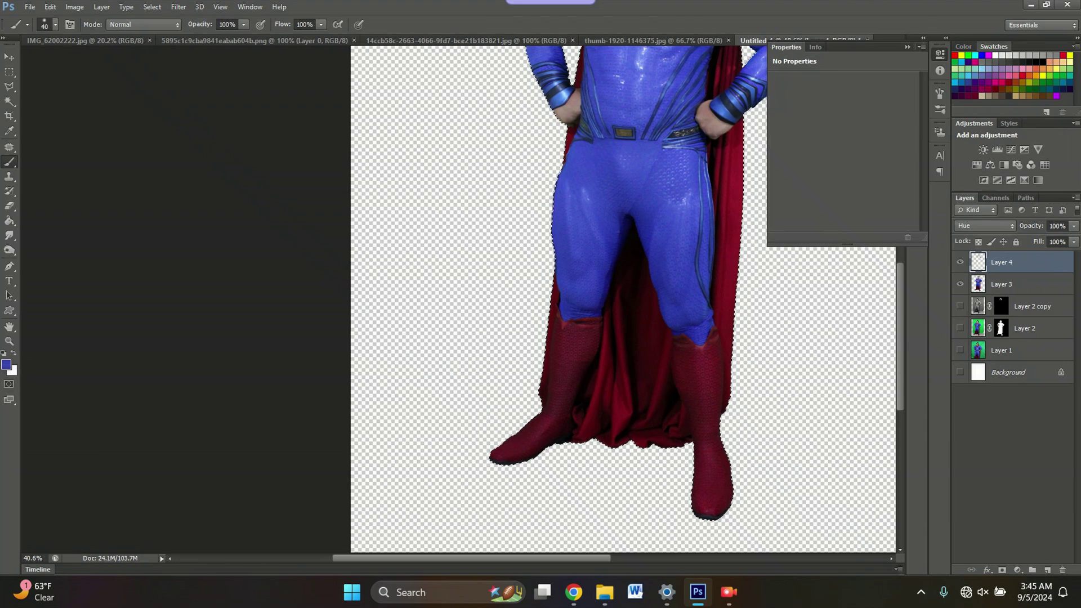
pyautogui.scroll(2, 623, 300)
pyautogui.scroll(8, 613, 351)
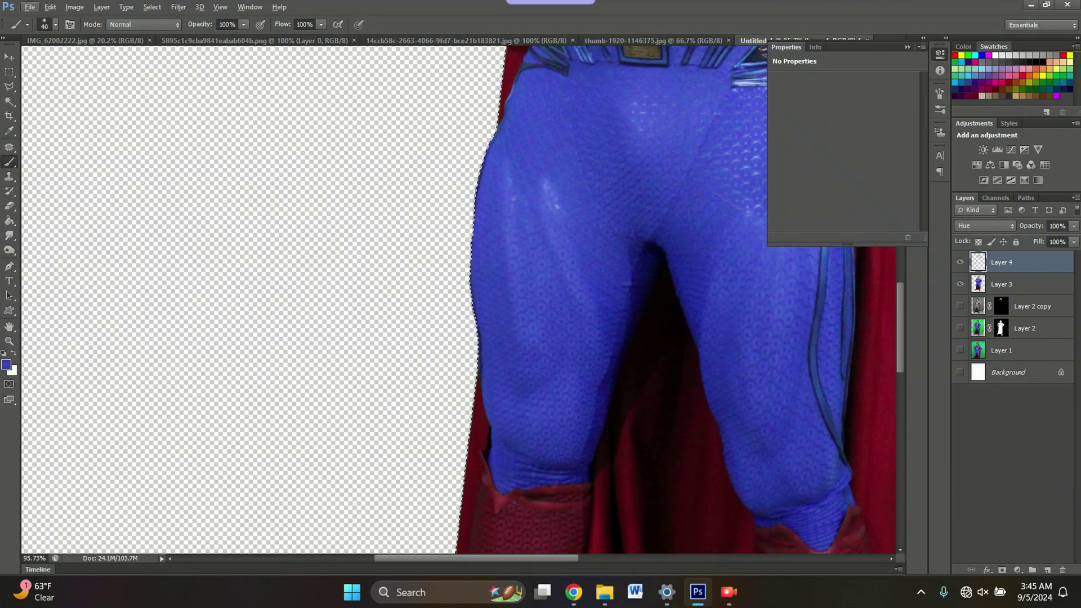
pyautogui.scroll(-6, 619, 349)
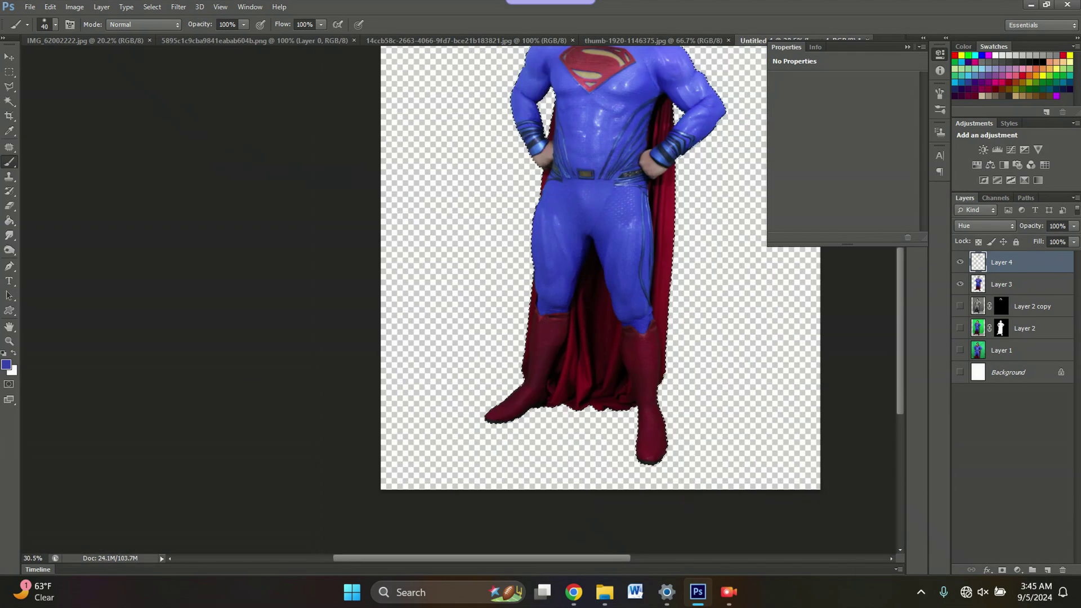
pyautogui.scroll(8, 619, 281)
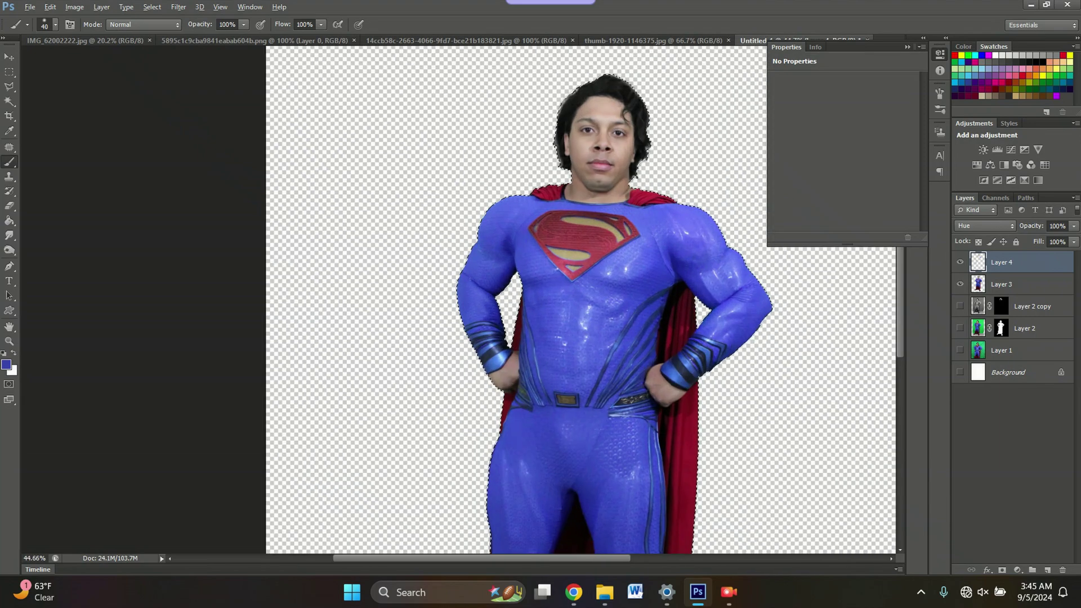
pyautogui.scroll(-4, 619, 282)
pyautogui.scroll(3, 619, 282)
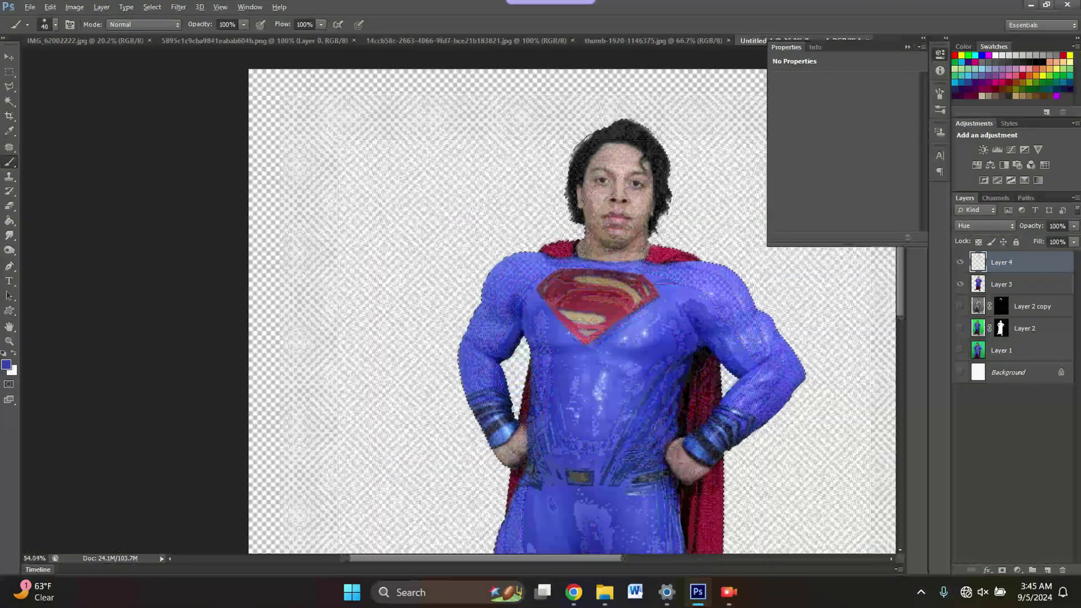
# Deselect the figure's outline and collapse the Properties panel to reveal the whole face
pyautogui.press('m')
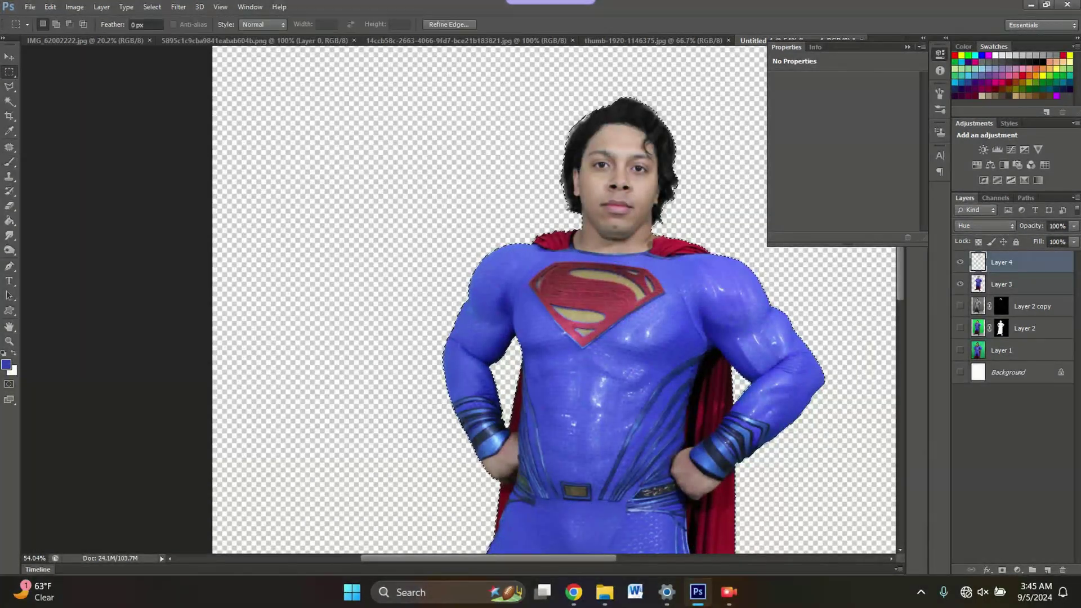
pyautogui.hotkey('ctrl', 'd')
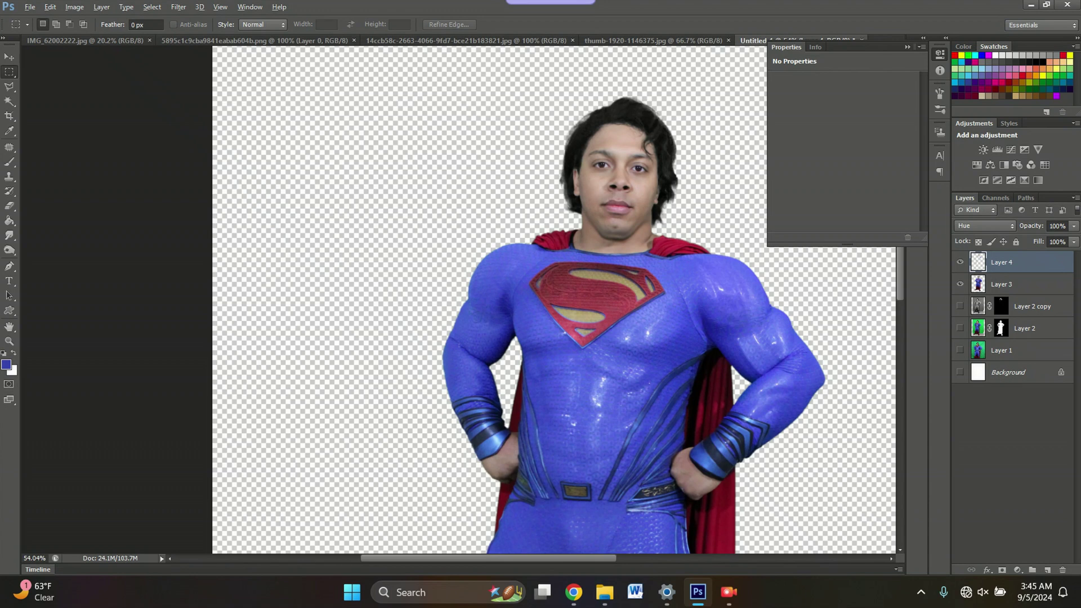
pyautogui.scroll(5, 613, 167)
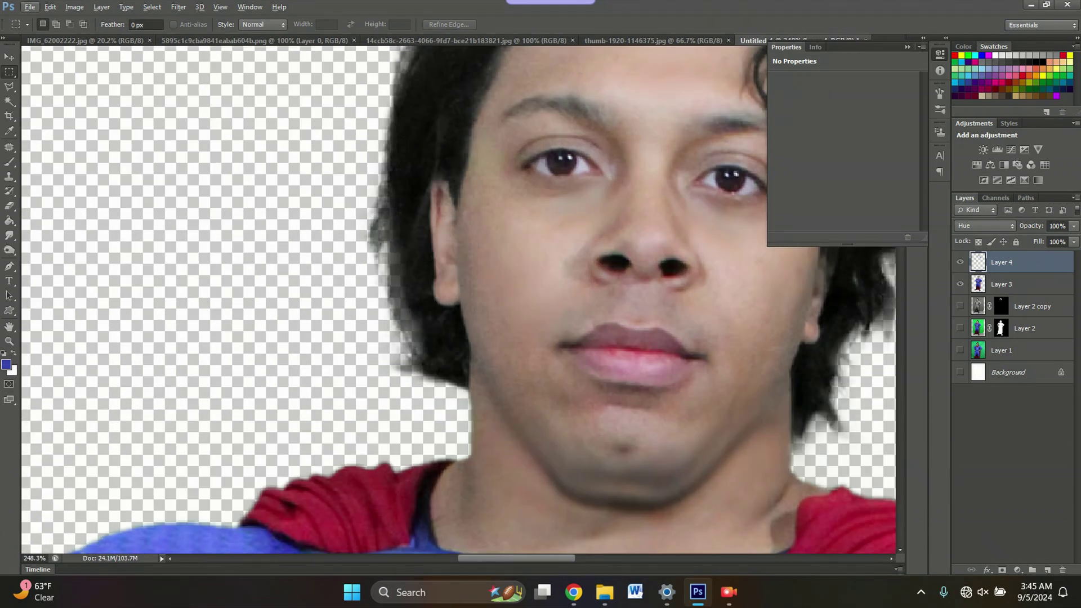
pyautogui.scroll(2, 573, 166)
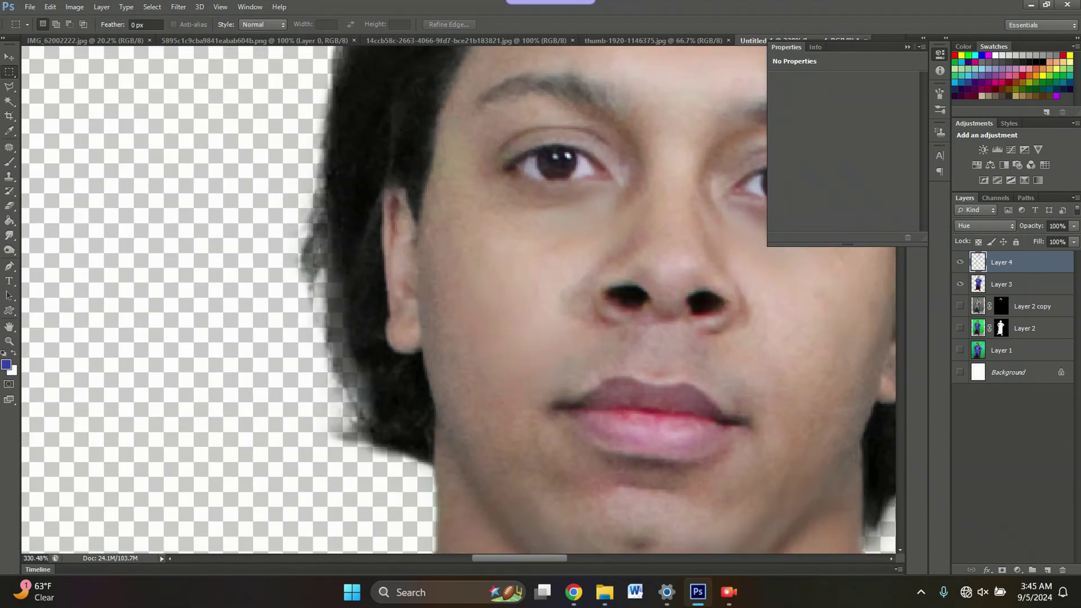
pyautogui.click(907, 47)
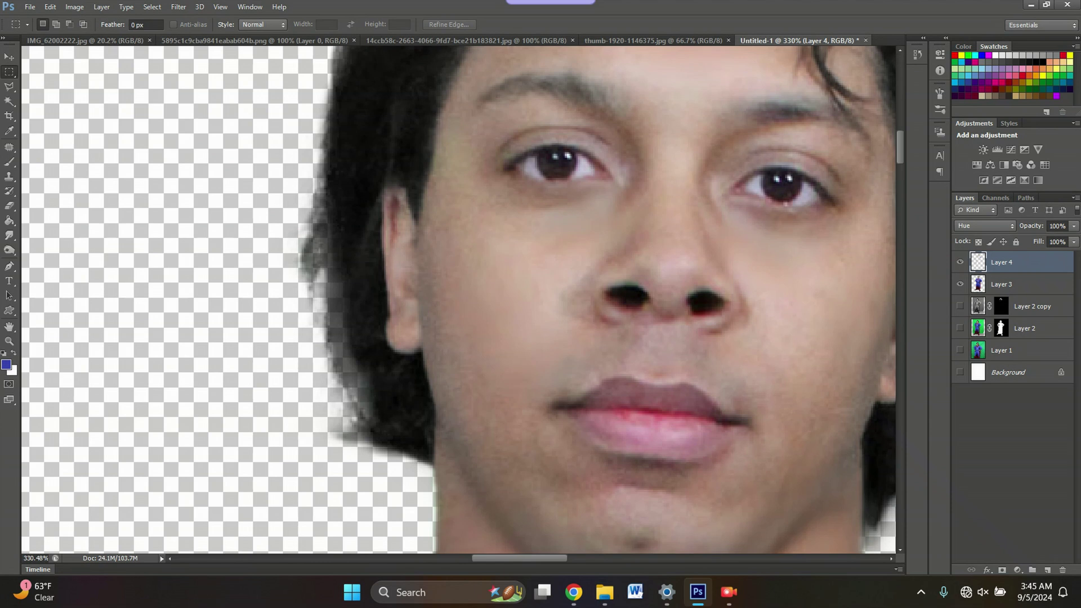
# Create a new layer and a group named Eye Layers, and place the new layer inside the group
pyautogui.click(1046, 569)
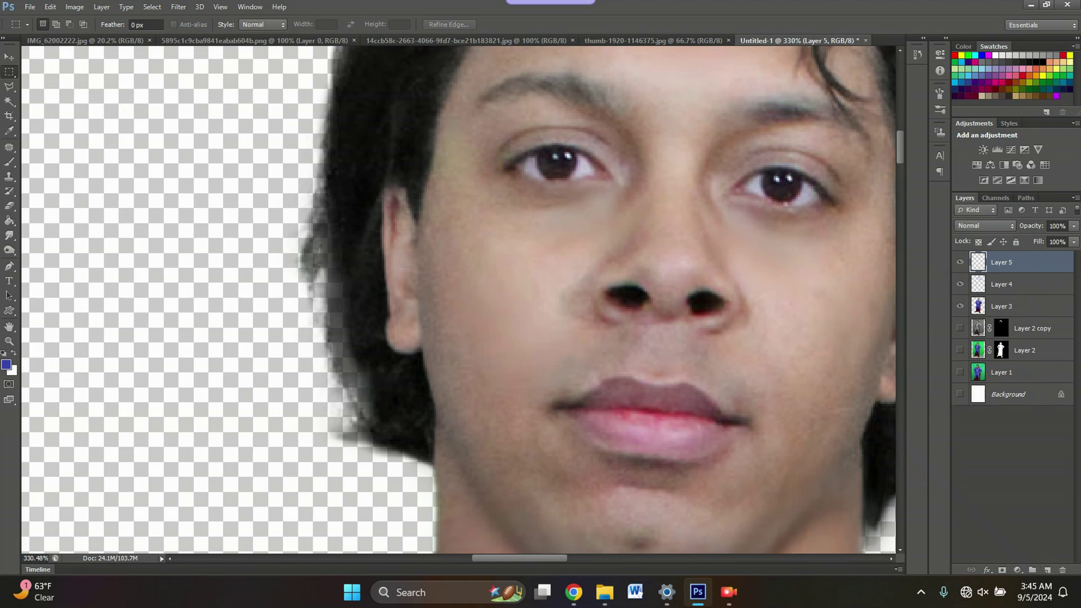
pyautogui.click(1031, 569)
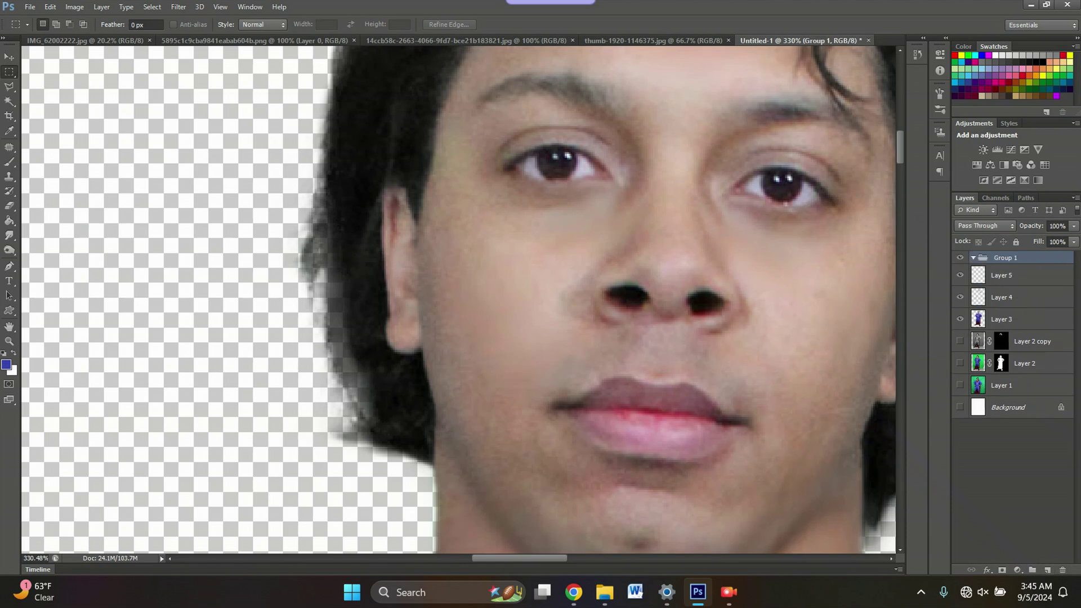
pyautogui.doubleClick(1005, 257)
pyautogui.write('Eye Layers')
pyautogui.moveTo(1007, 276); pyautogui.dragTo(1007, 257)
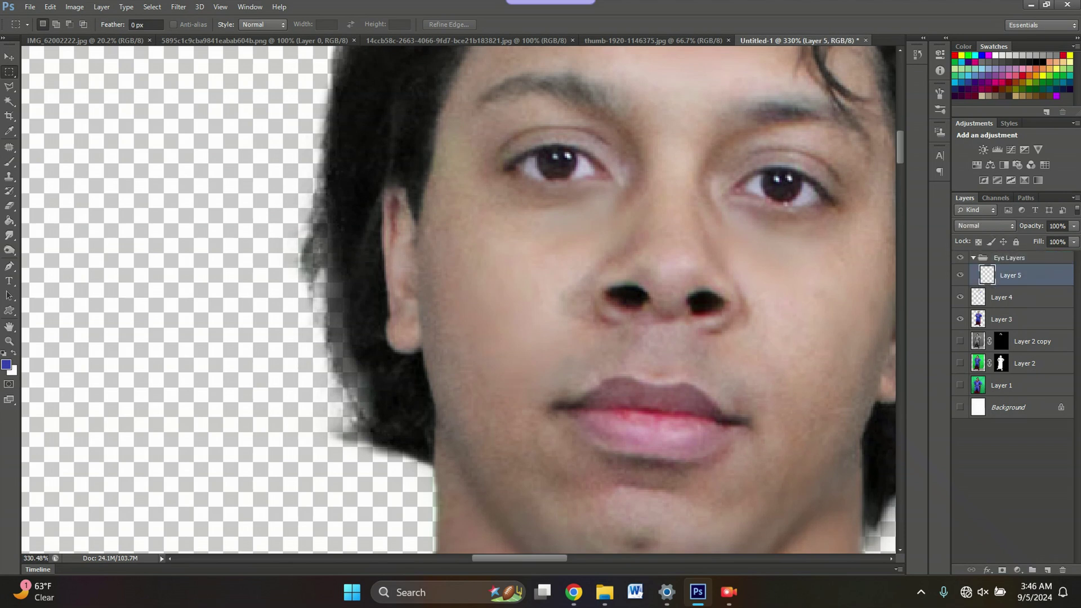
# Set up a soft 11 px brush with 0% hardness and set Layer 5's blend mode to Color
pyautogui.press('b')
pyautogui.scroll(-3, 458, 299)
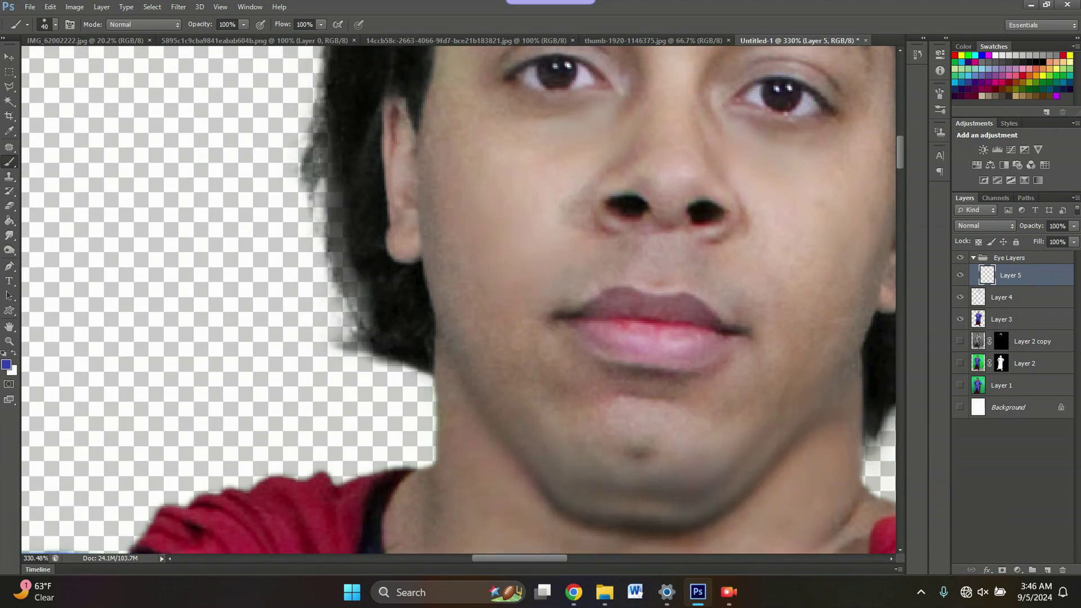
pyautogui.scroll(4, 458, 300)
pyautogui.scroll(3, 563, 186)
pyautogui.rightClick(659, 211)
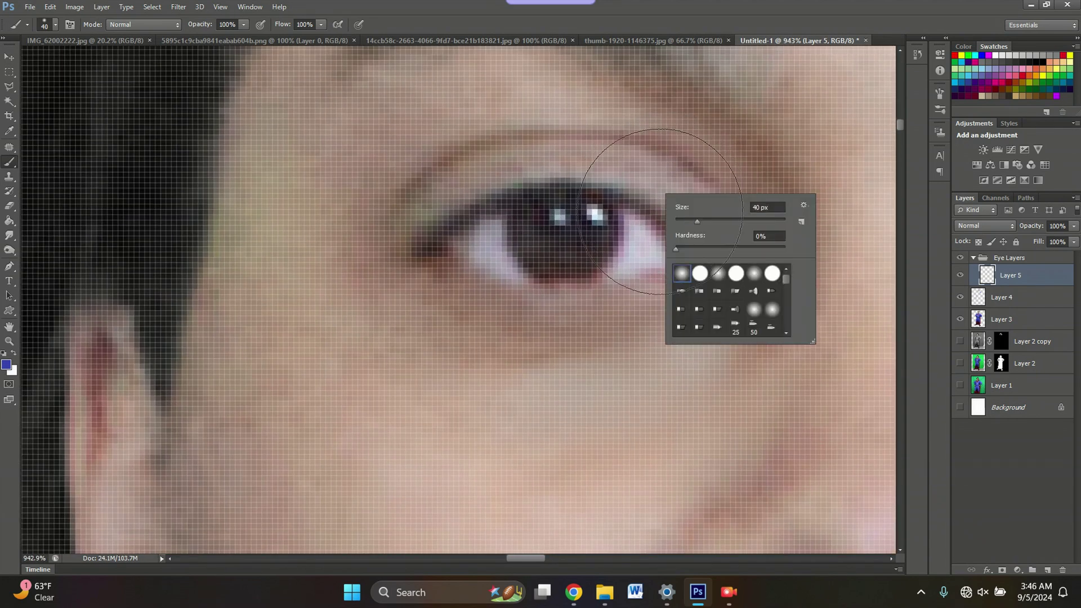
pyautogui.moveTo(696, 222); pyautogui.dragTo(681, 222)
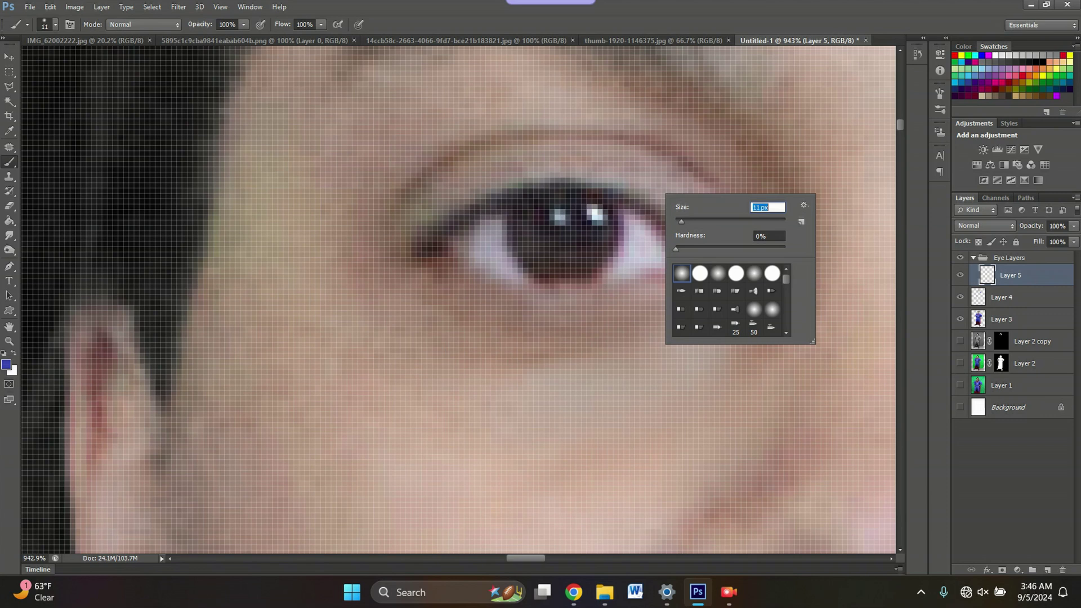
pyautogui.click(985, 226)
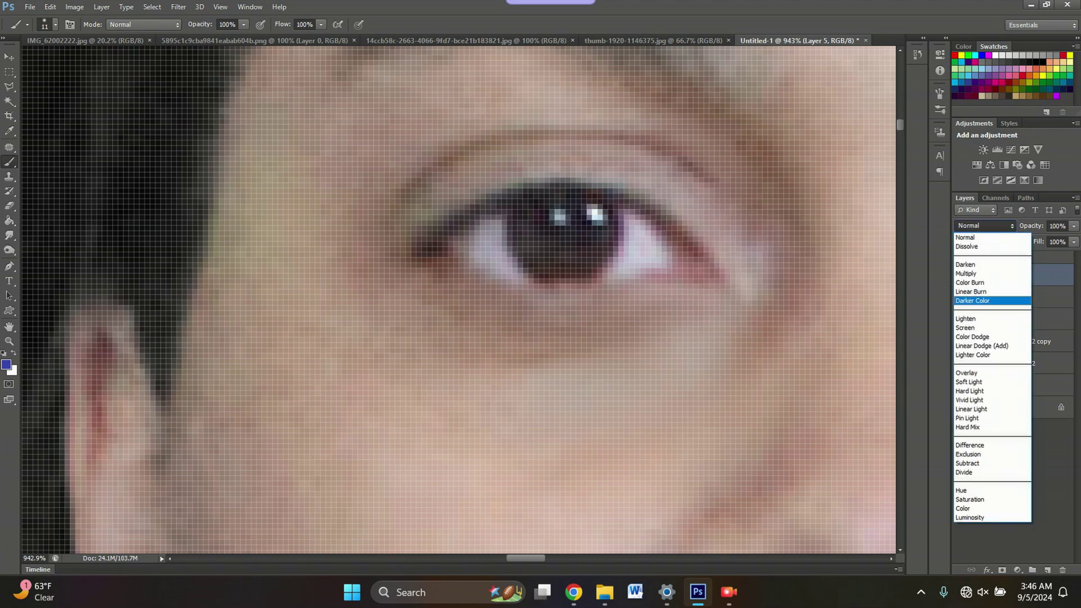
pyautogui.press('Return')
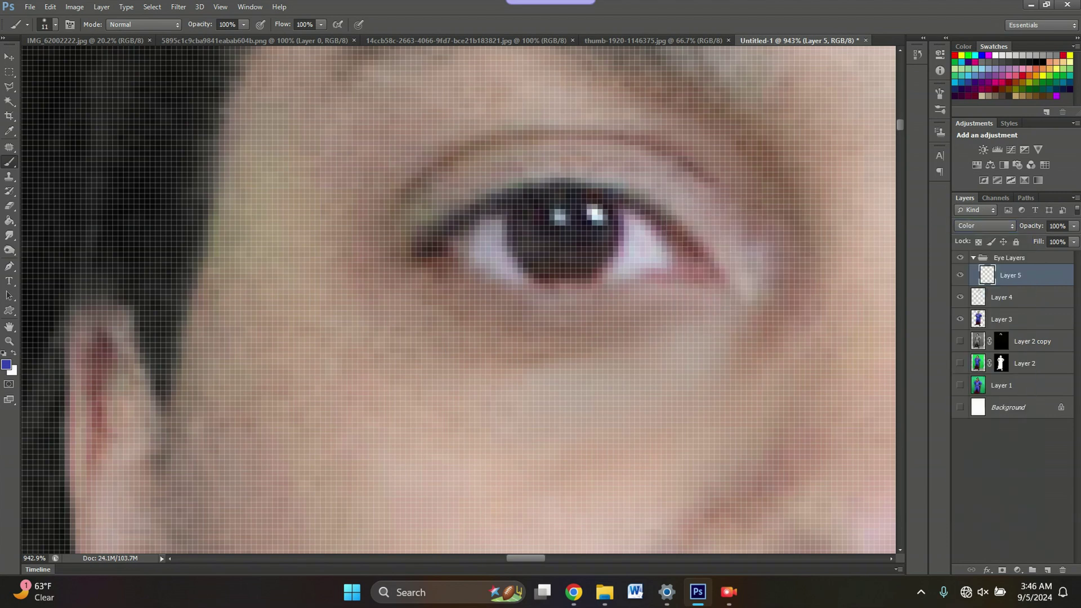
# Paint both irises with the sampled blue on Layer 5, and reset the foreground and background colors to black and white
pyautogui.scroll(-10, 579, 219)
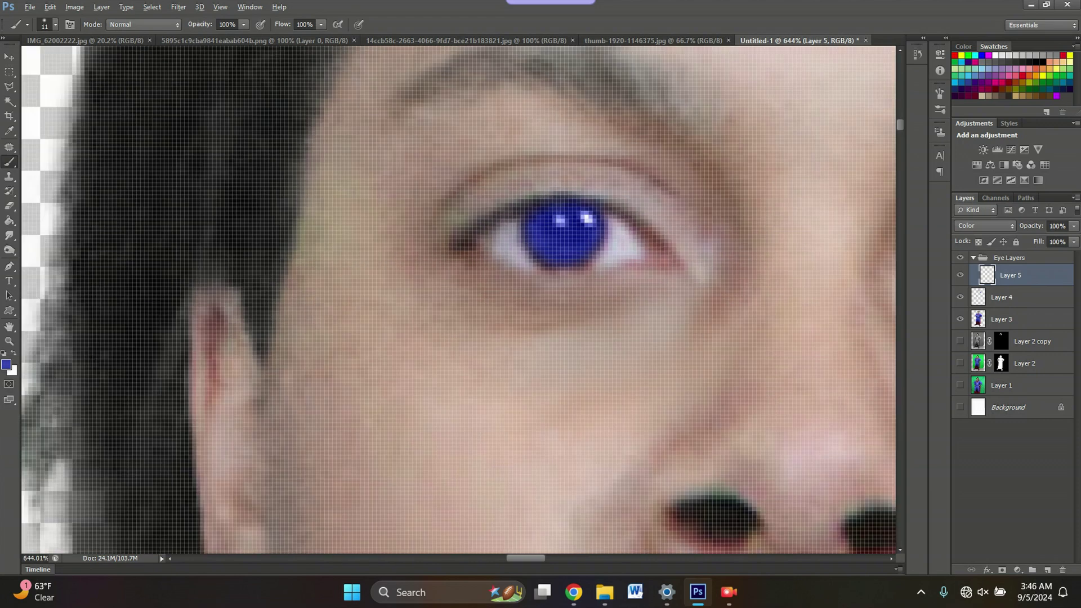
pyautogui.scroll(6, 795, 315)
pyautogui.scroll(4, 807, 279)
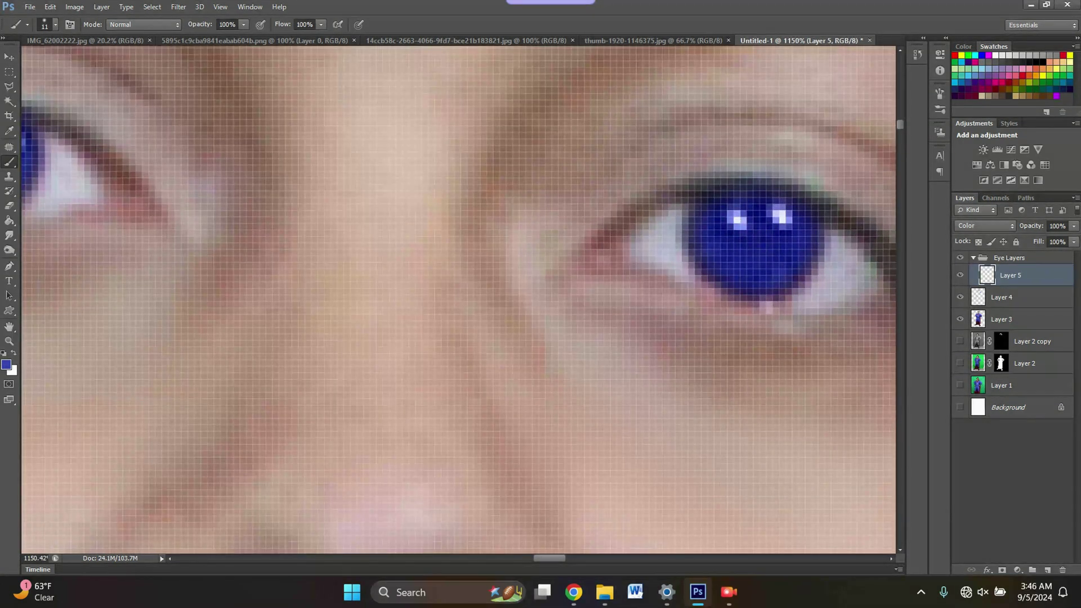
pyautogui.scroll(-7, 459, 298)
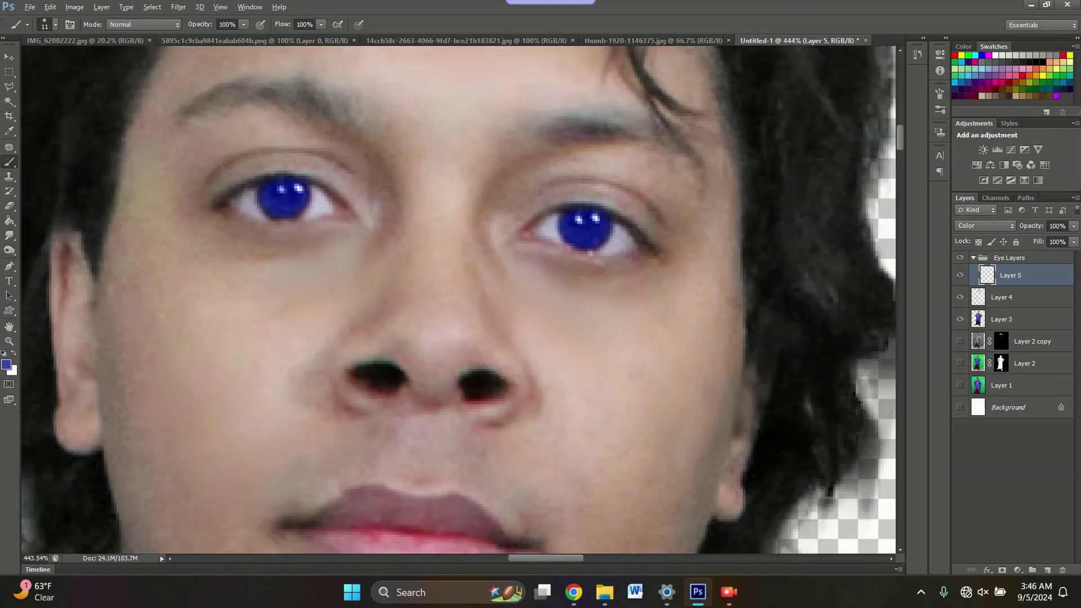
pyautogui.scroll(4, 459, 299)
pyautogui.press('d')
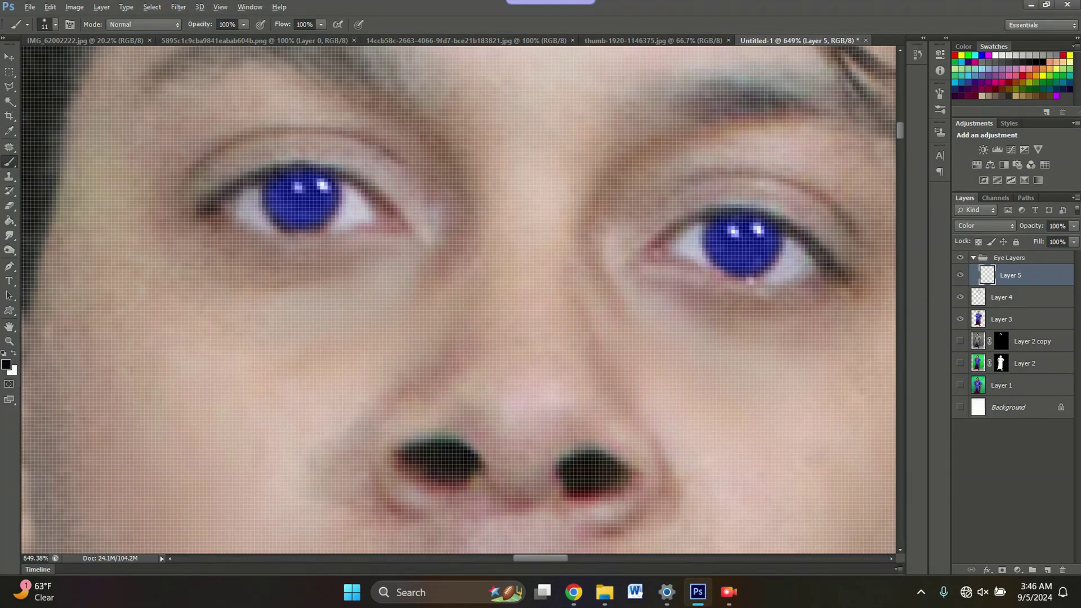
pyautogui.scroll(4, 344, 212)
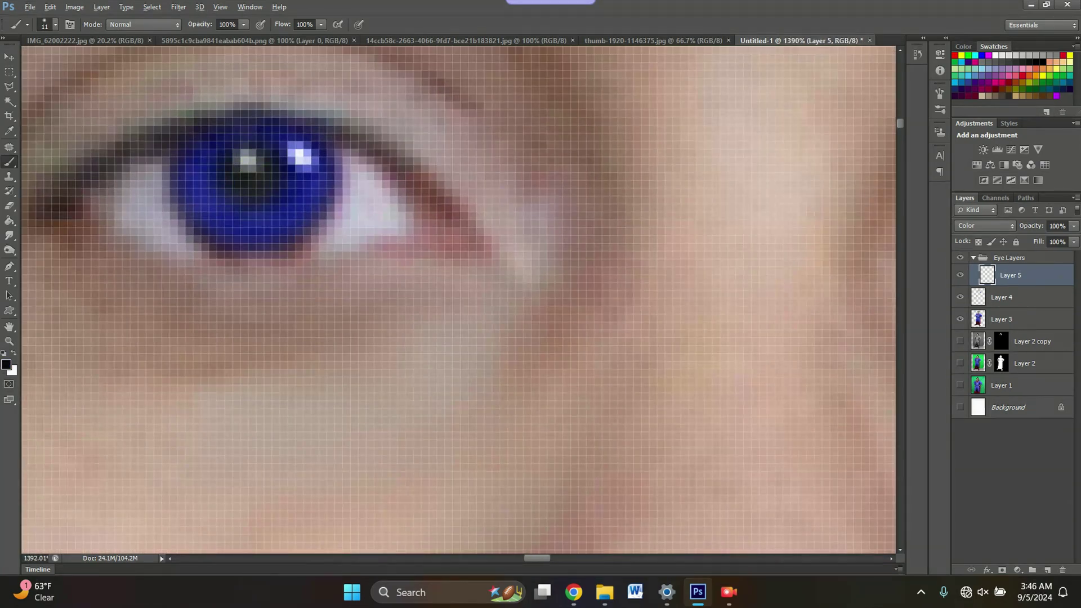
pyautogui.scroll(-5, 459, 299)
pyautogui.scroll(5, 788, 248)
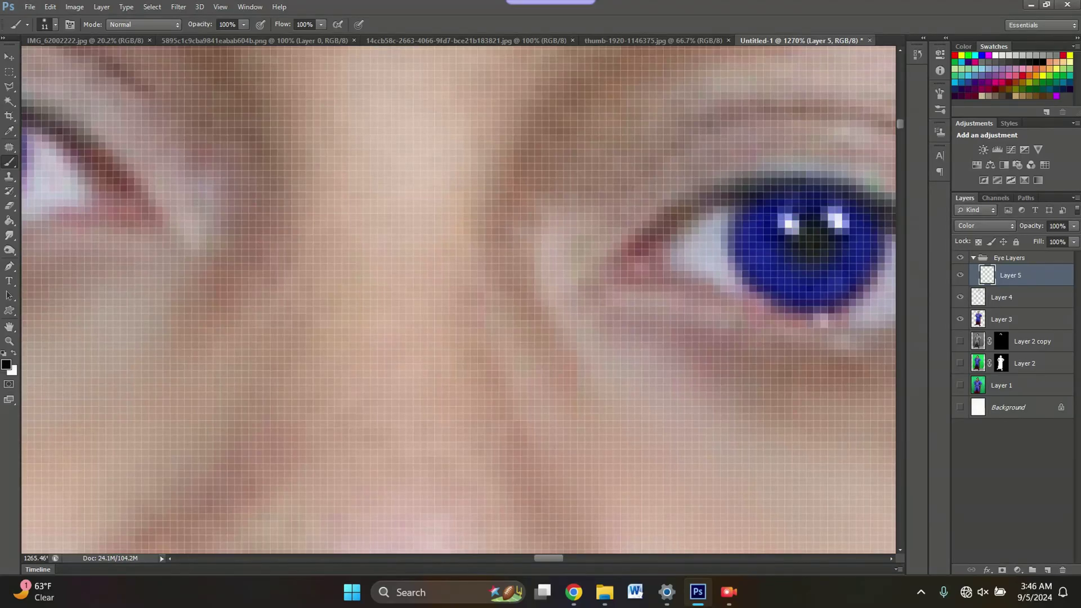
pyautogui.scroll(-7, 459, 298)
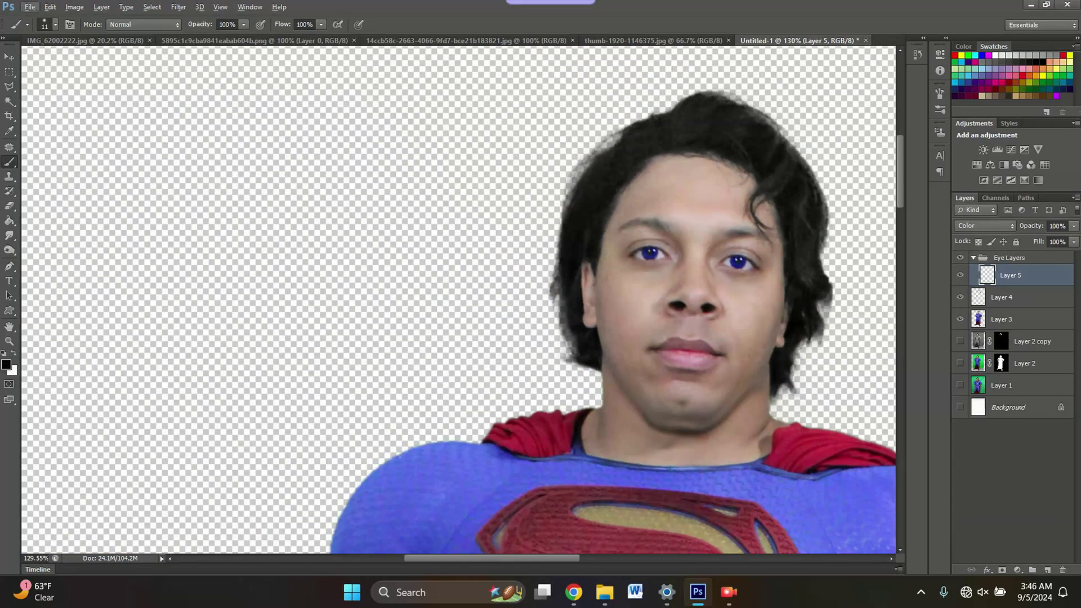
pyautogui.scroll(4, 734, 262)
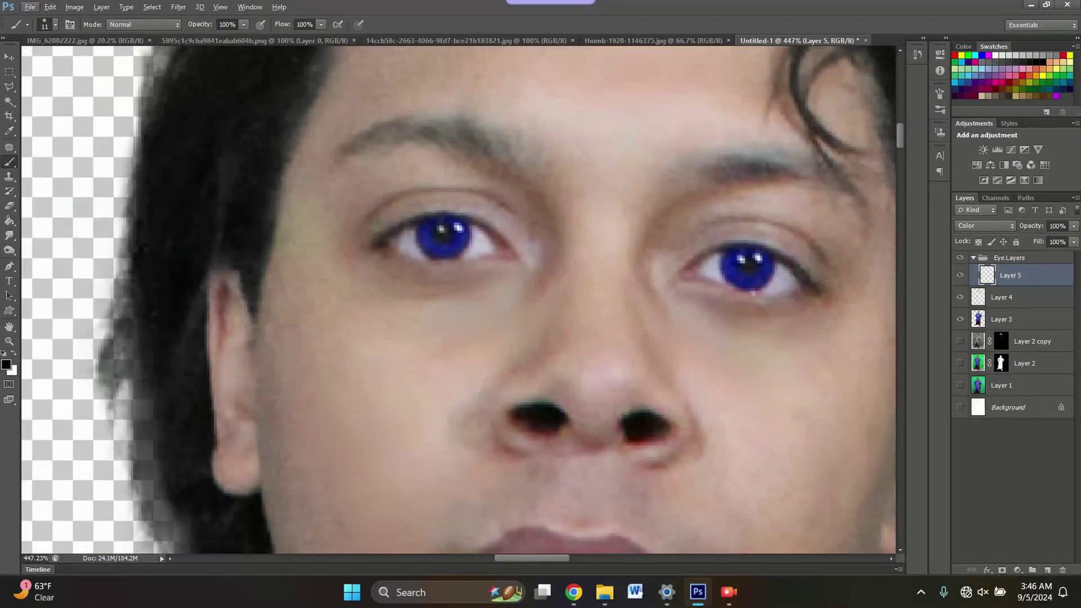
# Select and copy the entire blue iris image in 14ccb58c-2663-4066-9fd7-bce21b183821.jpg
pyautogui.click(30, 7)
pyautogui.click(466, 41)
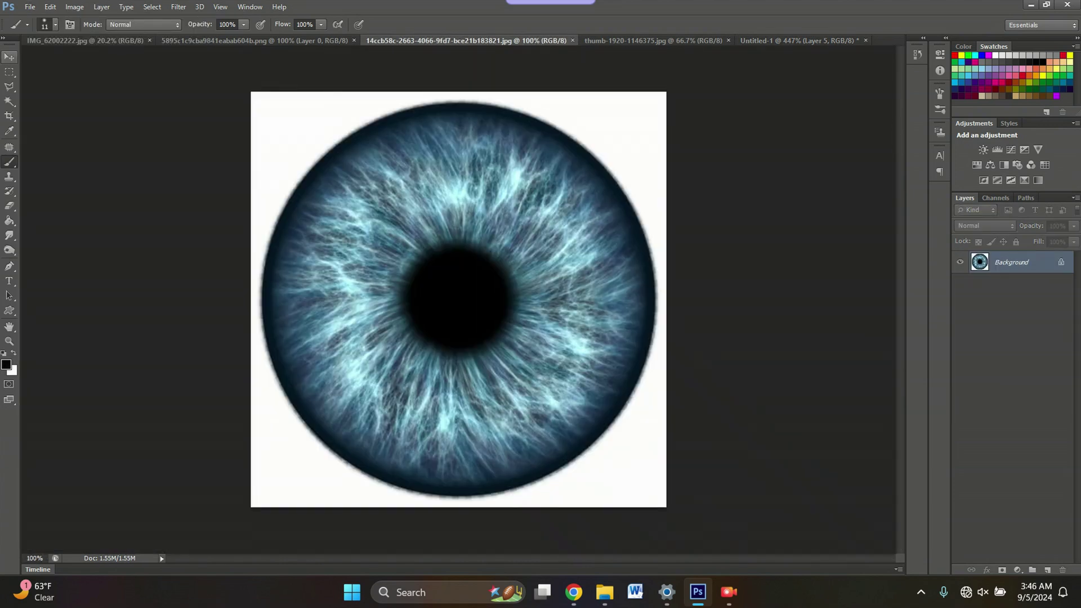
pyautogui.press('m')
pyautogui.hotkey('ctrl', 'a')
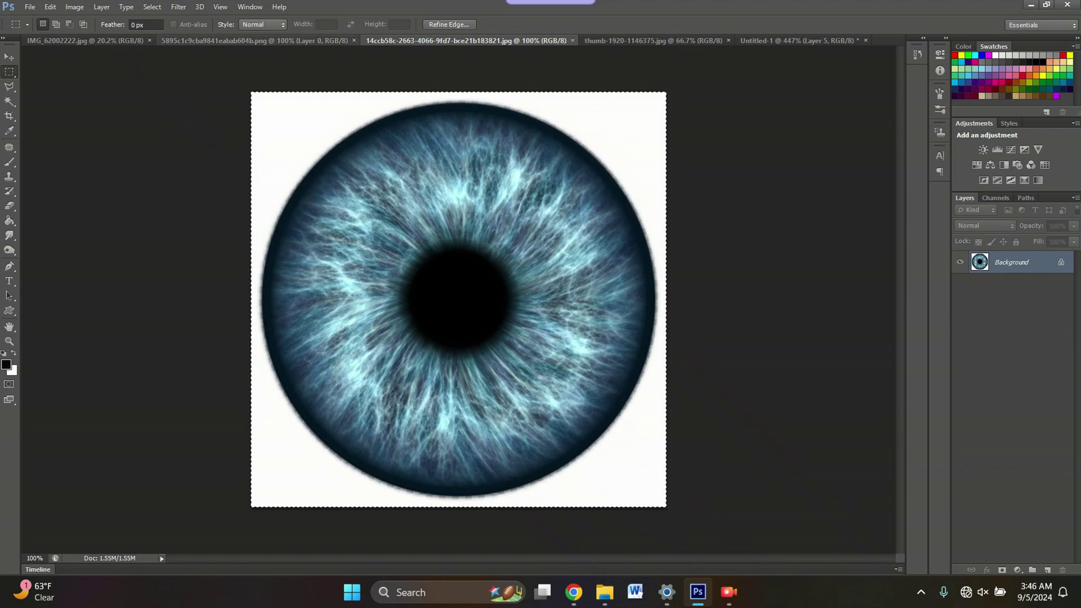
# Close the original green-screen photo IMG_62002222.jpg
pyautogui.click(85, 41)
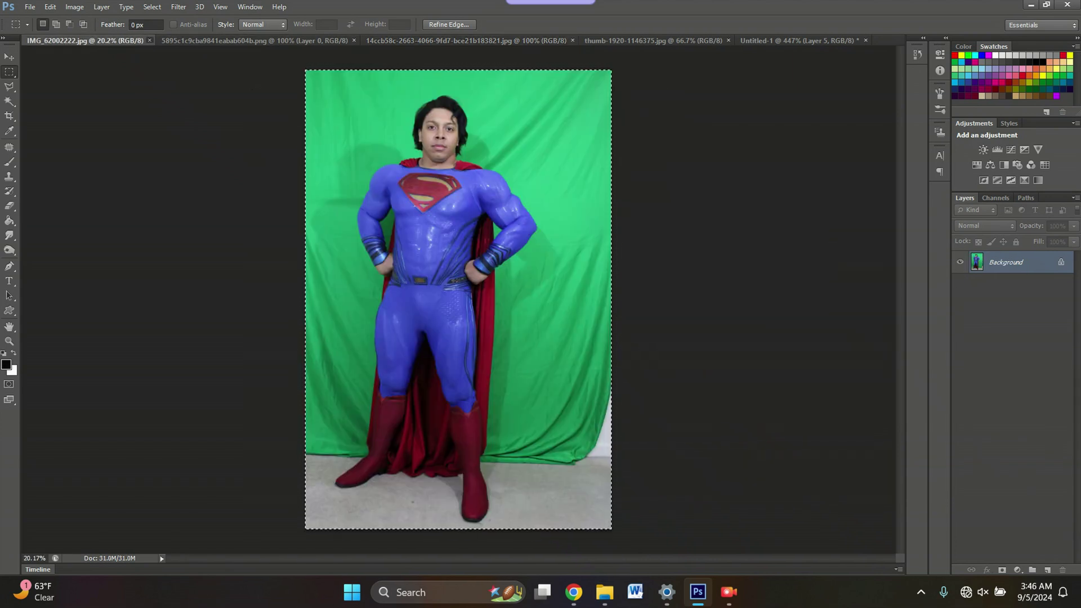
pyautogui.hotkey('ctrl', 'w')
pyautogui.hotkey('ctrl', 'w')
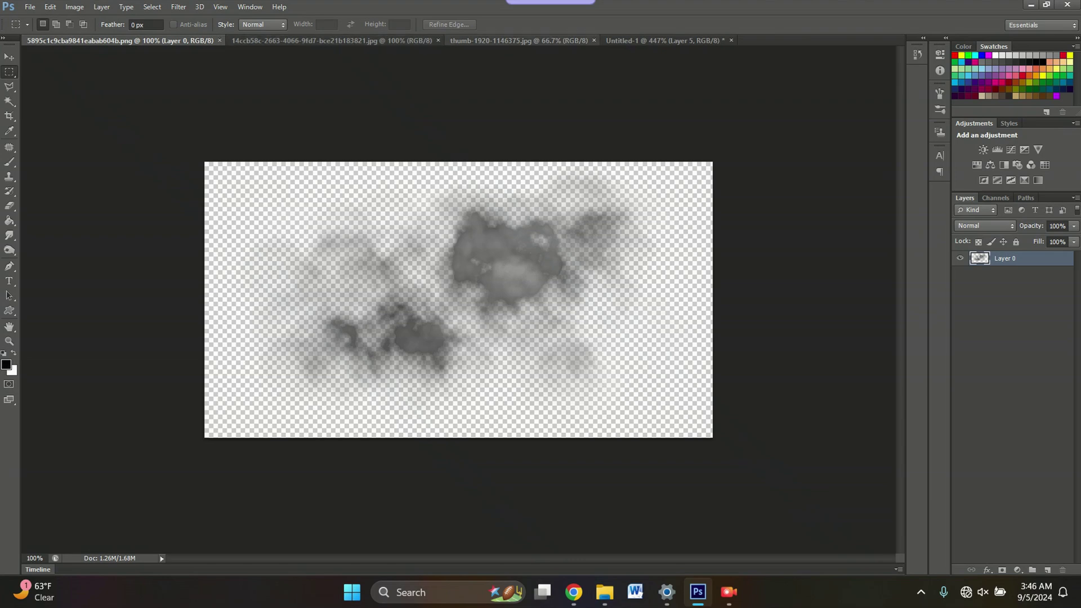
# Paste the iris image into Untitled-1 above Layer 5 in the Eye Layers group, and show the white Background layer
pyautogui.click(664, 40)
pyautogui.hotkey('ctrl', 'v')
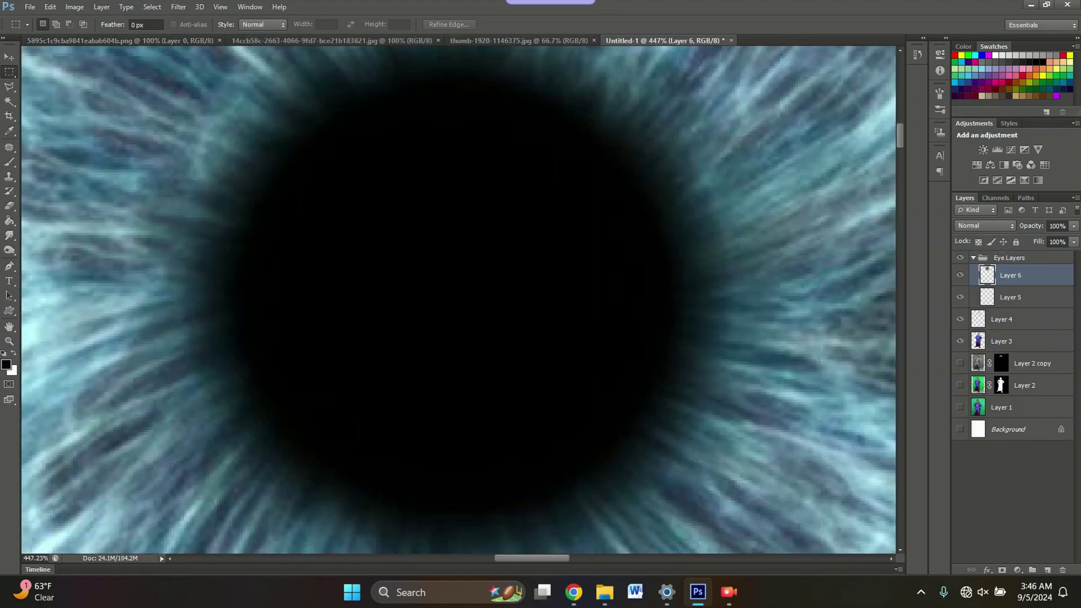
pyautogui.scroll(-10, 455, 157)
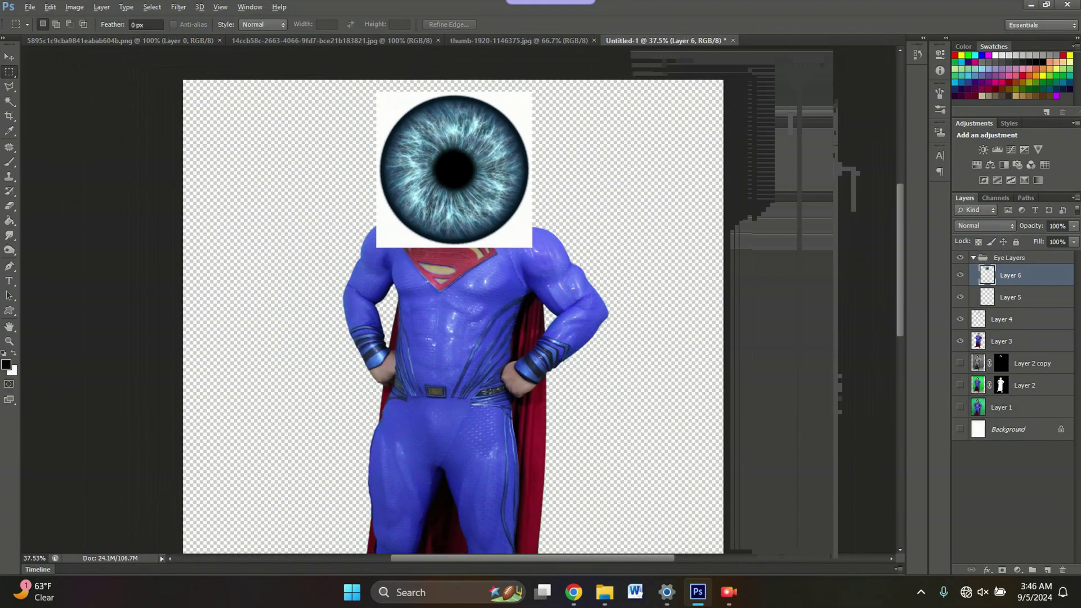
pyautogui.click(959, 429)
pyautogui.scroll(7, 456, 102)
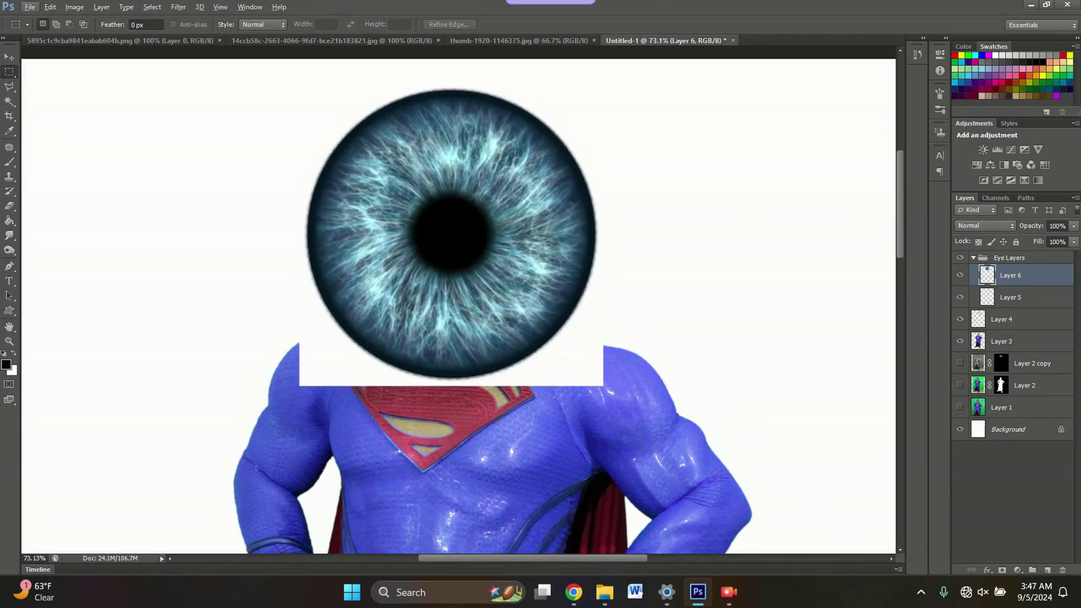
# Move the pasted iris image down off the face onto the figure's torso
pyautogui.click(9, 57)
pyautogui.moveTo(451, 233); pyautogui.dragTo(494, 386)
pyautogui.scroll(-3, 499, 269)
pyautogui.moveTo(450, 245); pyautogui.dragTo(450, 332)
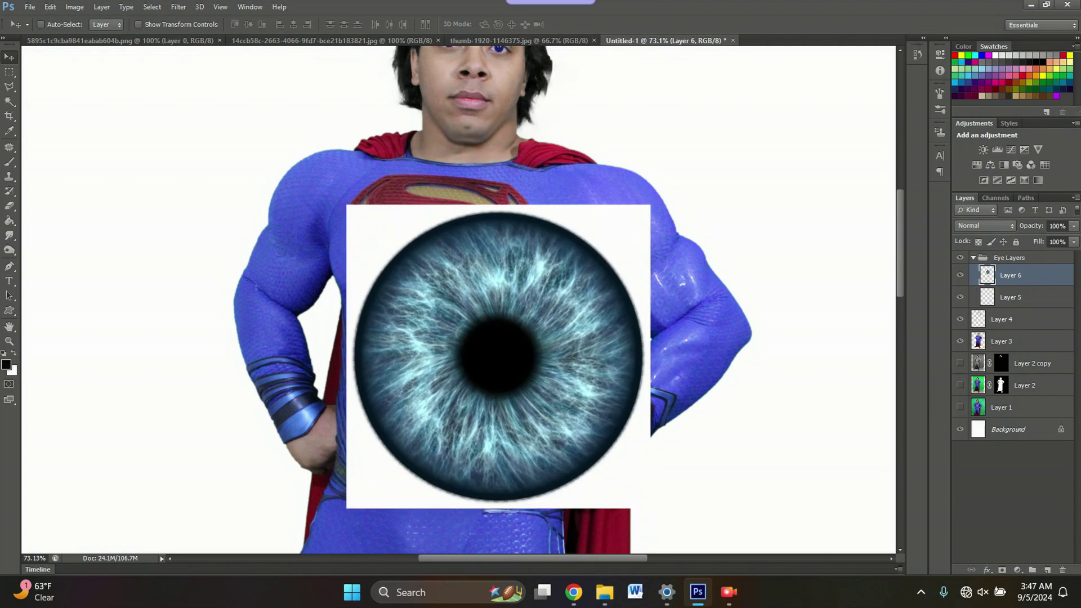
# Select the white area around the iris with the Magic Wand at tolerance 100, and invert the selection to the iris
pyautogui.click(9, 102)
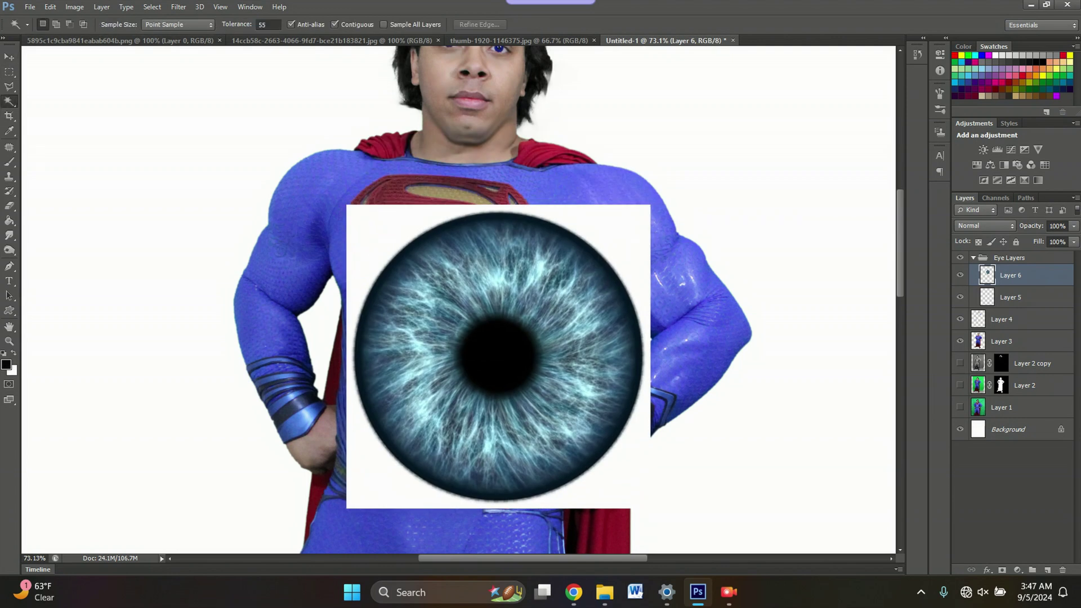
pyautogui.click(266, 25)
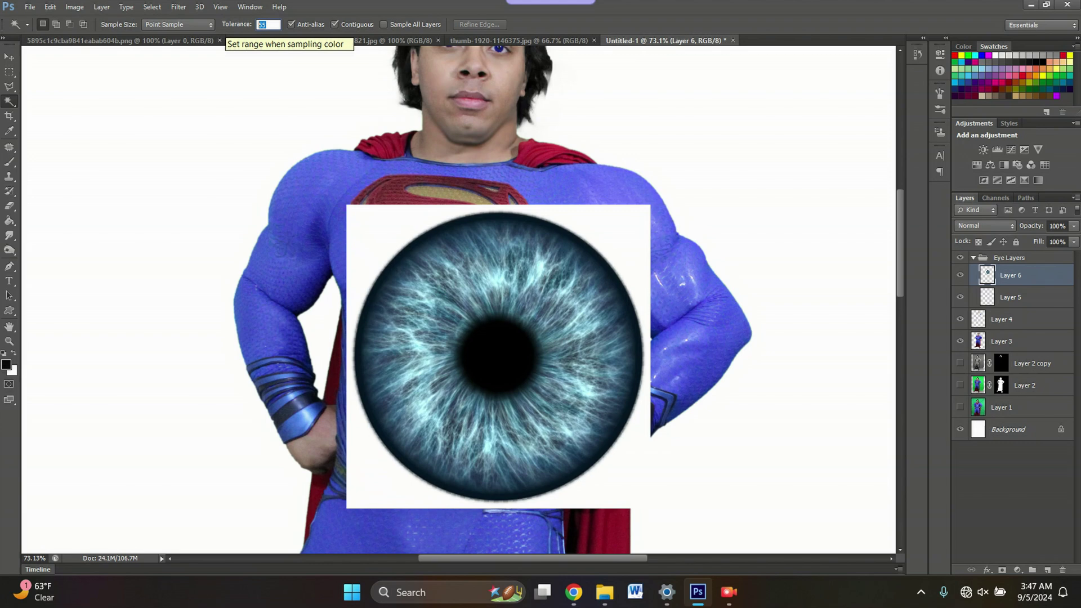
pyautogui.write('100')
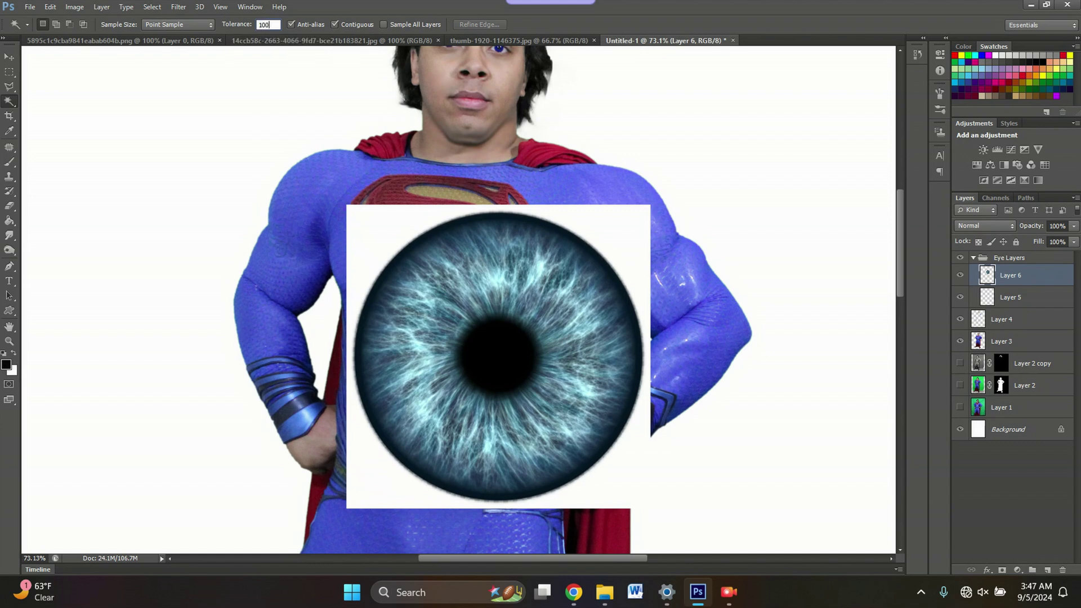
pyautogui.press('Return')
pyautogui.click(394, 228)
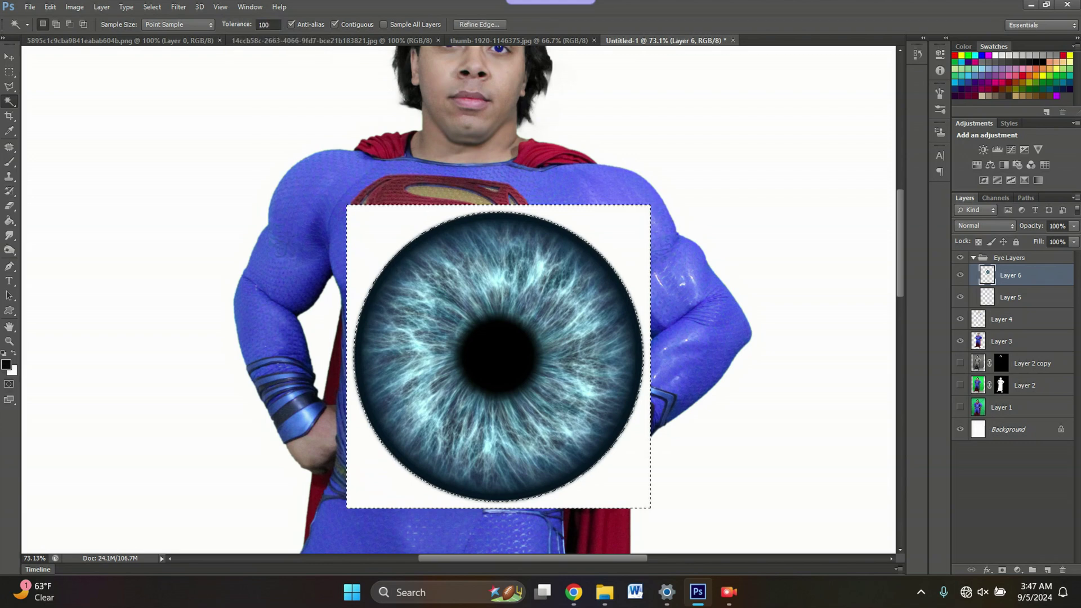
pyautogui.scroll(18, 437, 226)
pyautogui.scroll(3, 384, 223)
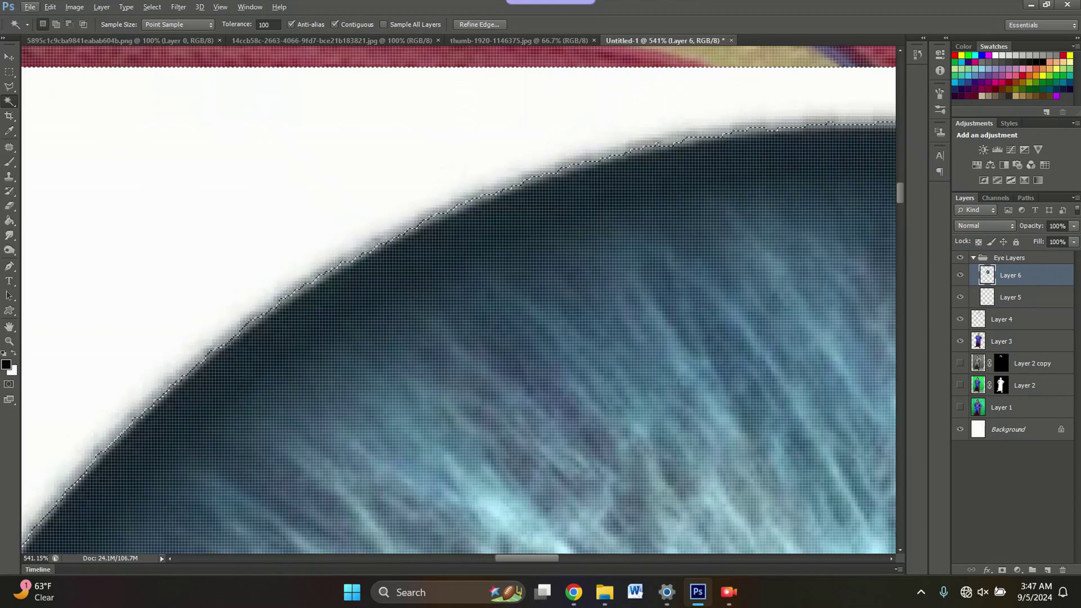
pyautogui.scroll(-12, 394, 225)
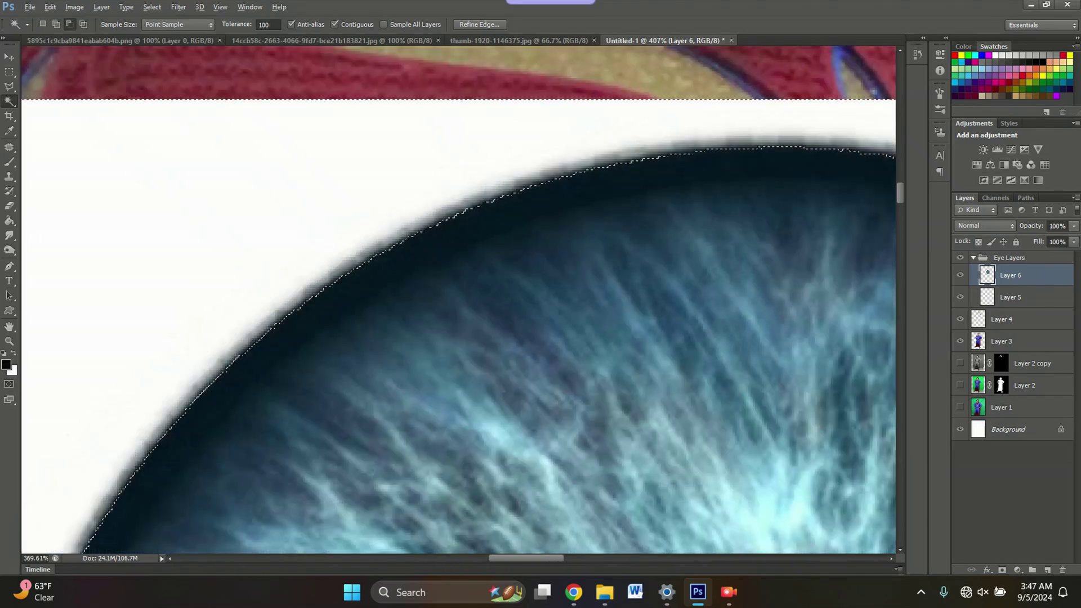
pyautogui.scroll(-8, 523, 111)
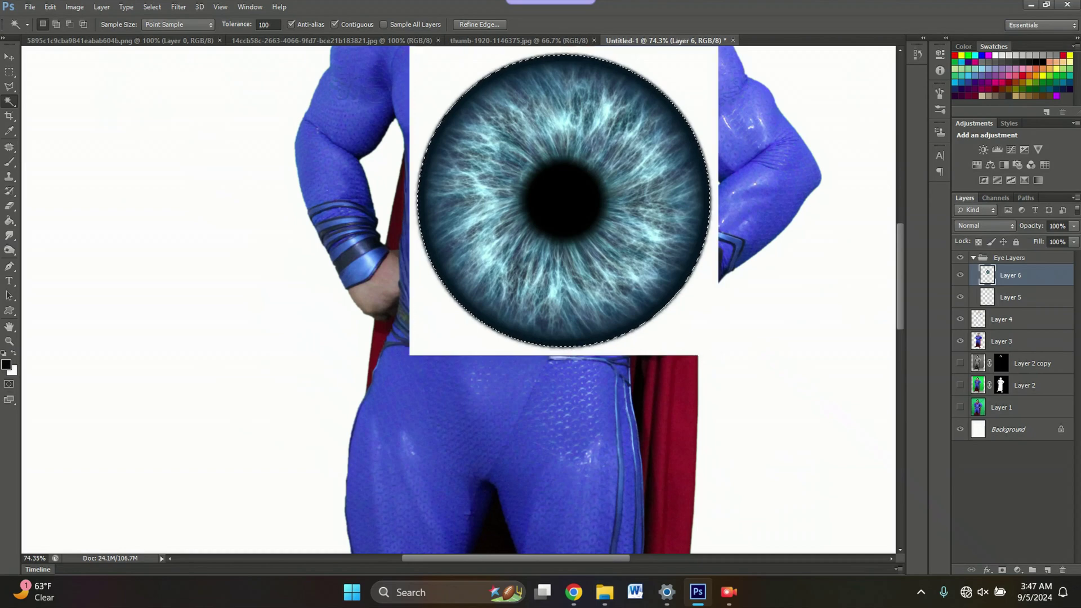
pyautogui.scroll(-2, 459, 298)
pyautogui.scroll(1, 458, 299)
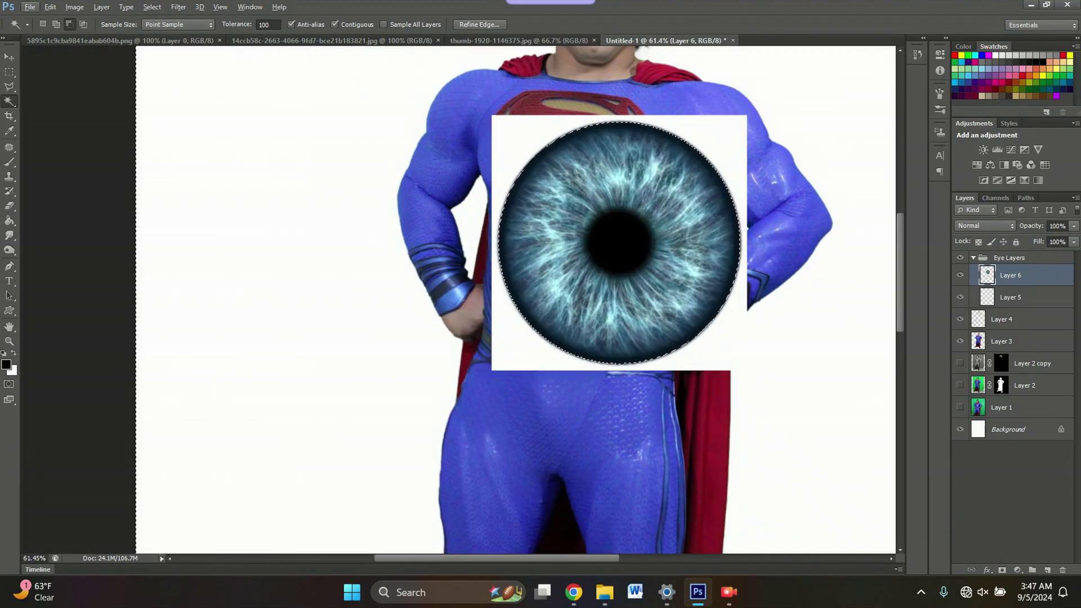
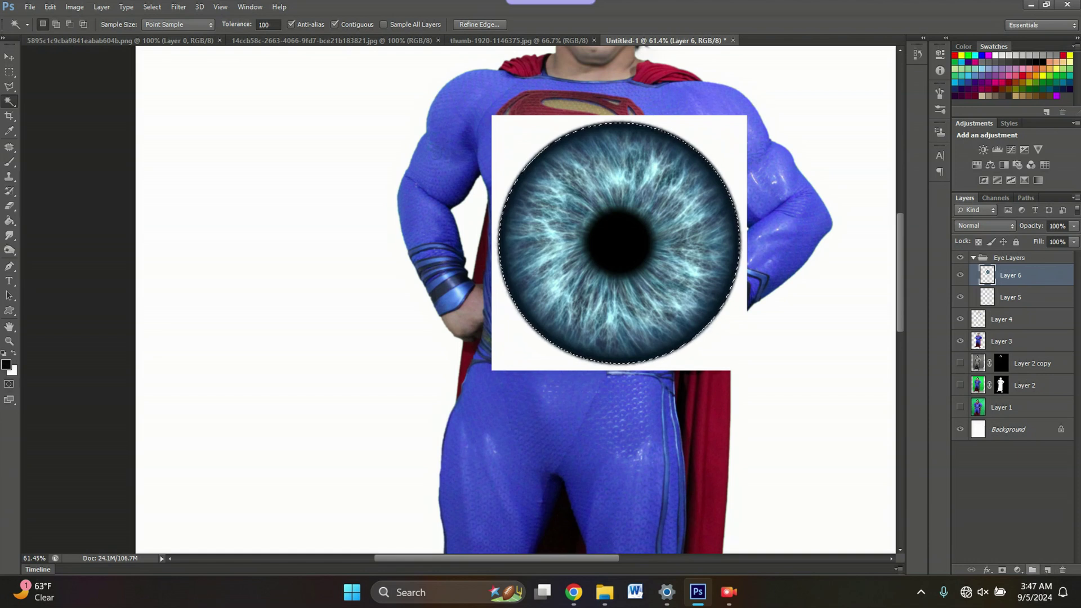
# Mask Layer 6 to the selected iris with a 1.1 px feather, and apply the layer mask
pyautogui.click(1002, 570)
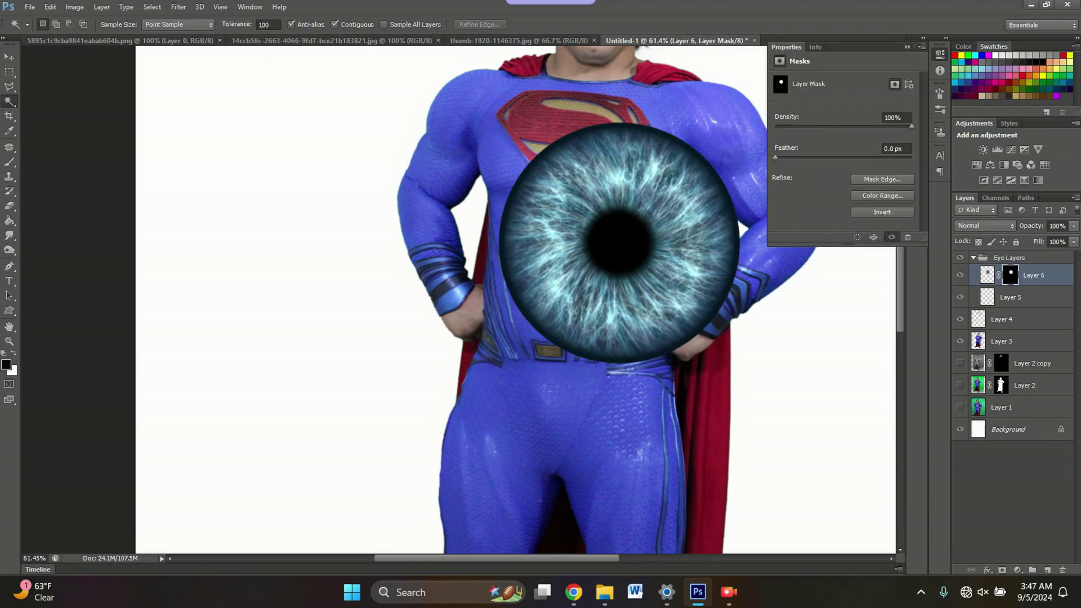
pyautogui.moveTo(775, 158); pyautogui.dragTo(783, 158)
pyautogui.press('Return')
pyautogui.press('v')
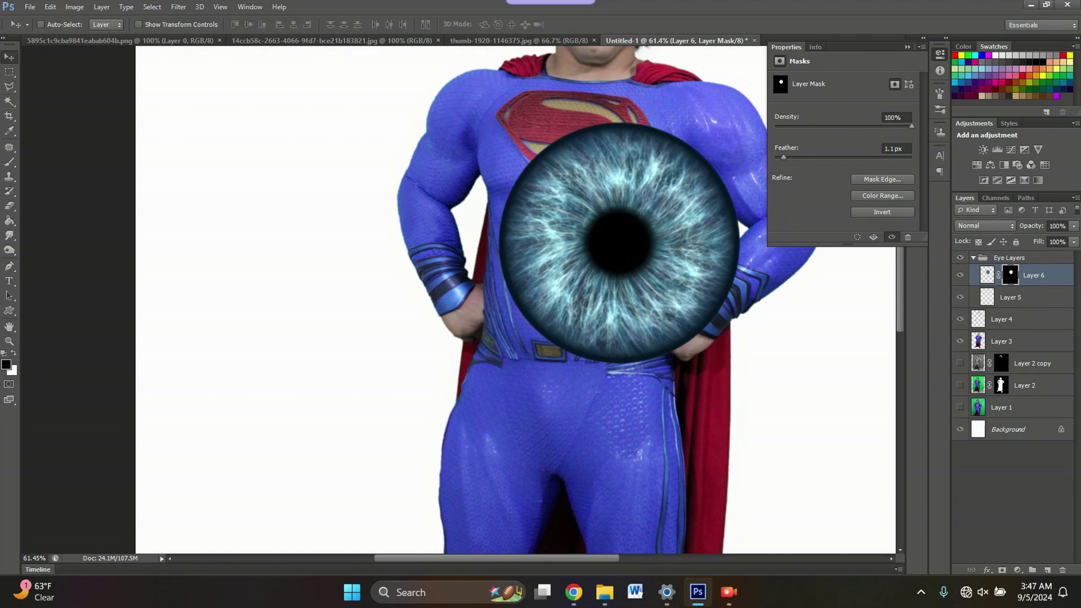
pyautogui.click(908, 47)
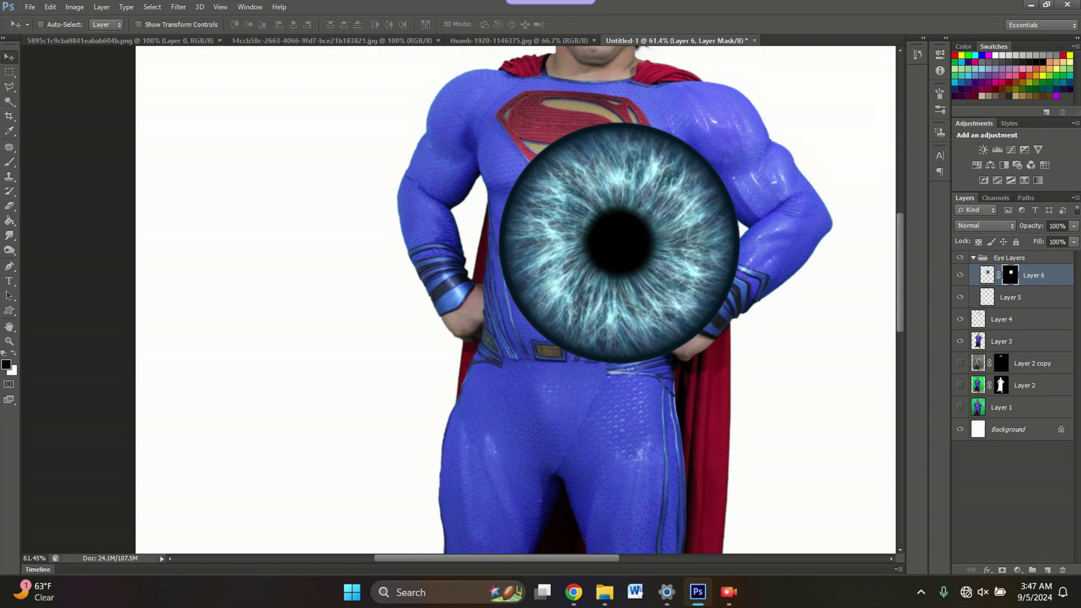
pyautogui.rightClick(1010, 274)
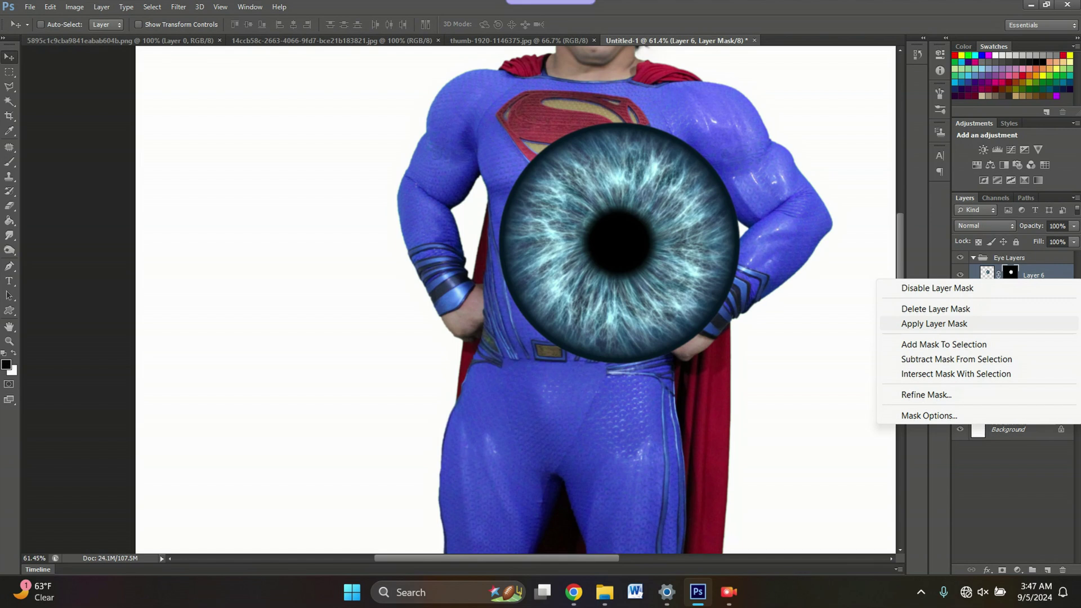
pyautogui.click(933, 323)
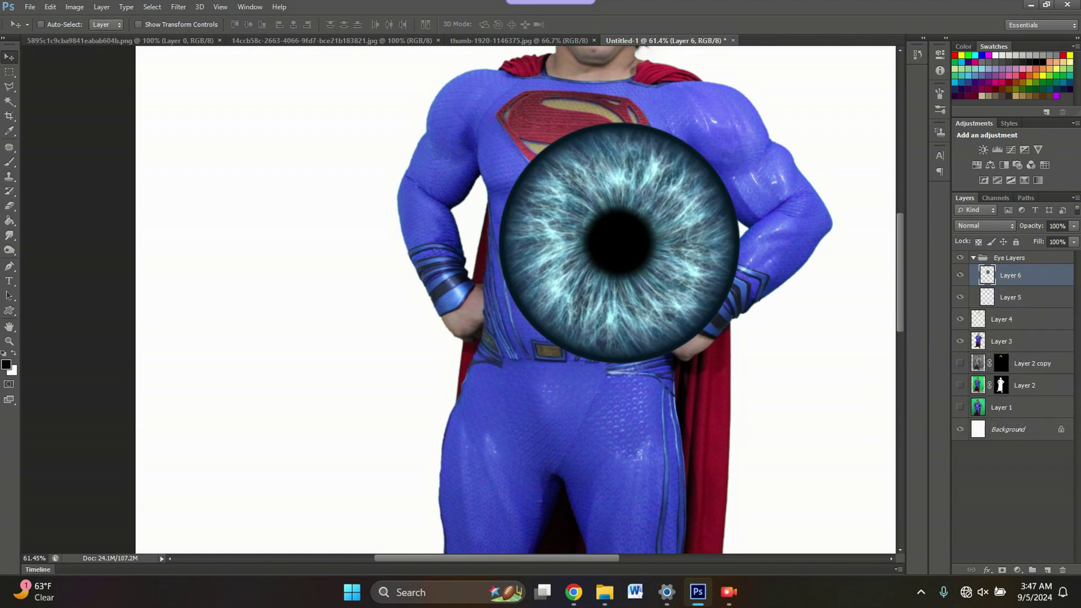
# Move the iris to the side of the torso and scale it proportionally to about 4.28%
pyautogui.moveTo(620, 242); pyautogui.dragTo(459, 242)
pyautogui.hotkey('ctrl', 't')
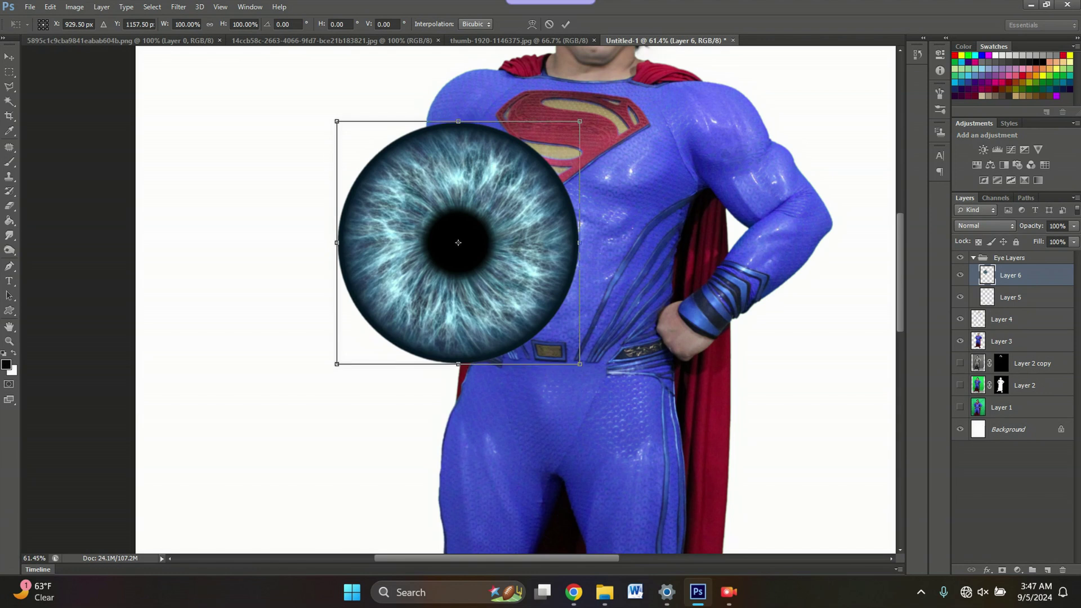
pyautogui.moveTo(337, 121); pyautogui.dragTo(568, 353)
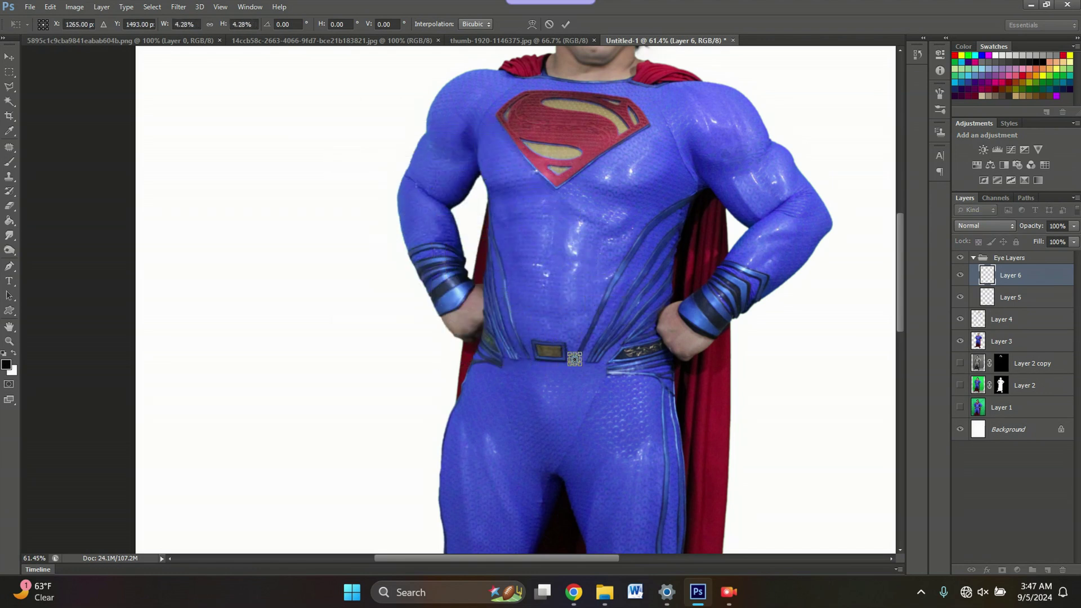
pyautogui.press('v')
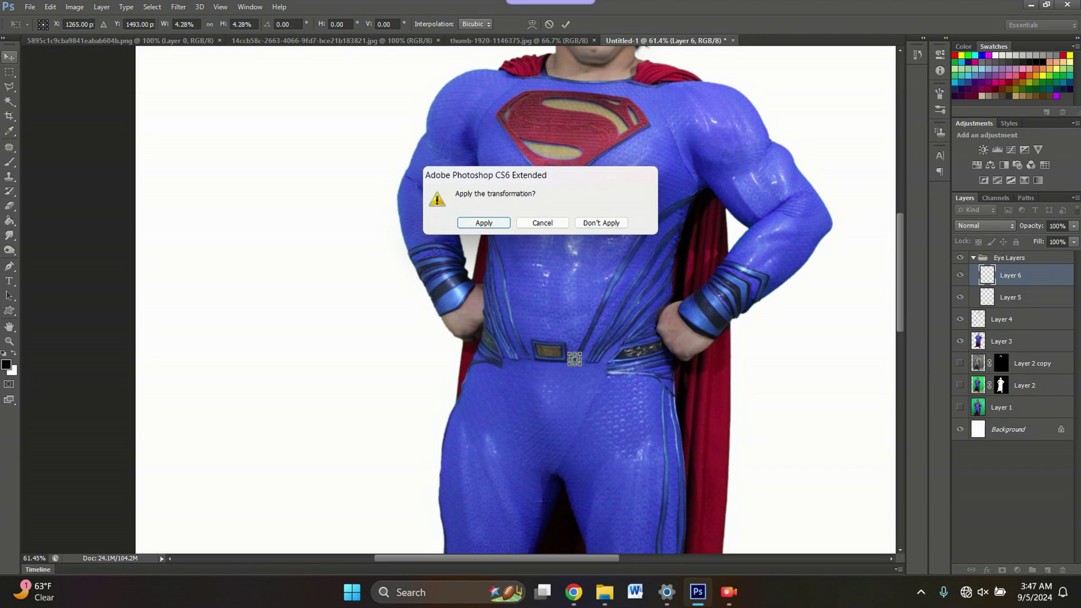
pyautogui.press('Return')
# Apply the iris scaling and move the iris up from the torso to beside the outer corner of the figure's left eye
pyautogui.moveTo(574, 359); pyautogui.dragTo(669, 79)
pyautogui.scroll(3, 669, 79)
pyautogui.scroll(5, 611, 135)
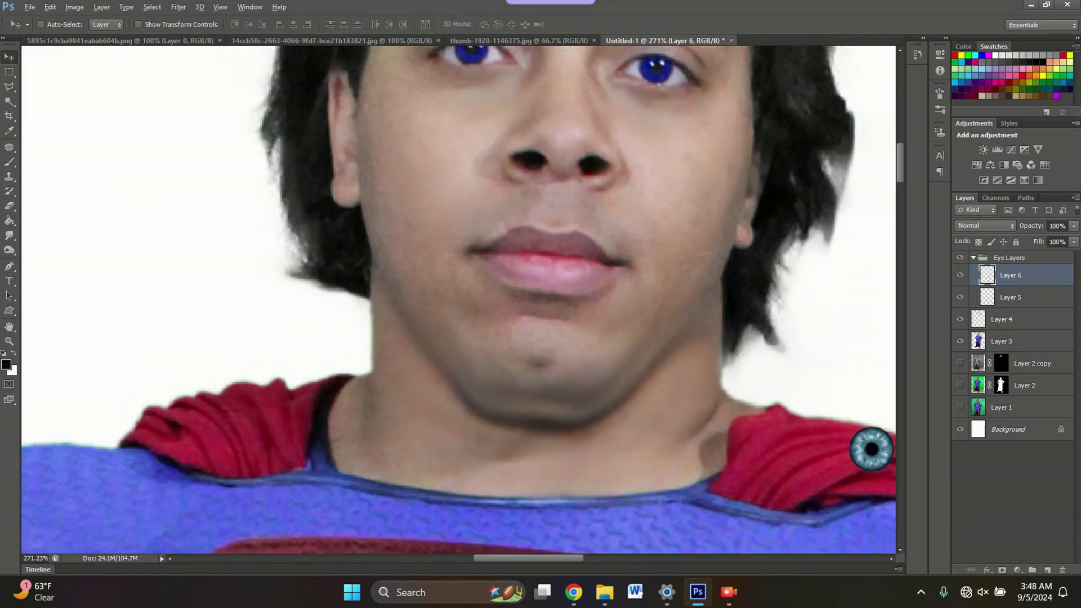
pyautogui.moveTo(873, 446); pyautogui.dragTo(782, 76)
pyautogui.scroll(3, 782, 76)
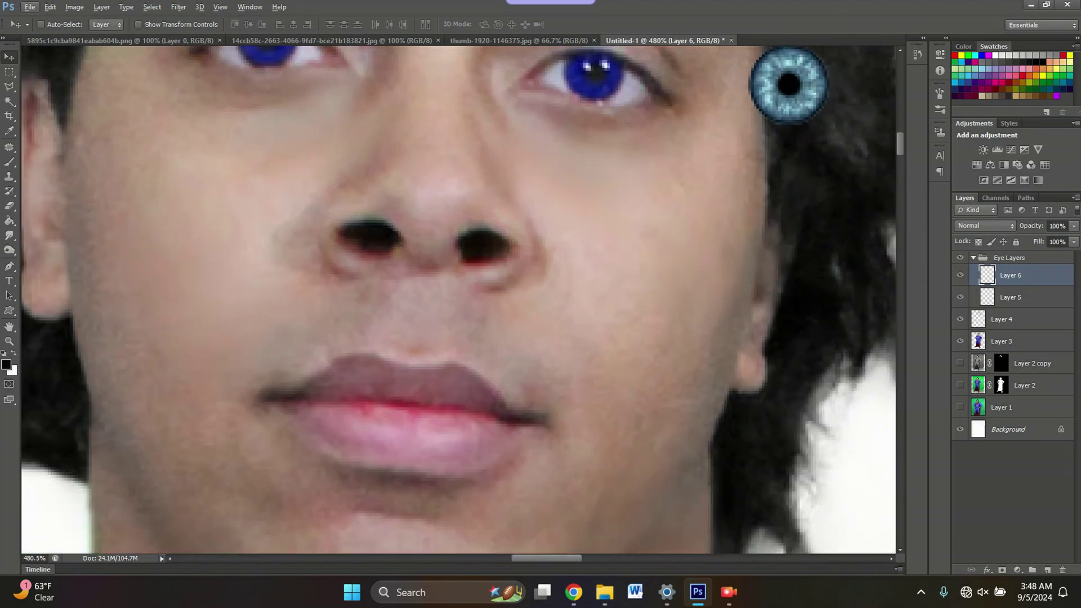
pyautogui.scroll(5, 782, 76)
pyautogui.scroll(5, 290, 194)
pyautogui.scroll(-15, 737, 271)
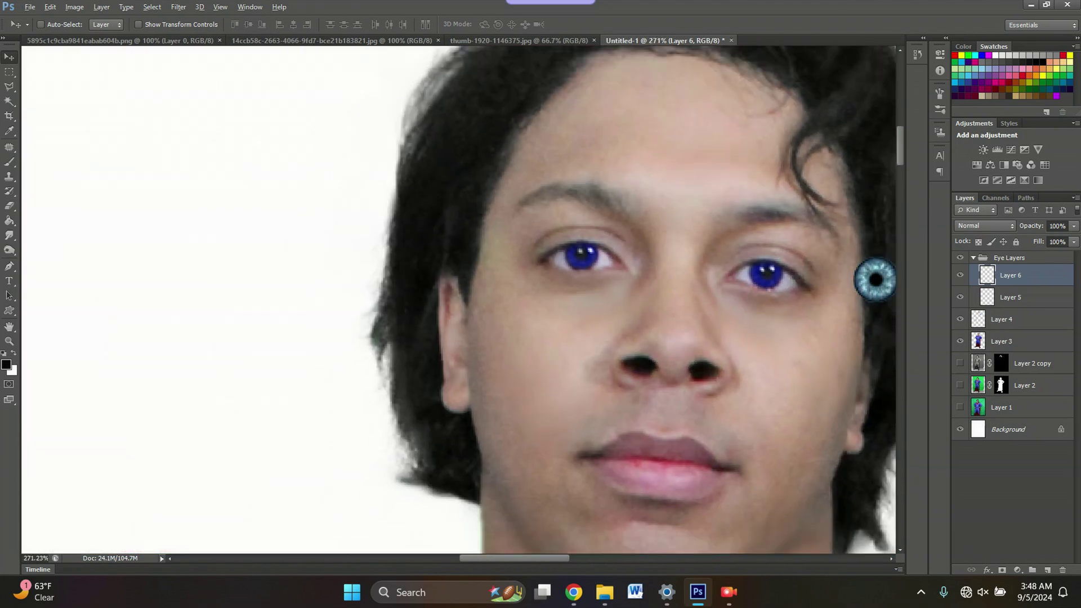
pyautogui.scroll(9, 847, 266)
pyautogui.scroll(1, 813, 281)
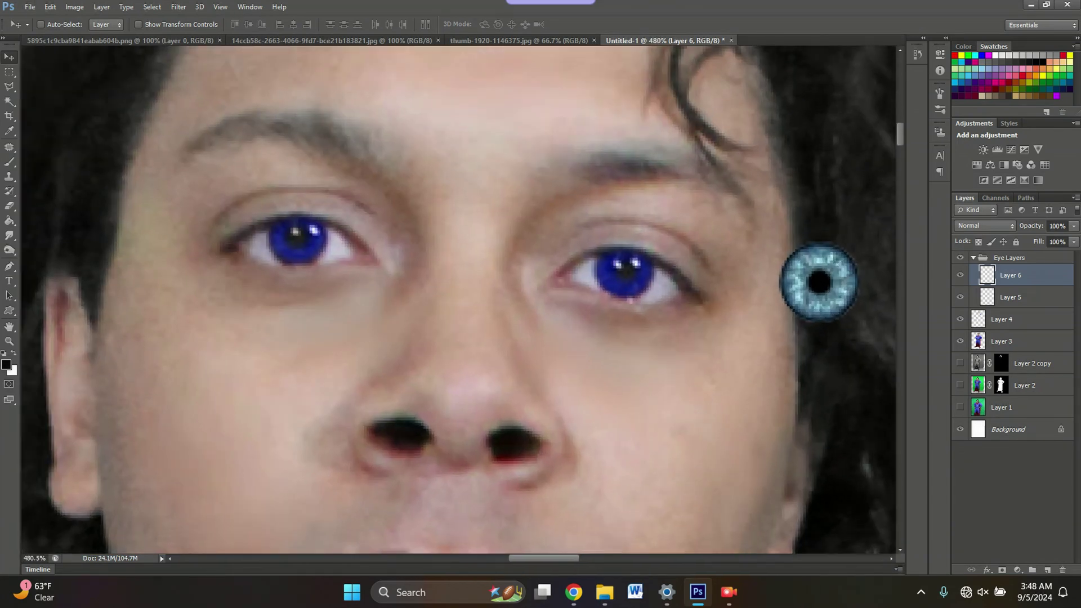
pyautogui.moveTo(819, 282); pyautogui.dragTo(764, 249)
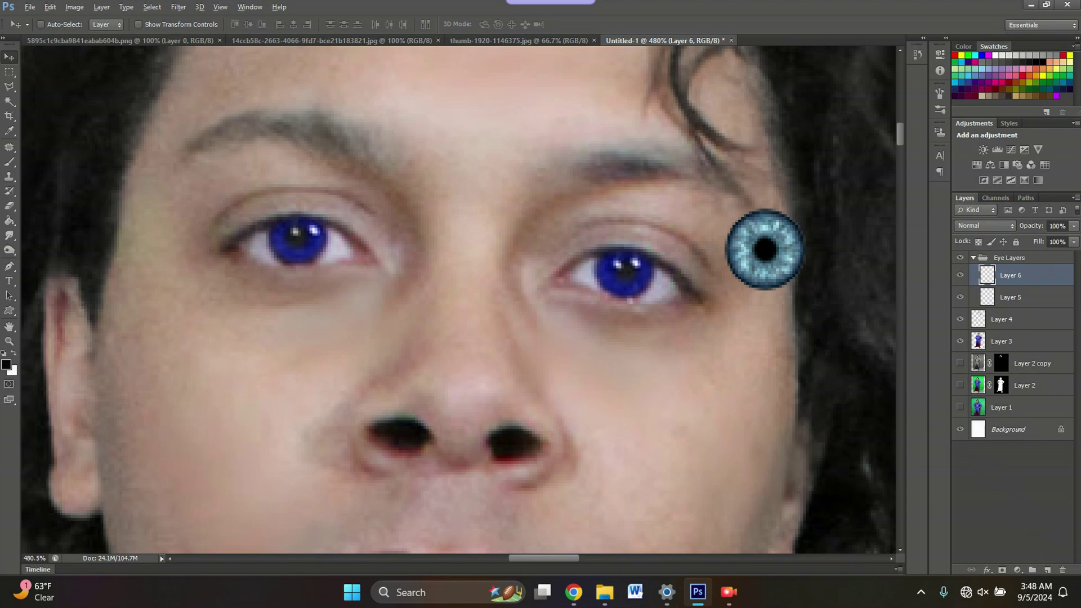
pyautogui.hotkey('ctrl', 't')
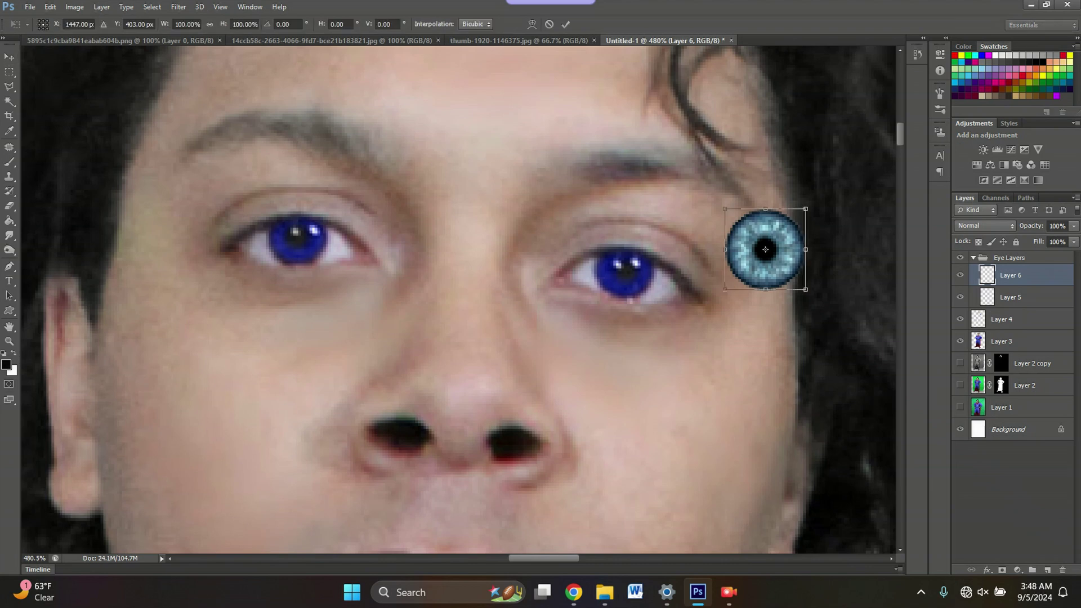
pyautogui.press('Return')
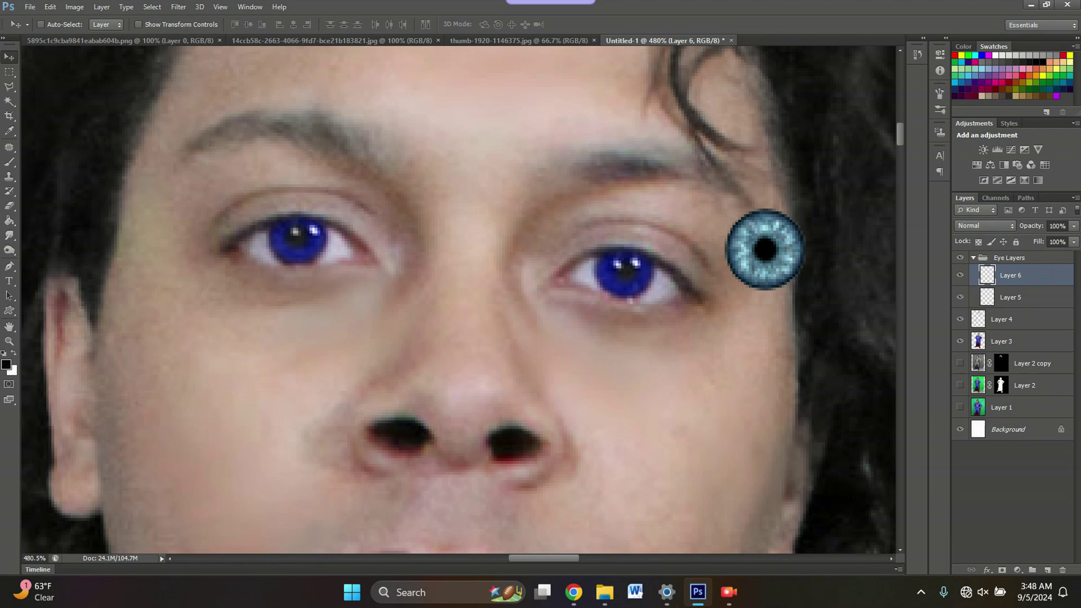
# Duplicate the iris onto the figure's right eye, scale the copy proportionally to 70%, and center it over the painted iris
pyautogui.keyDown('alt'); pyautogui.moveTo(774, 243); pyautogui.dragTo(325, 217); pyautogui.keyUp('alt')
pyautogui.hotkey('ctrl', 't')
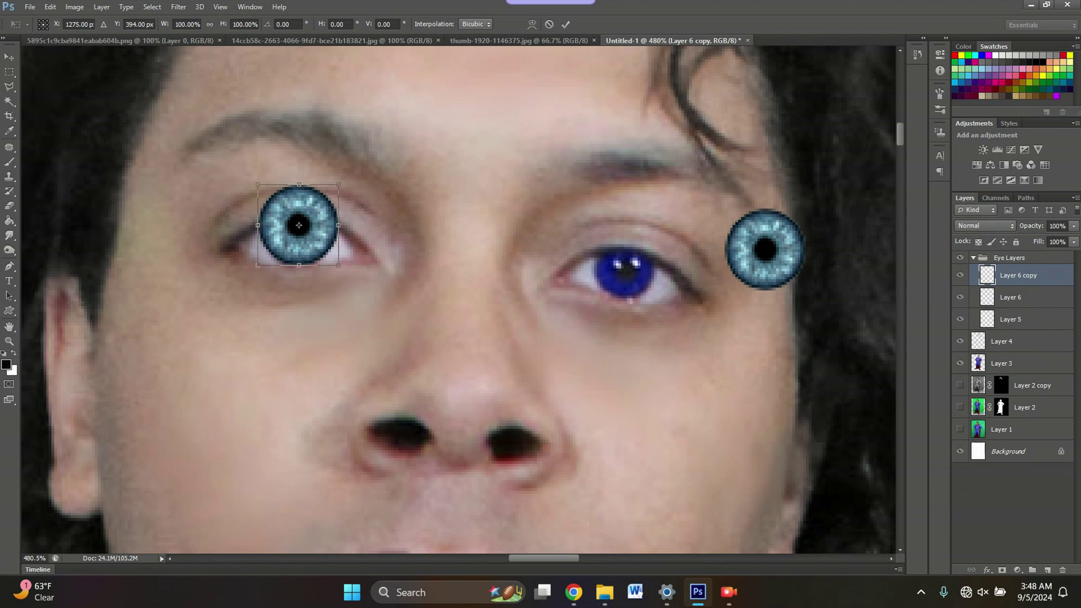
pyautogui.keyDown('shift'); pyautogui.moveTo(257, 184); pyautogui.dragTo(282, 208); pyautogui.keyUp('shift')
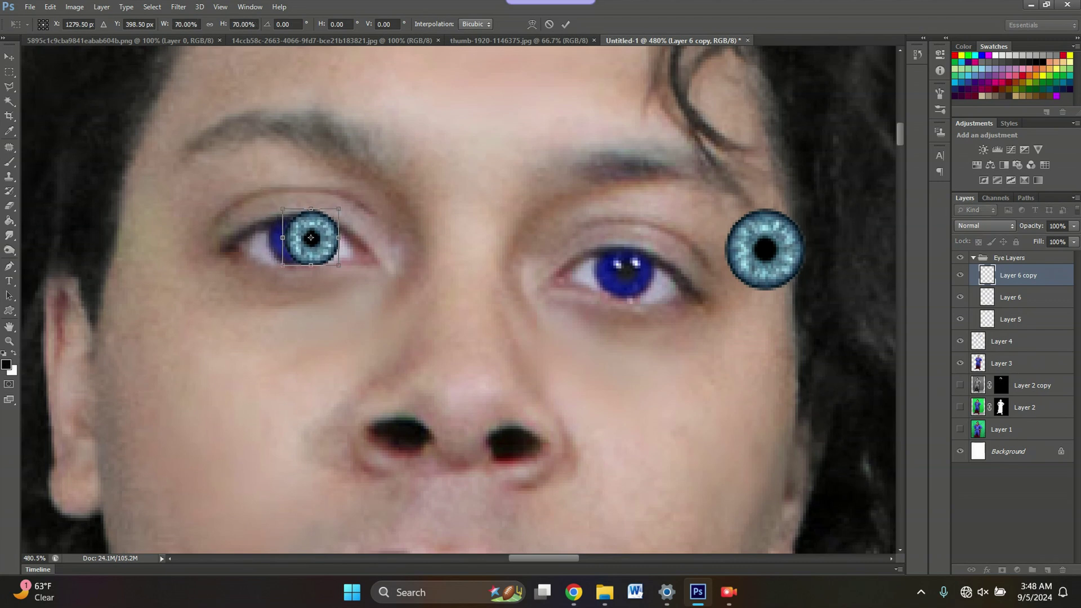
pyautogui.press('v')
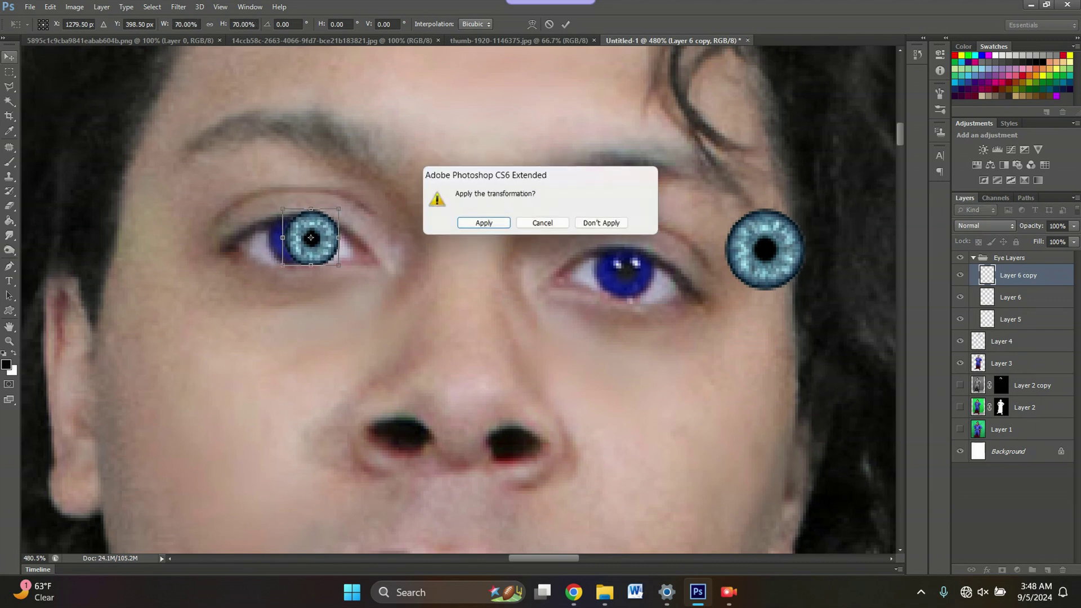
pyautogui.press('Return')
pyautogui.moveTo(311, 237); pyautogui.dragTo(297, 237)
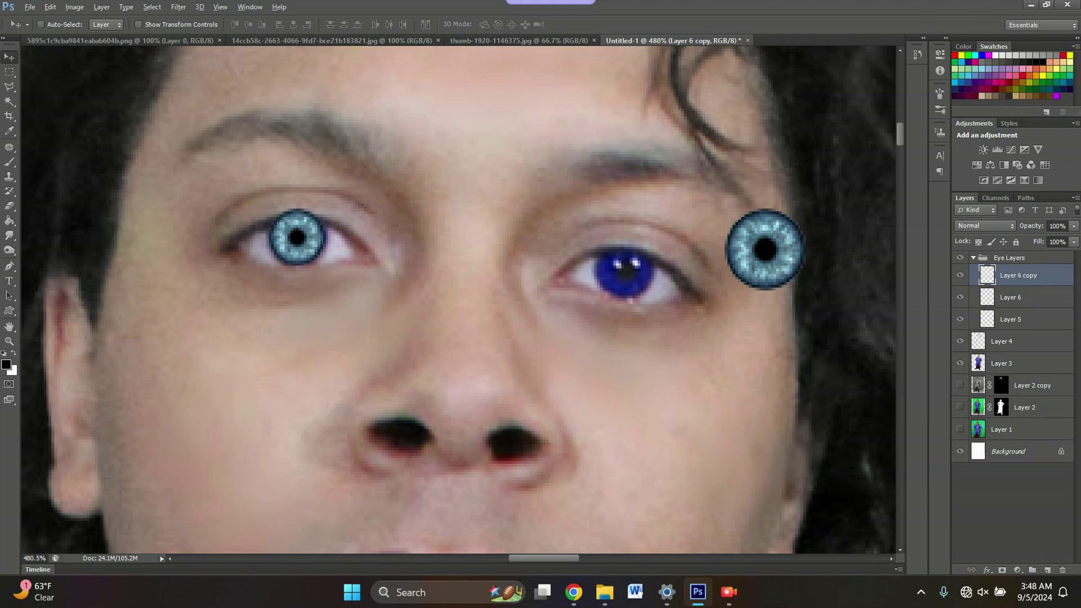
# Duplicate the fitted iris onto the figure's left eye, align it over the painted iris, and hide the original Layer 6
pyautogui.moveTo(301, 214); pyautogui.dragTo(629, 246)
pyautogui.click(1022, 319)
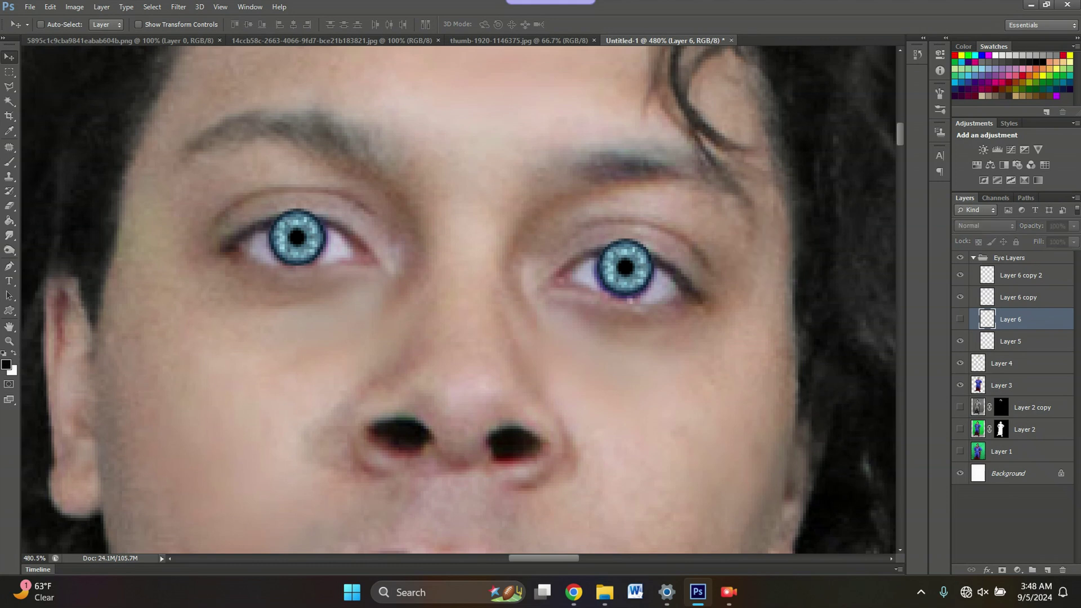
pyautogui.click(1022, 275)
pyautogui.moveTo(635, 249); pyautogui.dragTo(632, 255)
pyautogui.press('Up')
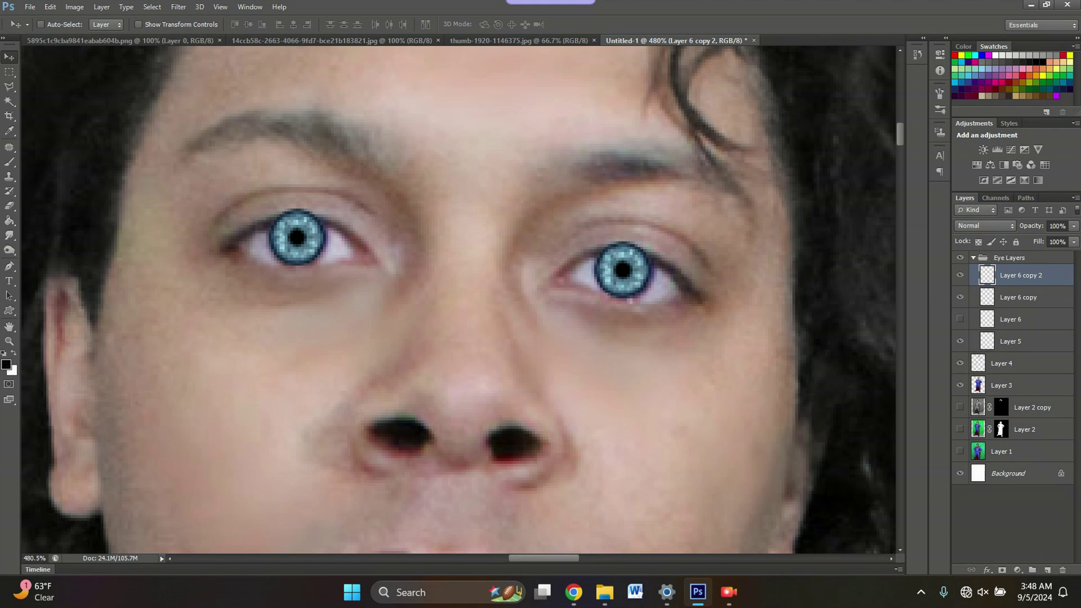
# Try the Lighten and Lighter Color blend modes on the Eye Layers group, and lower the group's opacity to 50%
pyautogui.keyDown('shift'); pyautogui.click(1019, 298); pyautogui.keyUp('shift')
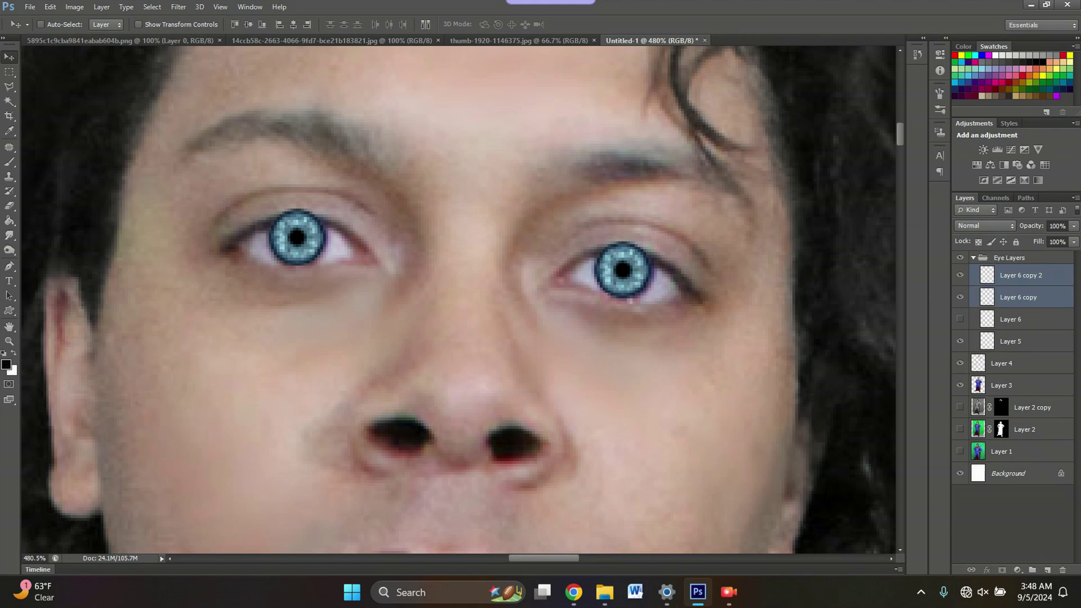
pyautogui.click(1009, 258)
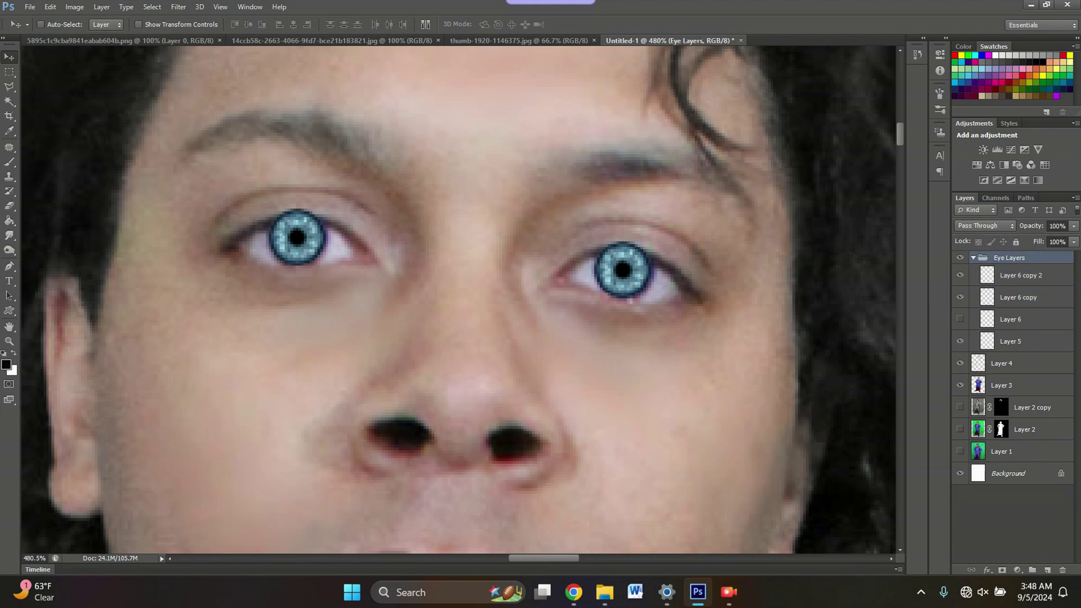
pyautogui.click(959, 258)
pyautogui.click(960, 258)
pyautogui.click(984, 226)
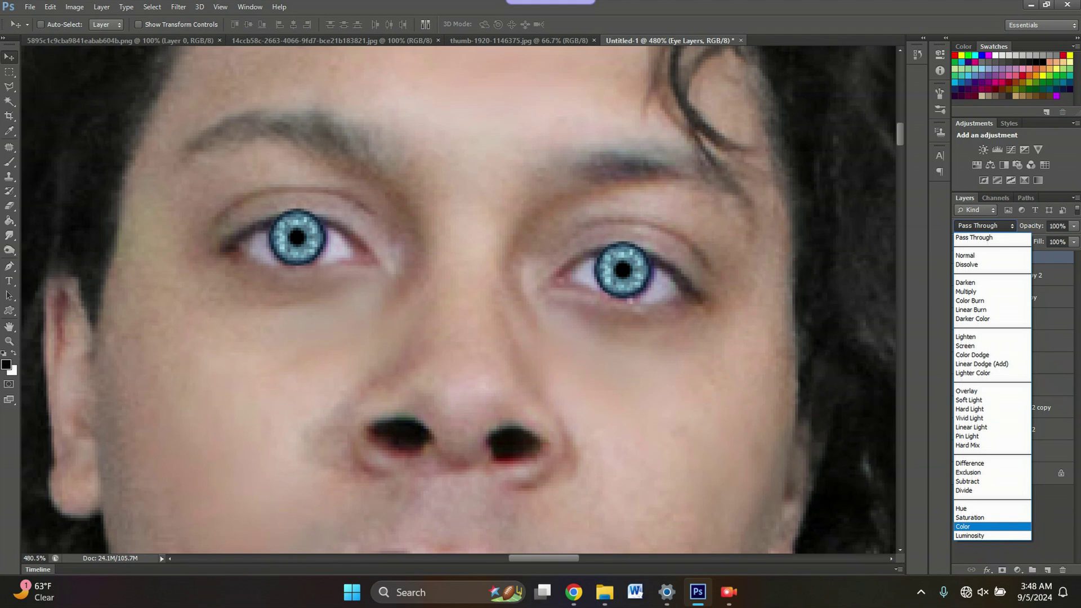
pyautogui.click(966, 337)
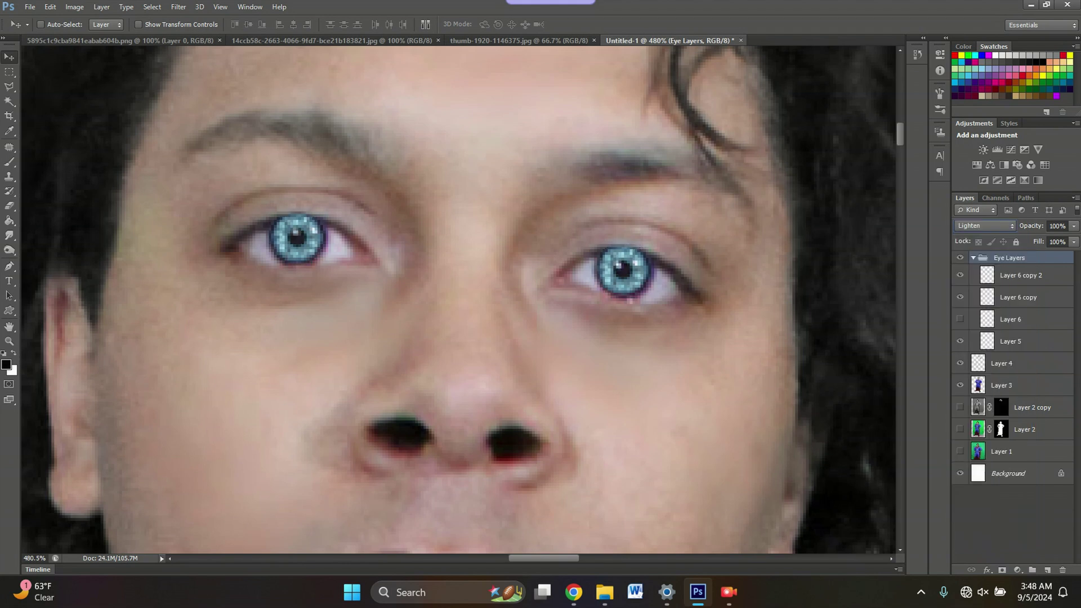
pyautogui.click(985, 225)
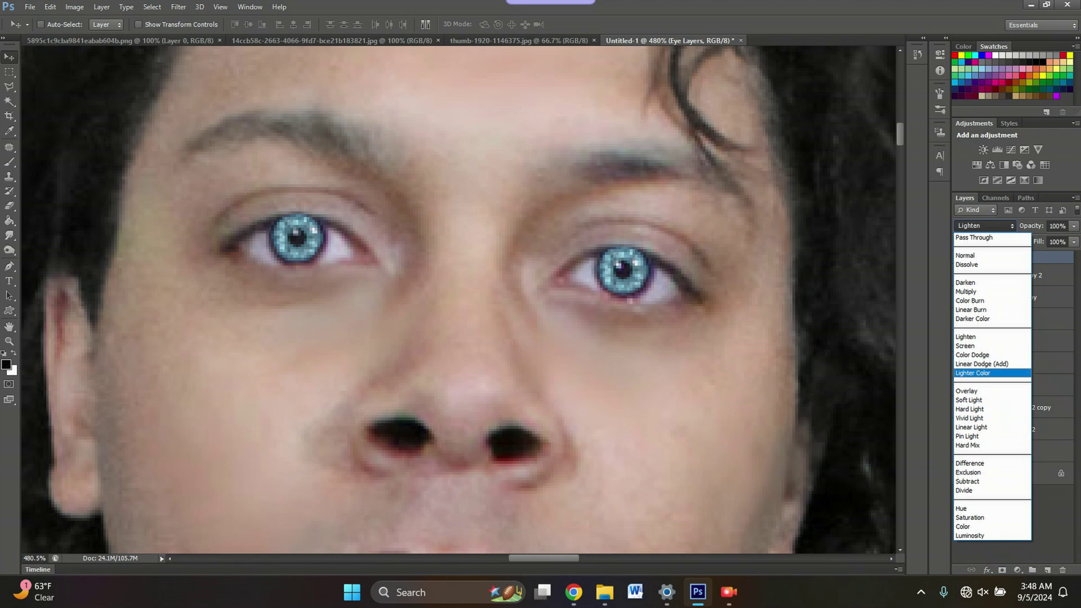
pyautogui.click(972, 373)
pyautogui.click(984, 225)
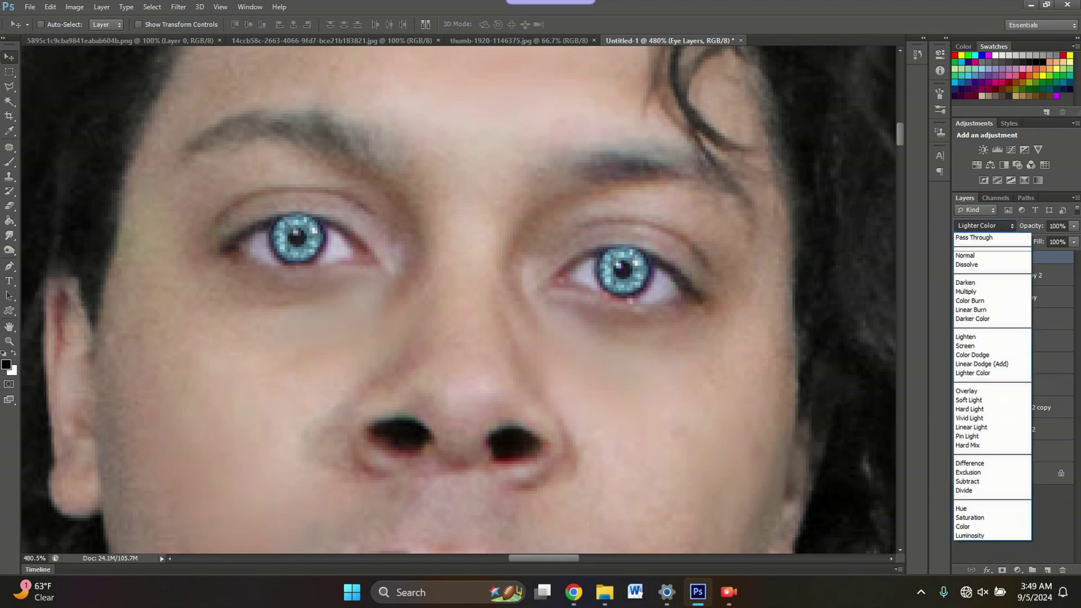
pyautogui.click(965, 336)
pyautogui.click(1074, 226)
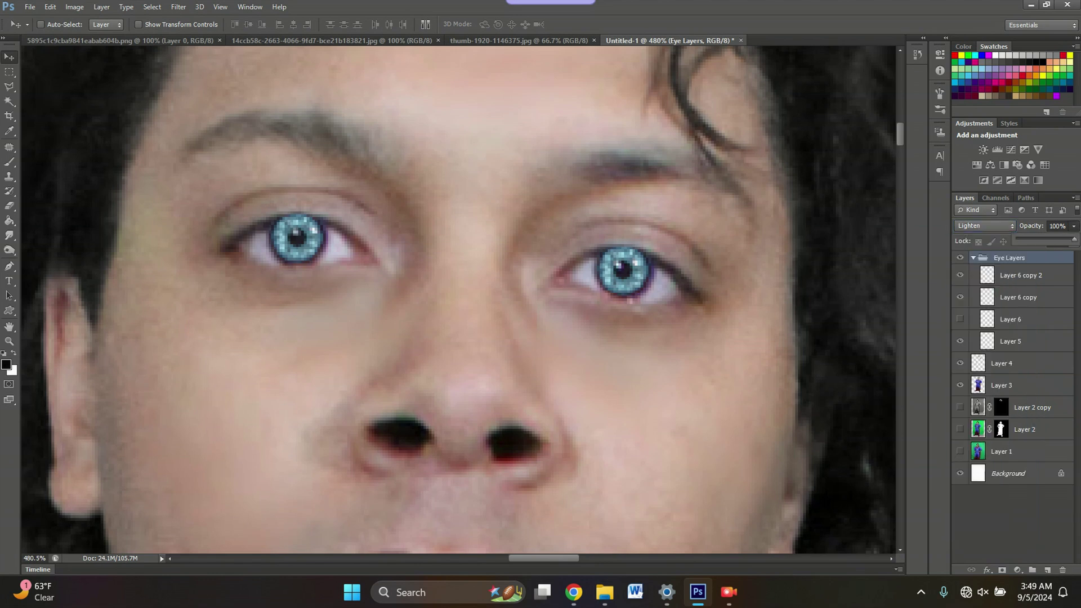
pyautogui.moveTo(1049, 240); pyautogui.dragTo(1039, 239)
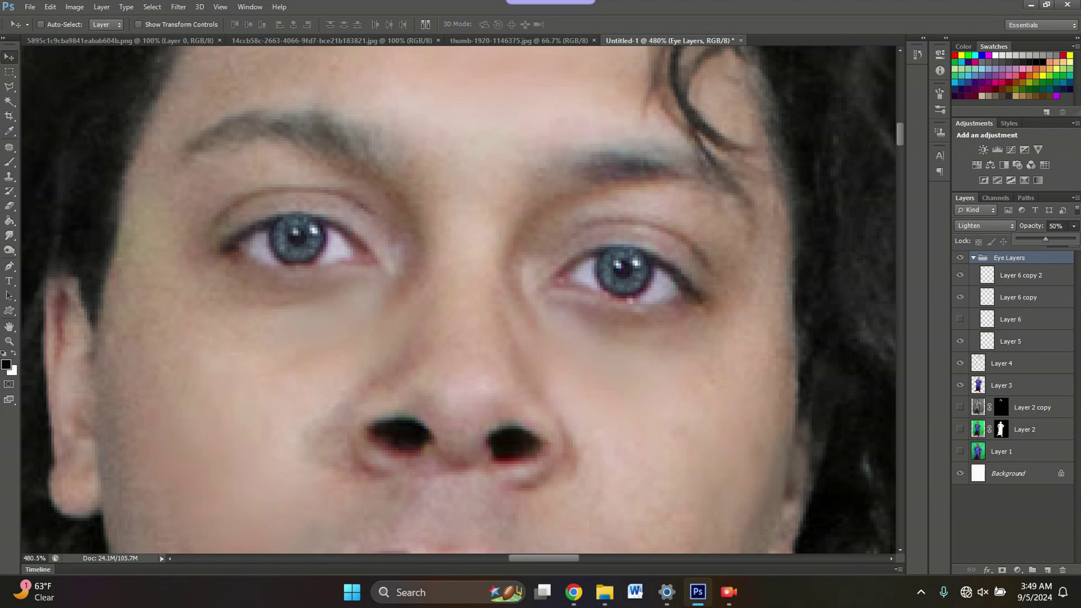
# Set the Eye Layers group's blend mode to Normal
pyautogui.click(1020, 275)
pyautogui.click(1018, 297)
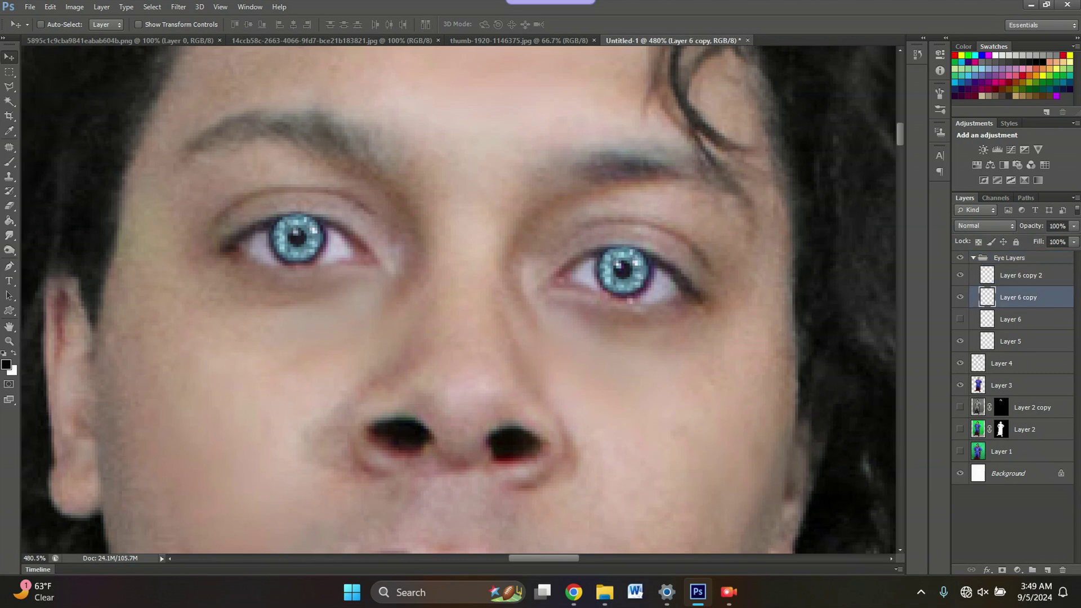
pyautogui.click(1010, 319)
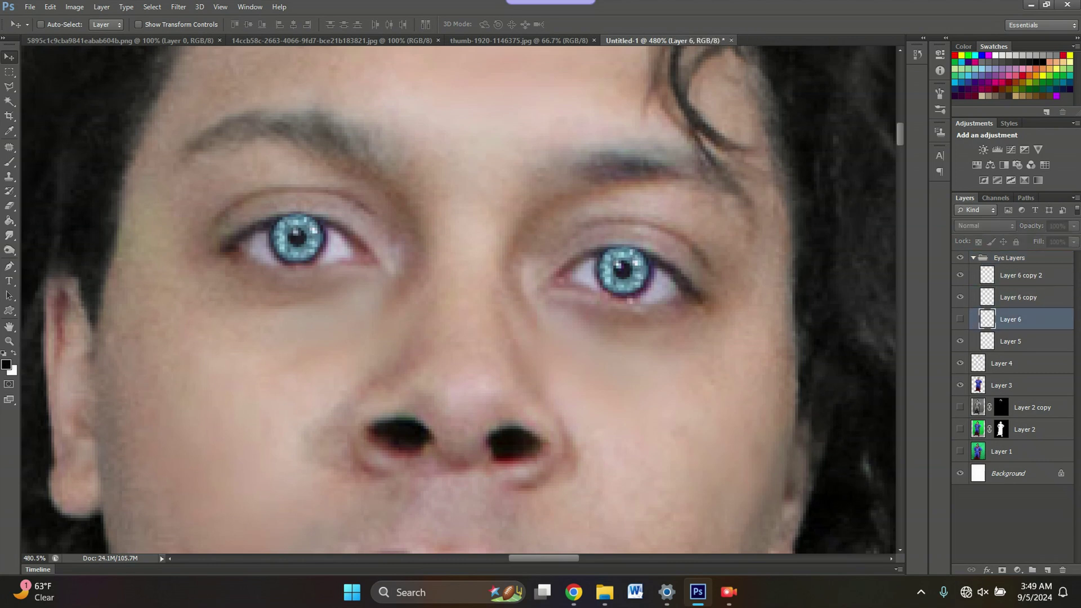
pyautogui.click(1010, 341)
pyautogui.click(1020, 275)
pyautogui.click(1009, 257)
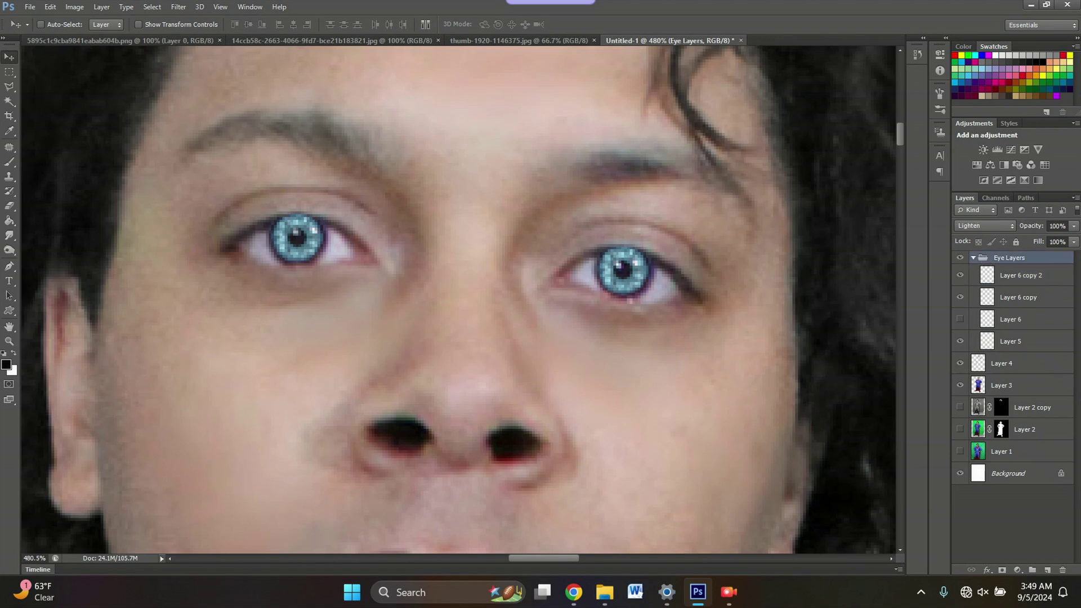
pyautogui.click(984, 226)
pyautogui.click(984, 255)
# Set the blend mode of Layer 6 copy and Layer 6 copy 2 together to Lighten
pyautogui.hotkey('alt', '[')
pyautogui.hotkey('alt', '[')
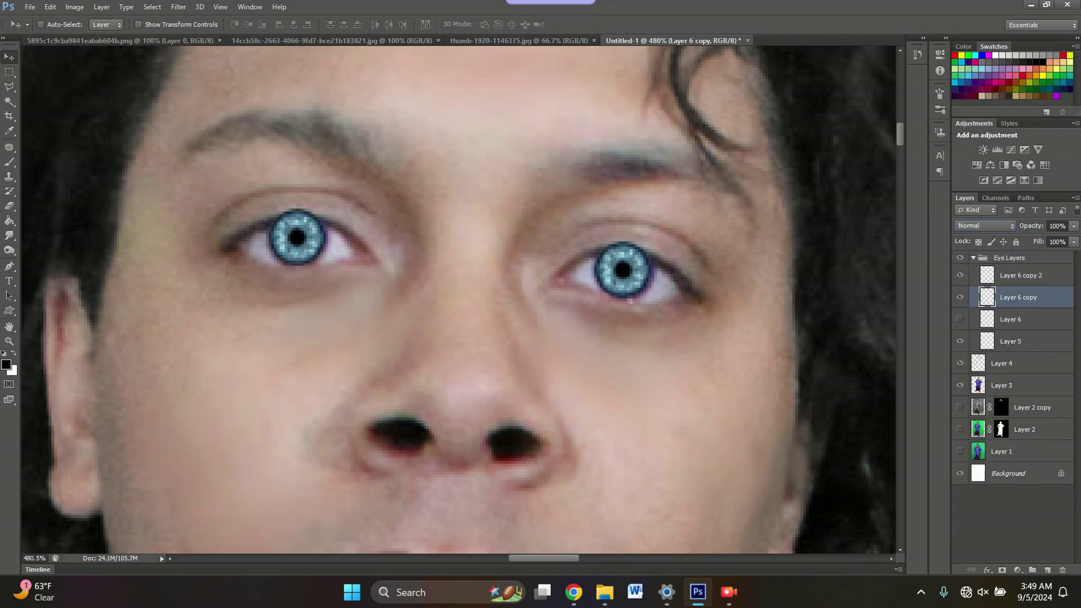
pyautogui.hotkey('alt', 'shift', ']')
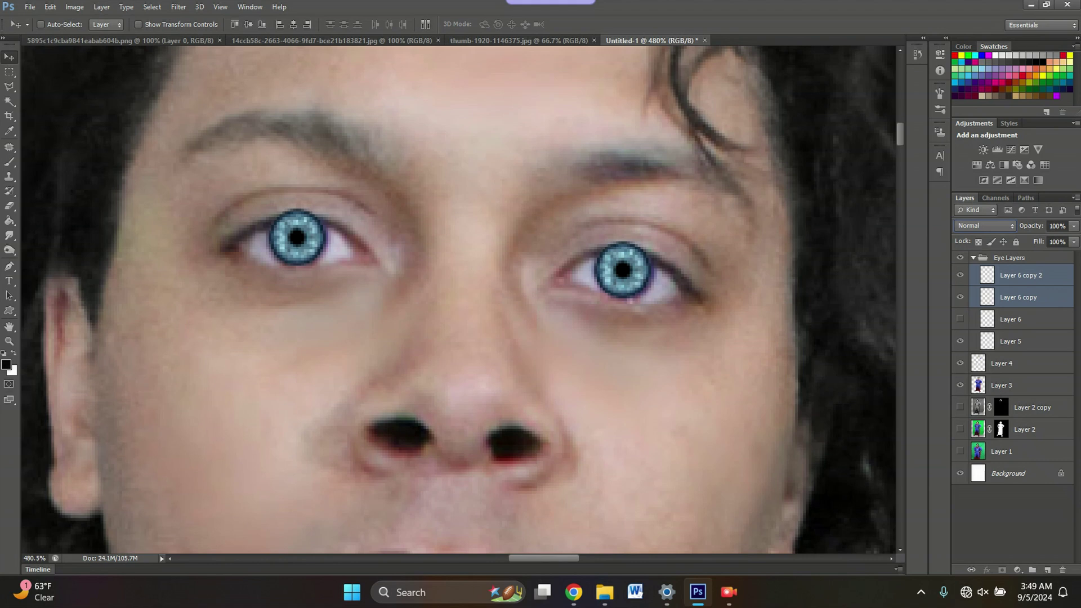
pyautogui.rightClick(1027, 297)
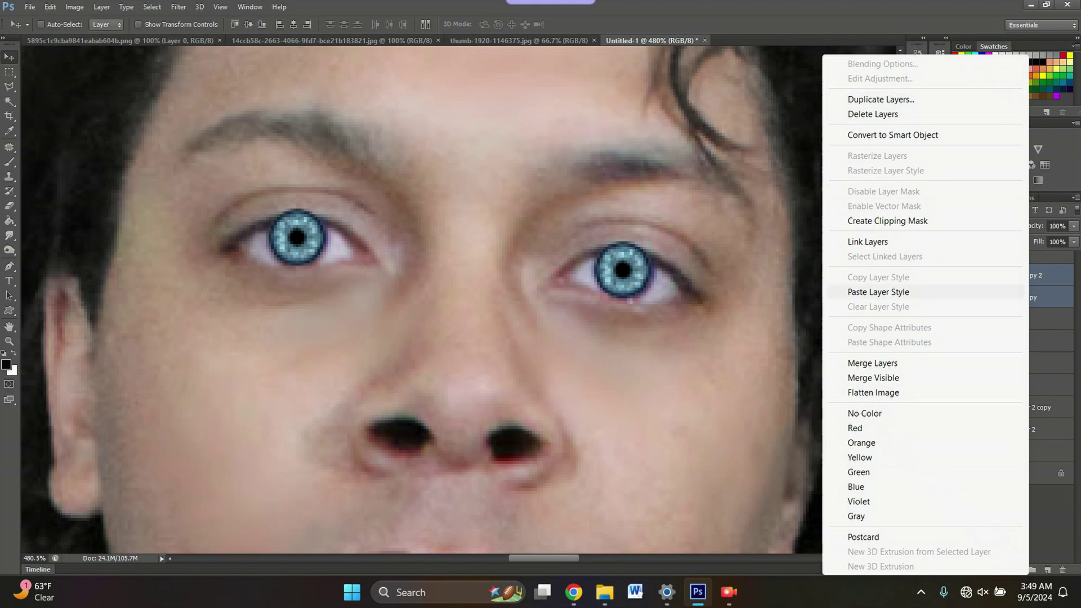
pyautogui.press('Escape')
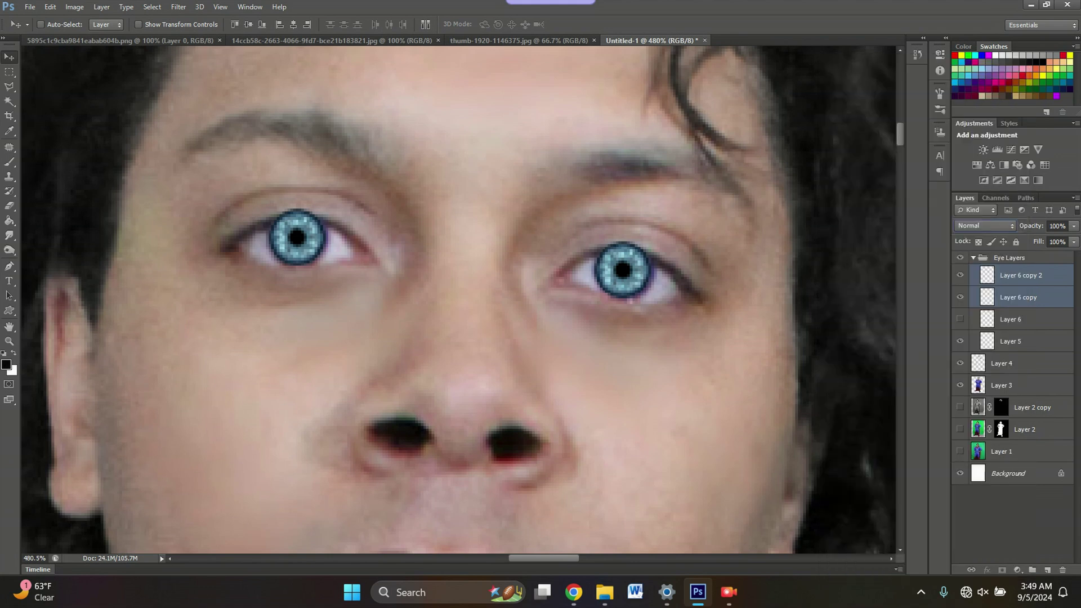
pyautogui.click(984, 225)
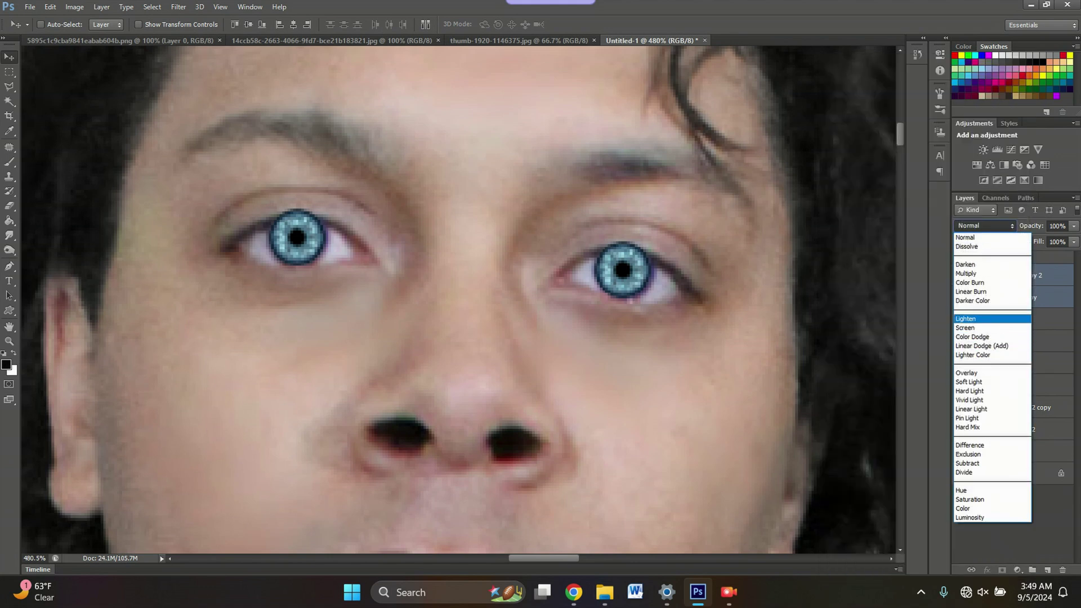
pyautogui.click(979, 319)
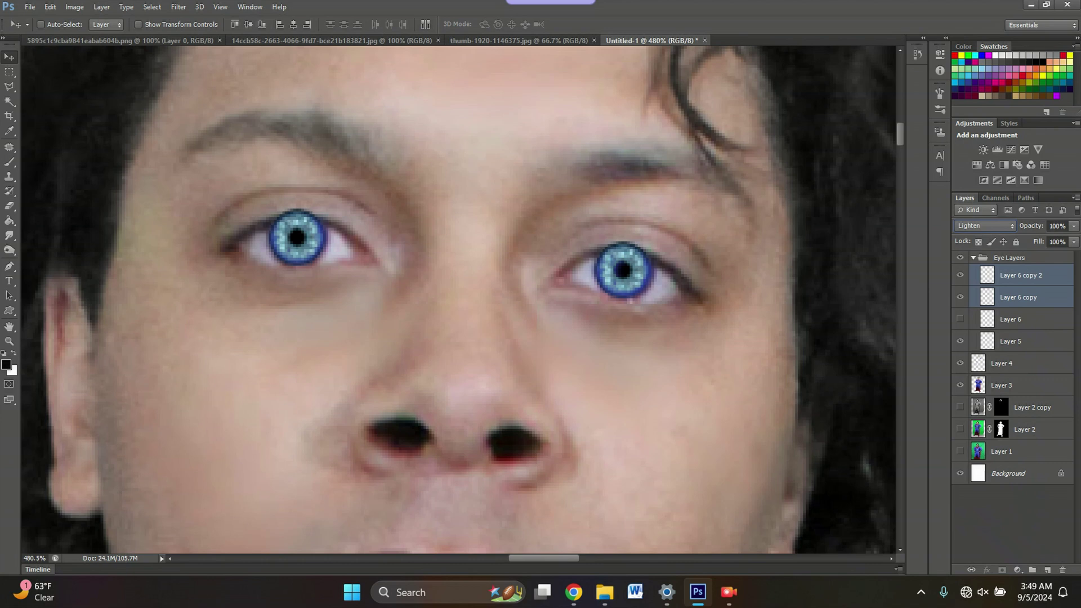
# Try Lighter Color on the two iris copies, return them to Lighten, and lower their opacity to 37%
pyautogui.click(983, 225)
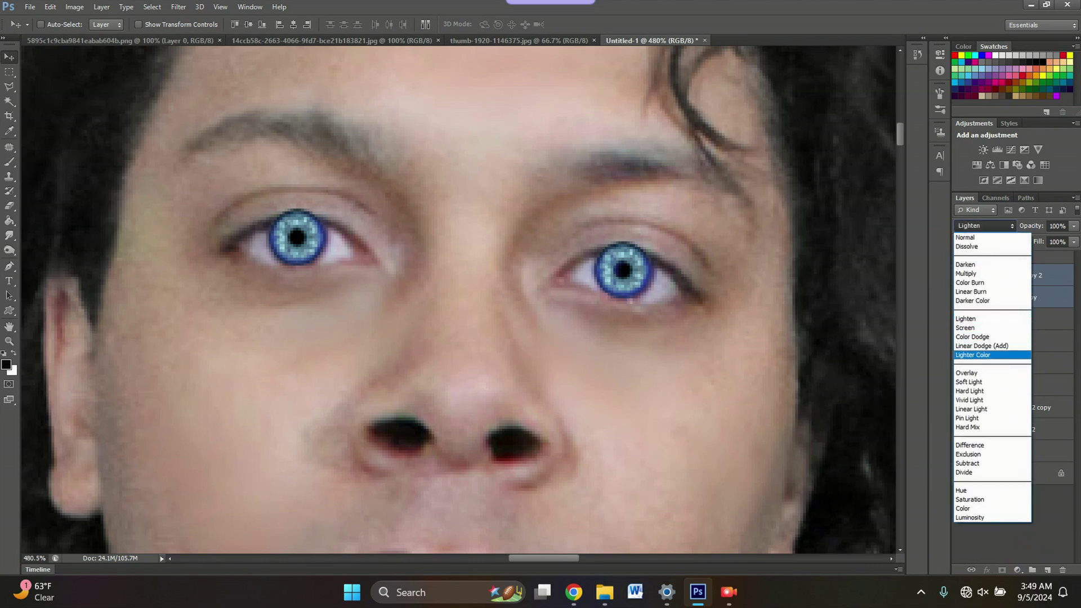
pyautogui.click(979, 355)
pyautogui.click(984, 225)
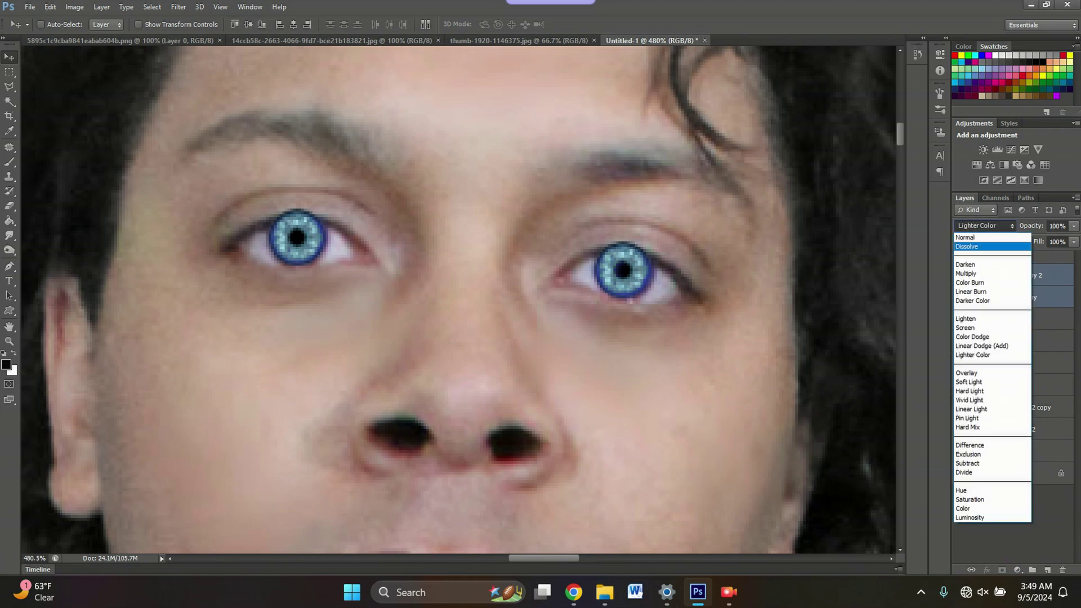
pyautogui.click(979, 319)
pyautogui.click(1073, 225)
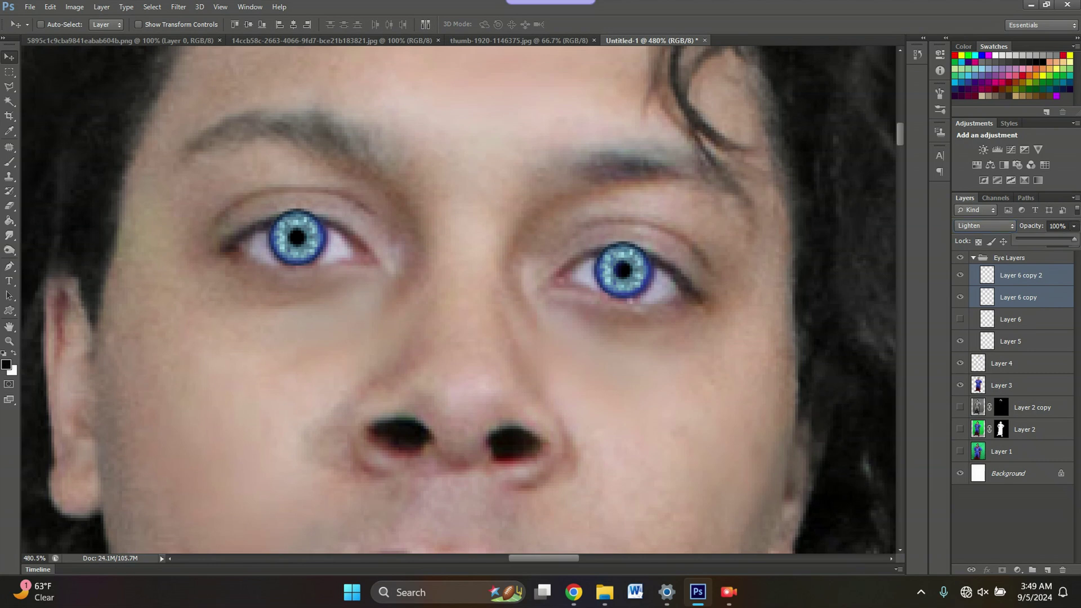
pyautogui.moveTo(1073, 238); pyautogui.dragTo(1038, 238)
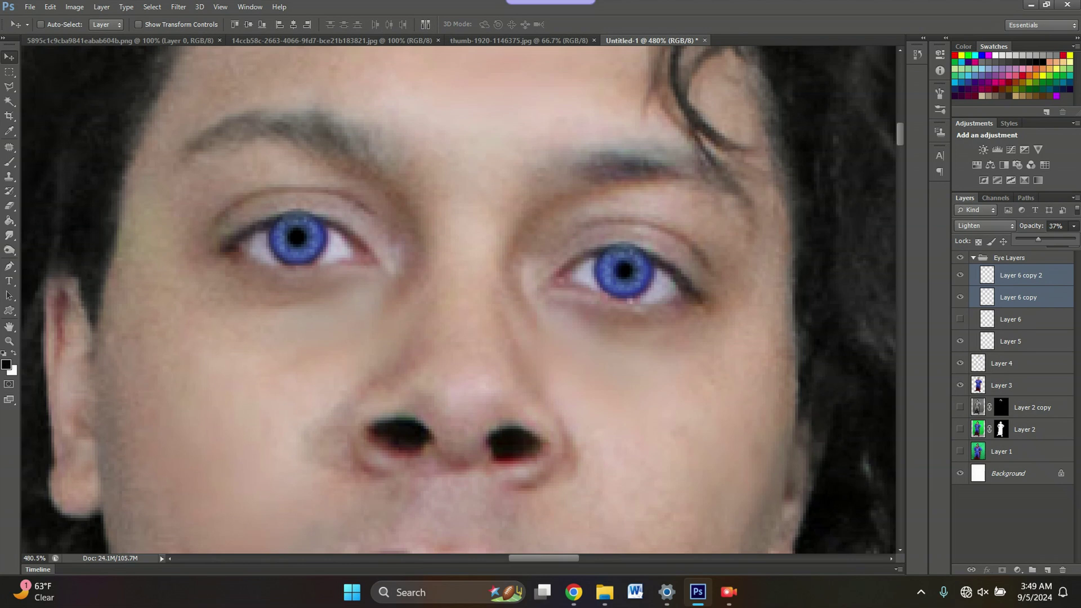
# Erase the upper iris edges on Layer 6 copy 2 and Layer 6 copy with a 10 px eraser
pyautogui.press('e')
pyautogui.click(1020, 275)
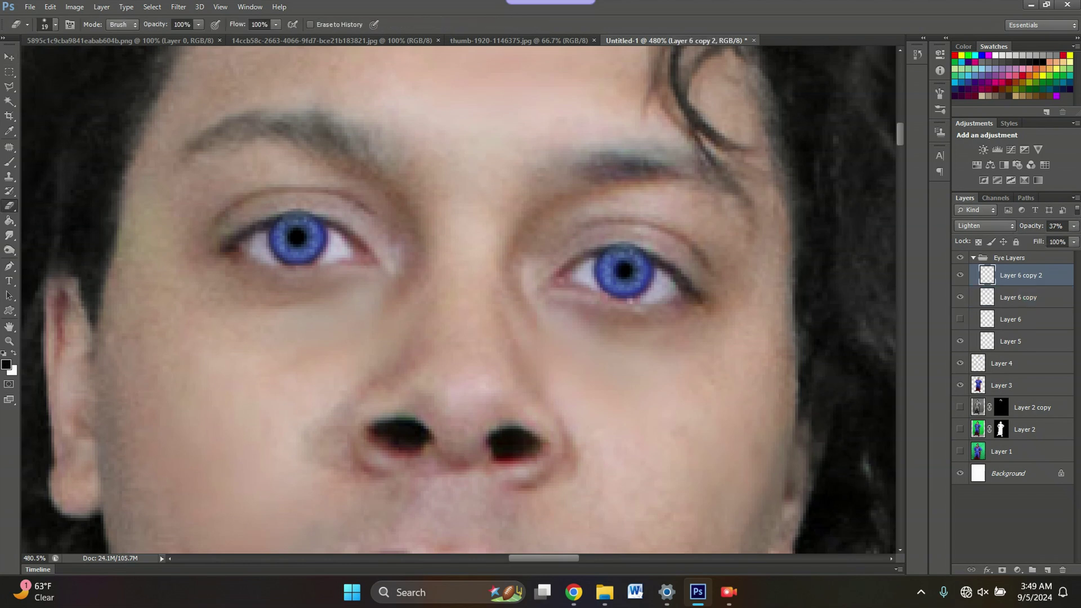
pyautogui.rightClick(443, 213)
pyautogui.moveTo(465, 243); pyautogui.dragTo(460, 243)
pyautogui.press('Return')
pyautogui.click(625, 243)
pyautogui.click(626, 245)
pyautogui.click(1018, 297)
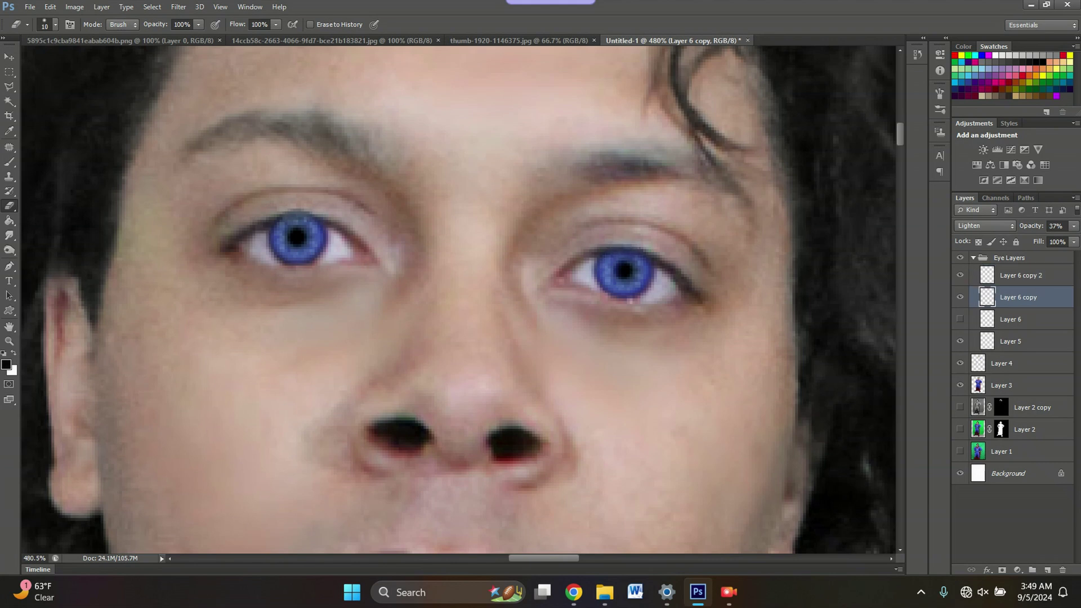
pyautogui.click(298, 209)
pyautogui.click(294, 211)
pyautogui.scroll(-10, 429, 237)
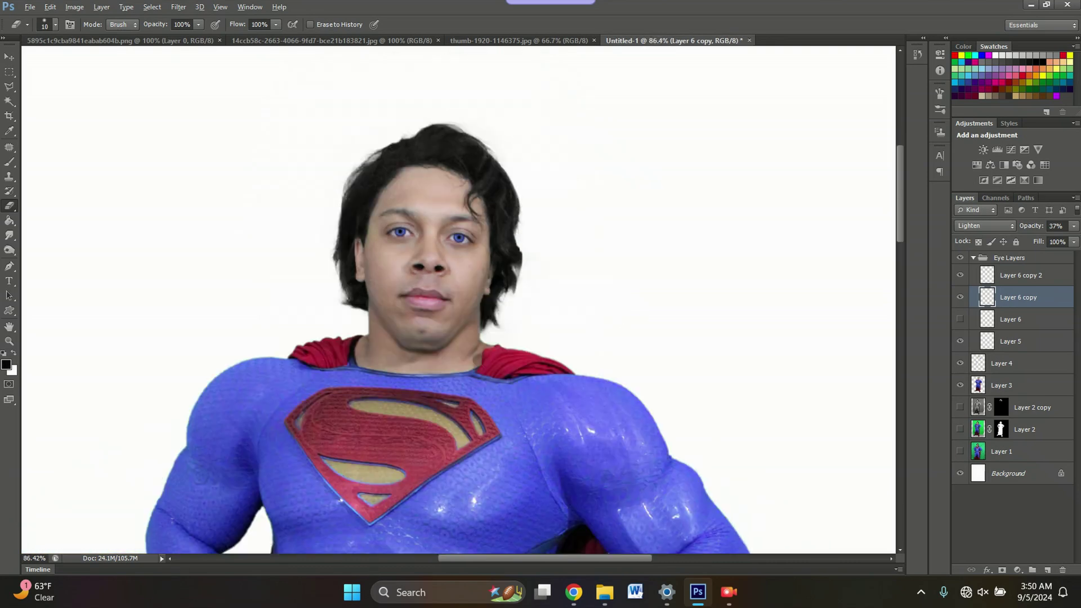
# Compare the irises with and without the blue paint by hiding and reshowing Layer 5
pyautogui.scroll(7, 429, 238)
pyautogui.scroll(4, 366, 215)
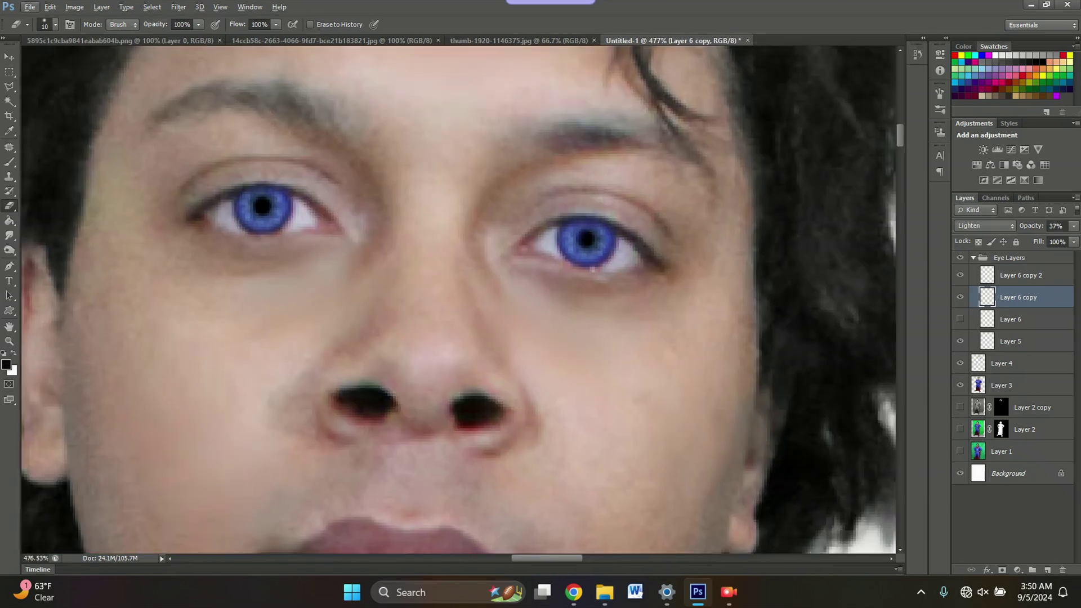
pyautogui.click(960, 341)
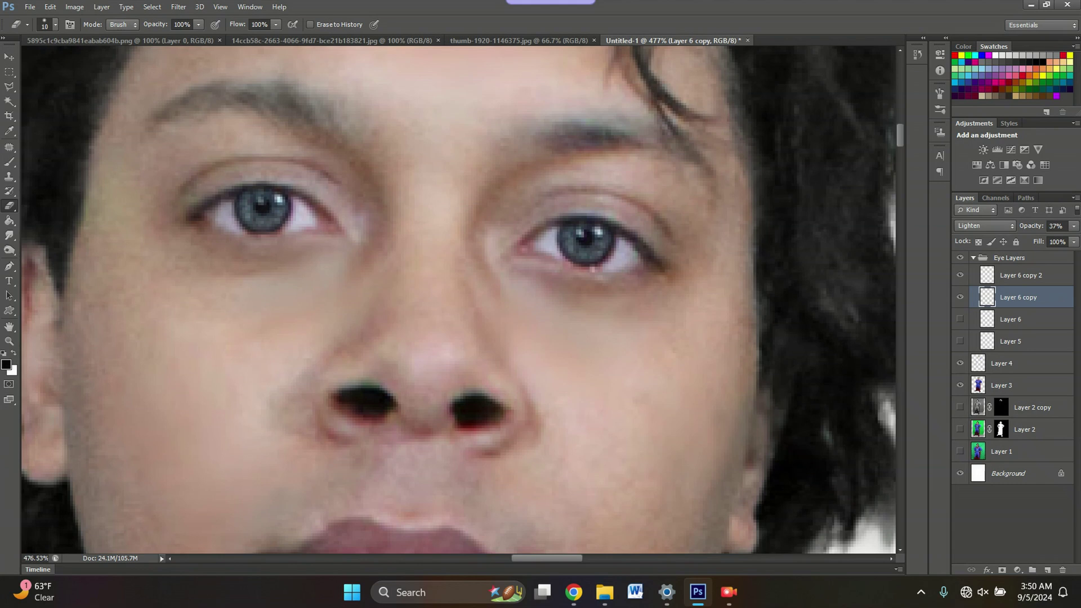
pyautogui.click(960, 341)
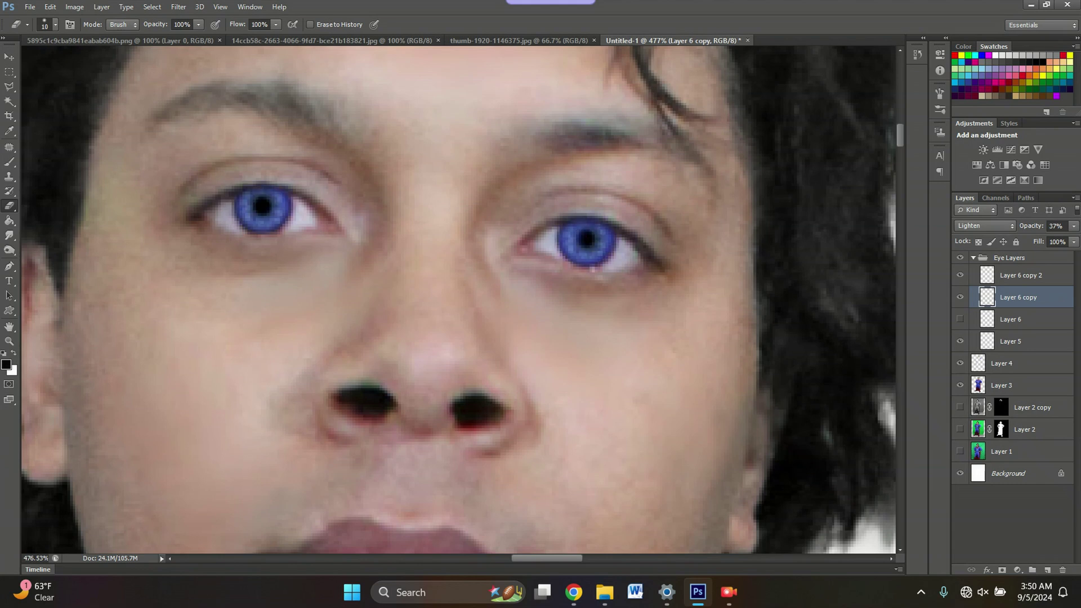
# Raise the saturation of Layer 6 copy with a Hue/Saturation adjustment
pyautogui.hotkey('ctrl', 'u')
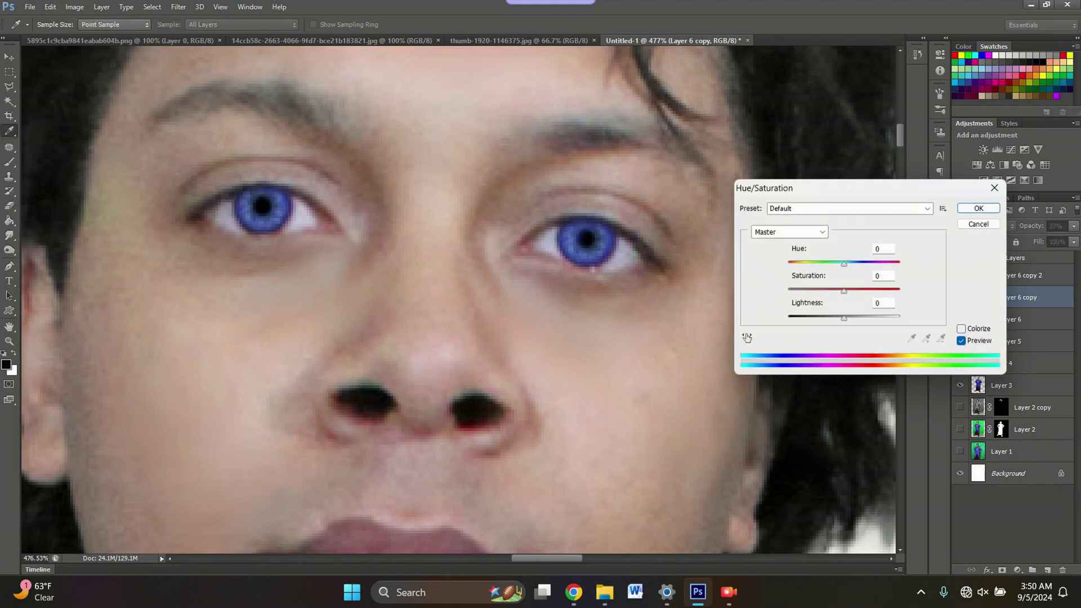
pyautogui.press('Up')
pyautogui.press('Up')
pyautogui.press('Up')
pyautogui.press('Up')
pyautogui.moveTo(844, 291); pyautogui.dragTo(865, 291)
pyautogui.press('Return')
pyautogui.scroll(-8, 575, 279)
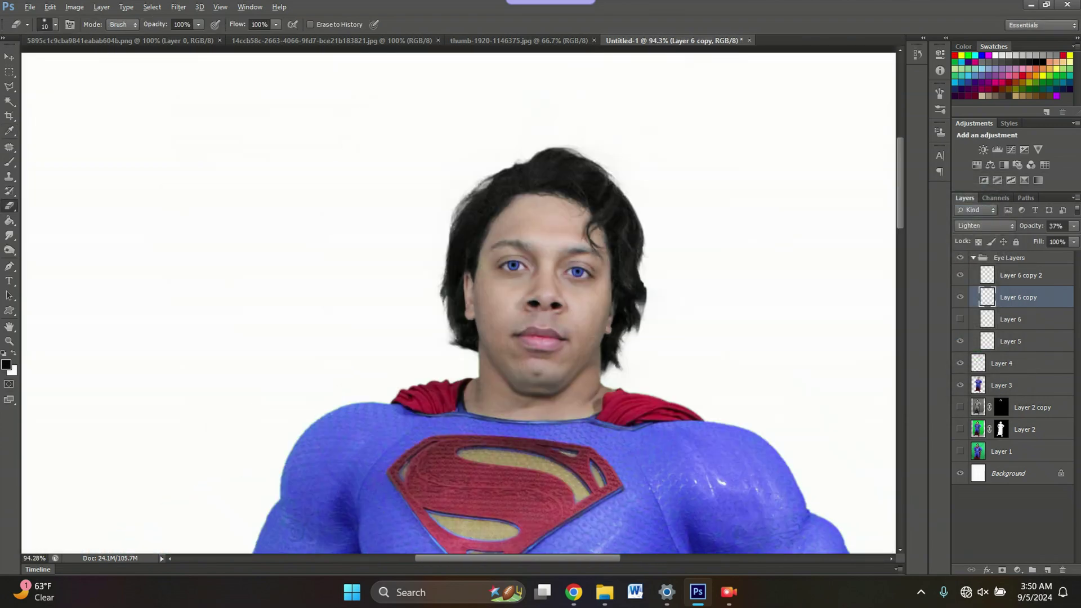
pyautogui.scroll(5, 516, 320)
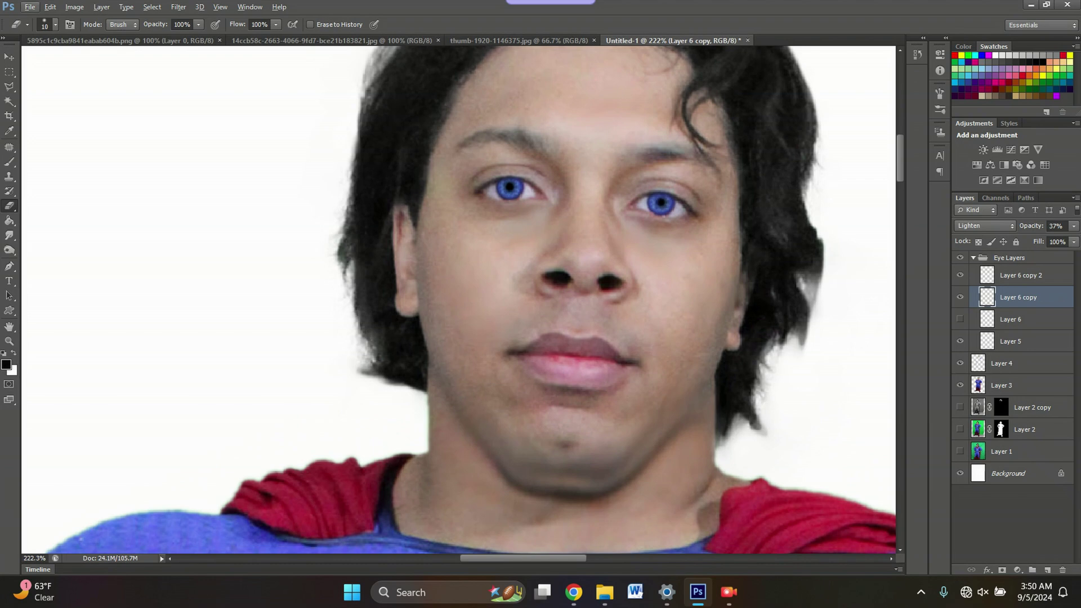
# Select Layer 5 and set the foreground color to a dark blue, about #1a1aa3
pyautogui.click(1018, 341)
pyautogui.click(1018, 298)
pyautogui.click(1020, 275)
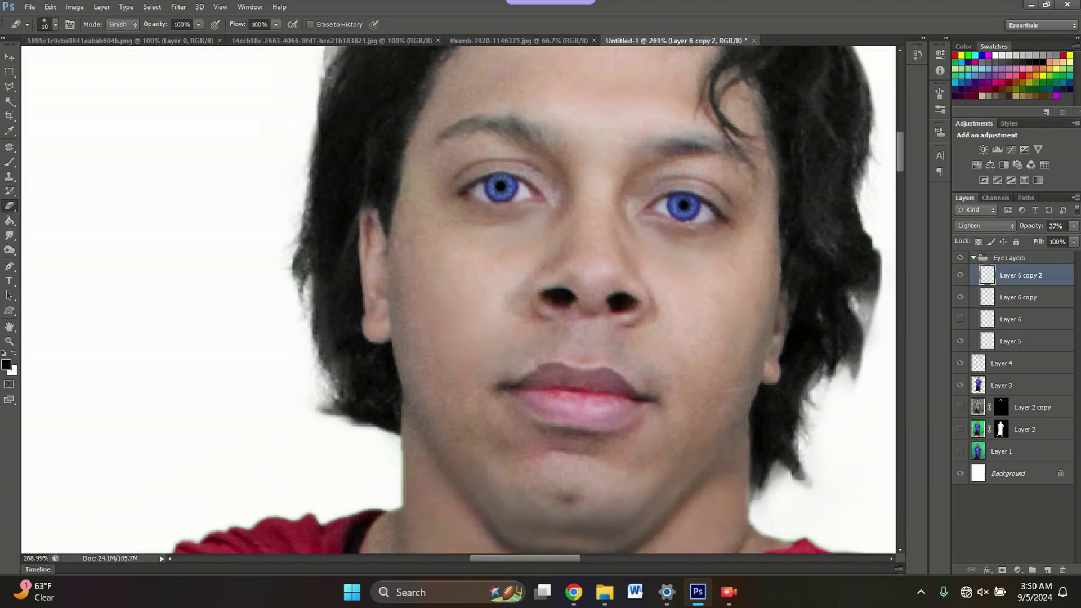
pyautogui.click(1010, 341)
pyautogui.scroll(5, 543, 188)
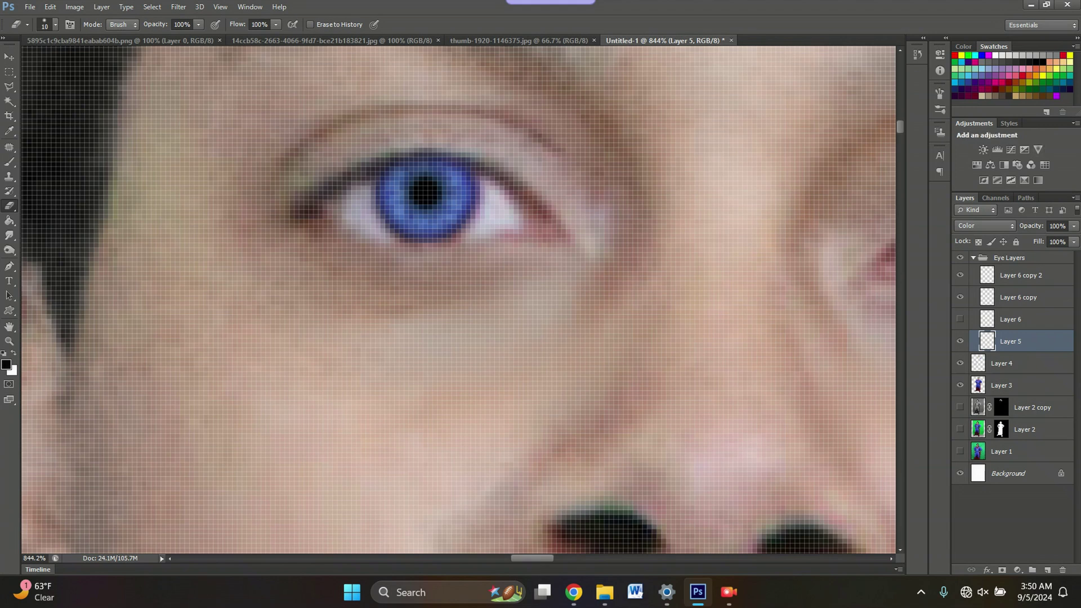
pyautogui.click(981, 55)
pyautogui.click(6, 365)
pyautogui.click(713, 193)
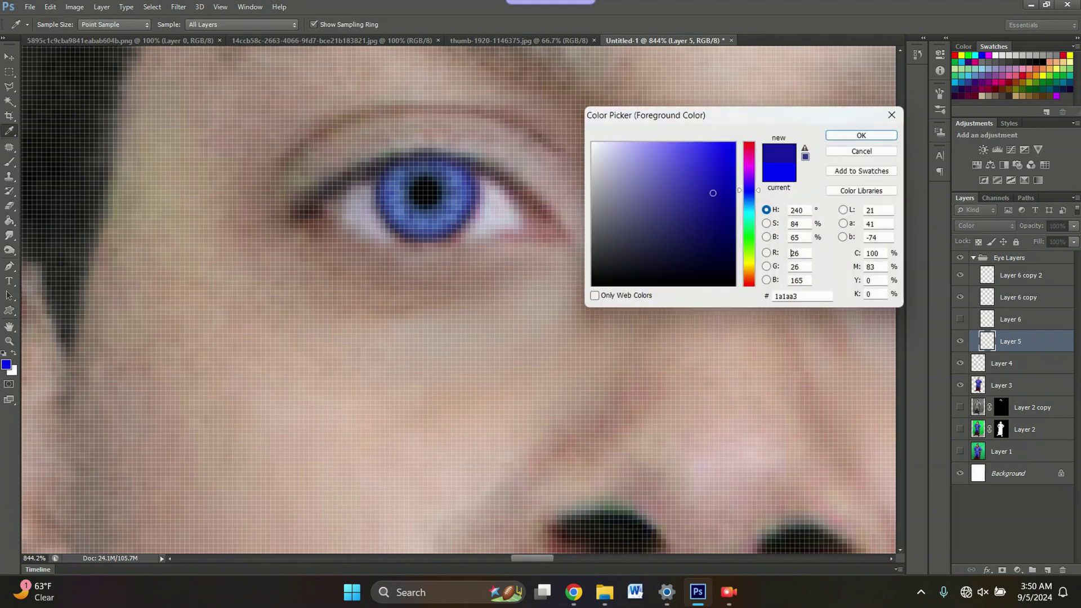
pyautogui.press('Return')
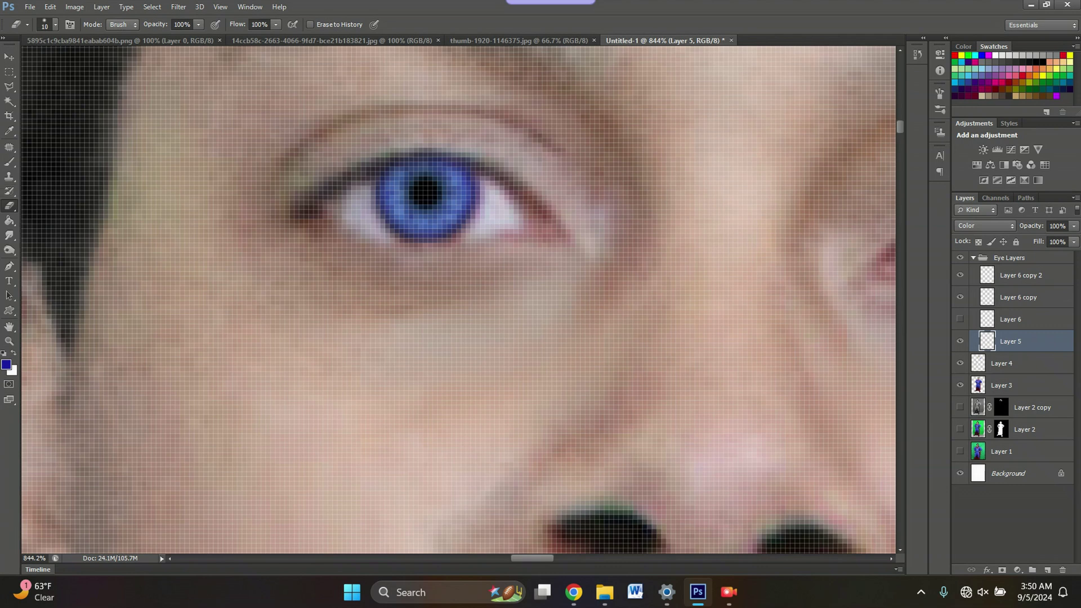
# Paint the dark blue over both irises on Layer 5 with an 11 px brush
pyautogui.press('b')
pyautogui.scroll(3, 328, 204)
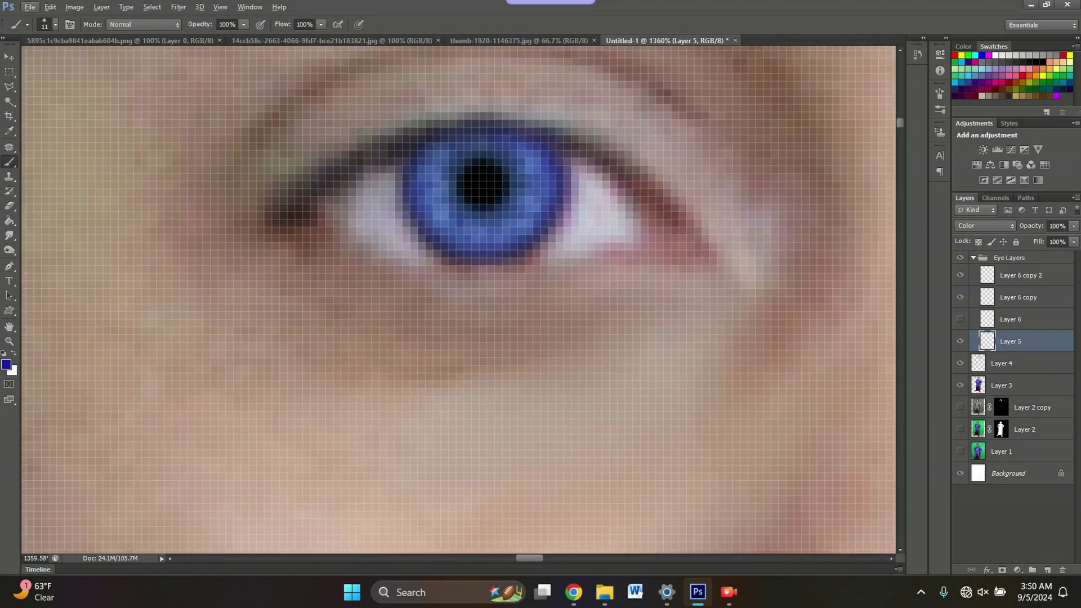
pyautogui.moveTo(433, 171)
pyautogui.mouseDown()
pyautogui.moveTo(432, 183)
pyautogui.moveTo(547, 215)
pyautogui.moveTo(550, 183)
pyautogui.mouseUp()
pyautogui.hotkey('ctrl', 'z')
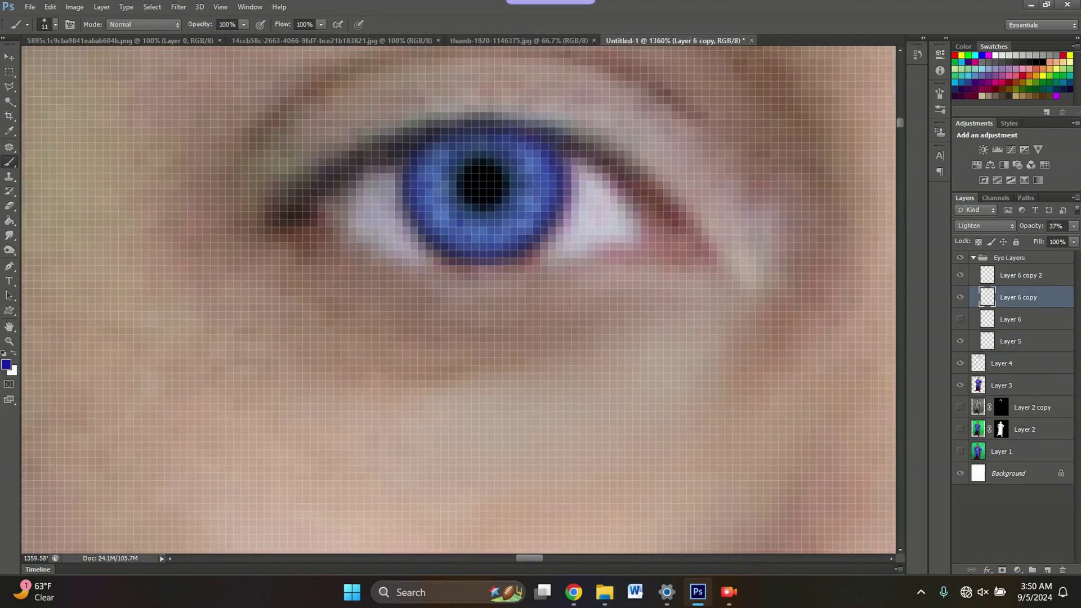
pyautogui.click(1011, 341)
pyautogui.moveTo(430, 175)
pyautogui.mouseDown()
pyautogui.moveTo(463, 199)
pyautogui.moveTo(482, 170)
pyautogui.moveTo(530, 175)
pyautogui.mouseUp()
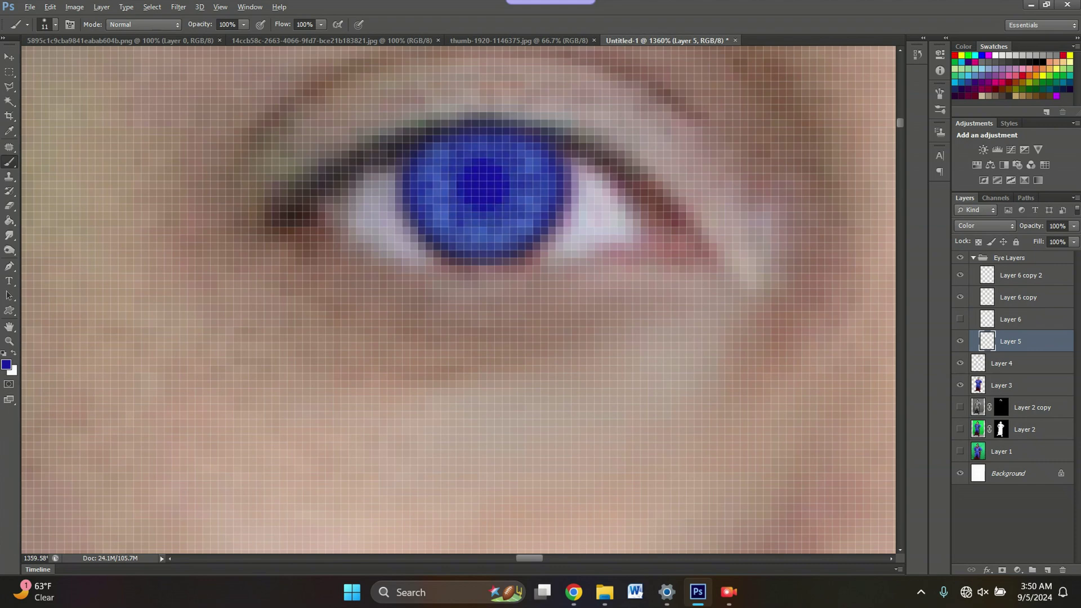
pyautogui.scroll(-5, 503, 221)
pyautogui.scroll(5, 855, 298)
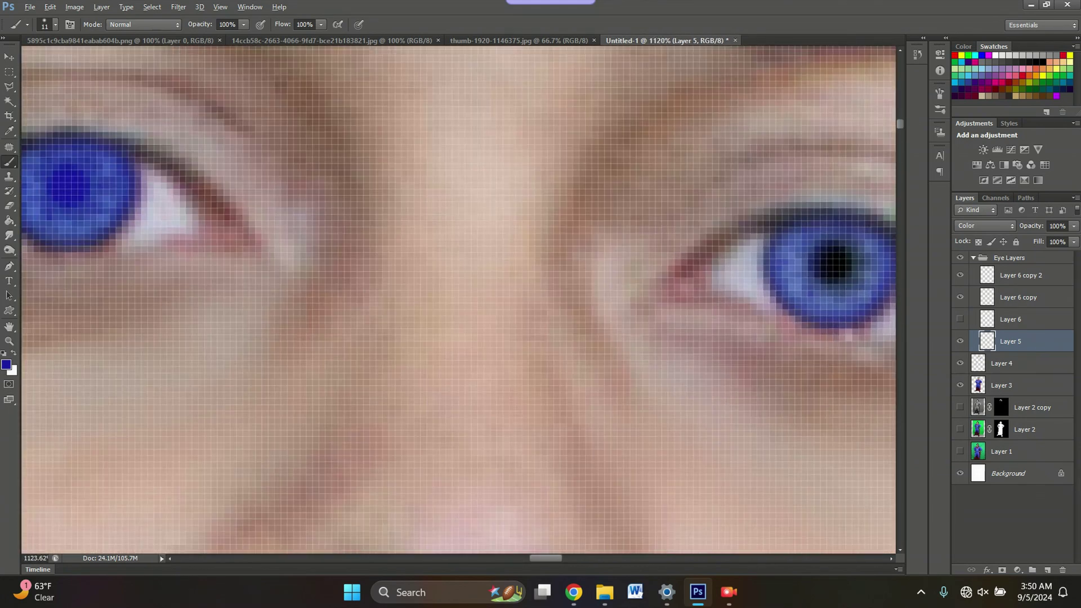
pyautogui.moveTo(792, 246)
pyautogui.mouseDown()
pyautogui.moveTo(795, 264)
pyautogui.moveTo(838, 265)
pyautogui.moveTo(836, 252)
pyautogui.moveTo(877, 293)
pyautogui.mouseUp()
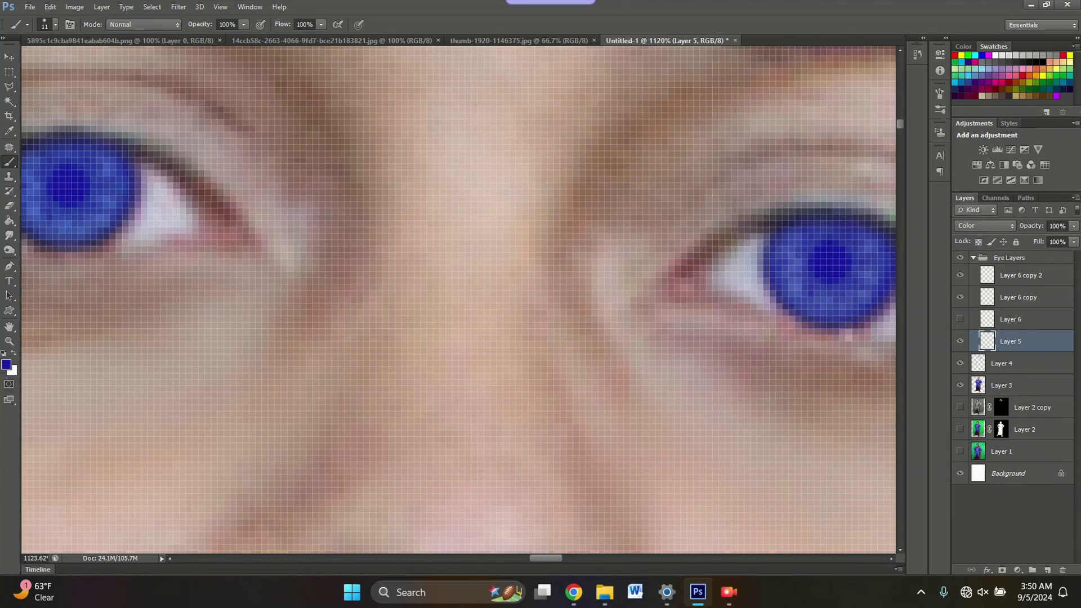
# Restore the default black foreground color and paint black pupils in both eyes on Layer 5
pyautogui.press('d')
pyautogui.click(831, 260)
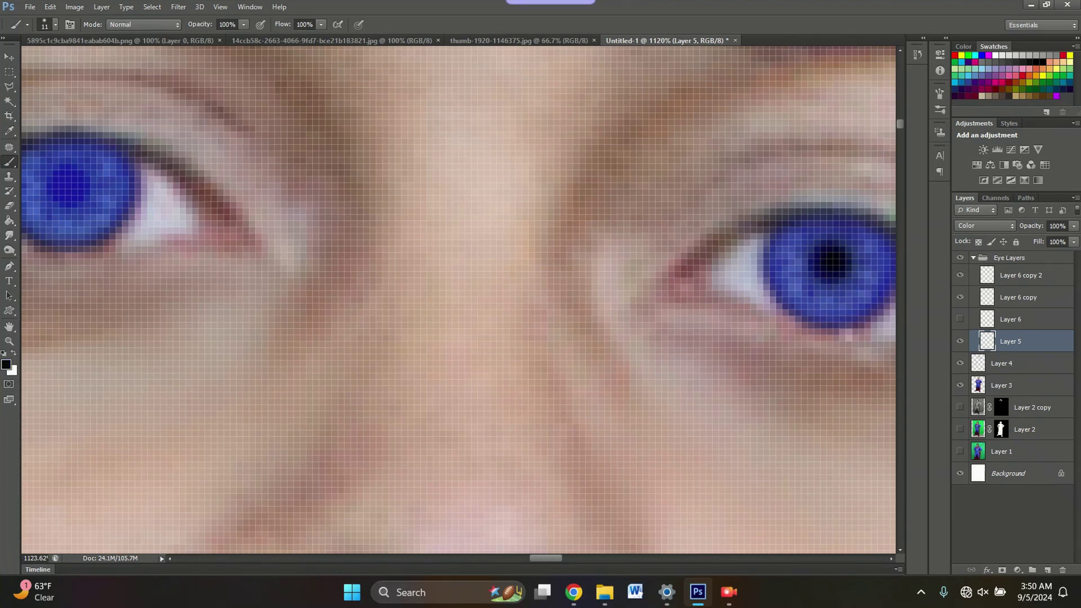
pyautogui.click(67, 183)
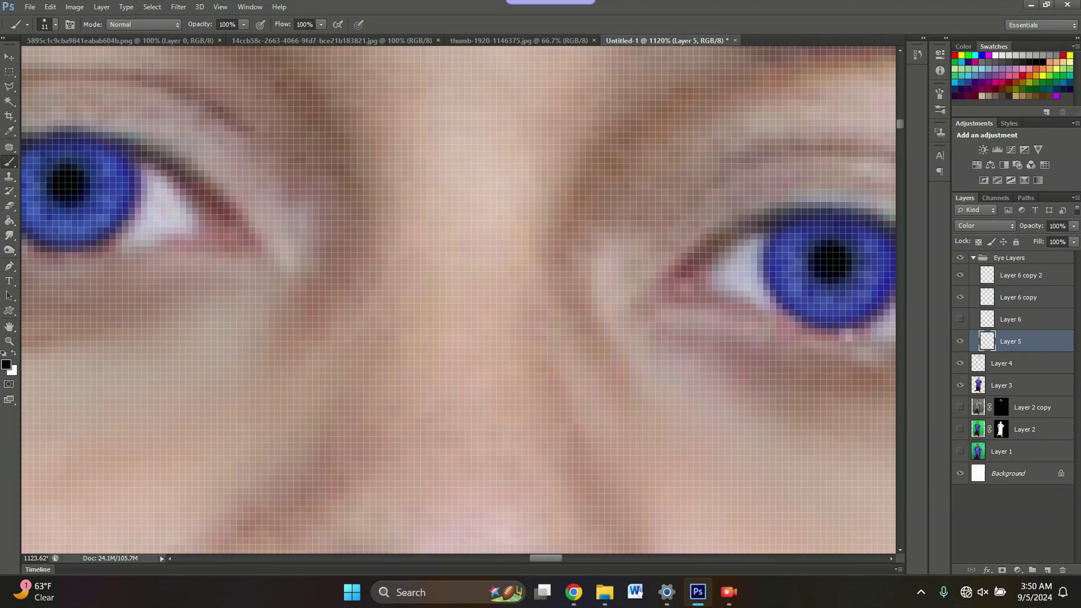
# Raise the opacity of Layer 6 copy 2 to 56% and of Layer 6 copy to 62%
pyautogui.click(1073, 226)
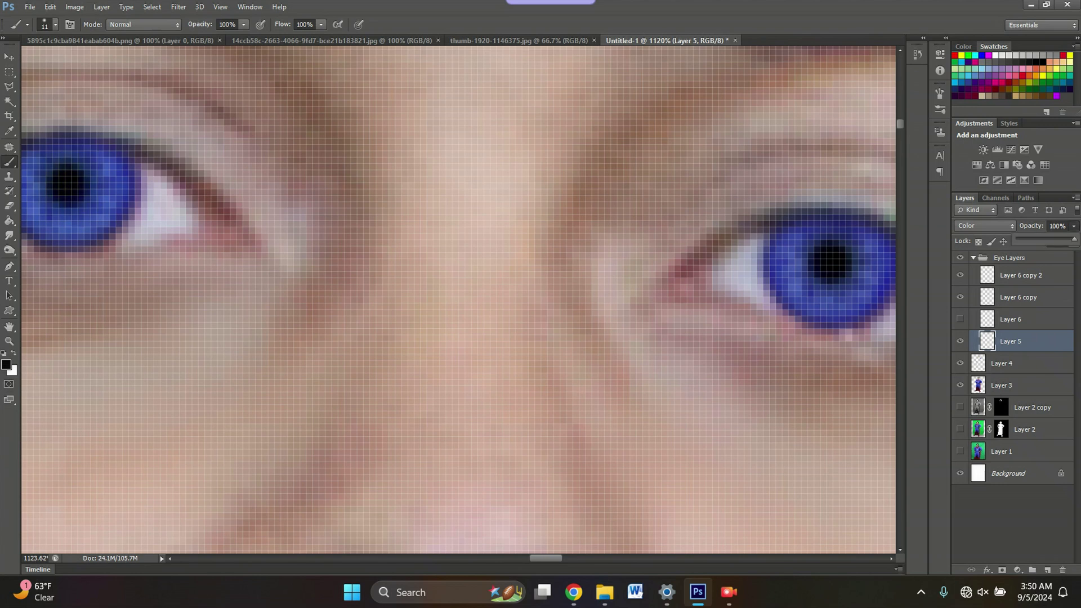
pyautogui.click(1021, 276)
pyautogui.click(1020, 276)
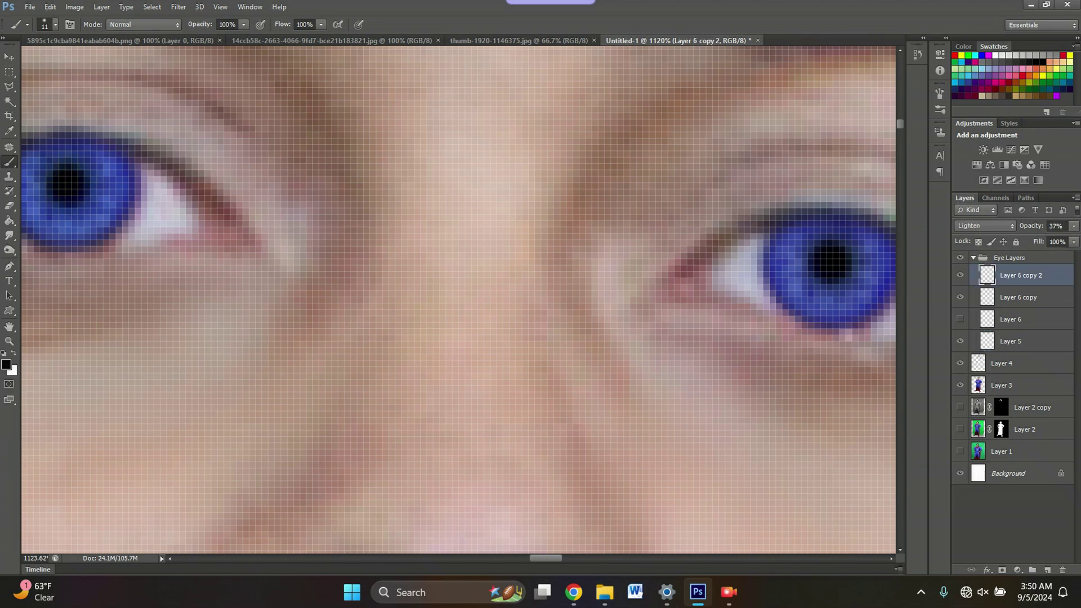
pyautogui.click(1073, 226)
pyautogui.moveTo(1041, 239); pyautogui.dragTo(1051, 239)
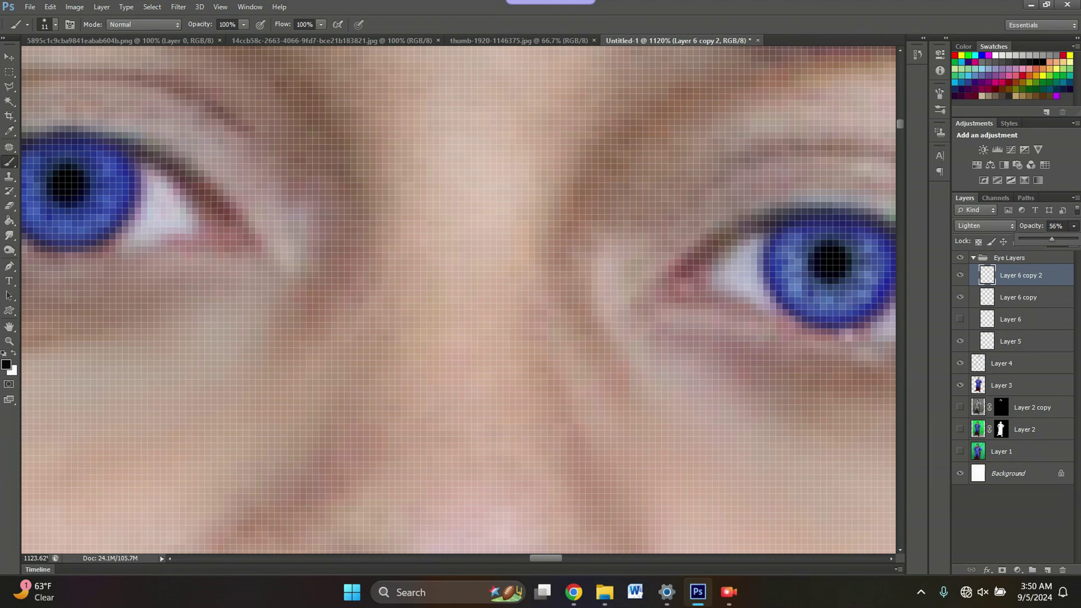
pyautogui.click(1018, 298)
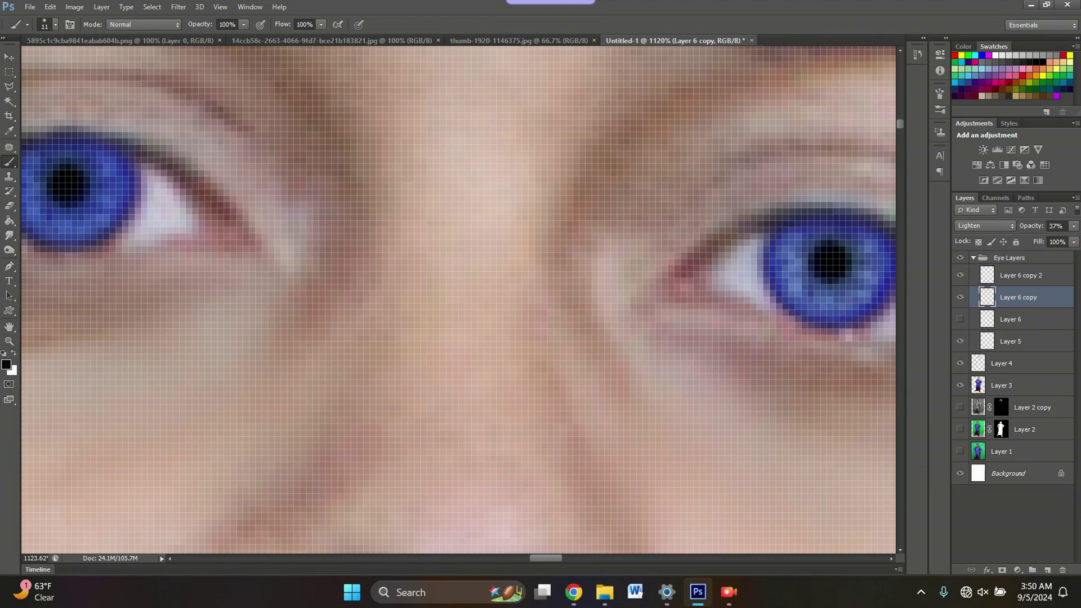
pyautogui.moveTo(1041, 239); pyautogui.dragTo(1054, 239)
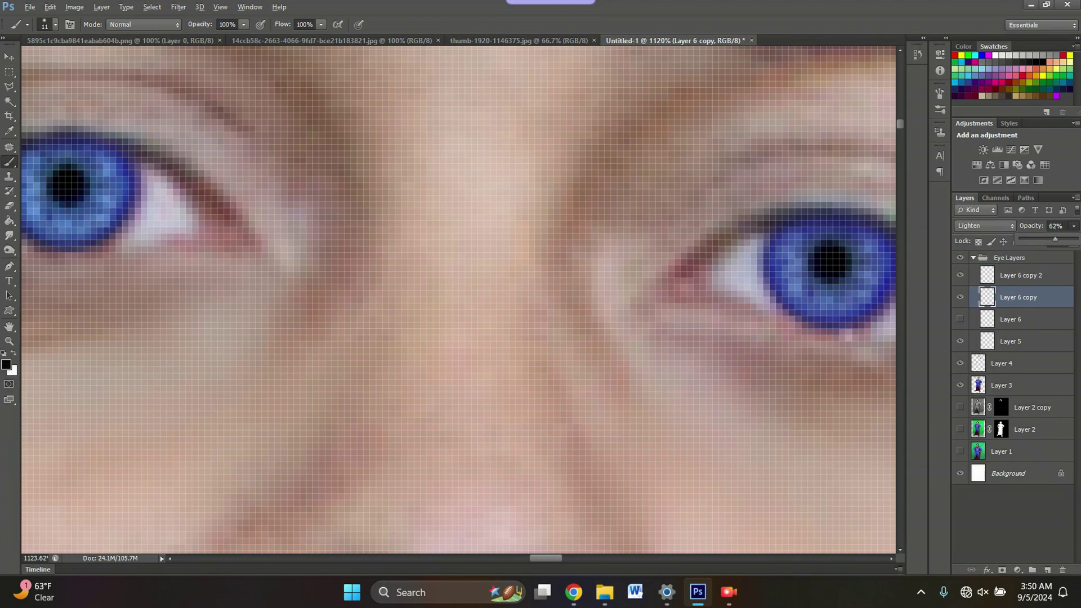
# Duplicate Layer 3 and hide the original layer
pyautogui.scroll(-10, 325, 371)
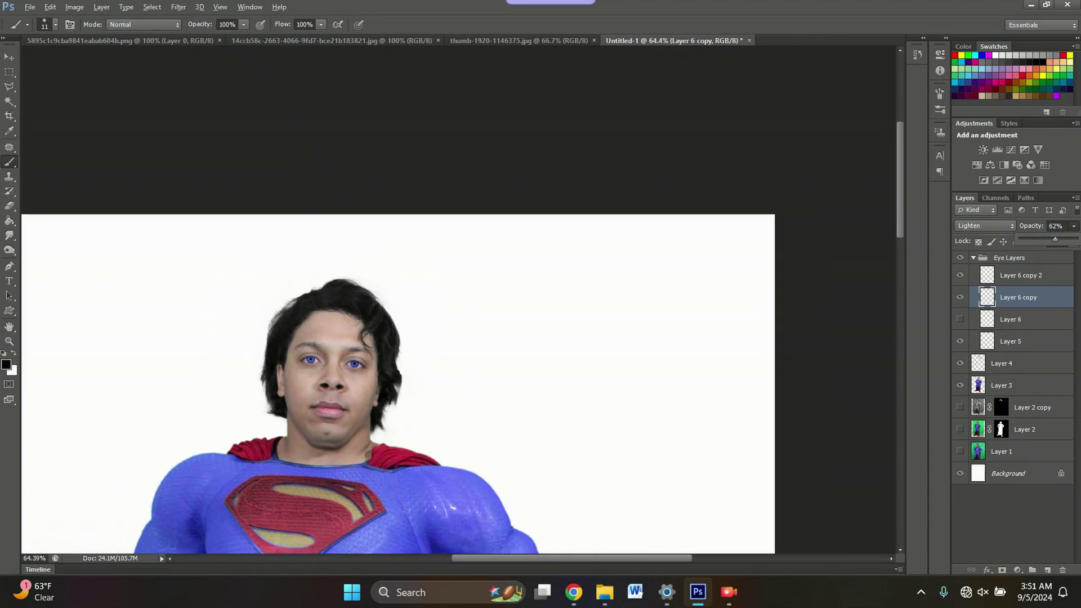
pyautogui.scroll(-4, 439, 287)
pyautogui.scroll(3, 439, 287)
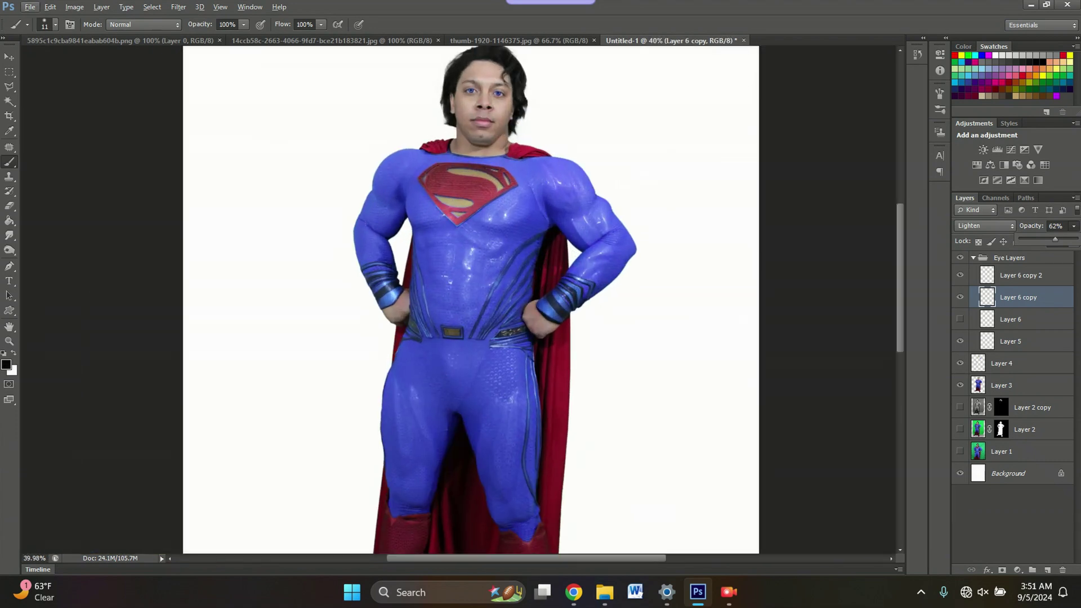
pyautogui.scroll(-2, 471, 299)
pyautogui.scroll(4, 470, 300)
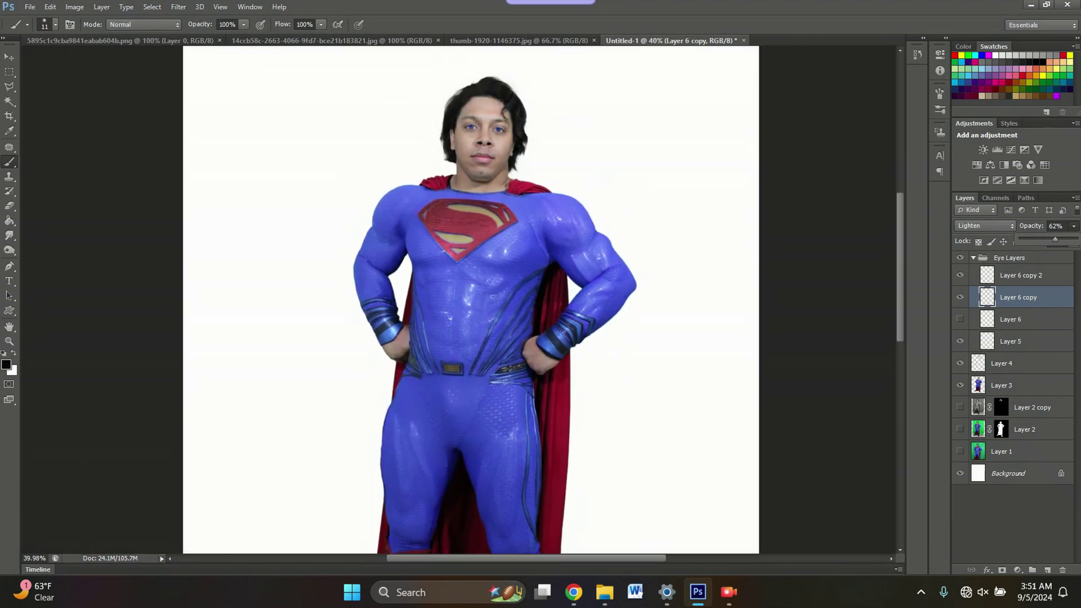
pyautogui.click(1014, 385)
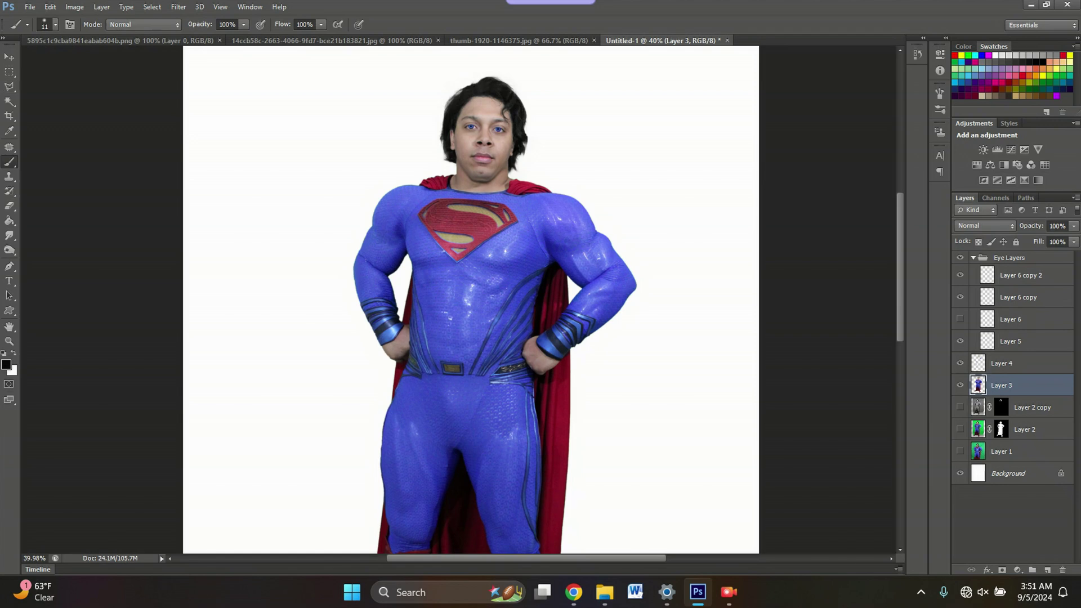
pyautogui.rightClick(1048, 385)
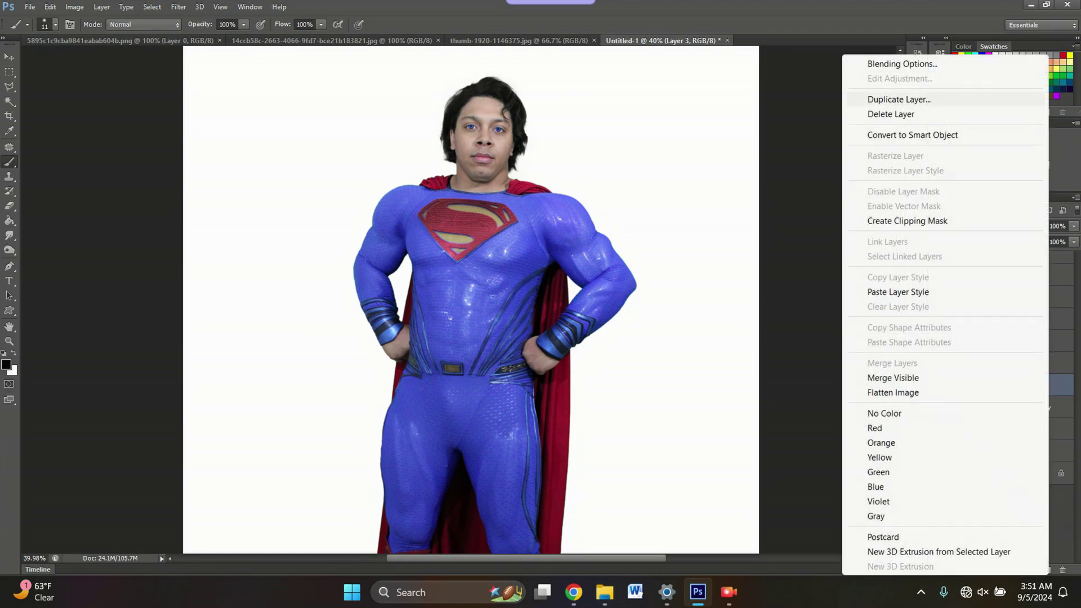
pyautogui.click(899, 100)
pyautogui.click(480, 125)
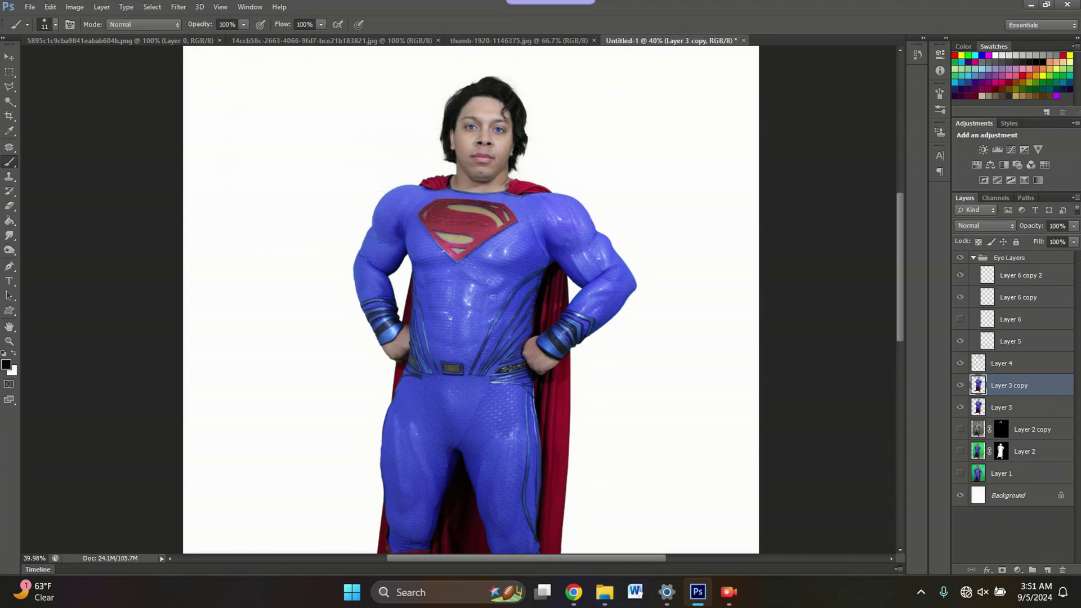
pyautogui.click(960, 407)
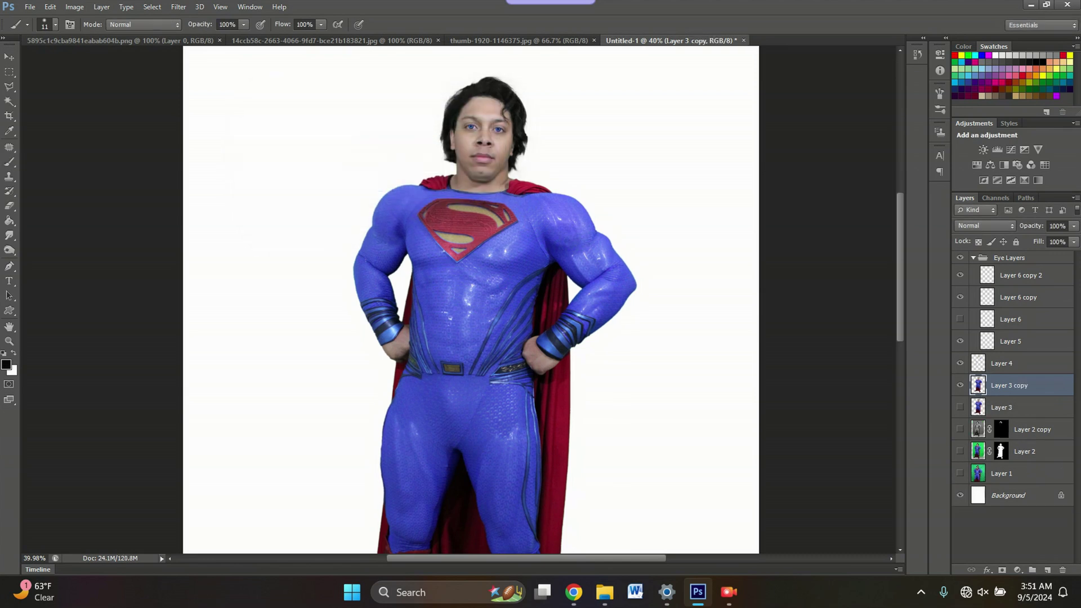
# Increase the saturation of Layer 3 copy by +16 with Hue/Saturation
pyautogui.hotkey('ctrl', 'u')
pyautogui.moveTo(843, 291); pyautogui.dragTo(852, 291)
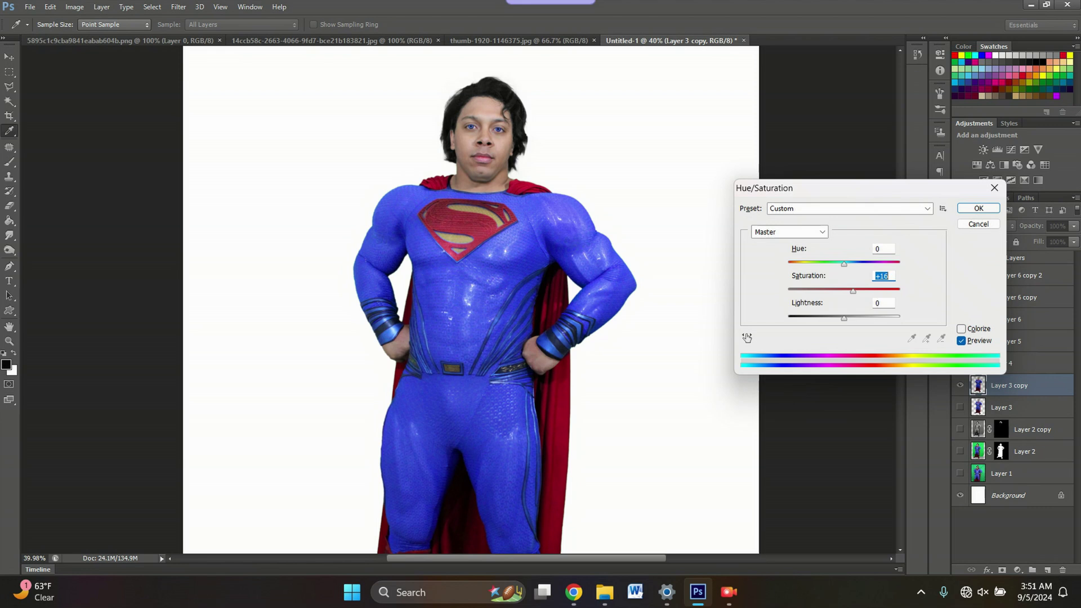
pyautogui.press('Return')
pyautogui.press('b')
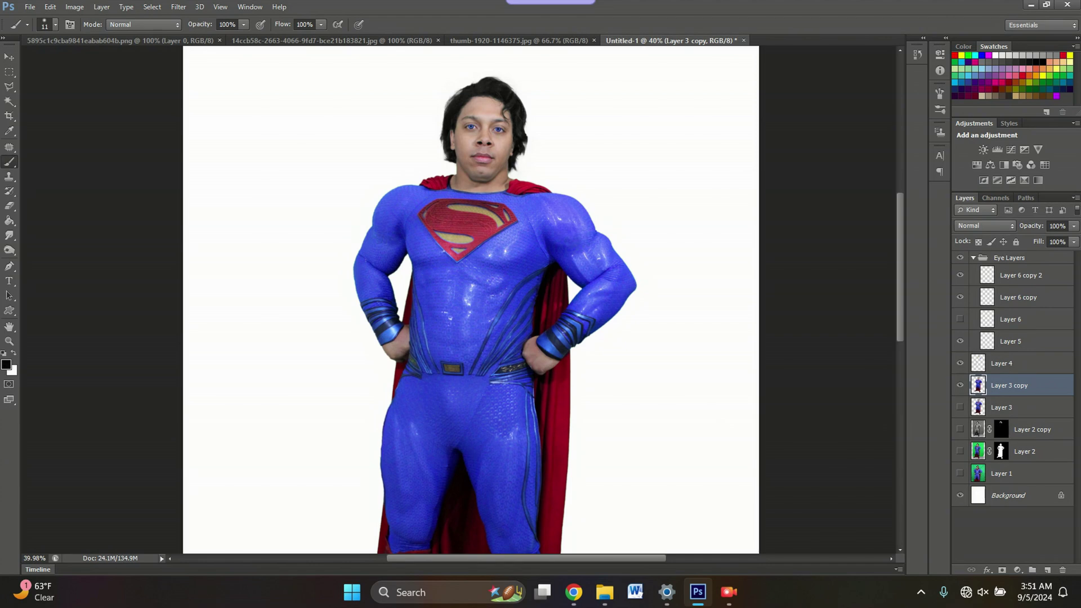
# Outline the chest emblem on Layer 3 copy with a Polygonal Lasso selection
pyautogui.scroll(1, 470, 298)
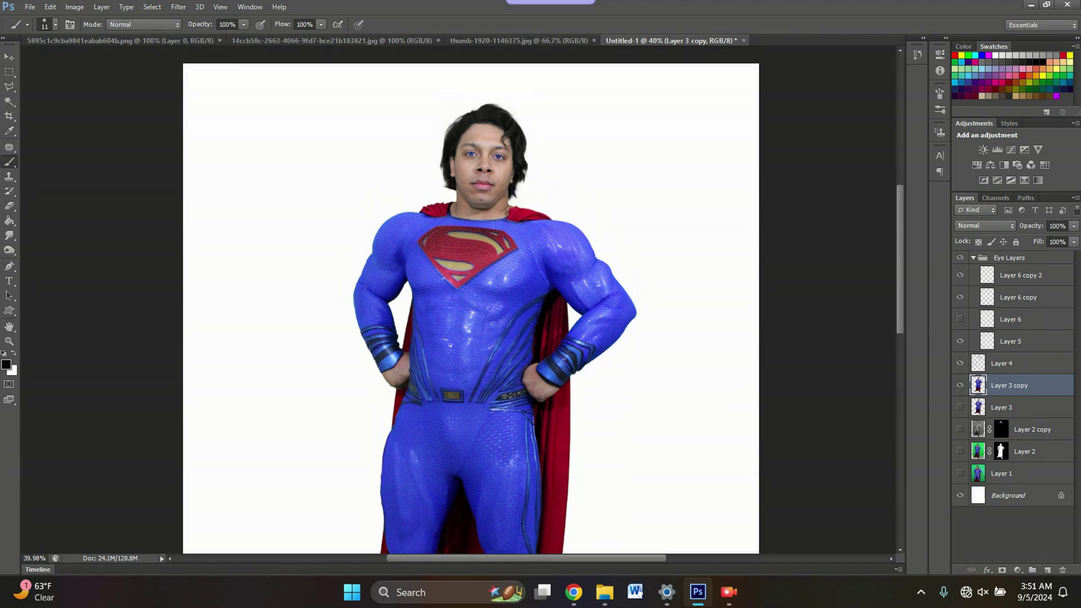
pyautogui.click(9, 86)
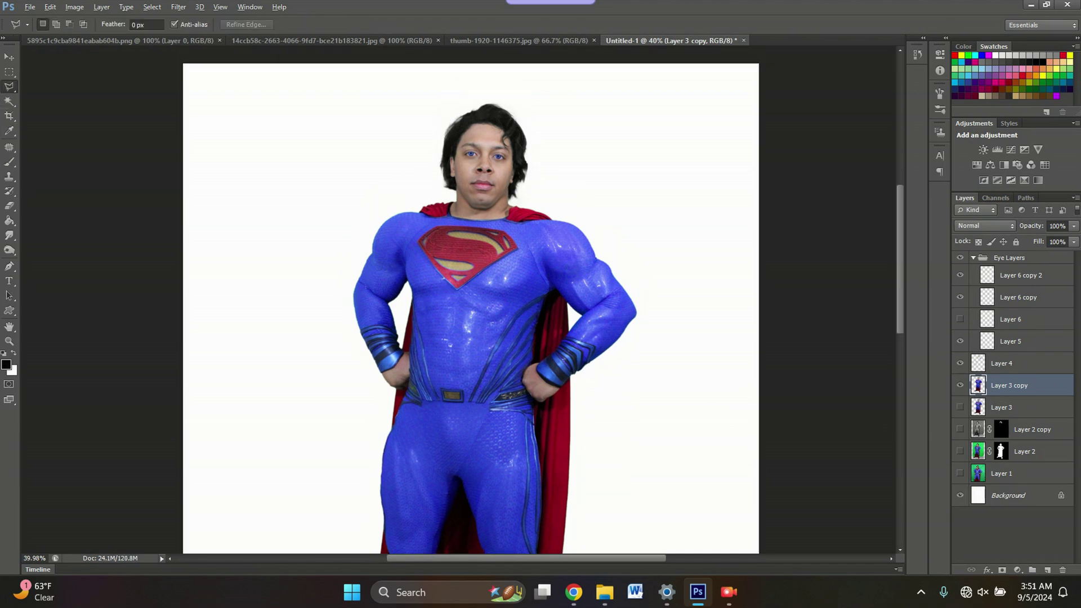
pyautogui.scroll(5, 459, 232)
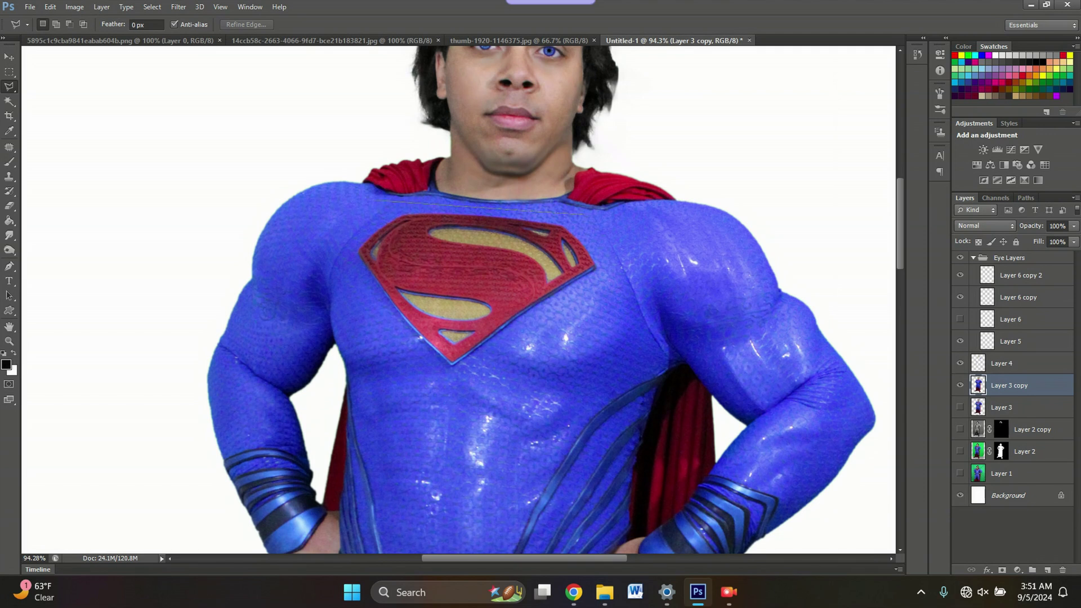
pyautogui.click(390, 207)
pyautogui.click(339, 257)
pyautogui.click(451, 384)
# Bring up the color adjustment commands for the selected chest emblem
pyautogui.click(74, 7)
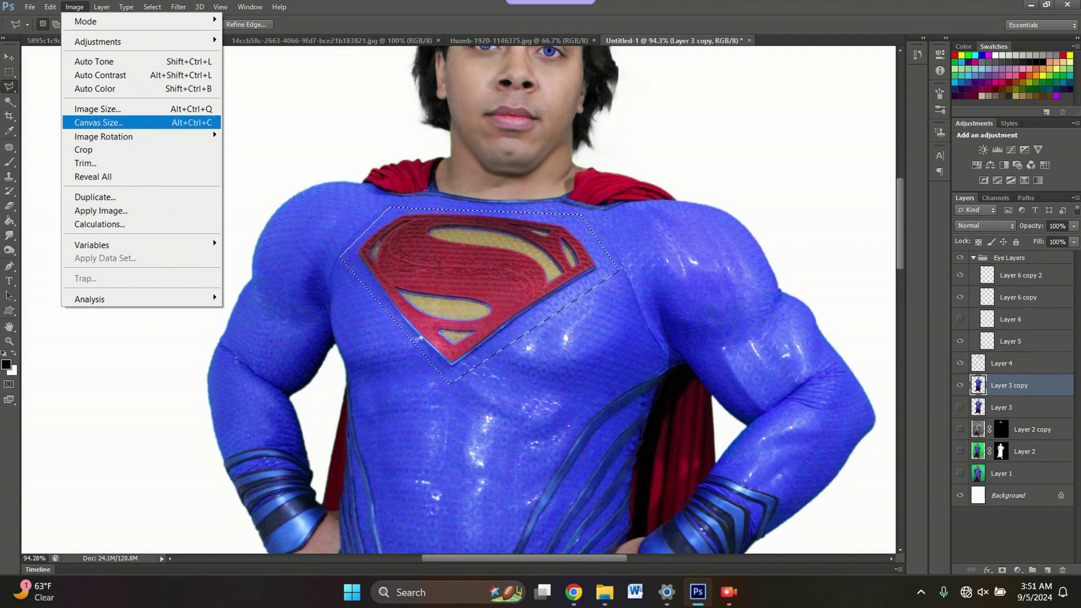
pyautogui.moveTo(99, 42)
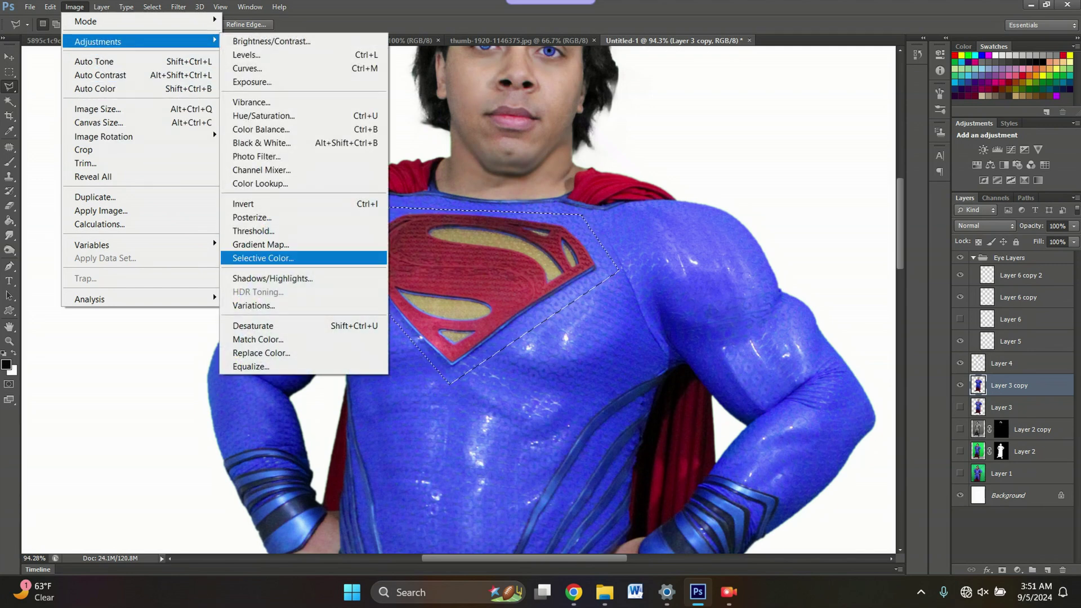
# Apply Selective Color to the selected chest emblem, setting the Reds to Cyan +6% and Magenta +42%
pyautogui.click(263, 258)
pyautogui.hotkey('shift', 'Up')
pyautogui.hotkey('shift', 'Up')
pyautogui.press('Up')
pyautogui.press('Up')
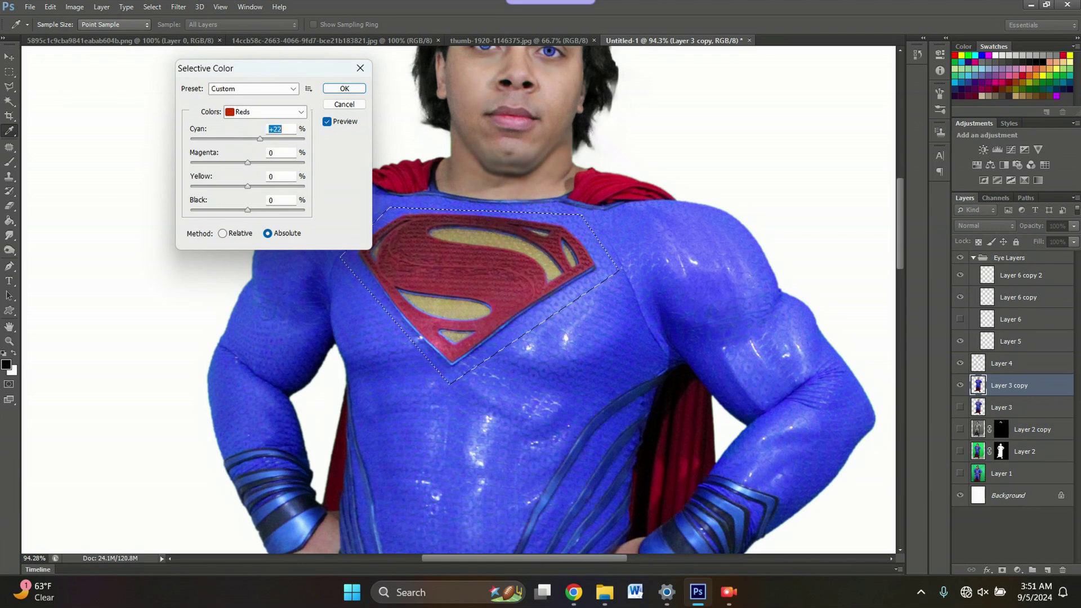
pyautogui.hotkey('shift', 'Down')
pyautogui.press('Down')
pyautogui.press('Down')
pyautogui.press('Down')
pyautogui.press('Down')
pyautogui.press('Down')
pyautogui.press('Down')
pyautogui.press('Tab')
pyautogui.hotkey('shift', 'Up')
pyautogui.hotkey('shift', 'Up')
pyautogui.hotkey('shift', 'Up')
pyautogui.hotkey('shift', 'Up')
pyautogui.press('Up')
pyautogui.press('Up')
# Set the emblem's Reds to Yellow +49% and Black +18% in Selective Color
pyautogui.press('Tab')
pyautogui.hotkey('shift', 'Up')
pyautogui.hotkey('shift', 'Up')
pyautogui.hotkey('shift', 'Up')
pyautogui.hotkey('shift', 'Up')
pyautogui.hotkey('shift', 'Up')
pyautogui.press('Down')
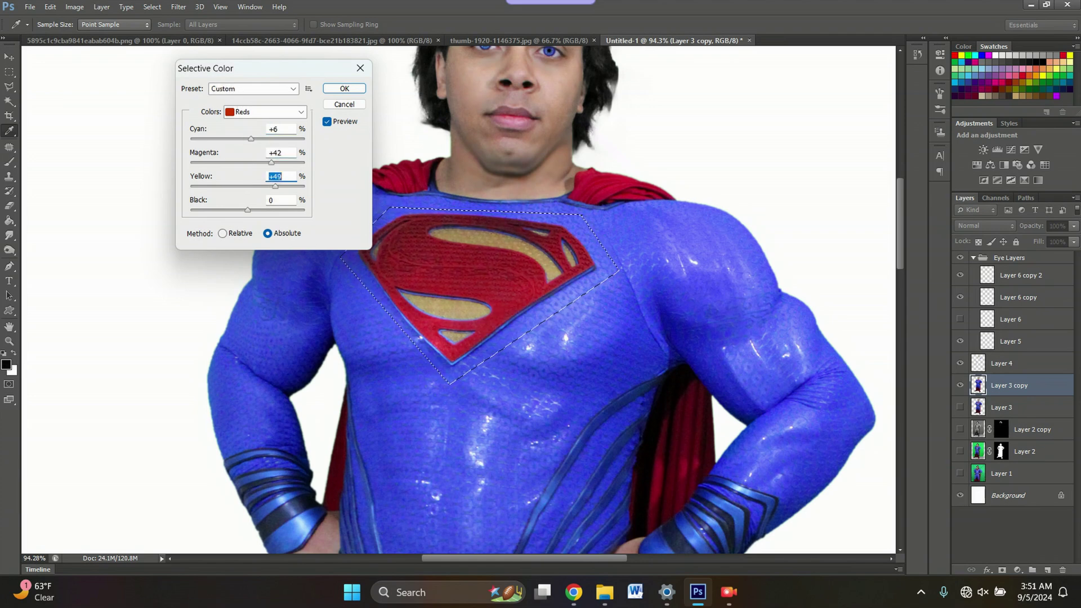
pyautogui.press('Tab')
pyautogui.hotkey('shift', 'Up')
pyautogui.hotkey('shift', 'Up')
pyautogui.press('Down')
pyautogui.press('Down')
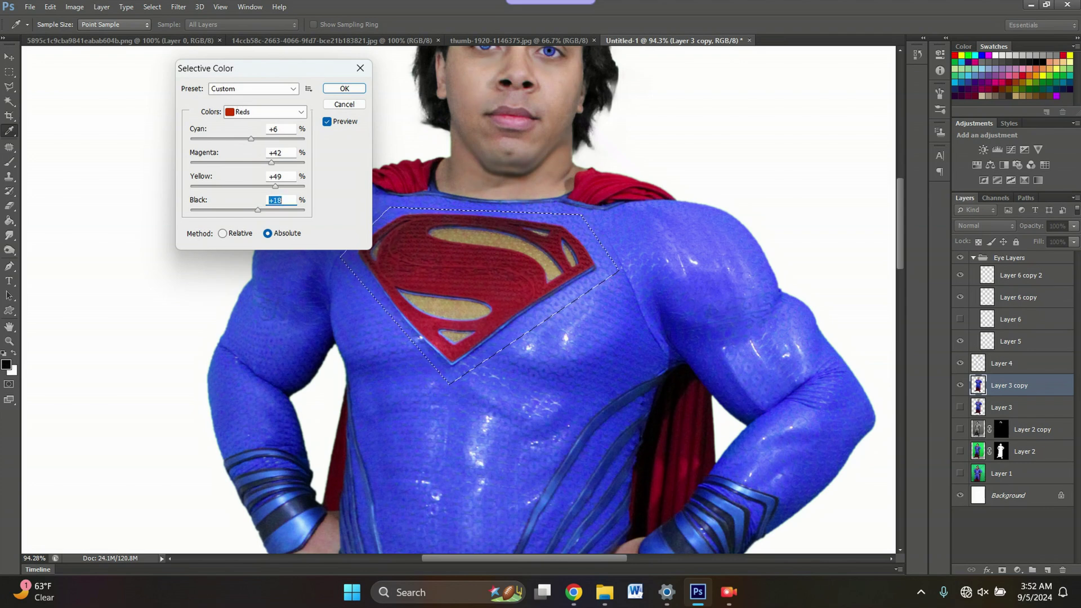
# Set the emblem's Yellows to Cyan +17%, Magenta -48%, Yellow +37% and Black +22%, apply the adjustment and deselect the emblem
pyautogui.click(301, 111)
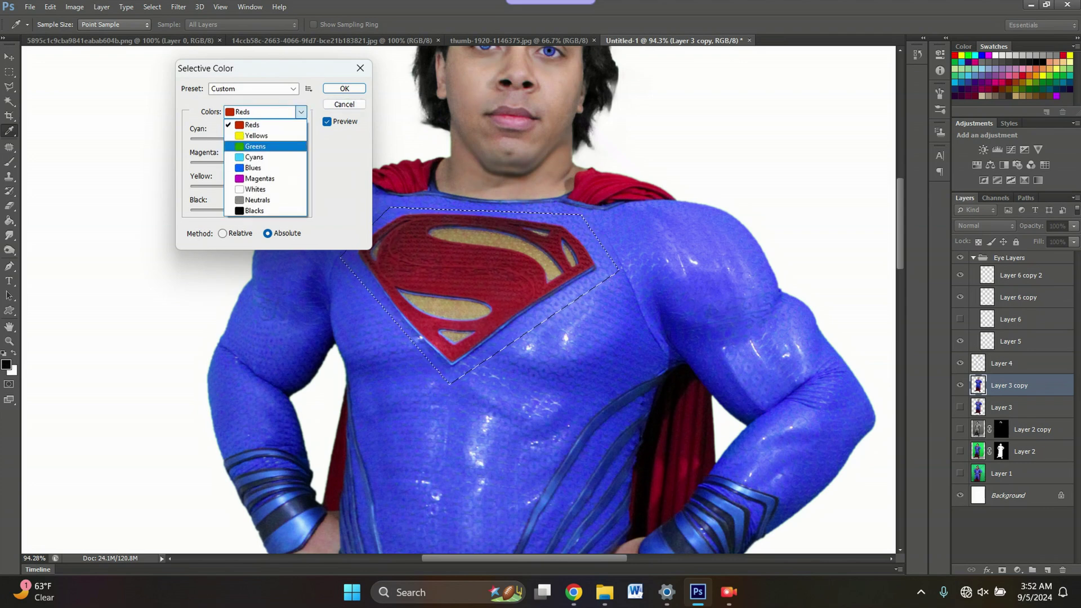
pyautogui.press('Return')
pyautogui.moveTo(248, 139); pyautogui.dragTo(259, 209)
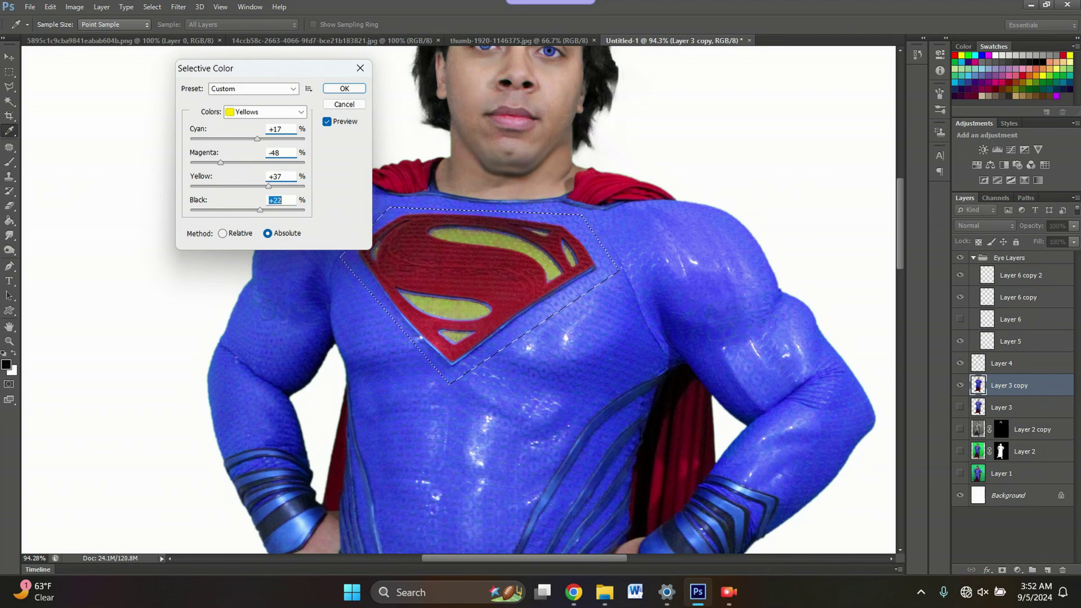
pyautogui.press('Return')
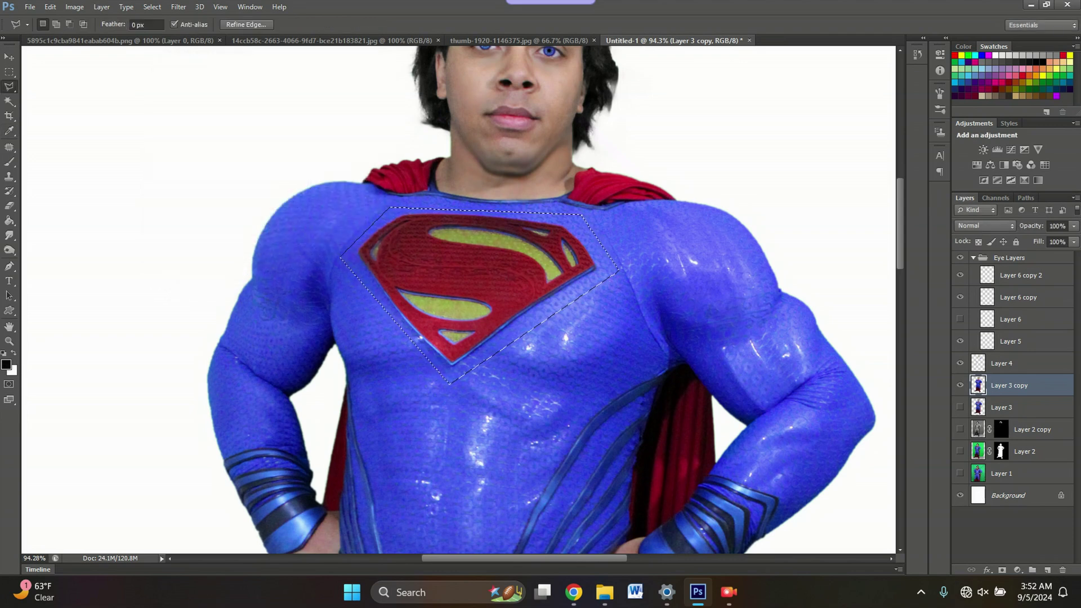
pyautogui.press('m')
pyautogui.hotkey('ctrl', 'd')
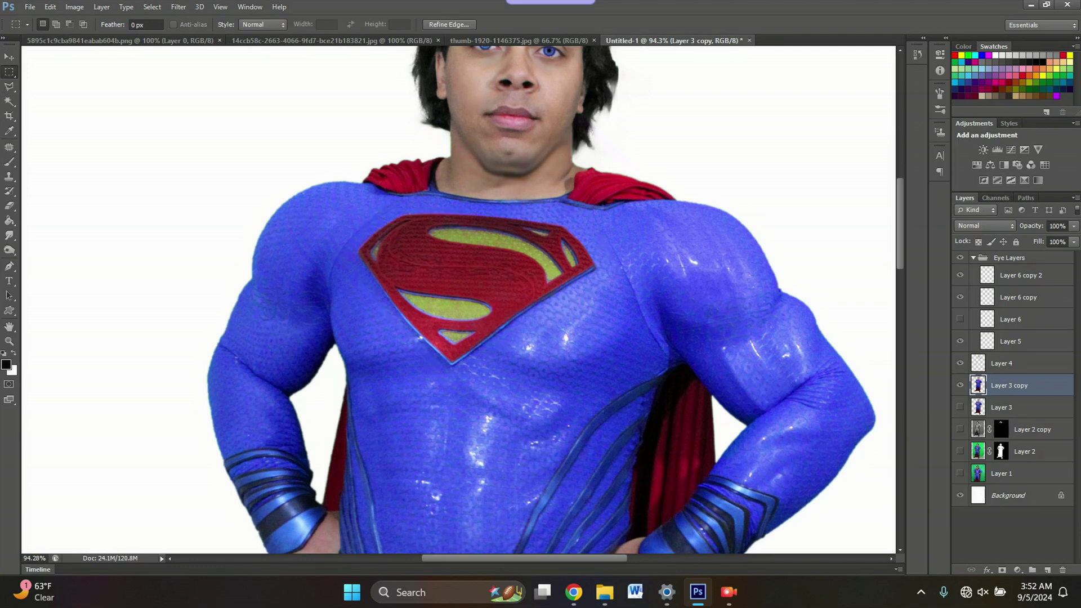
# Start a Selective Color adjustment on the whole Layer 3 copy and set its Yellows to Cyan -42%
pyautogui.hotkey('ctrl', '0')
pyautogui.scroll(-4, 238, 168)
pyautogui.scroll(3, 238, 169)
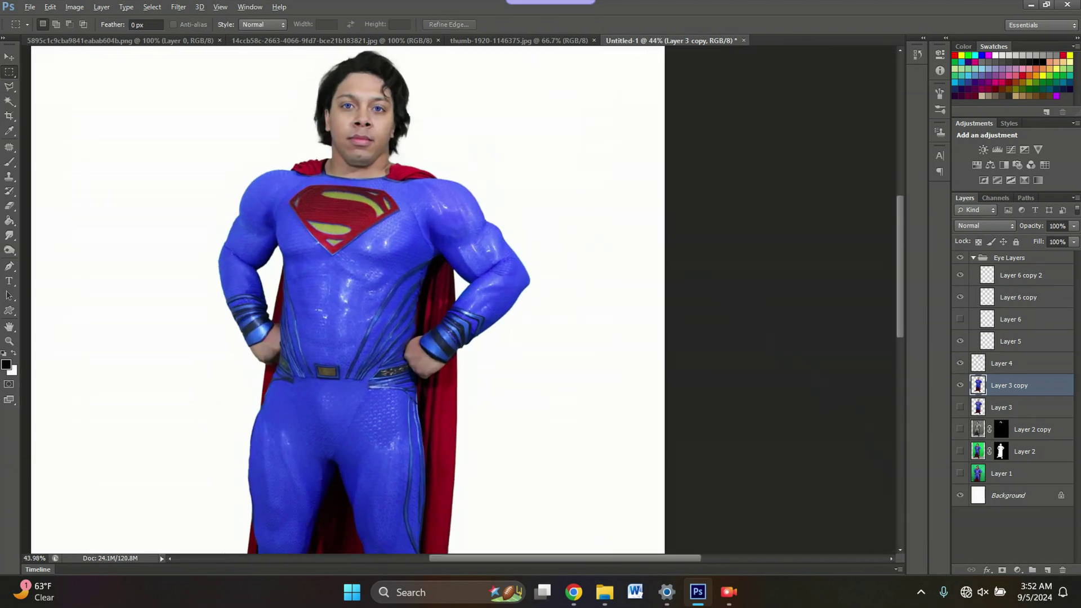
pyautogui.scroll(-2, 238, 169)
pyautogui.scroll(3, 230, 156)
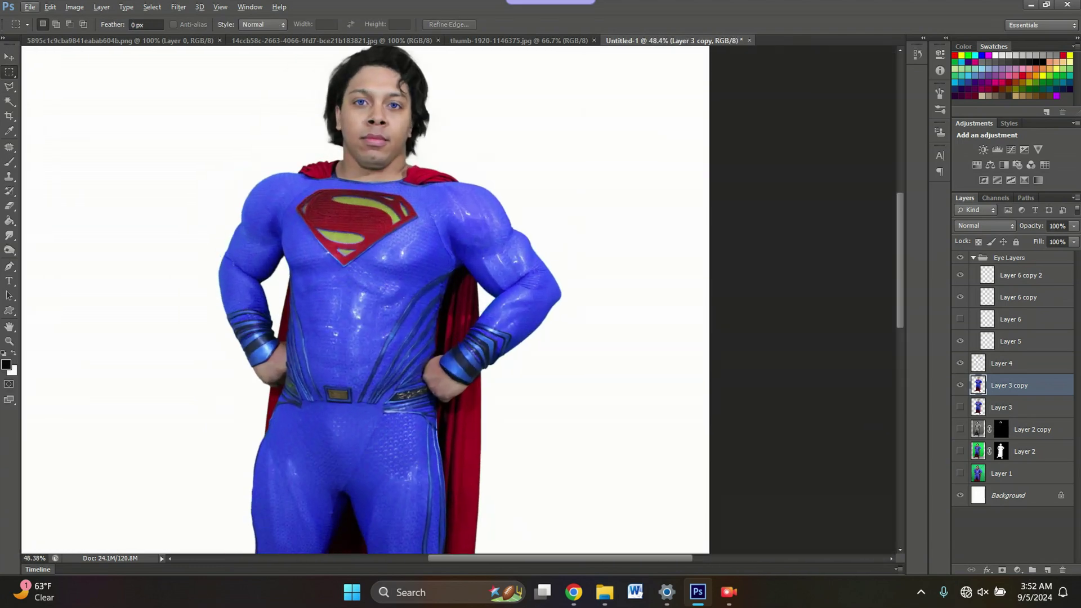
pyautogui.click(75, 8)
pyautogui.moveTo(112, 42)
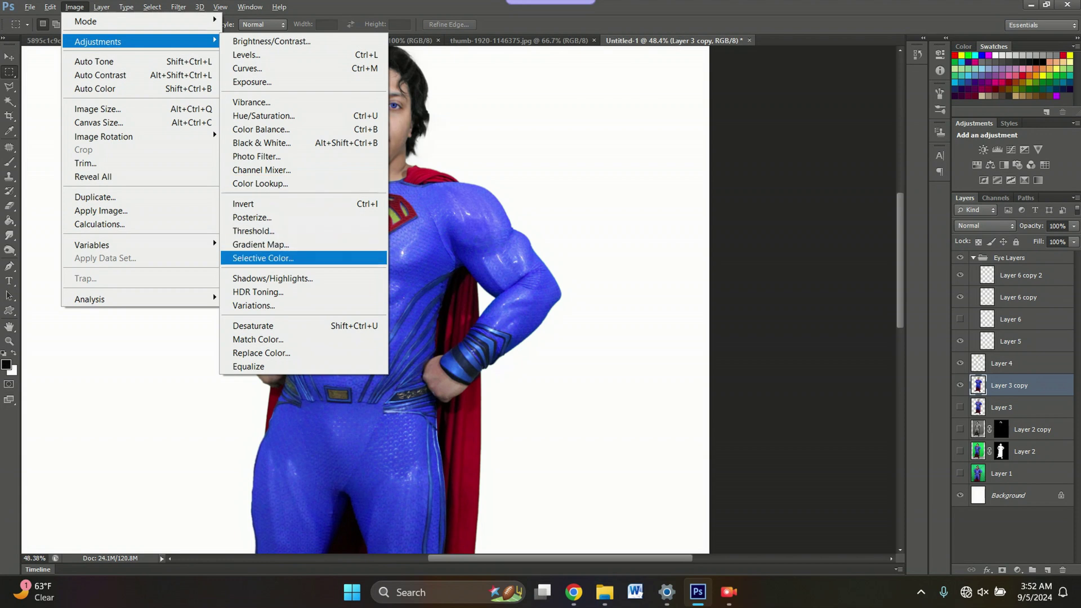
pyautogui.click(265, 258)
pyautogui.click(271, 112)
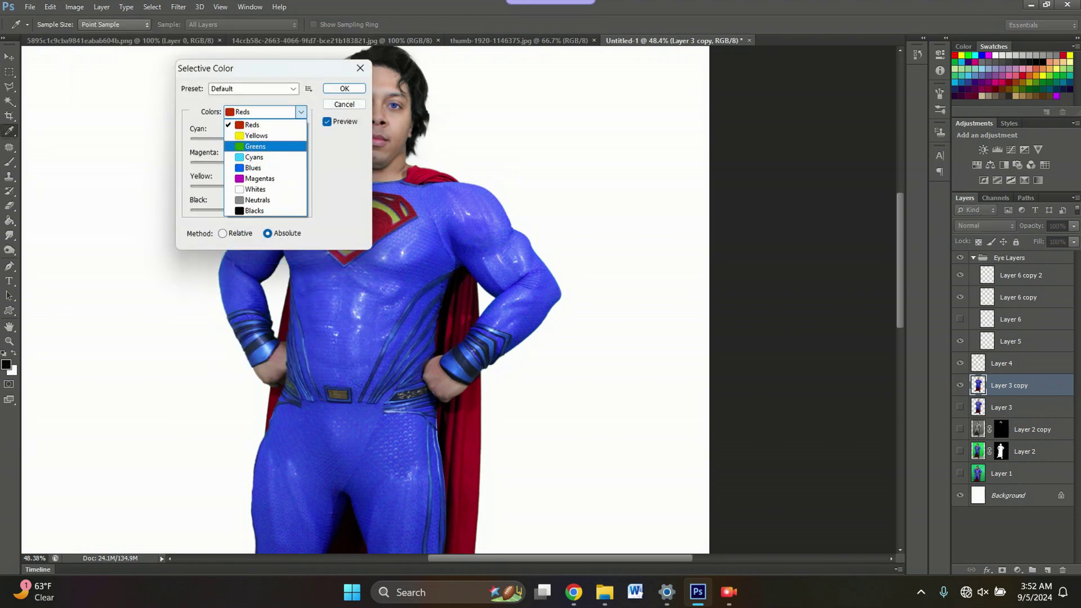
pyautogui.click(265, 136)
pyautogui.moveTo(284, 69); pyautogui.dragTo(627, 126)
pyautogui.press('Tab')
pyautogui.press('Down')
pyautogui.press('Down')
pyautogui.press('Down')
pyautogui.press('Down')
pyautogui.press('Down')
pyautogui.press('Down')
pyautogui.press('Down')
pyautogui.press('Down')
pyautogui.press('Down')
pyautogui.press('Down')
pyautogui.press('Down')
pyautogui.press('Down')
pyautogui.press('Down')
pyautogui.press('Down')
pyautogui.press('Down')
pyautogui.press('Down')
pyautogui.press('Down')
pyautogui.press('Down')
pyautogui.press('Down')
pyautogui.press('Down')
pyautogui.press('Down')
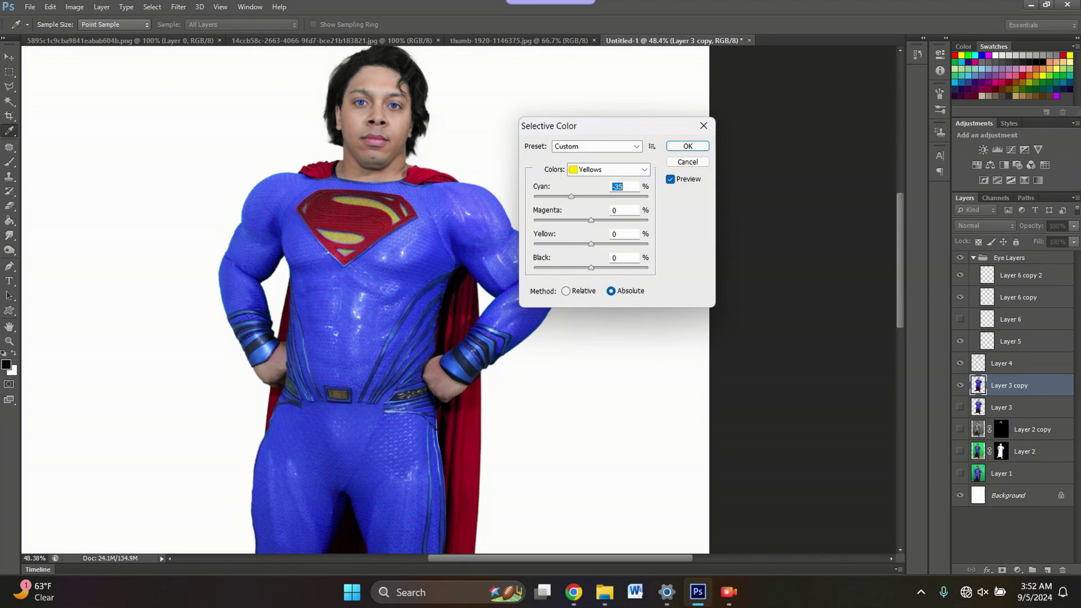
pyautogui.press('Up')
pyautogui.press('Up')
pyautogui.press('Up')
# Set the Yellows to Magenta +11% and Yellow +6%, and apply the Selective Color adjustment
pyautogui.press('Tab')
pyautogui.press('Up')
pyautogui.press('Up')
pyautogui.press('Up')
pyautogui.press('Up')
pyautogui.press('Up')
pyautogui.press('Up')
pyautogui.press('Up')
pyautogui.press('Up')
pyautogui.press('Up')
pyautogui.press('Up')
pyautogui.press('Up')
pyautogui.press('Tab')
pyautogui.click(687, 147)
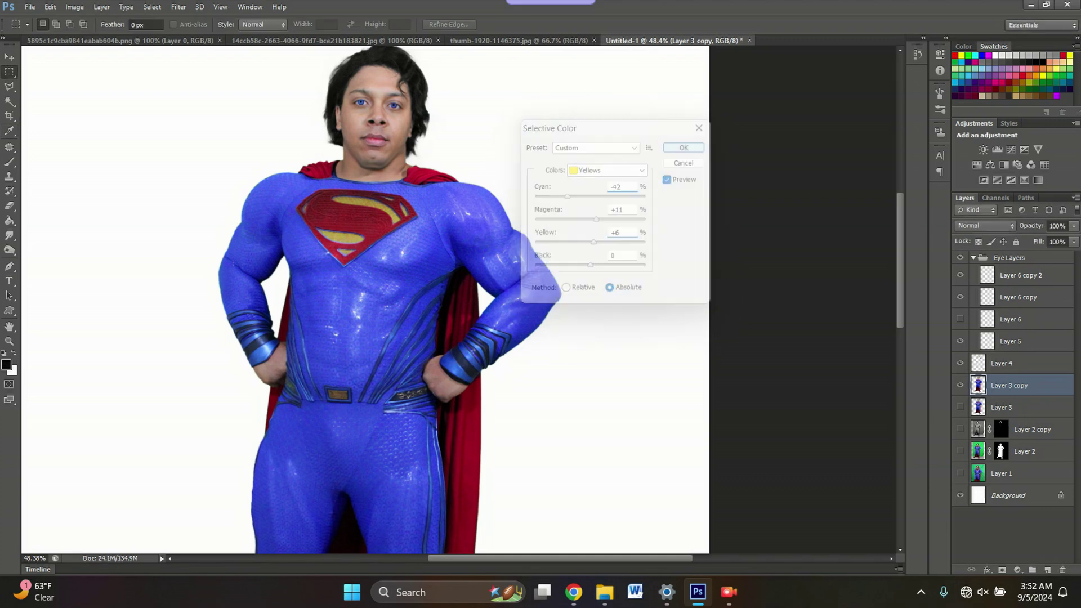
# Sample the emblem's gold with the Brush tool and paint it on Layer 4 over the belt patch beside the figure's hand
pyautogui.scroll(2, 384, 187)
pyautogui.scroll(4, 383, 168)
pyautogui.scroll(-2, 383, 168)
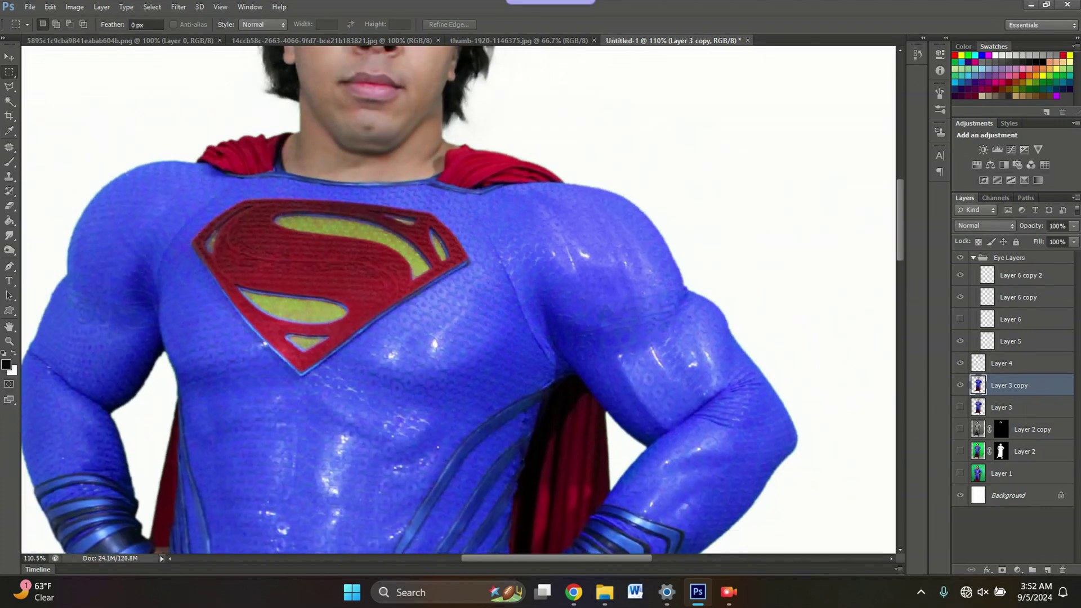
pyautogui.scroll(-4, 458, 298)
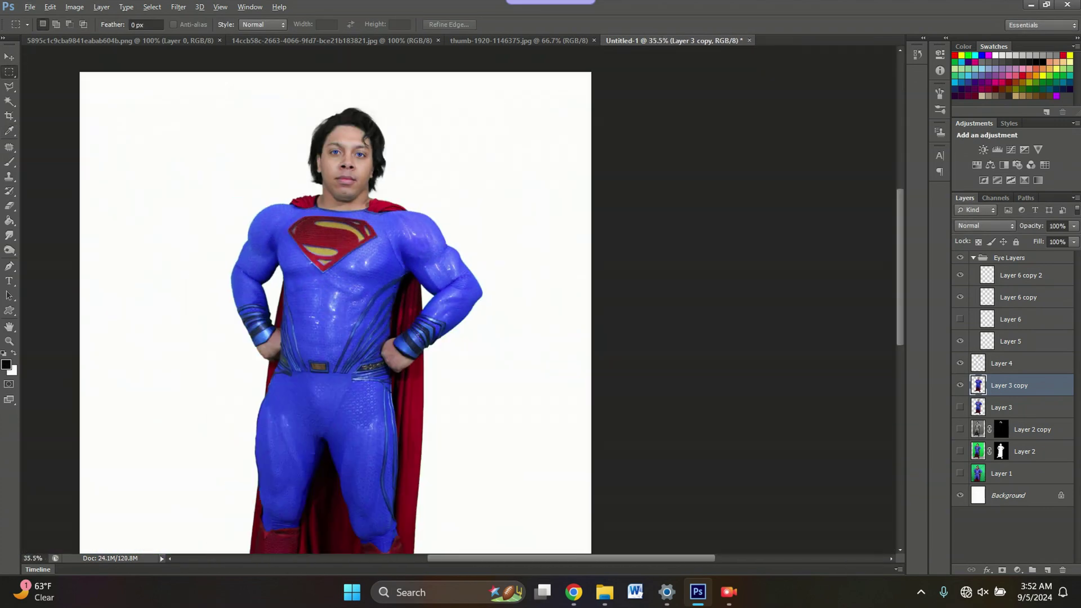
pyautogui.scroll(-1, 459, 298)
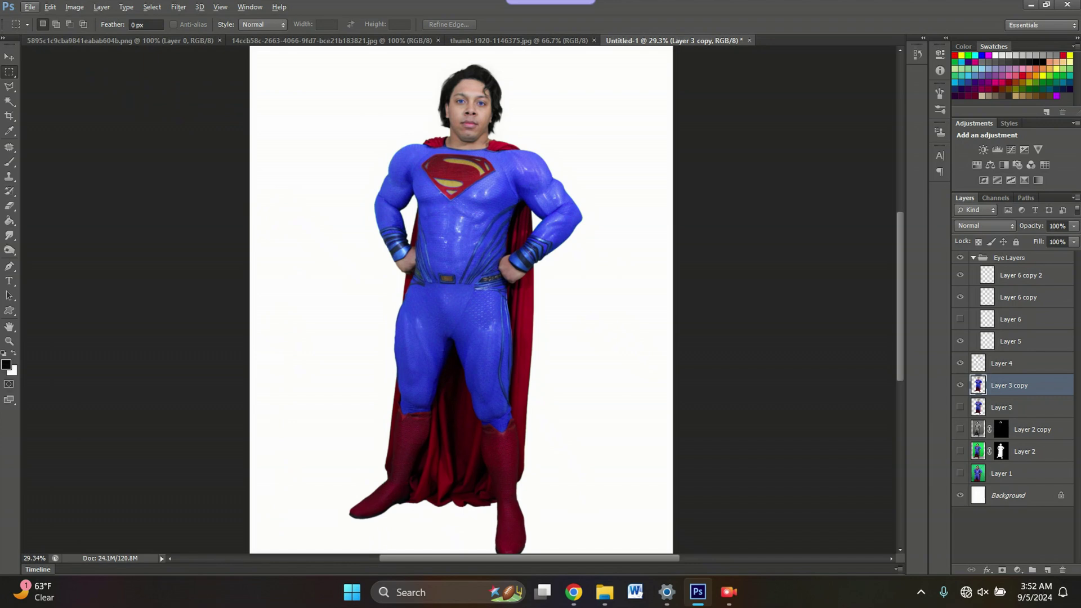
pyautogui.scroll(6, 448, 150)
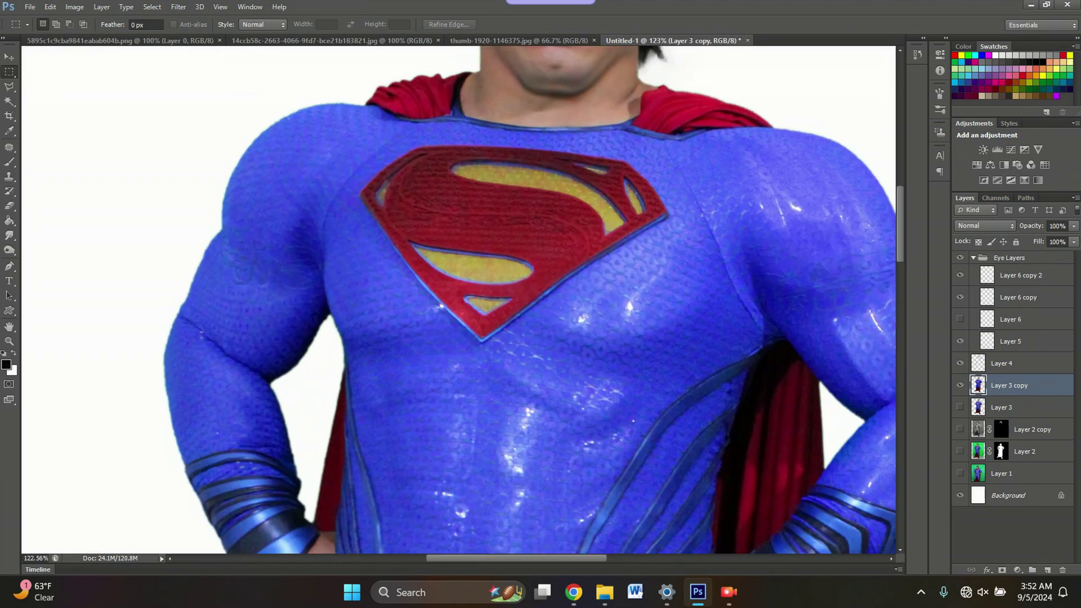
pyautogui.press('b')
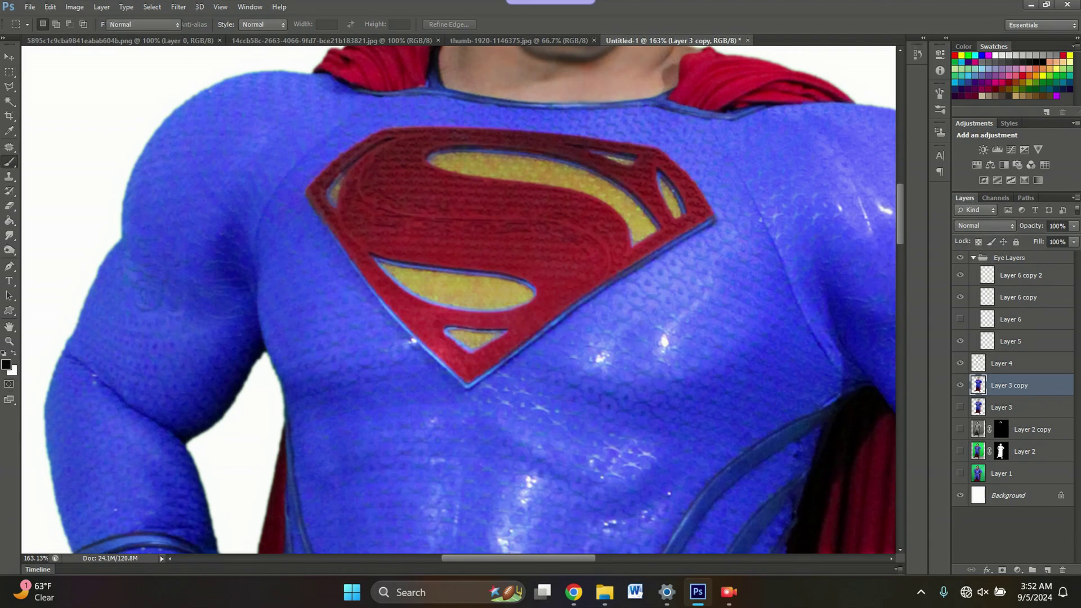
pyautogui.scroll(-3, 459, 298)
pyautogui.scroll(-7, 306, 405)
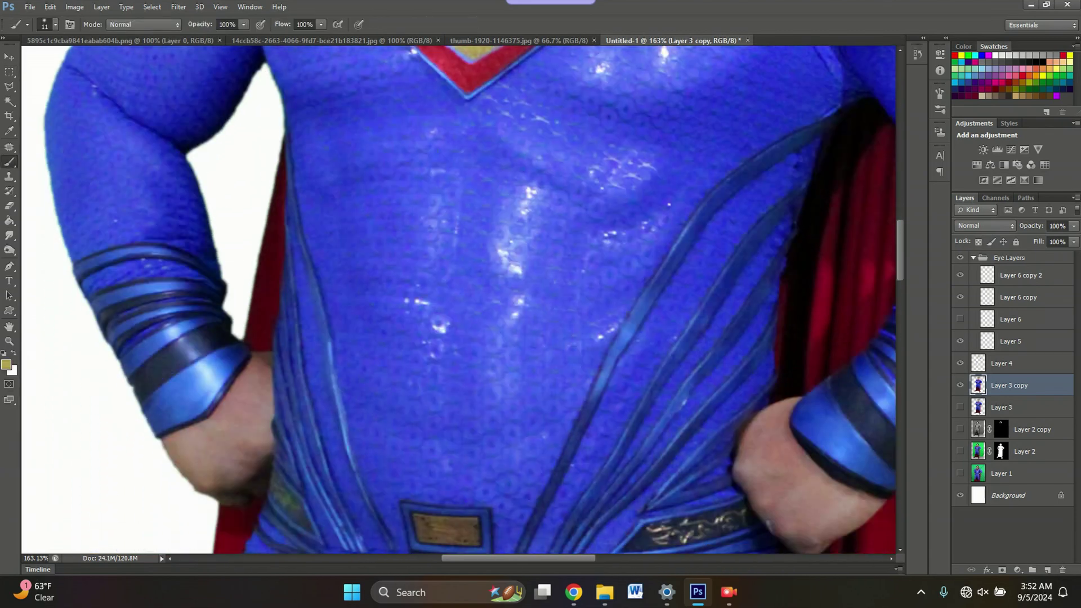
pyautogui.scroll(5, 307, 405)
pyautogui.scroll(3, 264, 387)
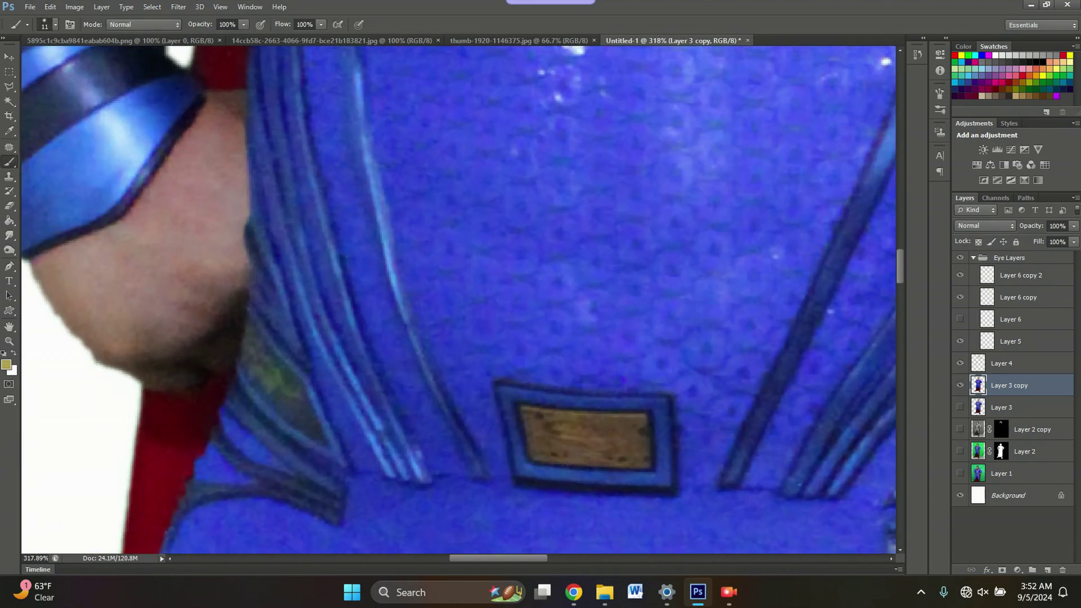
pyautogui.click(1001, 364)
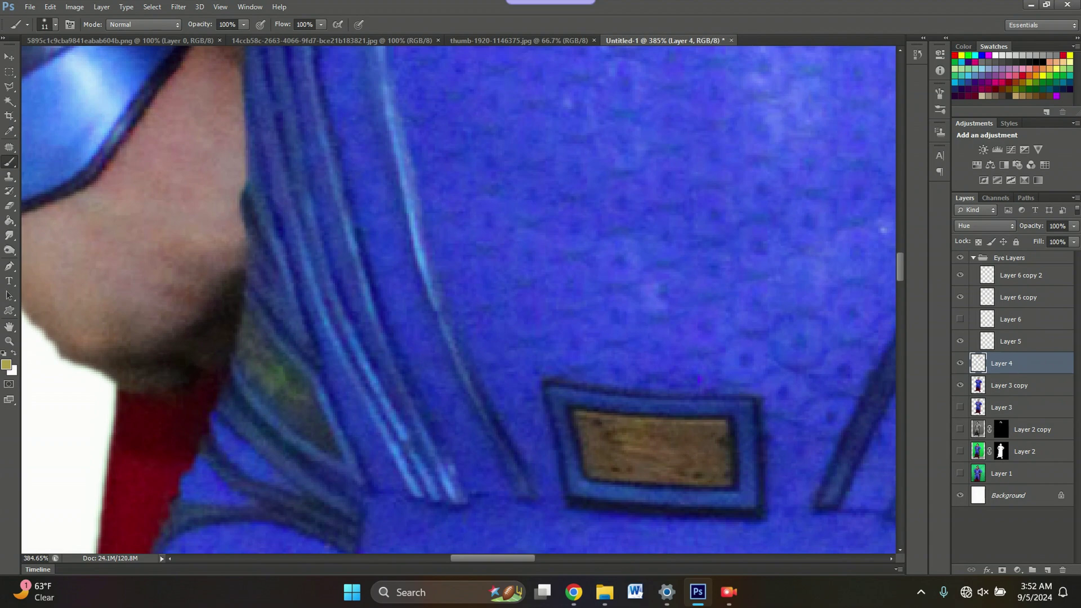
pyautogui.scroll(2, 268, 332)
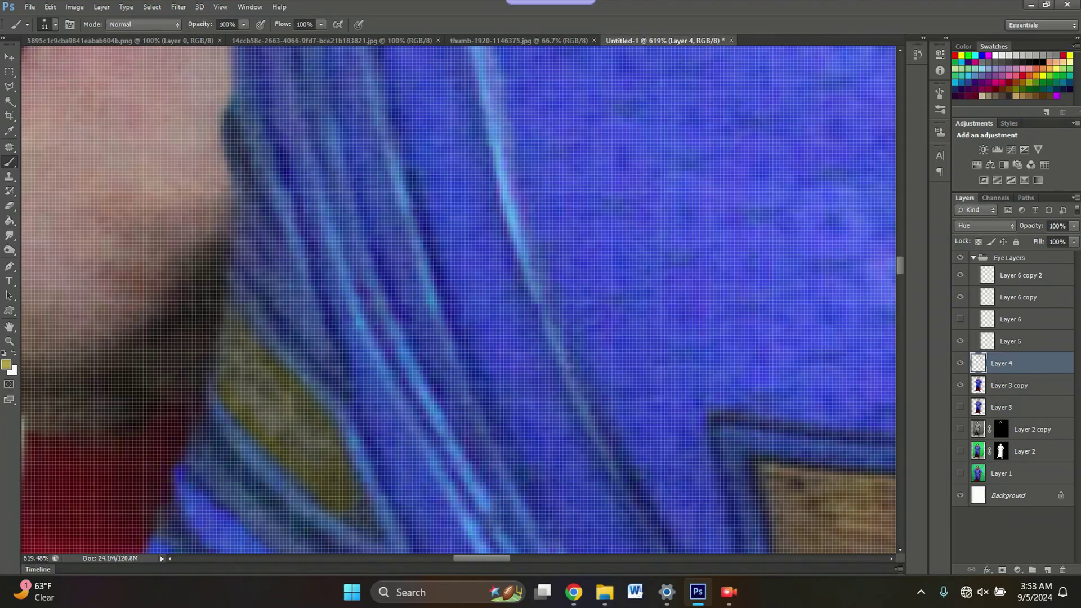
# Switch to the Blur tool and examine the painted belt patch up close and against the whole figure
pyautogui.click(9, 235)
pyautogui.click(56, 233)
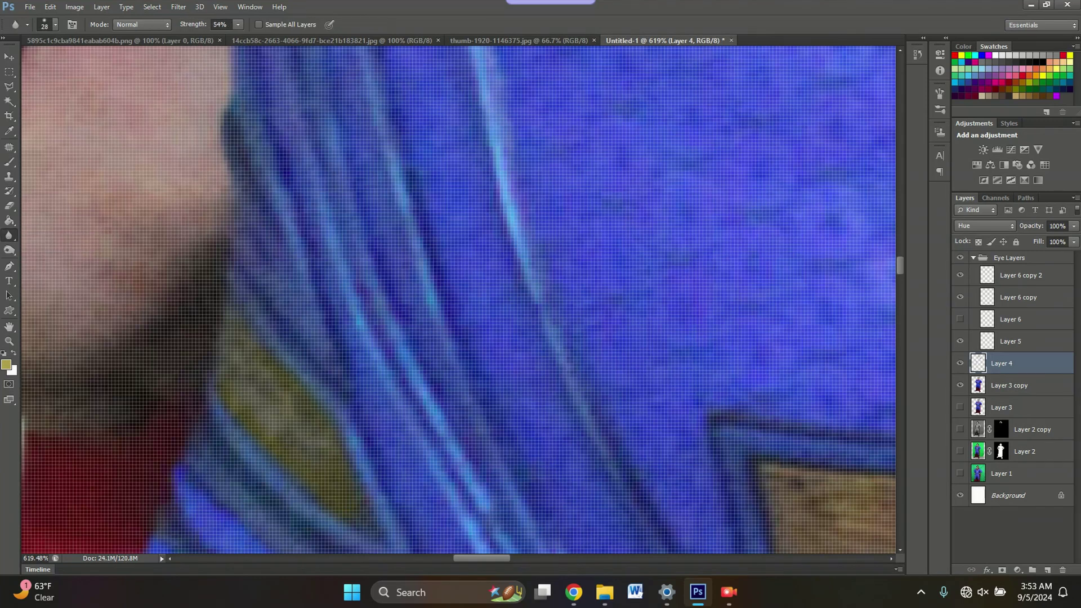
pyautogui.scroll(-7, 355, 391)
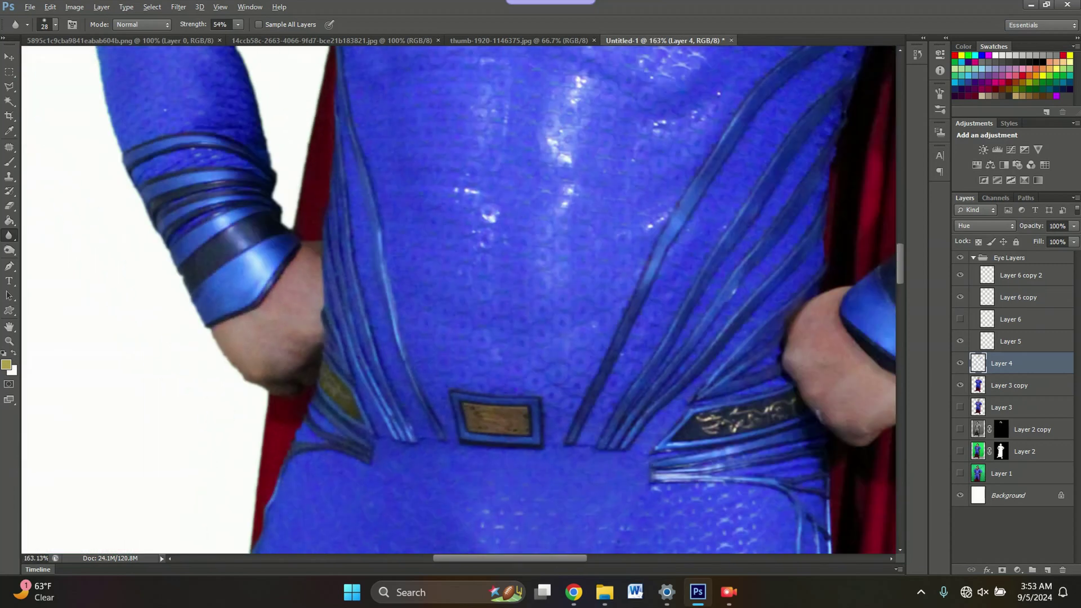
pyautogui.scroll(-6, 650, 337)
pyautogui.scroll(6, 698, 391)
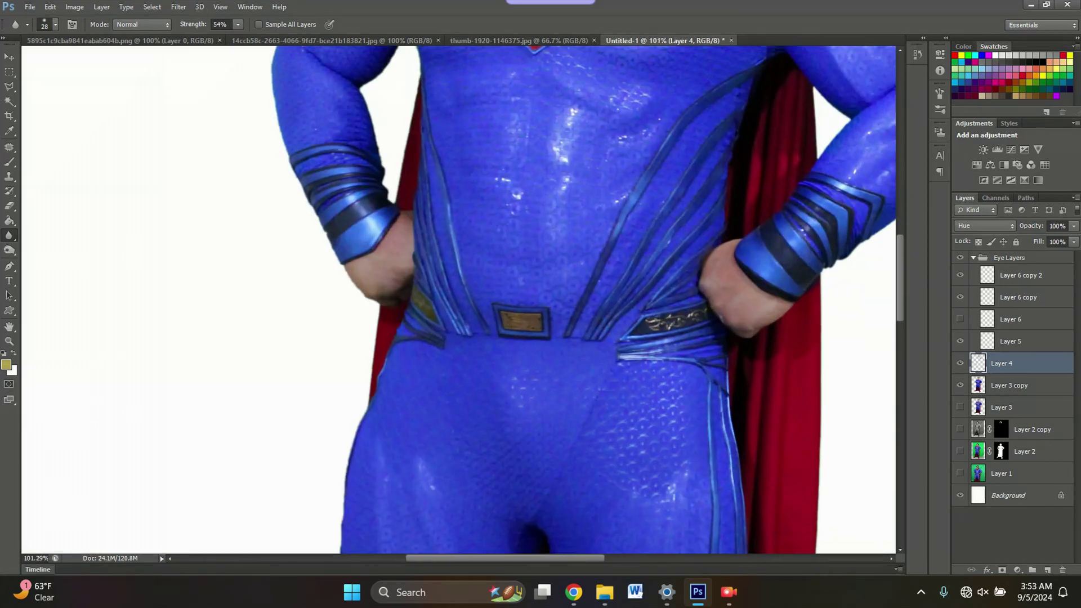
pyautogui.scroll(-6, 591, 280)
pyautogui.scroll(-3, 551, 261)
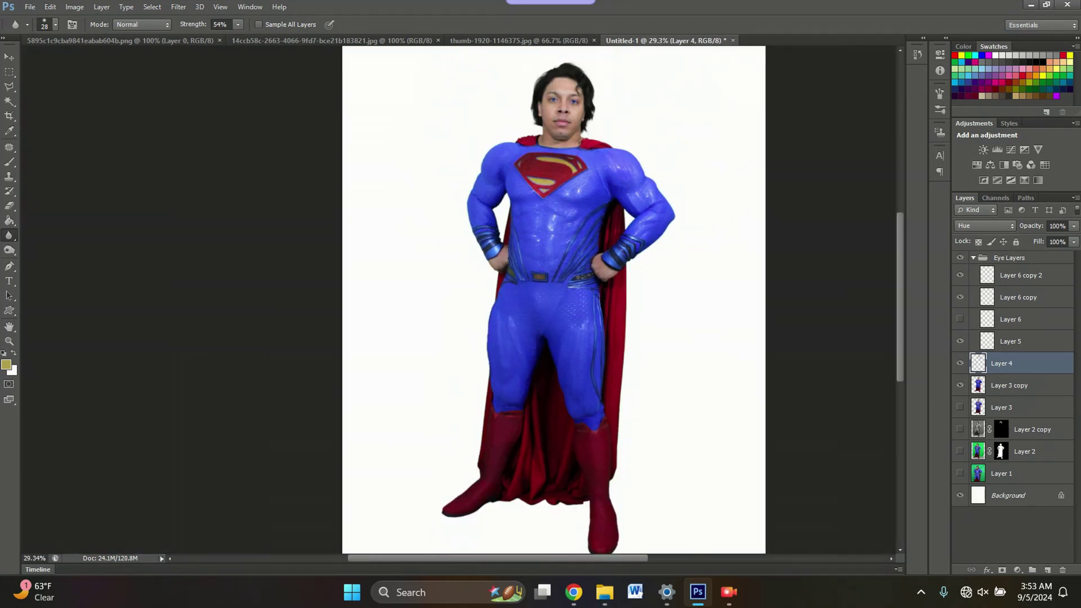
pyautogui.scroll(-1, 516, 216)
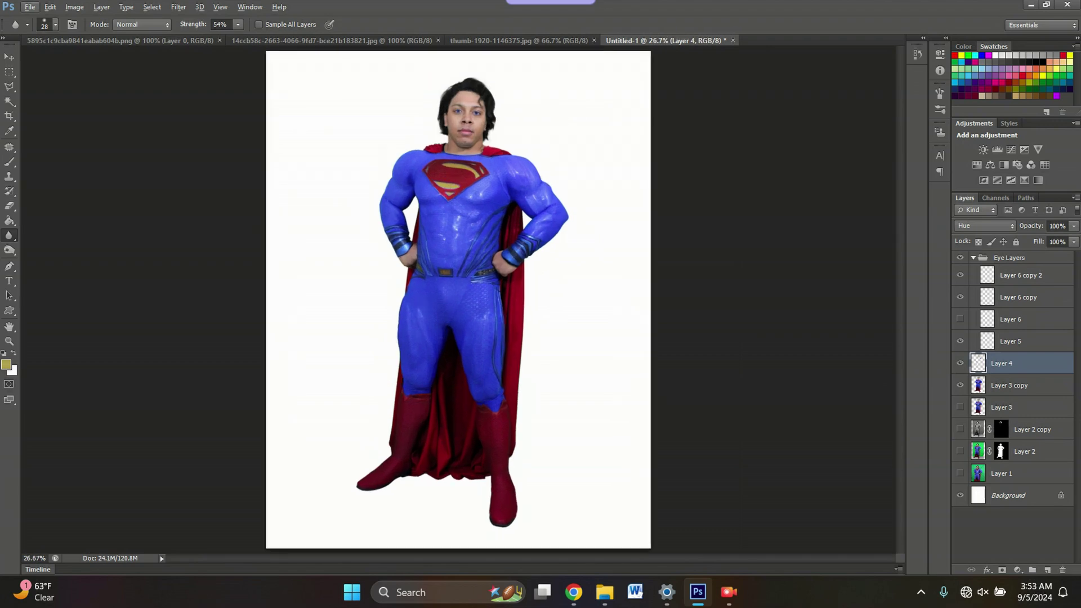
pyautogui.scroll(6, 521, 208)
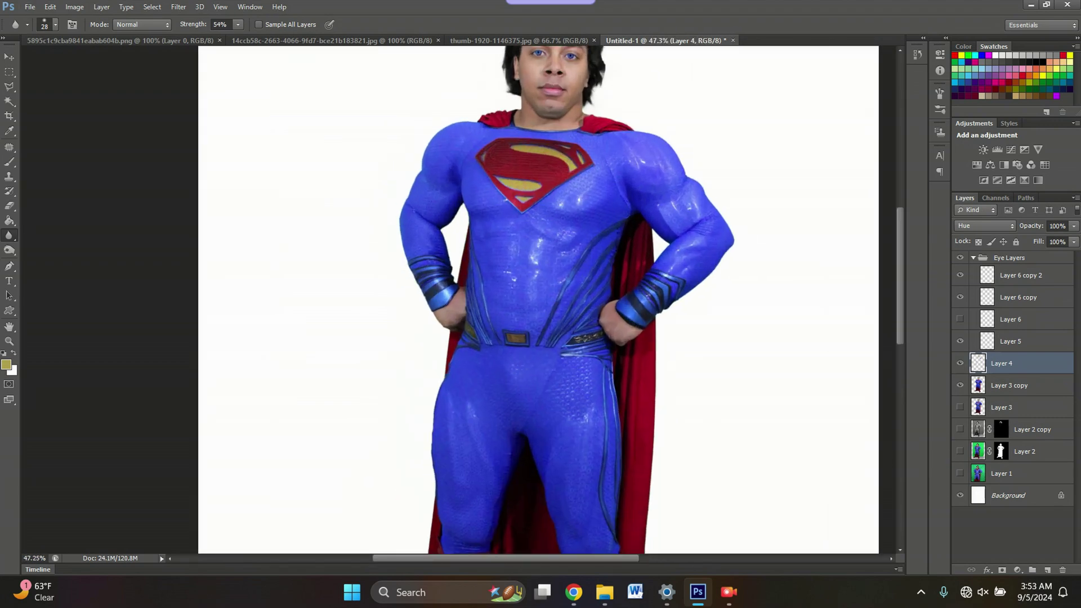
pyautogui.scroll(3, 374, 312)
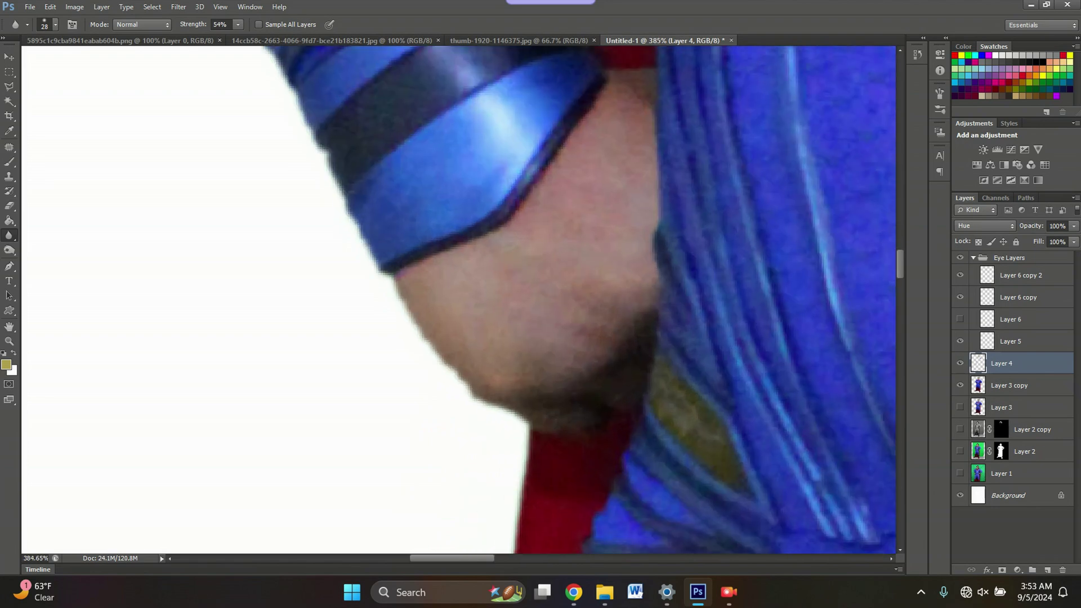
pyautogui.scroll(-5, 608, 308)
pyautogui.scroll(-6, 484, 299)
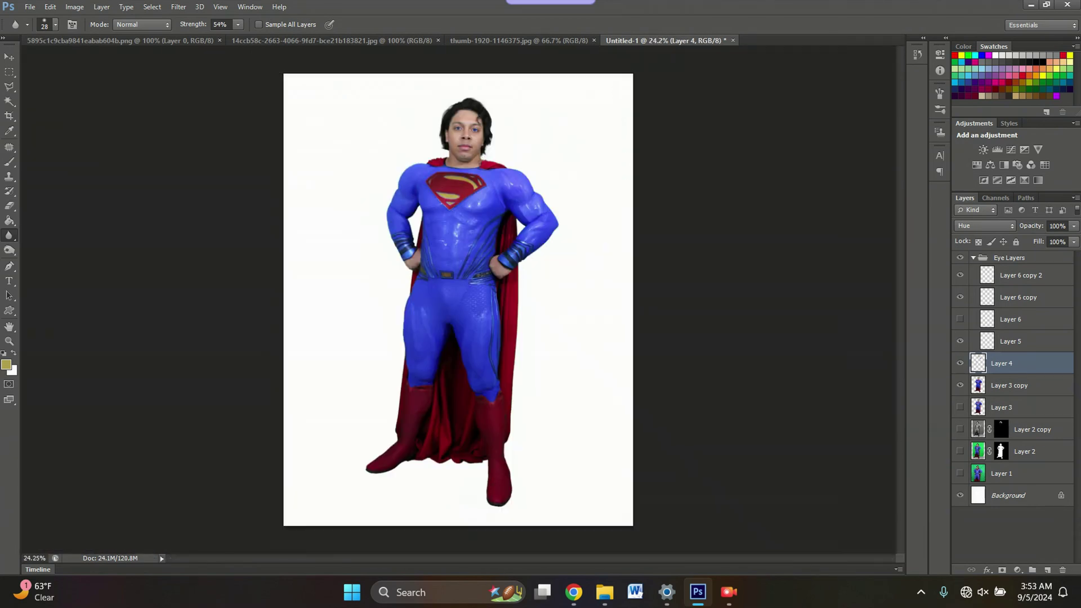
# Add a new layer directly above Layer 3 and name it BG
pyautogui.click(1017, 386)
pyautogui.click(1018, 408)
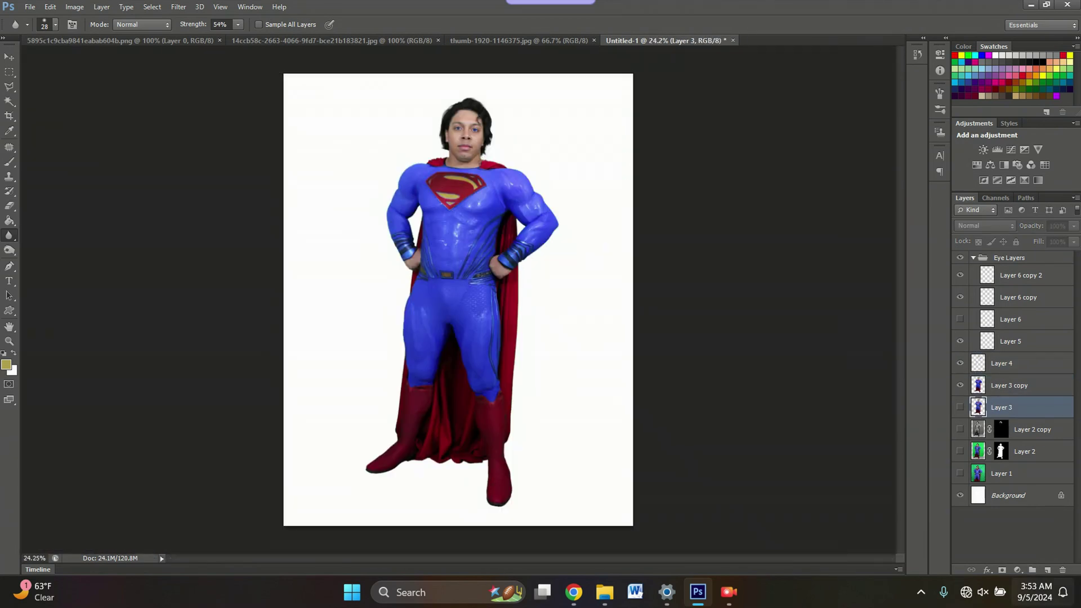
pyautogui.click(1046, 569)
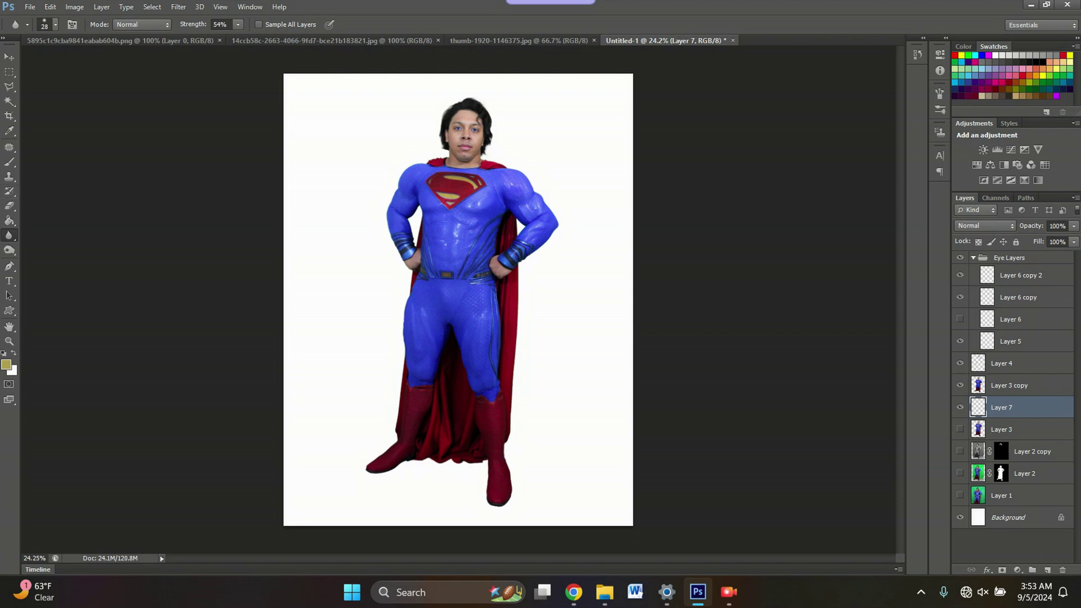
pyautogui.doubleClick(1001, 407)
pyautogui.write('BG')
pyautogui.press('Return')
# Reset the colors to default and fill the BG layer with black using the Paint Bucket tool
pyautogui.press('d')
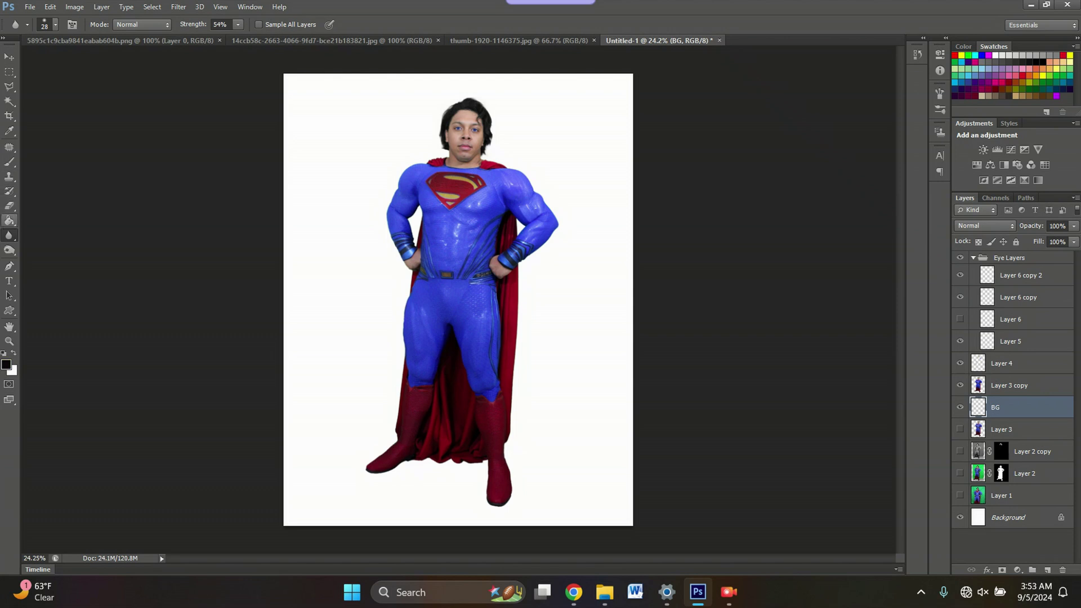
pyautogui.press('g')
pyautogui.click(515, 216)
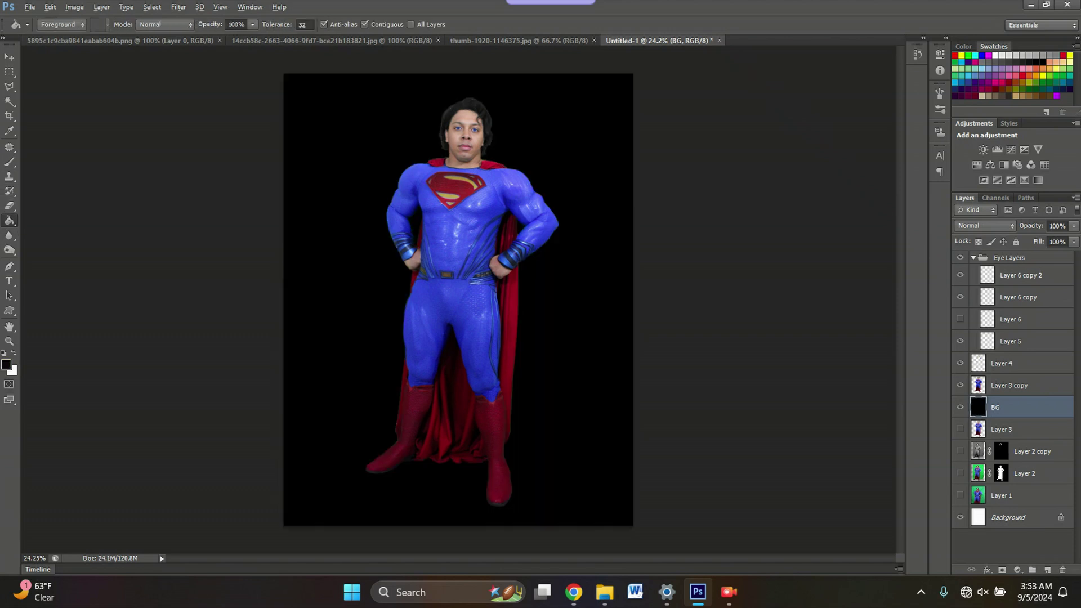
pyautogui.scroll(5, 459, 298)
pyautogui.scroll(2, 459, 298)
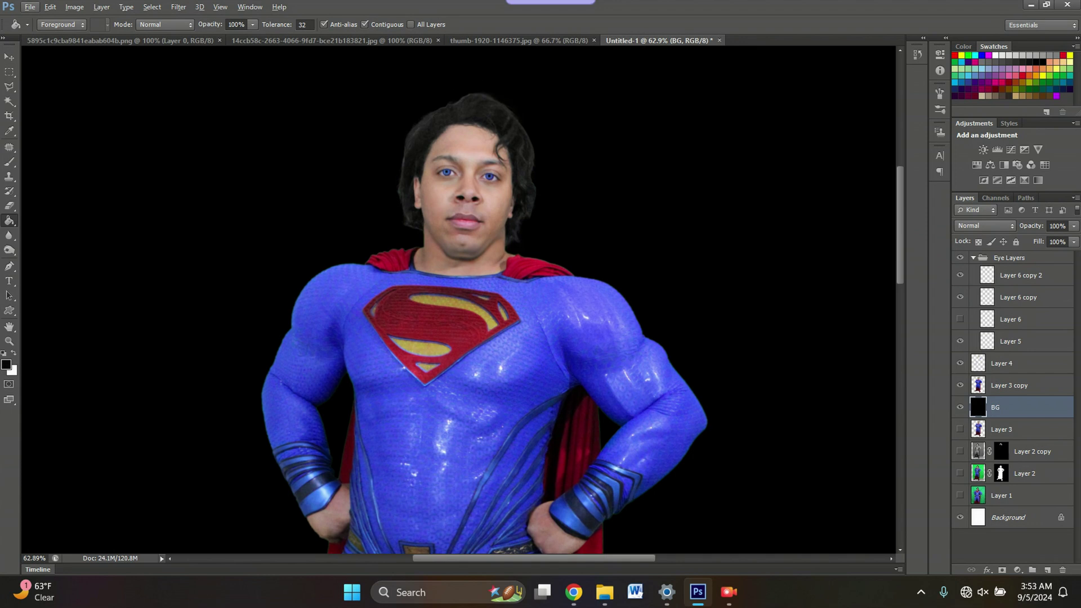
# Hide the BG and Background layers, then marquee-select the canvas around the full figure and copy it merged
pyautogui.press('v')
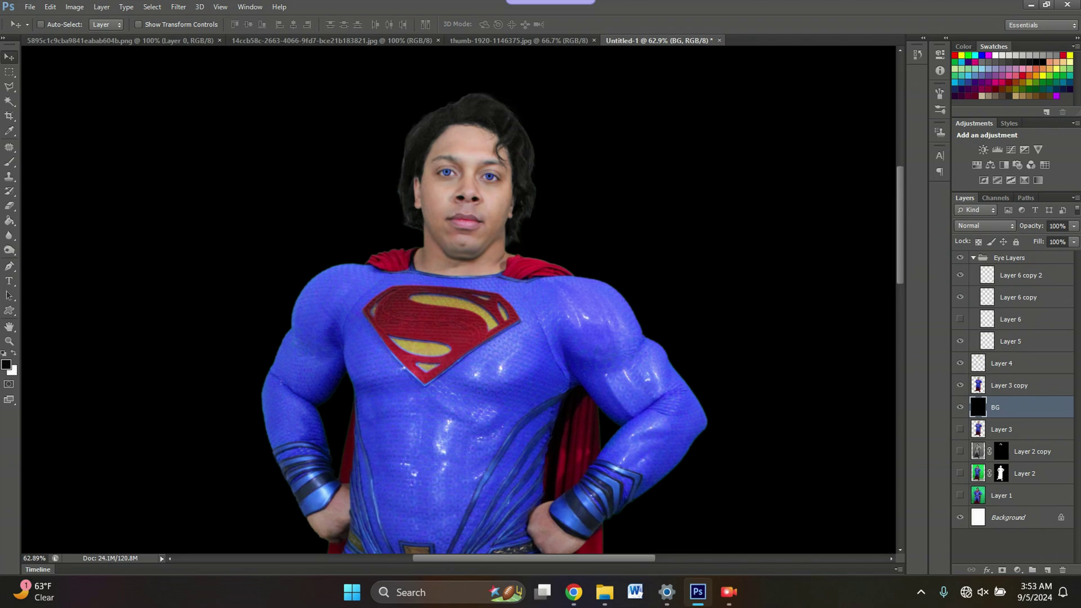
pyautogui.scroll(-10, 458, 298)
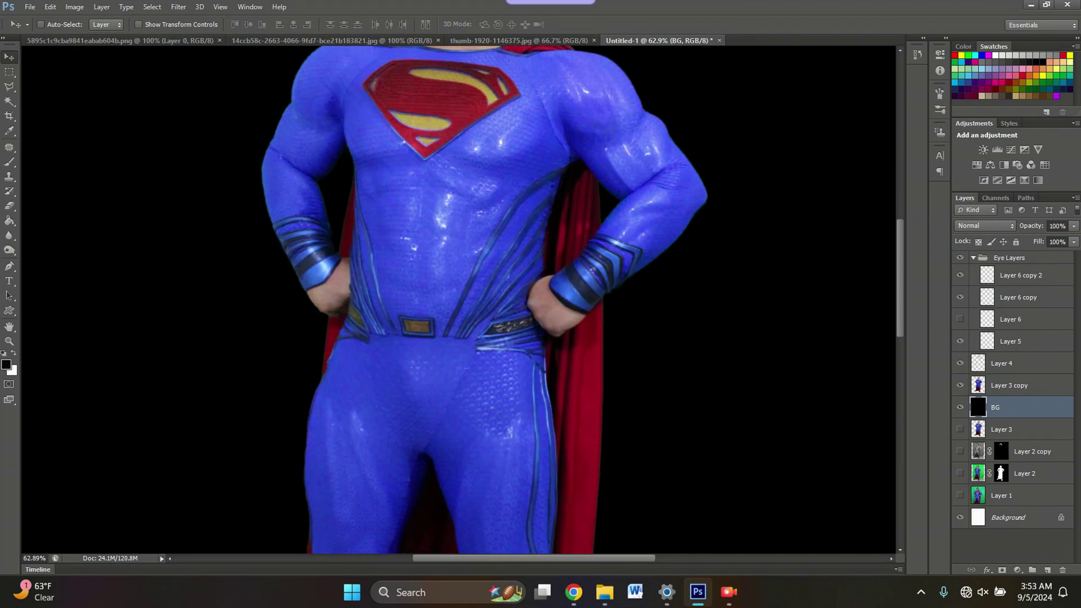
pyautogui.scroll(10, 459, 299)
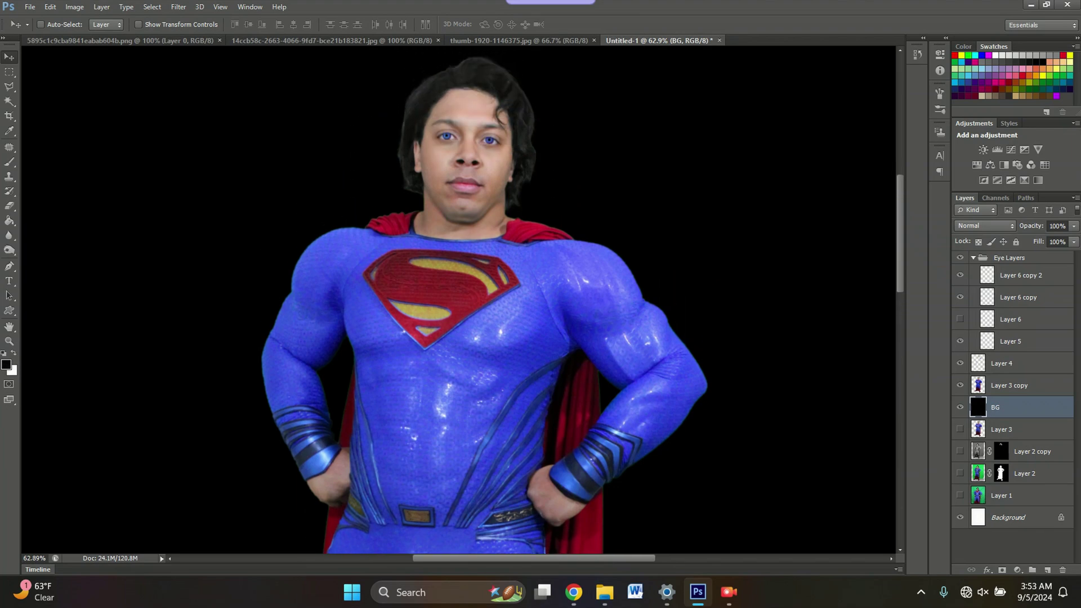
pyautogui.scroll(-5, 459, 298)
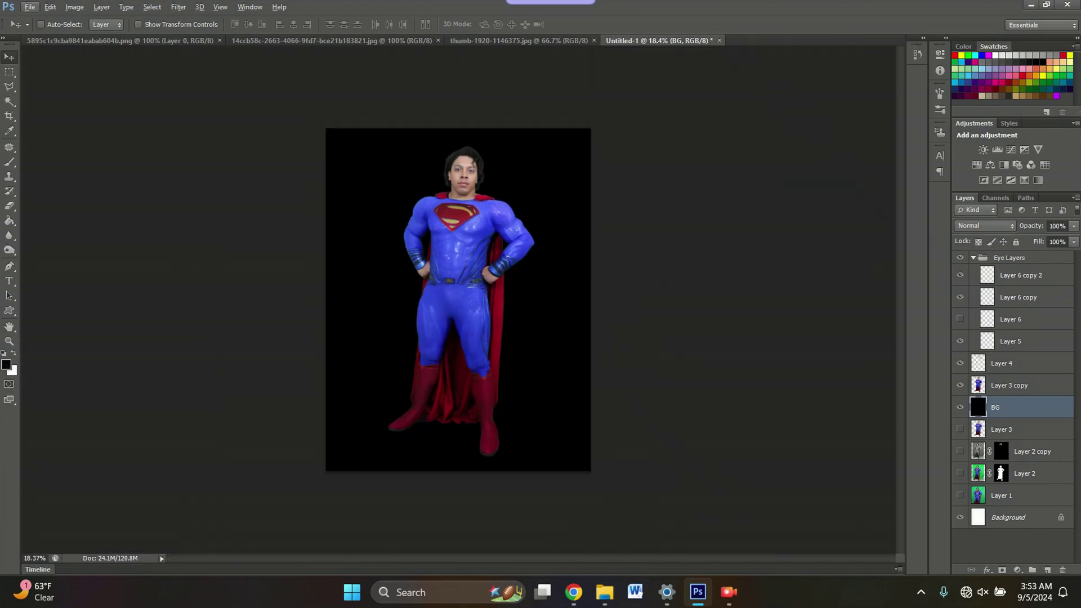
pyautogui.click(959, 407)
pyautogui.click(960, 518)
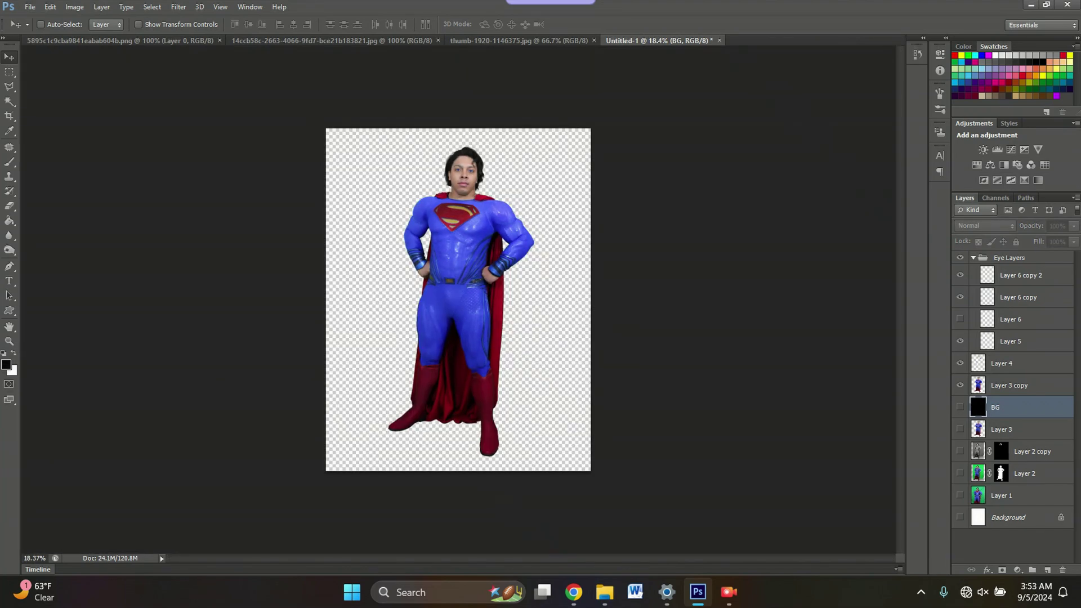
pyautogui.press('m')
pyautogui.moveTo(346, 129); pyautogui.dragTo(584, 470)
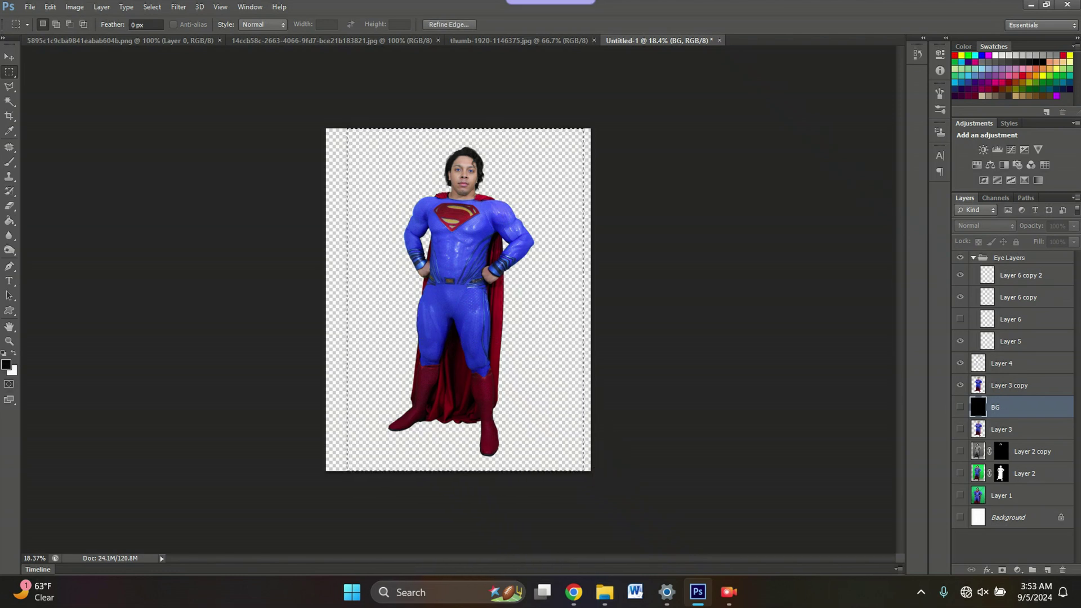
# Collapse and hide the Eye Layers group, hide Layer 4 and Layer 3 copy, and paste the merged figure above the group
pyautogui.click(973, 258)
pyautogui.click(959, 258)
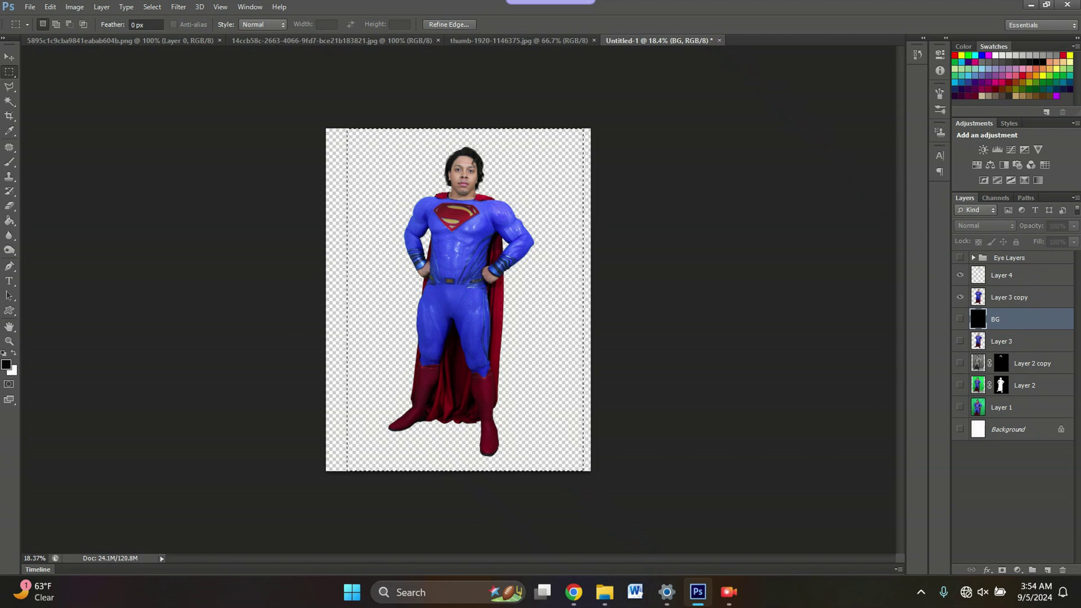
pyautogui.click(960, 275)
pyautogui.click(960, 297)
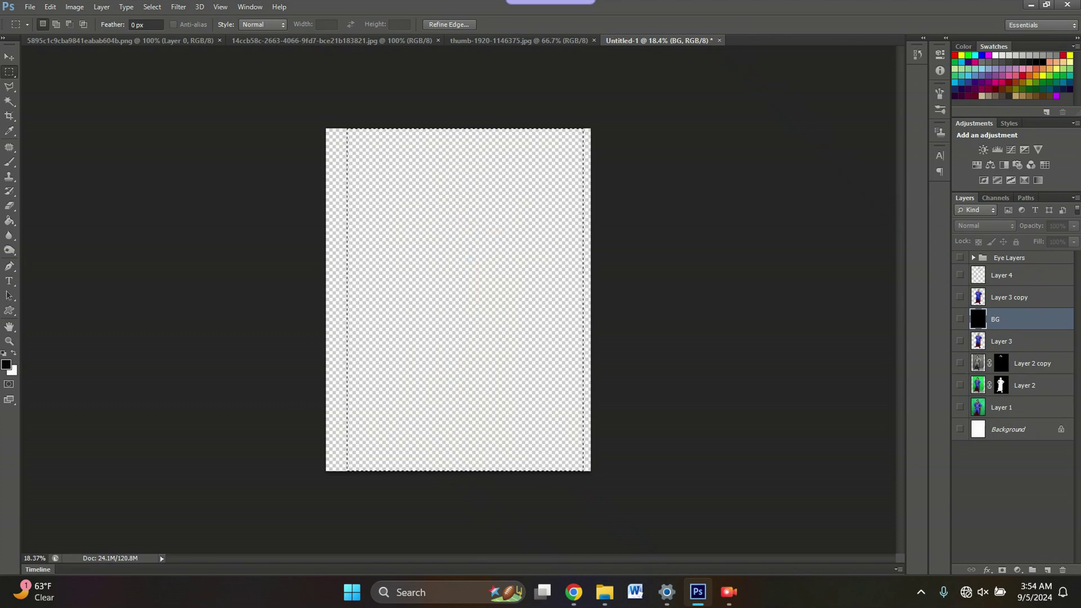
pyautogui.click(1009, 258)
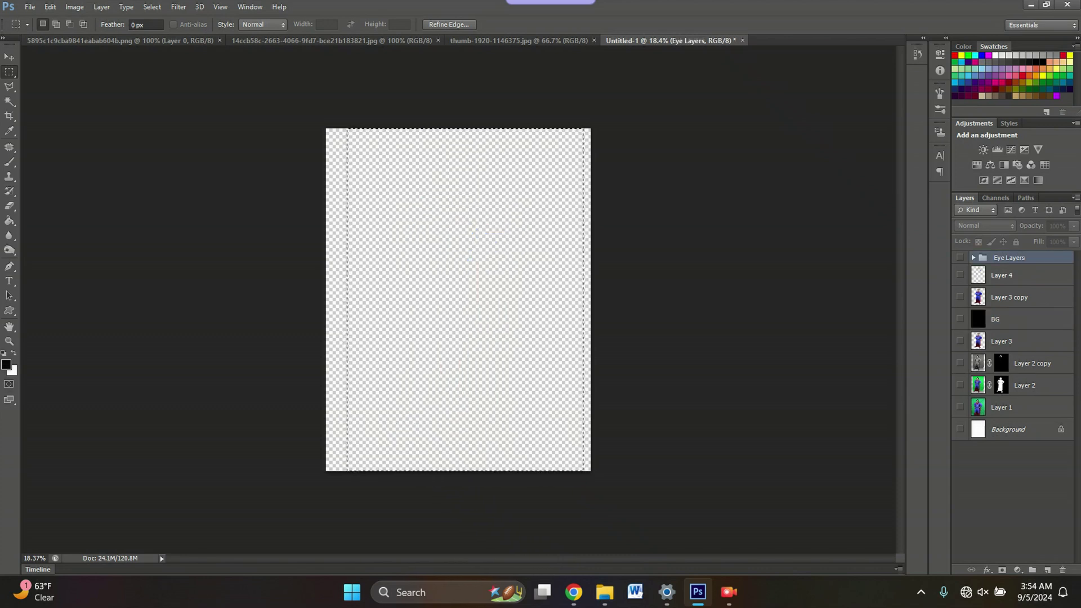
pyautogui.hotkey('ctrl', 'v')
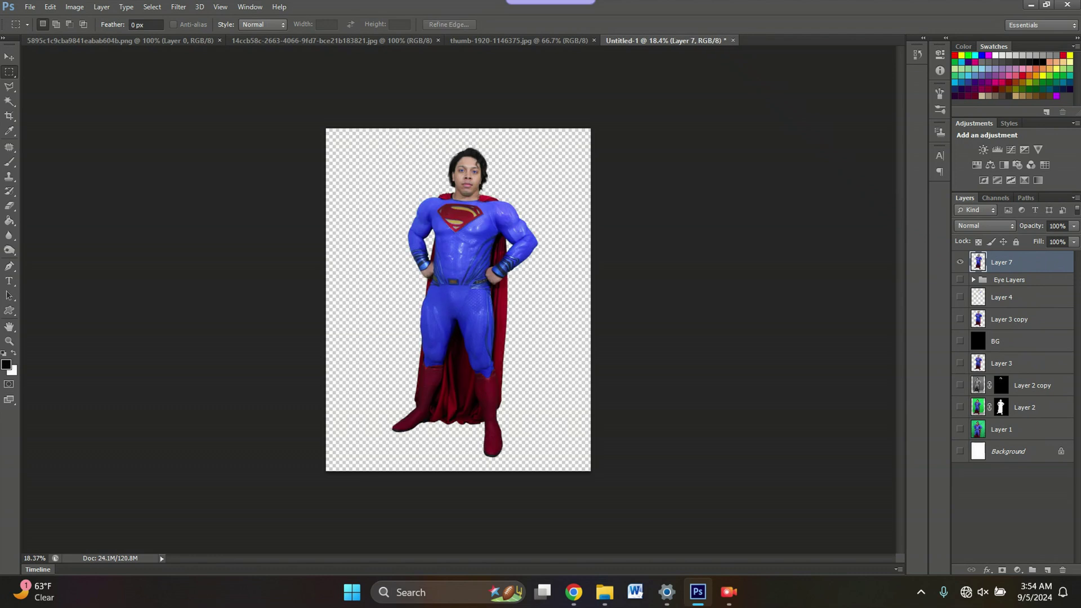
# Rename the pasted figure layer Base Layer and show the black BG layer behind it
pyautogui.doubleClick(1001, 262)
pyautogui.write('Base Layer')
pyautogui.click(1008, 280)
pyautogui.click(1007, 262)
pyautogui.click(960, 341)
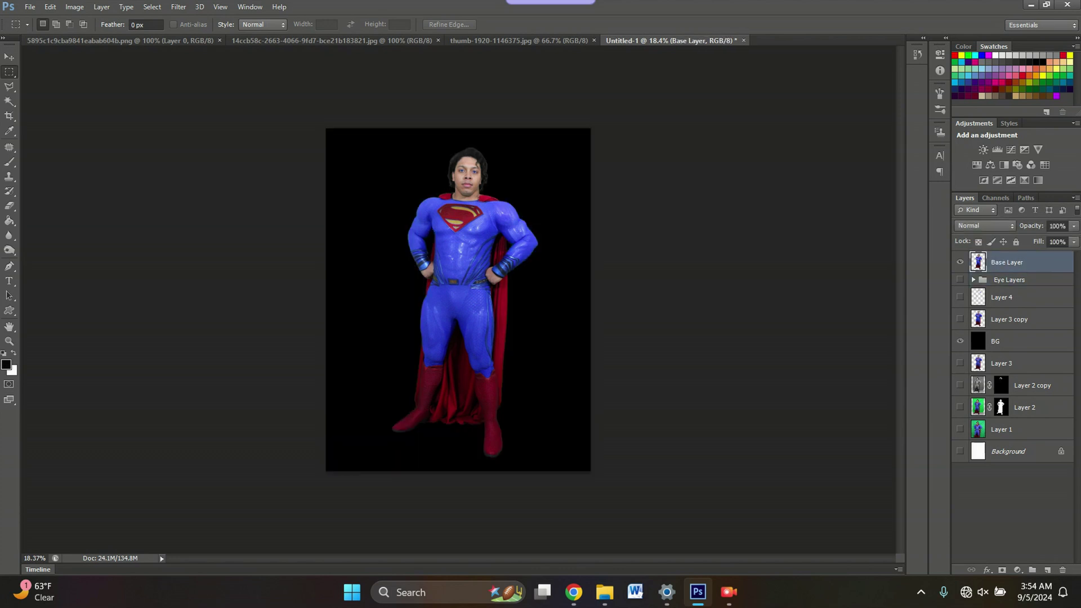
pyautogui.scroll(1, 458, 300)
pyautogui.scroll(-1, 457, 299)
# Marquee-select around the figure on Base Layer and nudge it up and back so the selection shrinks to its outline
pyautogui.moveTo(376, 138); pyautogui.dragTo(544, 467)
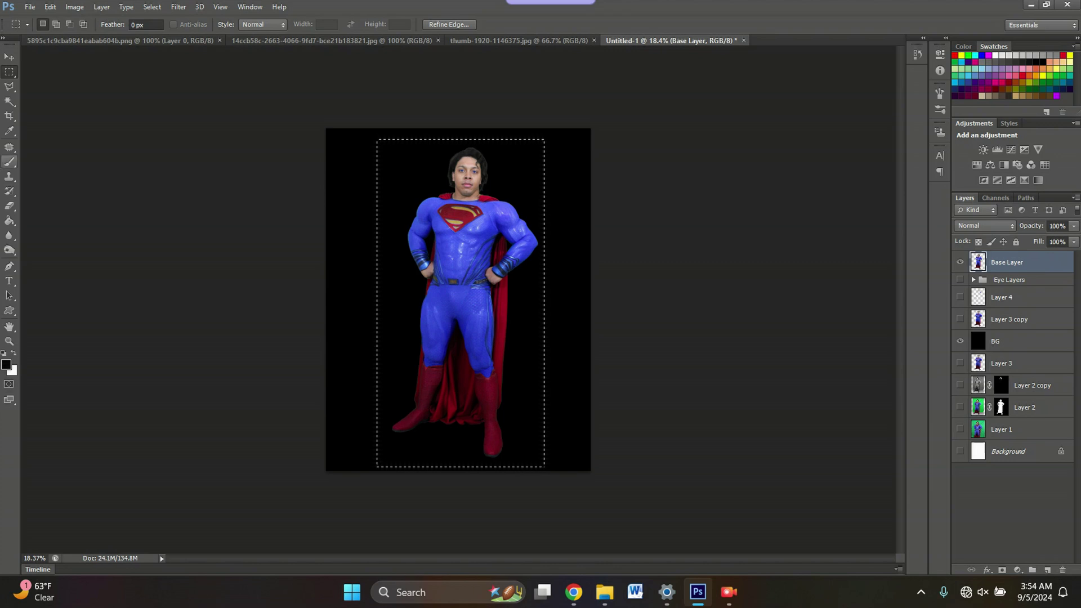
pyautogui.press('v')
pyautogui.press('Up')
pyautogui.press('Down')
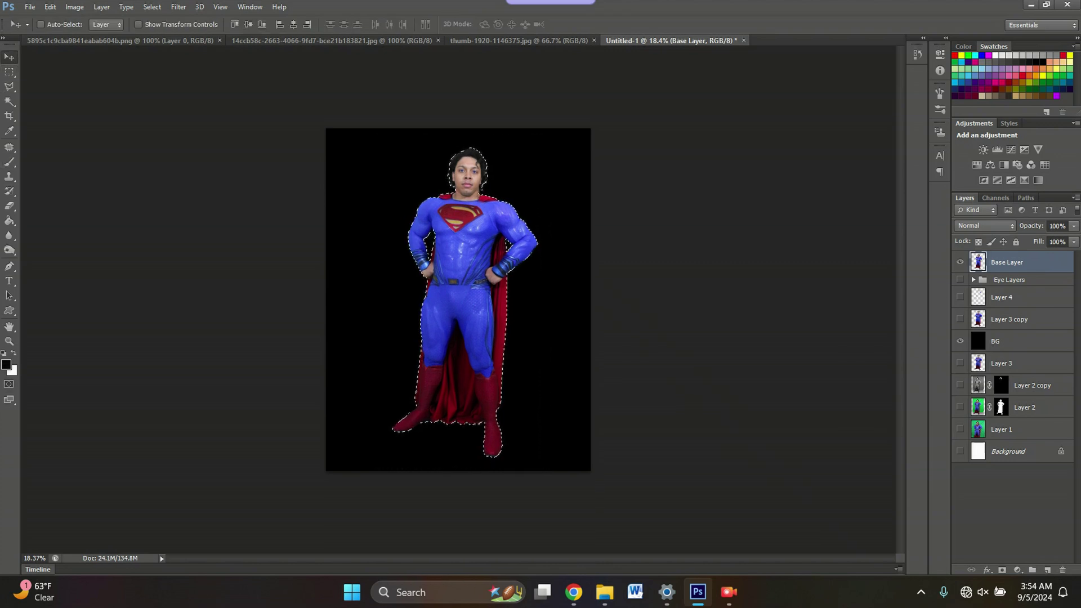
# Switch to the Brush tool, add a new layer above Base Layer and set its blend mode to Darken
pyautogui.press('b')
pyautogui.scroll(6, 465, 159)
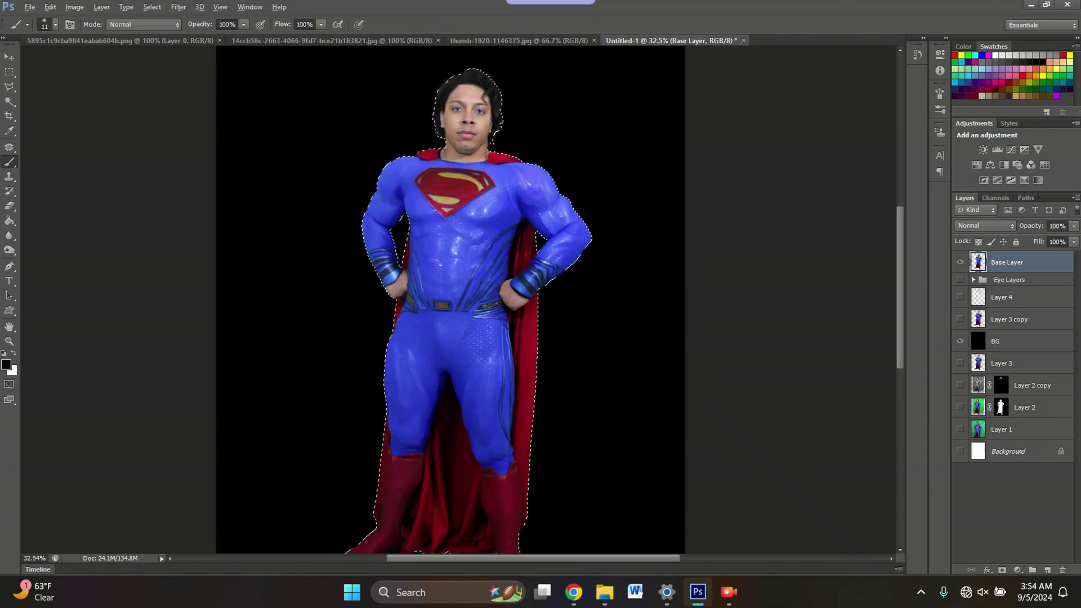
pyautogui.scroll(3, 441, 124)
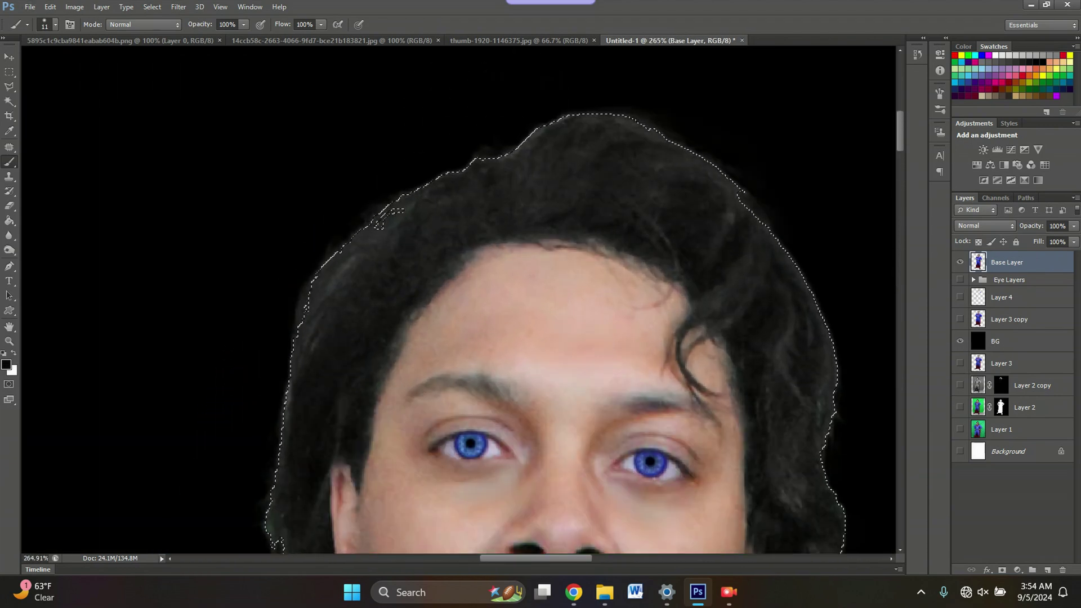
pyautogui.click(1047, 569)
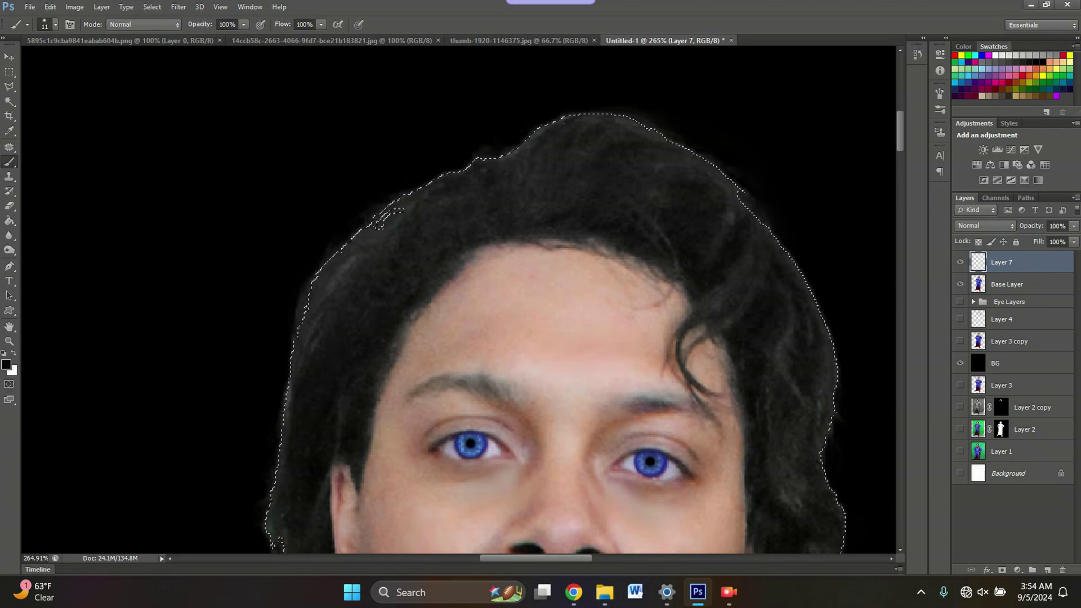
pyautogui.scroll(1, 562, 372)
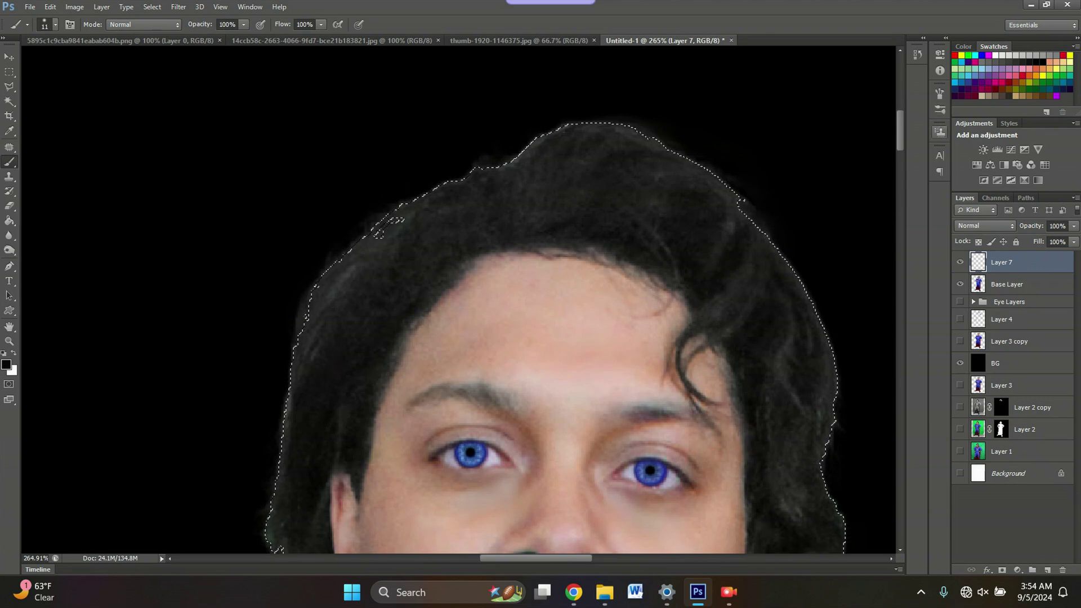
pyautogui.click(985, 225)
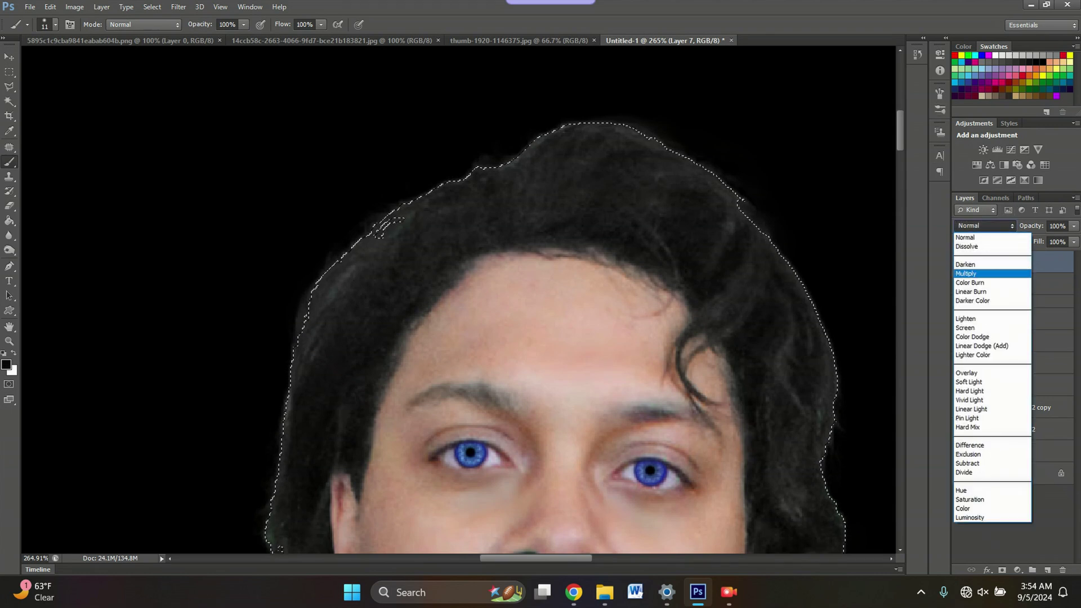
pyautogui.click(965, 264)
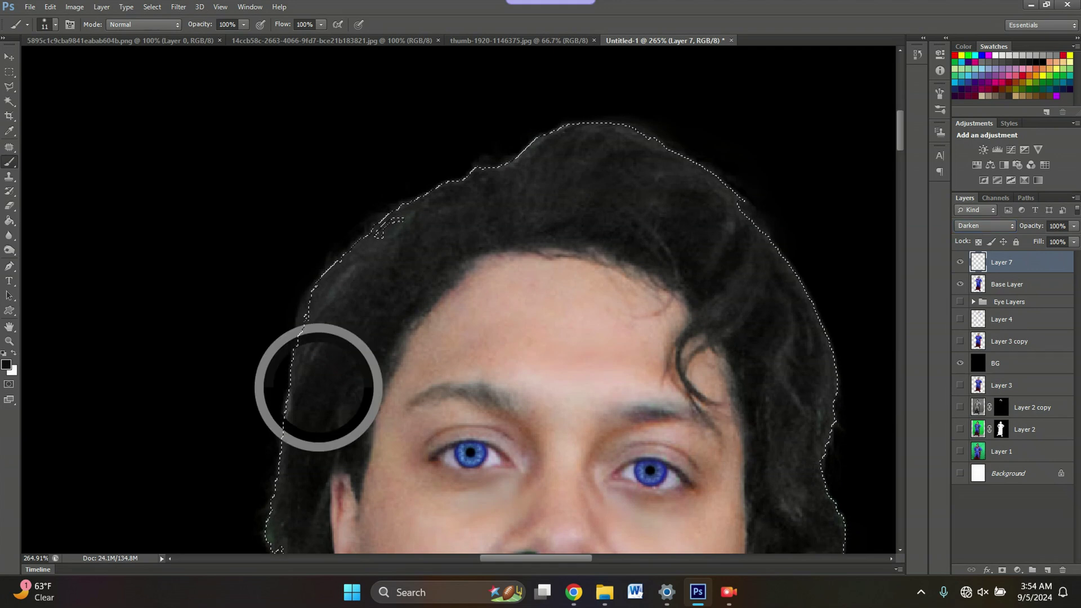
# Set the brush size to 30 px, paint black along the hair's outer edges on Layer 7, and deselect the outline
pyautogui.rightClick(358, 354)
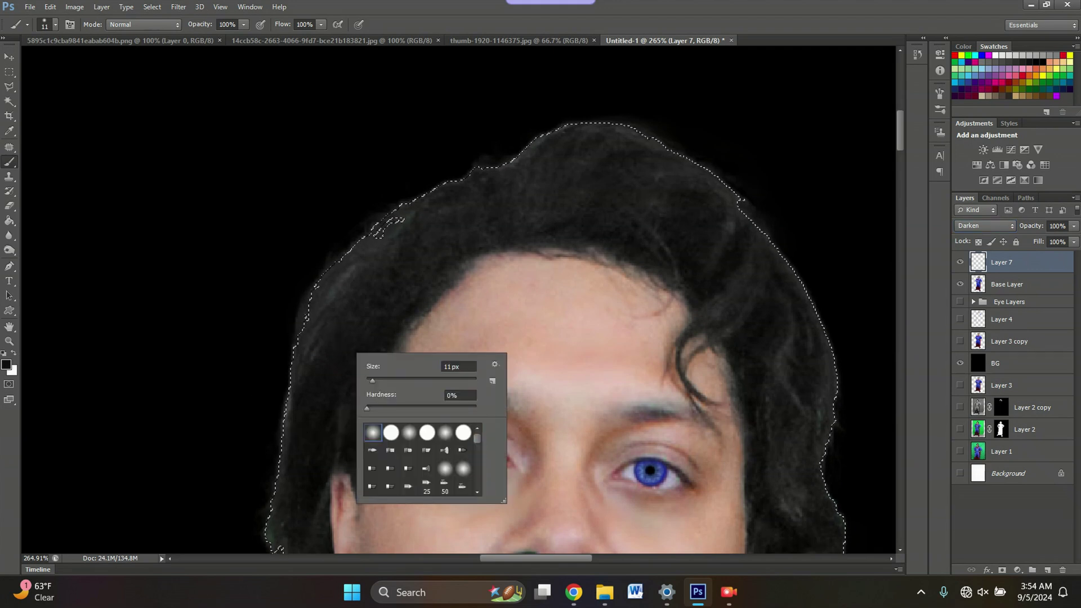
pyautogui.moveTo(372, 381); pyautogui.dragTo(375, 381)
pyautogui.press('Return')
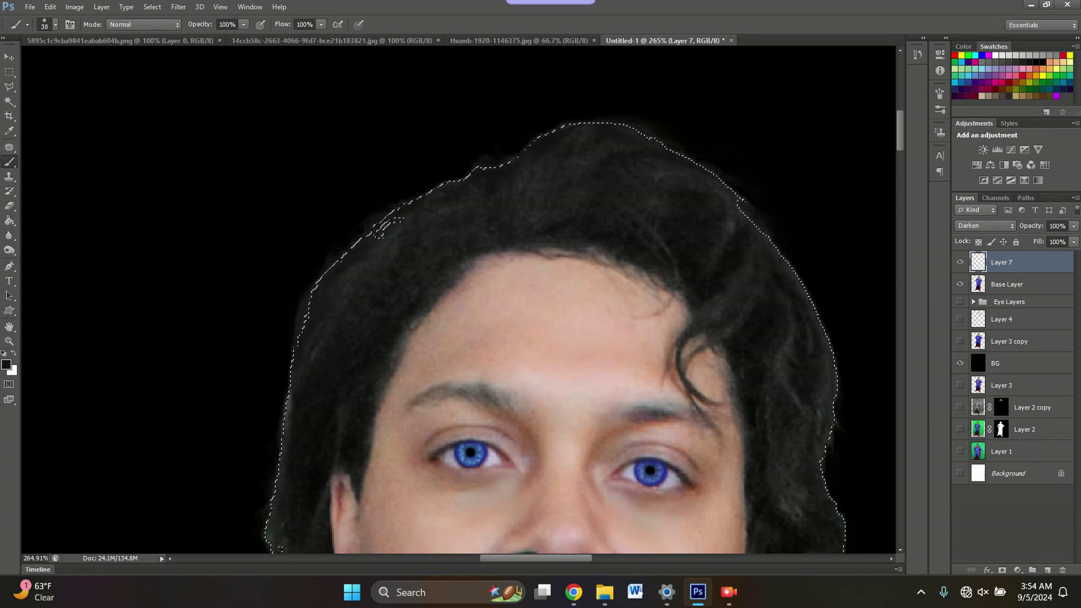
pyautogui.click(725, 193)
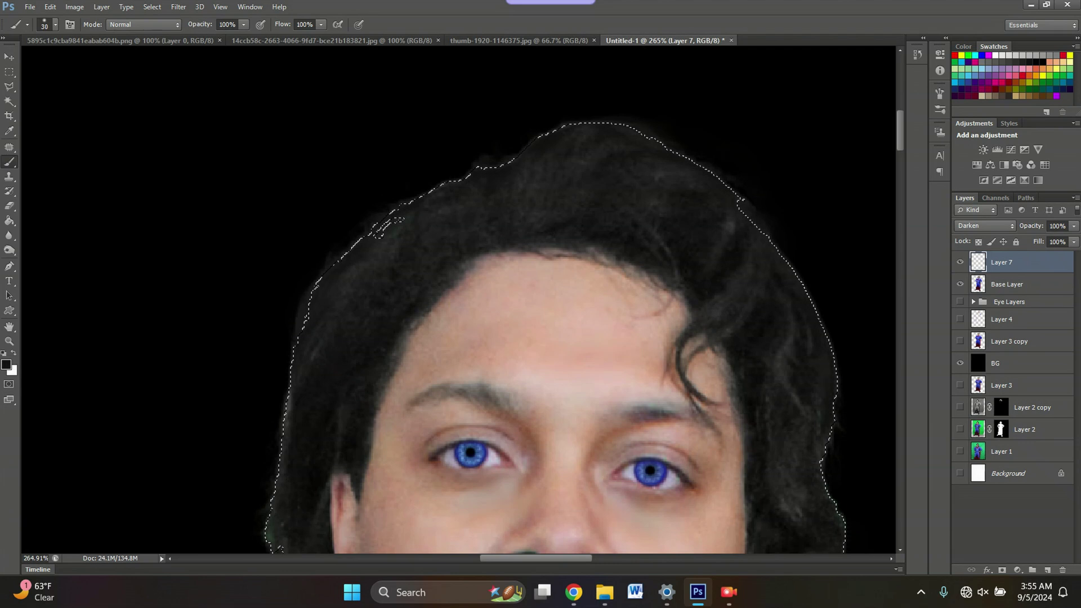
pyautogui.scroll(-3, 459, 298)
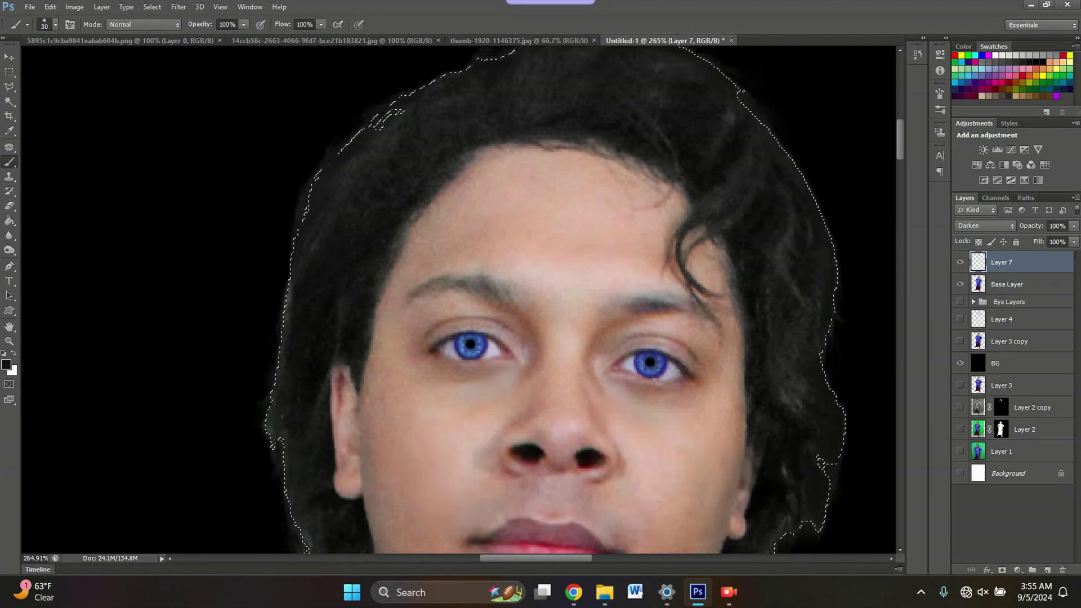
pyautogui.scroll(-2, 459, 298)
pyautogui.scroll(-2, 458, 298)
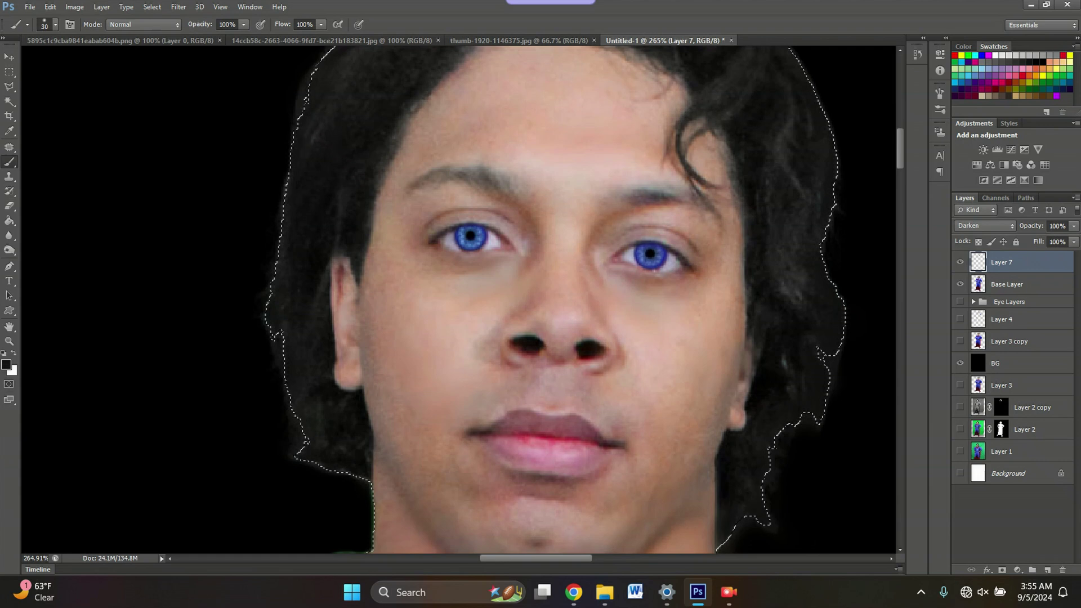
pyautogui.scroll(3, 458, 298)
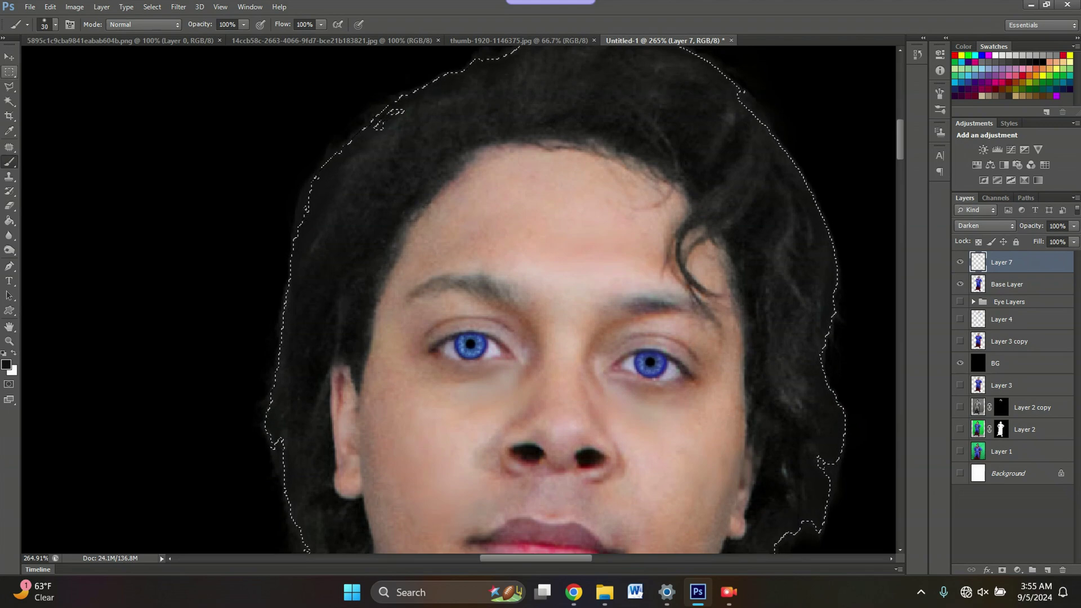
pyautogui.click(9, 72)
pyautogui.click(125, 132)
# Lower Layer 7's opacity to 71% and check the darkened hair edges up close and on the whole figure
pyautogui.scroll(-7, 125, 133)
pyautogui.scroll(-7, 171, 146)
pyautogui.scroll(7, 198, 141)
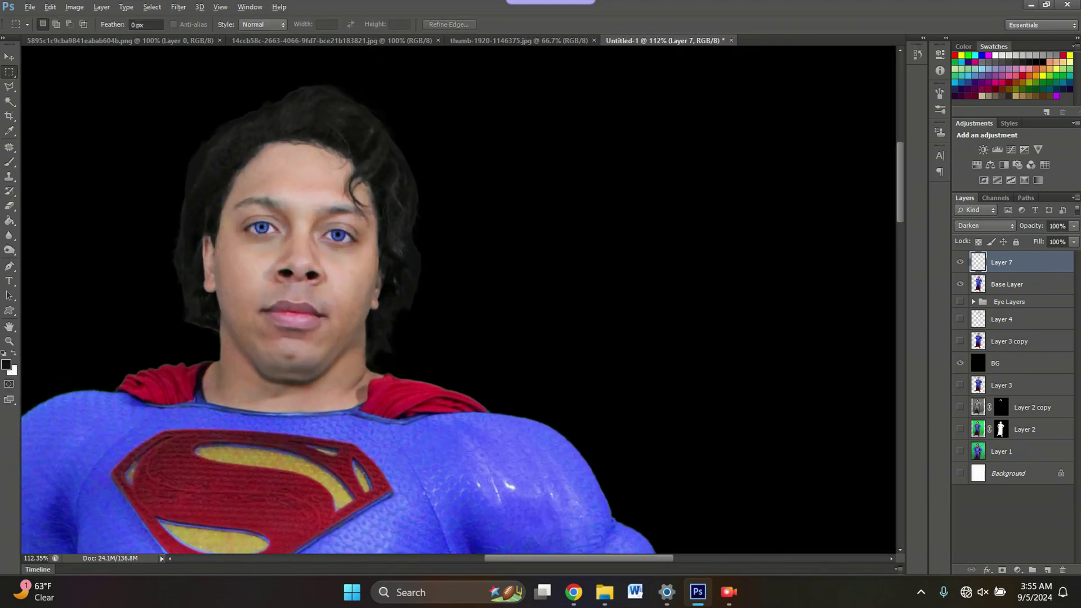
pyautogui.moveTo(1073, 225); pyautogui.dragTo(1052, 239)
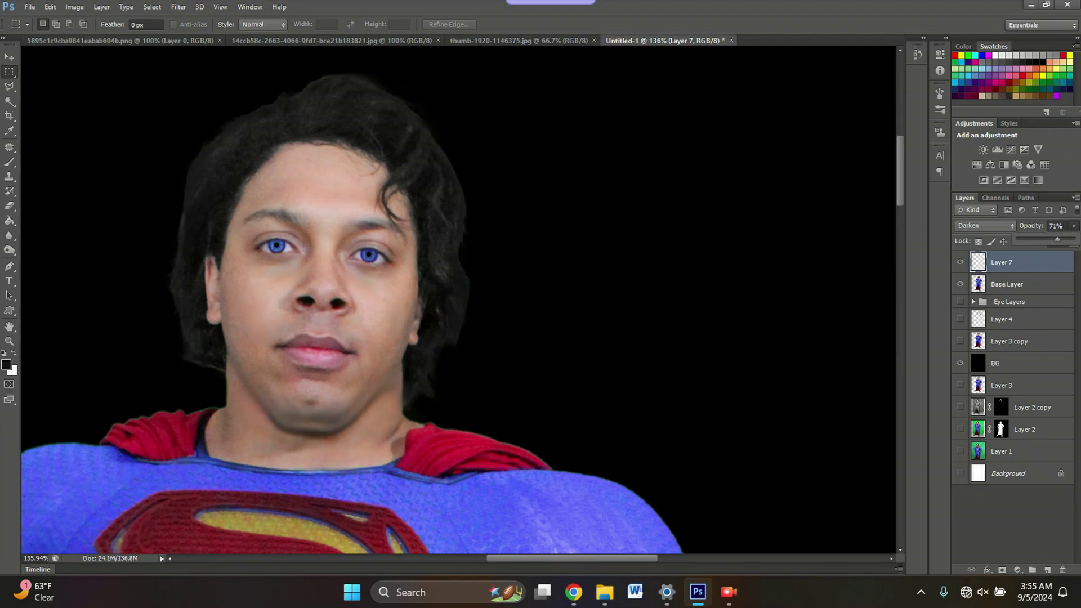
pyautogui.scroll(-5, 363, 310)
pyautogui.scroll(19, 315, 155)
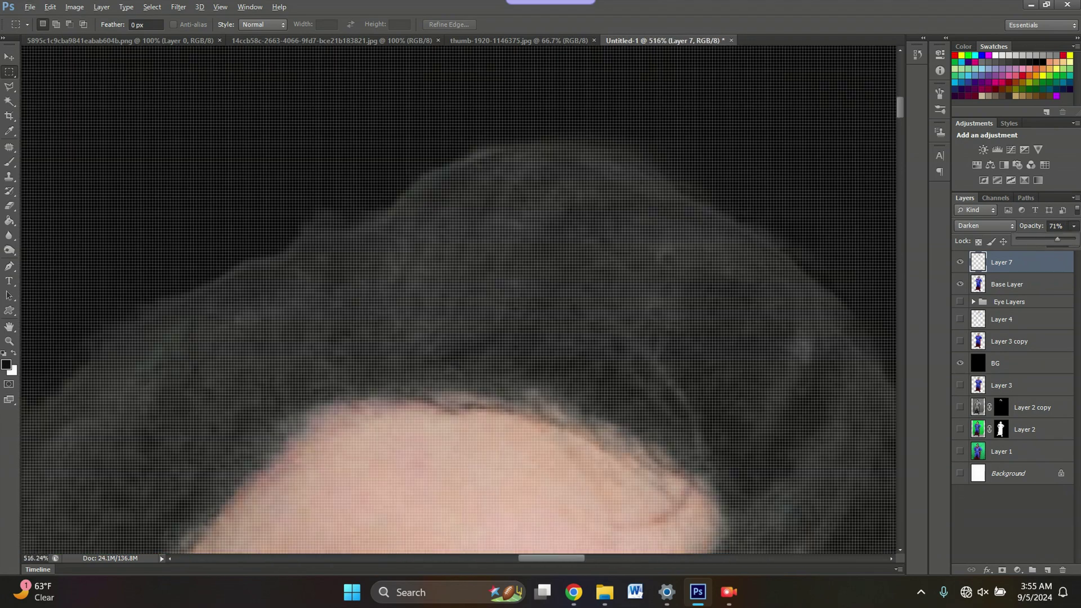
pyautogui.scroll(-7, 431, 203)
pyautogui.scroll(-20, 450, 304)
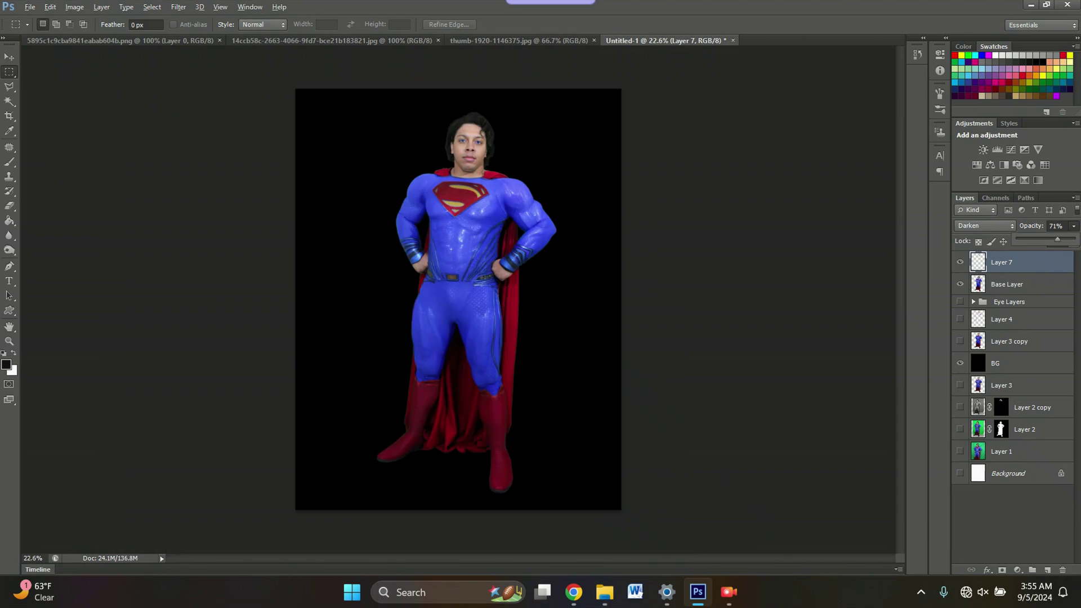
# Hide BG, paste a merged copy of the marquee-selected figure as a new top layer, and hide Layer 7 and Base Layer
pyautogui.click(959, 363)
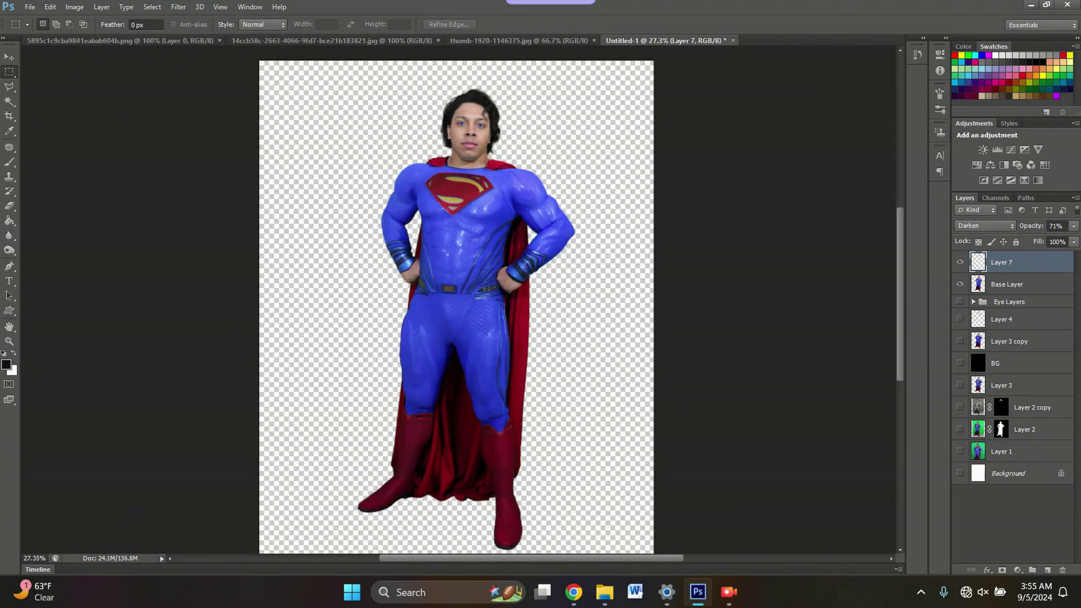
pyautogui.moveTo(307, 69); pyautogui.dragTo(597, 554)
pyautogui.hotkey('ctrl', 'shift', 'c')
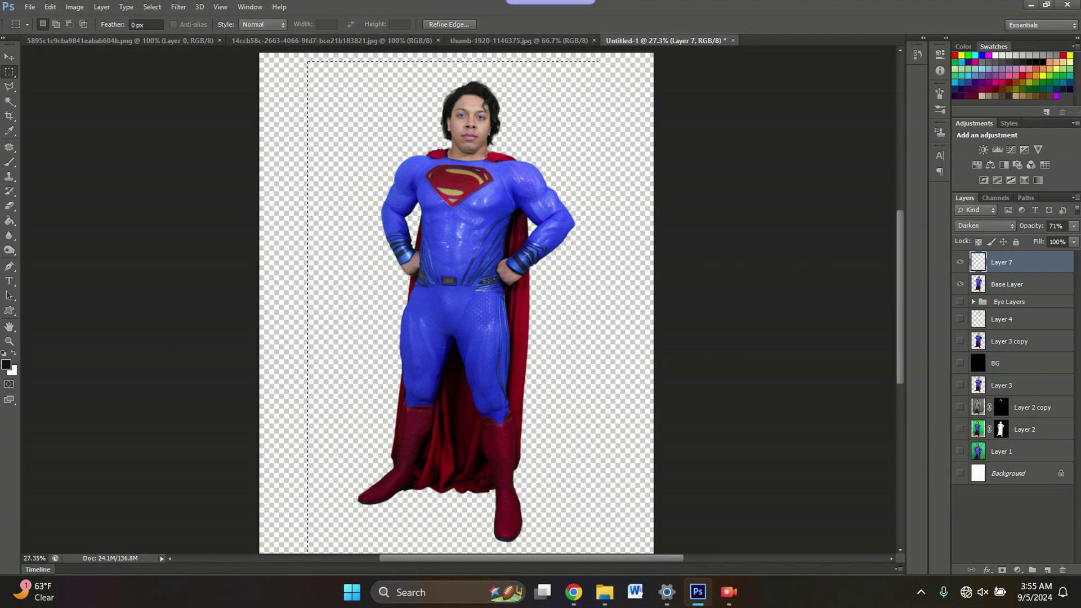
pyautogui.hotkey('ctrl', 'v')
pyautogui.click(959, 284)
pyautogui.click(960, 306)
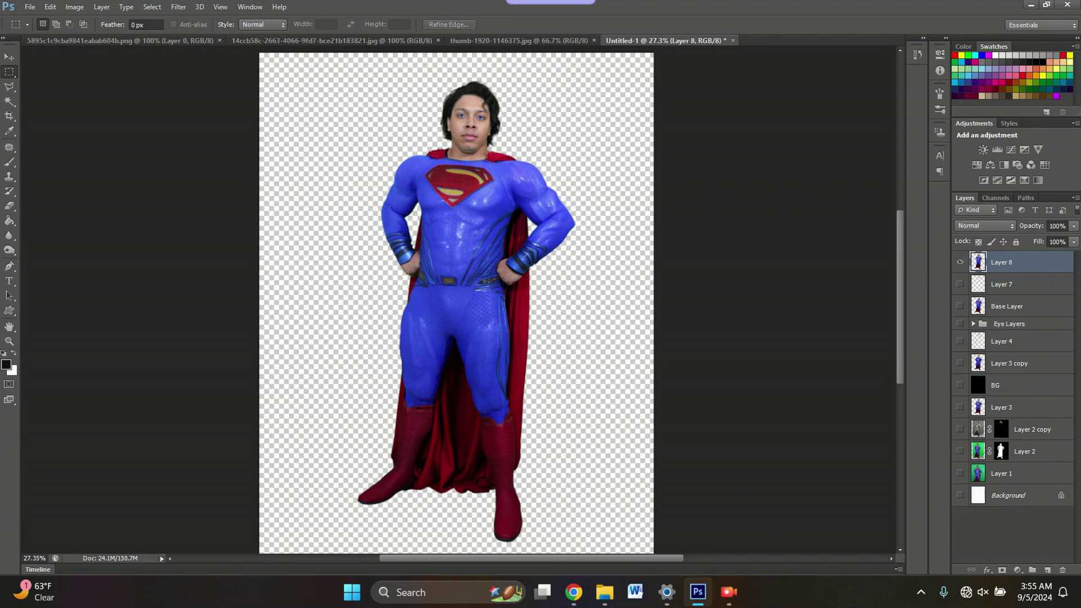
# Show the white Background layer and switch to the Move tool to view the merged figure against it
pyautogui.click(959, 495)
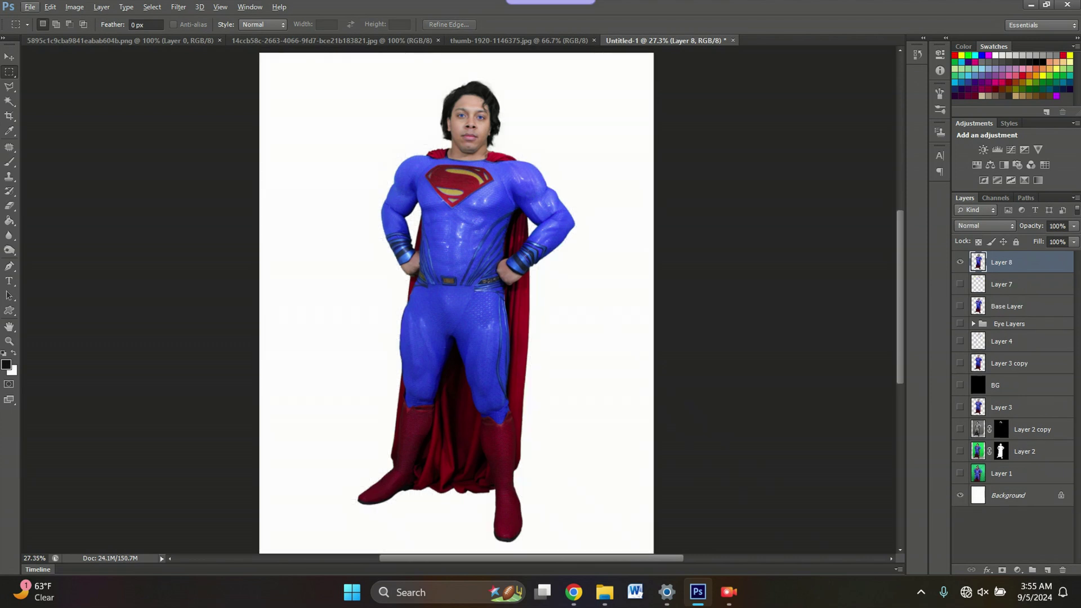
pyautogui.press('v')
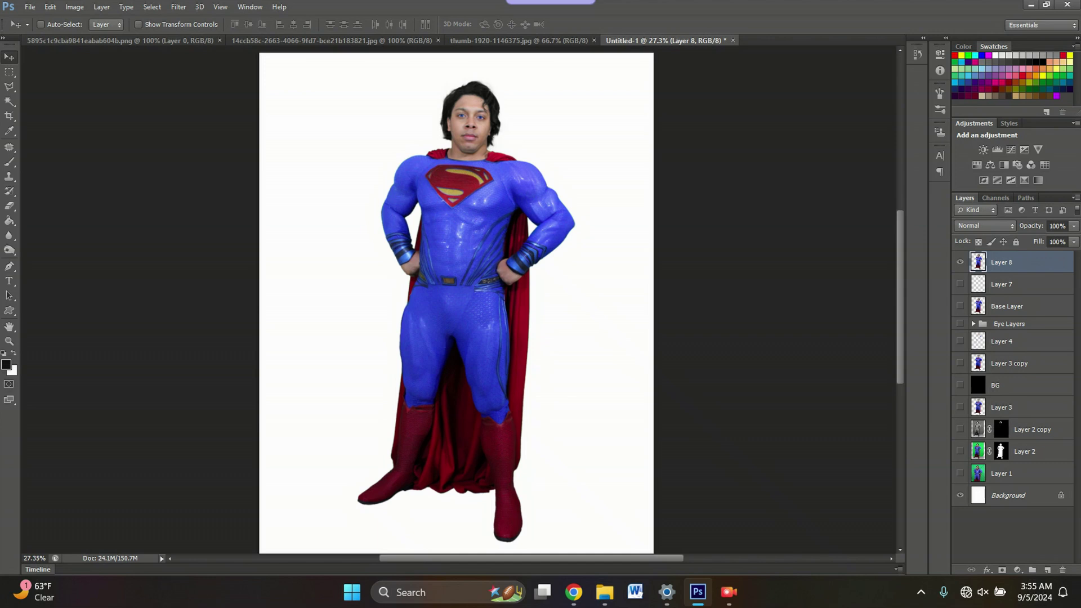
pyautogui.press('alt')
pyautogui.scroll(3, 527, 215)
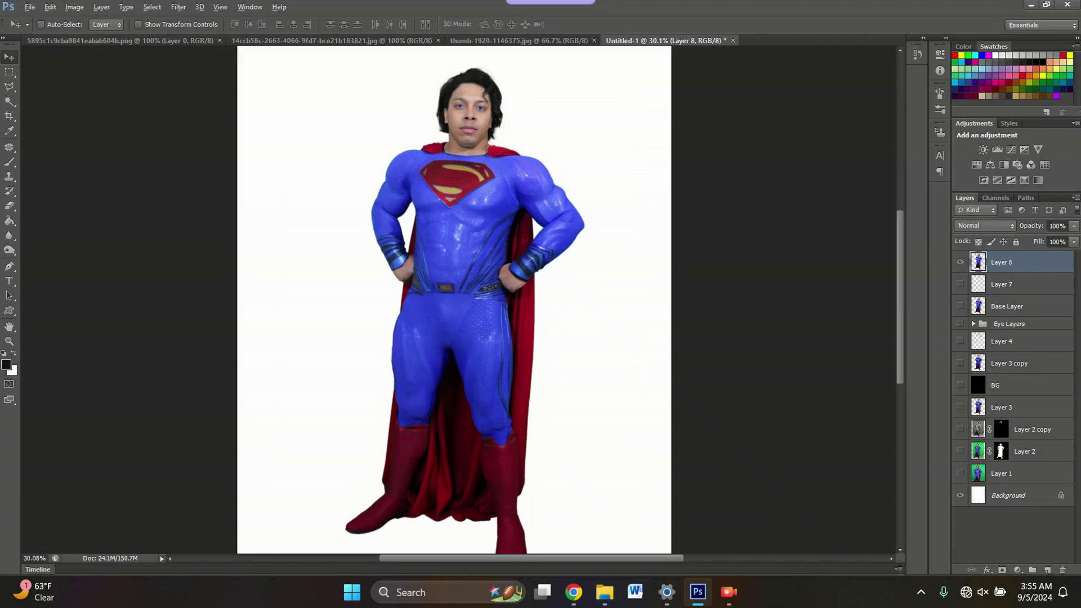
# Open the Selective Color adjustment for Layer 8 and choose Blues as the color range to correct
pyautogui.scroll(-3, 530, 211)
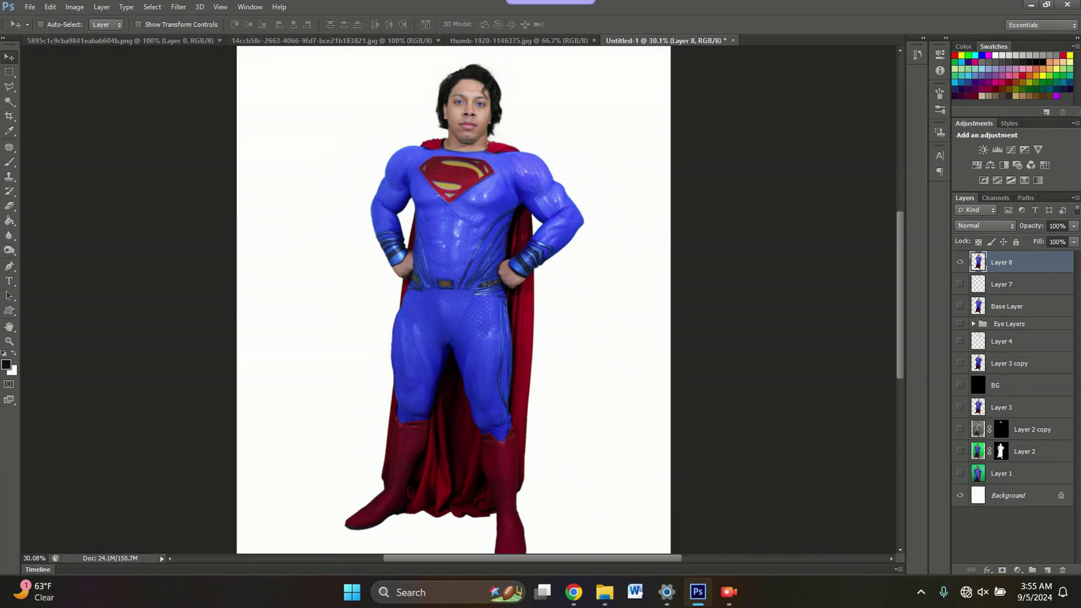
pyautogui.scroll(6, 530, 211)
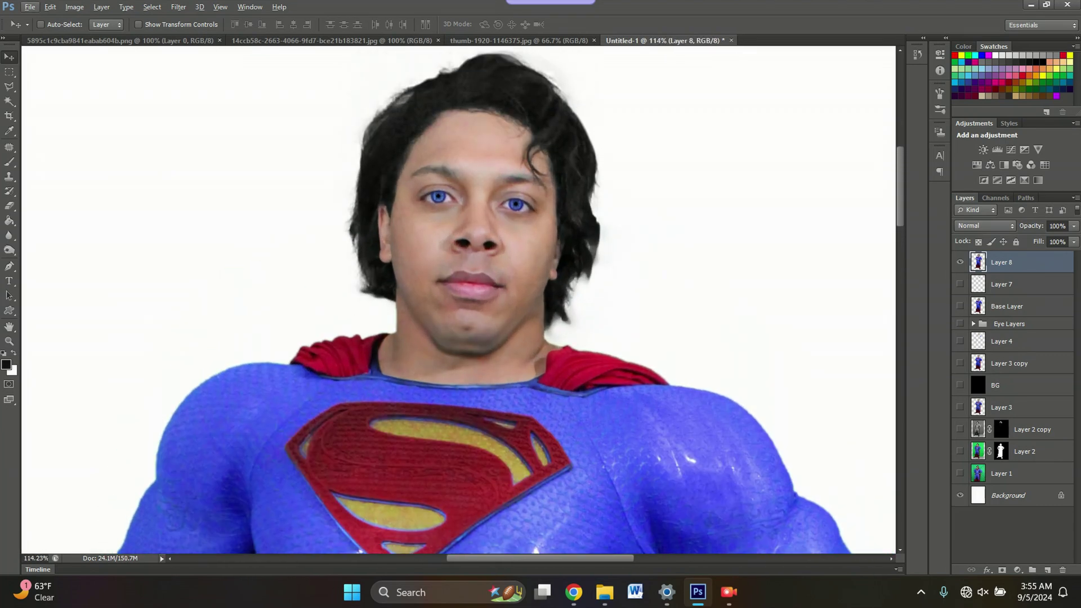
pyautogui.scroll(-2, 433, 93)
pyautogui.scroll(-3, 433, 101)
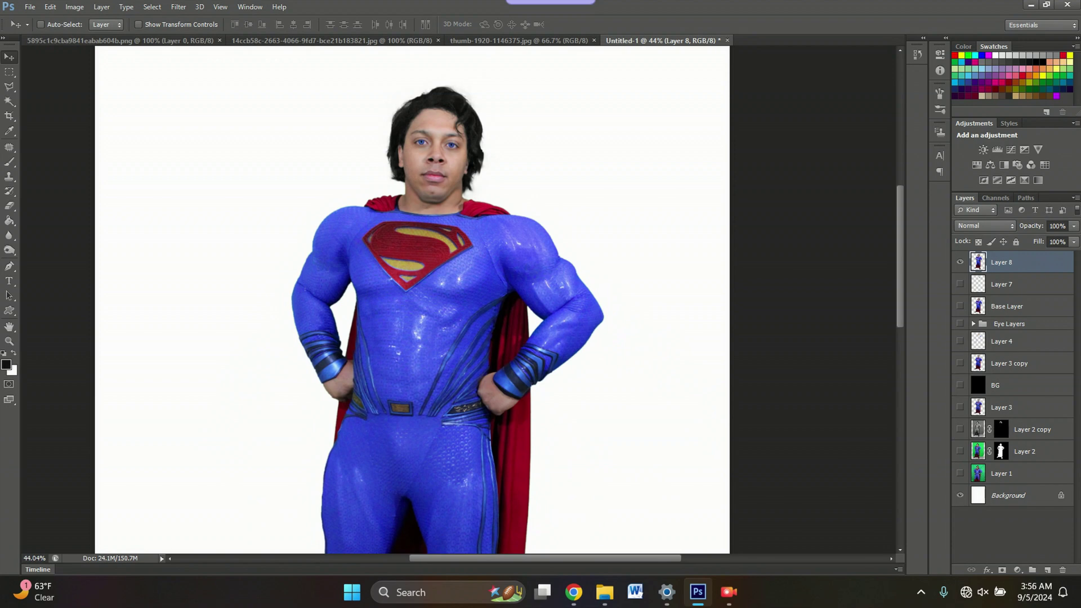
pyautogui.scroll(-2, 522, 215)
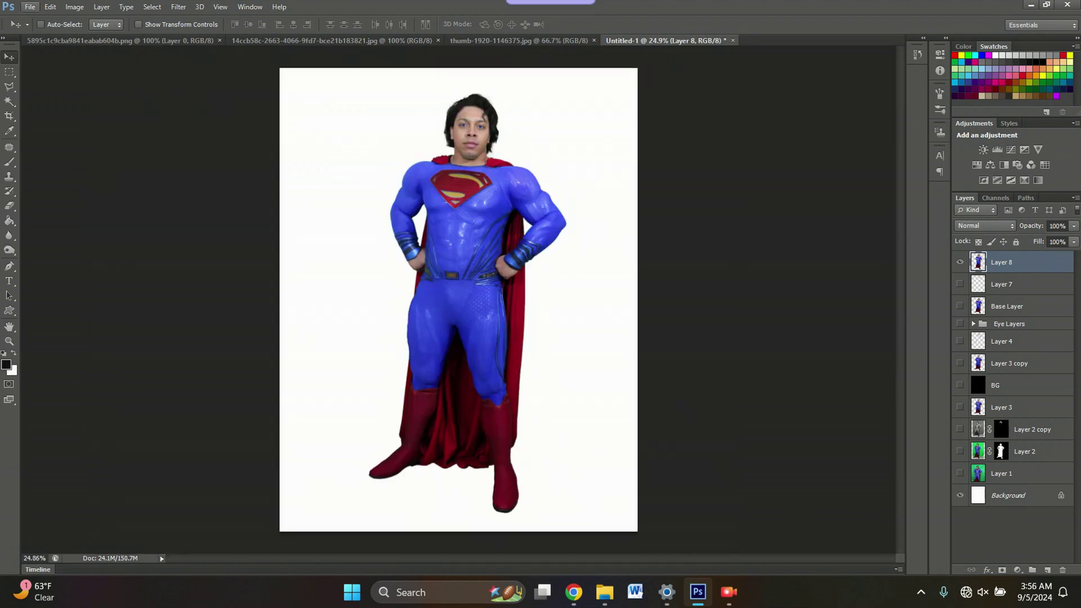
pyautogui.click(75, 7)
pyautogui.moveTo(98, 42)
pyautogui.press('Down')
pyautogui.press('Down')
pyautogui.press('Down')
pyautogui.press('Down')
pyautogui.press('Down')
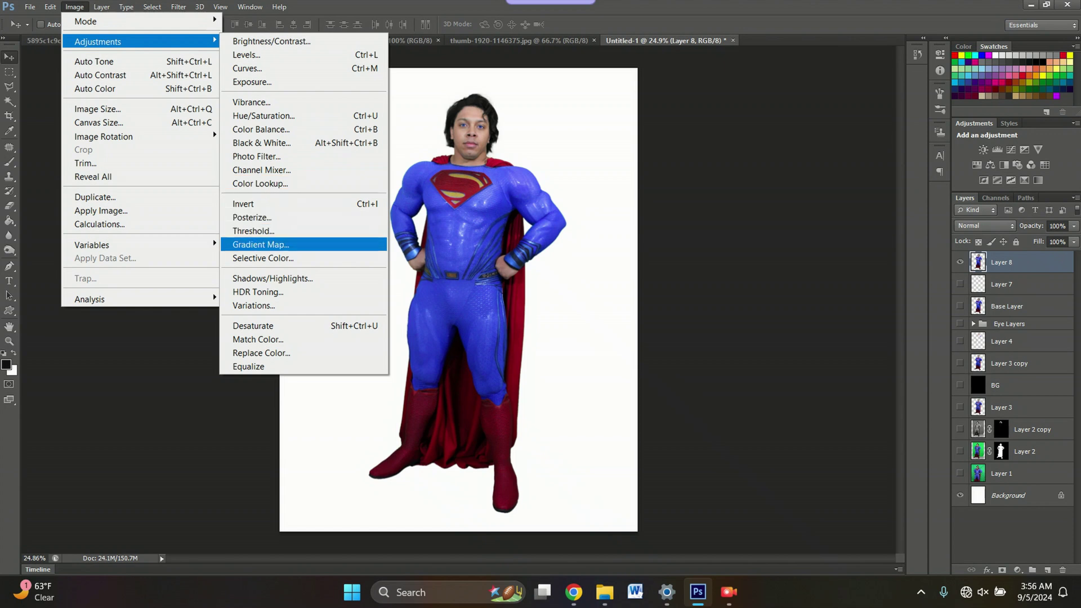
pyautogui.press('Return')
pyautogui.click(607, 169)
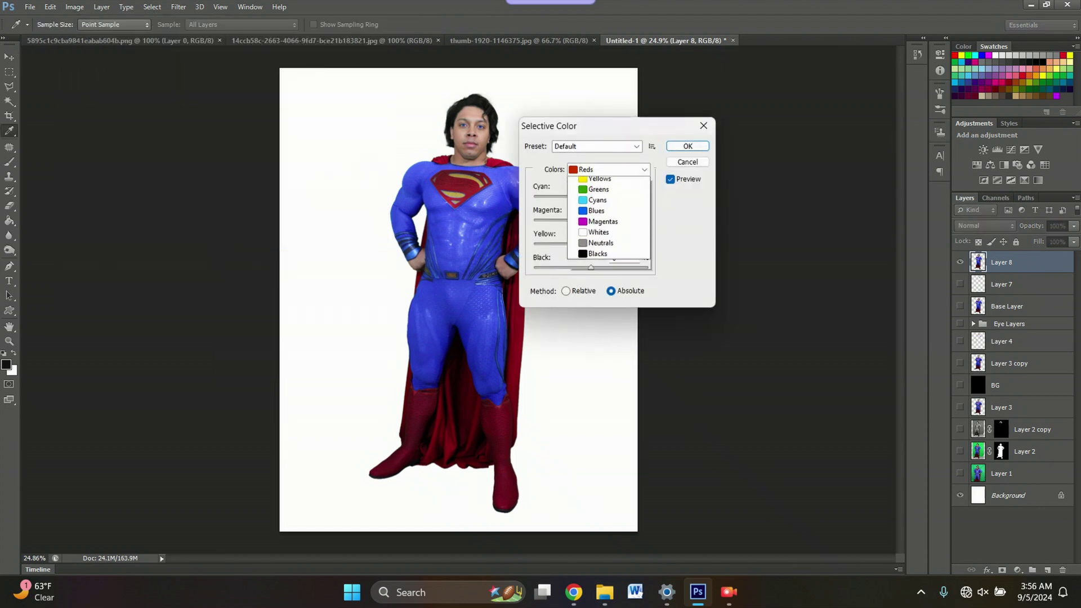
pyautogui.click(603, 226)
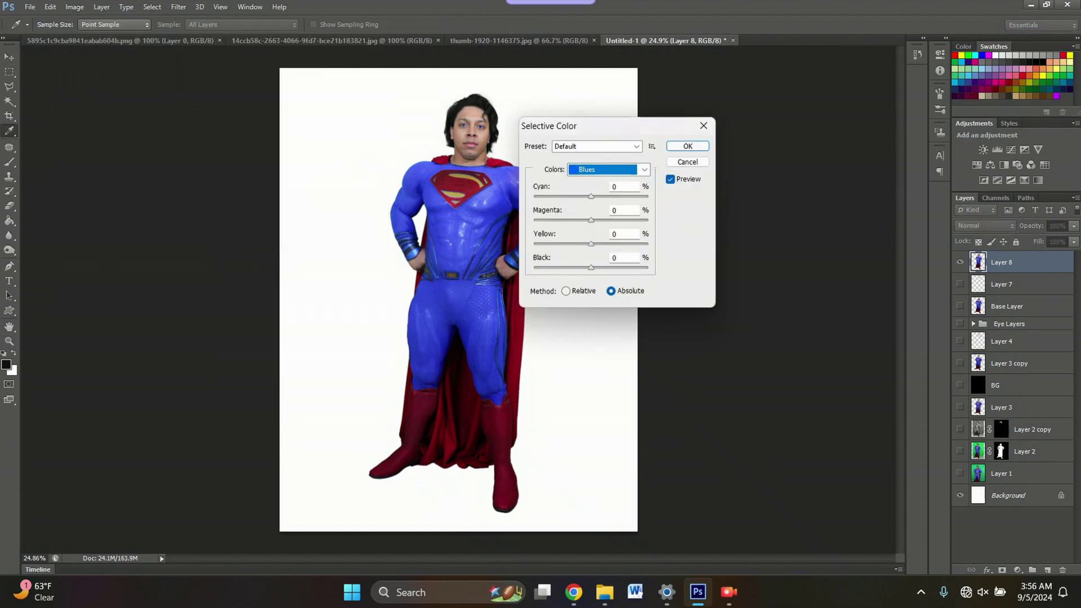
# Adjust the Blues to Cyan +14%, Magenta -6%, Yellow +6% and Black about +12%, and apply the correction
pyautogui.moveTo(590, 197); pyautogui.dragTo(600, 267)
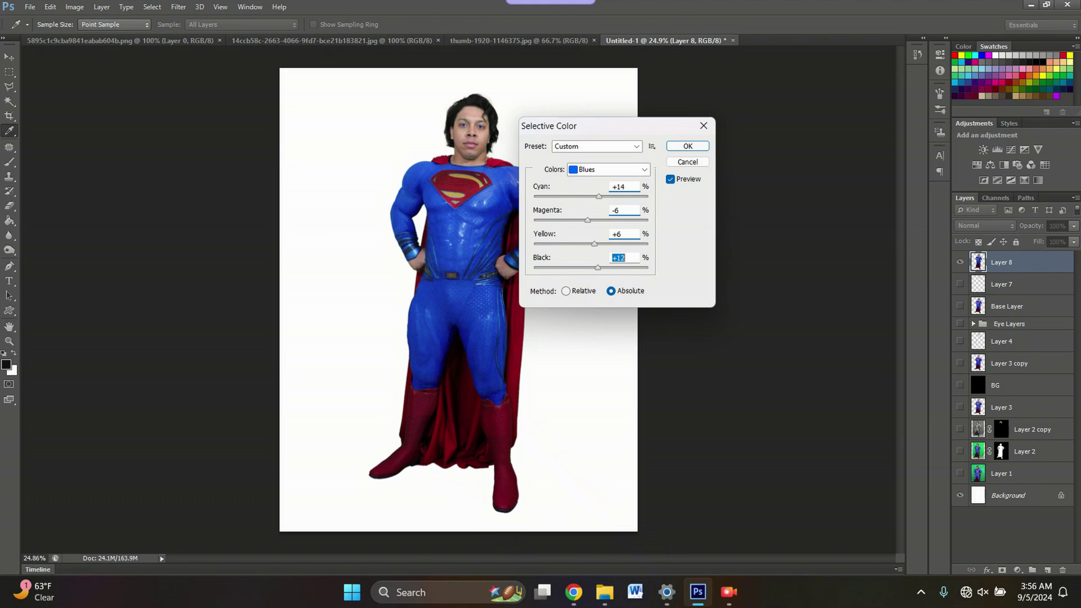
pyautogui.press('Down')
pyautogui.press('Down')
pyautogui.click(687, 145)
pyautogui.press('v')
# Compare the suit's blue before and after the color correction by toggling the last change off and on
pyautogui.scroll(3, 522, 214)
pyautogui.scroll(-3, 496, 298)
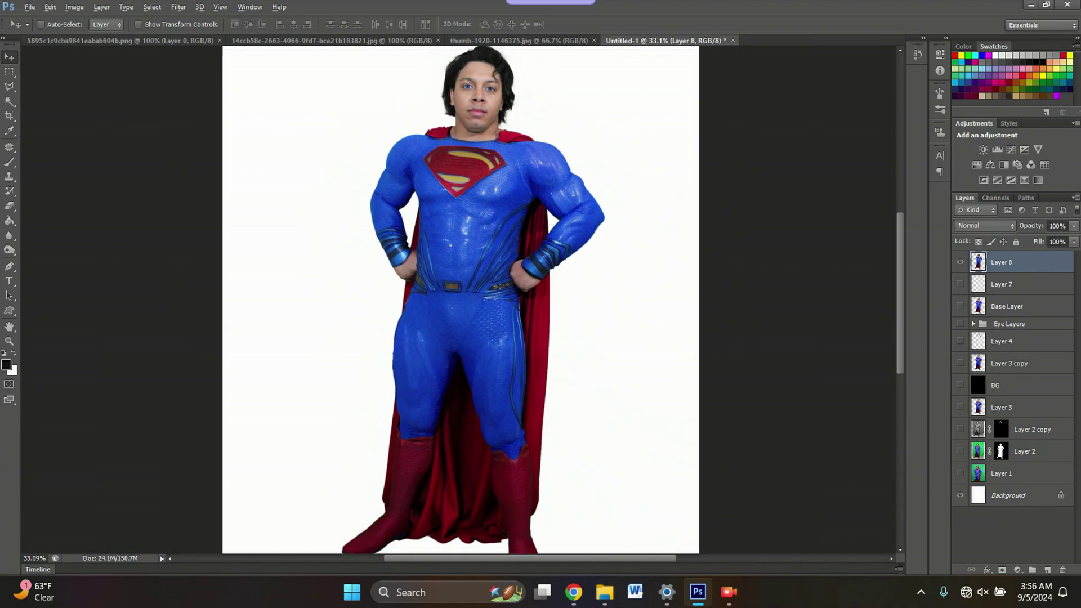
pyautogui.scroll(2, 495, 298)
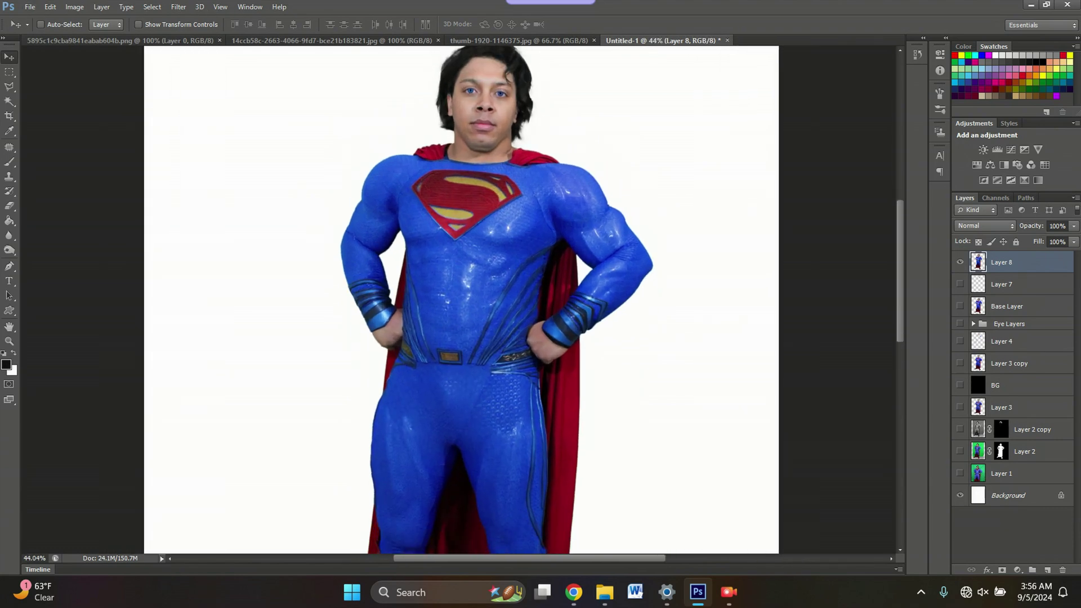
pyautogui.hotkey('ctrl', 'z')
pyautogui.hotkey('ctrl', 'z')
pyautogui.hotkey('ctrl', 'z')
pyautogui.hotkey('ctrl', 'z')
# Examine the recolored suit texture, the face and eyes up close, and the full figure
pyautogui.scroll(5, 467, 237)
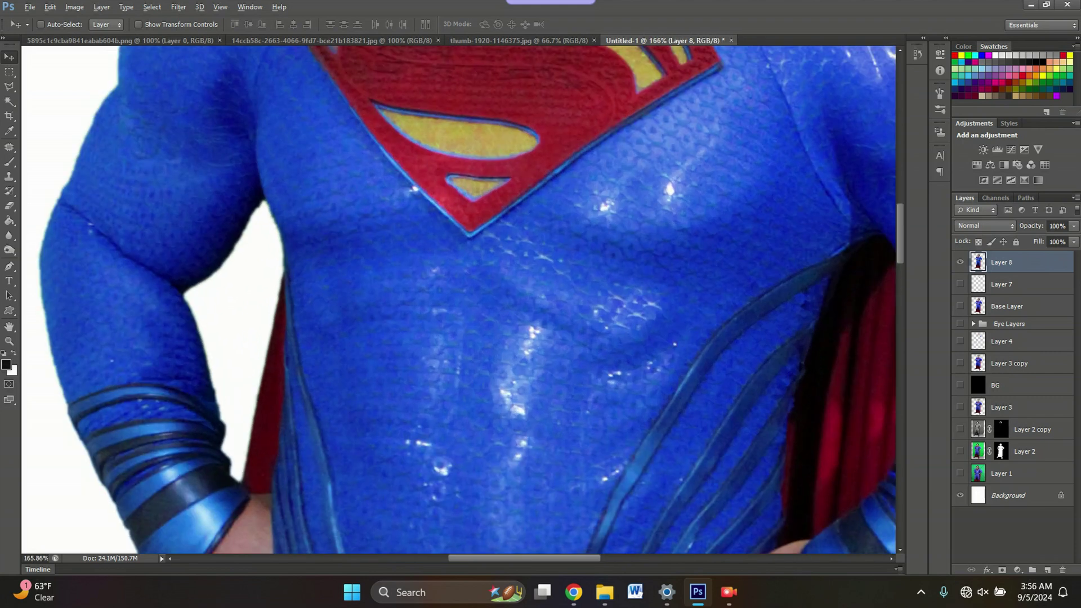
pyautogui.scroll(-5, 402, 205)
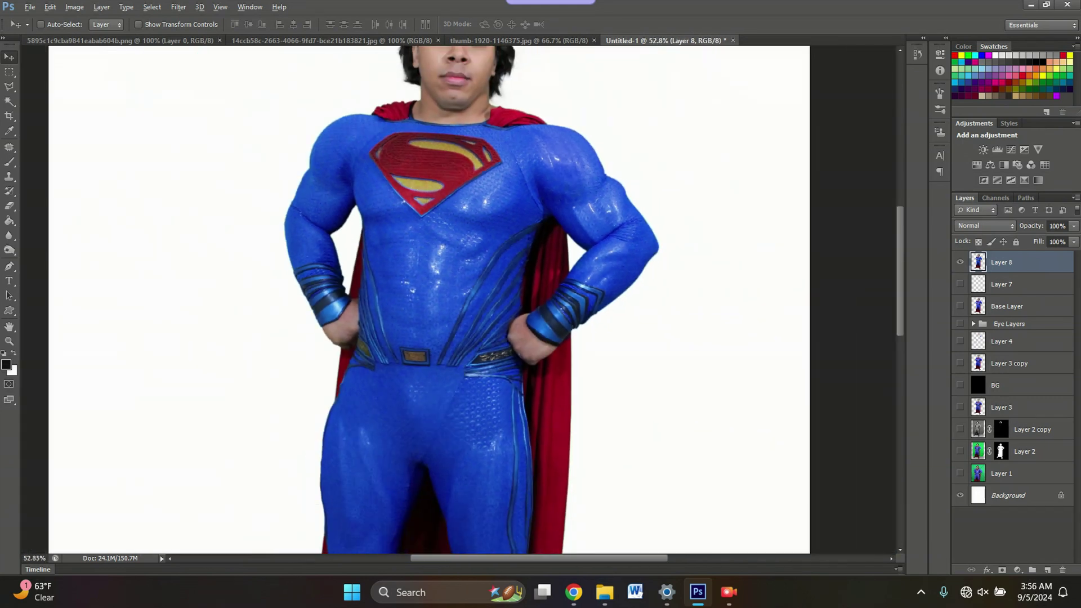
pyautogui.scroll(-4, 519, 218)
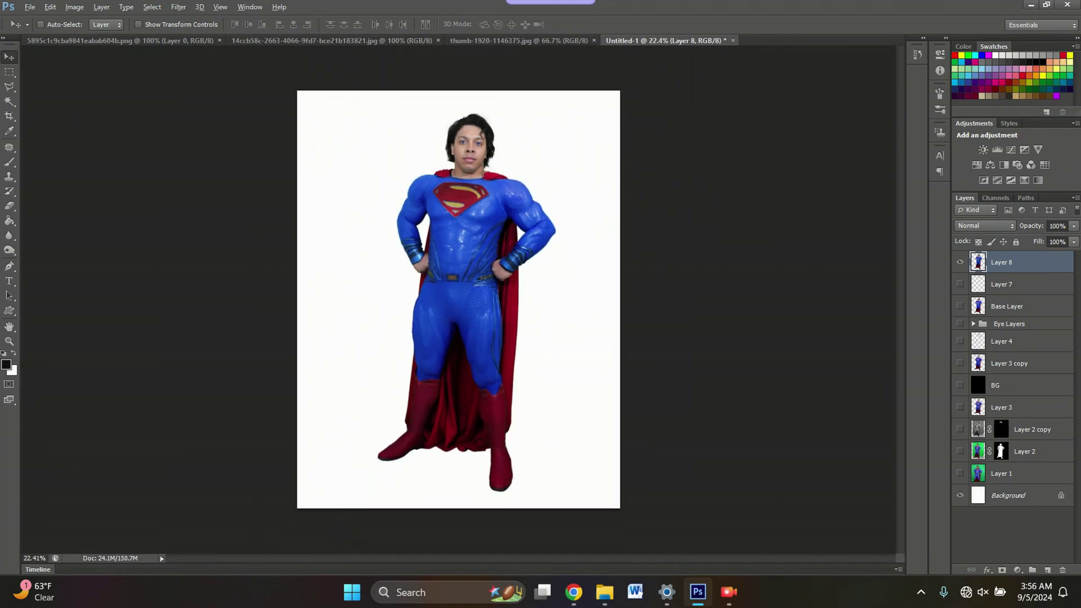
pyautogui.scroll(4, 528, 206)
pyautogui.scroll(6, 455, 88)
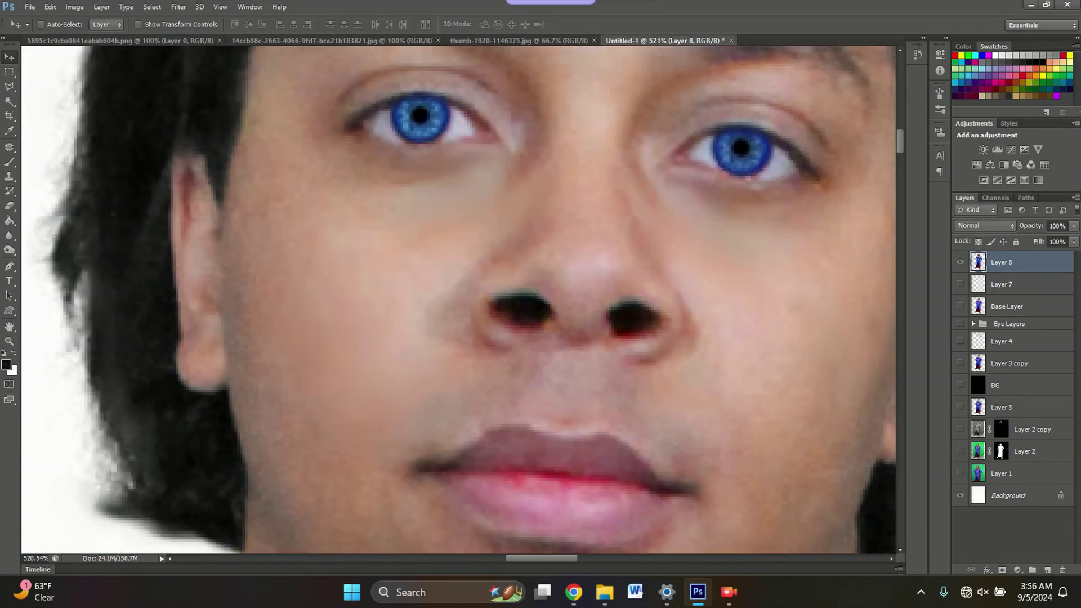
pyautogui.scroll(1, 779, 156)
pyautogui.scroll(-11, 458, 299)
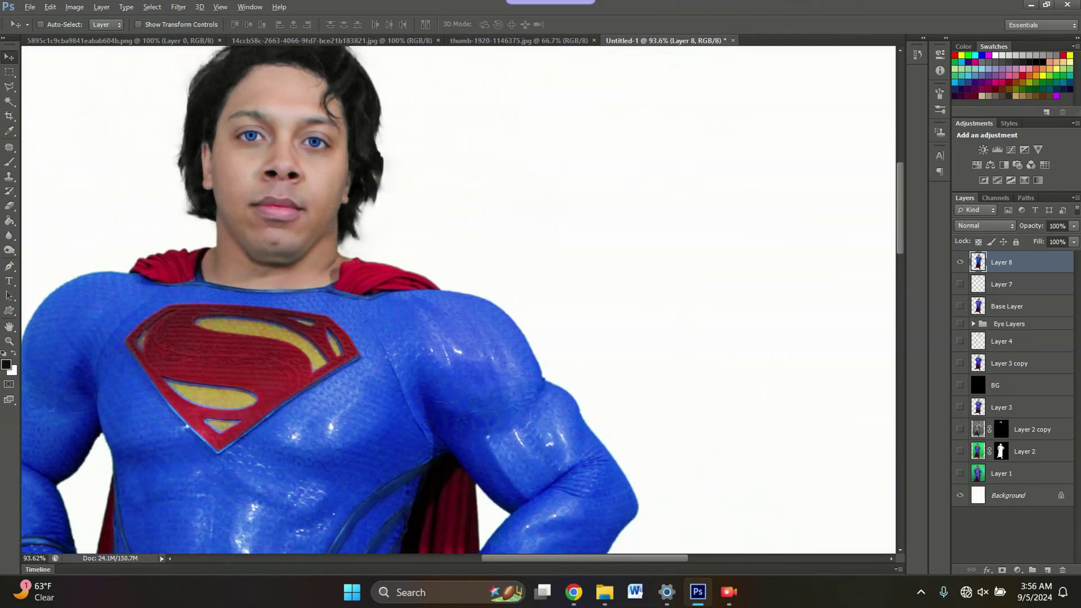
pyautogui.scroll(4, 521, 219)
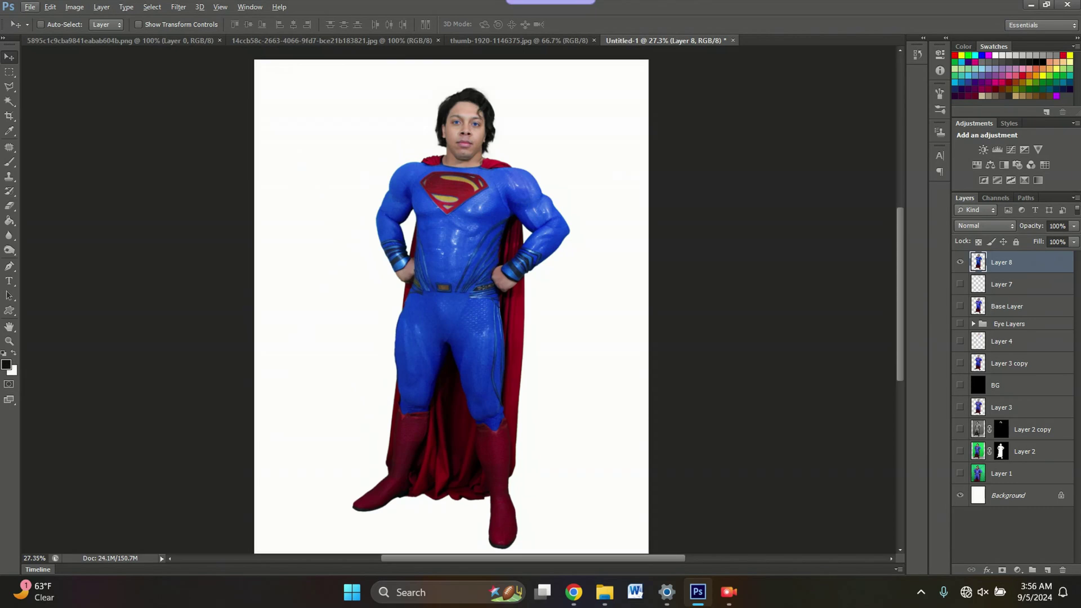
# Switch to thumb-1920-1146375.jpg and marquee-select the area from its left edge through the globe building to the curved tower
pyautogui.hotkey('ctrl', 'Tab')
pyautogui.hotkey('ctrl', 'Tab')
pyautogui.hotkey('ctrl', 'Tab')
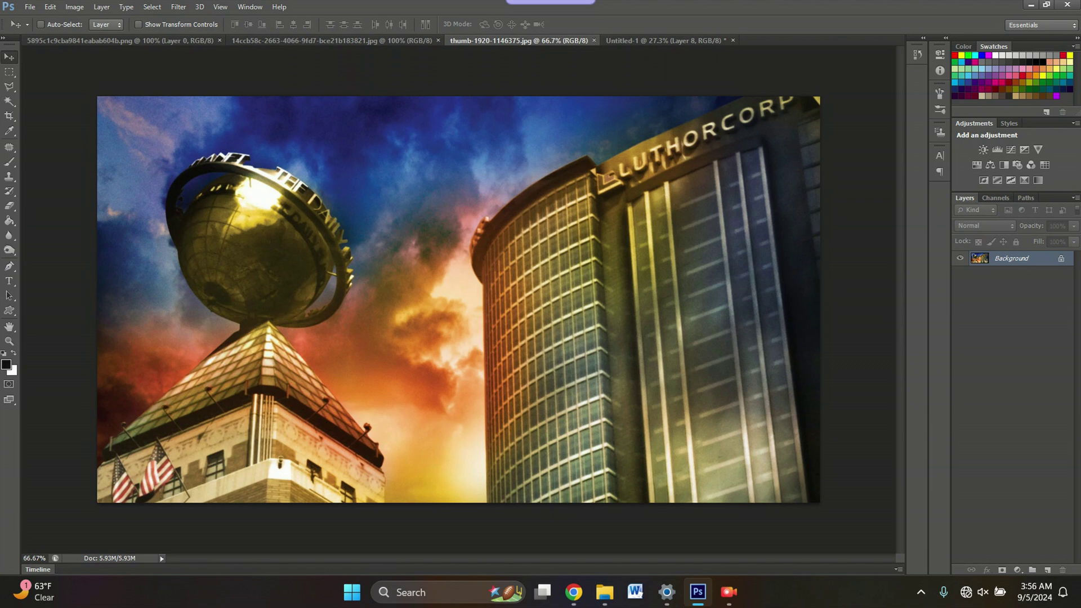
pyautogui.click(9, 72)
pyautogui.moveTo(97, 97); pyautogui.dragTo(551, 526)
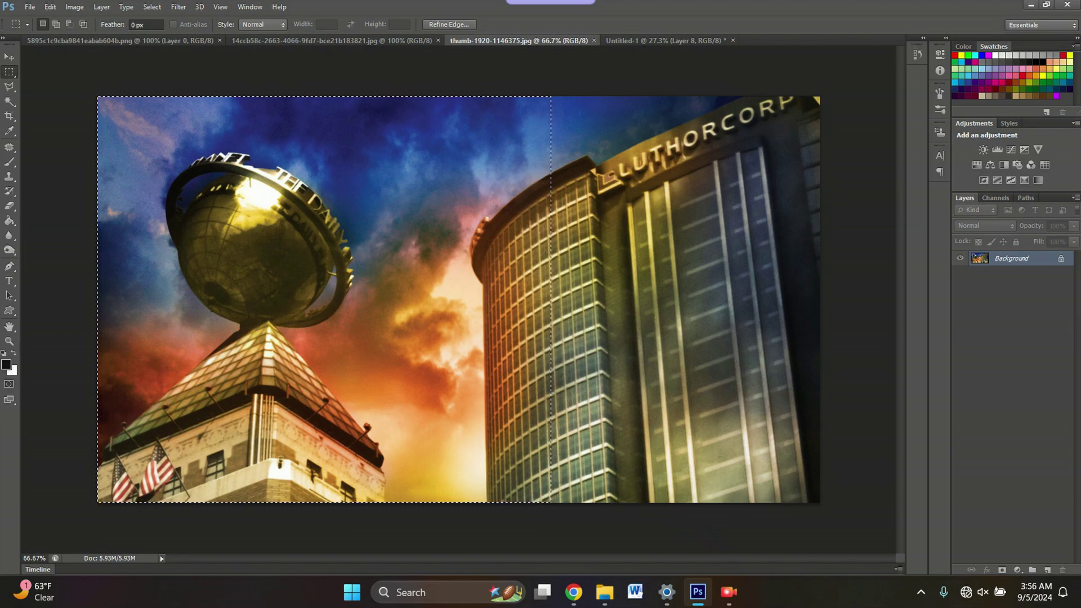
# Return to Untitled-1 and paste the copied skyline as a new layer between Layer 7 and Layer 8
pyautogui.hotkey('ctrl', 'Tab')
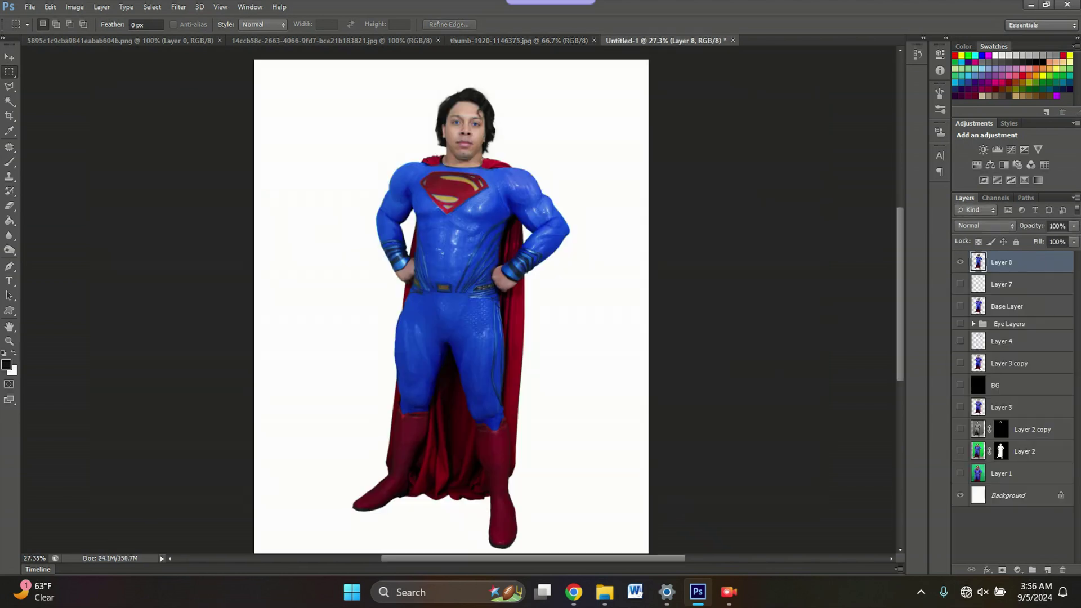
pyautogui.click(1017, 285)
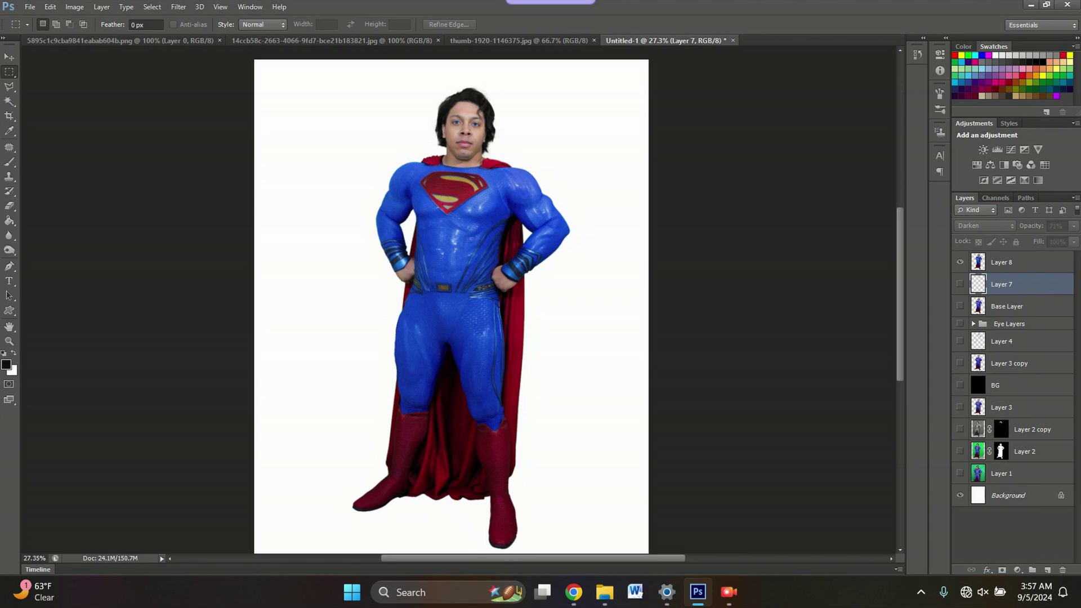
pyautogui.hotkey('ctrl', 'v')
# Scale the pasted skyline to about 308% so it covers the whole canvas behind the figure, and apply the transform
pyautogui.hotkey('ctrl', 't')
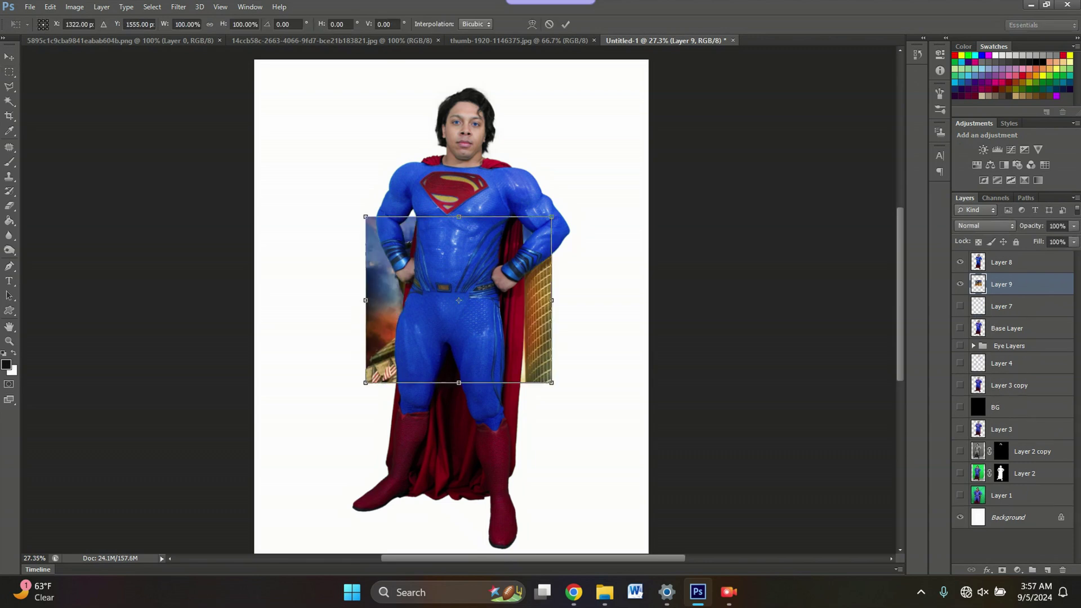
pyautogui.moveTo(365, 216); pyautogui.dragTo(188, 58)
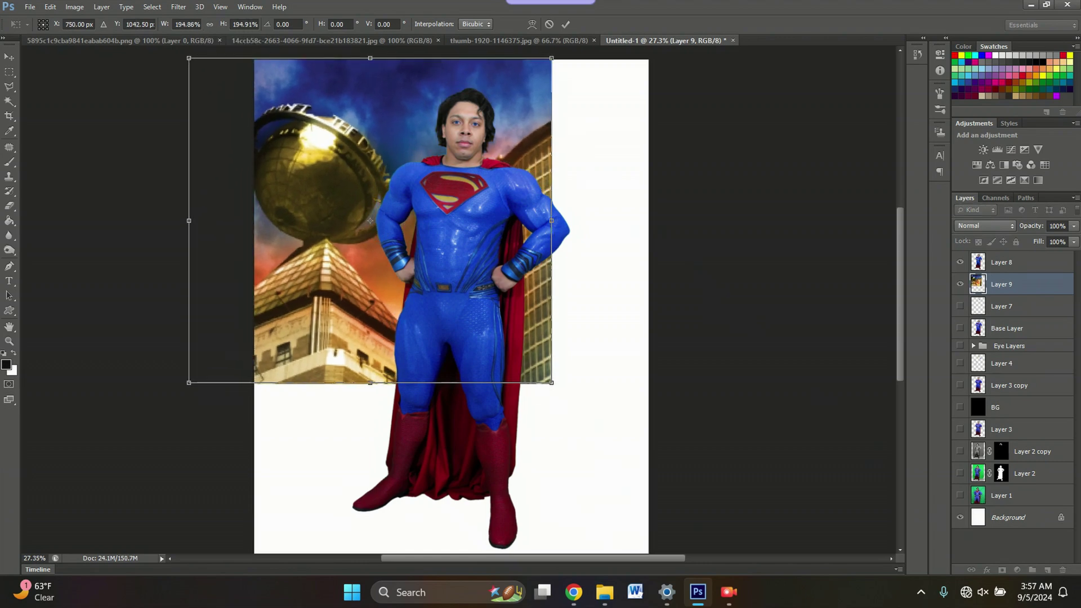
pyautogui.moveTo(551, 382); pyautogui.dragTo(676, 455)
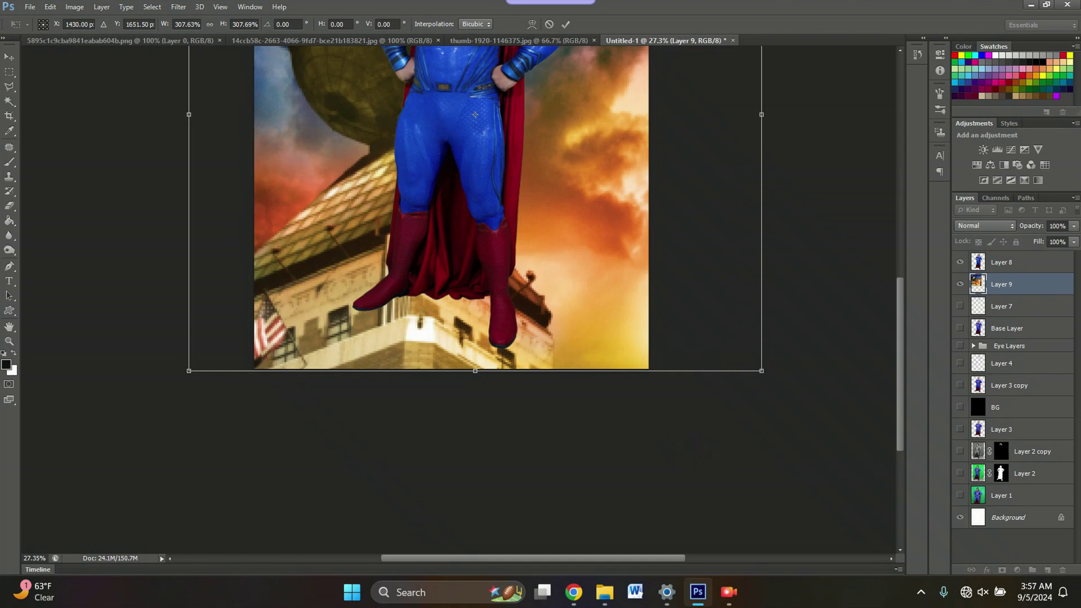
pyautogui.scroll(5, 475, 281)
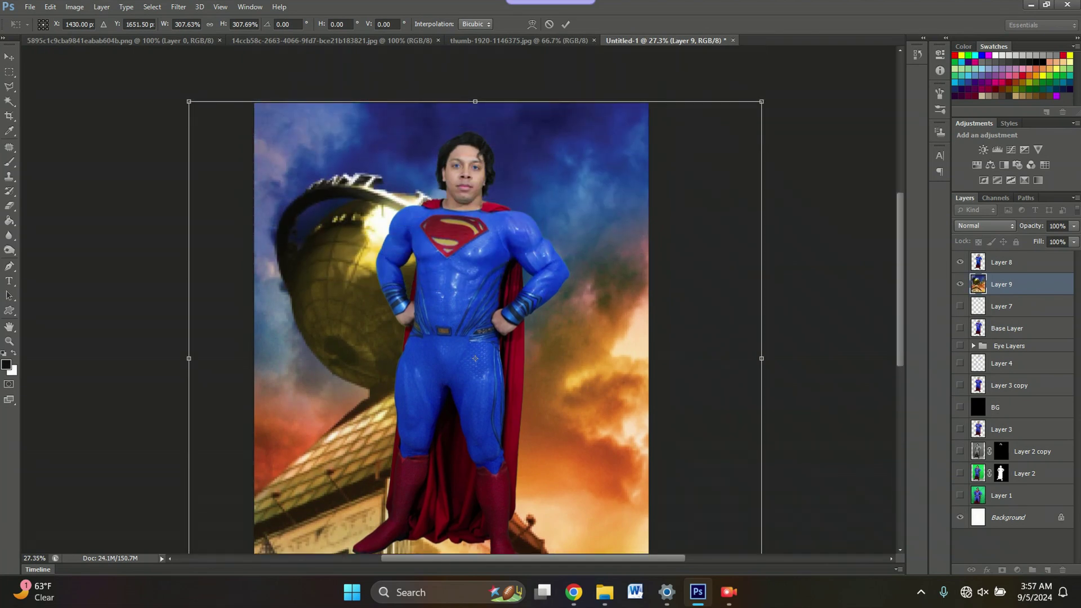
pyautogui.scroll(1, 474, 300)
pyautogui.click(9, 57)
pyautogui.press('Return')
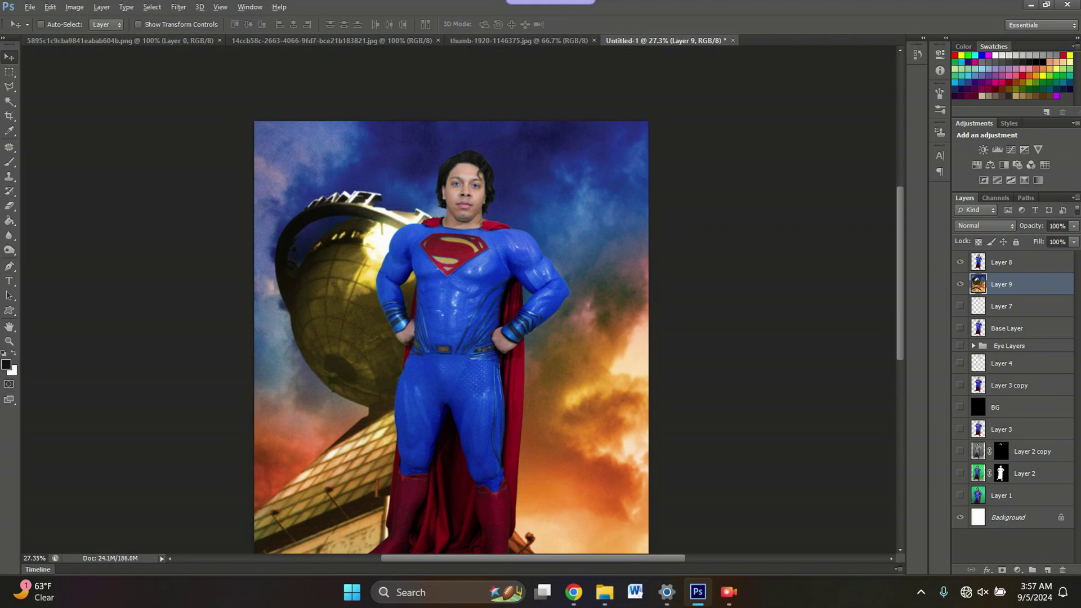
# Duplicate the Superman figure on Layer 8 slightly to the left, and hide the original layer
pyautogui.hotkey('alt', ']')
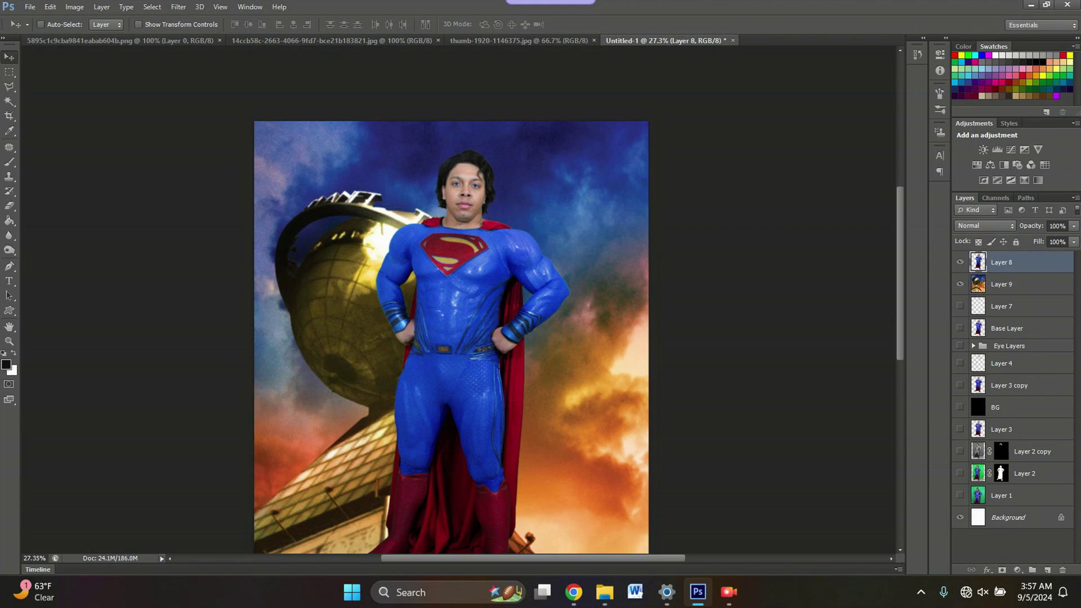
pyautogui.moveTo(463, 237); pyautogui.dragTo(438, 234)
pyautogui.click(960, 283)
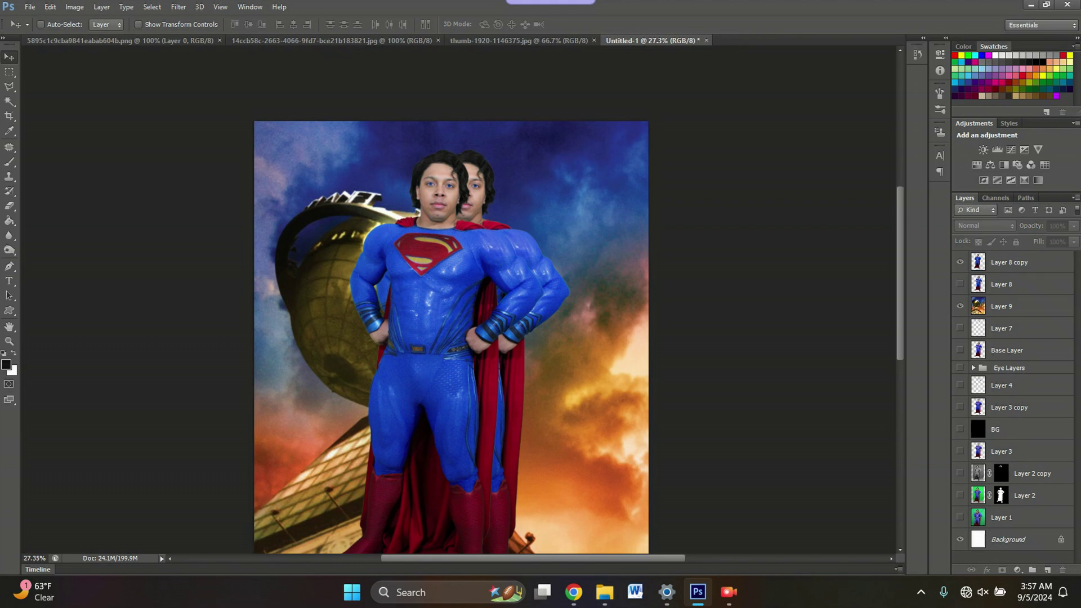
pyautogui.scroll(-3, 451, 304)
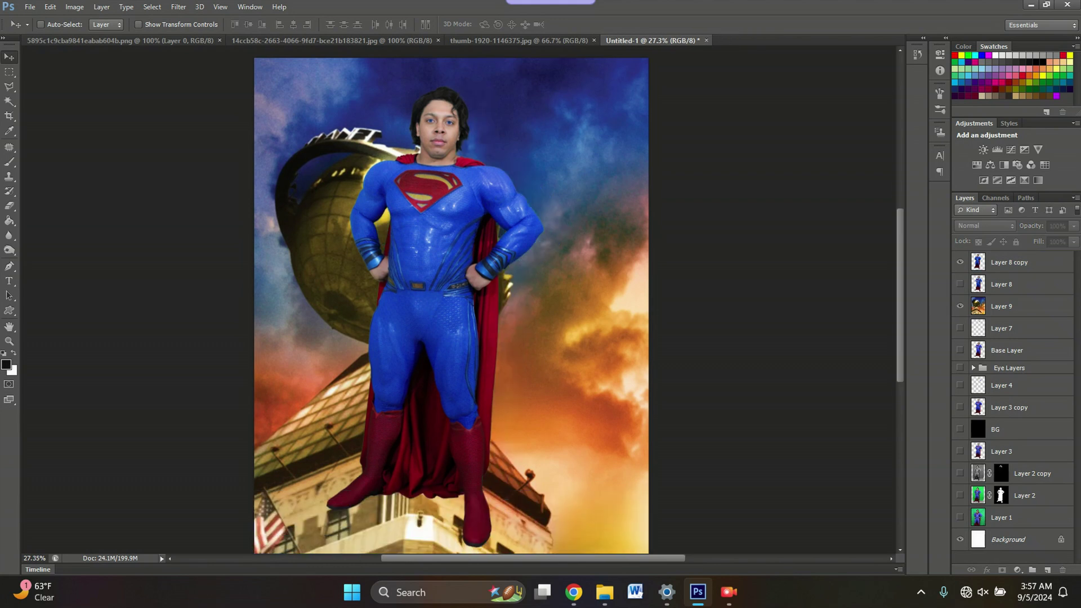
# Enlarge the Layer 8 copy figure to about 125% so the lower legs run off the canvas, and apply the transform
pyautogui.click(1009, 262)
pyautogui.scroll(-1, 458, 304)
pyautogui.scroll(-1, 458, 299)
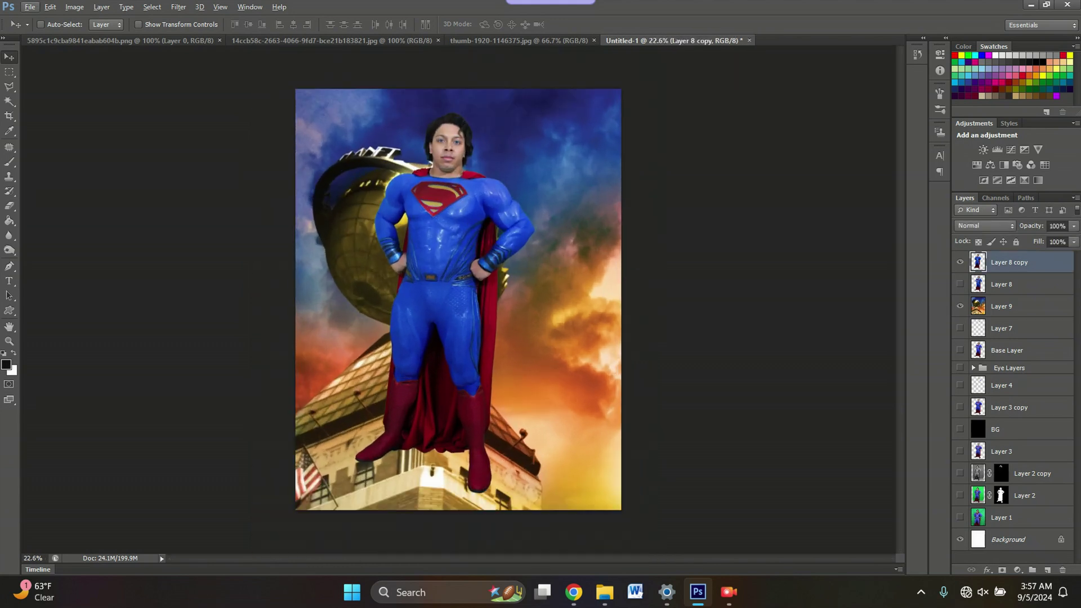
pyautogui.hotkey('ctrl', 't')
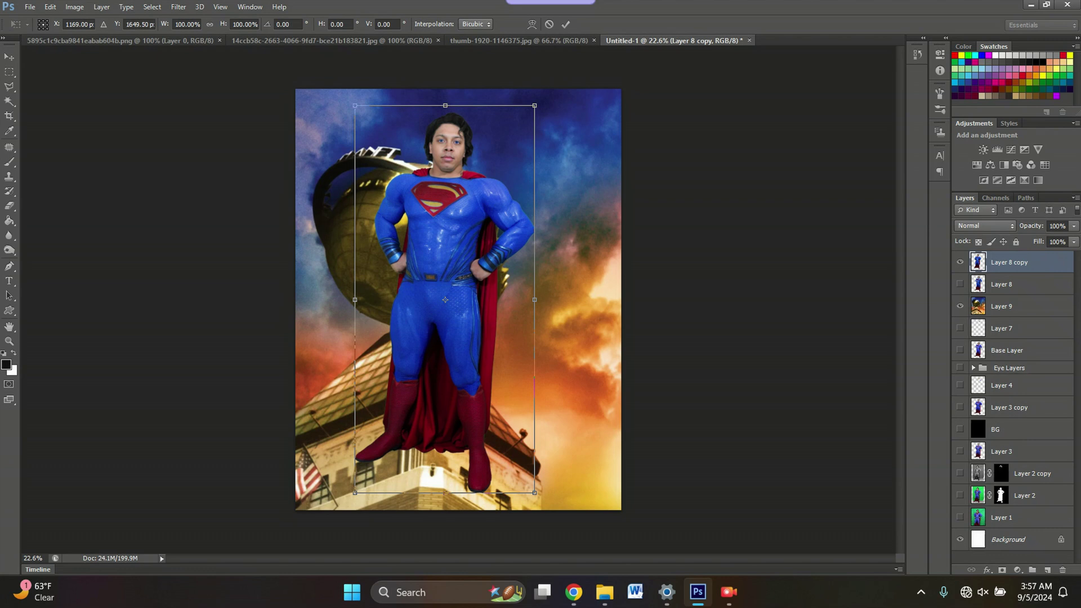
pyautogui.moveTo(534, 493); pyautogui.dragTo(622, 551)
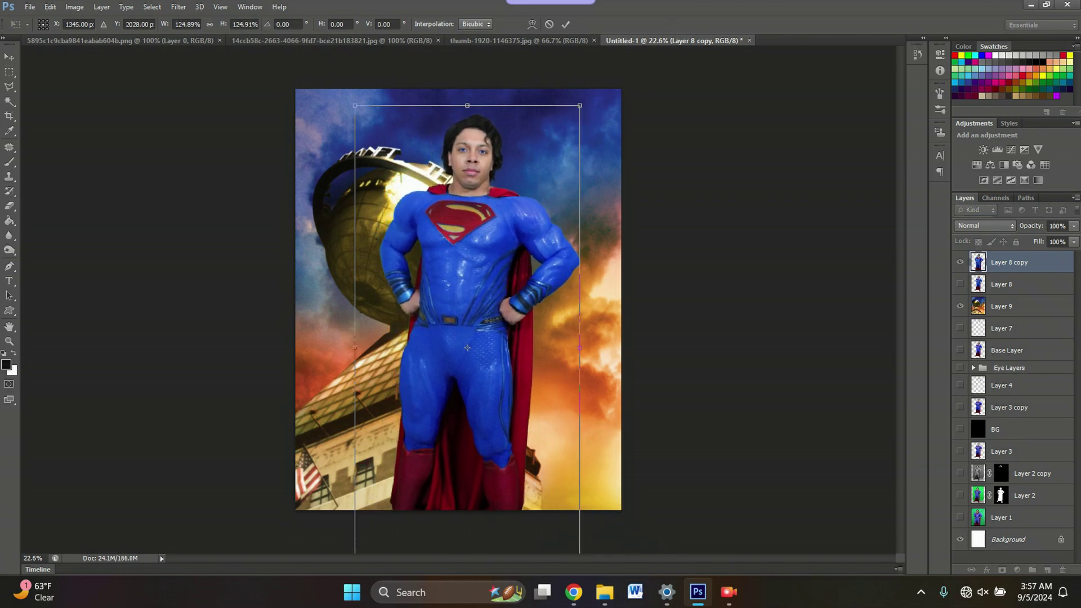
pyautogui.click(9, 57)
pyautogui.click(484, 221)
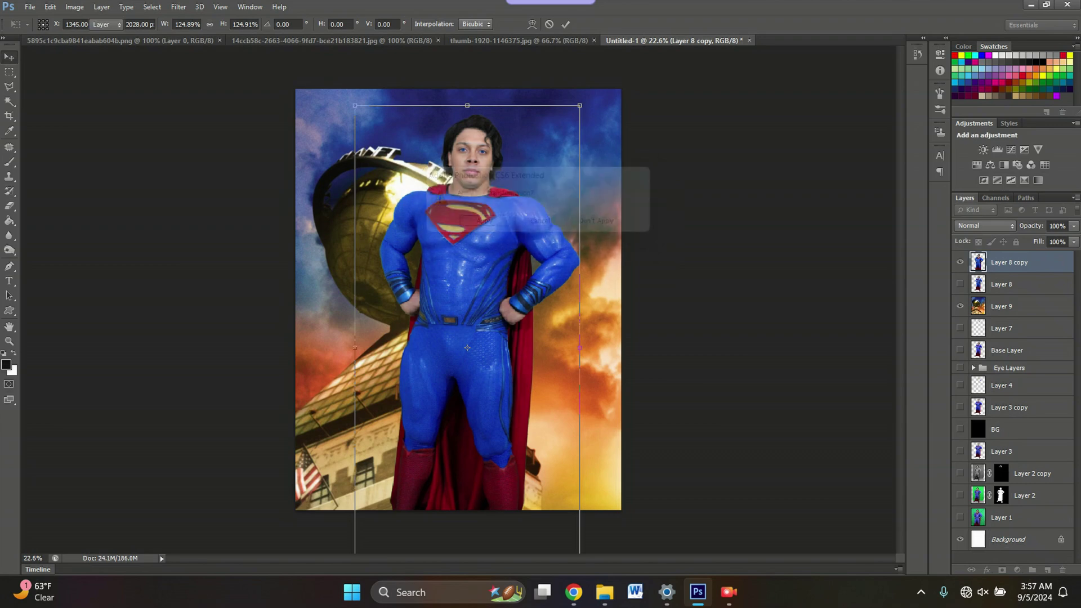
# Check the enlarged figure against the skyline background, both up close and as a whole composition
pyautogui.scroll(3, 493, 225)
pyautogui.scroll(-2, 493, 225)
pyautogui.scroll(1, 493, 225)
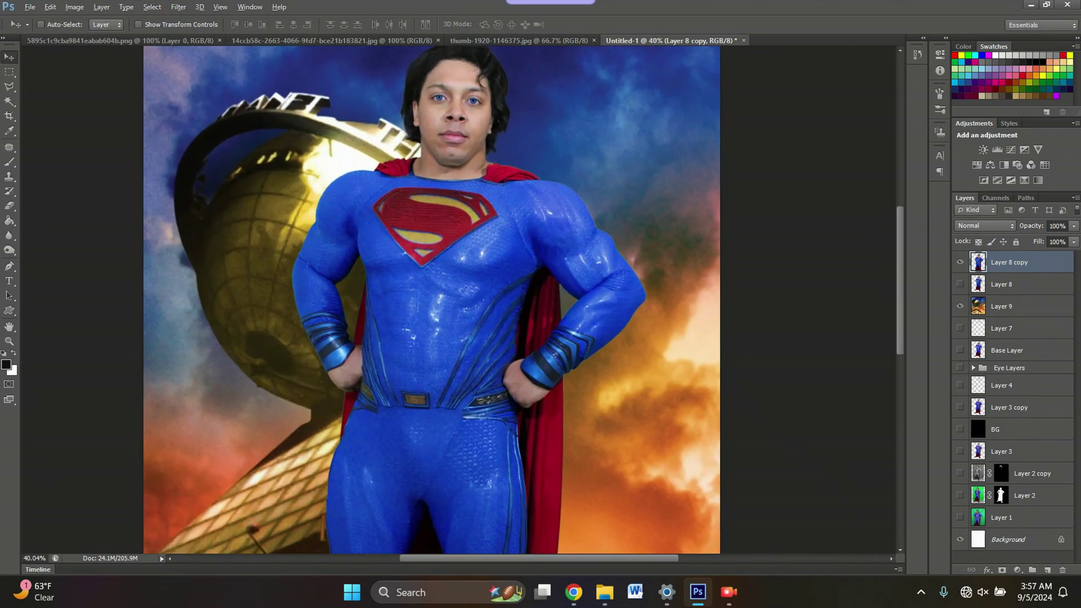
pyautogui.scroll(-3, 493, 225)
pyautogui.scroll(-2, 493, 225)
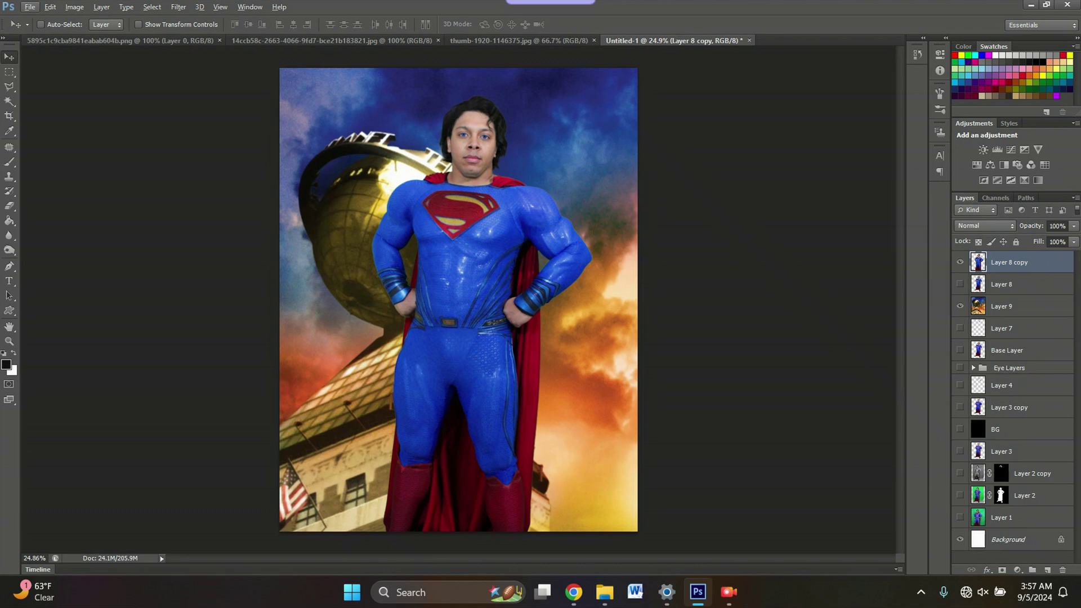
pyautogui.scroll(8, 573, 222)
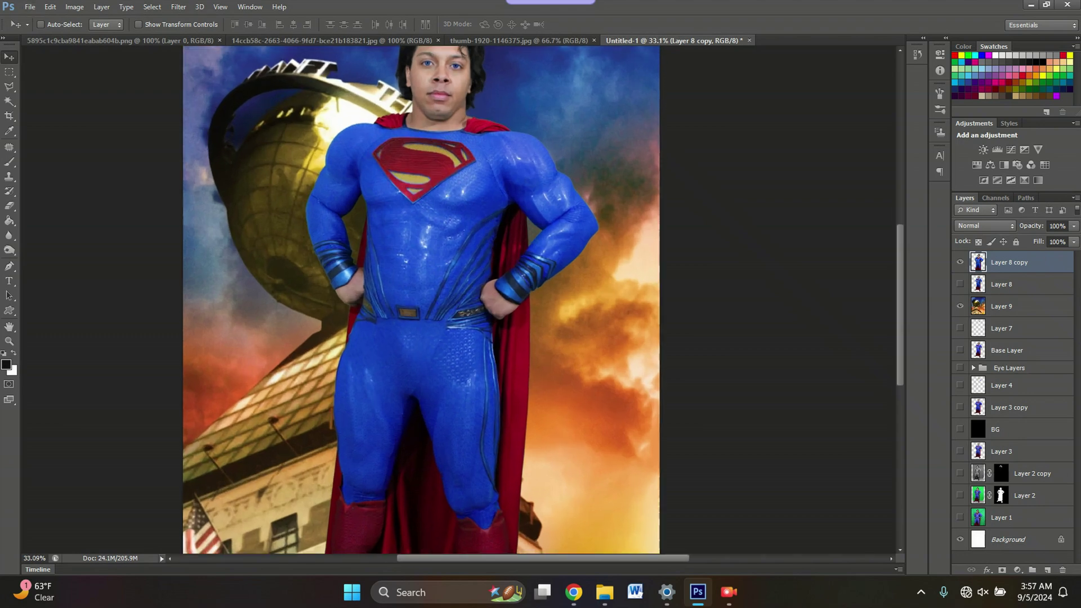
# Examine the figure's cutout edges against the skyline, closing in on the gap between the left arm and torso
pyautogui.scroll(-7, 431, 299)
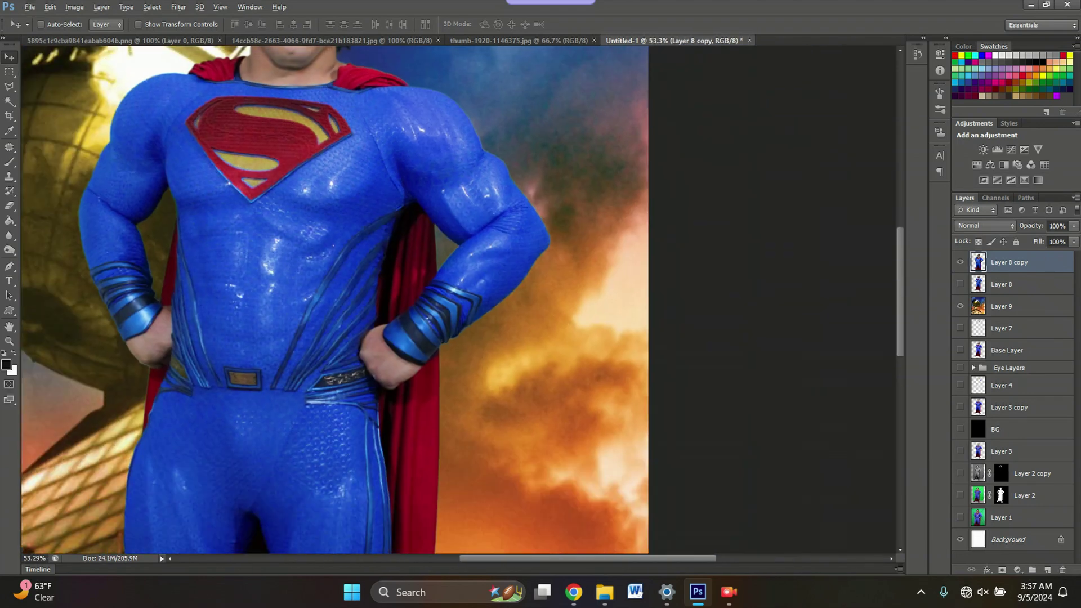
pyautogui.scroll(1, 431, 298)
pyautogui.click(1002, 306)
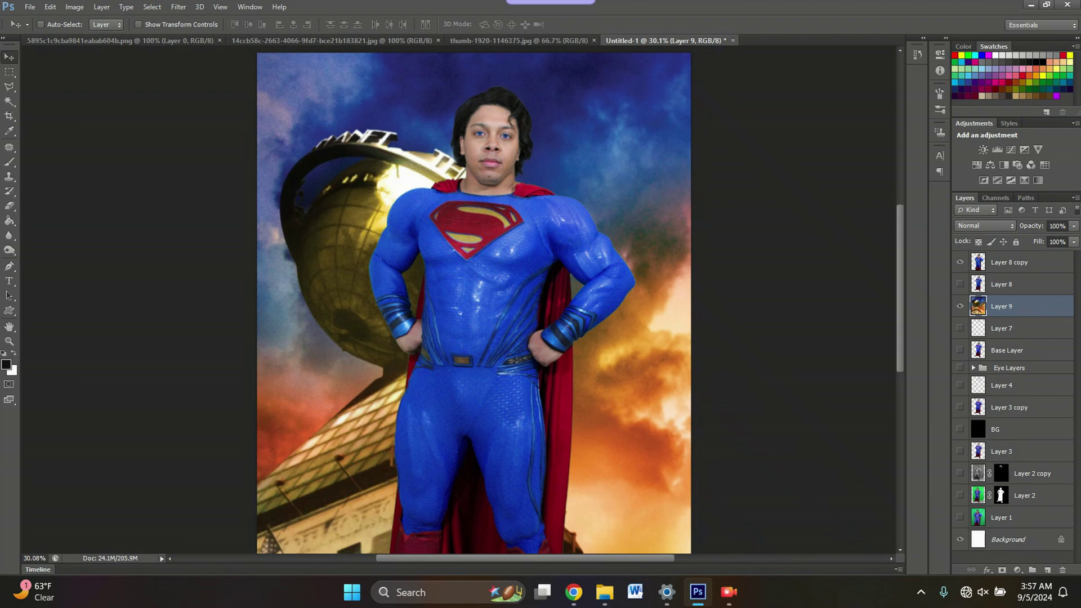
pyautogui.scroll(-3, 473, 298)
pyautogui.scroll(5, 484, 253)
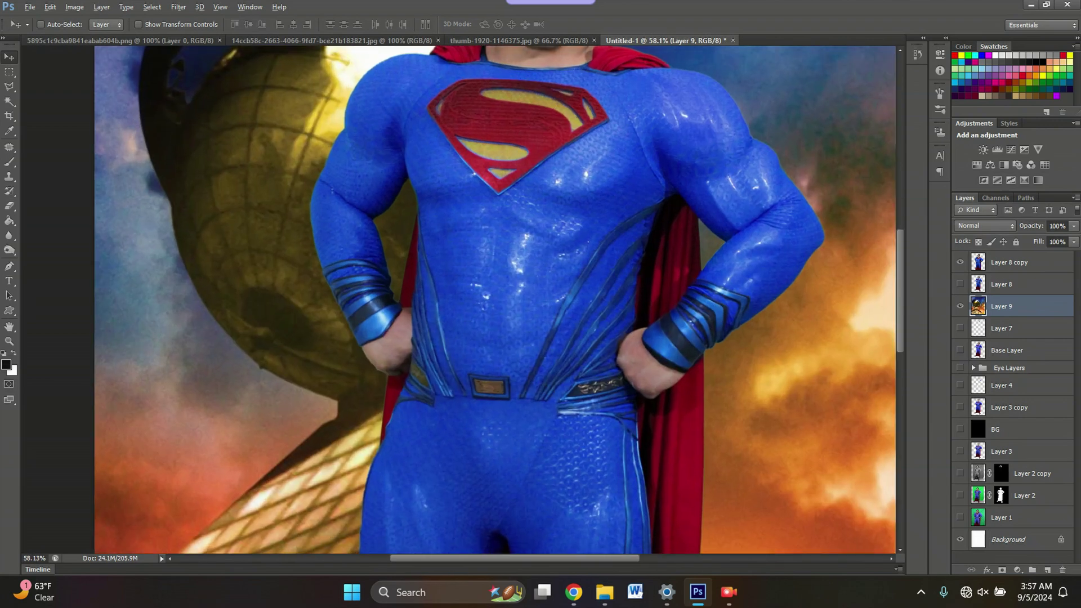
pyautogui.scroll(5, 397, 190)
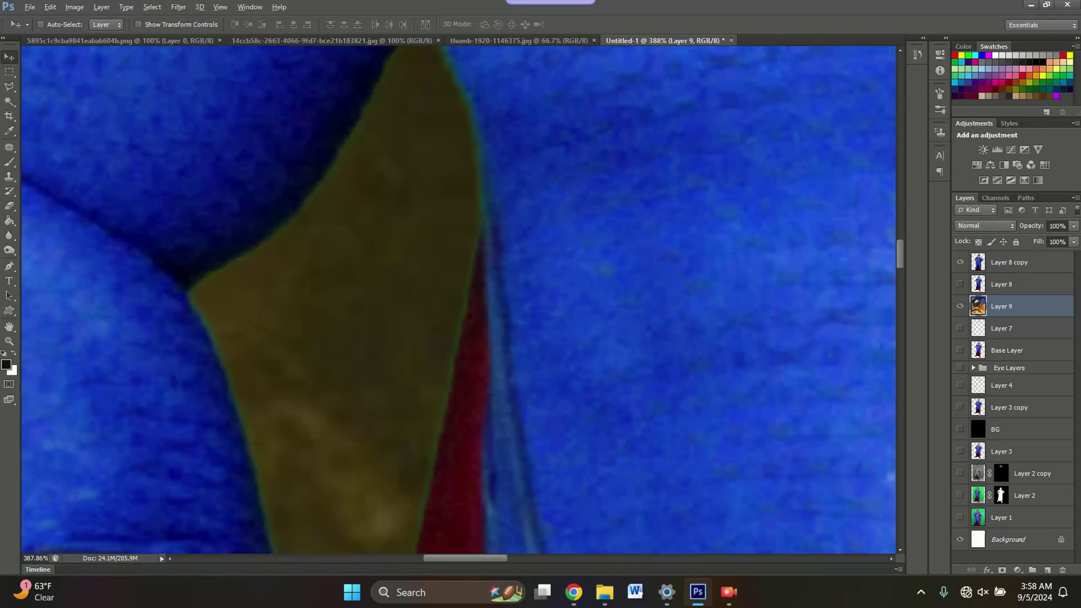
pyautogui.scroll(-5, 458, 298)
pyautogui.scroll(5, 459, 298)
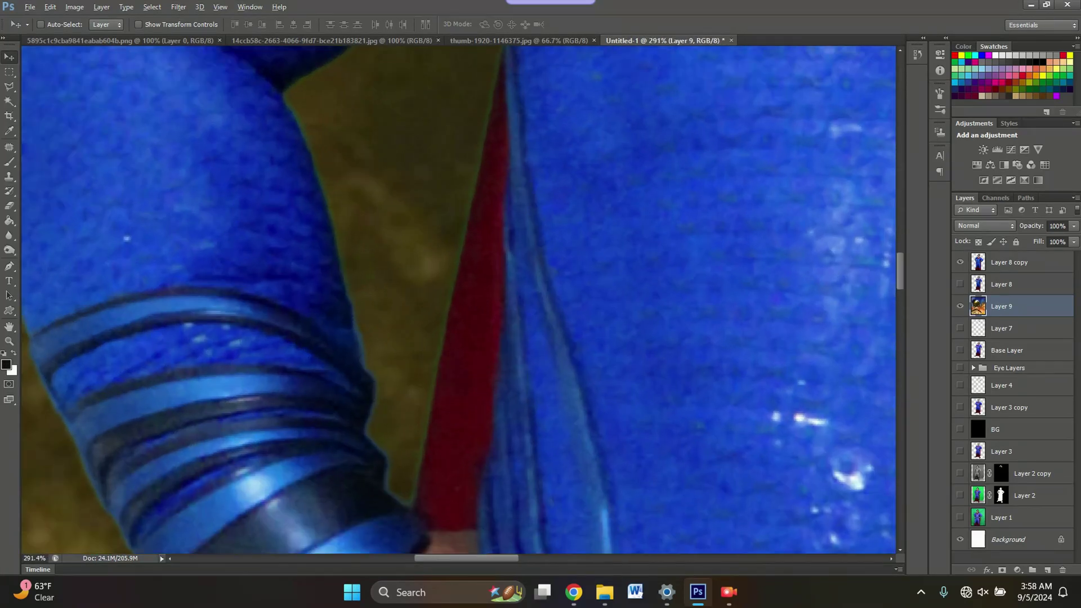
pyautogui.scroll(1, 459, 298)
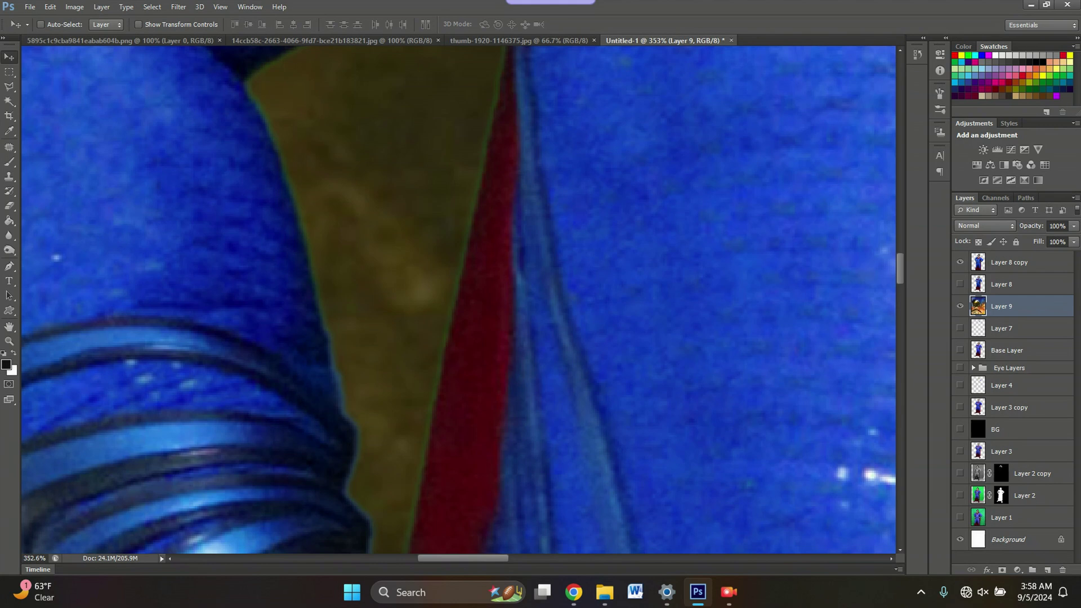
# Make Layer 8 copy active and set the Magic Wand tolerance to 32 for sampling the green fringe beside the cape
pyautogui.press('w')
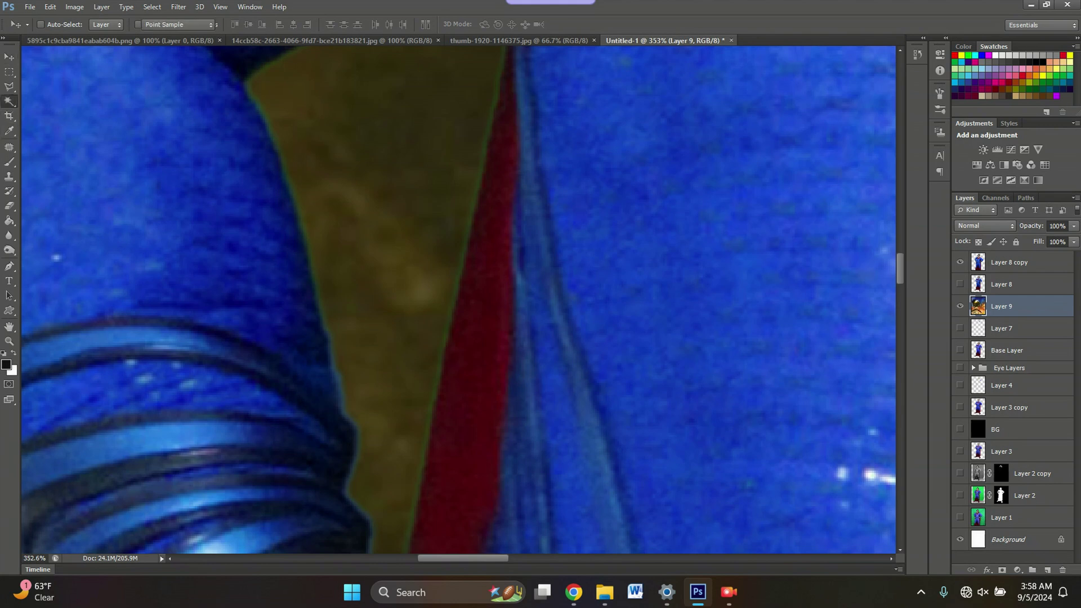
pyautogui.scroll(3, 458, 298)
pyautogui.scroll(1, 458, 298)
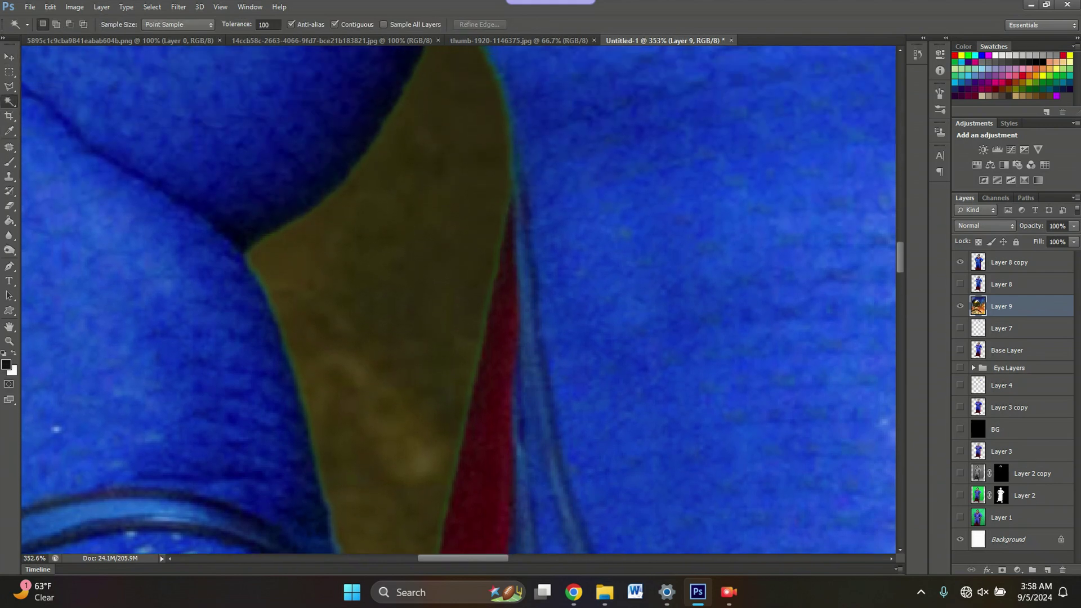
pyautogui.click(1007, 263)
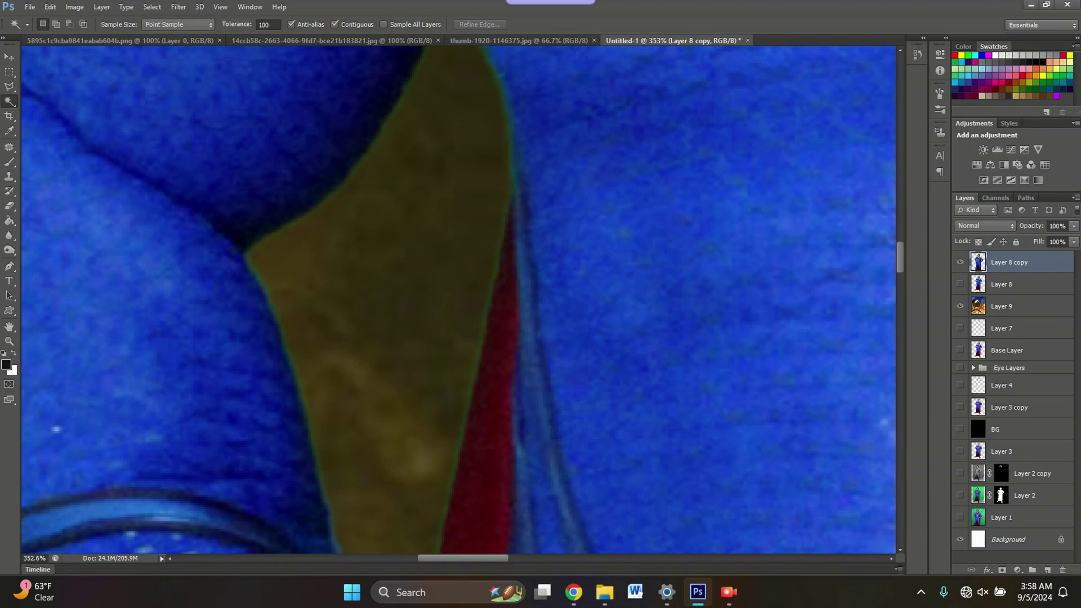
pyautogui.click(485, 326)
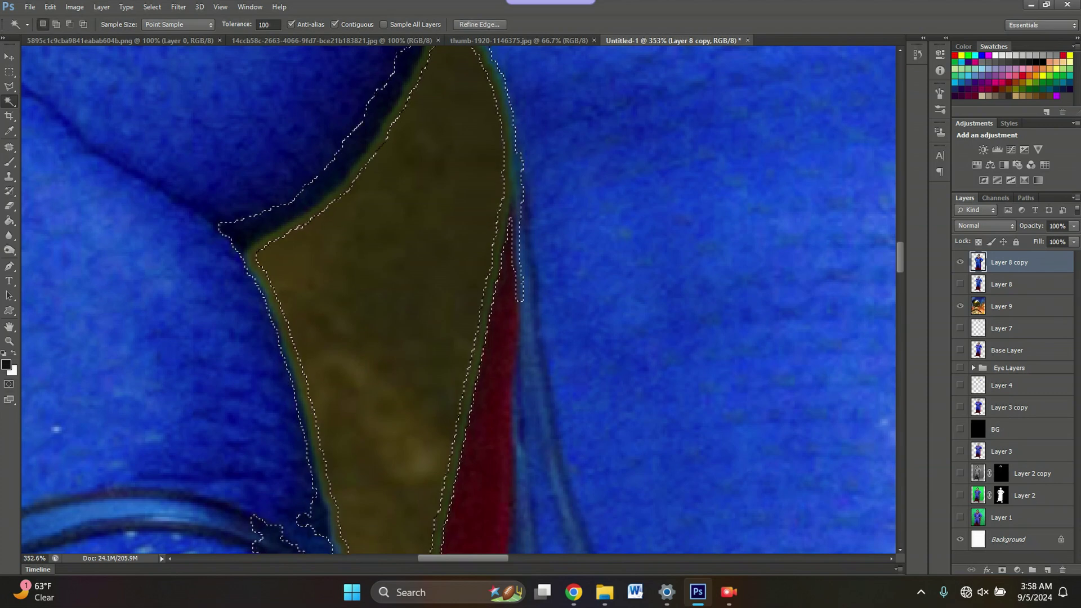
pyautogui.doubleClick(266, 25)
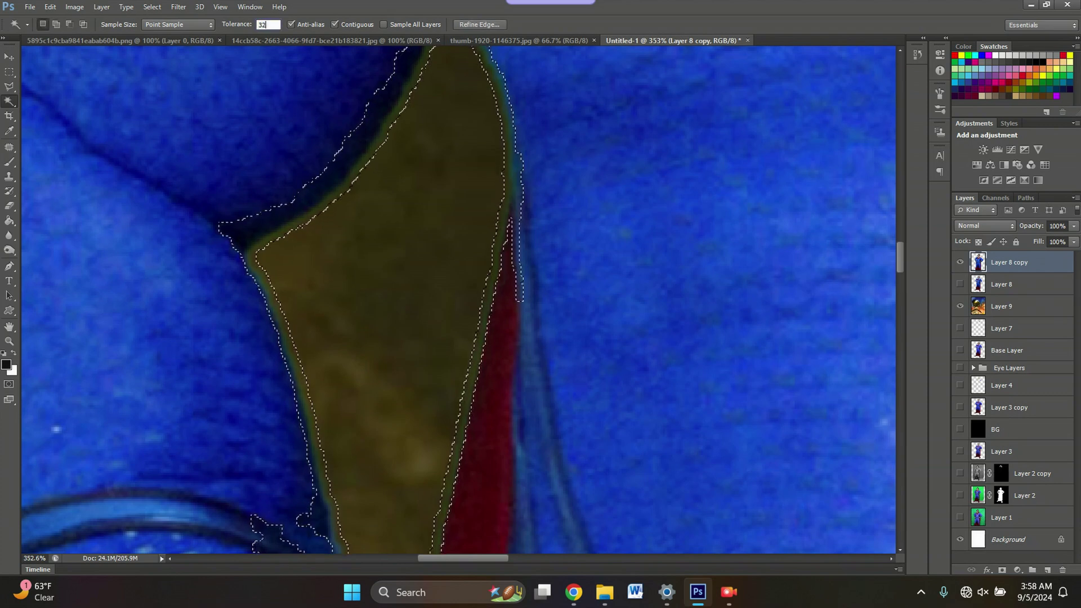
pyautogui.write('32')
pyautogui.press('Return')
pyautogui.click(483, 326)
pyautogui.press('Delete')
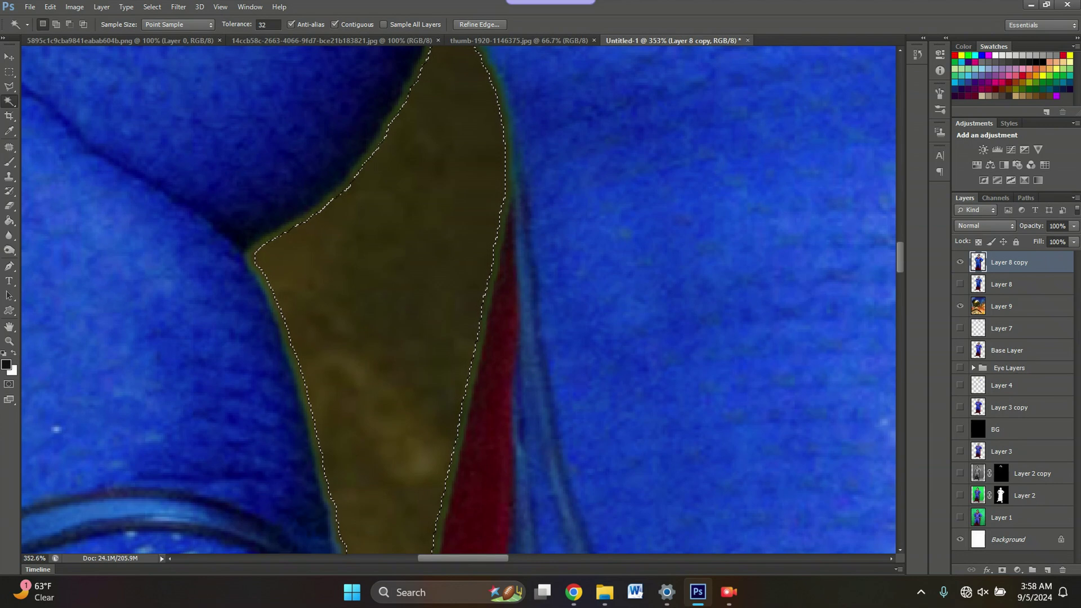
# Select the green fringe along the arm, torso and cape edges of the gap beside the left arm
pyautogui.click(348, 177)
pyautogui.keyDown('shift'); pyautogui.click(276, 305); pyautogui.keyUp('shift')
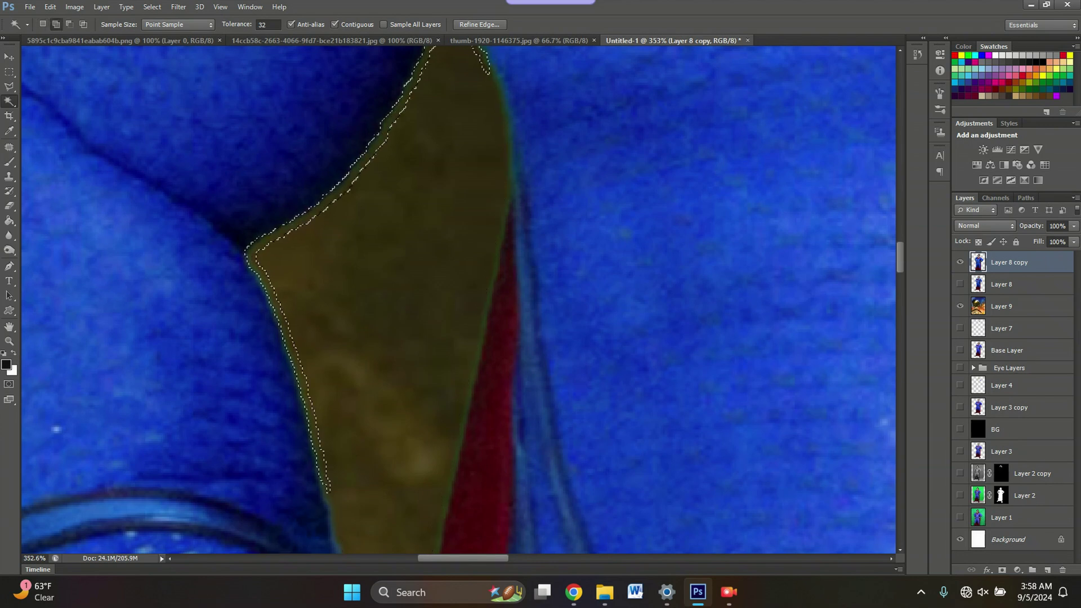
pyautogui.keyDown('shift'); pyautogui.click(506, 141); pyautogui.keyUp('shift')
pyautogui.scroll(-5, 459, 299)
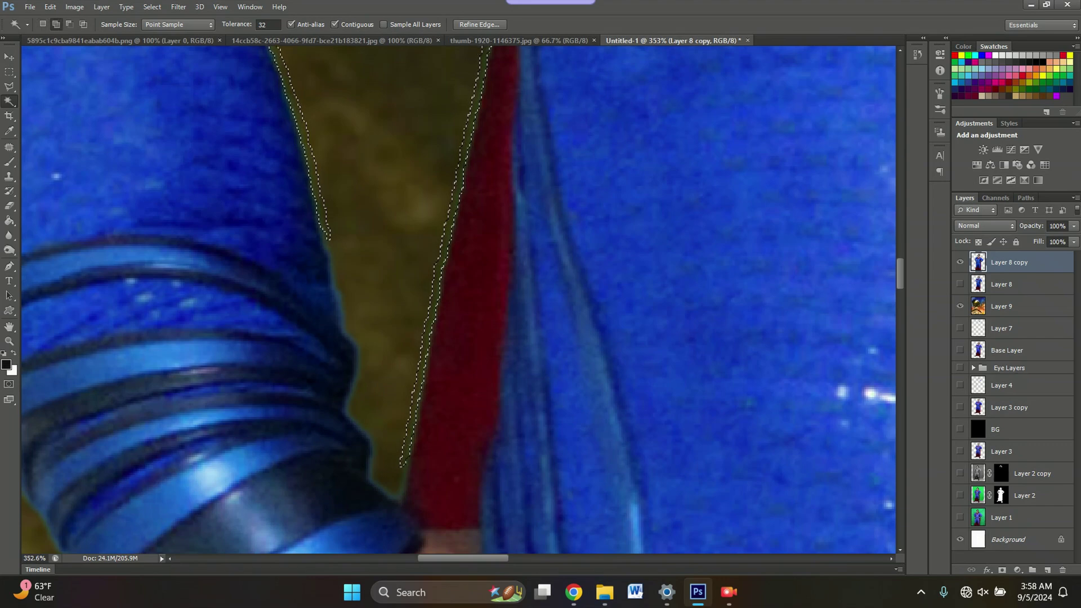
pyautogui.keyDown('shift'); pyautogui.click(372, 349); pyautogui.keyUp('shift')
pyautogui.scroll(-4, 391, 344)
# Add the green fringe around the triangular gap between the cape and the right arm to the selection
pyautogui.scroll(5, 783, 265)
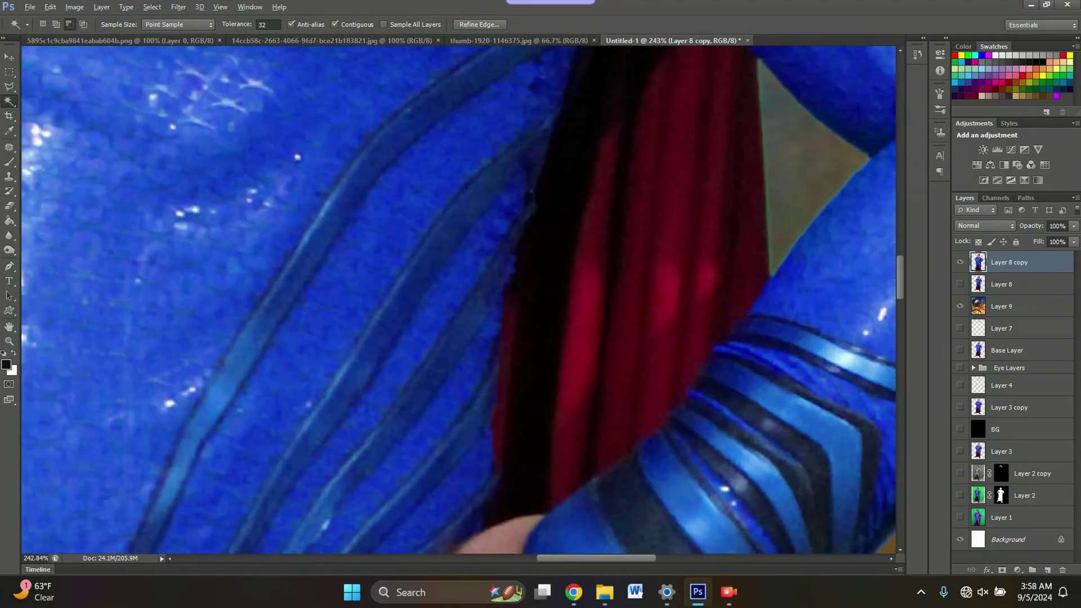
pyautogui.keyDown('shift'); pyautogui.click(756, 146); pyautogui.keyUp('shift')
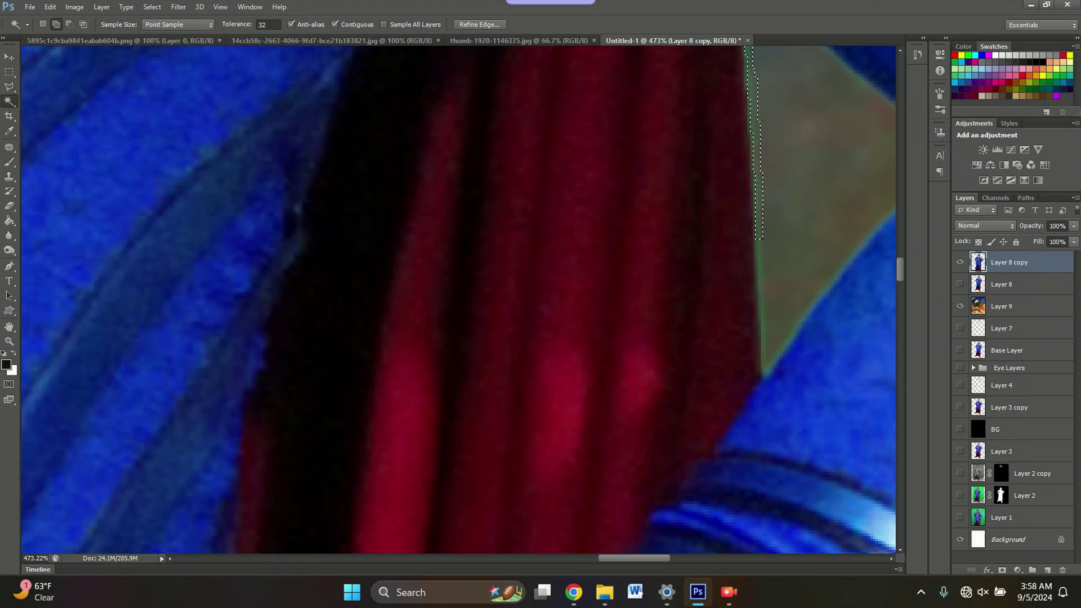
pyautogui.keyDown('shift'); pyautogui.click(761, 293); pyautogui.keyUp('shift')
pyautogui.keyDown('shift'); pyautogui.click(772, 350); pyautogui.keyUp('shift')
pyautogui.keyDown('shift'); pyautogui.click(808, 305); pyautogui.keyUp('shift')
pyautogui.scroll(-4, 788, 281)
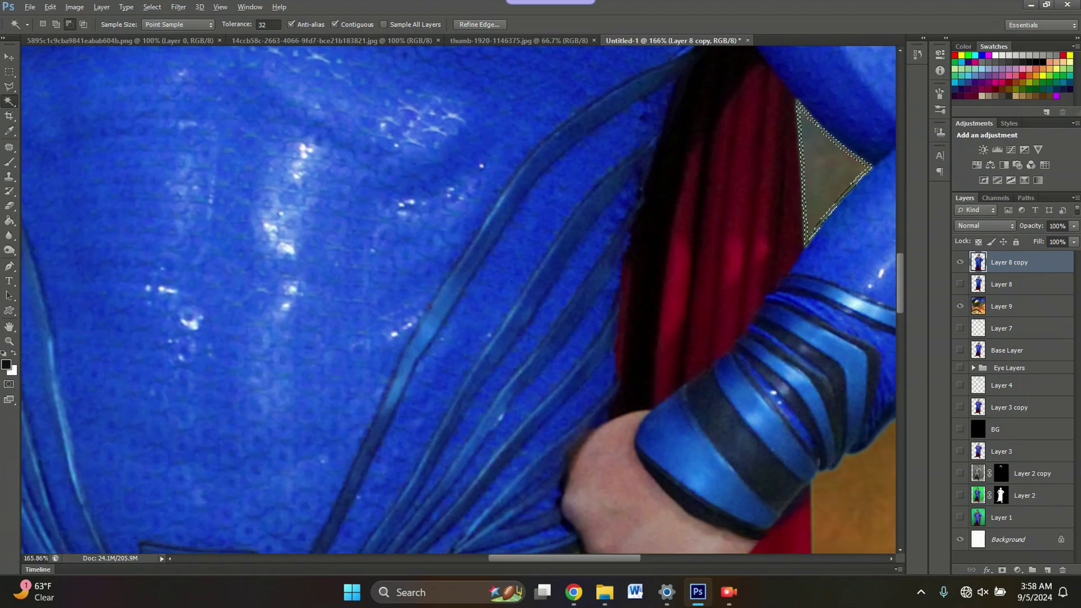
pyautogui.scroll(2, 788, 281)
pyautogui.scroll(5, 732, 253)
pyautogui.scroll(-6, 732, 253)
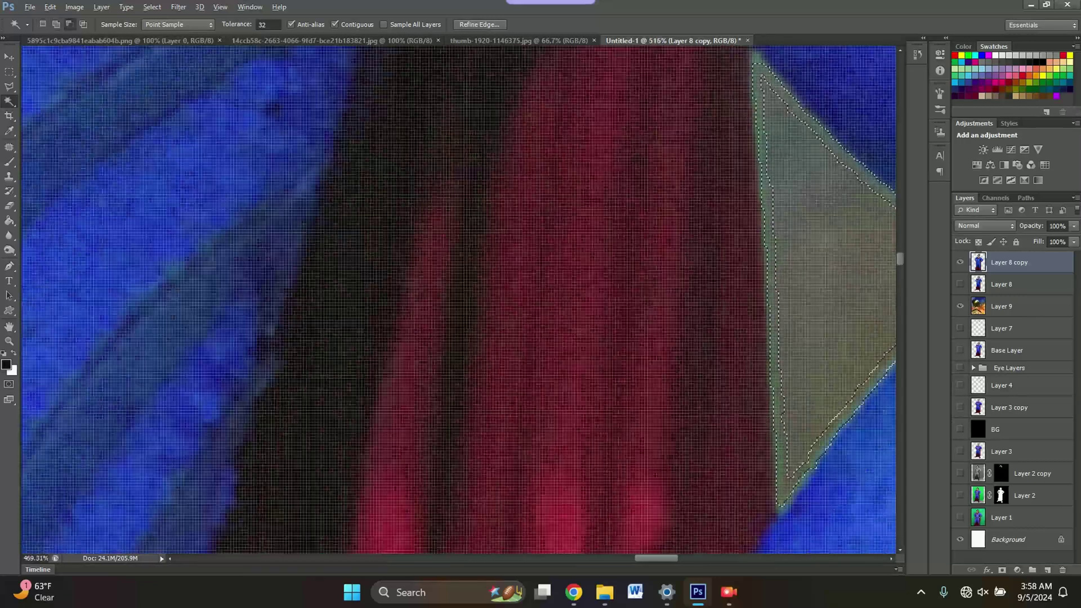
pyautogui.scroll(4, 781, 100)
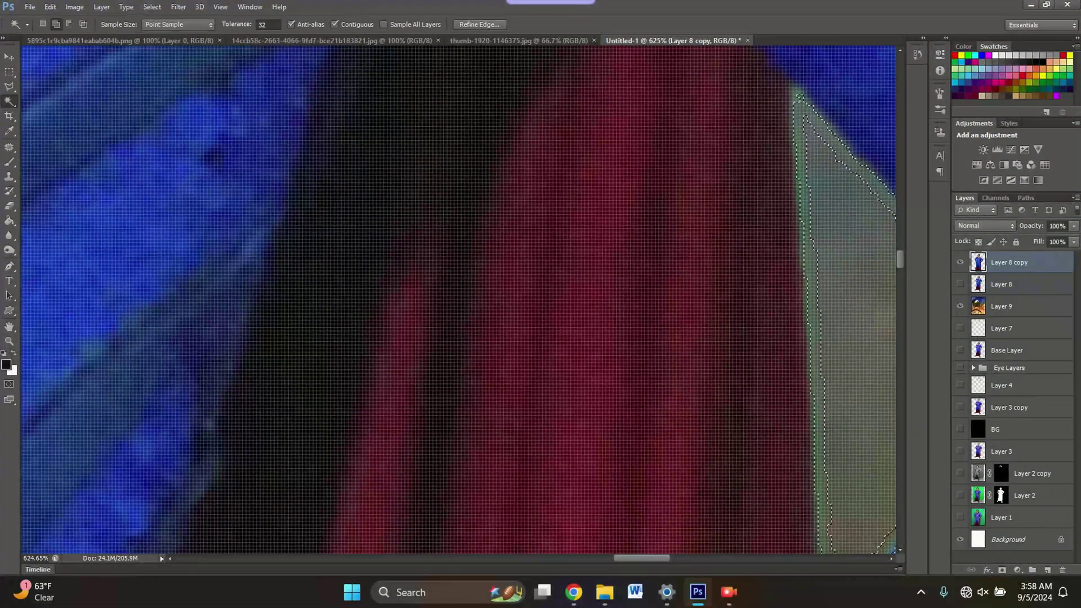
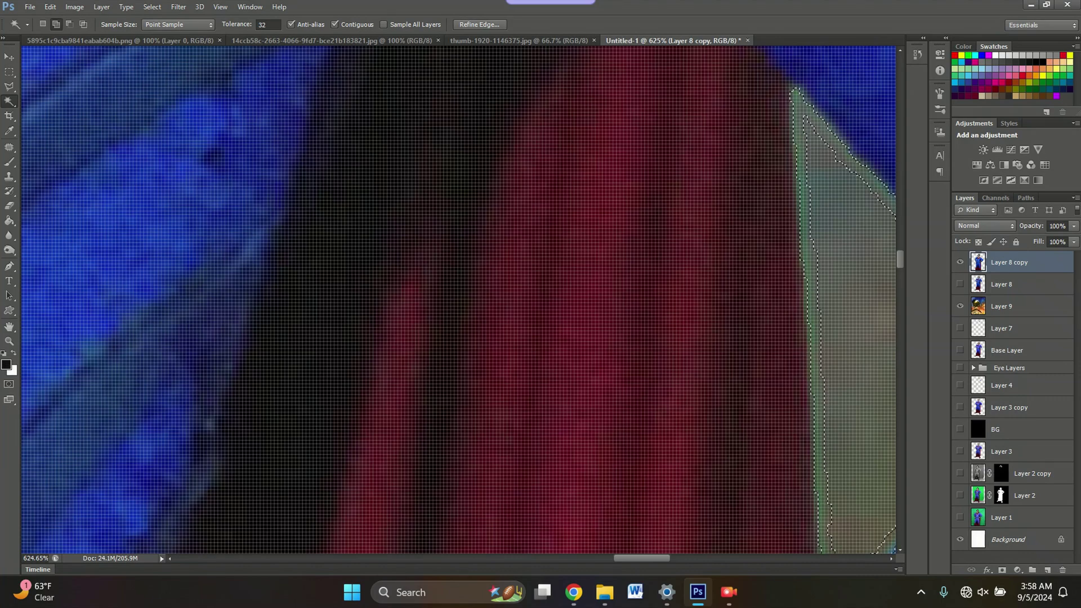
# Delete the selected green fringe from both arm gaps on Layer 8 copy and clear the selection
pyautogui.scroll(-9, 462, 298)
pyautogui.scroll(-2, 807, 262)
pyautogui.scroll(7, 864, 166)
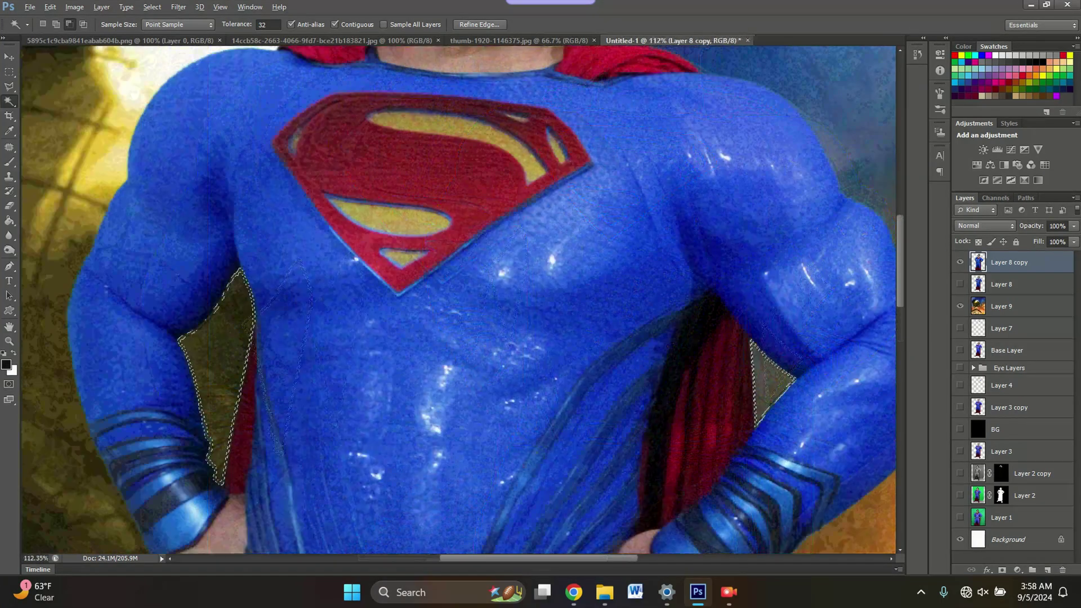
pyautogui.scroll(-6, 459, 304)
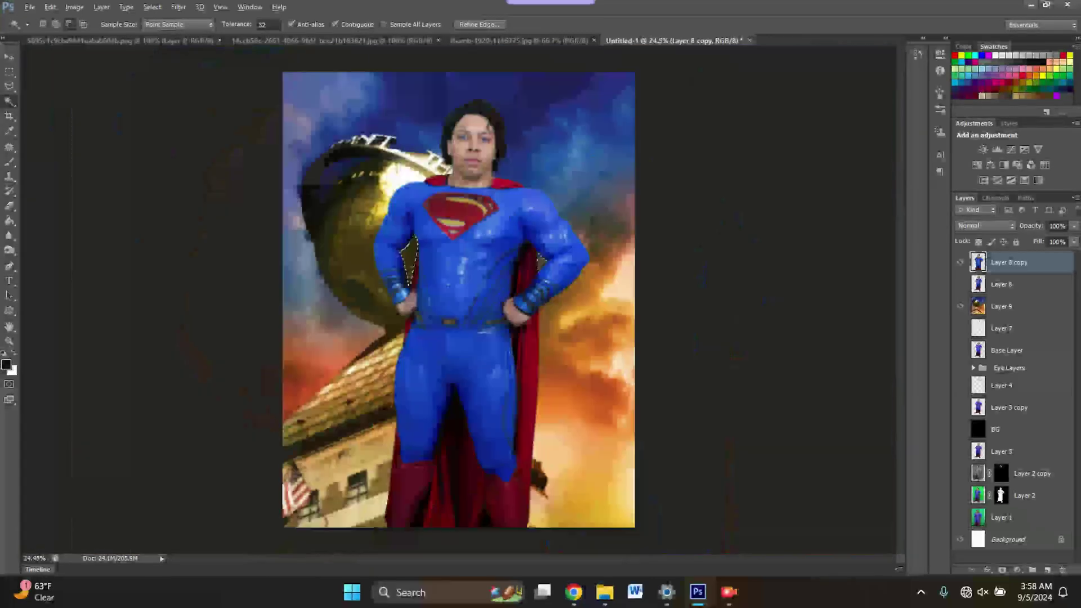
pyautogui.scroll(3, 459, 304)
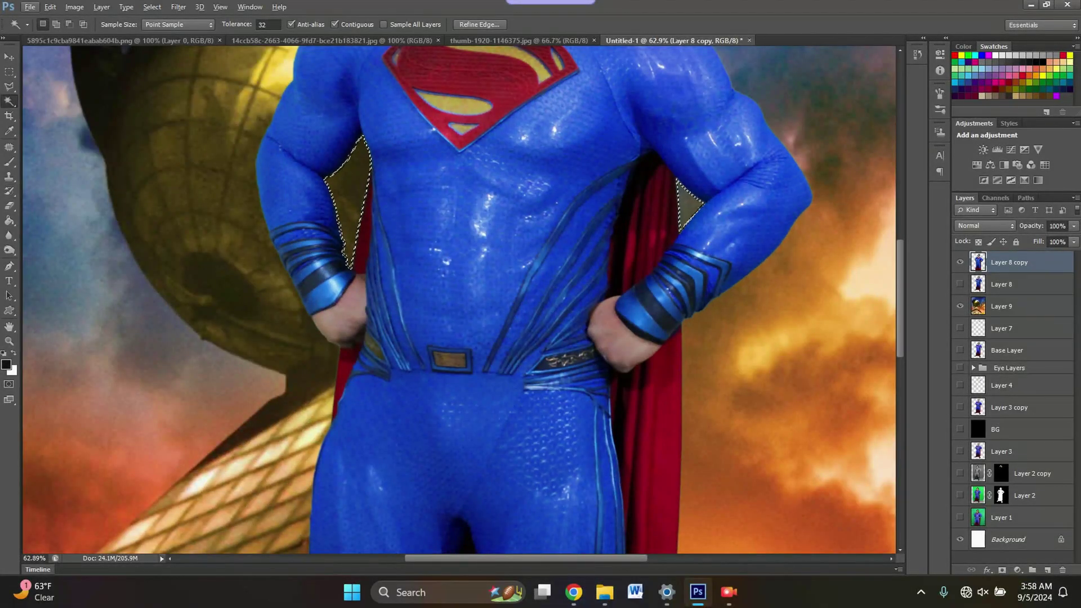
pyautogui.press('m')
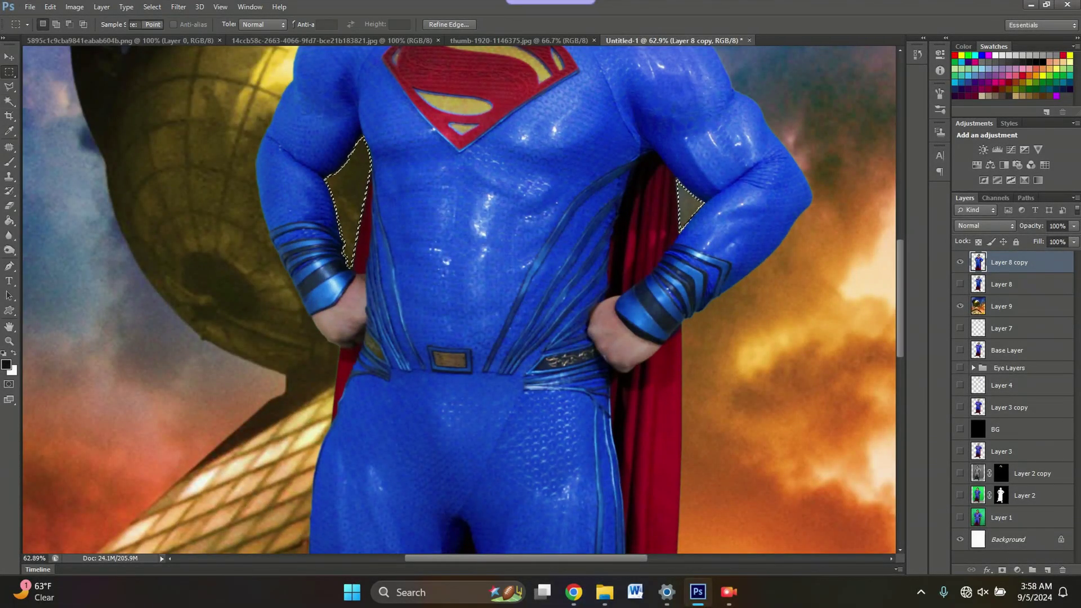
pyautogui.scroll(5, 344, 183)
pyautogui.scroll(3, 344, 183)
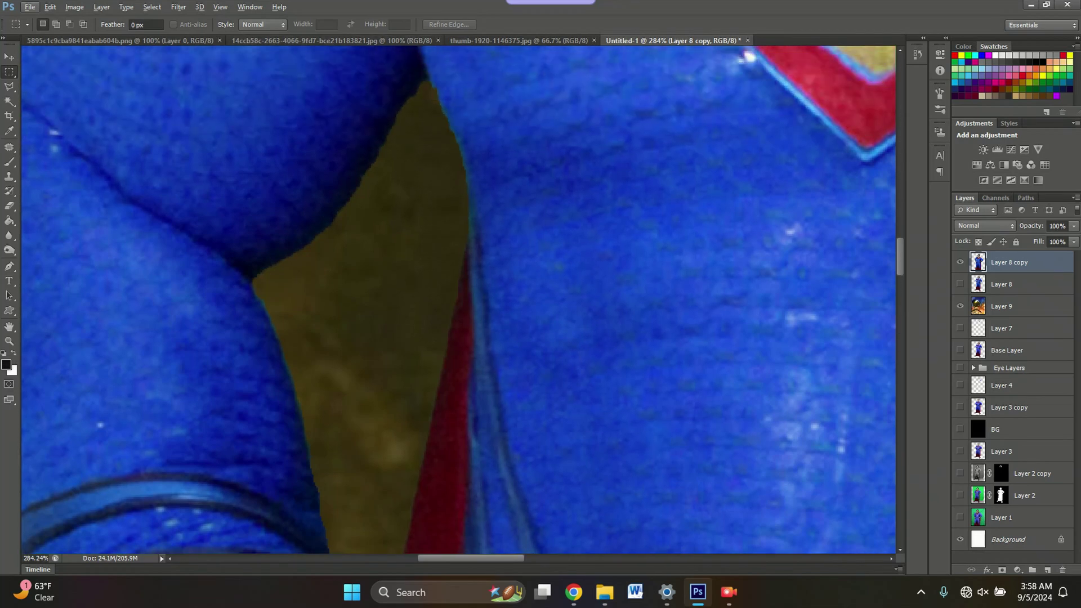
# Soften the cleaned edges of both arm gaps with the Blur tool at size 28 and 54% strength
pyautogui.press('r')
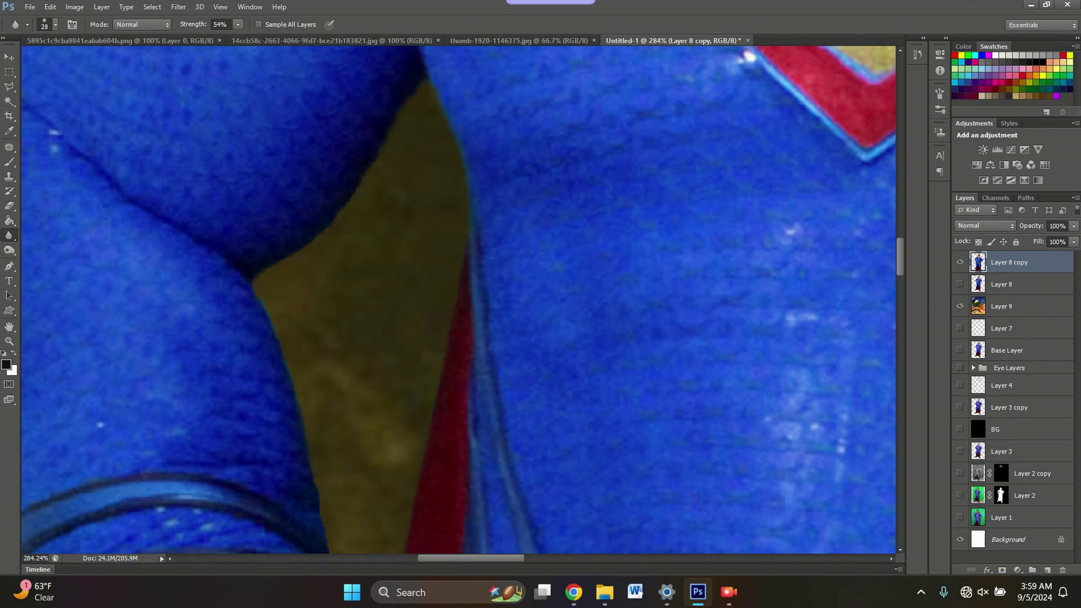
pyautogui.scroll(-5, 468, 225)
pyautogui.scroll(7, 422, 441)
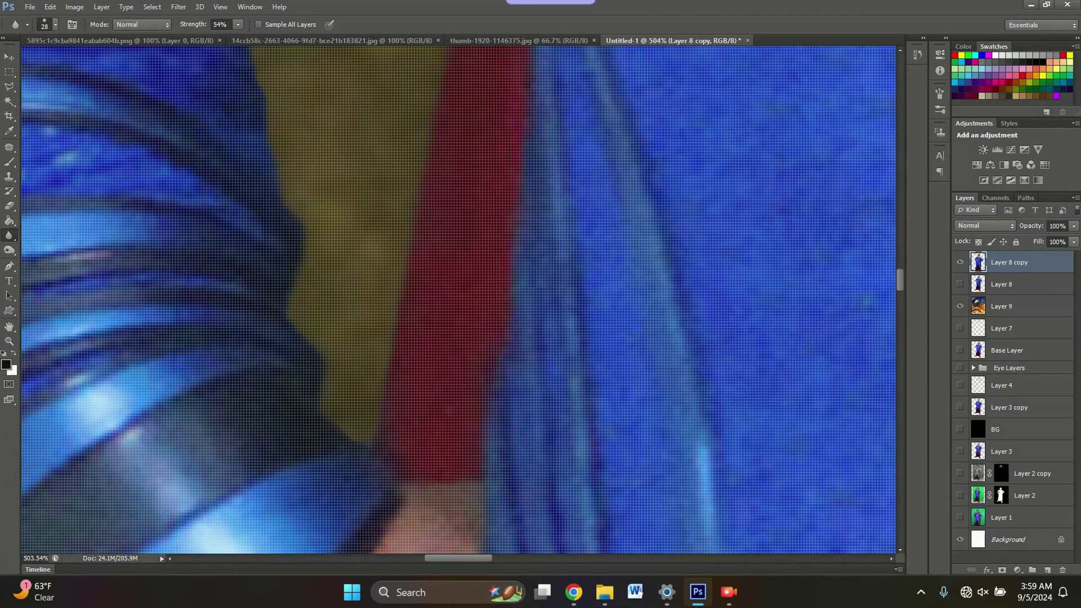
pyautogui.hscroll(20, 458, 299)
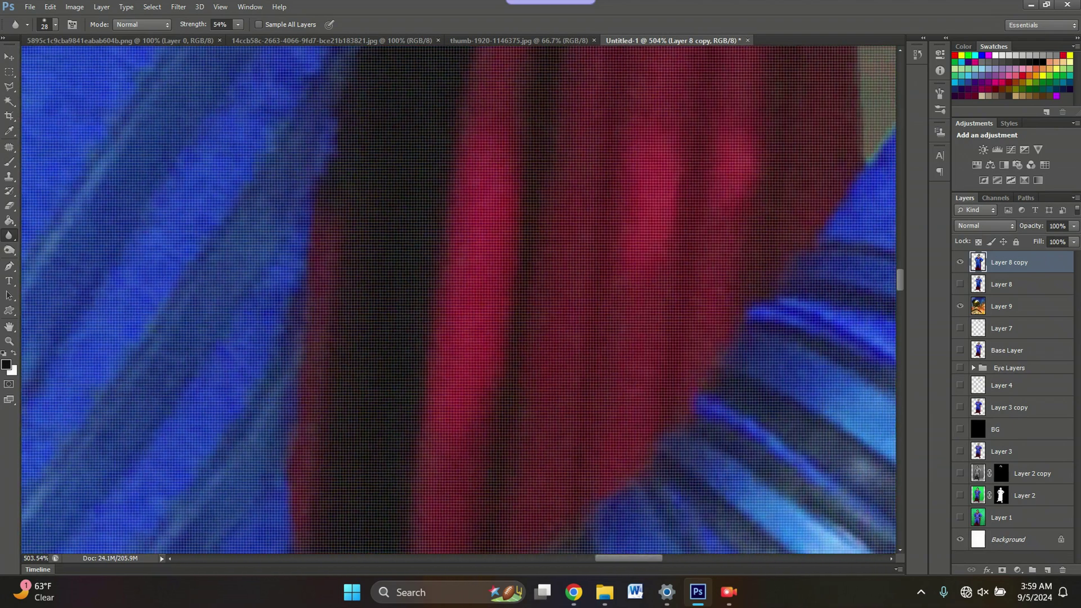
pyautogui.scroll(1, 458, 299)
pyautogui.scroll(1, 459, 300)
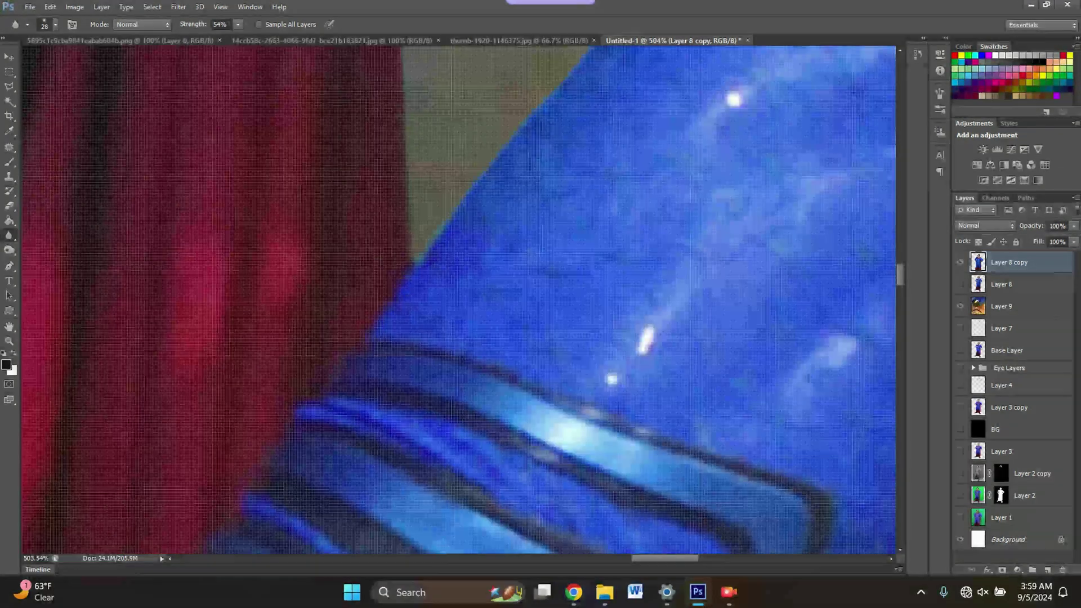
pyautogui.scroll(2, 458, 299)
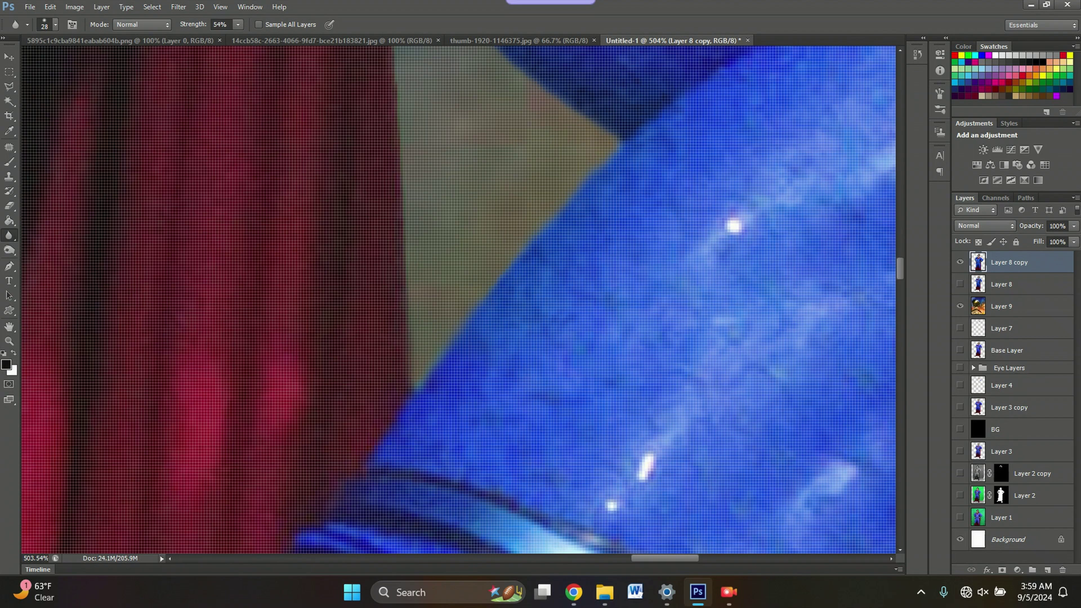
pyautogui.scroll(3, 458, 300)
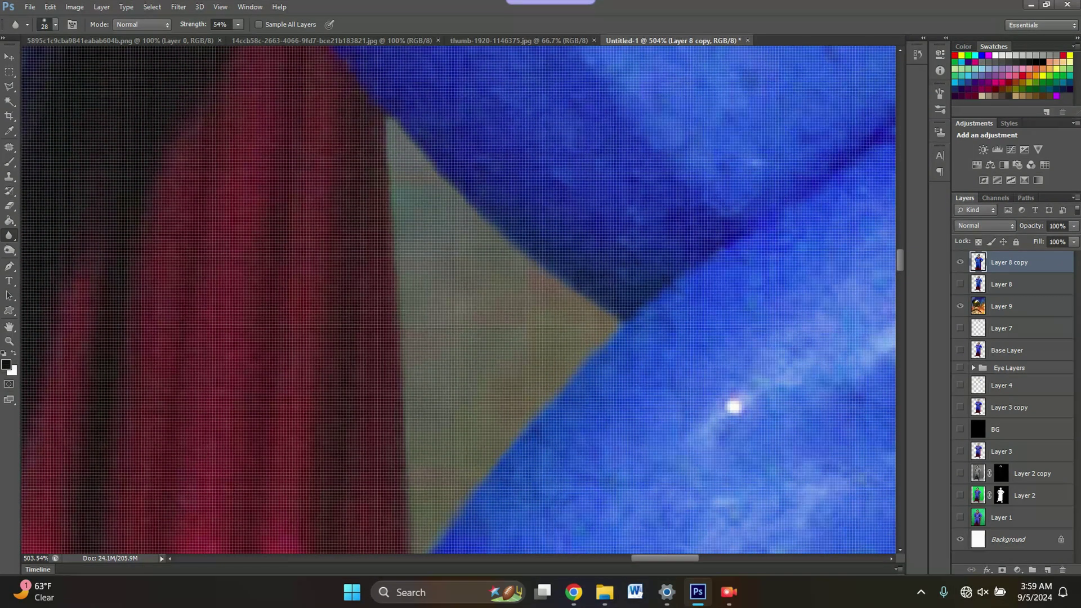
# Inspect the right arm's outer edge and the whole figure for remaining green fringe
pyautogui.scroll(-12, 509, 272)
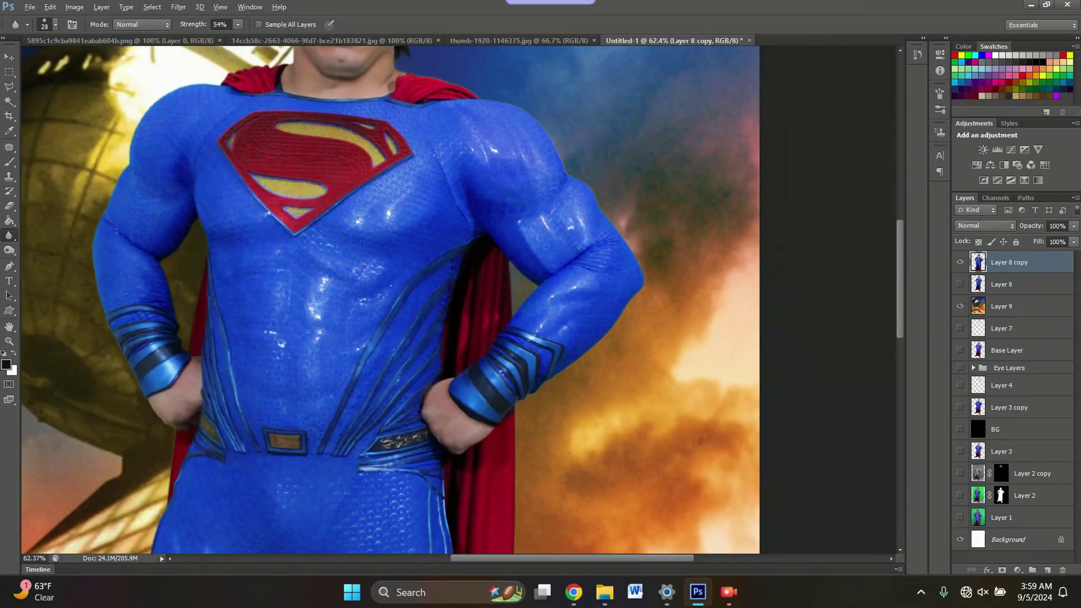
pyautogui.scroll(6, 502, 225)
pyautogui.scroll(3, 535, 140)
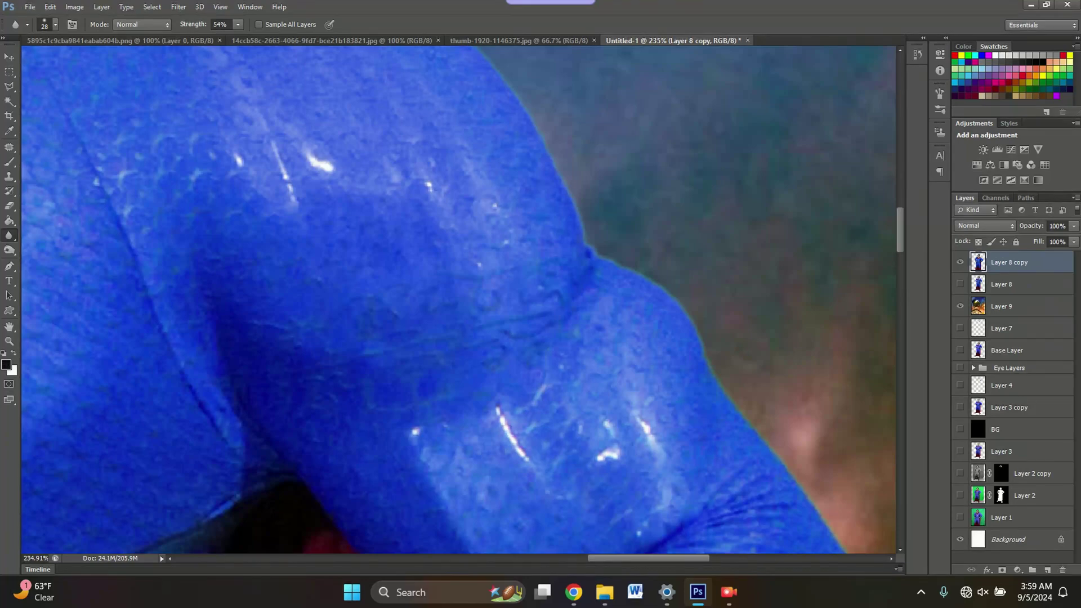
pyautogui.scroll(-6, 459, 299)
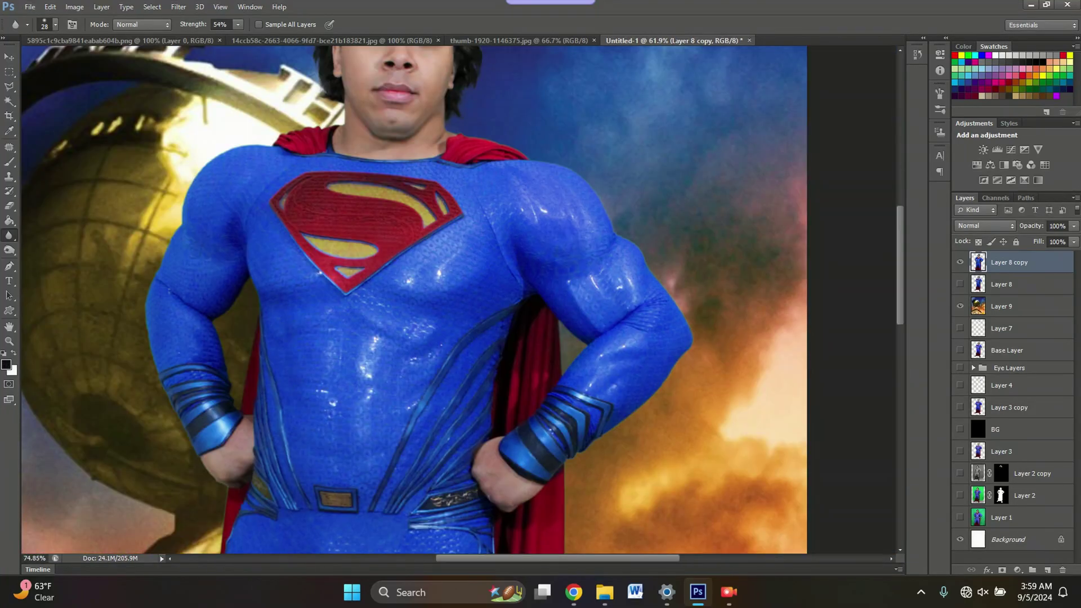
pyautogui.scroll(6, 458, 299)
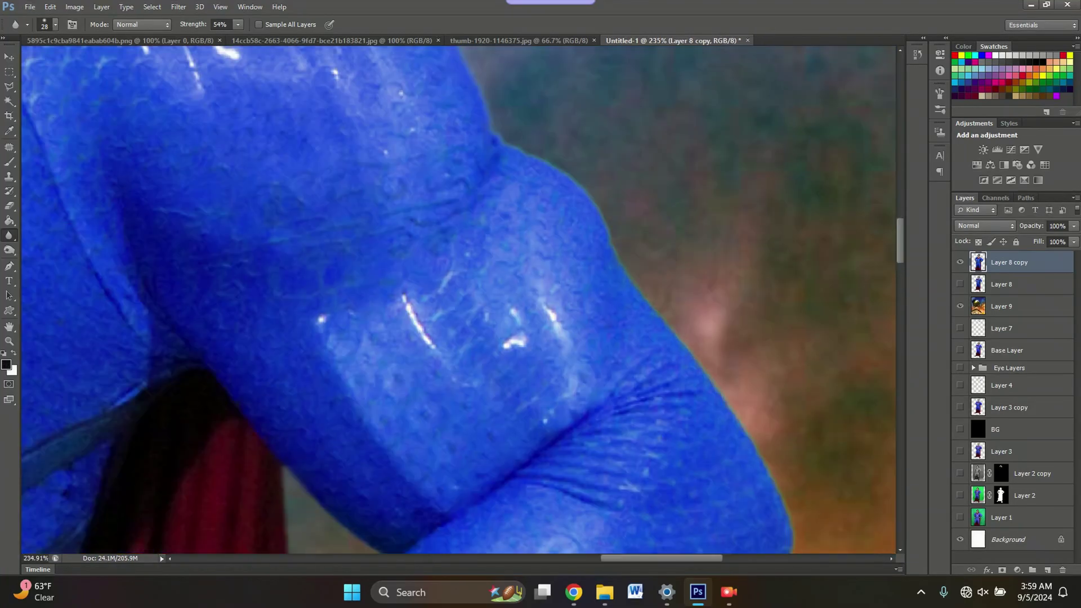
pyautogui.scroll(-14, 703, 433)
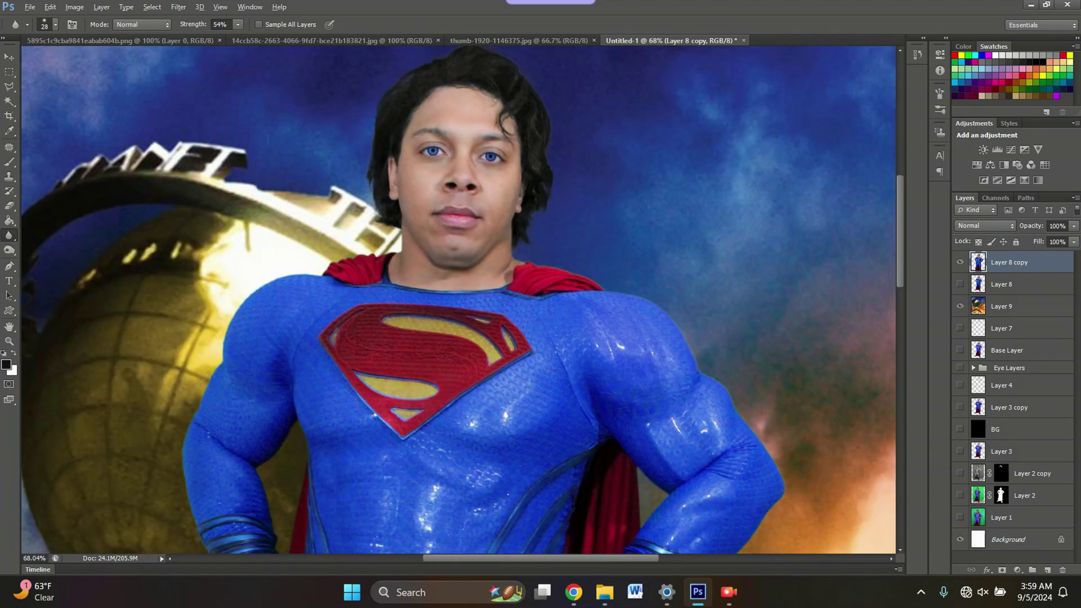
pyautogui.scroll(11, 417, 325)
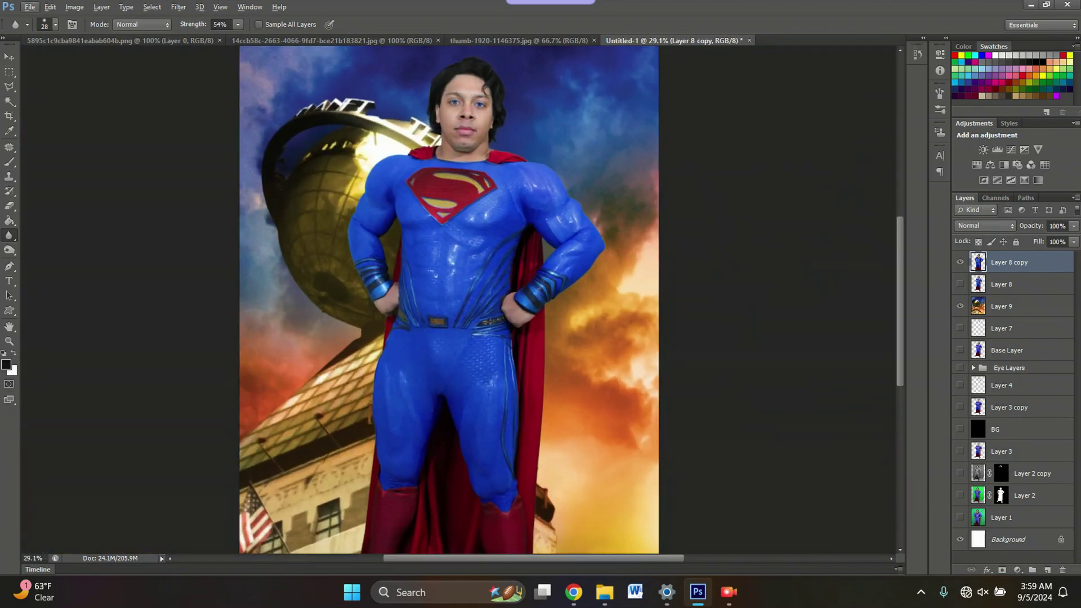
# Select the green fringe along the left hand's underside and the cape edge below it with the Magic Wand at tolerance 32
pyautogui.scroll(6, 387, 261)
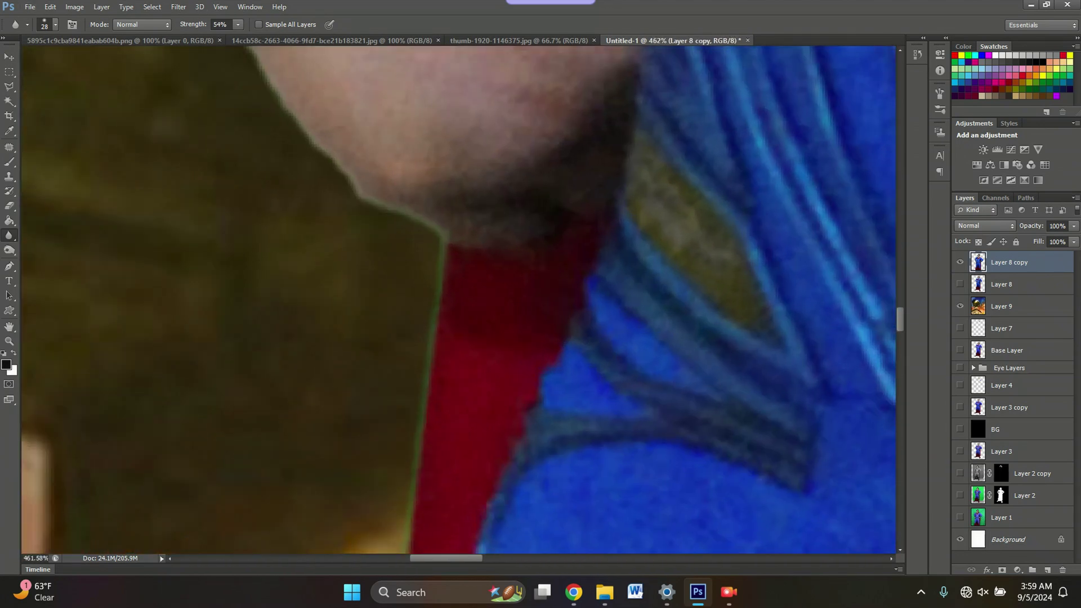
pyautogui.press('w')
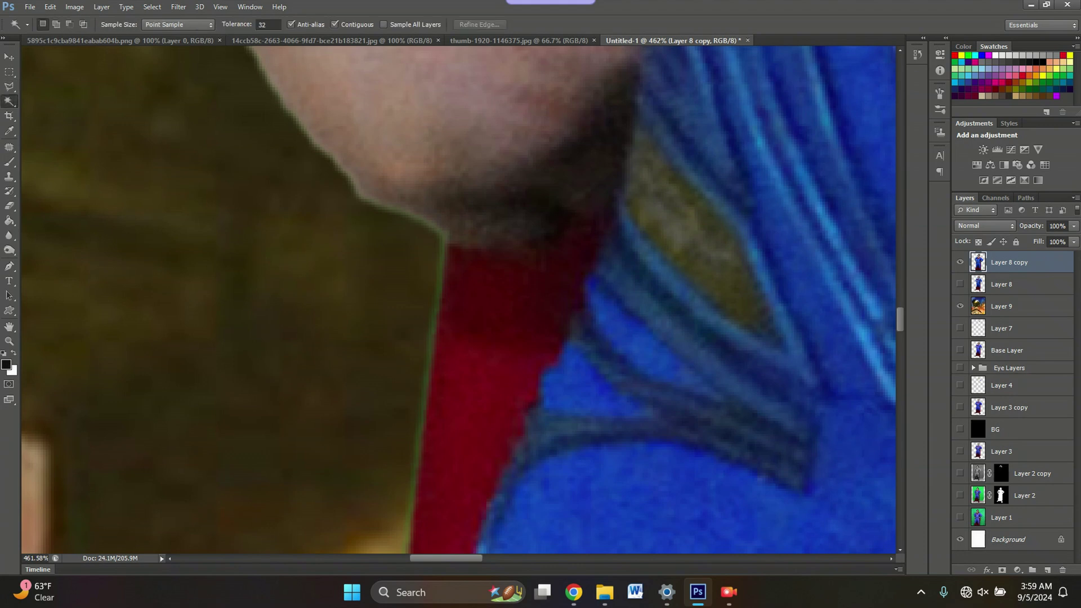
pyautogui.click(432, 324)
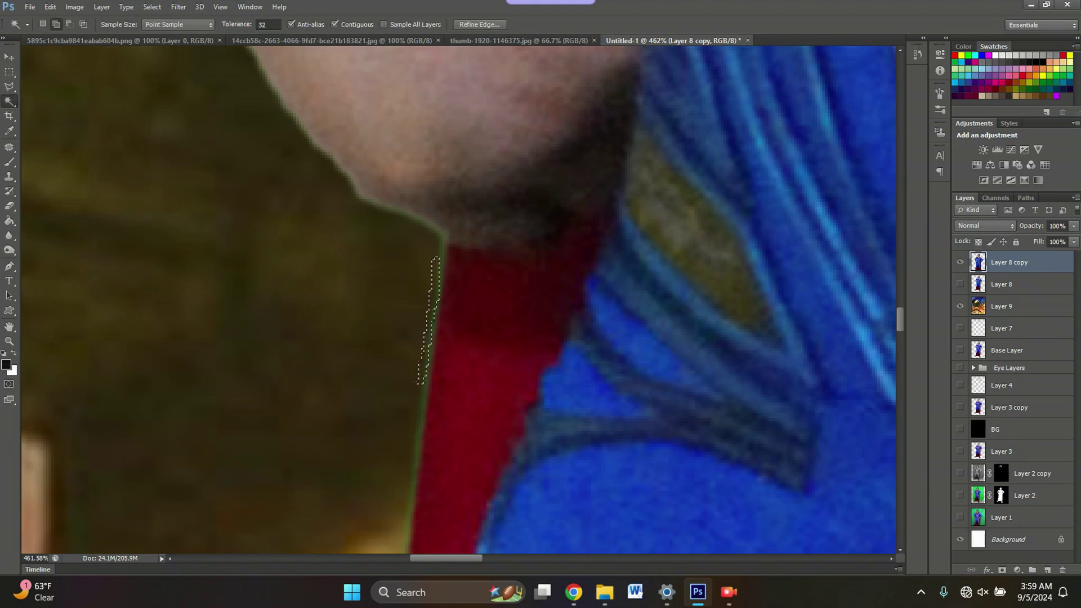
pyautogui.keyDown('shift'); pyautogui.click(426, 366); pyautogui.keyUp('shift')
pyautogui.keyDown('shift'); pyautogui.click(419, 419); pyautogui.keyUp('shift')
pyautogui.keyDown('shift'); pyautogui.click(410, 495); pyautogui.keyUp('shift')
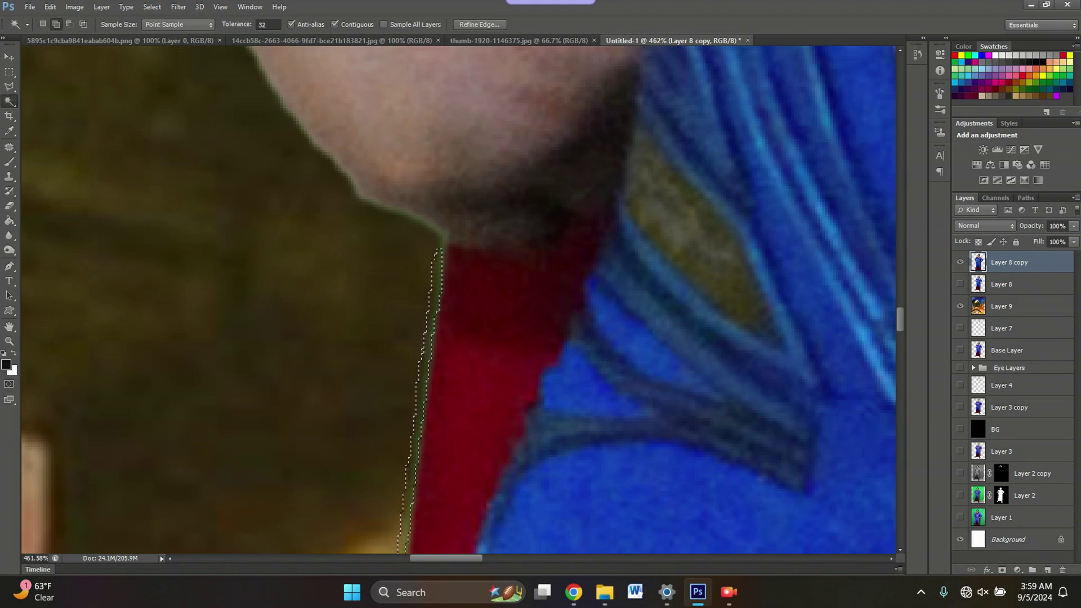
pyautogui.keyDown('shift'); pyautogui.click(441, 239); pyautogui.keyUp('shift')
pyautogui.keyDown('shift'); pyautogui.click(404, 216); pyautogui.keyUp('shift')
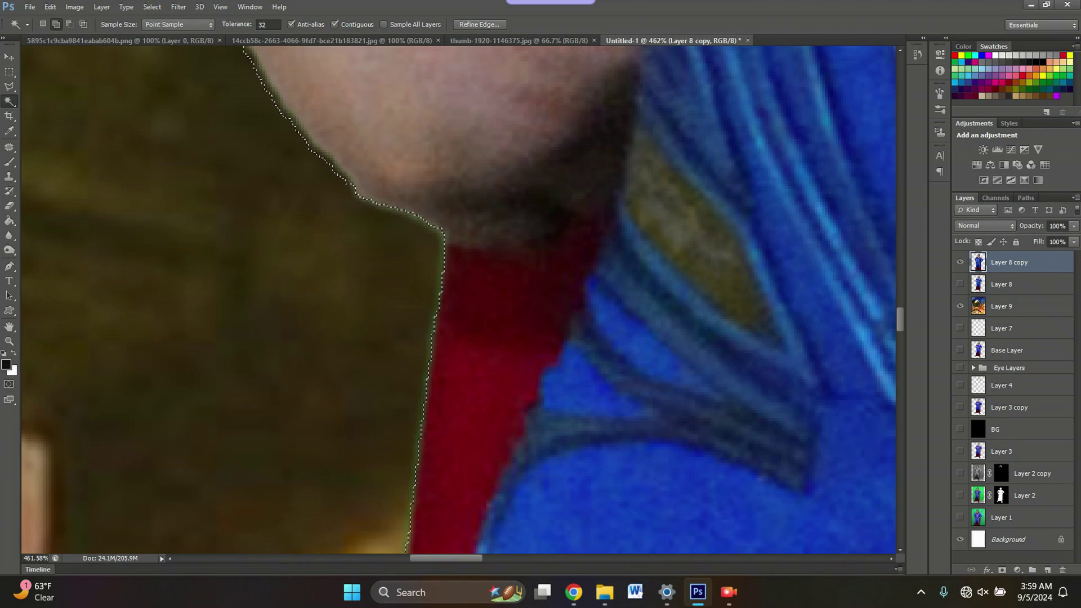
# Delete the selected fringe along the left hand and cape edge, clear the selection, and switch to the Blur tool
pyautogui.scroll(-10, 199, 239)
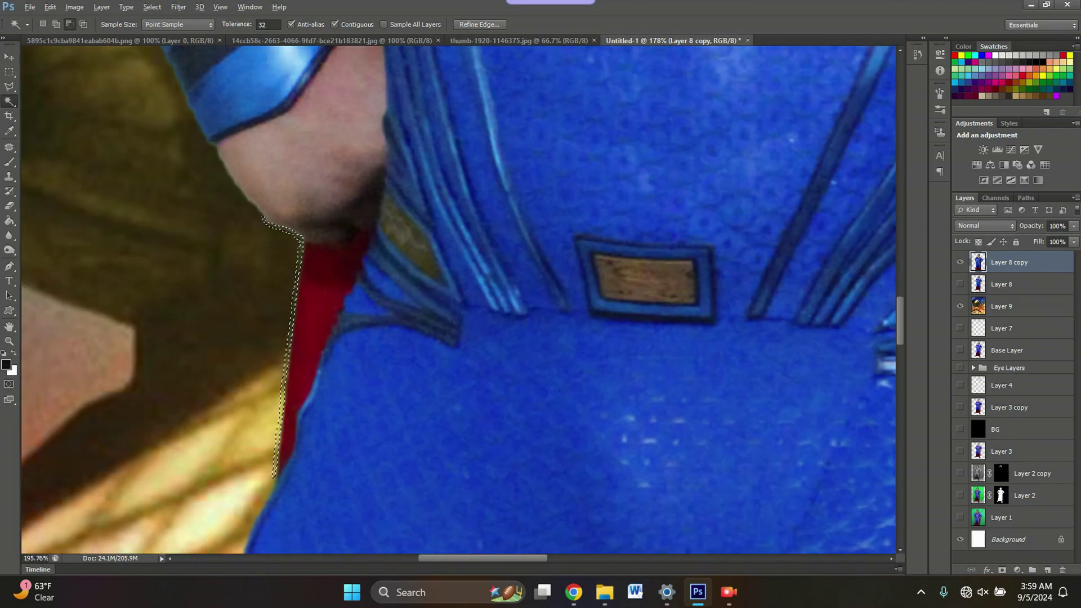
pyautogui.scroll(-2, 200, 239)
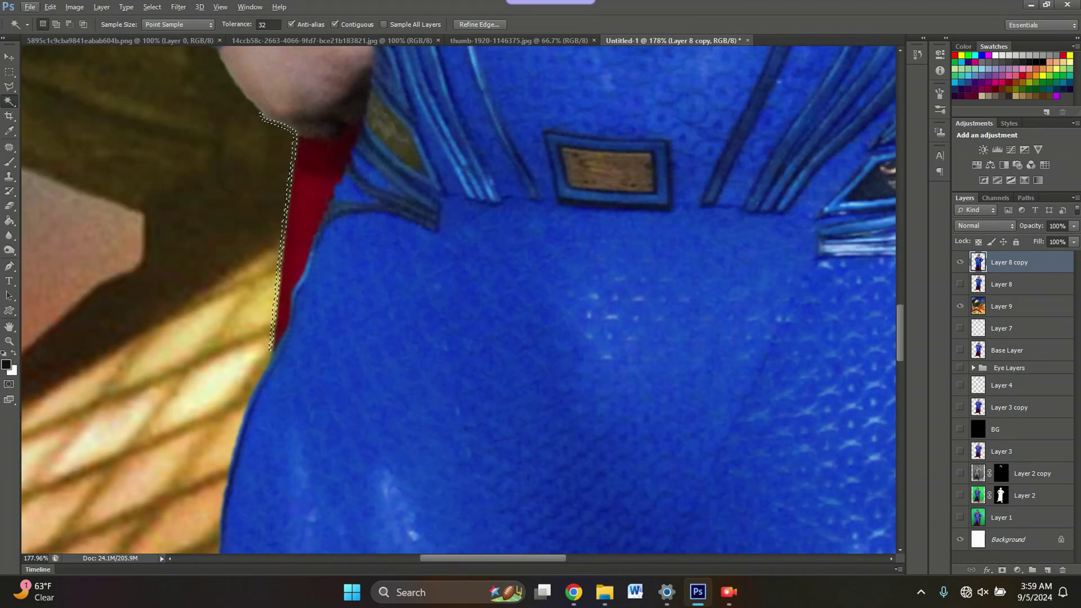
pyautogui.press('m')
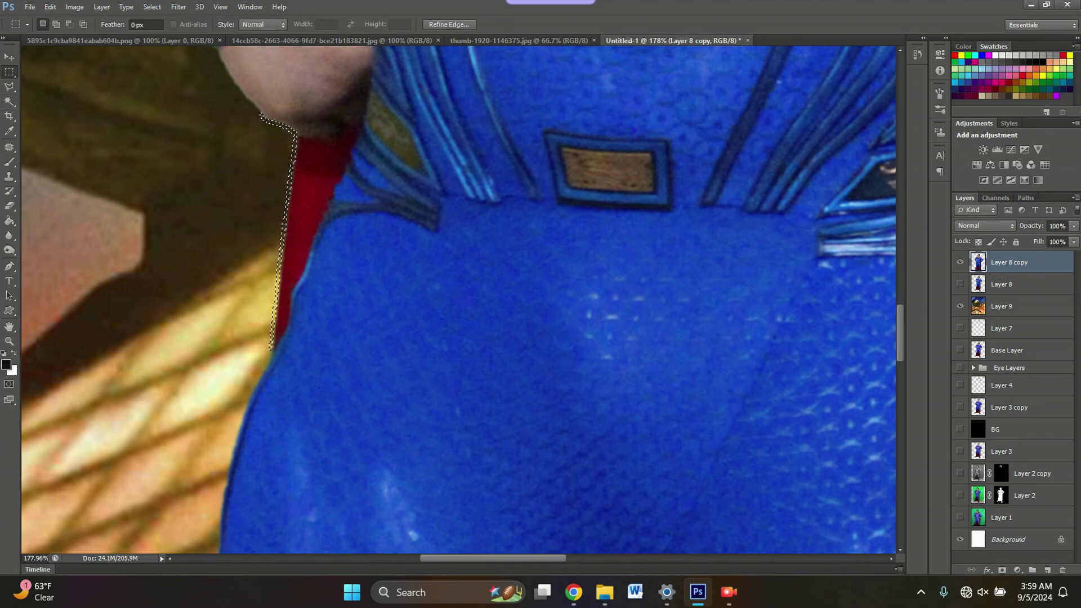
pyautogui.hotkey('ctrl', 'd')
pyautogui.press('r')
pyautogui.scroll(13, 265, 143)
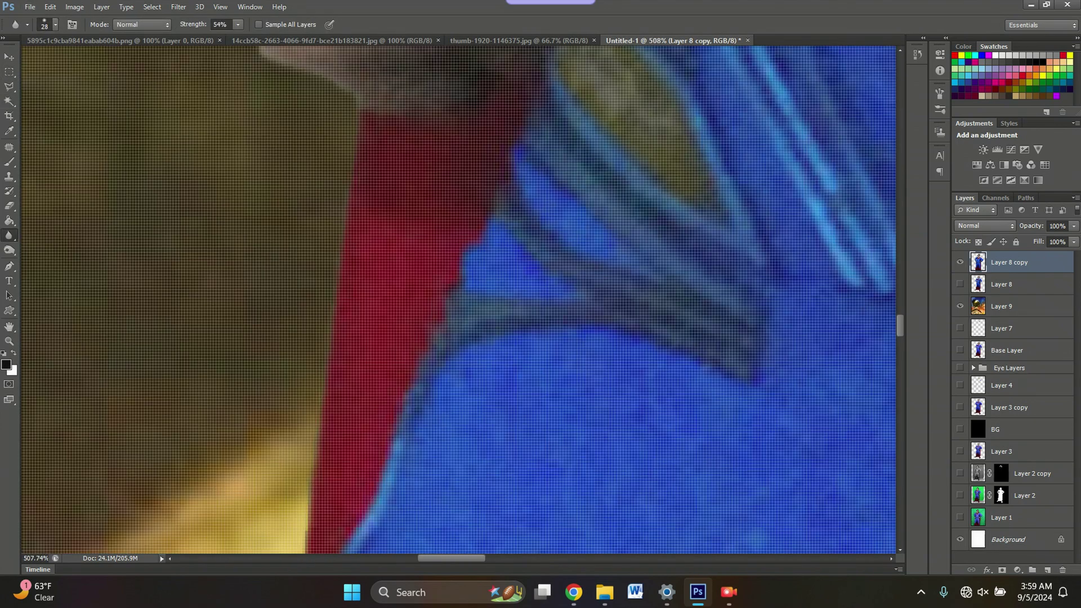
pyautogui.scroll(-8, 297, 221)
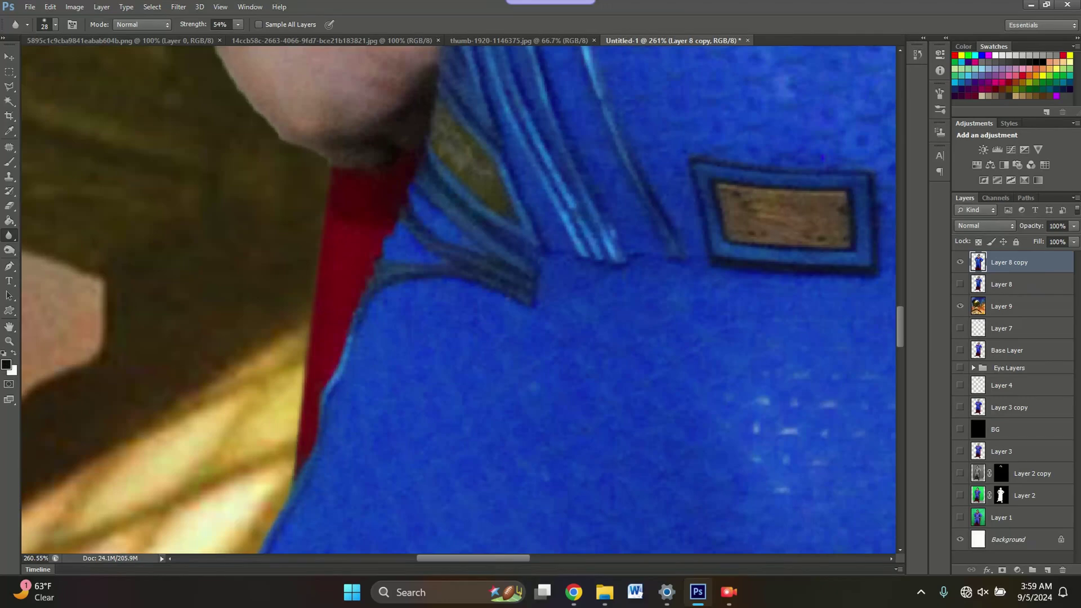
# Select the green fringe along the cape's right outer edge below the wristband with the Magic Wand at tolerance 32
pyautogui.scroll(-20, 267, 504)
pyautogui.scroll(14, 450, 456)
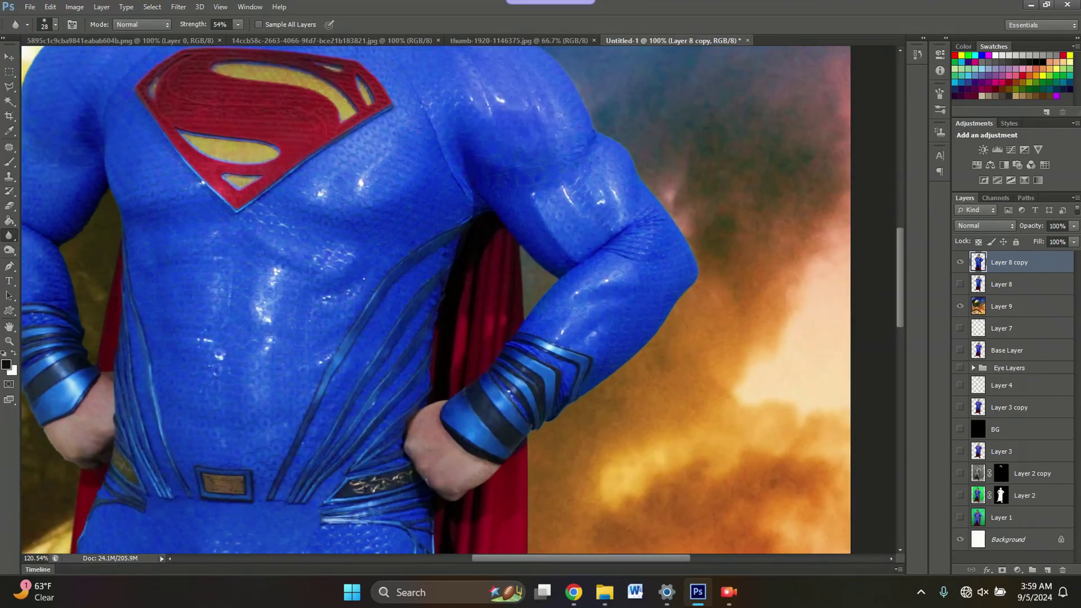
pyautogui.scroll(7, 619, 535)
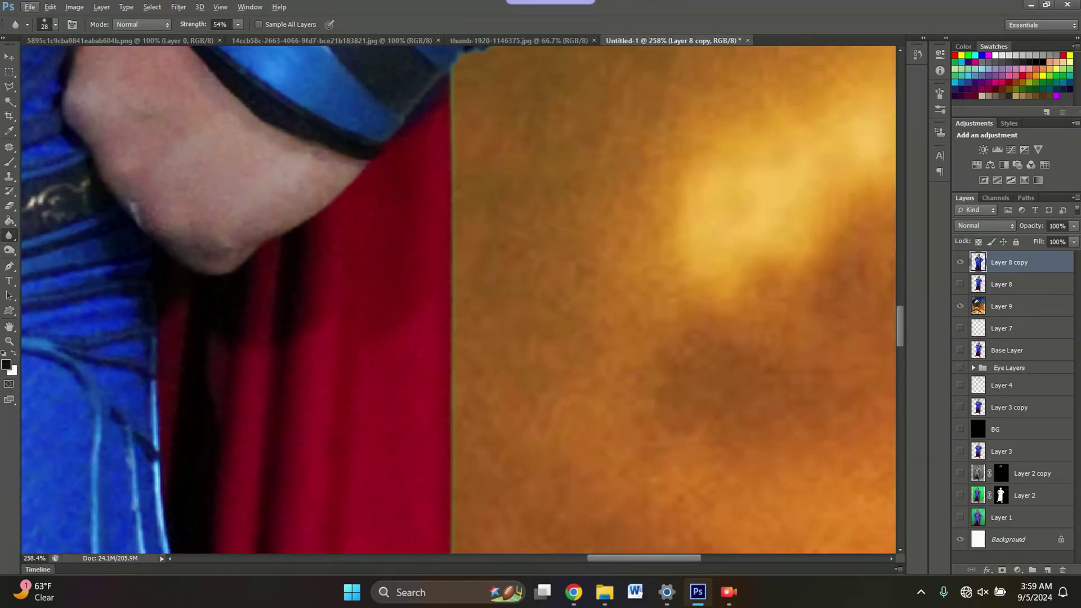
pyautogui.press('w')
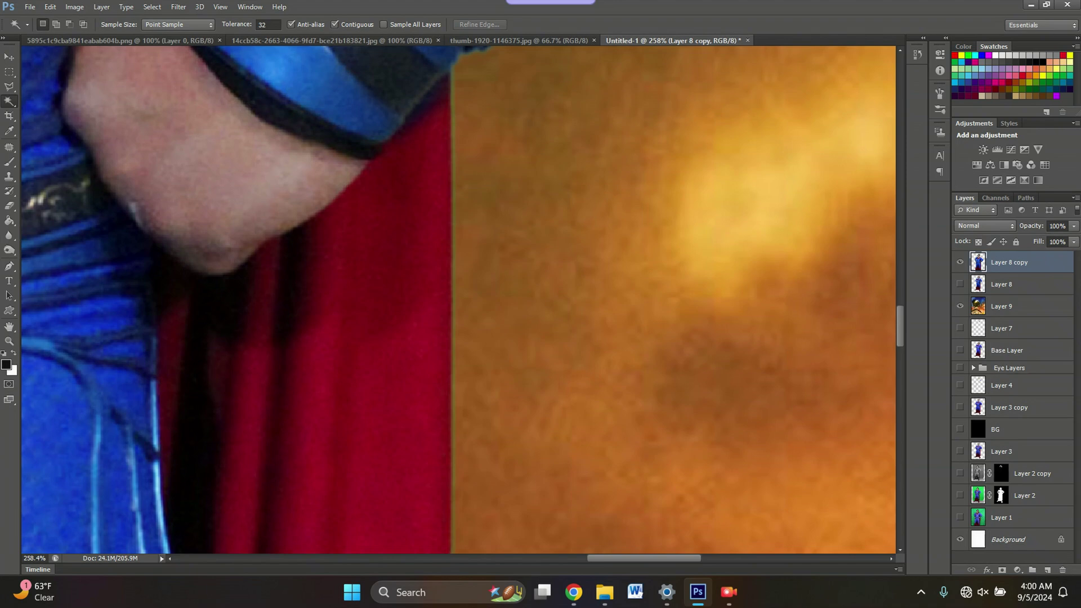
pyautogui.scroll(9, 453, 273)
pyautogui.keyDown('shift'); pyautogui.click(454, 276); pyautogui.keyUp('shift')
pyautogui.scroll(-10, 457, 276)
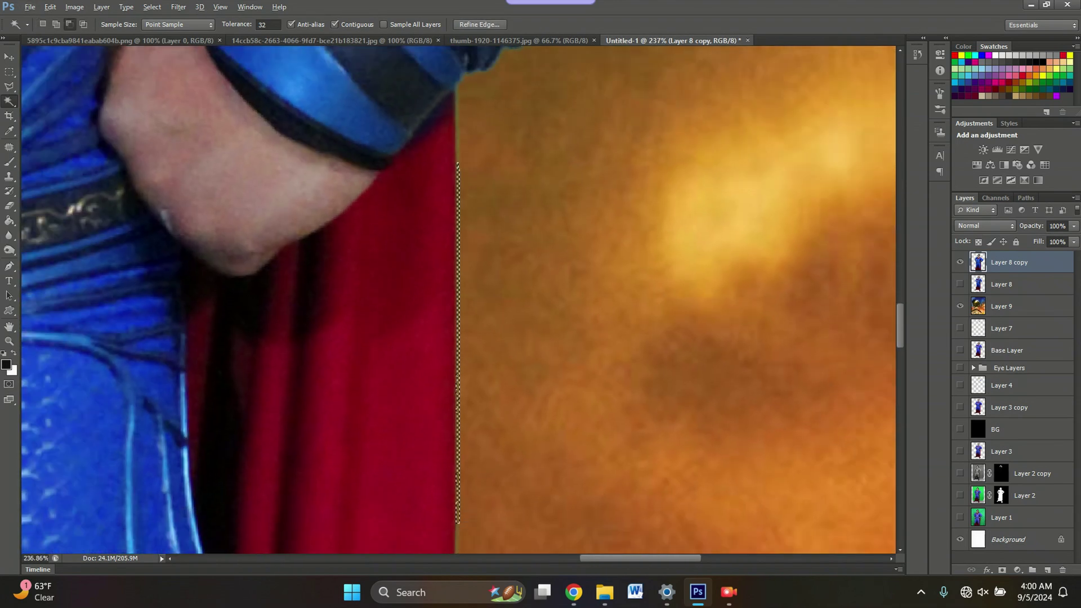
pyautogui.scroll(-8, 463, 306)
pyautogui.scroll(9, 461, 284)
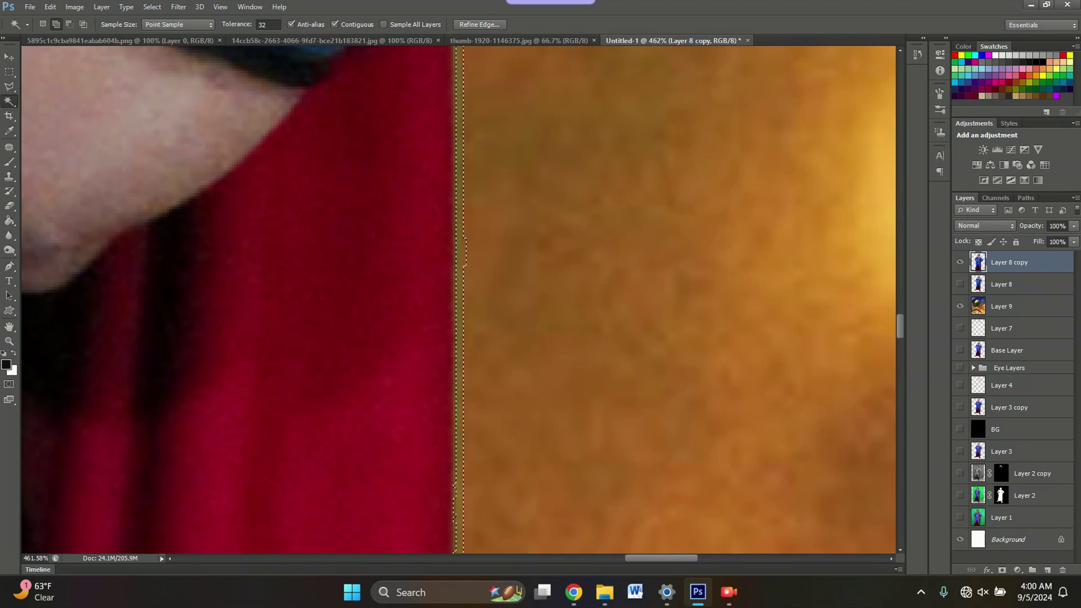
pyautogui.scroll(5, 458, 299)
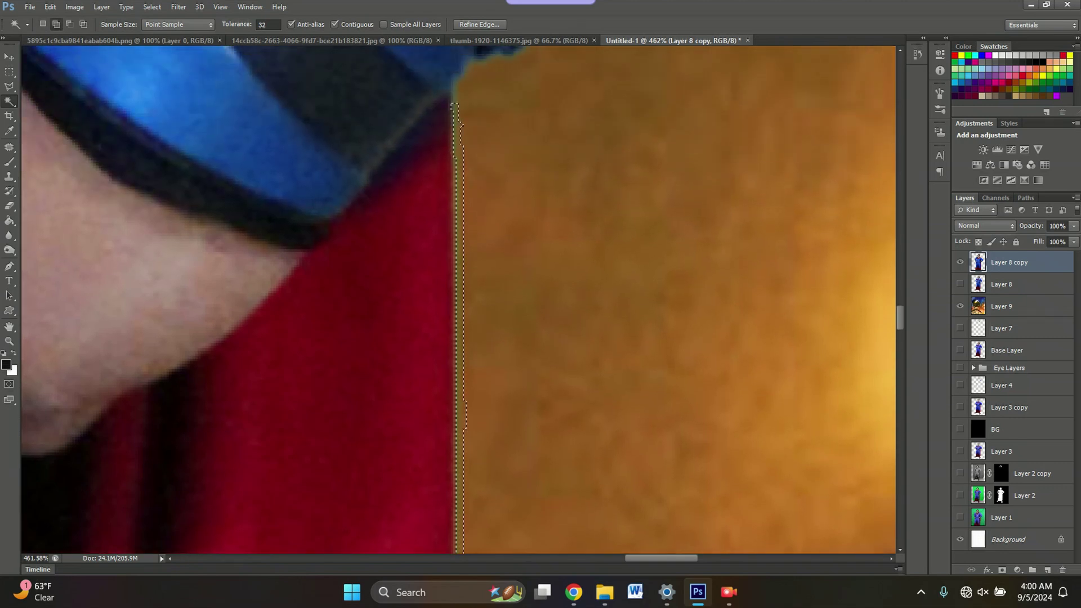
pyautogui.scroll(-7, 459, 299)
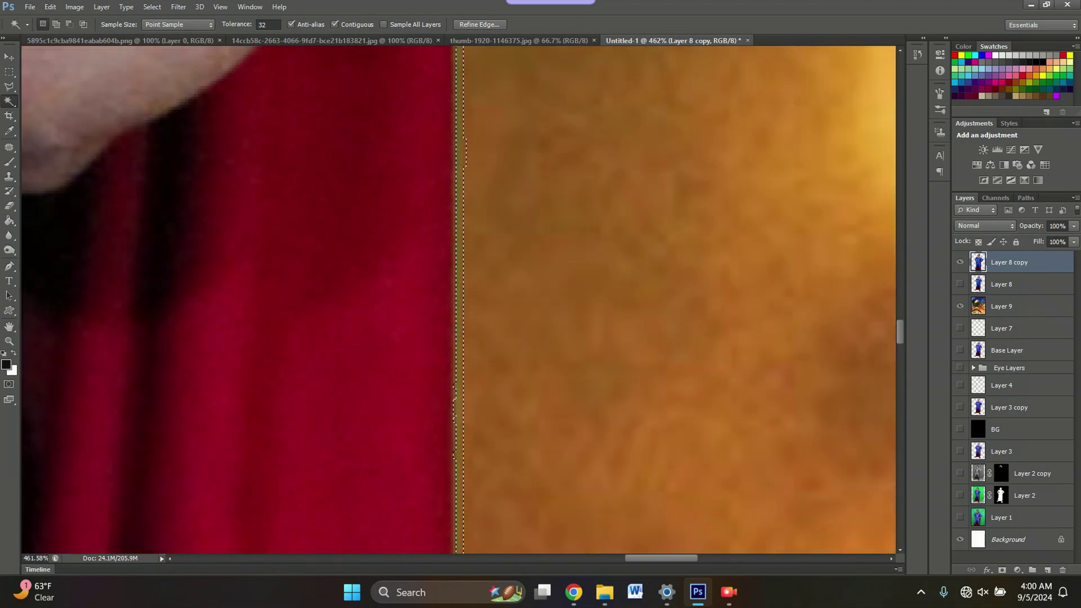
pyautogui.scroll(-5, 459, 298)
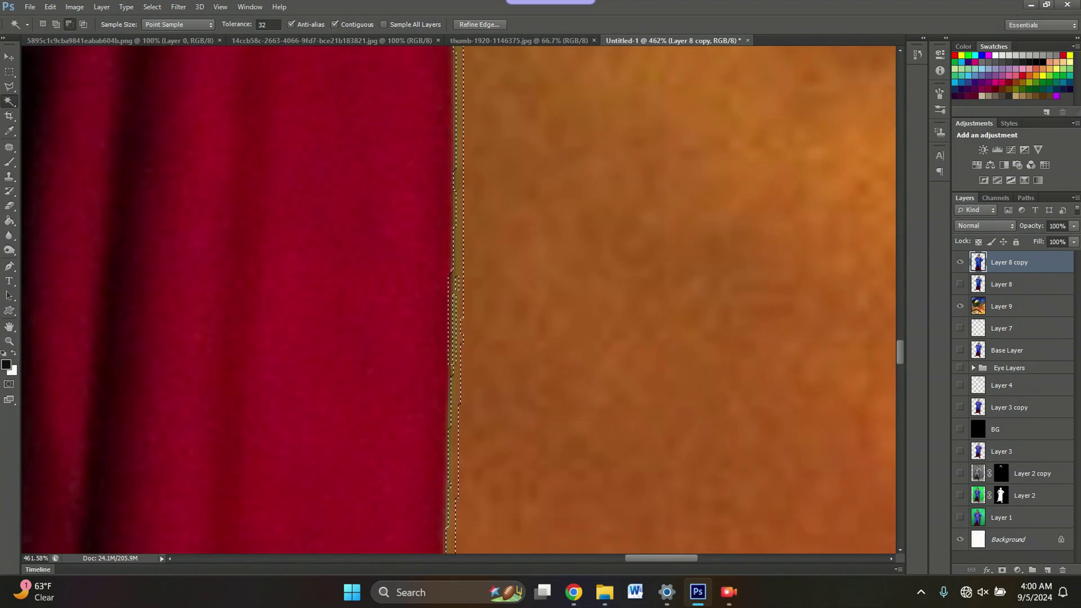
# Undo the last two selection changes and extend the fringe selection down the cape's right outer edge to the boots
pyautogui.hotkey('ctrl', 'alt', 'z')
pyautogui.hotkey('ctrl', 'alt', 'z')
pyautogui.scroll(-5, 455, 225)
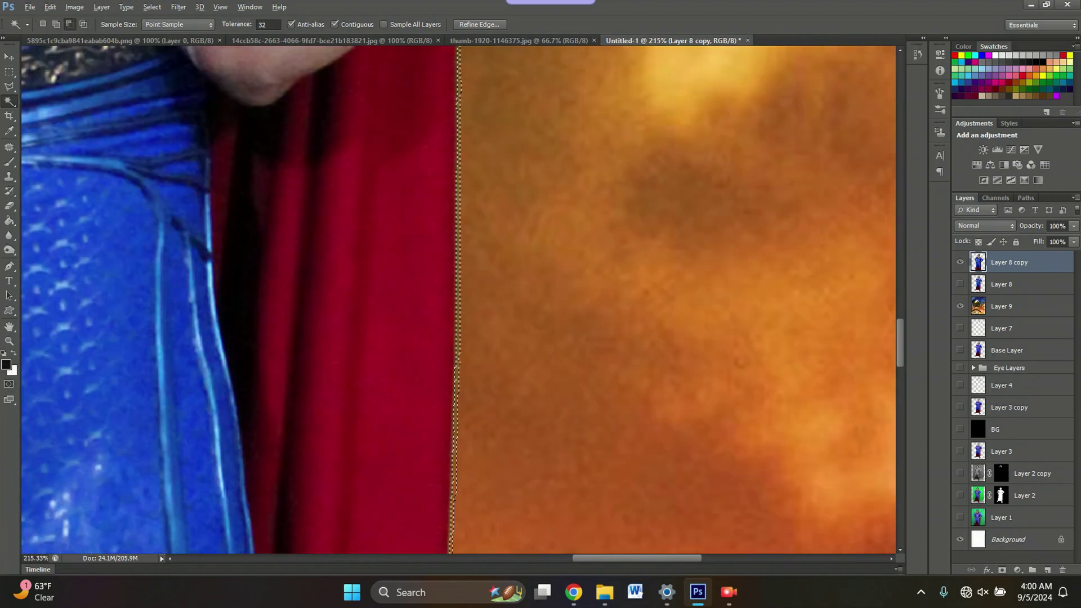
pyautogui.scroll(5, 456, 225)
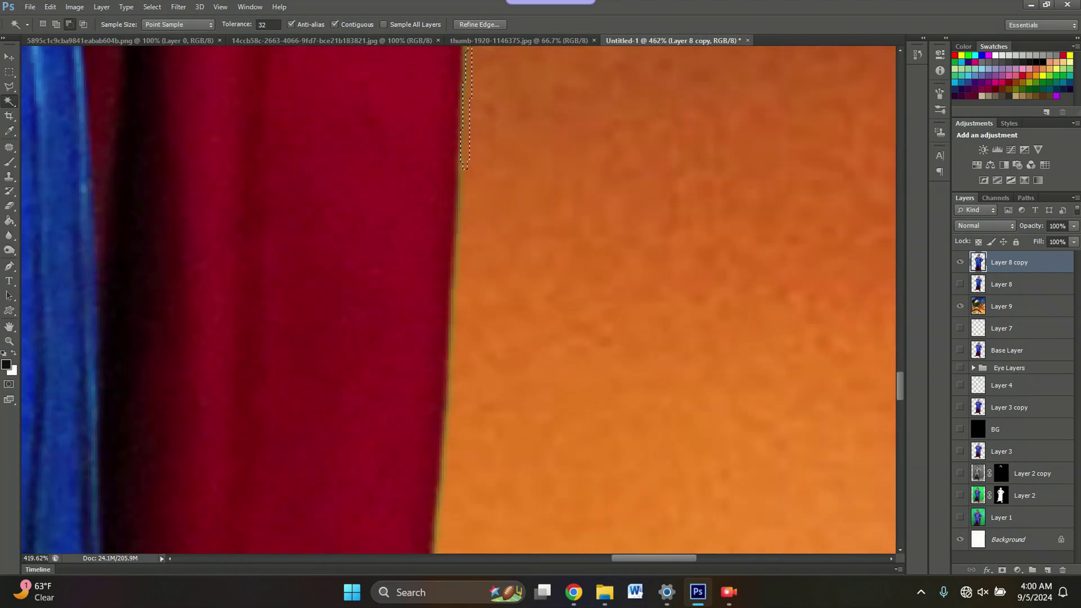
pyautogui.scroll(-15, 456, 225)
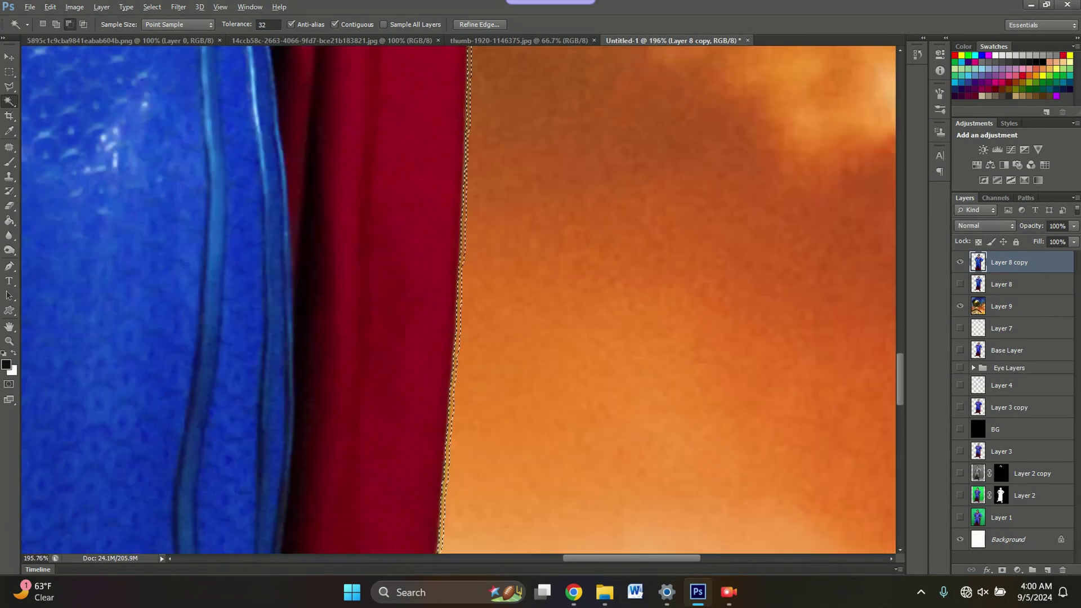
pyautogui.scroll(1, 370, 299)
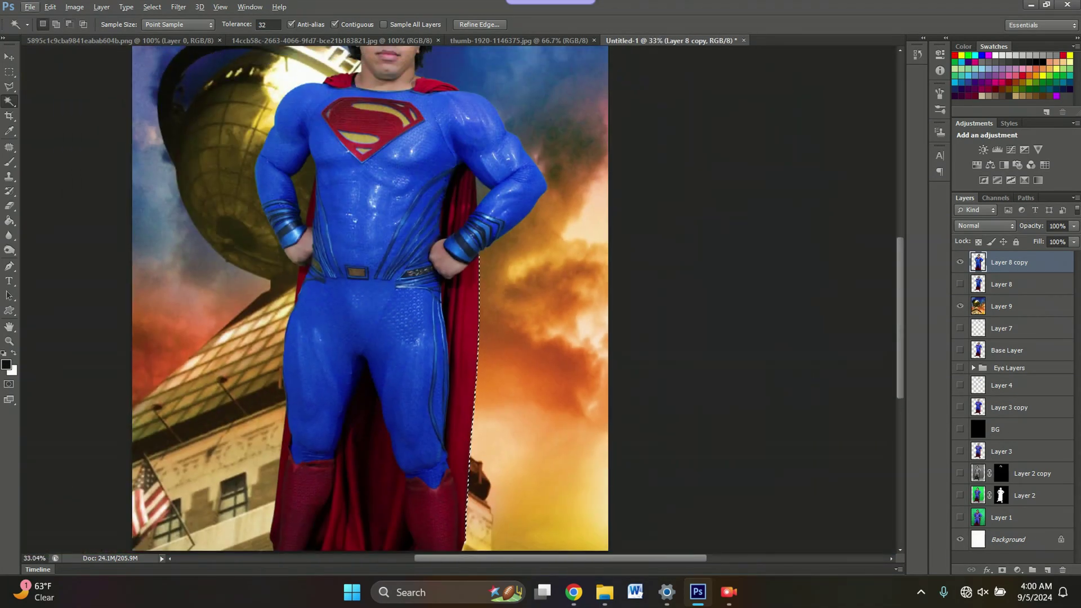
# Delete the selected green fringe along the cape's right outer edge on Layer 8 copy and clear the selection
pyautogui.press('m')
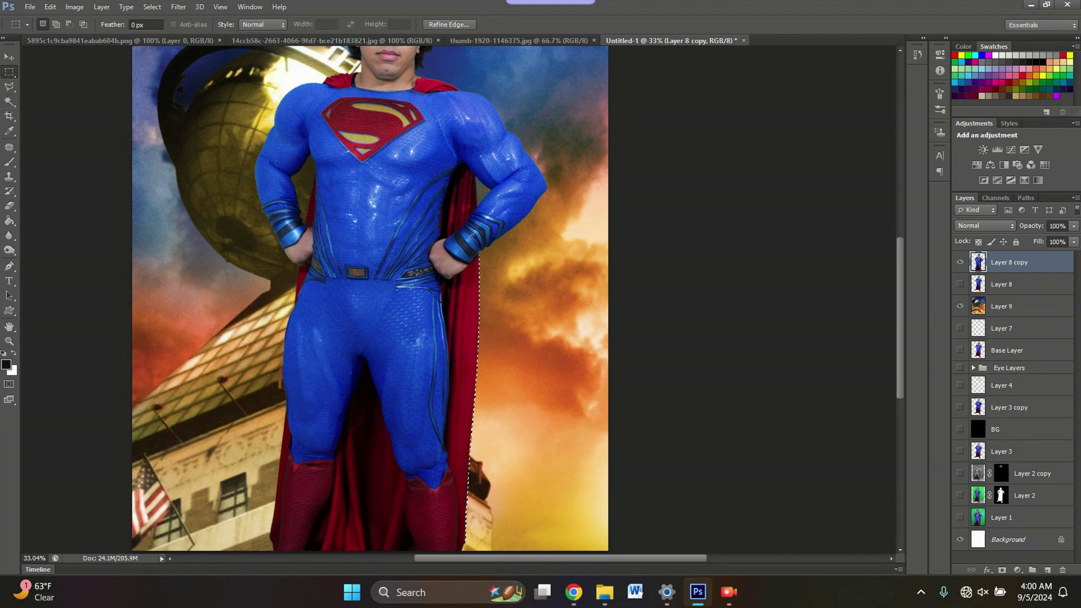
pyautogui.scroll(8, 484, 270)
pyautogui.scroll(-1, 458, 300)
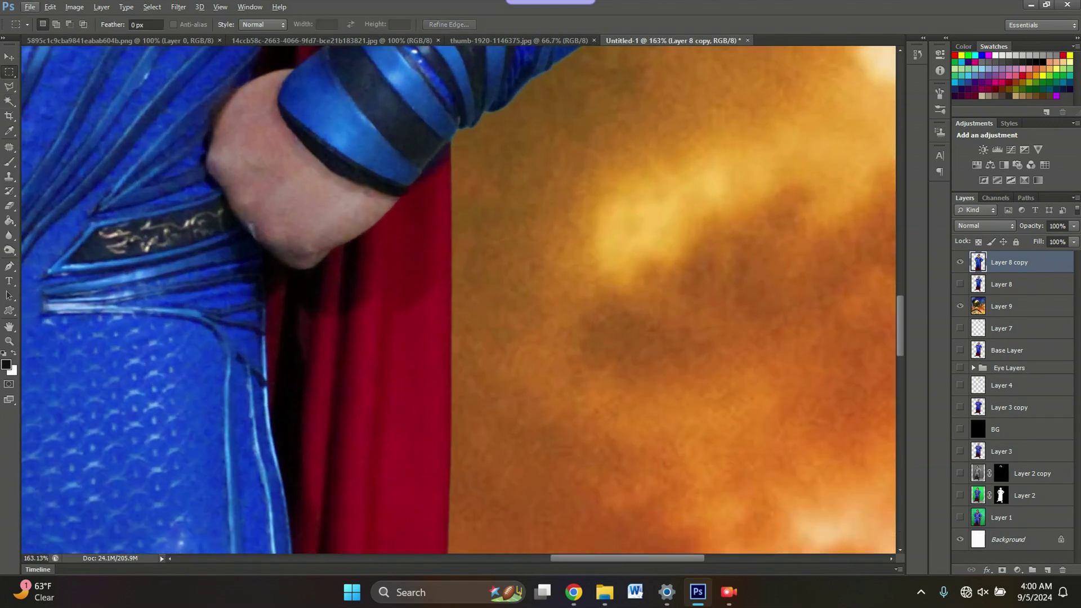
# Soften the cape's right outer edge from the wristband down to the boots using the Blur tool at 72 px and 54% strength
pyautogui.click(9, 236)
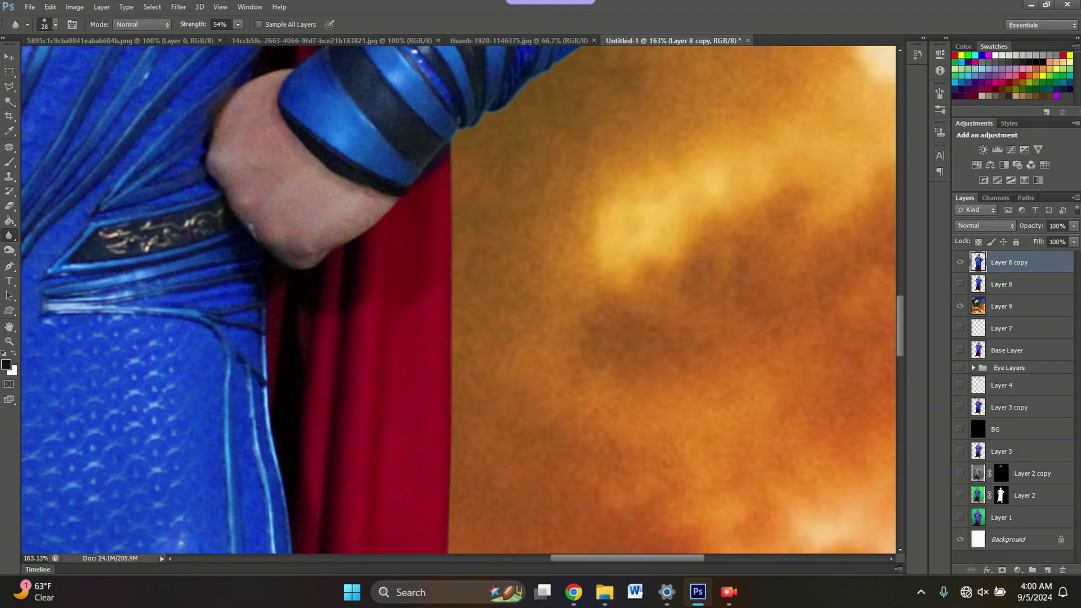
pyautogui.scroll(-10, 585, 370)
pyautogui.rightClick(586, 370)
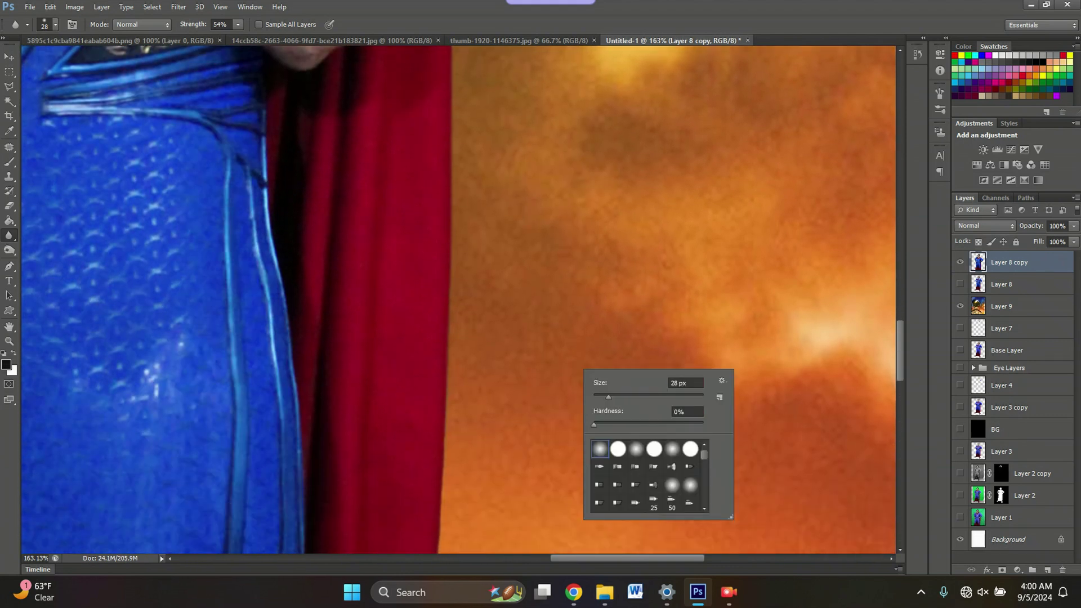
pyautogui.press('Escape')
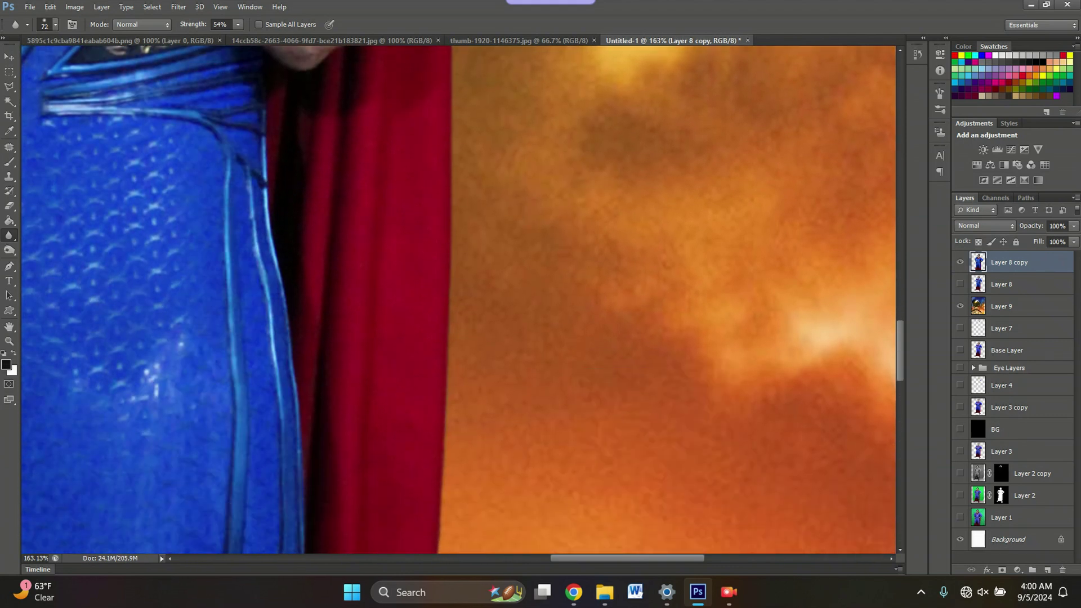
pyautogui.scroll(-9, 462, 300)
pyautogui.scroll(-8, 459, 300)
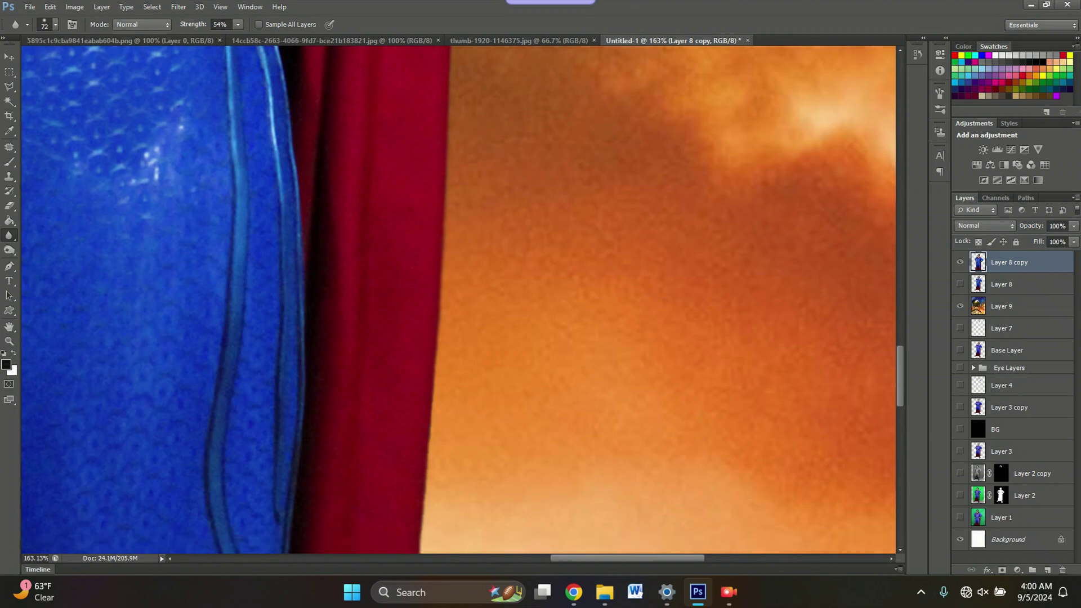
pyautogui.scroll(-5, 459, 300)
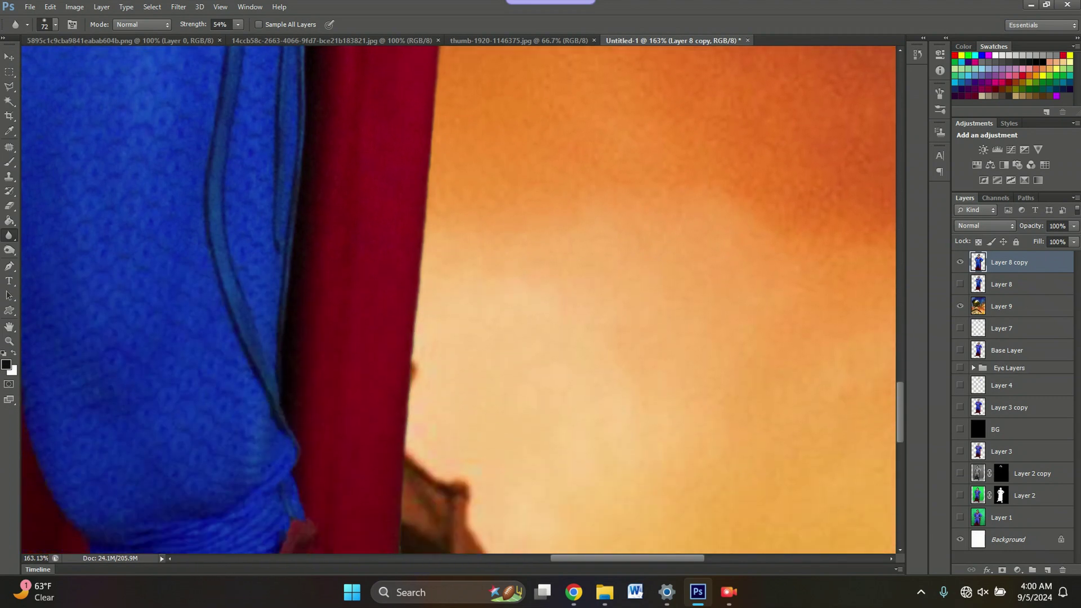
pyautogui.scroll(-5, 459, 300)
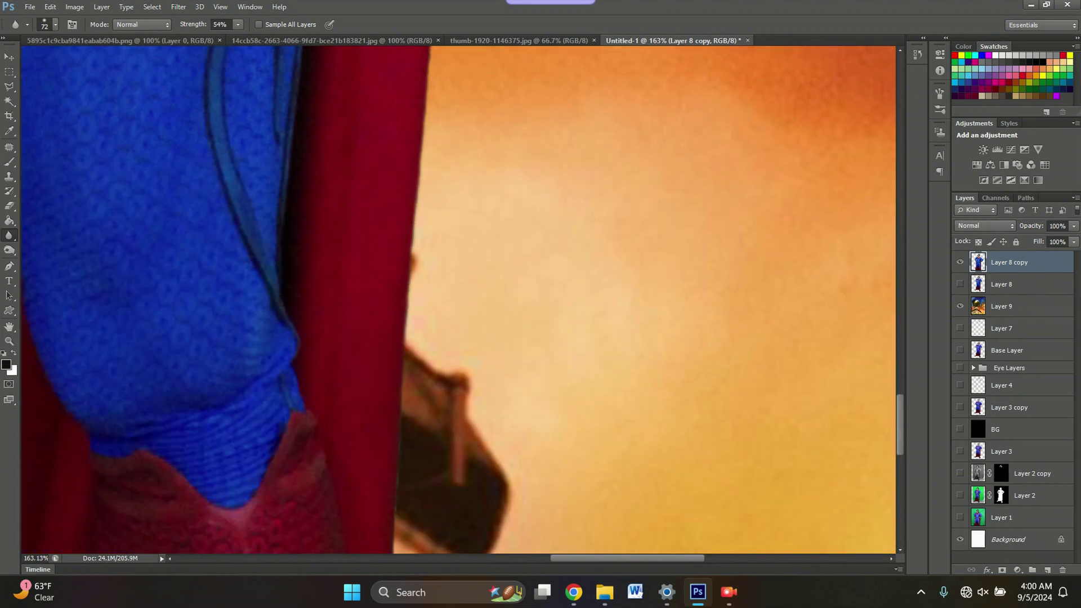
pyautogui.scroll(-5, 460, 299)
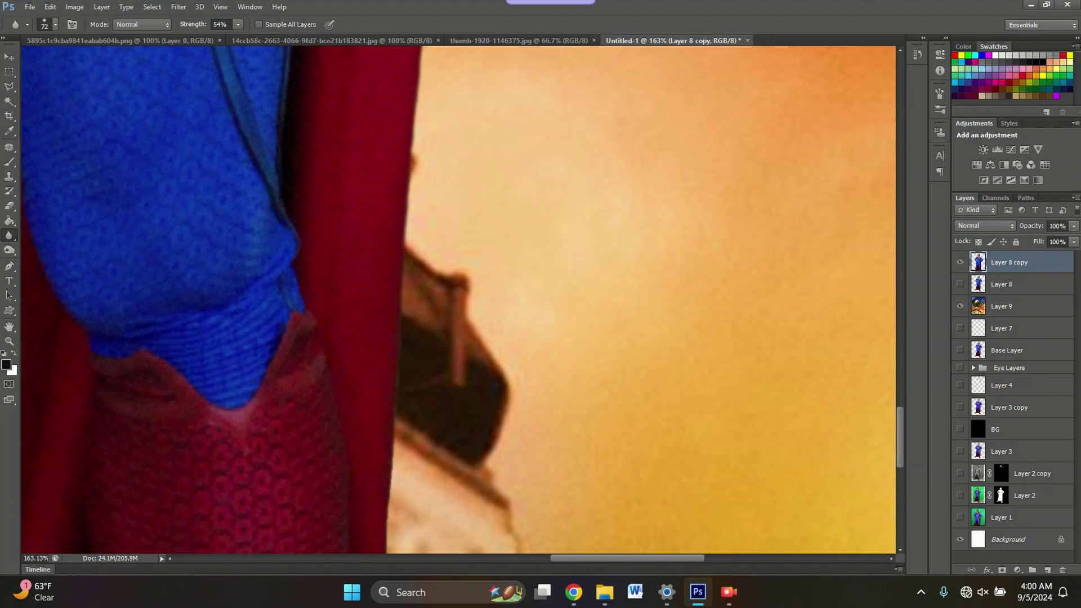
pyautogui.scroll(-6, 459, 299)
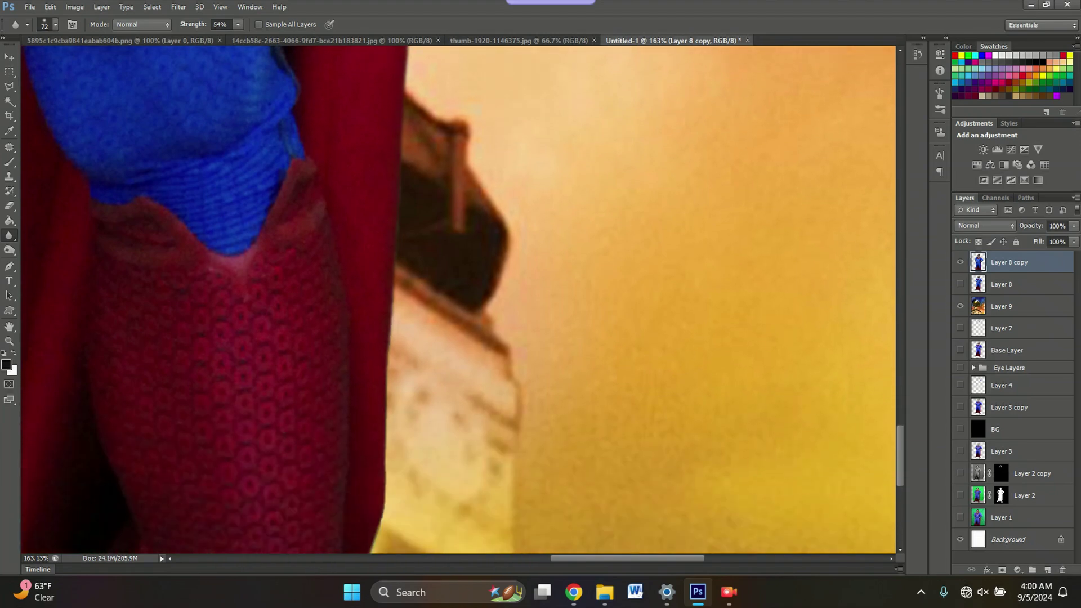
pyautogui.scroll(-4, 459, 299)
pyautogui.scroll(-6, 459, 299)
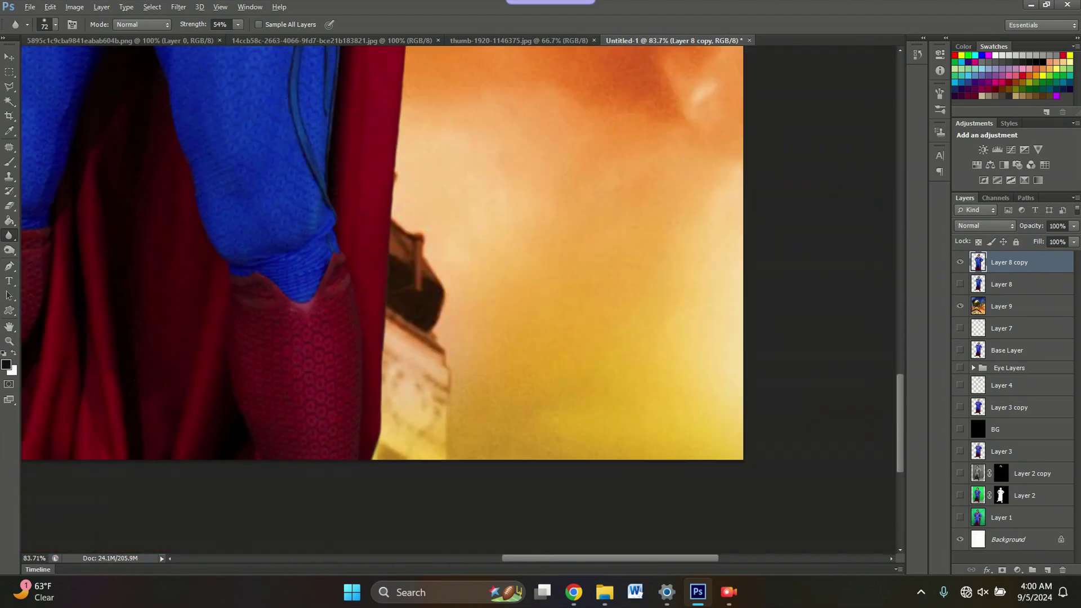
# Darken the figure on Layer 8 copy with Curves, lowering the white point output to 229 and pulling the midtones down
pyautogui.scroll(-8, 459, 299)
pyautogui.scroll(4, 460, 299)
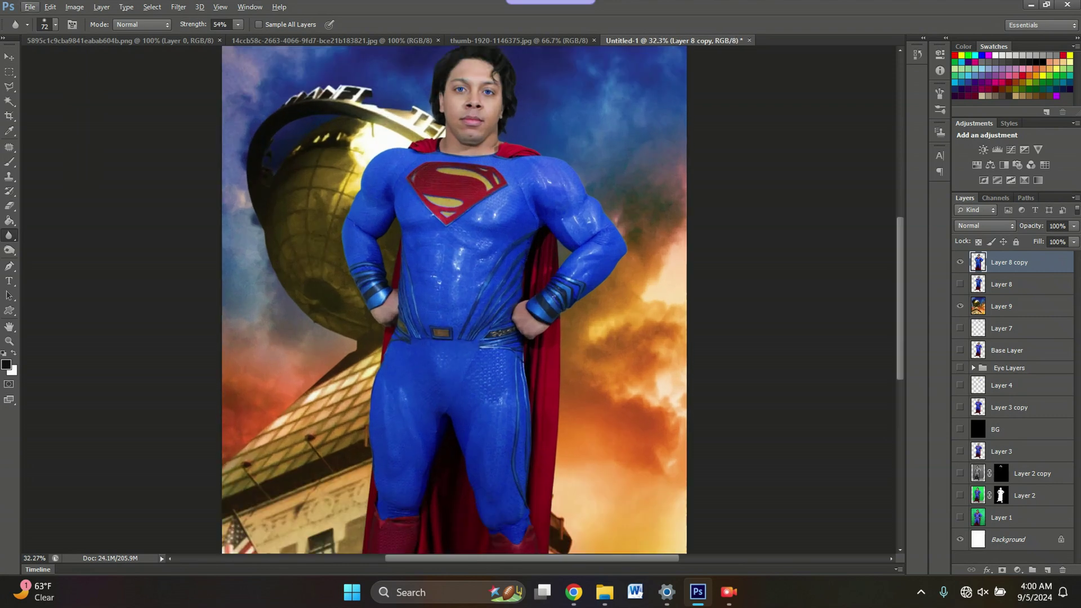
pyautogui.scroll(3, 454, 299)
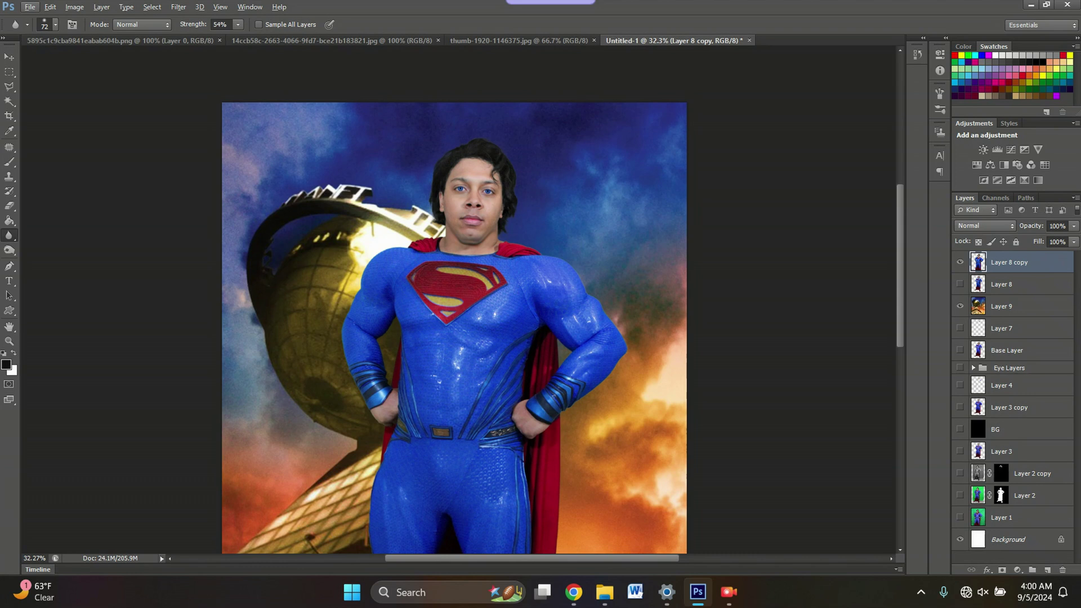
pyautogui.hotkey('ctrl', 'm')
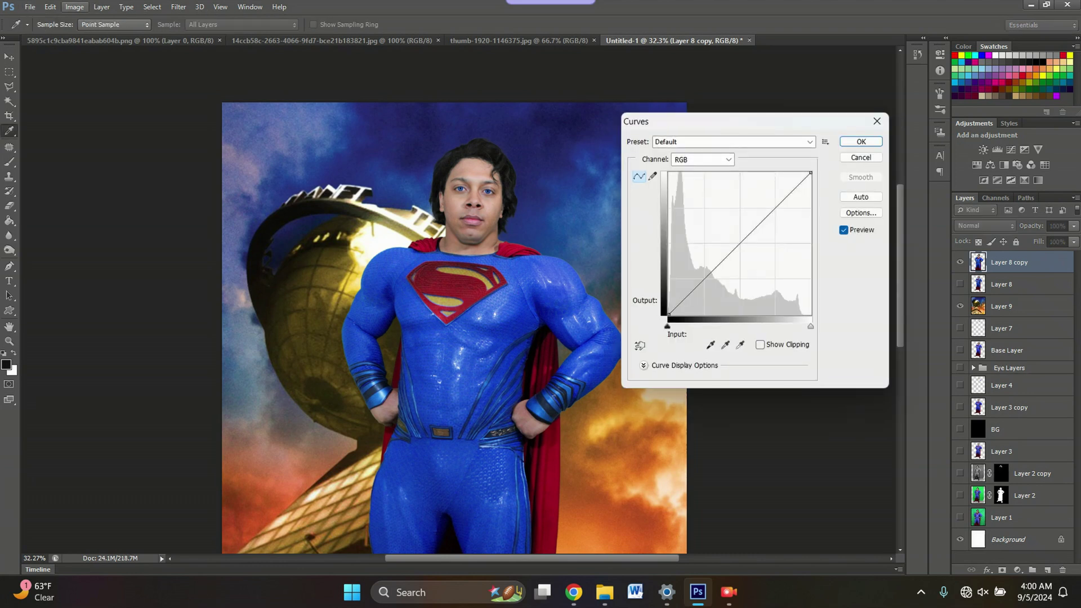
pyautogui.click(75, 7)
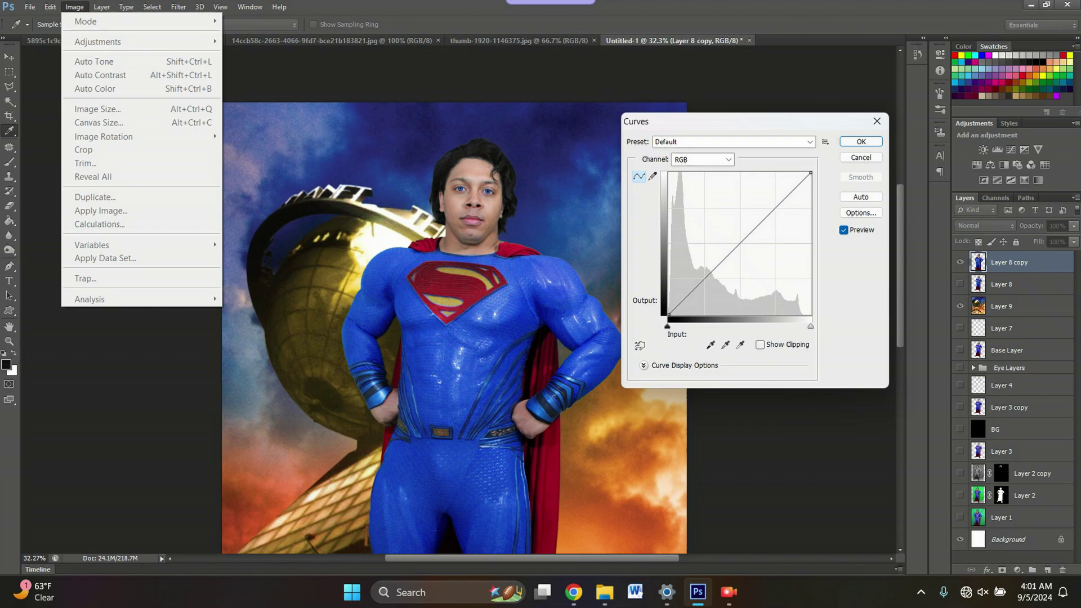
pyautogui.press('Escape')
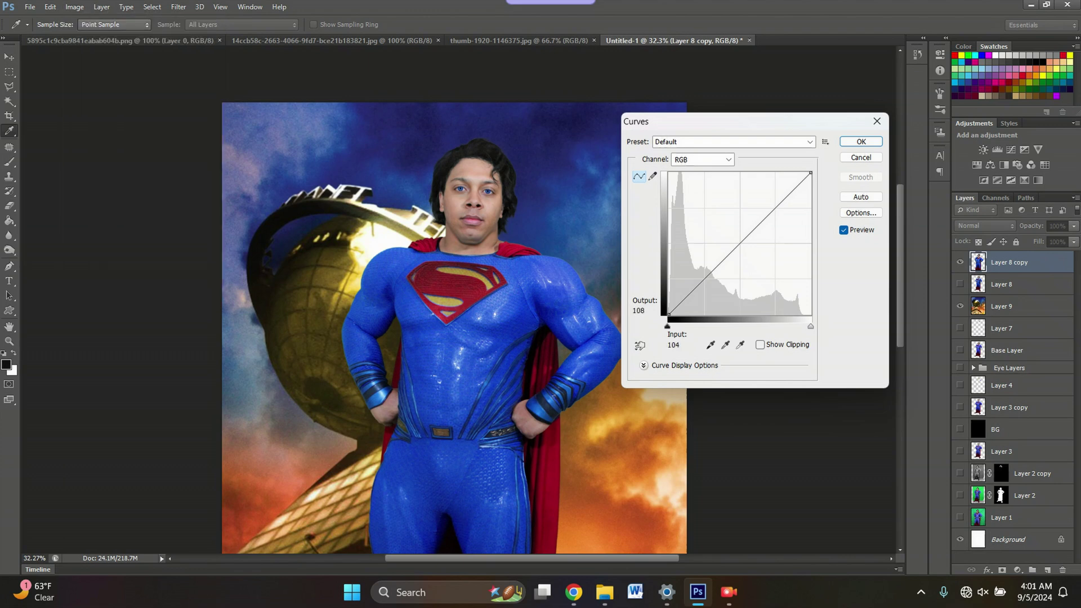
pyautogui.moveTo(811, 173); pyautogui.dragTo(811, 180)
pyautogui.moveTo(762, 226); pyautogui.dragTo(761, 239)
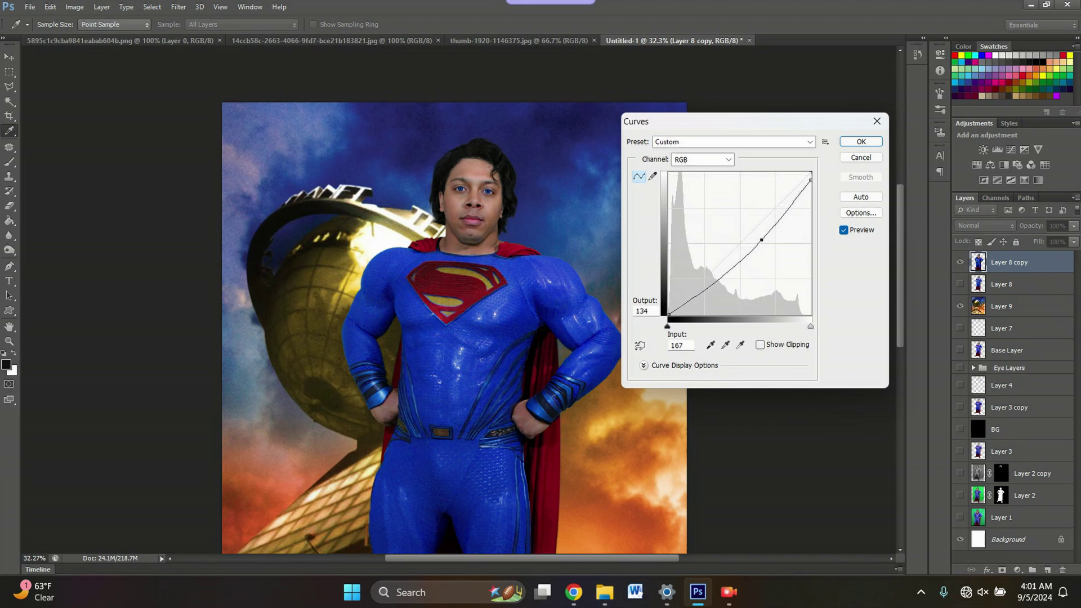
pyautogui.moveTo(811, 180); pyautogui.dragTo(811, 187)
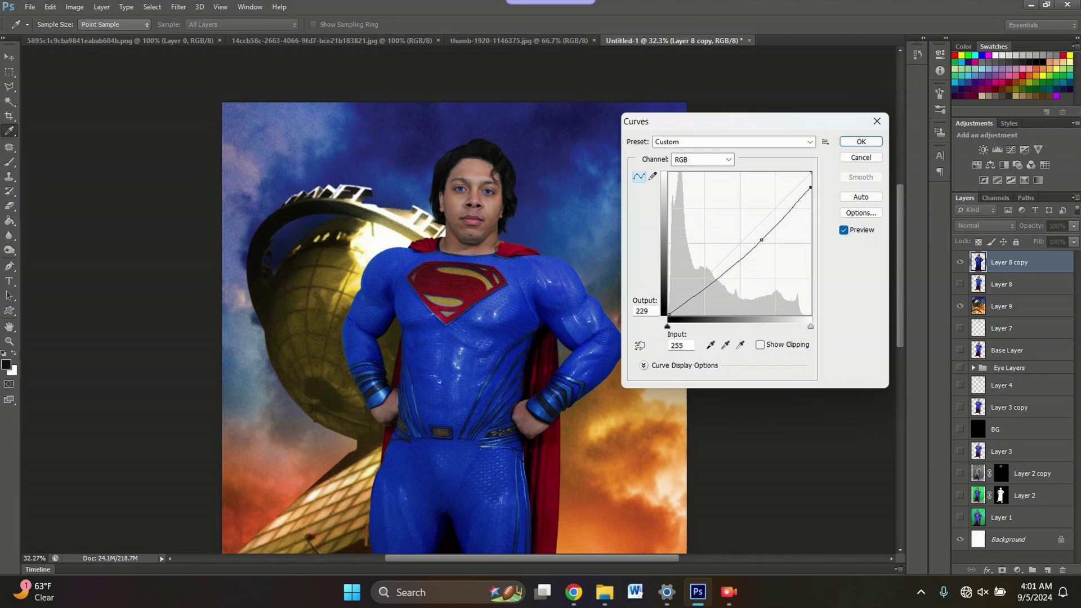
pyautogui.moveTo(760, 240); pyautogui.dragTo(757, 240)
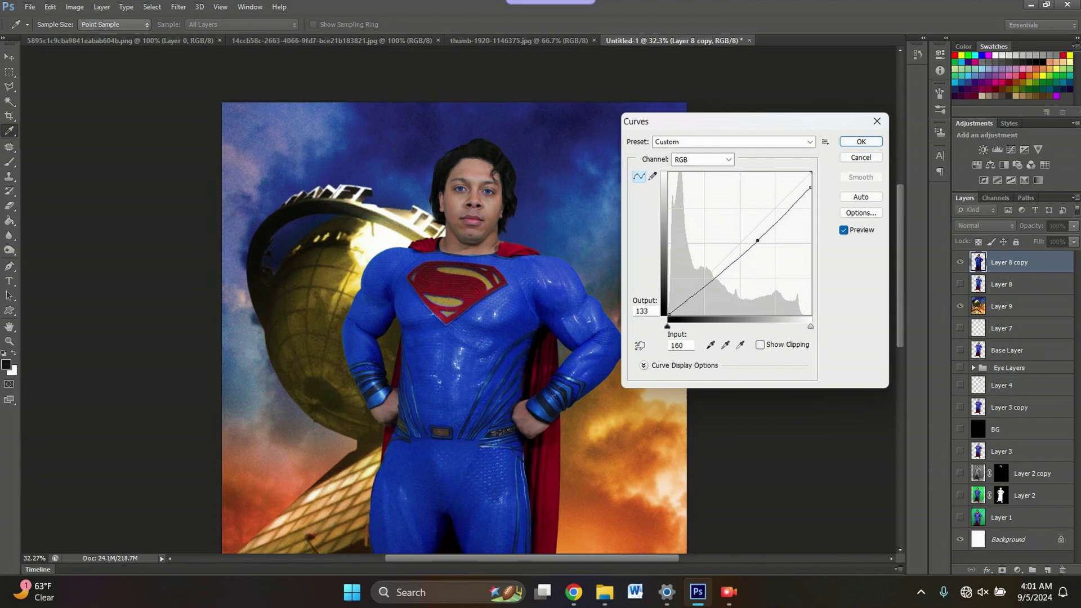
pyautogui.moveTo(735, 258); pyautogui.dragTo(732, 265)
pyautogui.press('Return')
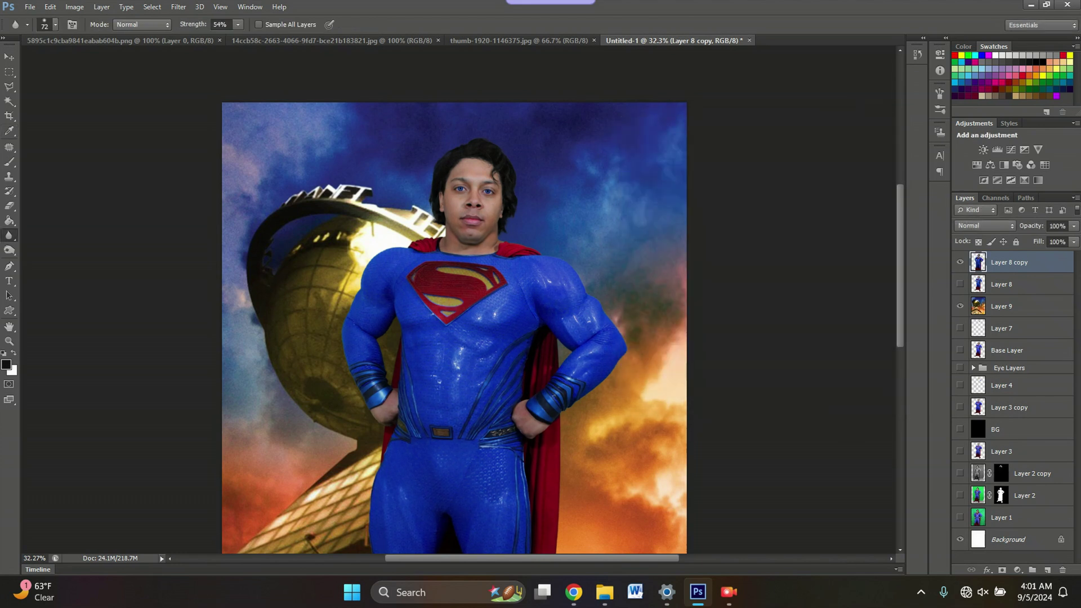
# Duplicate the background Layer 9 as Layer 9 copy and hide the original Layer 9
pyautogui.rightClick(1013, 306)
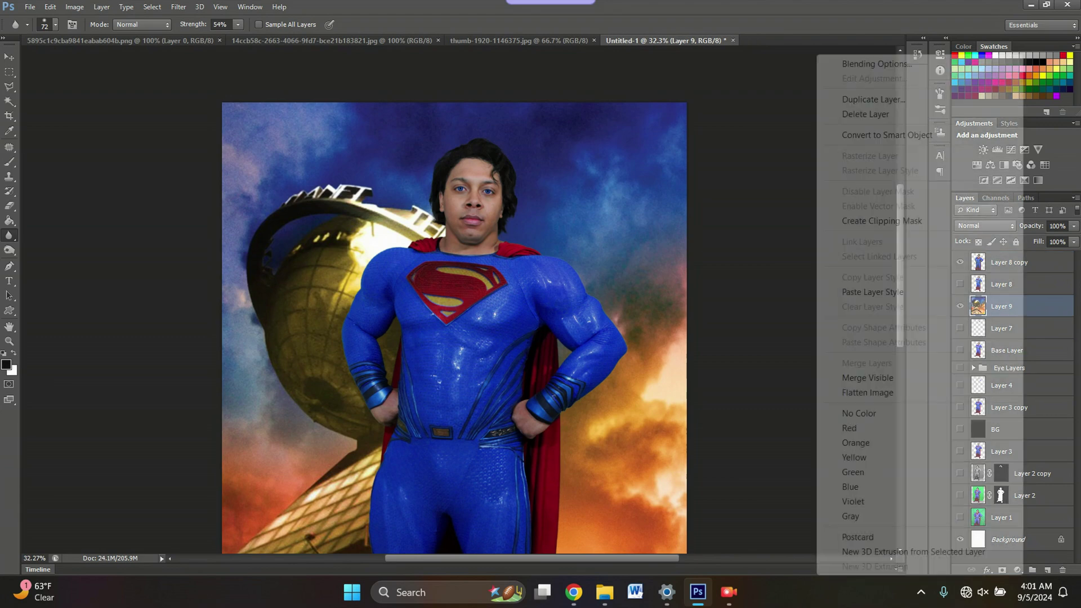
pyautogui.click(878, 98)
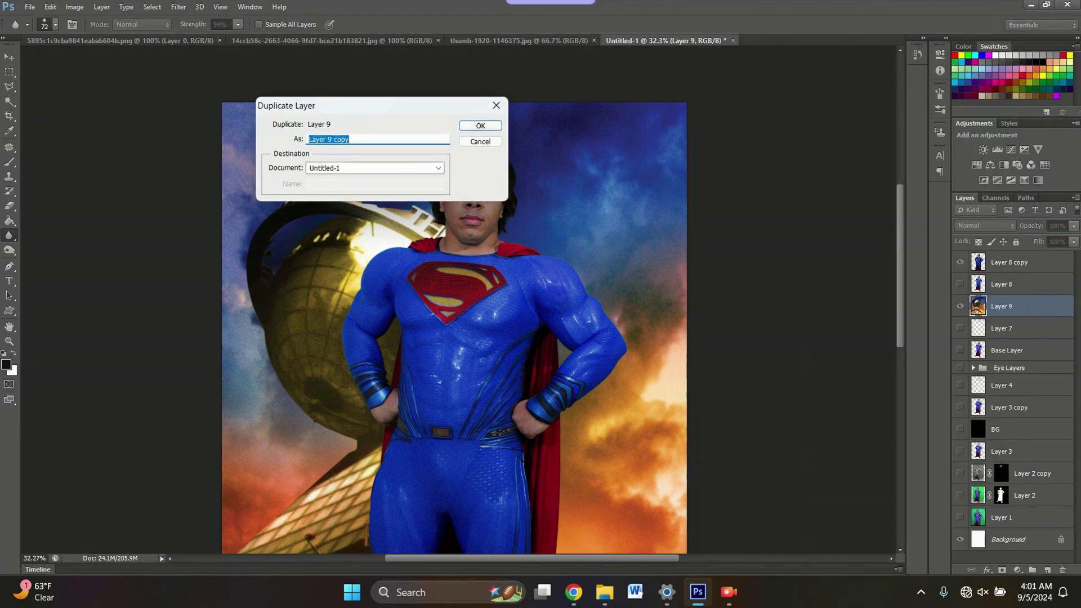
pyautogui.press('Return')
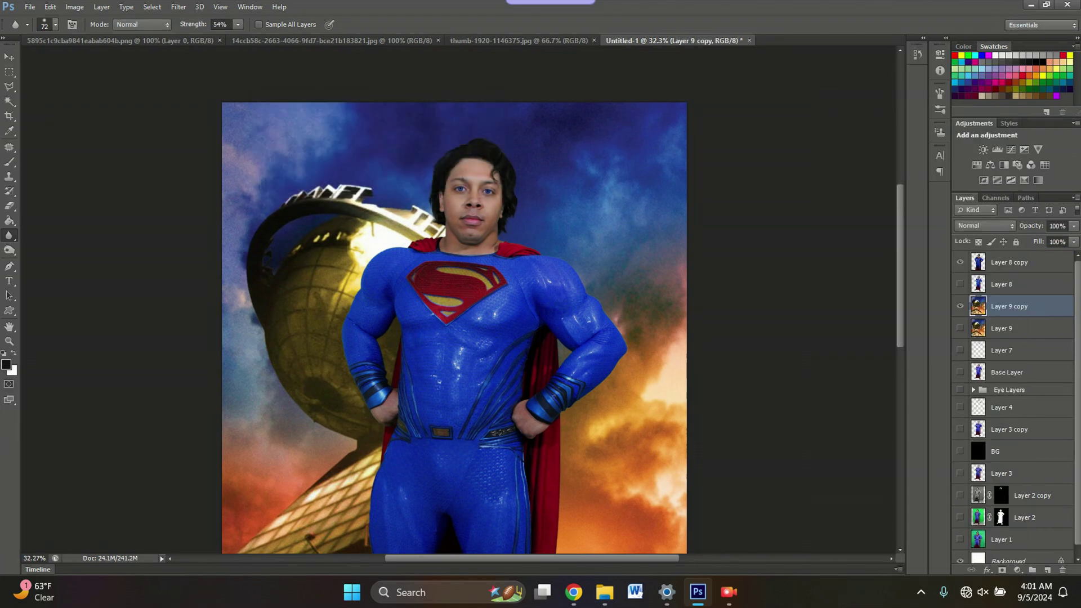
# Try the Darker (RGB) Curves preset on Layer 9 copy, and apply the Lighter (RGB) preset instead
pyautogui.hotkey('ctrl', 'm')
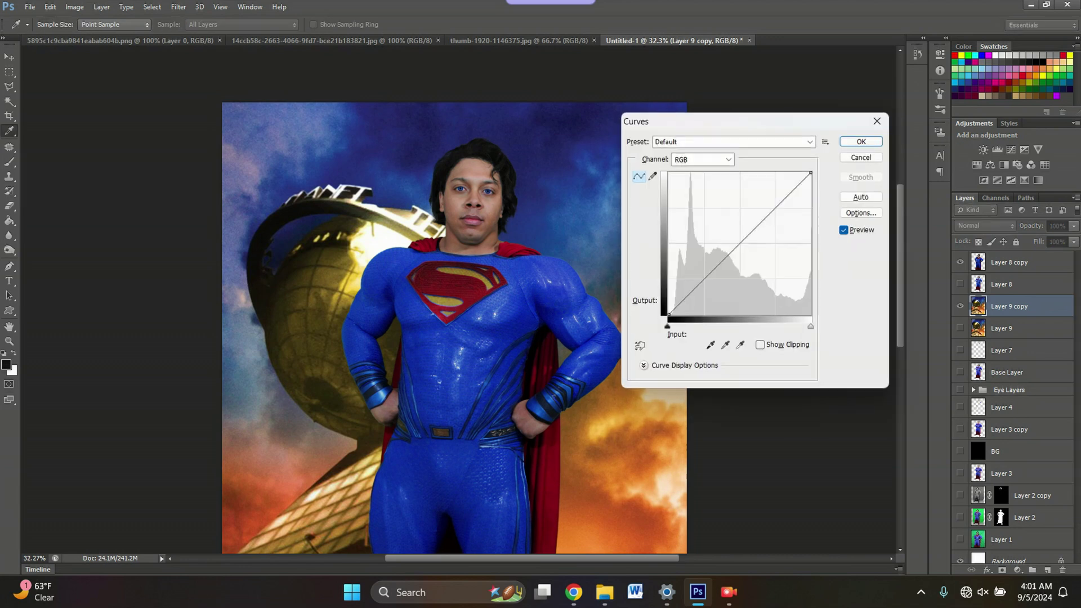
pyautogui.click(759, 141)
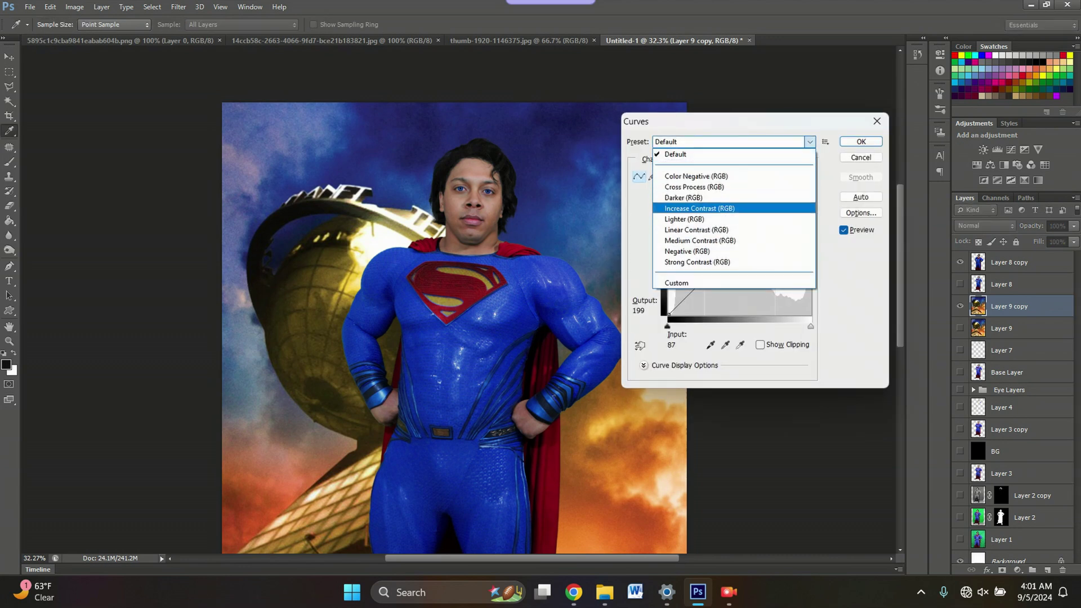
pyautogui.click(711, 198)
pyautogui.click(731, 142)
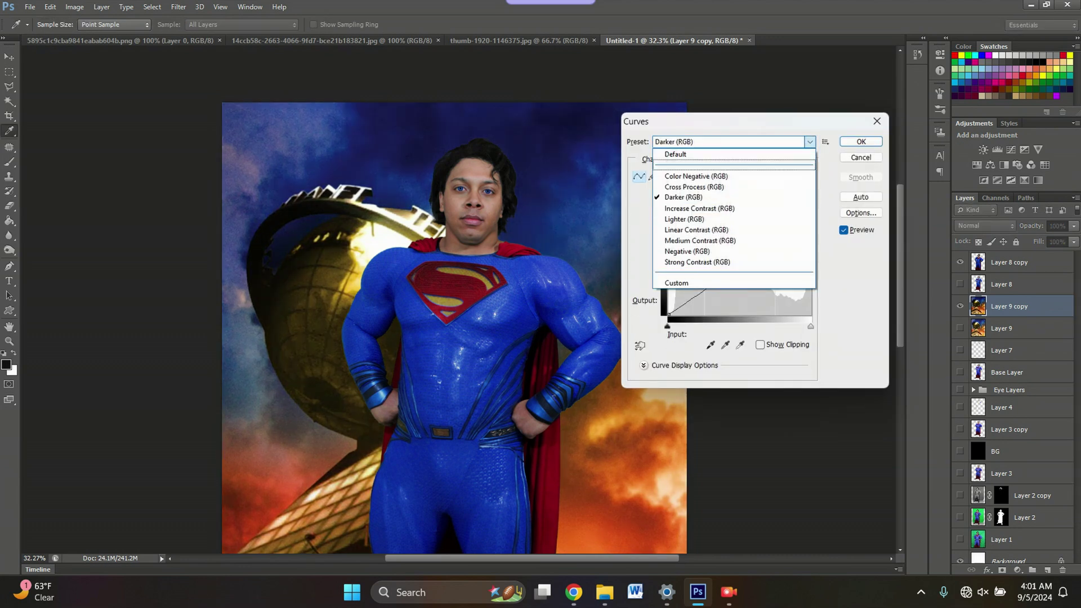
pyautogui.click(684, 219)
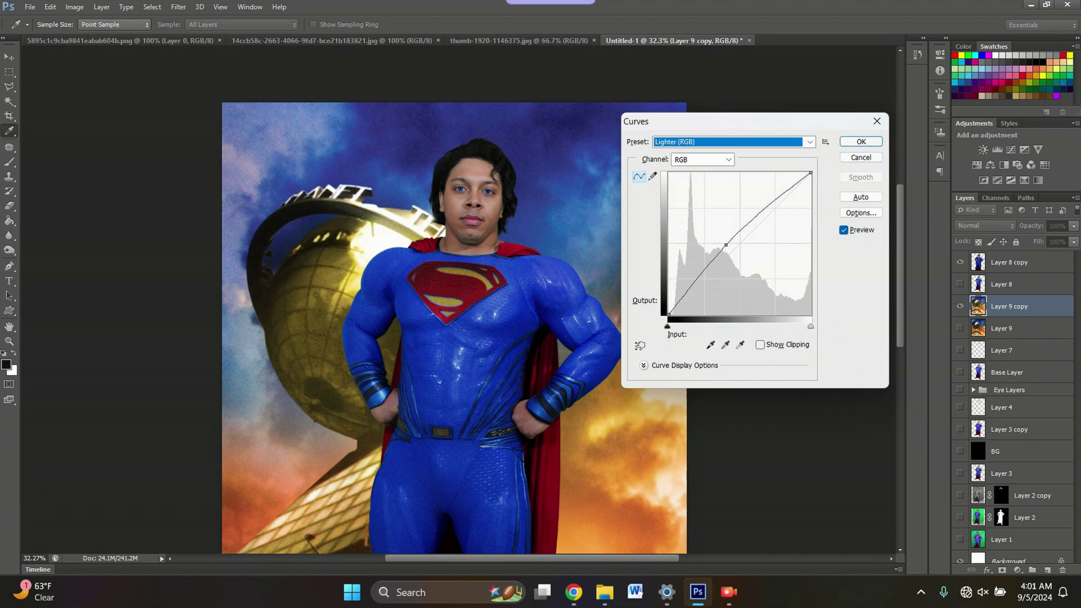
pyautogui.click(860, 141)
# Reduce the saturation of Layer 9 copy to -23 with Hue/Saturation
pyautogui.scroll(-5, 454, 326)
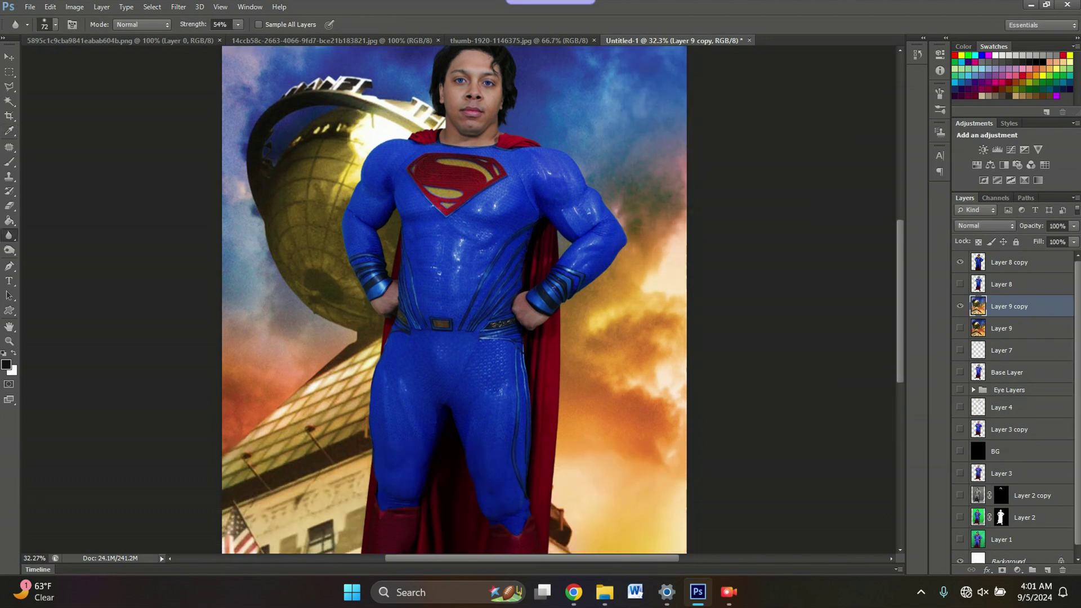
pyautogui.hotkey('ctrl', 'u')
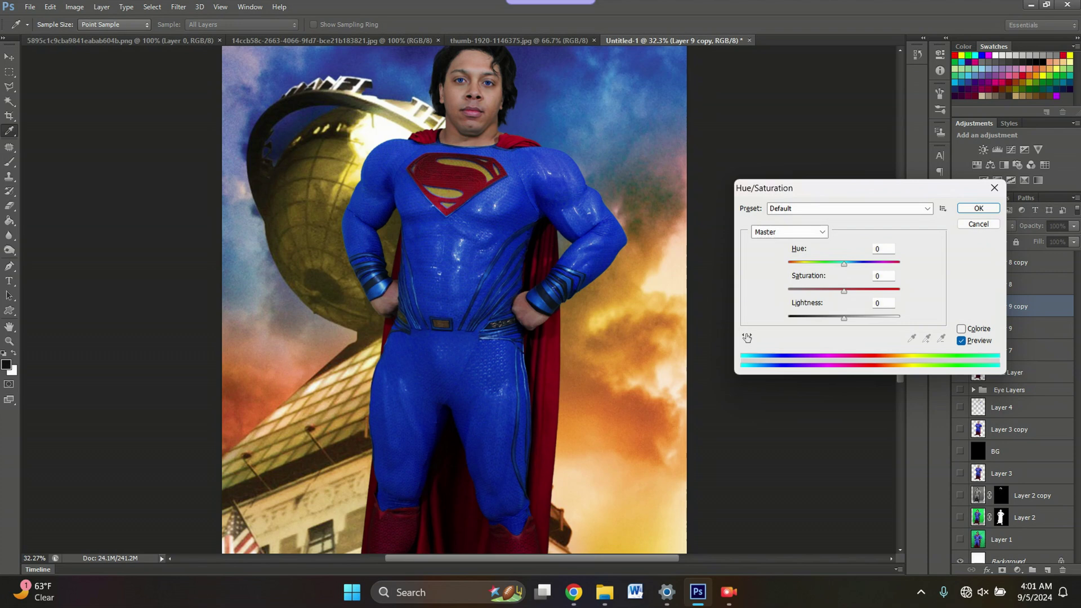
pyautogui.moveTo(844, 291); pyautogui.dragTo(834, 291)
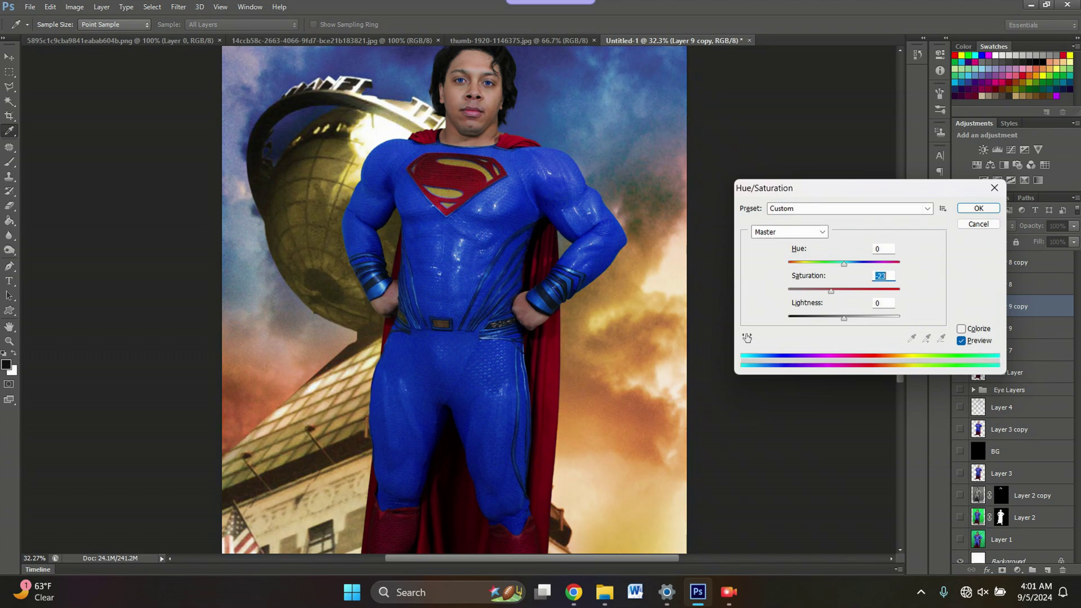
pyautogui.press('Return')
# Apply a Lens Blur with a radius of 32 to the skyline on Layer 9 copy and switch to the Rectangular Marquee tool
pyautogui.rightClick(1017, 307)
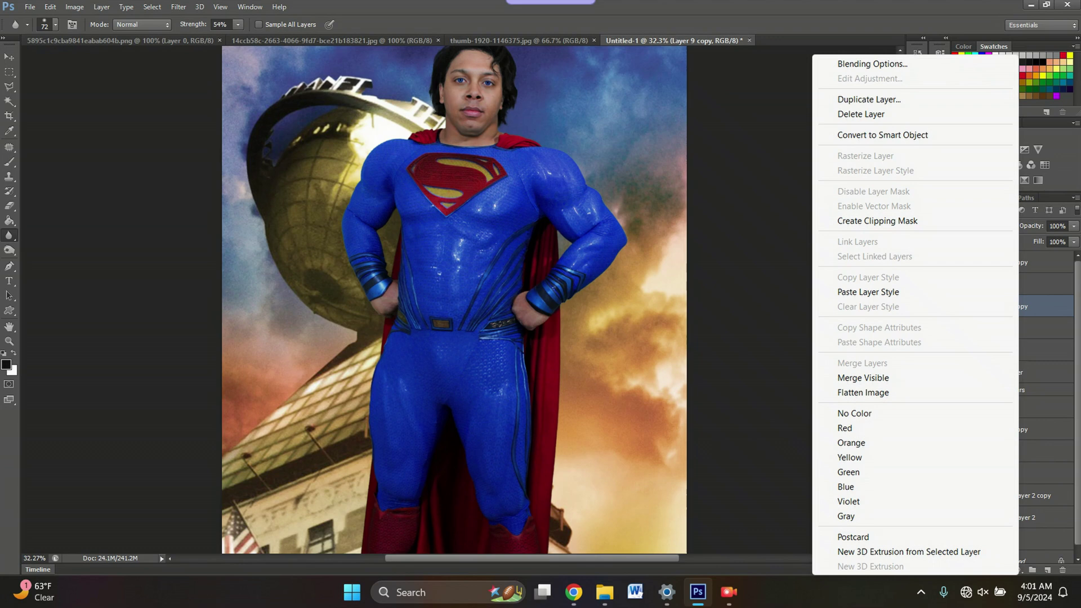
pyautogui.click(179, 7)
pyautogui.click(178, 7)
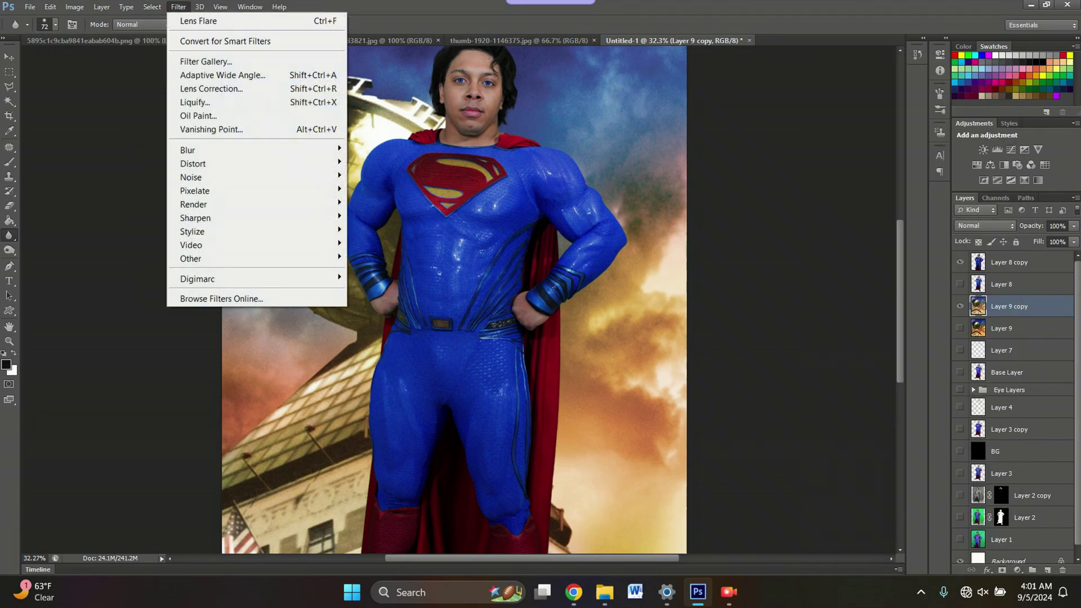
pyautogui.moveTo(225, 149)
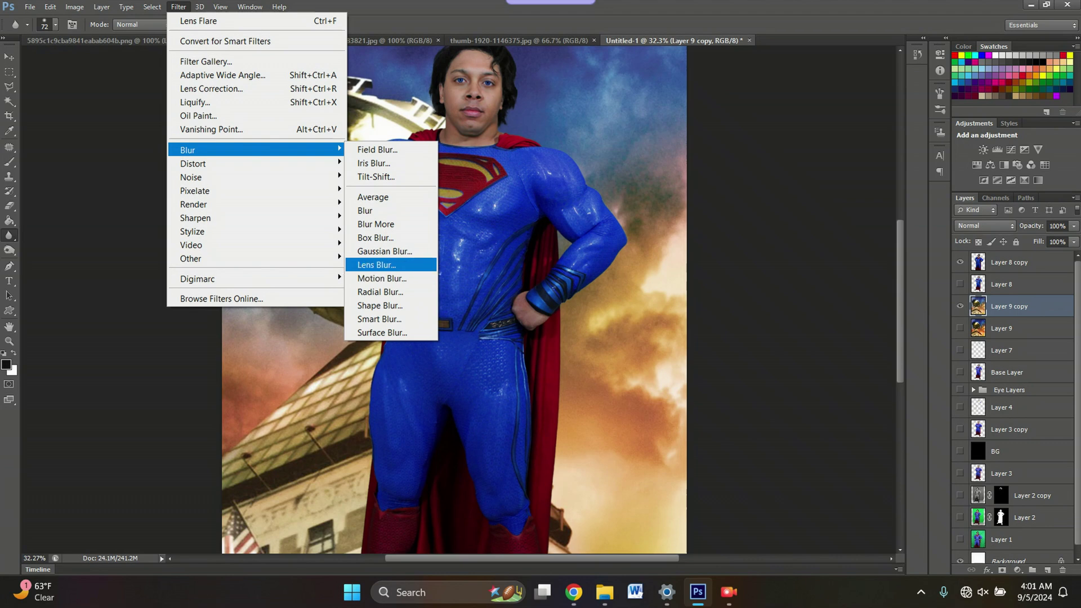
pyautogui.click(376, 265)
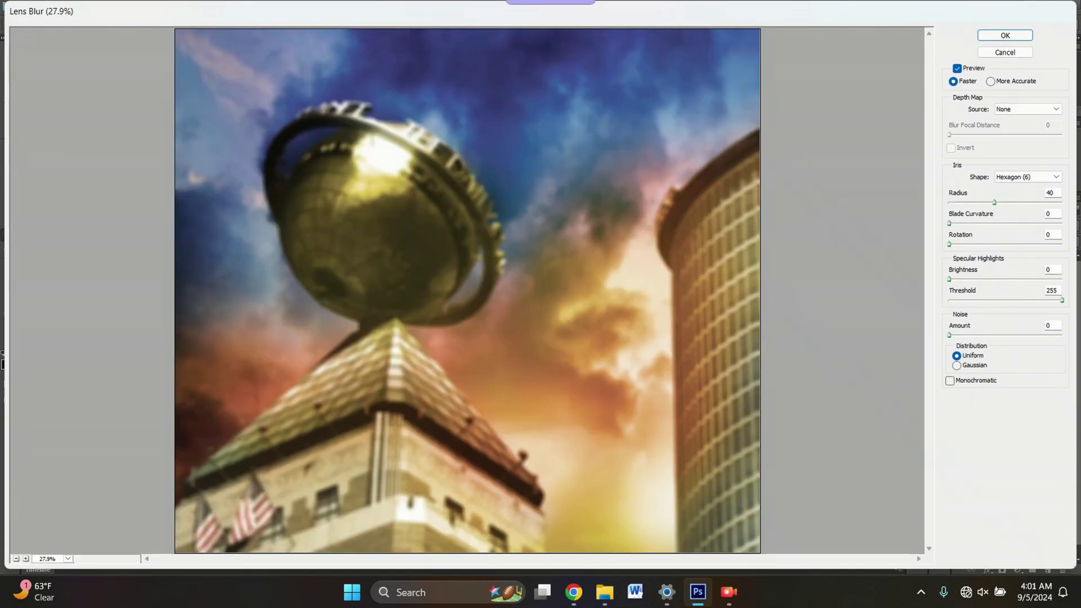
pyautogui.moveTo(994, 203); pyautogui.dragTo(996, 203)
pyautogui.moveTo(996, 202)
pyautogui.mouseDown()
pyautogui.moveTo(1038, 203)
pyautogui.moveTo(985, 203)
pyautogui.mouseUp()
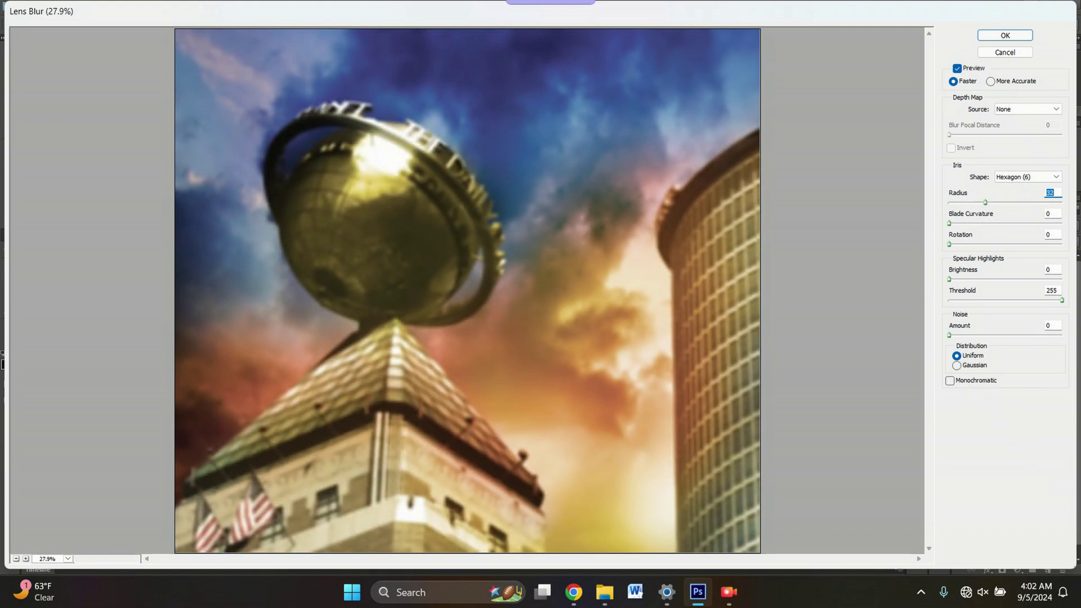
pyautogui.press('Return')
pyautogui.scroll(-2, 457, 301)
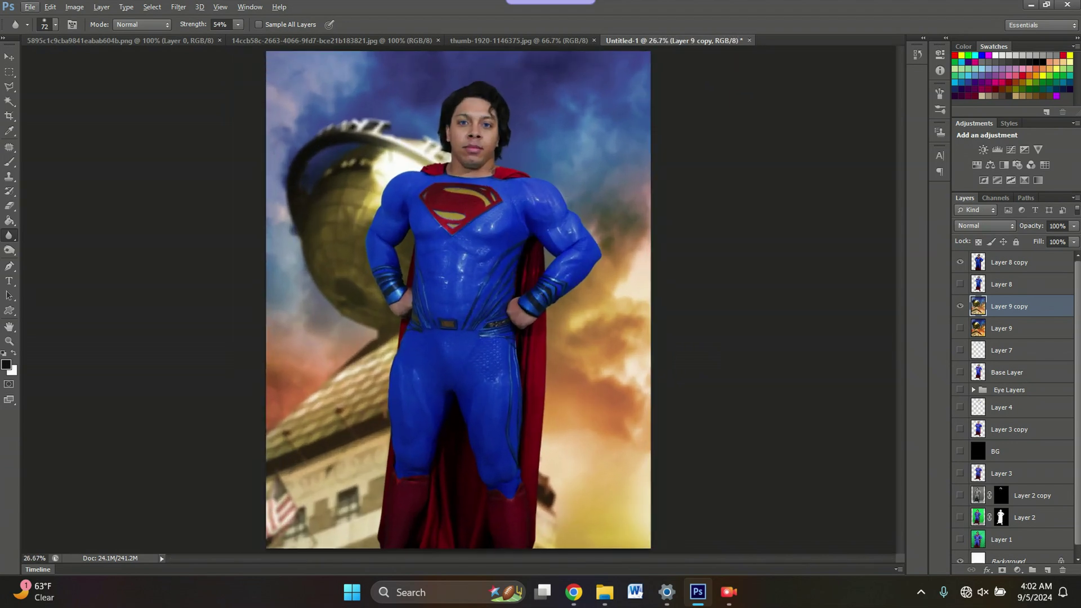
pyautogui.press('m')
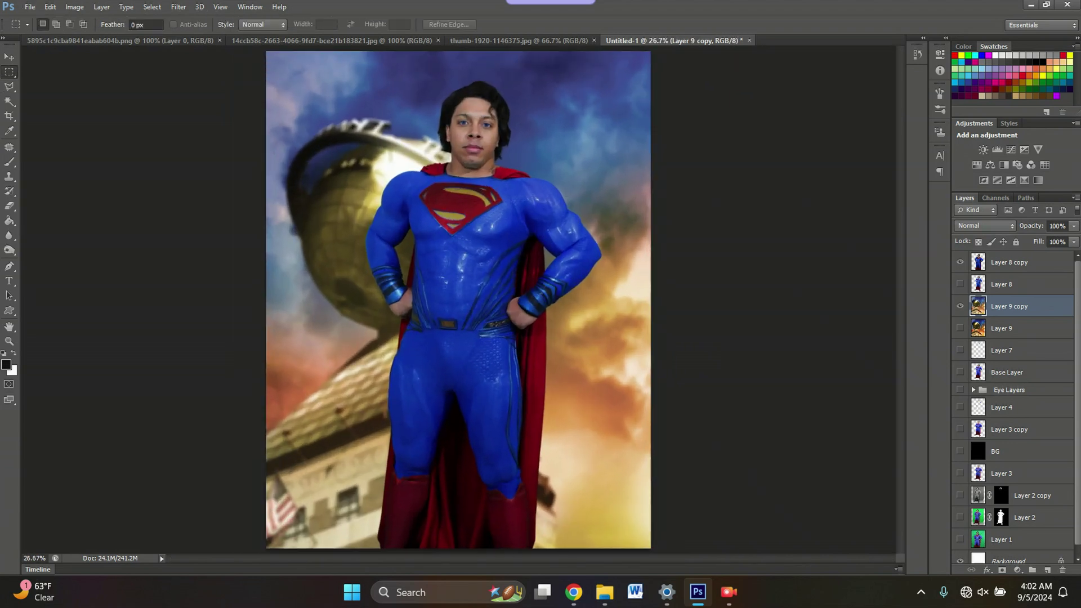
pyautogui.scroll(-2, 458, 299)
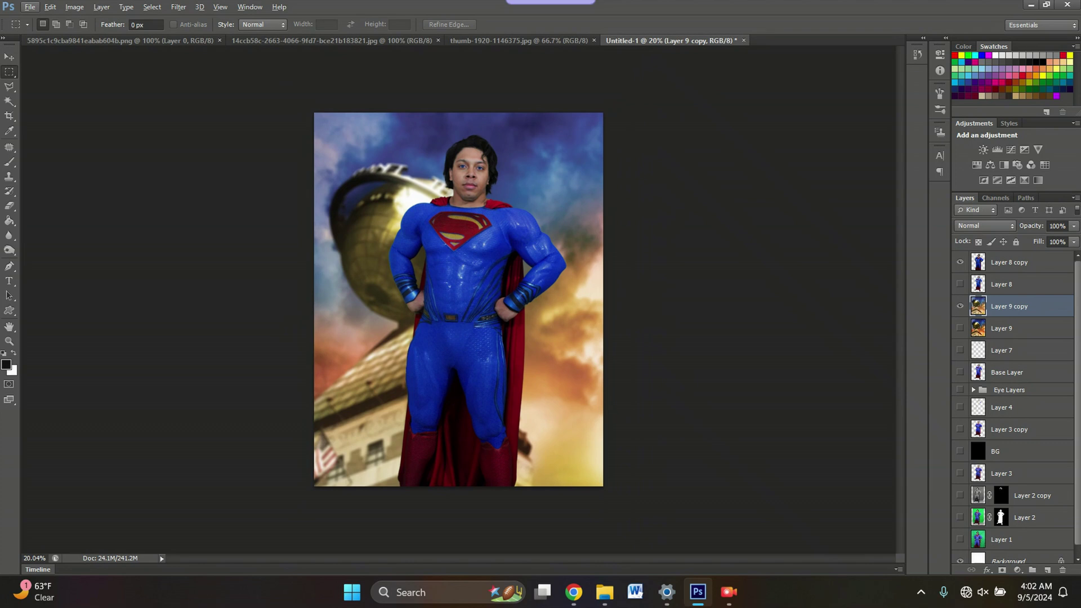
pyautogui.scroll(2, 458, 299)
pyautogui.scroll(-3, 458, 299)
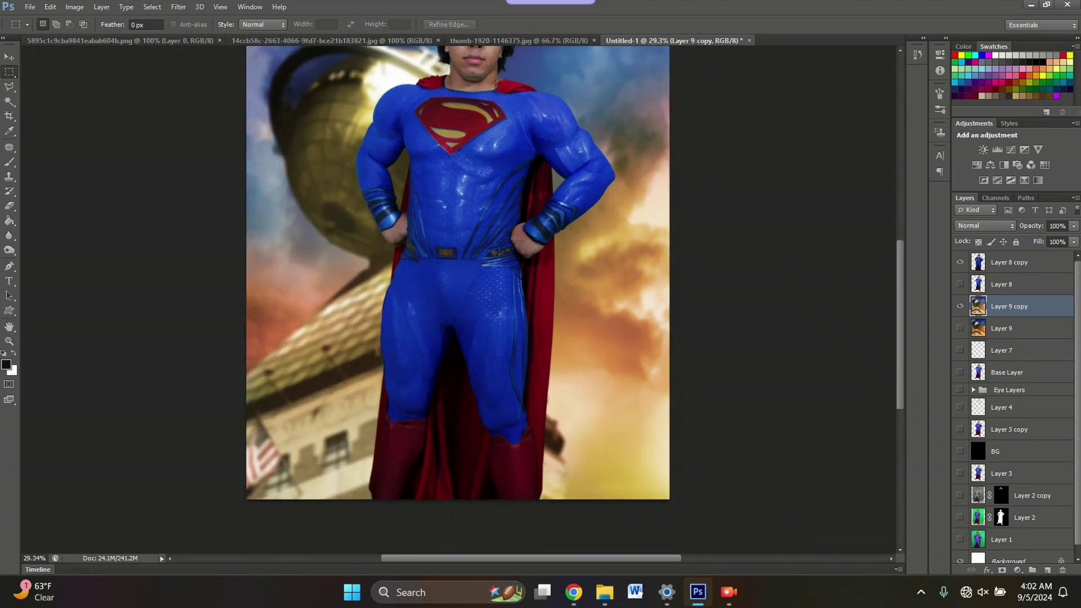
pyautogui.scroll(5, 458, 299)
pyautogui.scroll(-2, 458, 300)
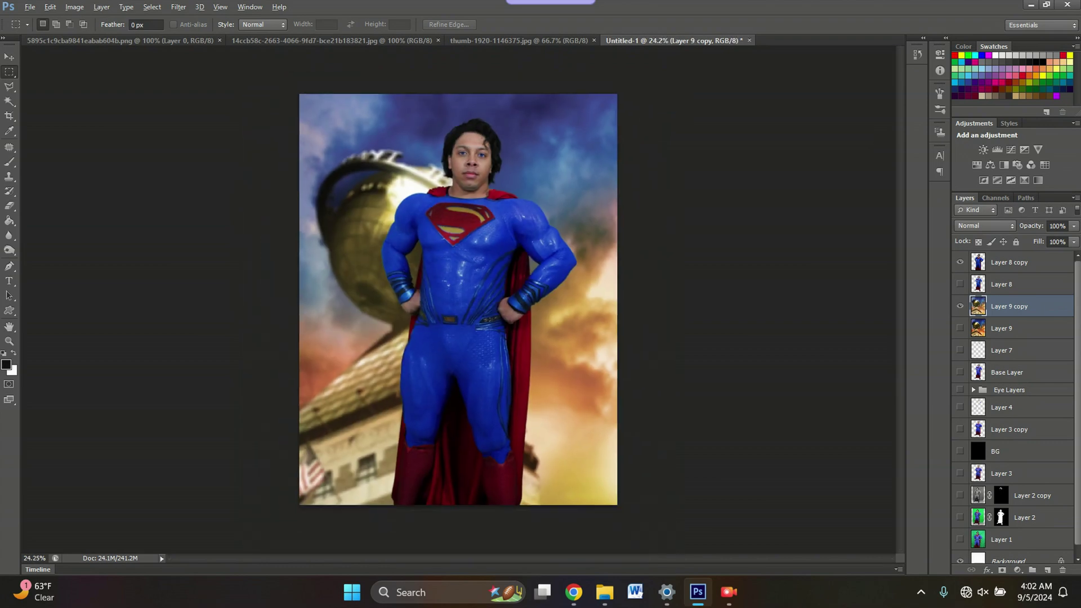
pyautogui.scroll(1, 458, 299)
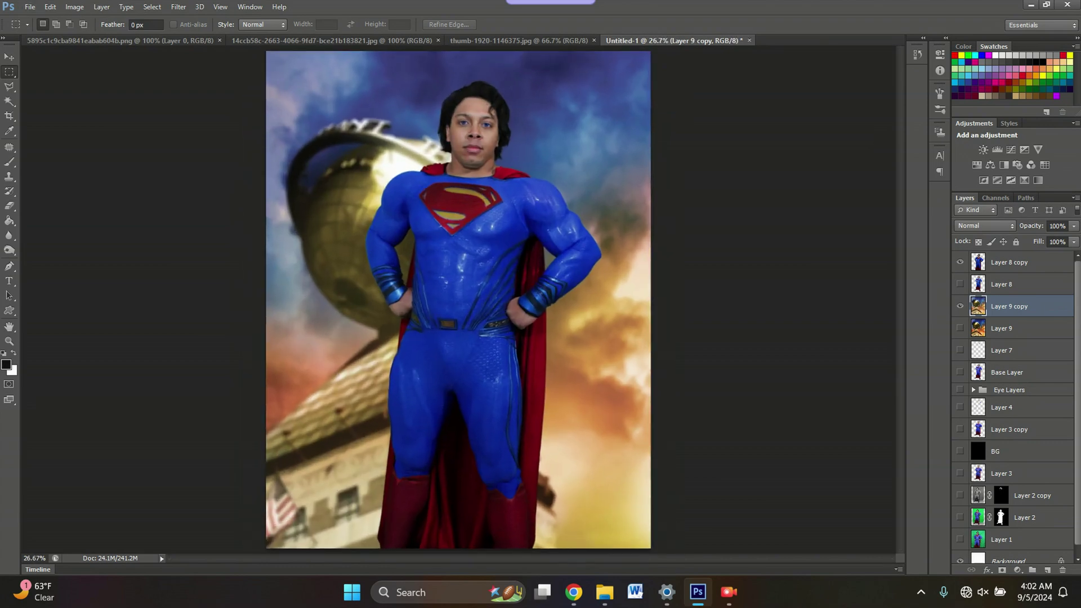
# Remove the greenish fringe along the outer arm edge of the figure on Layer 8 copy using a Magic Wand selection
pyautogui.scroll(10, 578, 222)
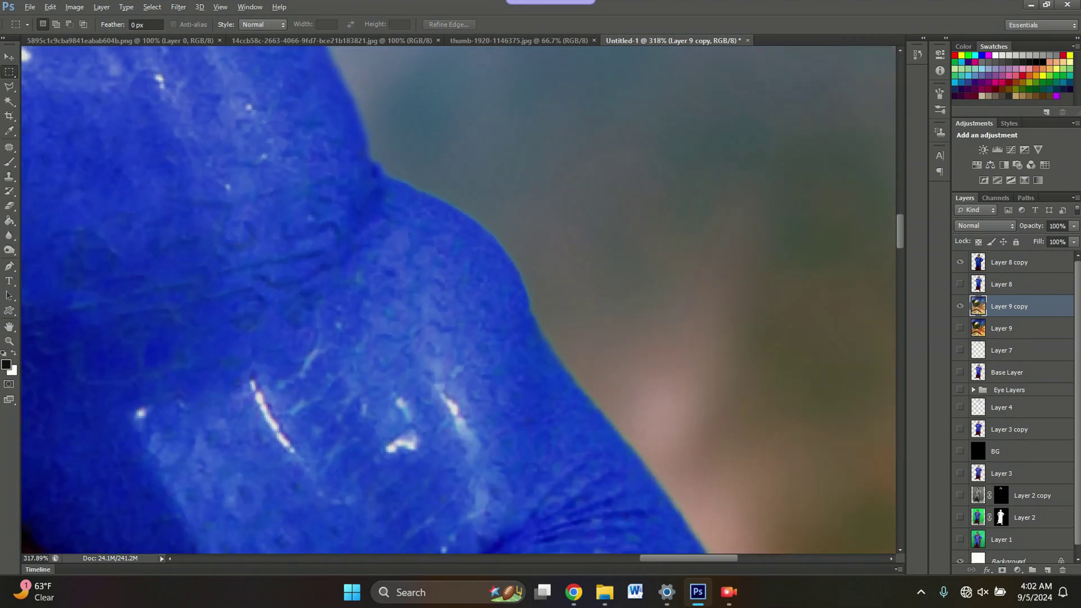
pyautogui.press('w')
pyautogui.scroll(5, 524, 209)
pyautogui.click(523, 225)
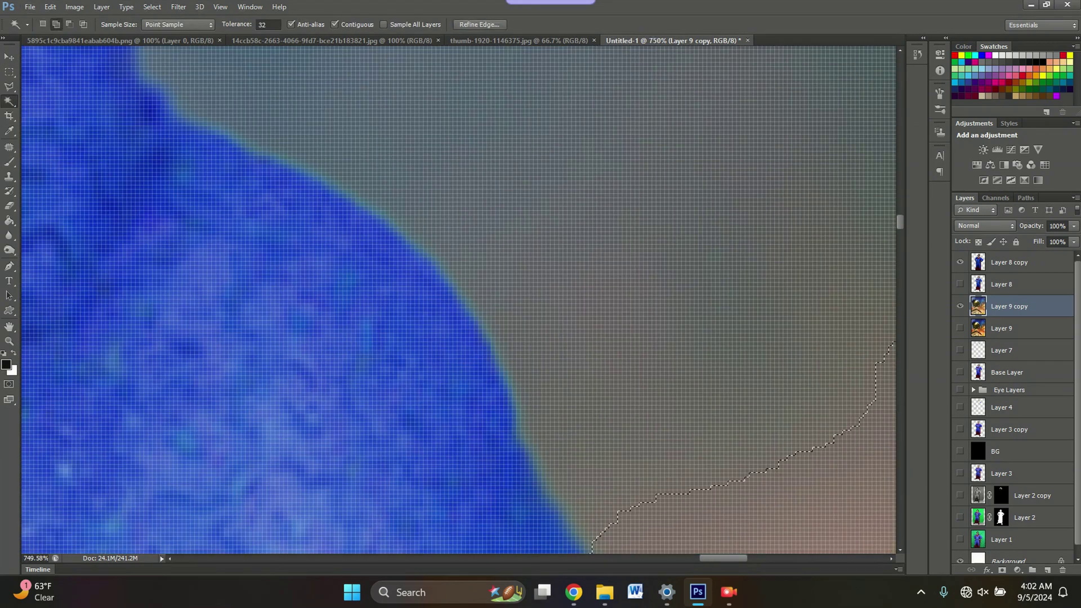
pyautogui.hotkey('ctrl', 'd')
pyautogui.click(1009, 262)
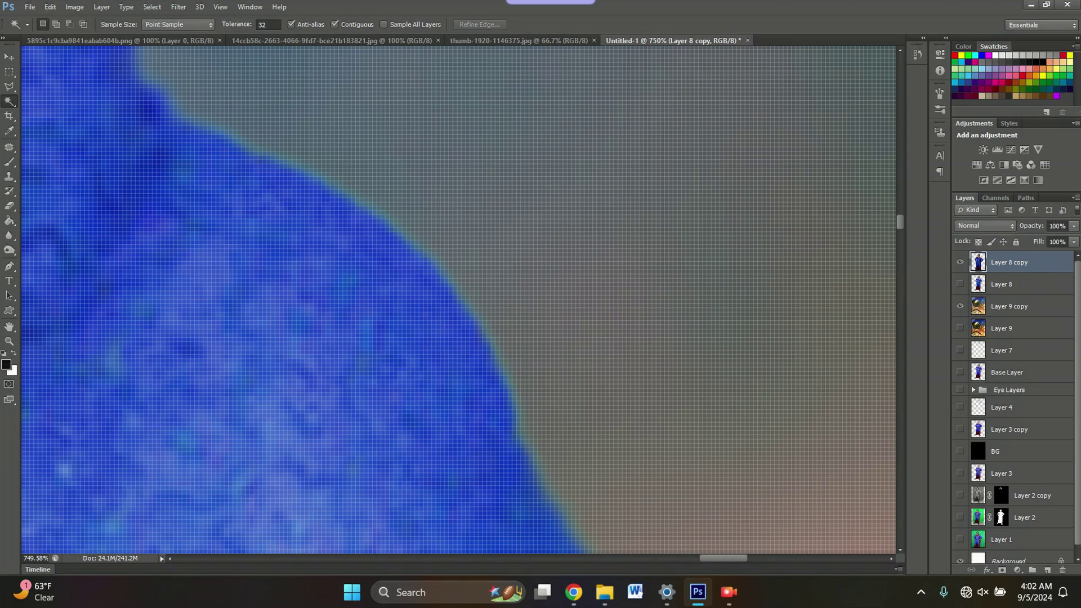
pyautogui.hotkey('ctrl', 'shift', 'd')
pyautogui.scroll(-6, 459, 304)
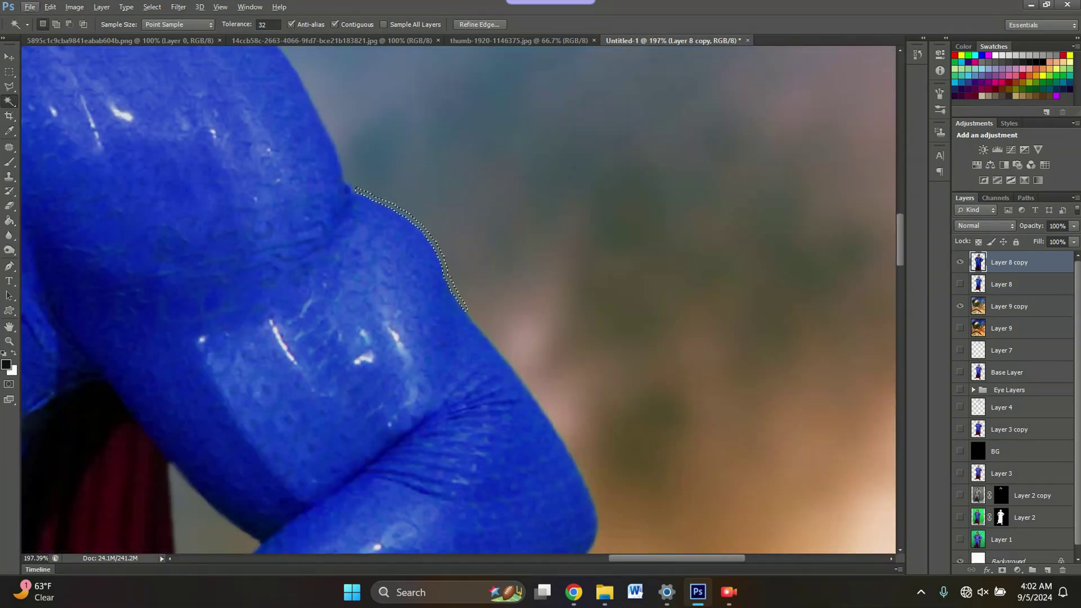
pyautogui.hotkey('ctrl', 'd')
pyautogui.scroll(5, 459, 299)
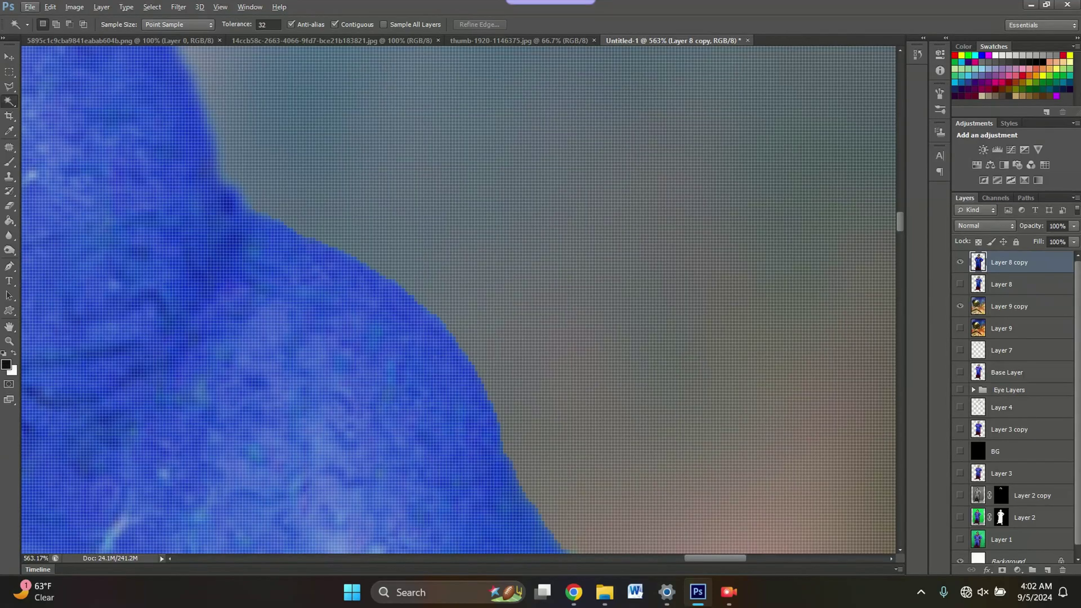
# Soften the outer arm edge of the figure on Layer 8 copy with the Blur tool
pyautogui.click(9, 235)
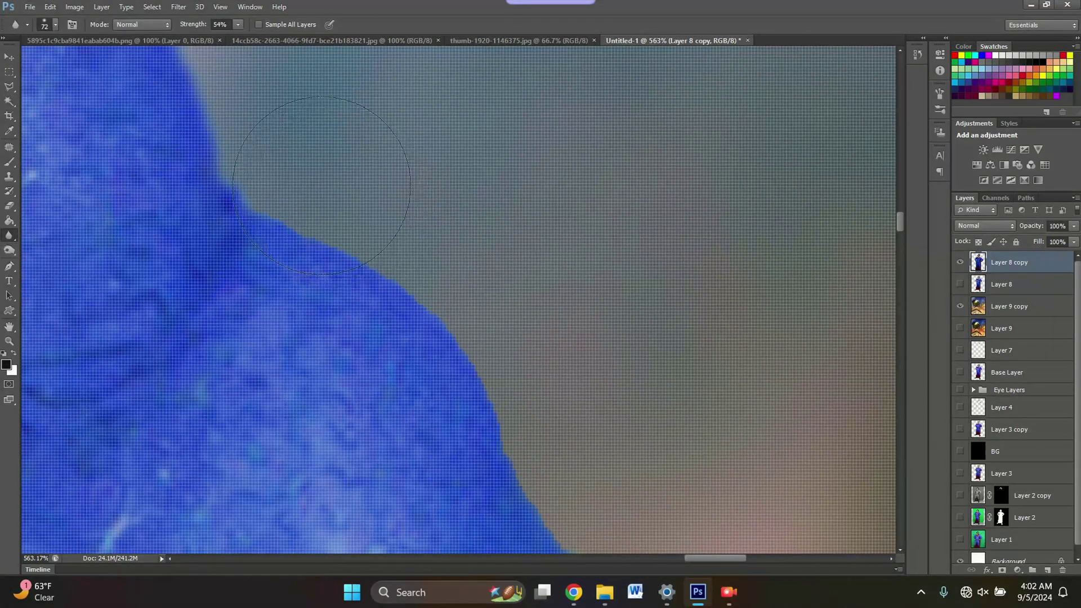
pyautogui.scroll(-3, 643, 354)
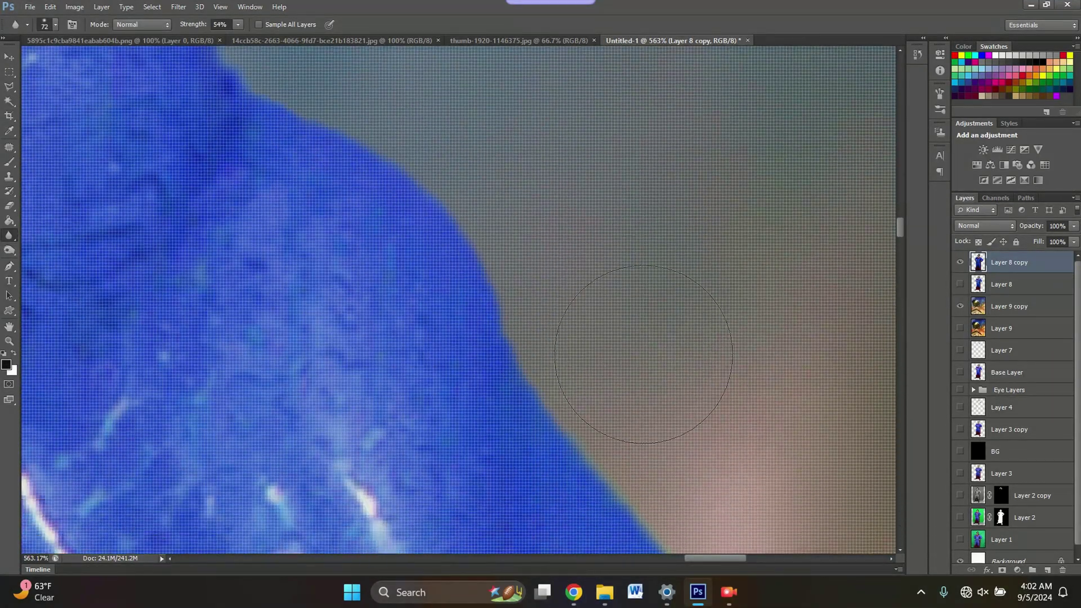
pyautogui.scroll(-3, 643, 354)
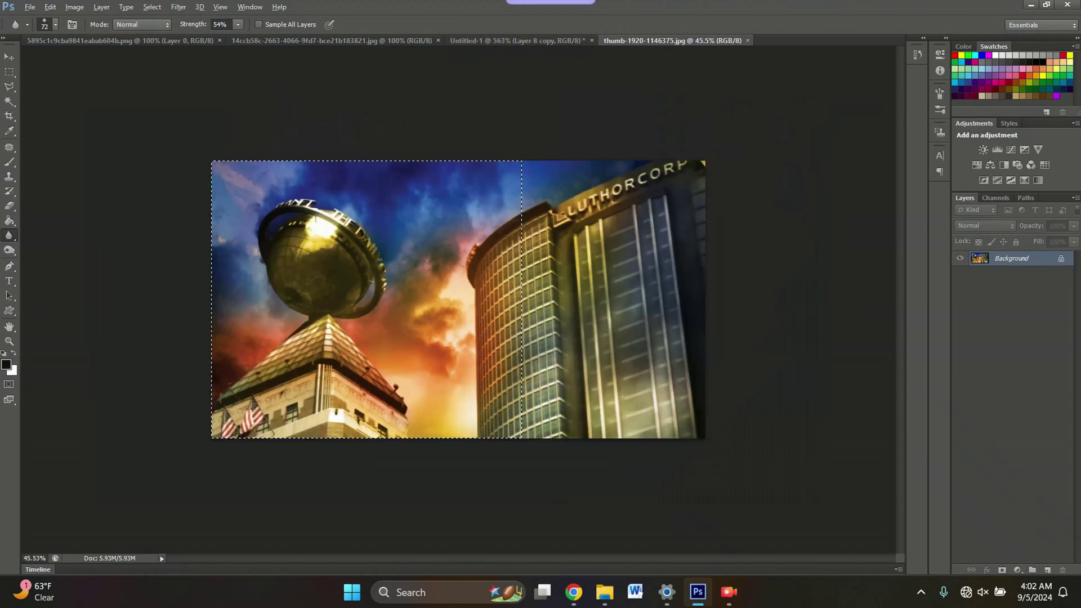
pyautogui.click(517, 41)
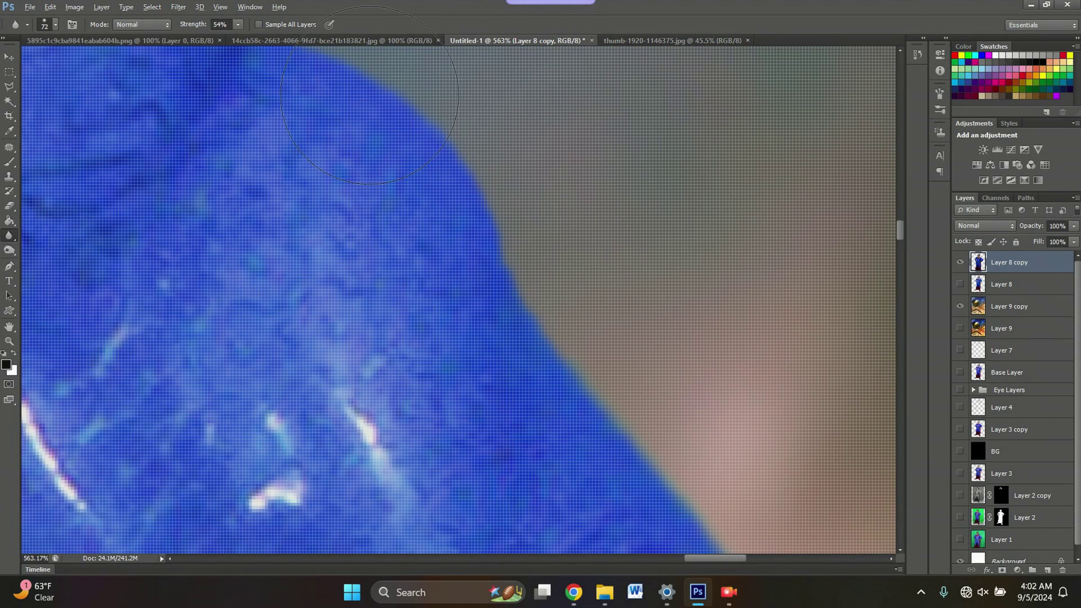
pyautogui.scroll(-10, 390, 129)
pyautogui.scroll(-5, 390, 128)
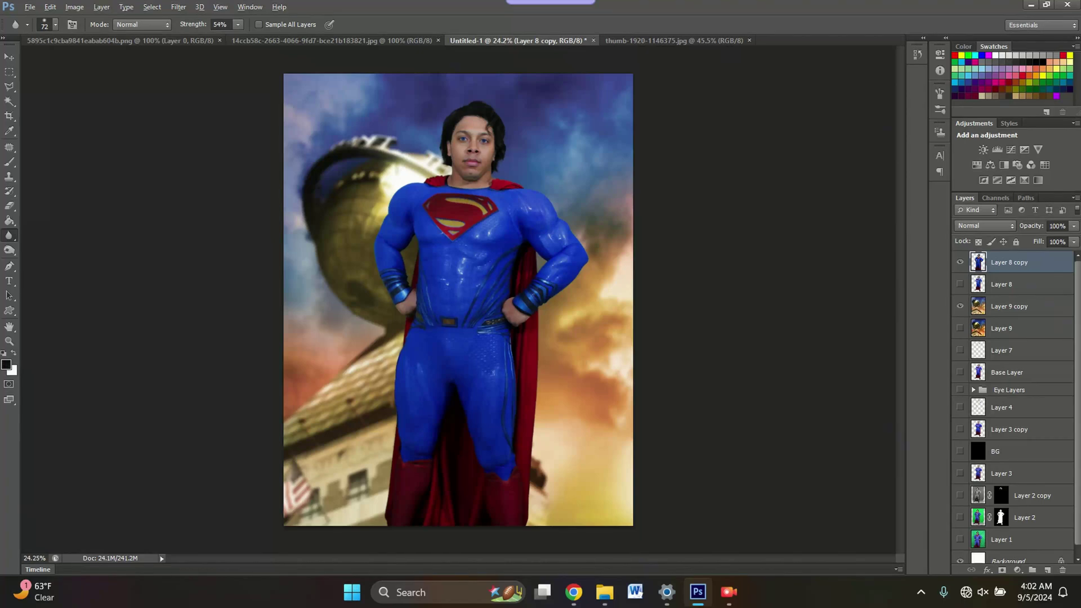
pyautogui.scroll(4, 428, 104)
# Copy the entire smoke image from its PNG document and paste it above the figure in the Untitled-1 composite
pyautogui.click(84, 41)
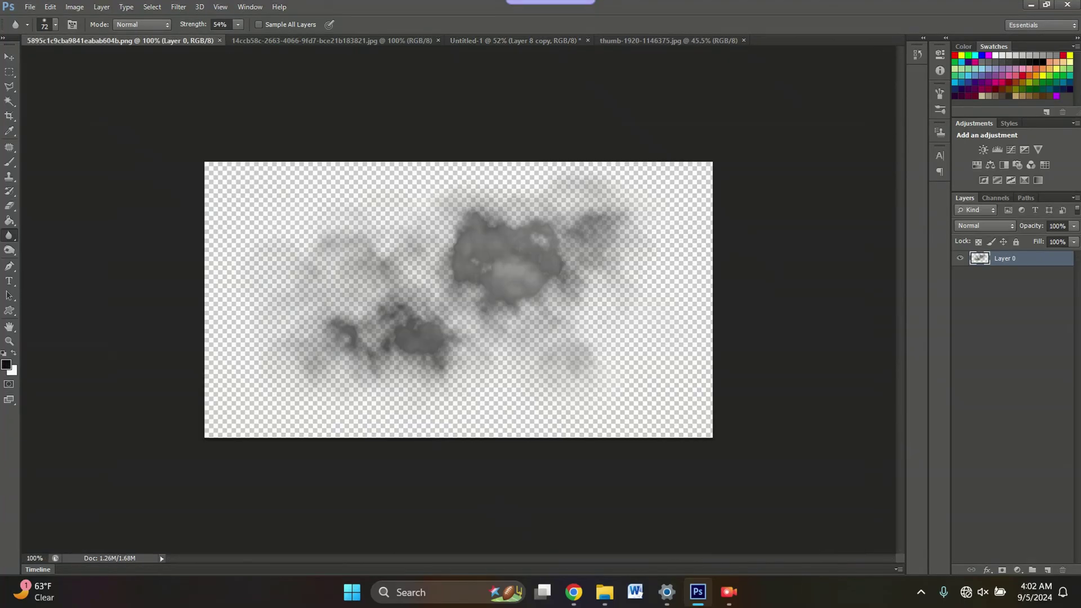
pyautogui.press('m')
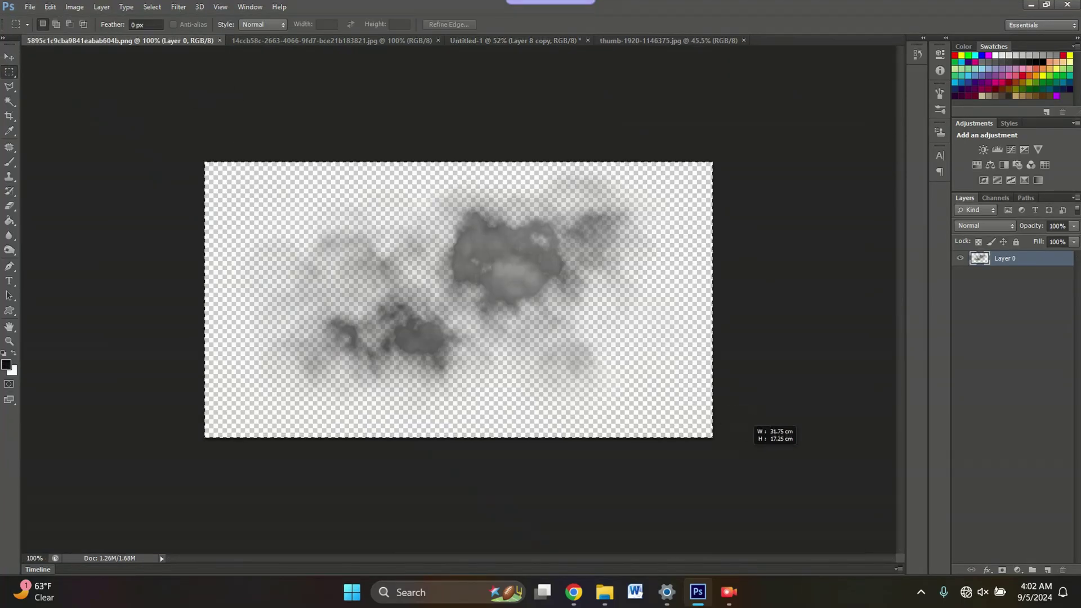
pyautogui.hotkey('ctrl', 'a')
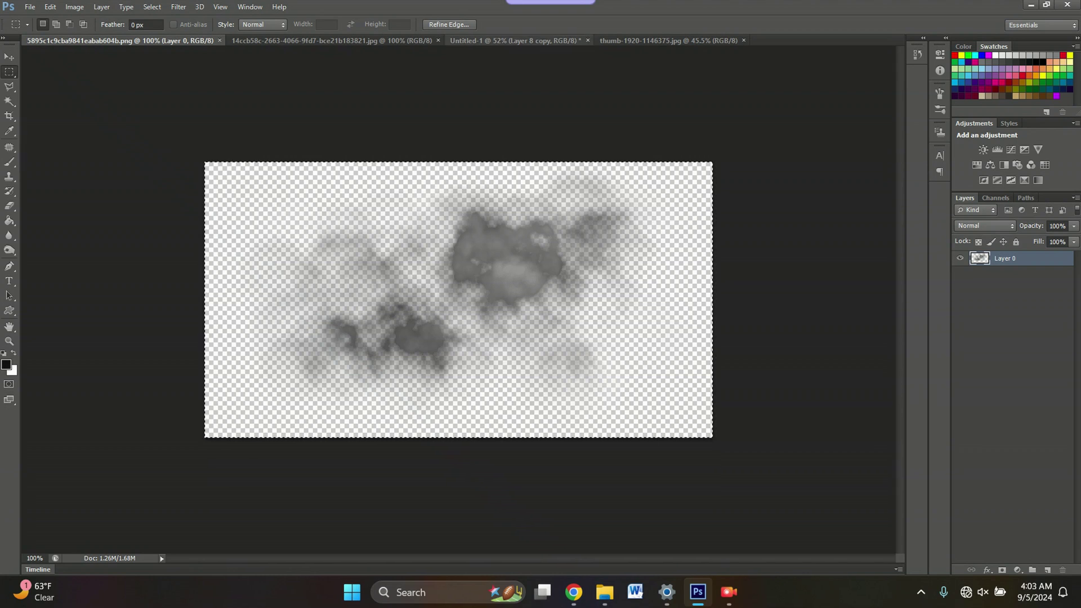
pyautogui.click(513, 41)
pyautogui.click(112, 41)
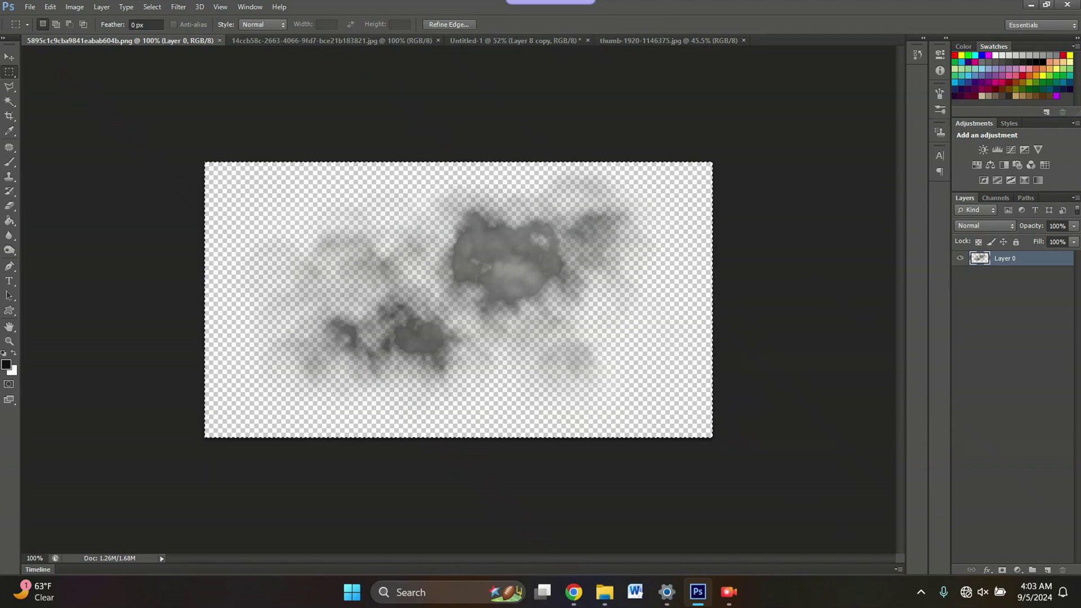
pyautogui.click(515, 40)
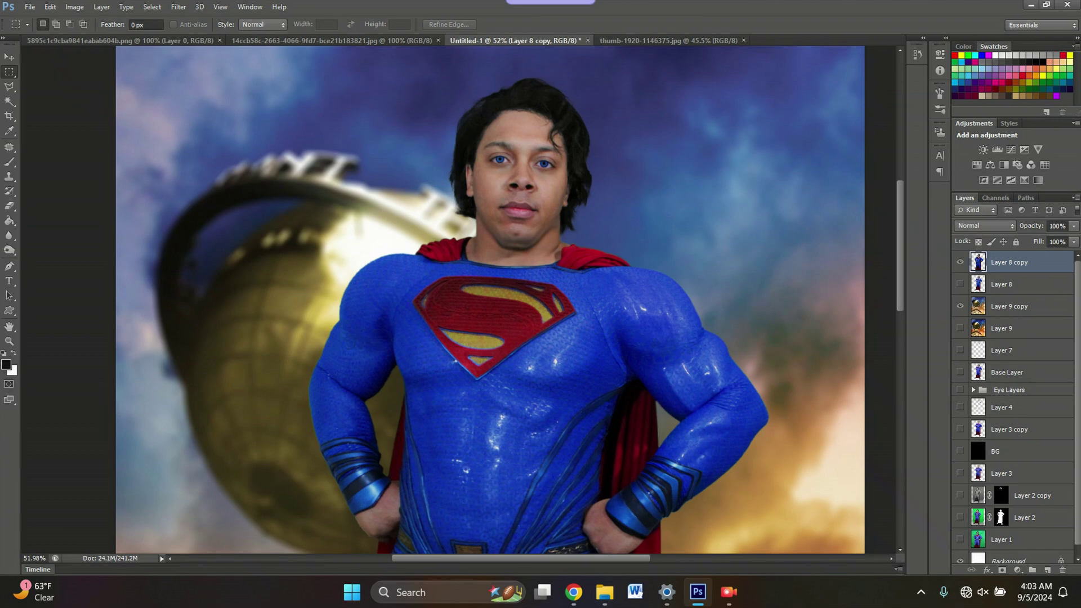
pyautogui.scroll(-3, 535, 169)
pyautogui.scroll(-13, 534, 168)
pyautogui.scroll(5, 535, 169)
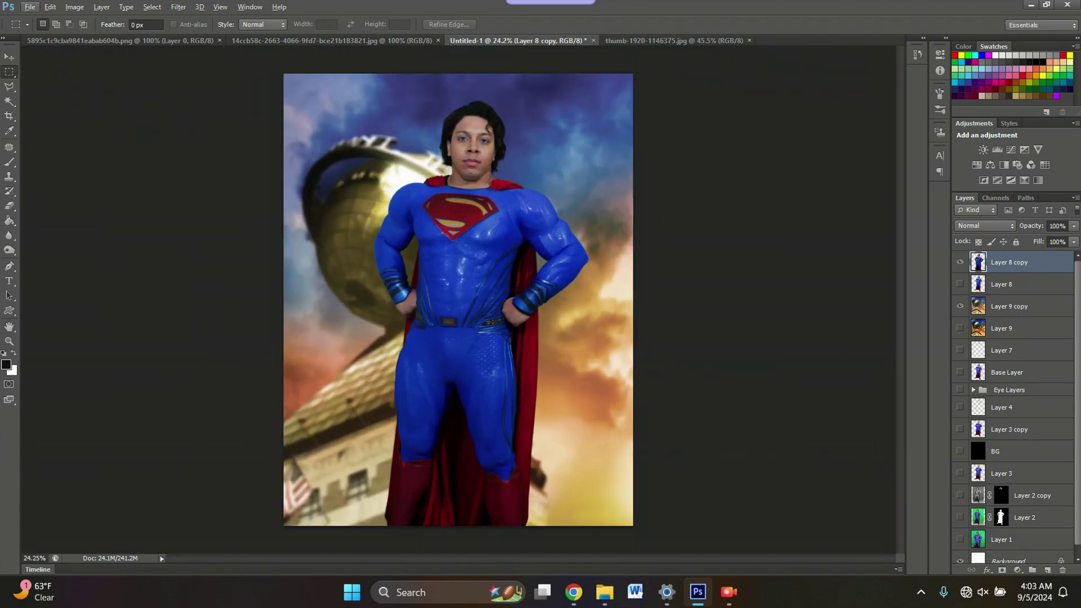
pyautogui.hotkey('ctrl', 'v')
# Scale the pasted smoke to about 181% and place it over the building and lower legs in the poster's lower-left corner
pyautogui.hotkey('ctrl', 't')
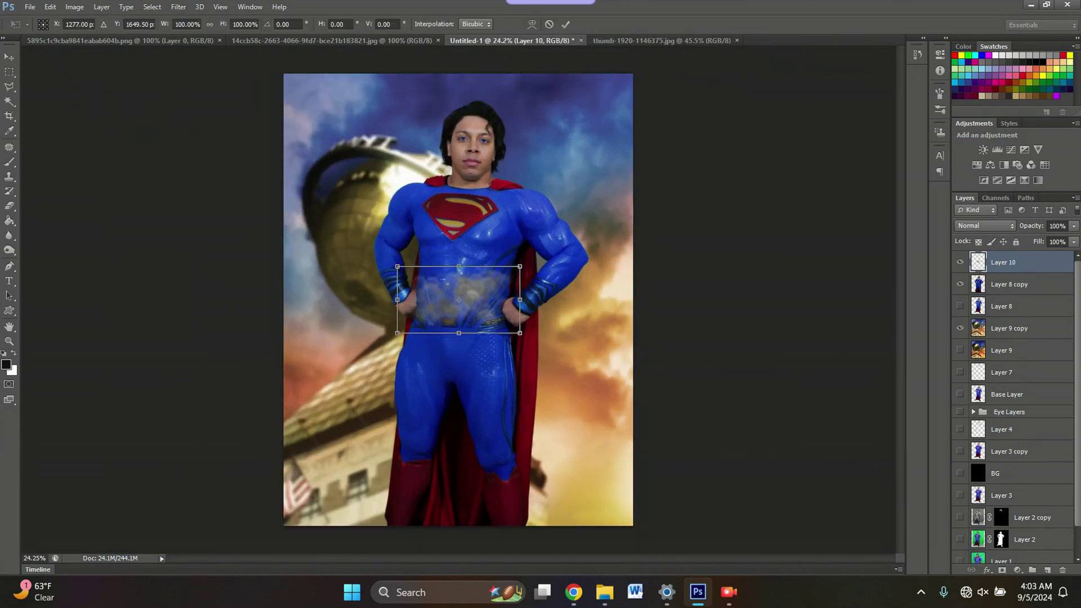
pyautogui.moveTo(458, 299); pyautogui.dragTo(327, 498)
pyautogui.moveTo(389, 465); pyautogui.dragTo(490, 411)
pyautogui.moveTo(409, 443); pyautogui.dragTo(388, 450)
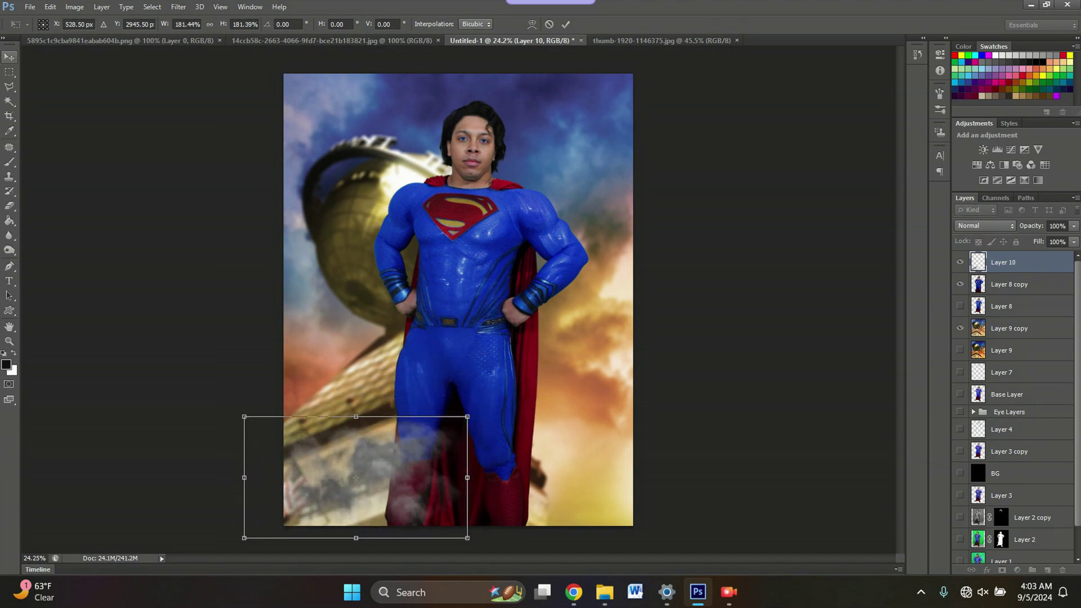
pyautogui.click(9, 57)
pyautogui.press('Return')
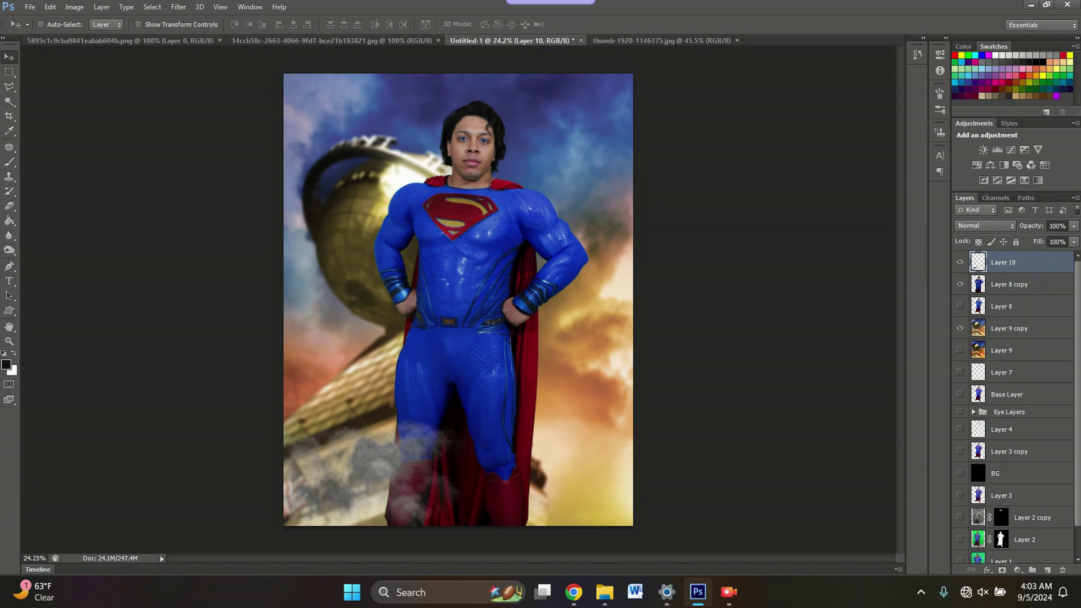
# Add a Color Overlay to smoke Layer 10, trying the Color blend mode before setting it to Overlay
pyautogui.doubleClick(1035, 262)
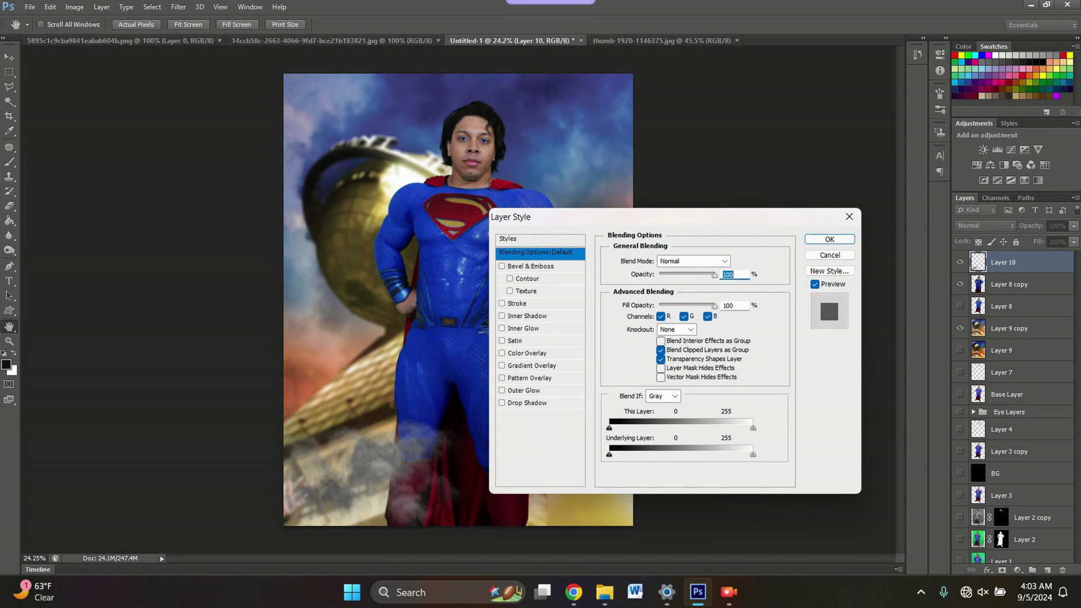
pyautogui.click(527, 353)
pyautogui.click(692, 261)
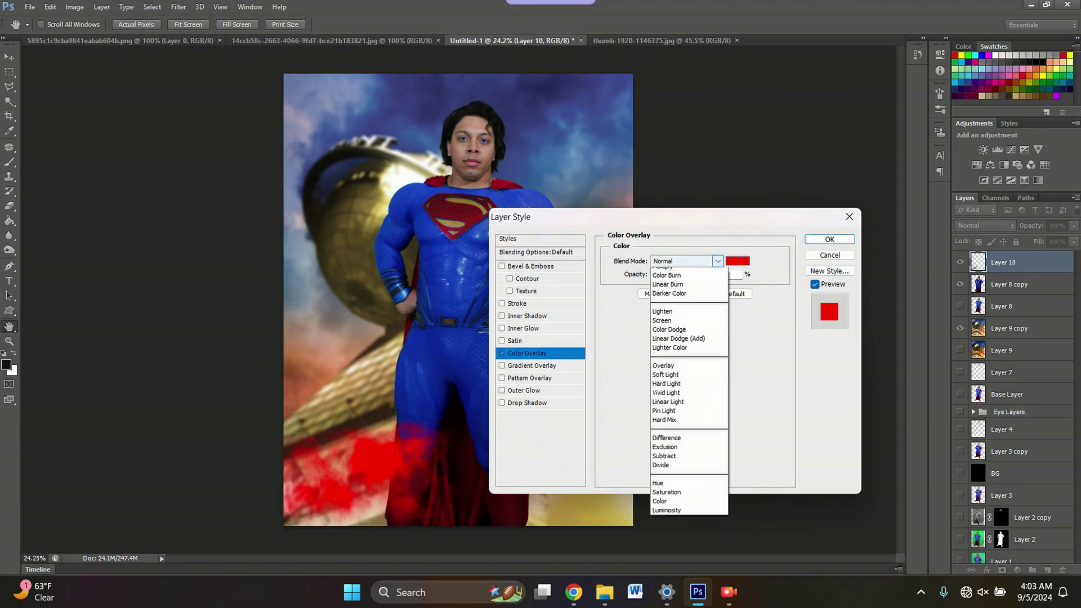
pyautogui.click(659, 543)
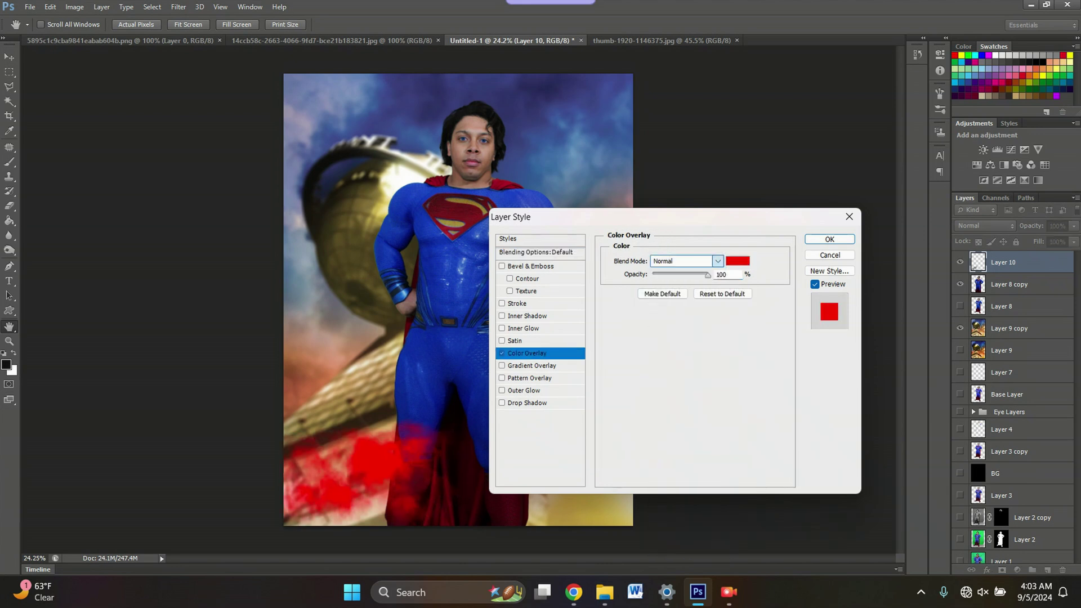
pyautogui.click(717, 260)
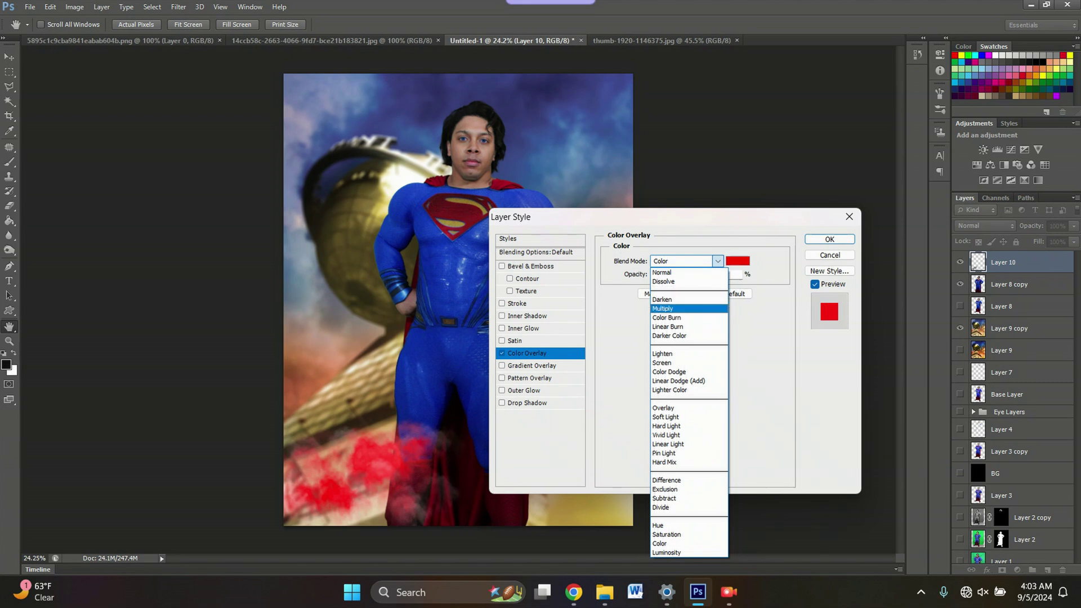
pyautogui.click(662, 407)
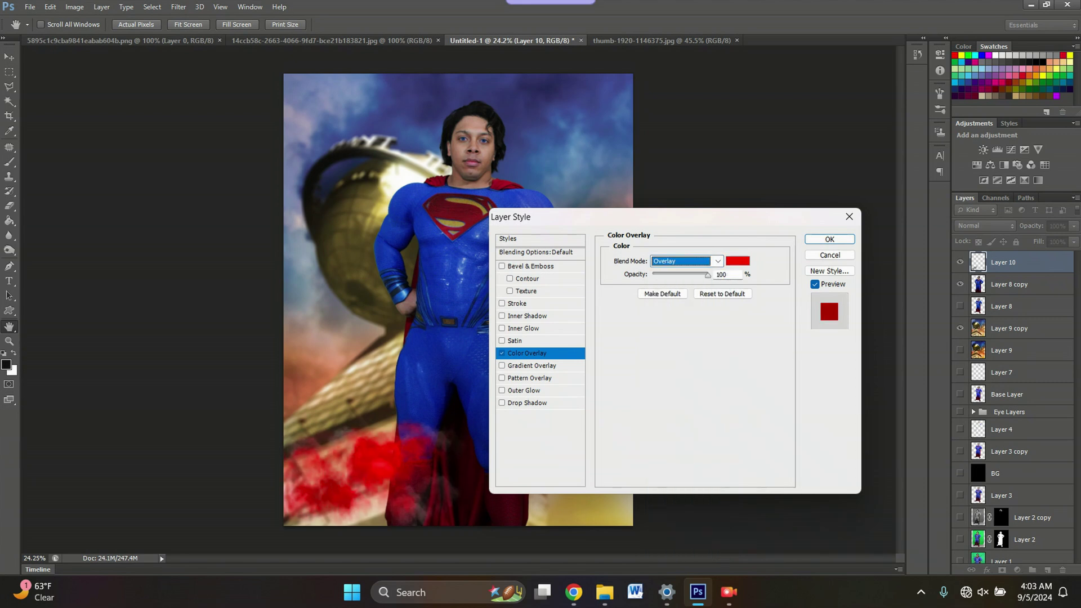
# Set the smoke's overlay color to brown a9643e sampled from the orange clouds and apply the layer style
pyautogui.click(738, 261)
pyautogui.click(302, 387)
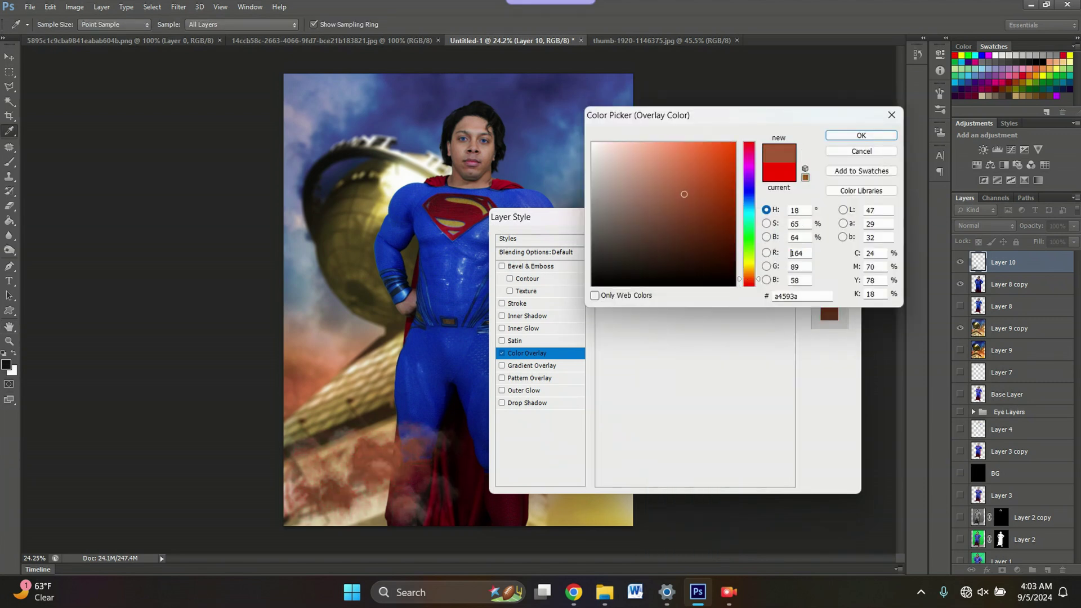
pyautogui.moveTo(302, 387); pyautogui.dragTo(305, 395)
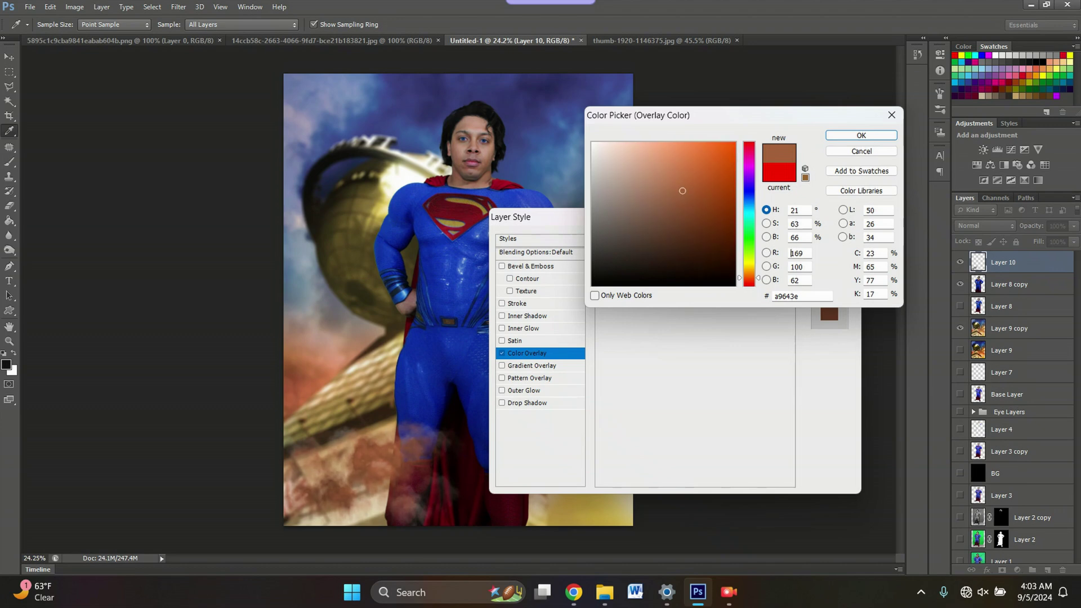
pyautogui.press('Return')
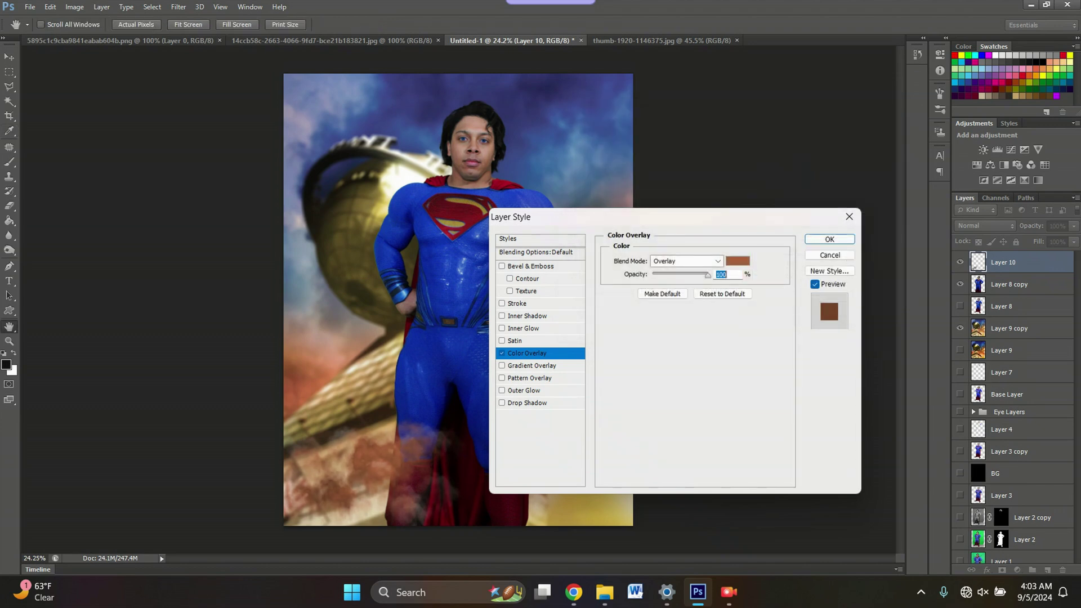
pyautogui.press('Return')
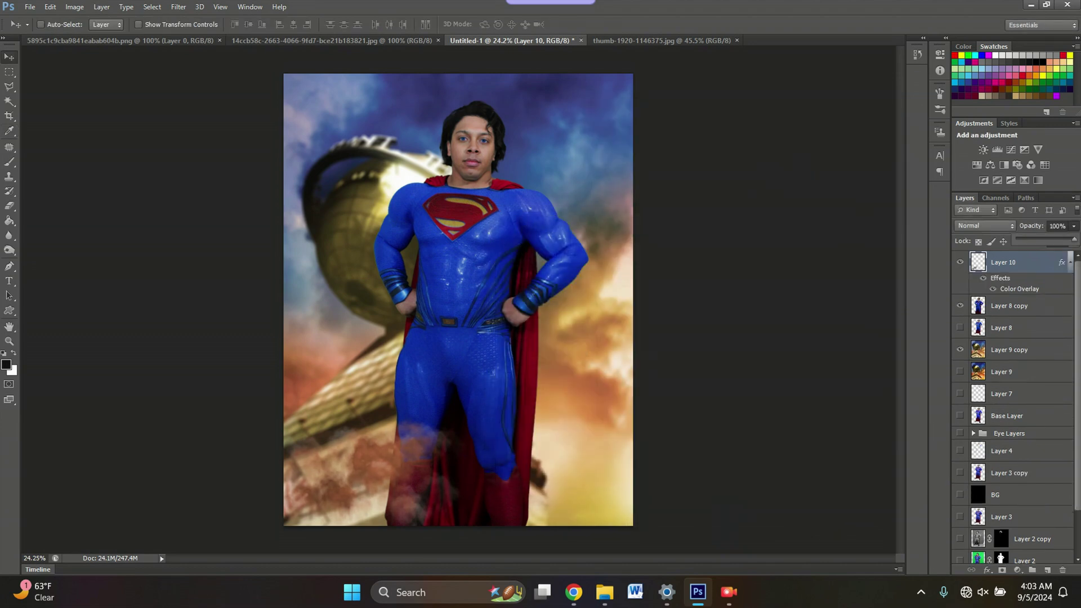
# Reduce the opacity of smoke Layer 10 to 52%
pyautogui.press('4')
pyautogui.press('5')
pyautogui.press('2')
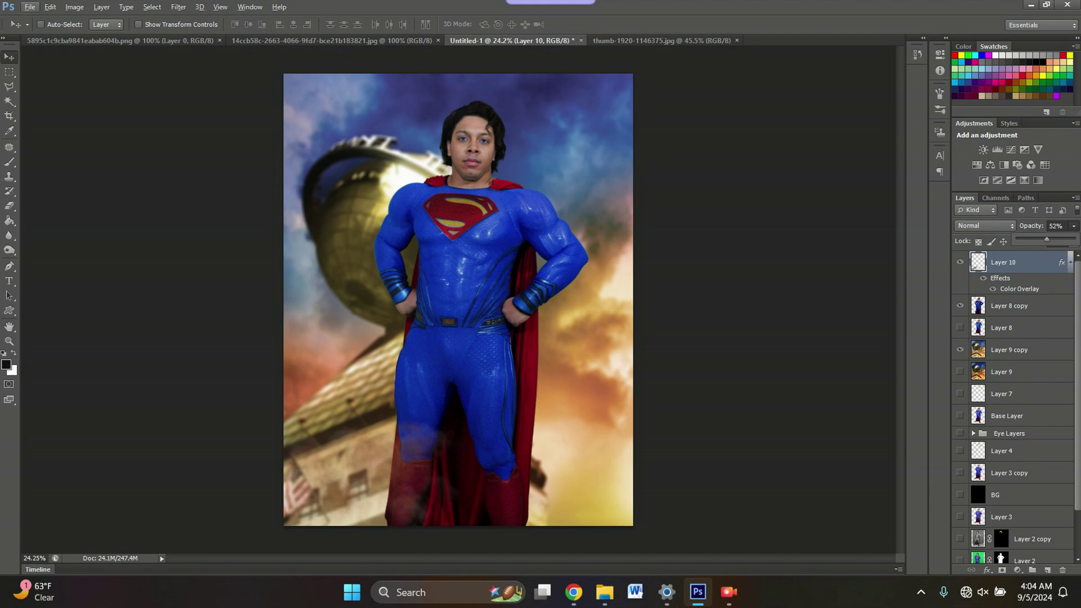
# Duplicate the tinted smoke layer four times and spread the copies around the figure and across the sky
pyautogui.click(366, 477)
pyautogui.moveTo(366, 477); pyautogui.dragTo(598, 466)
pyautogui.moveTo(596, 458); pyautogui.dragTo(322, 282)
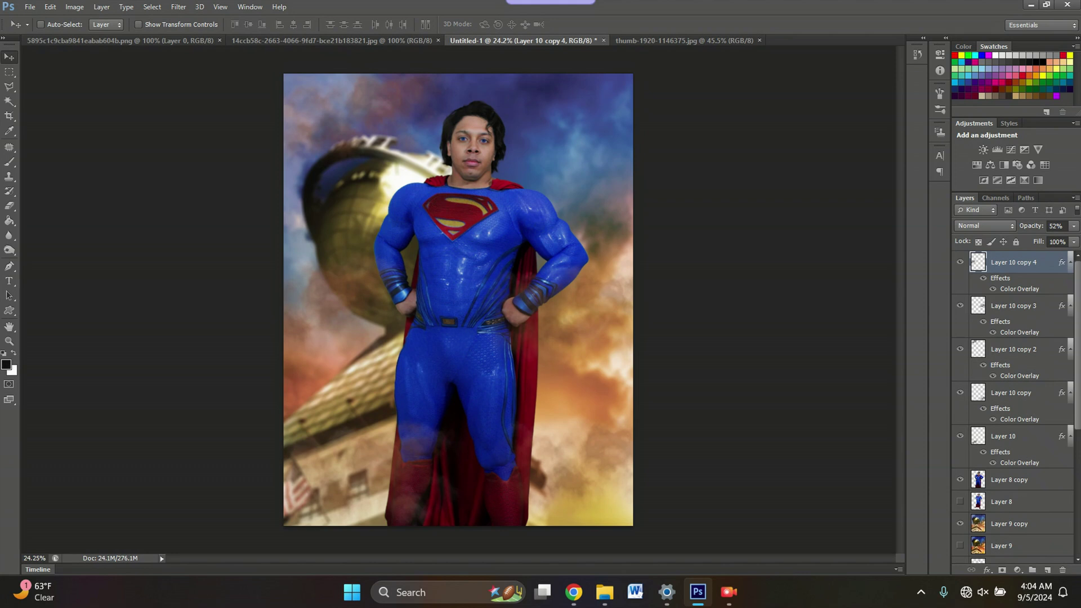
# Change the Color Overlay of smoke Layer 10 copy 4 to blue 3667a1 sampled from the sky and apply the layer style
pyautogui.doubleClick(1046, 262)
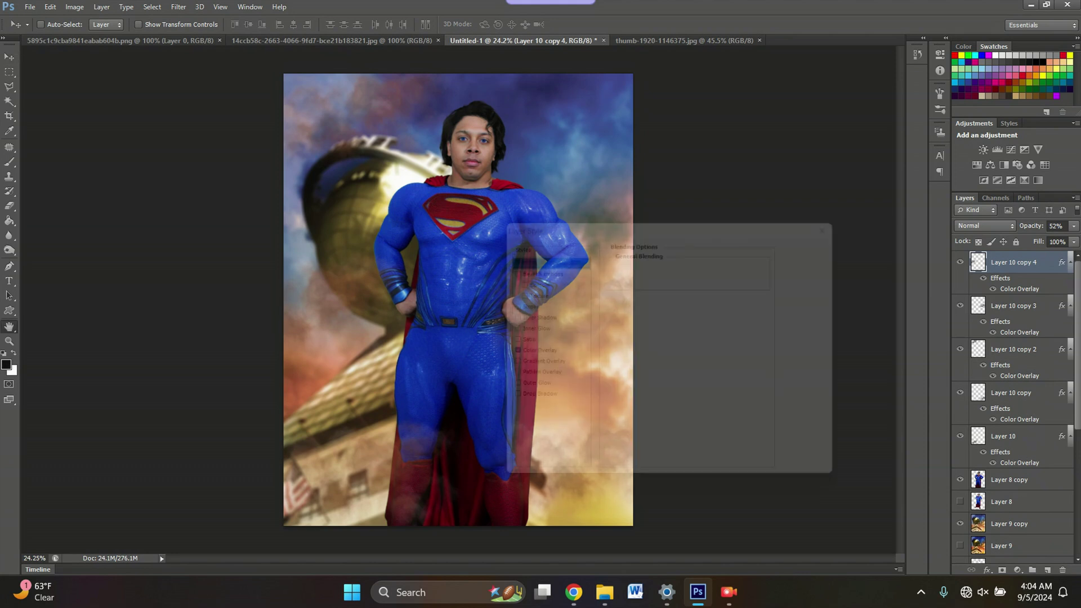
pyautogui.click(527, 353)
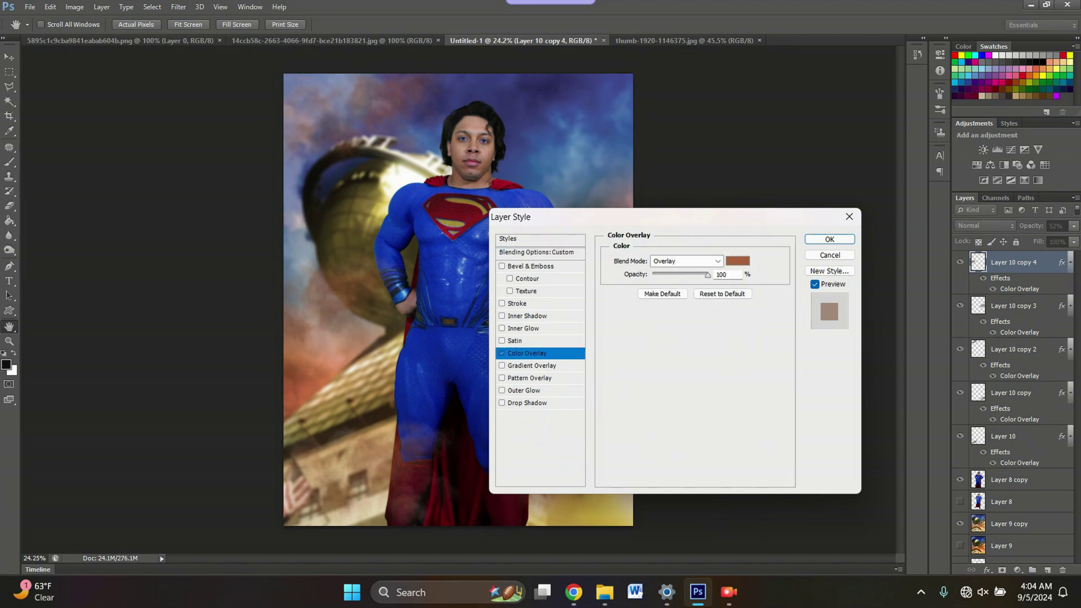
pyautogui.click(737, 260)
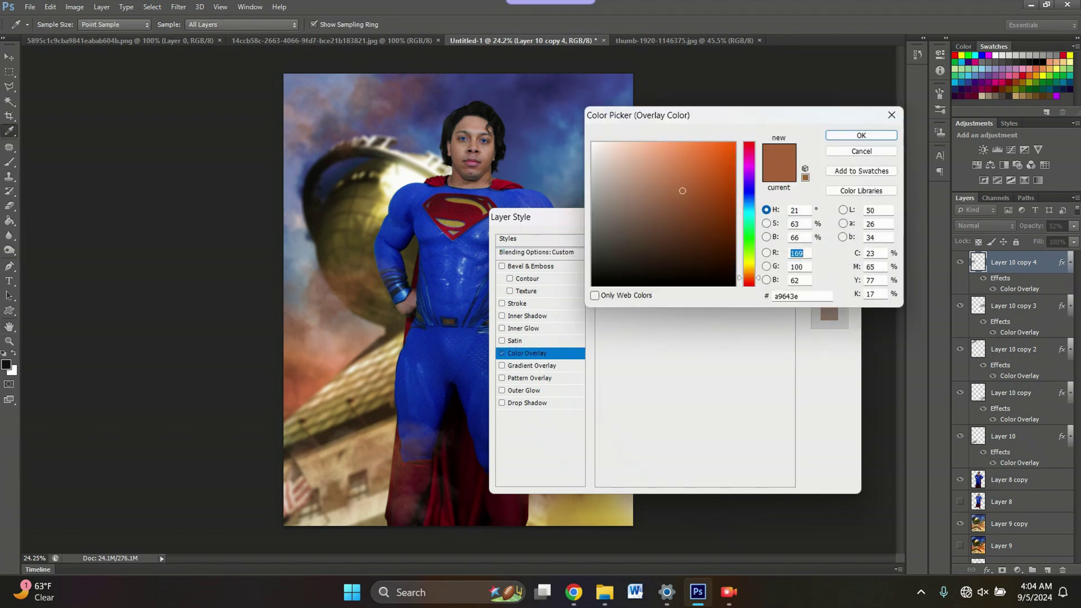
pyautogui.click(554, 169)
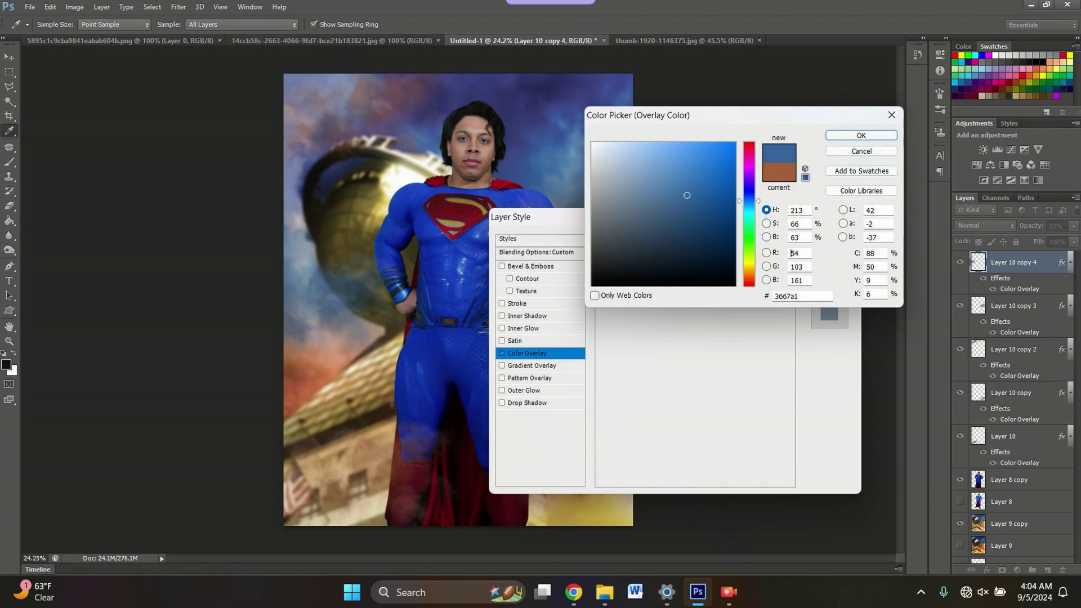
pyautogui.press('Return')
pyautogui.click(829, 239)
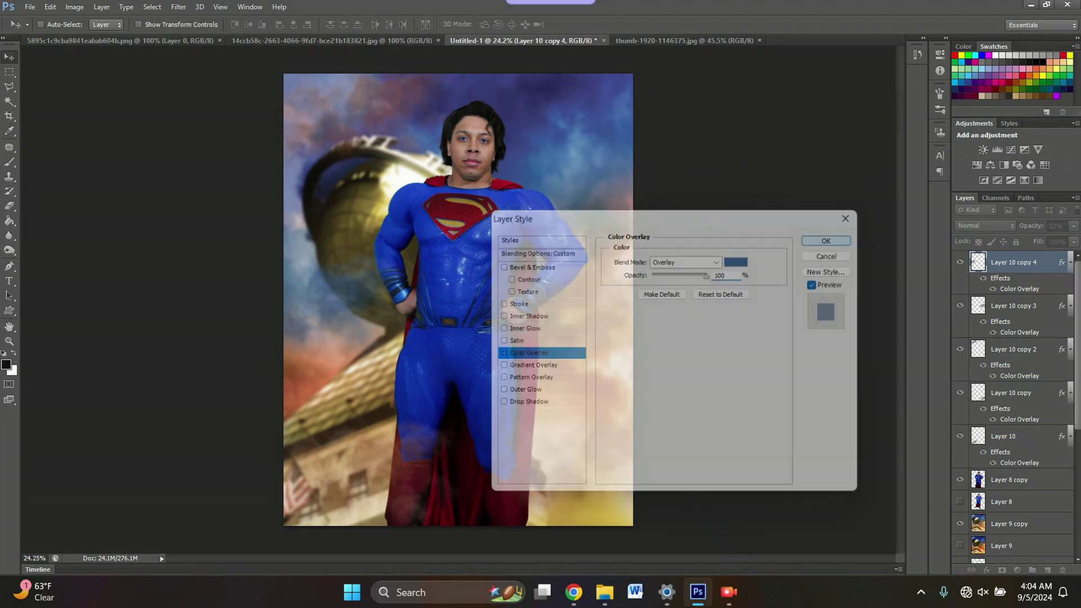
# Copy the blue layer style from Layer 10 copy 4 and paste it onto Layer 10 copy 2
pyautogui.rightClick(1045, 262)
pyautogui.click(896, 277)
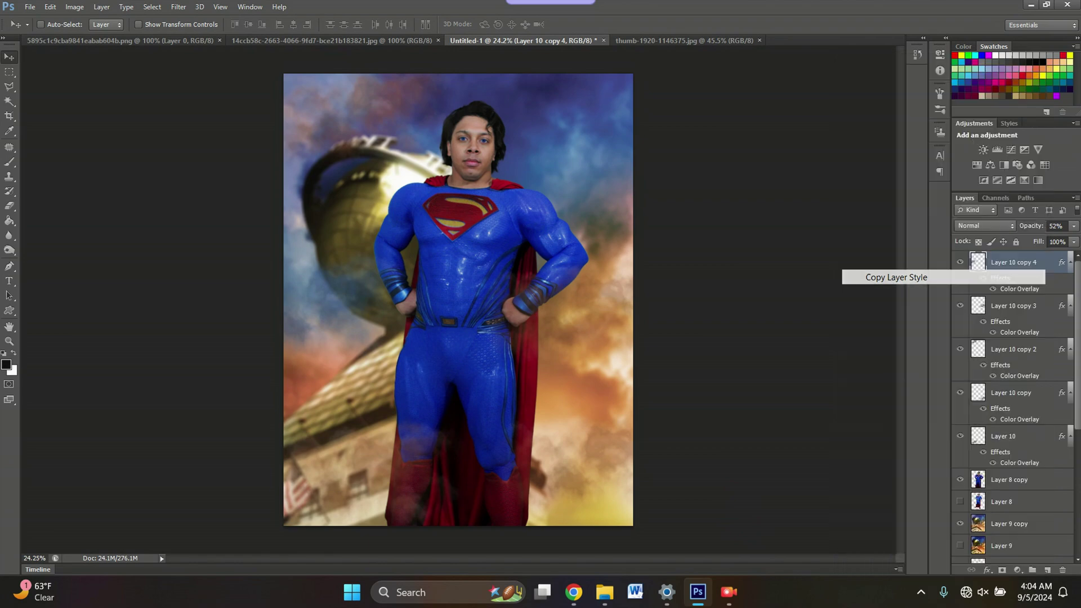
pyautogui.click(1040, 349)
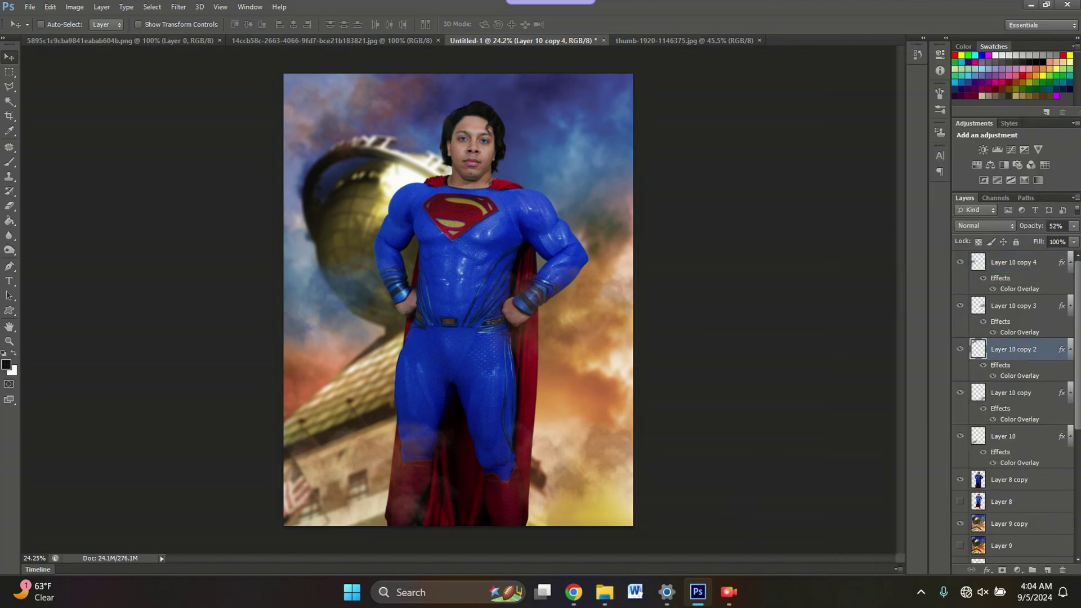
pyautogui.rightClick(1040, 349)
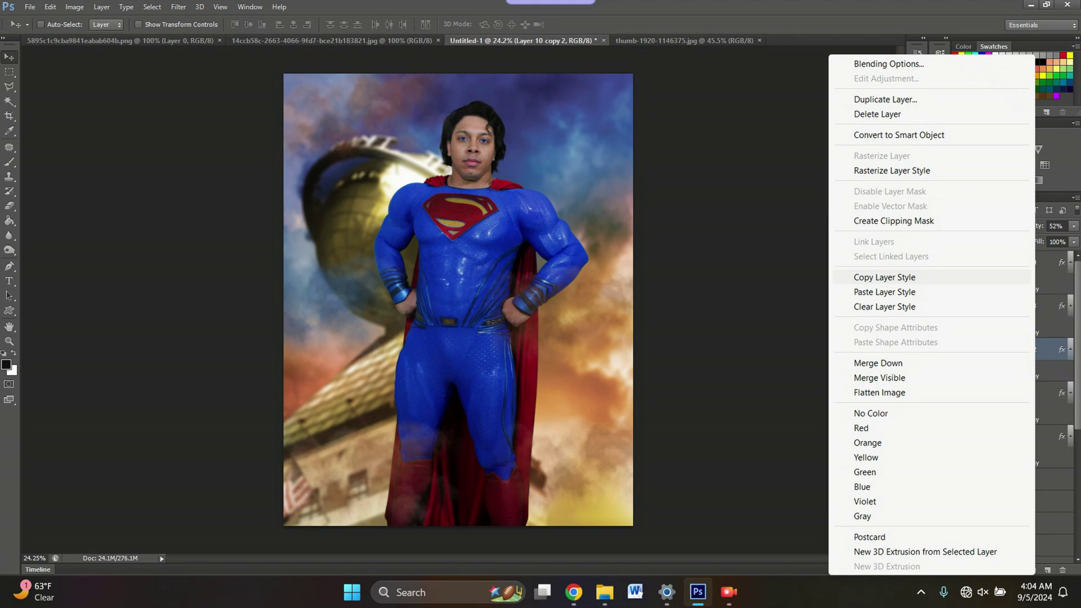
pyautogui.click(884, 291)
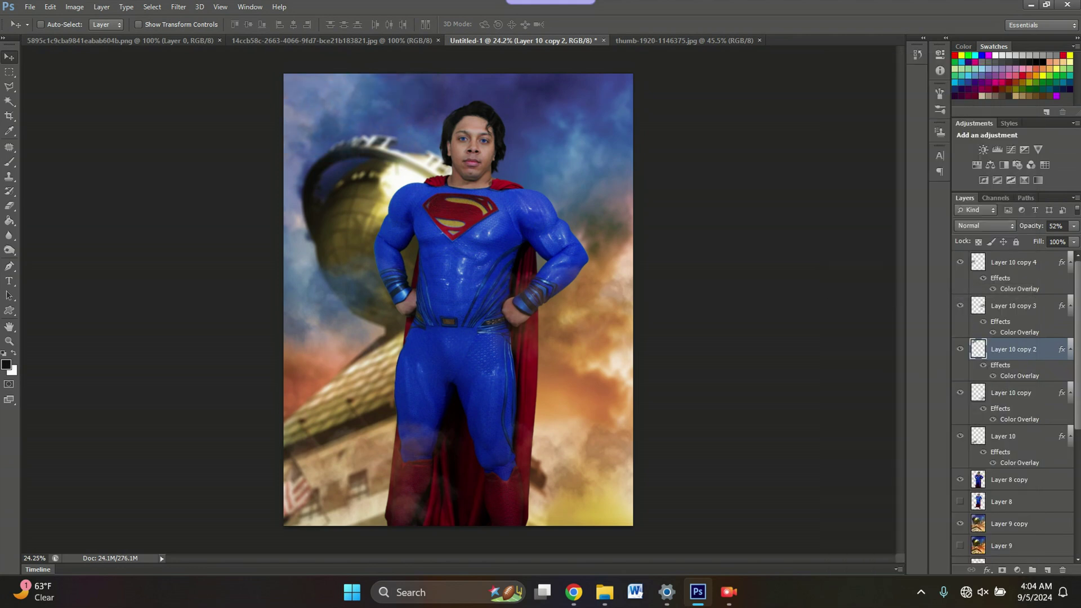
# Toggle the visibility of smoke Layer 10 copy 3 to check where its smoke sits, leaving the layer shown
pyautogui.click(1013, 305)
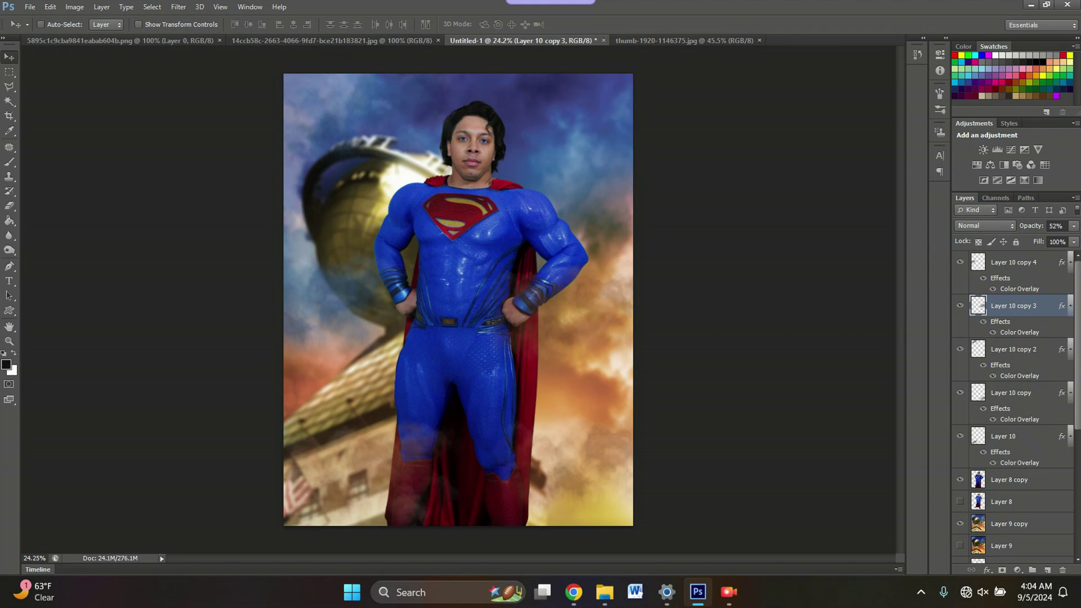
pyautogui.rightClick(1008, 305)
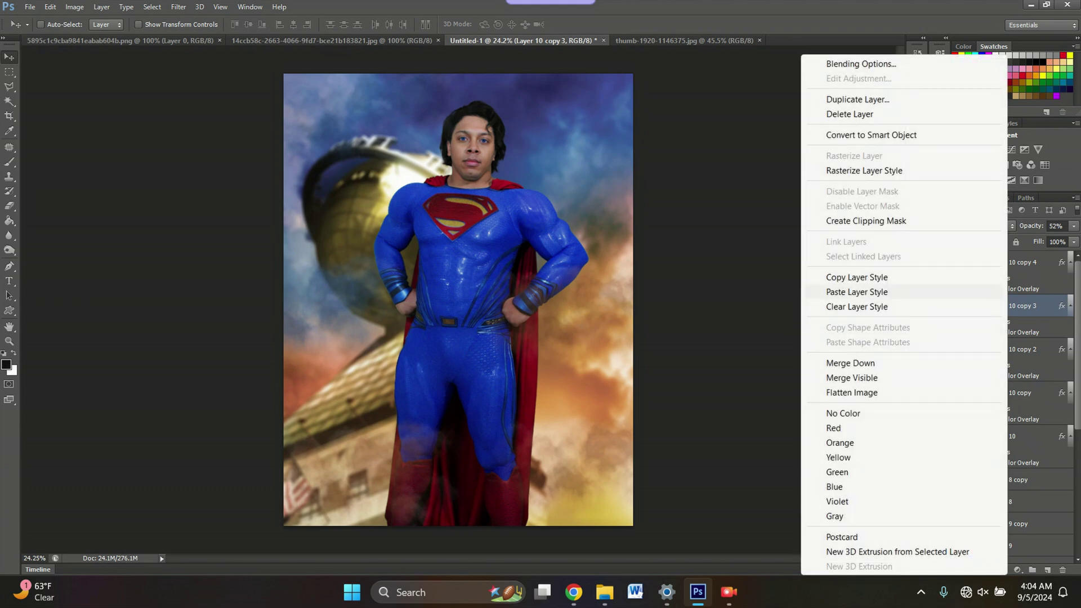
pyautogui.press('Escape')
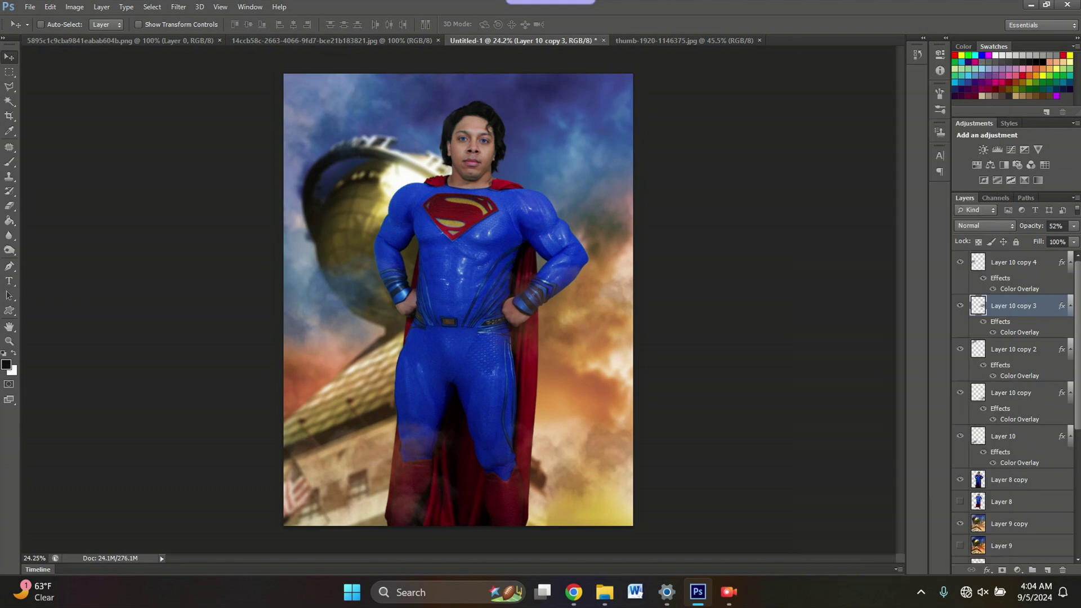
pyautogui.click(960, 306)
pyautogui.click(959, 305)
pyautogui.click(960, 306)
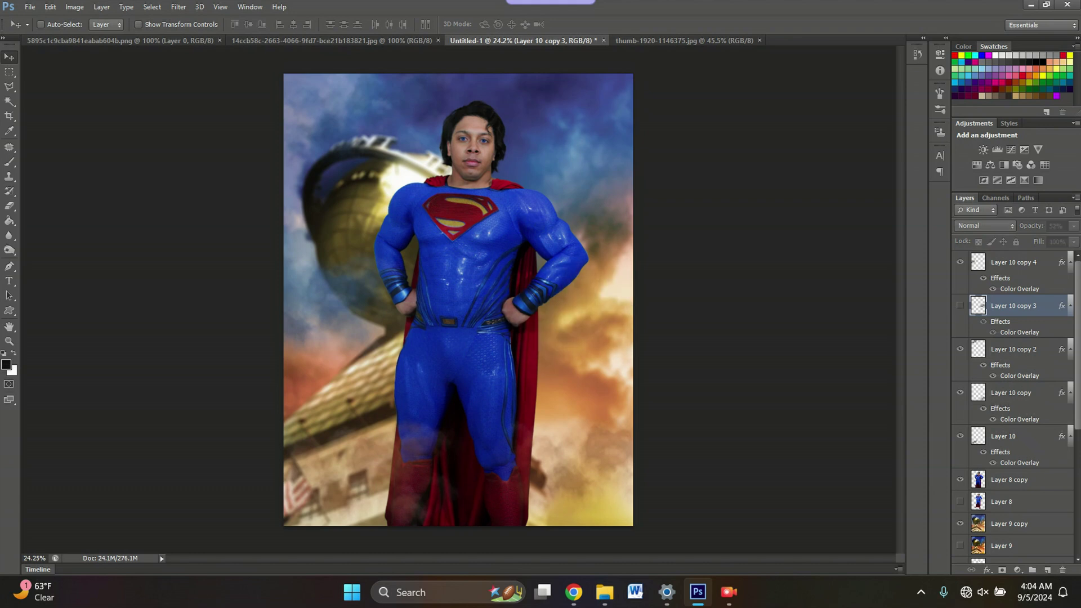
pyautogui.click(959, 306)
pyautogui.press('alt')
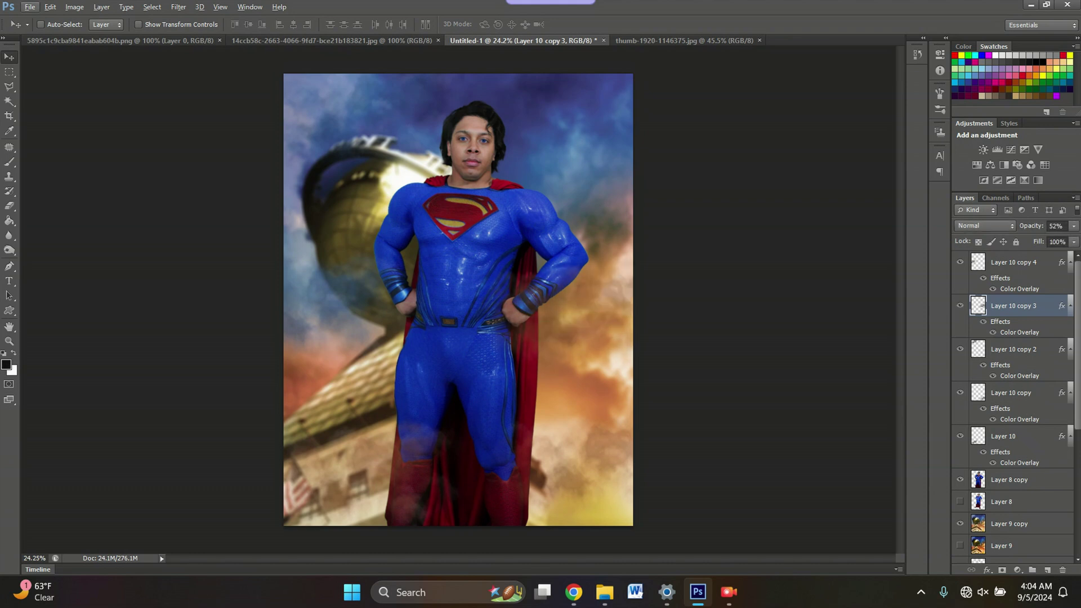
pyautogui.click(1017, 479)
pyautogui.hotkey('ctrl', 'm')
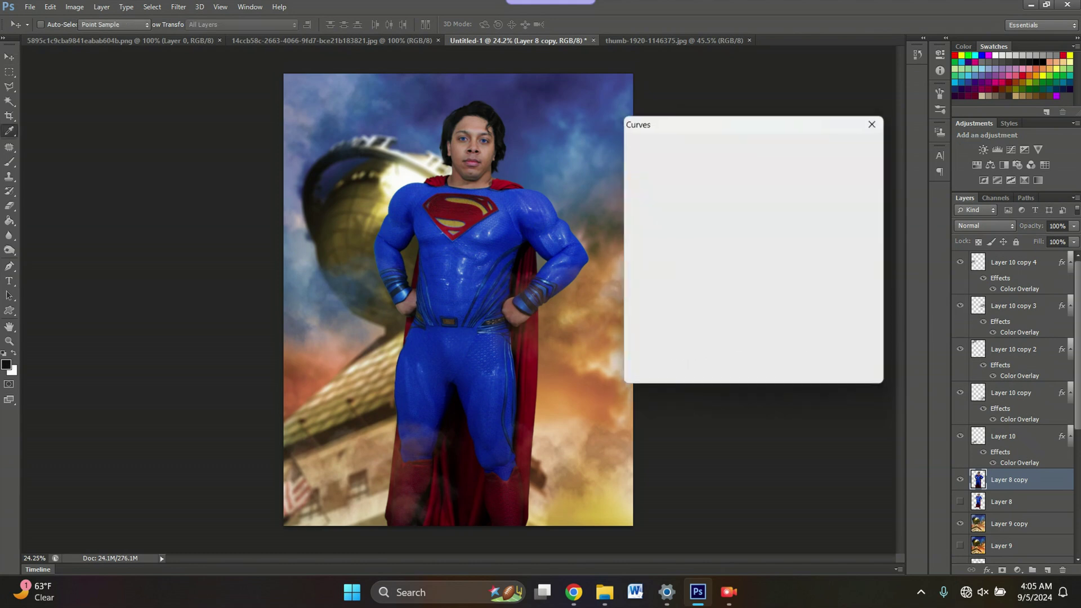
pyautogui.moveTo(771, 212); pyautogui.dragTo(772, 207)
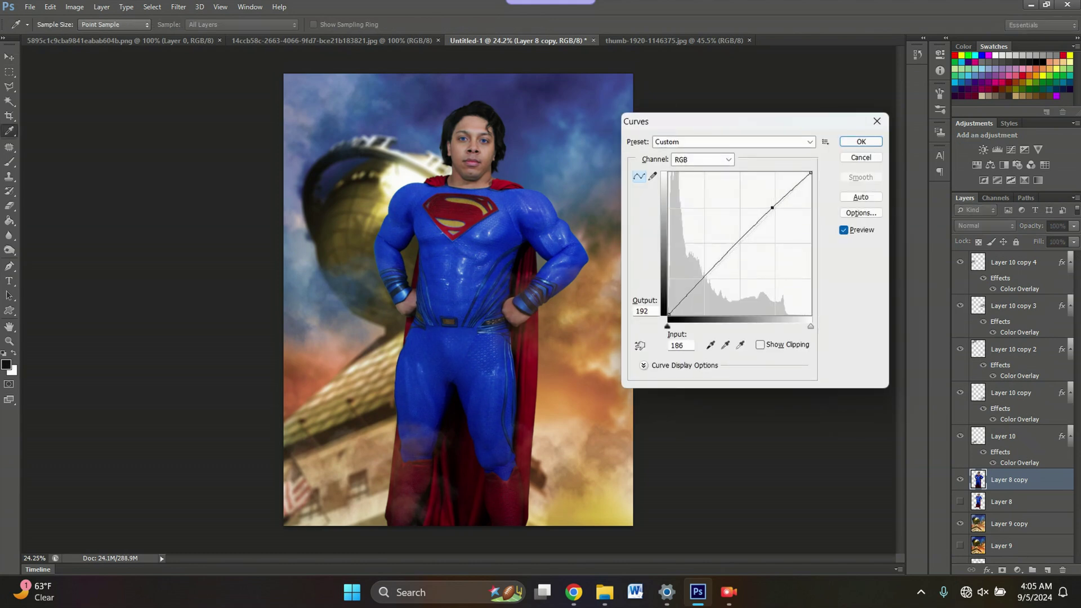
pyautogui.moveTo(739, 240); pyautogui.dragTo(738, 239)
pyautogui.click(861, 197)
pyautogui.click(809, 142)
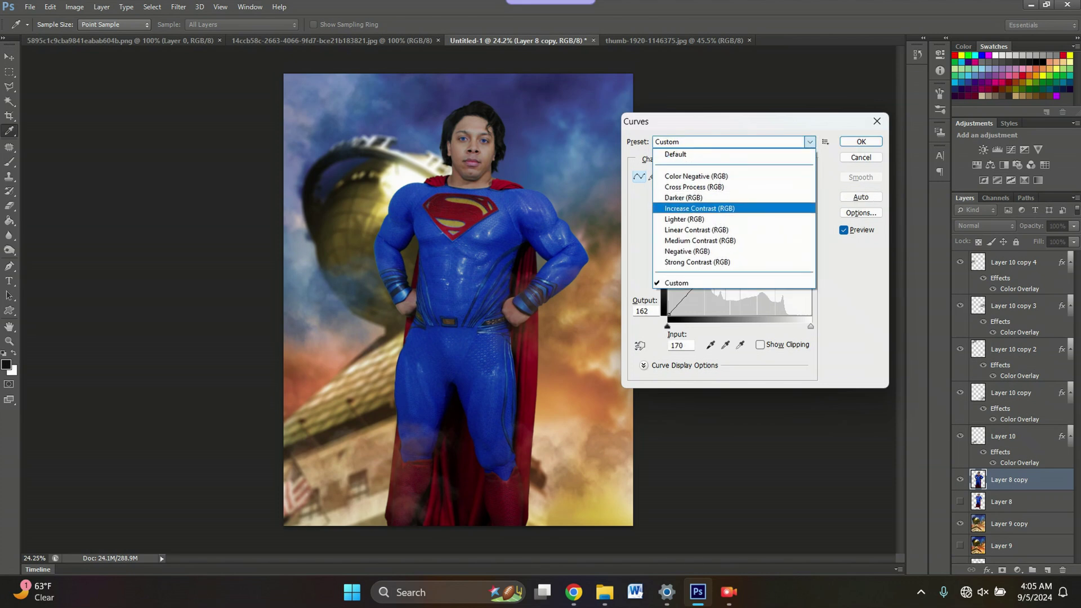
pyautogui.click(726, 197)
pyautogui.click(861, 157)
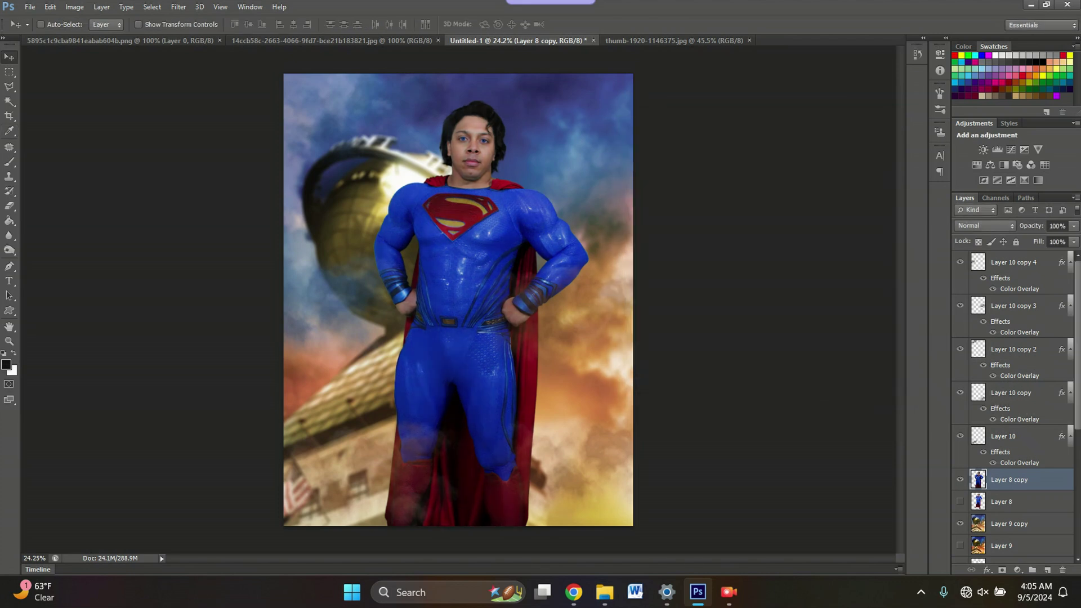
# Brighten the Superman figure on Layer 8 copy slightly with Curves, mapping input 118 to output 126
pyautogui.hotkey('ctrl', 'm')
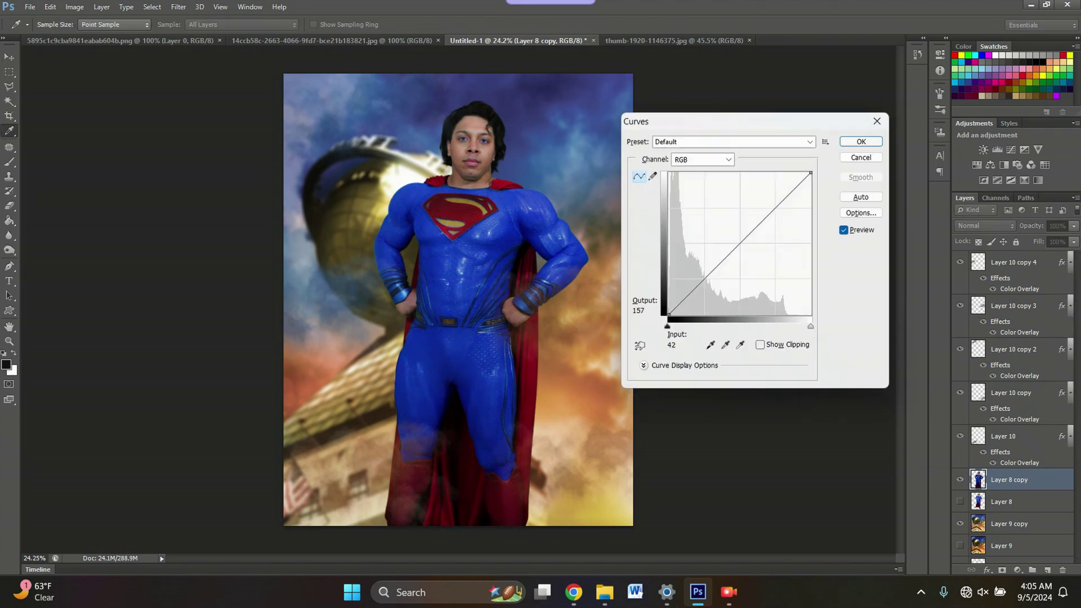
pyautogui.click(734, 244)
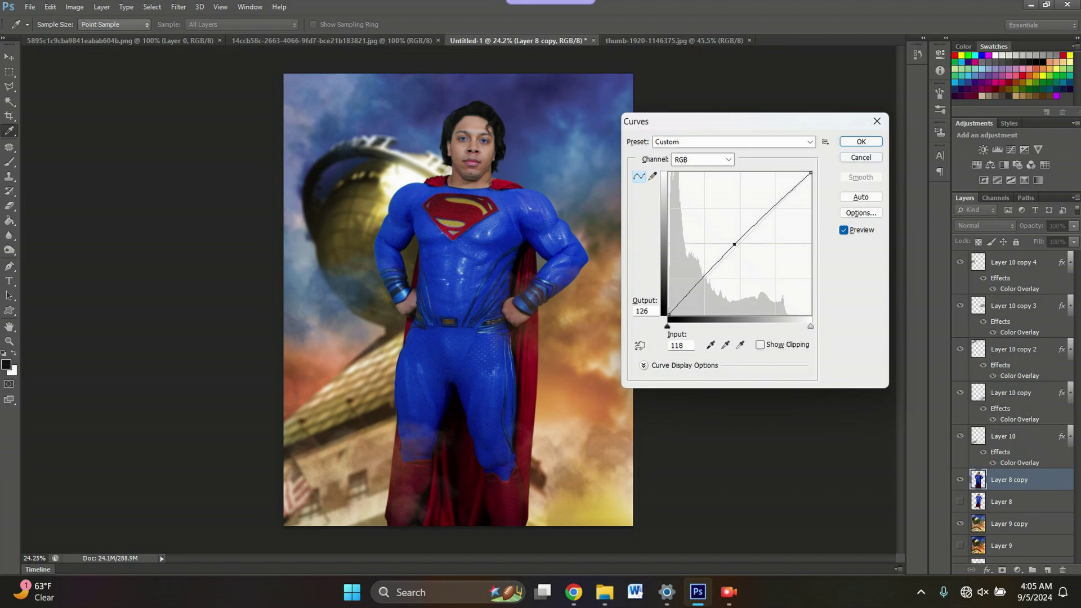
pyautogui.click(860, 142)
# Add the title MAN OF TOMORROW in white 24 pt Impact inside a text box across the poster's upper-left area
pyautogui.hotkey('ctrl', '0')
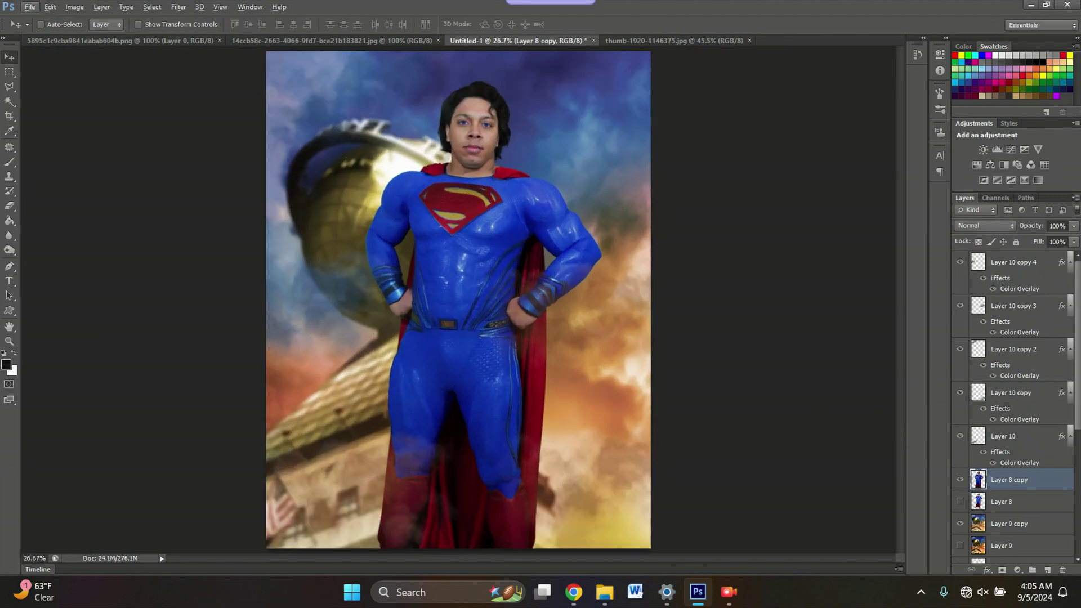
pyautogui.scroll(-4, 450, 320)
pyautogui.scroll(5, 451, 321)
pyautogui.scroll(2, 450, 320)
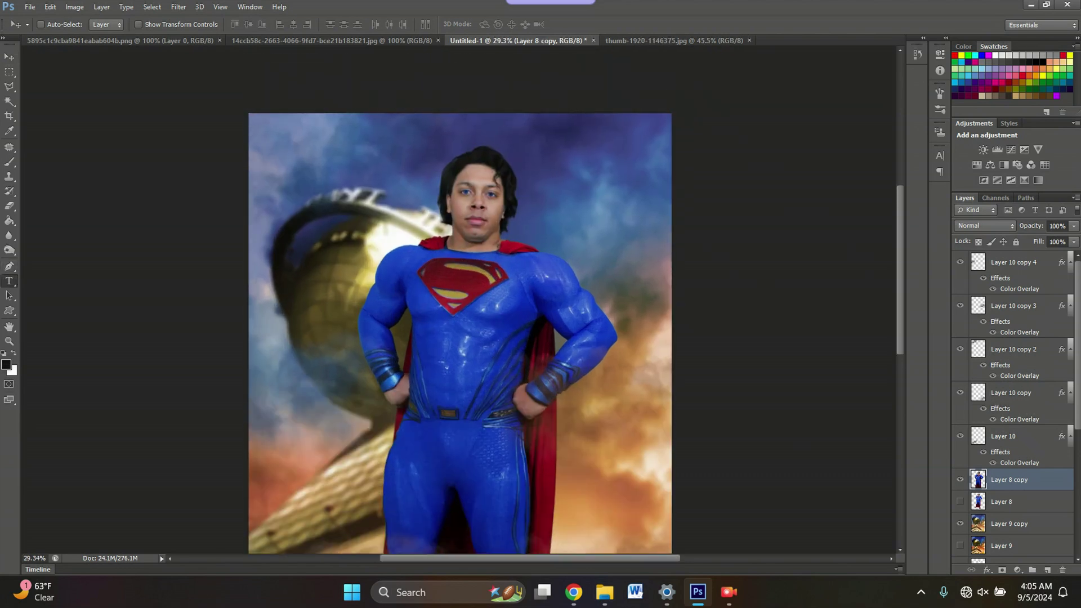
pyautogui.press('t')
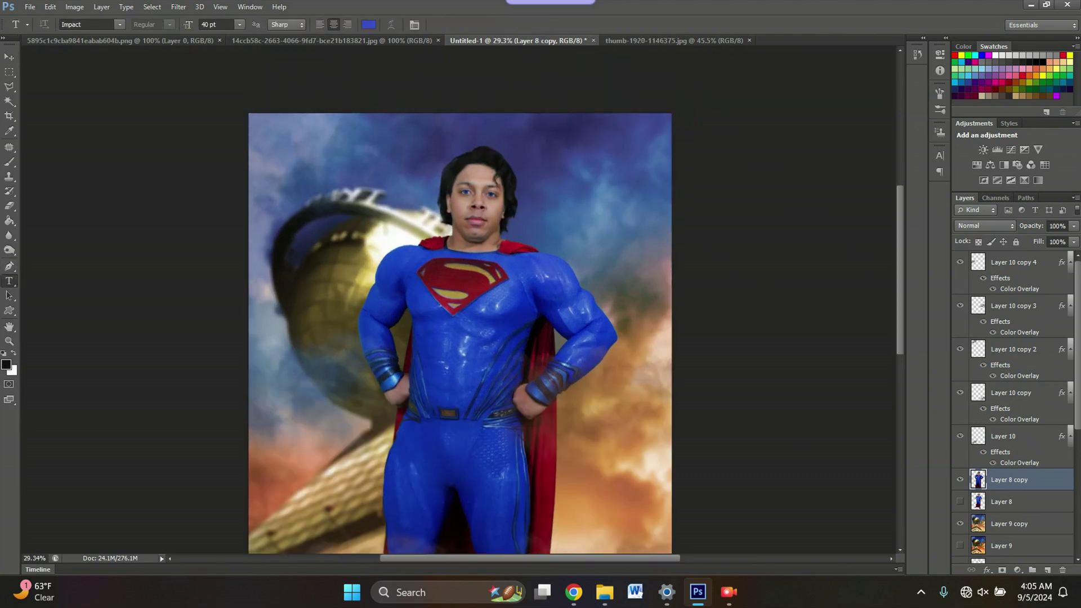
pyautogui.moveTo(254, 120); pyautogui.dragTo(460, 150)
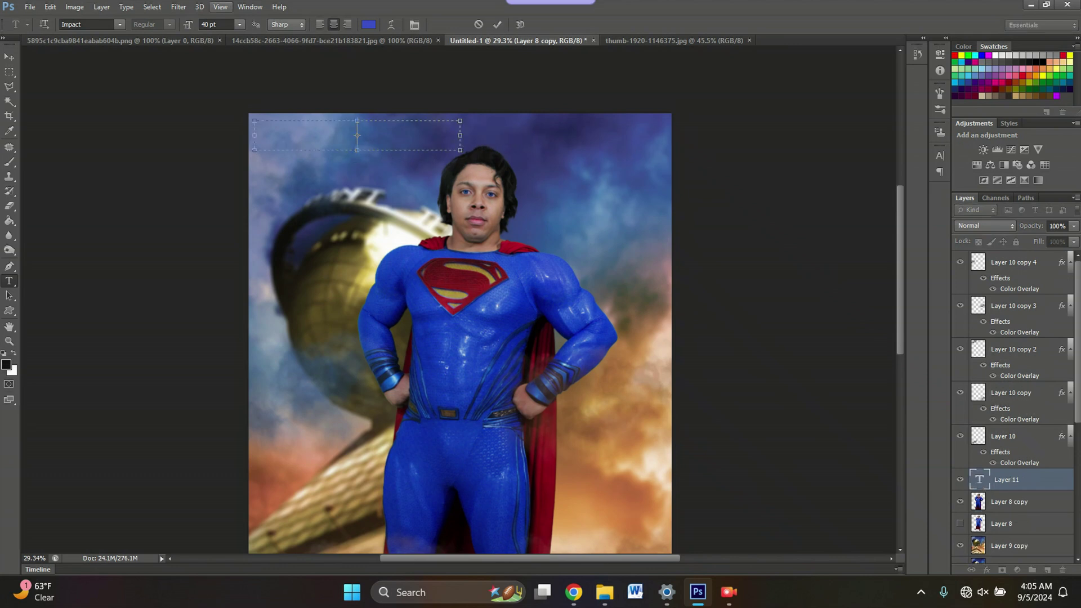
pyautogui.click(239, 24)
pyautogui.click(234, 177)
pyautogui.click(995, 56)
pyautogui.write('MAN OF')
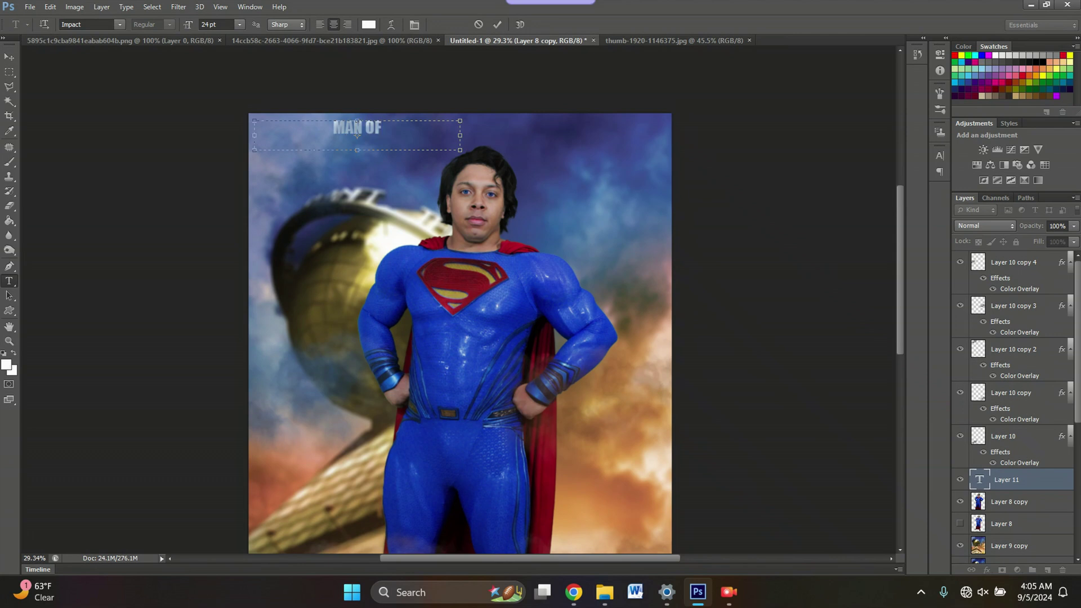
pyautogui.write(' TOMORROW')
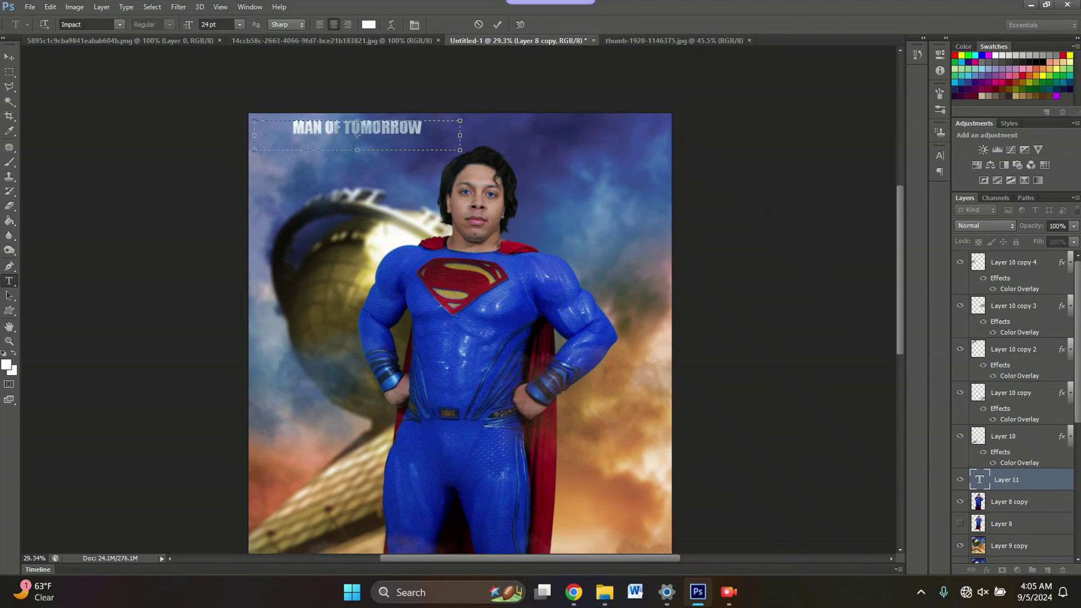
# Enlarge the title text to 28 pt and move it into the poster's top-left corner
pyautogui.hotkey('ctrl', 'a')
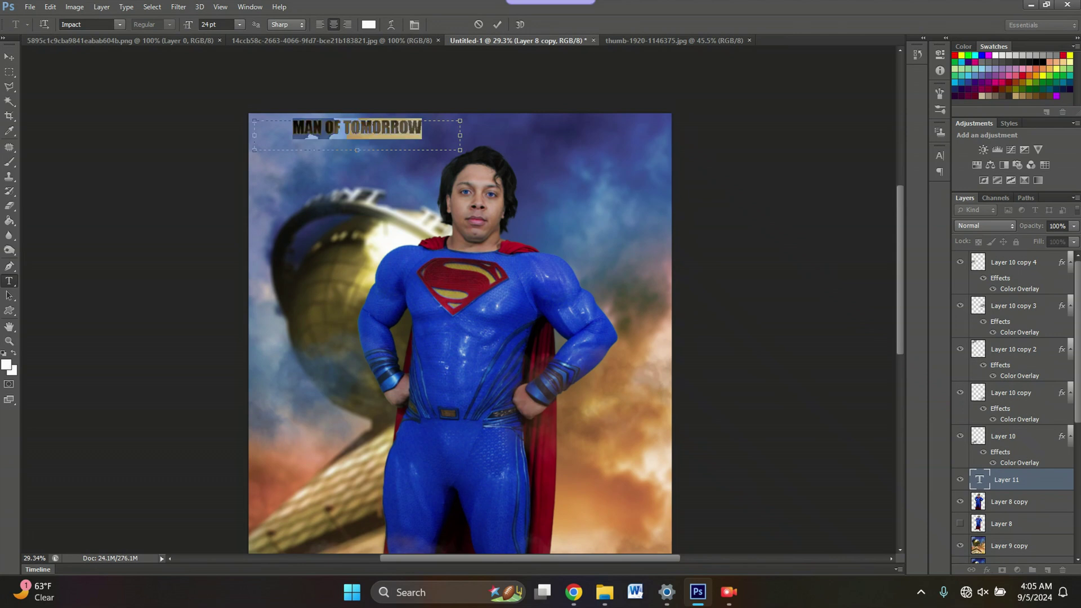
pyautogui.click(211, 25)
pyautogui.press('Up')
pyautogui.press('Up')
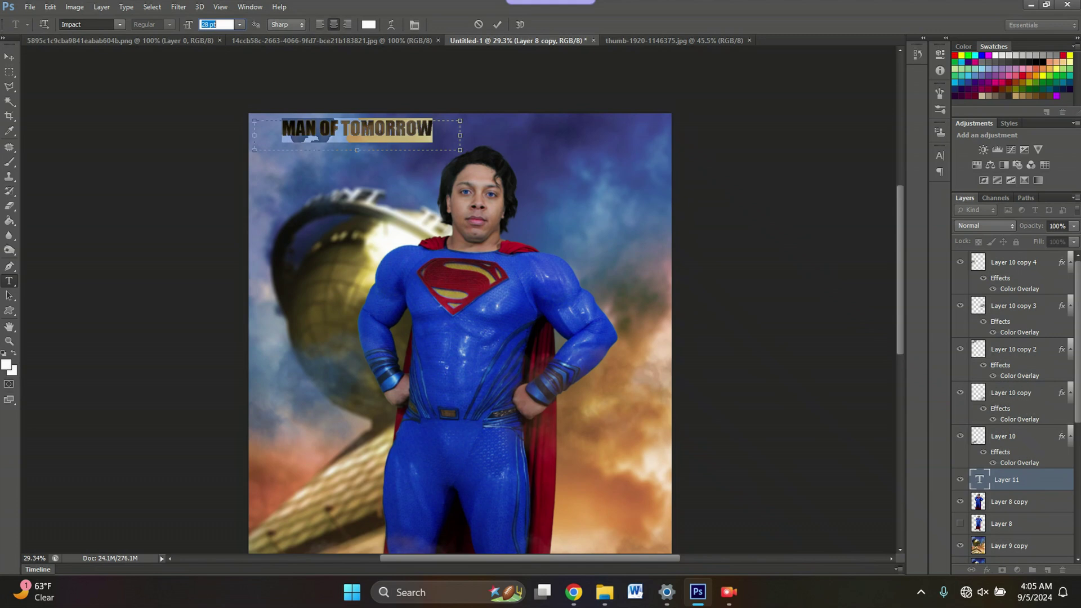
pyautogui.click(9, 57)
pyautogui.moveTo(392, 123); pyautogui.dragTo(360, 121)
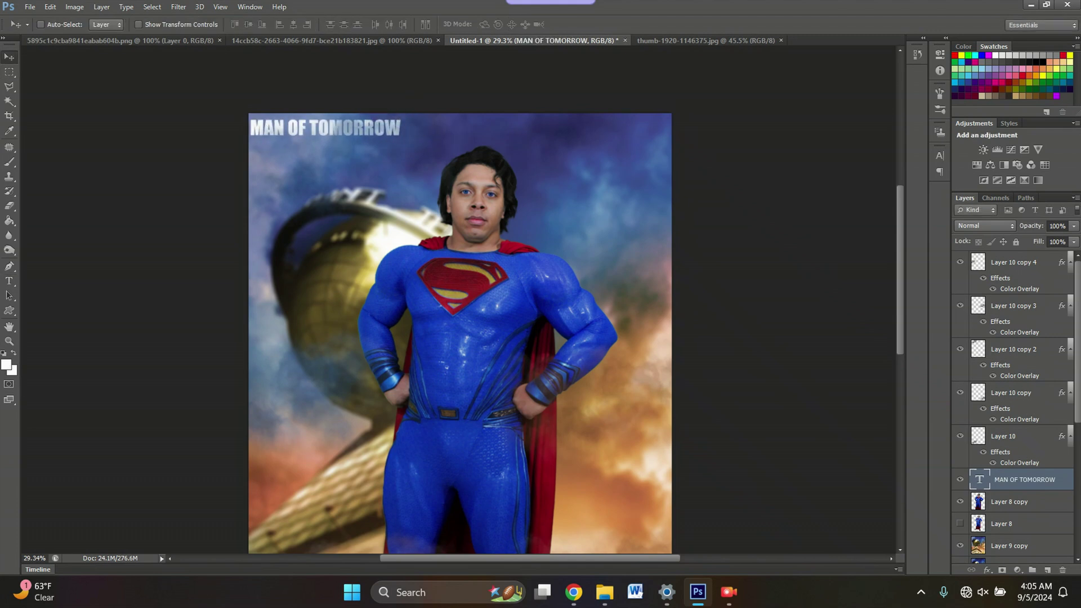
# Give the title a black outside stroke and a drop shadow with 30 px distance and reduced opacity
pyautogui.doubleClick(1063, 480)
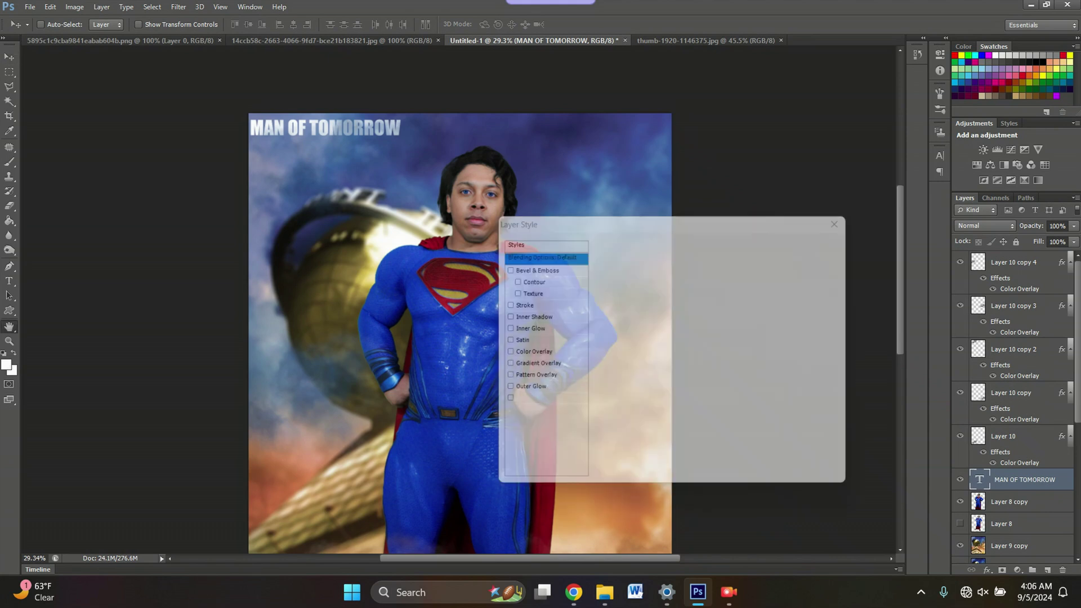
pyautogui.click(517, 303)
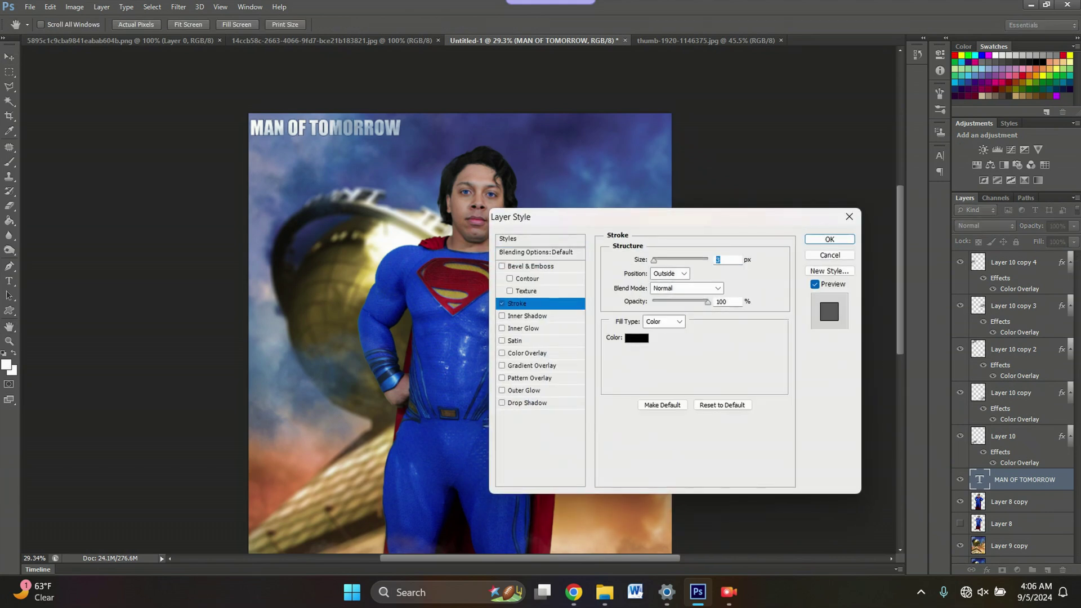
pyautogui.click(527, 403)
pyautogui.write('30')
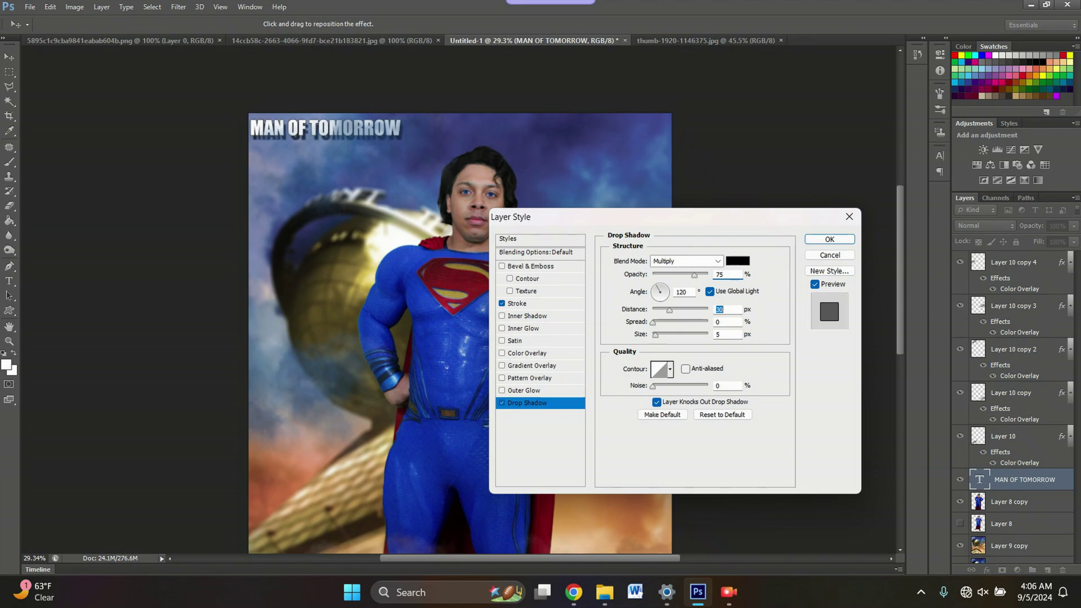
pyautogui.moveTo(694, 275); pyautogui.dragTo(673, 276)
pyautogui.press('Return')
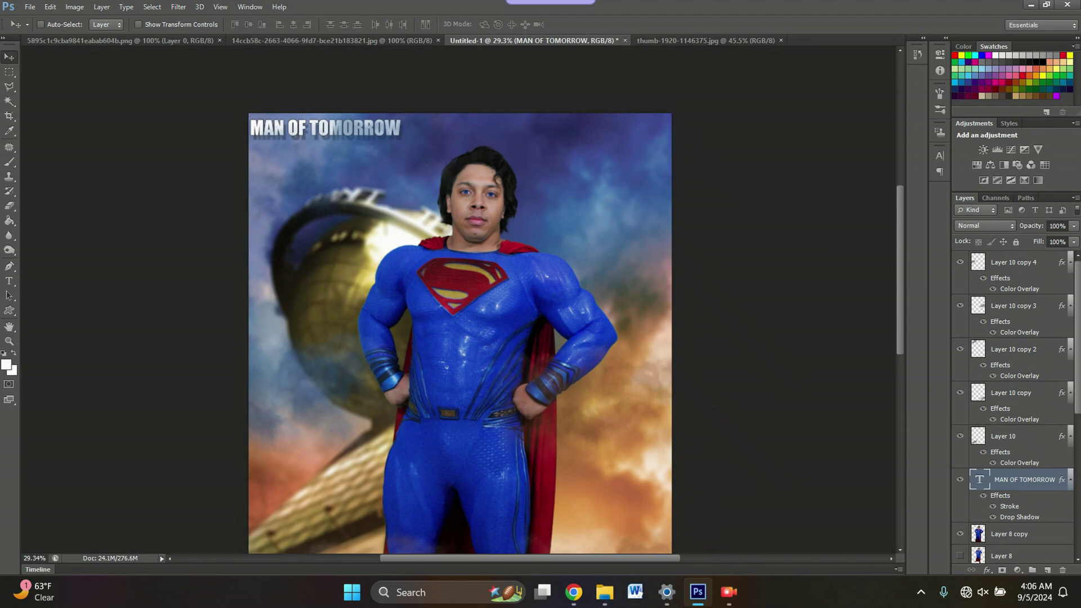
# Try moving the MAN OF TOMORROW layer to the top of the layer stack, undoing the change
pyautogui.moveTo(1024, 479); pyautogui.dragTo(1021, 260)
pyautogui.hotkey('ctrl', 'z')
pyautogui.click(1019, 349)
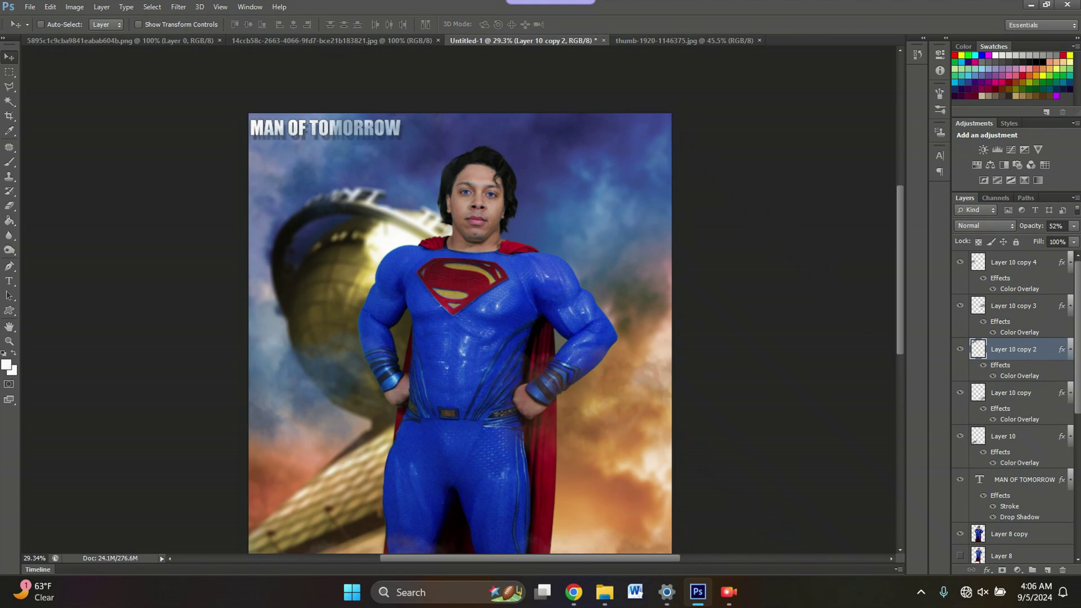
# Nudge the MAN OF TOMORROW title slightly right, away from the poster's left edge
pyautogui.click(1023, 480)
pyautogui.press('Right')
pyautogui.press('Right')
pyautogui.press('Right')
pyautogui.press('Right')
pyautogui.press('Right')
pyautogui.press('Right')
pyautogui.press('Right')
pyautogui.press('Right')
pyautogui.press('Right')
pyautogui.press('Right')
pyautogui.press('Right')
pyautogui.press('Right')
pyautogui.press('Right')
pyautogui.press('Right')
pyautogui.press('Right')
pyautogui.press('Right')
pyautogui.press('Right')
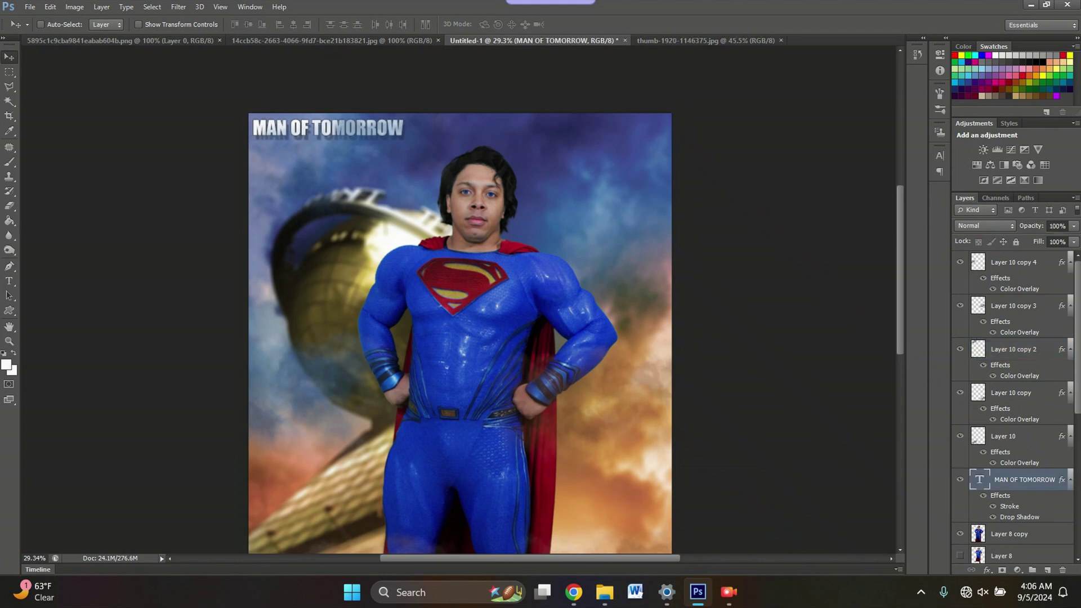
# Close the blue iris source image while keeping the poster document open
pyautogui.hotkey('ctrl', '0')
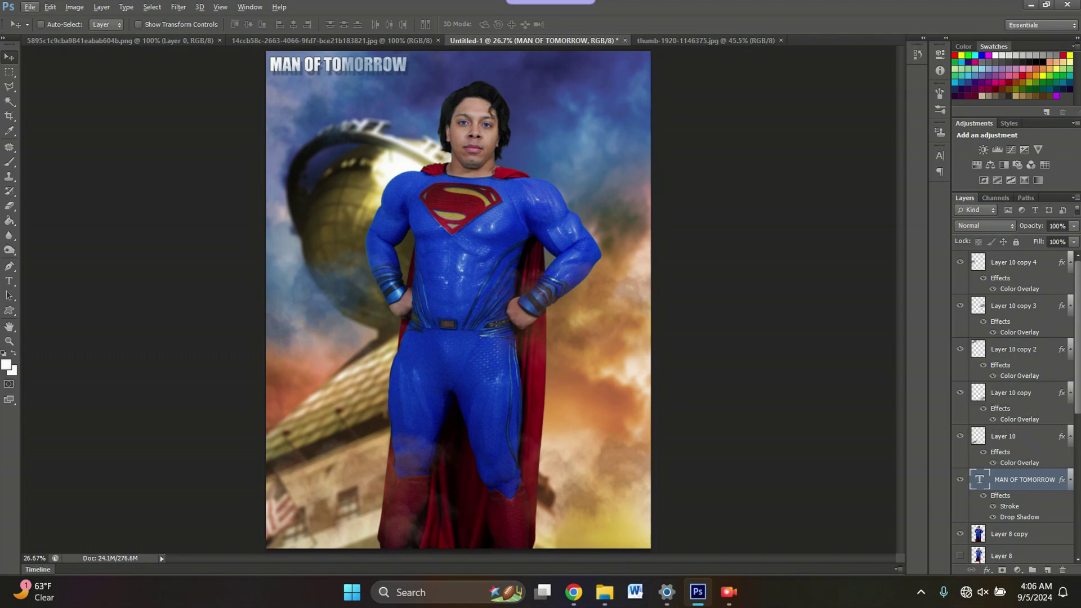
pyautogui.click(706, 40)
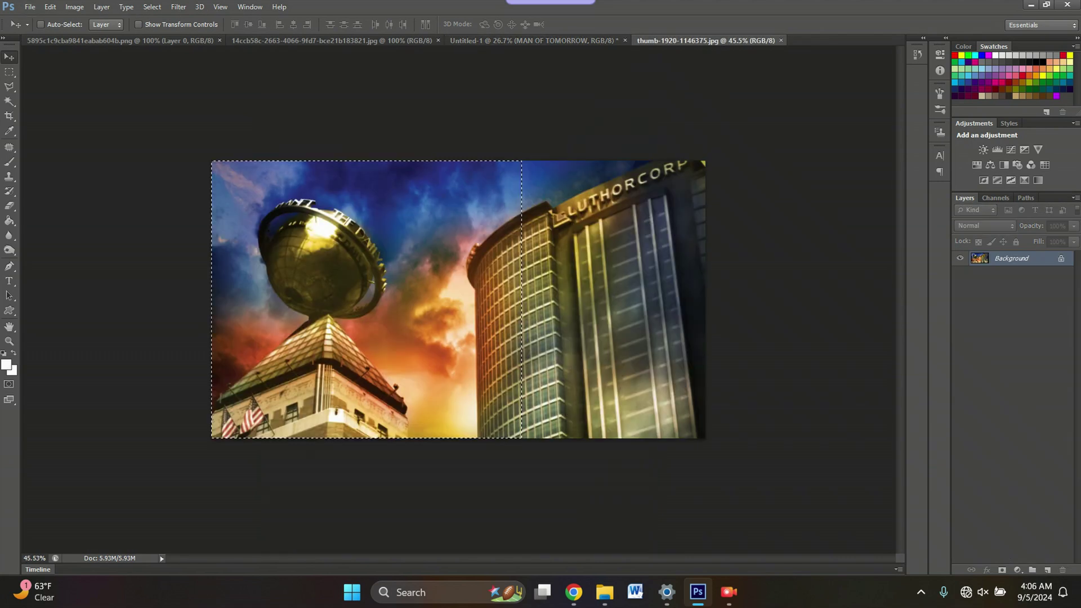
pyautogui.click(332, 41)
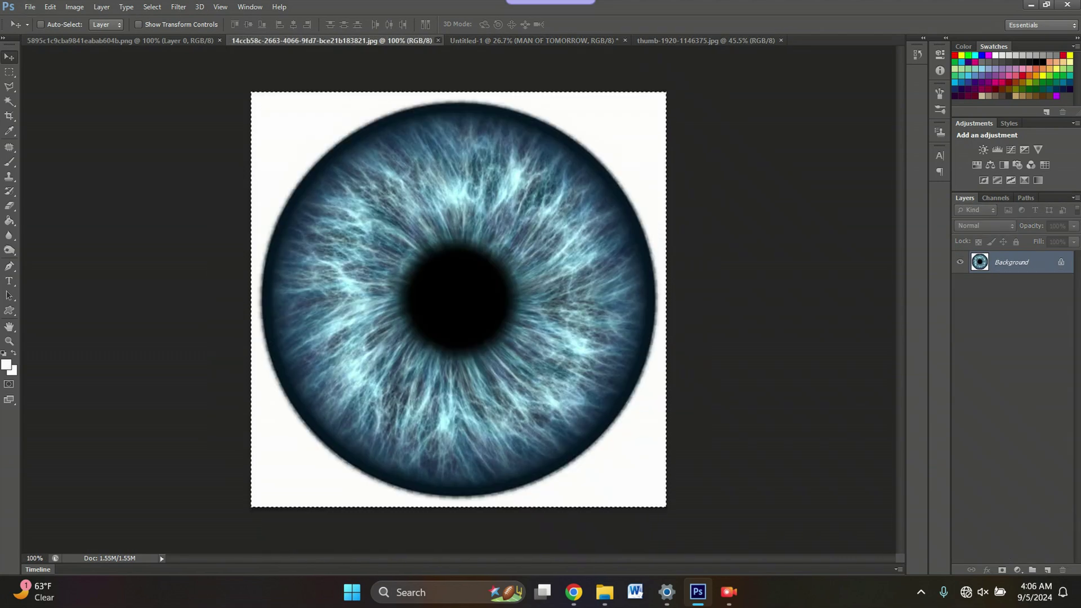
pyautogui.hotkey('ctrl', 'w')
pyautogui.click(406, 40)
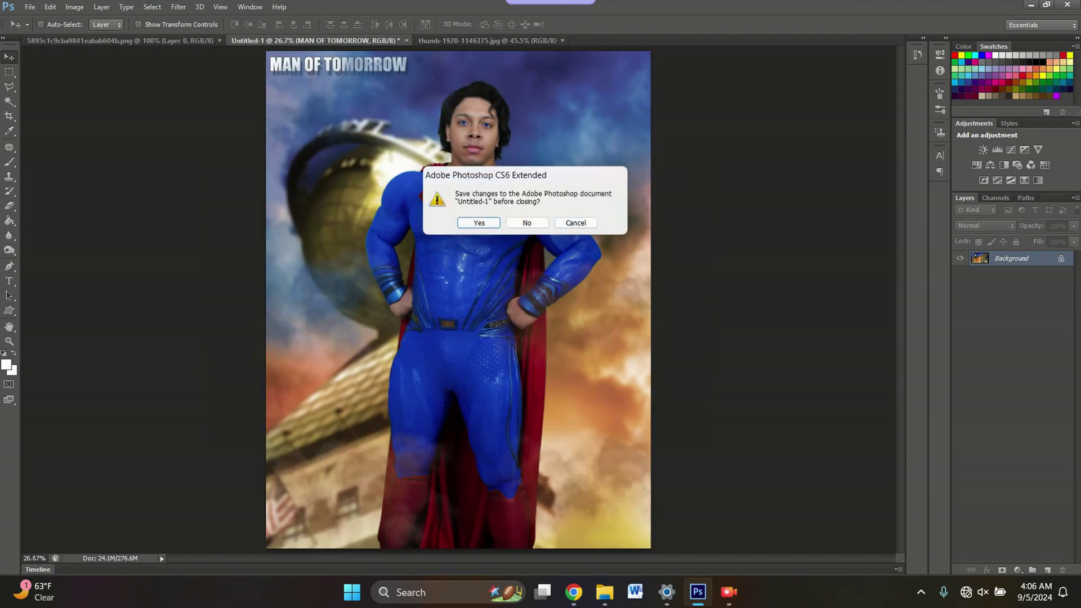
pyautogui.click(575, 222)
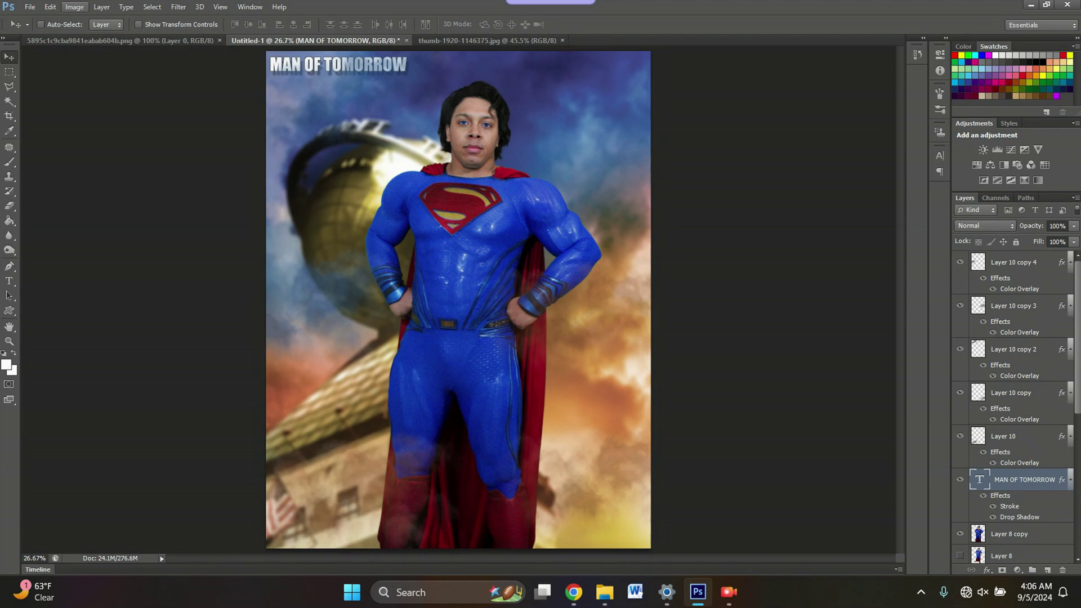
# Start saving the poster to the Outsider-01 (E:) drive as a layered TIFF named Man of Tomorrow
pyautogui.hotkey('ctrl', 'shift', 's')
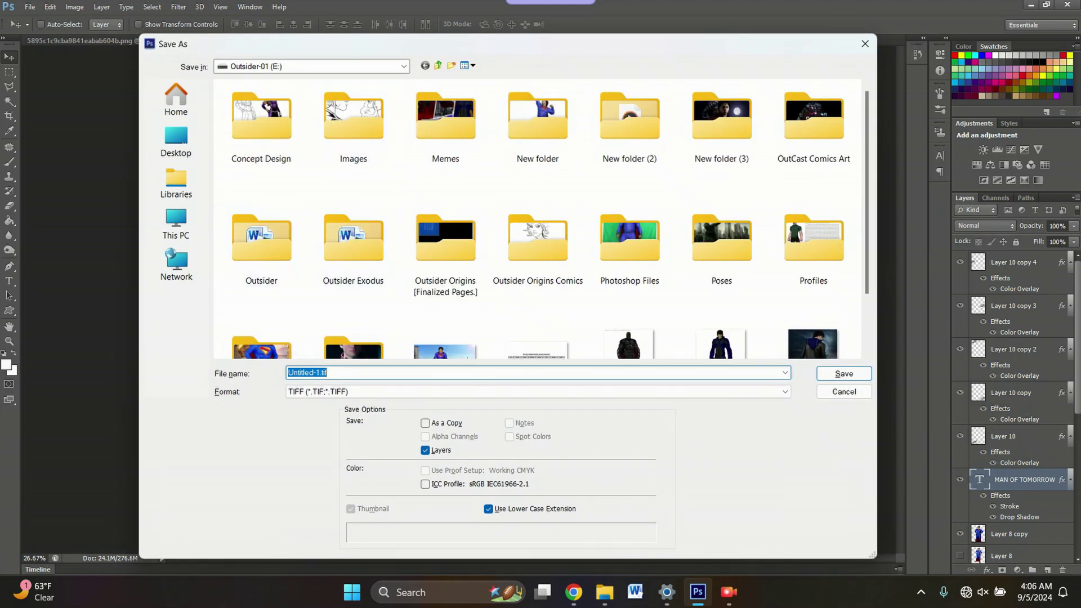
pyautogui.scroll(-2, 445, 254)
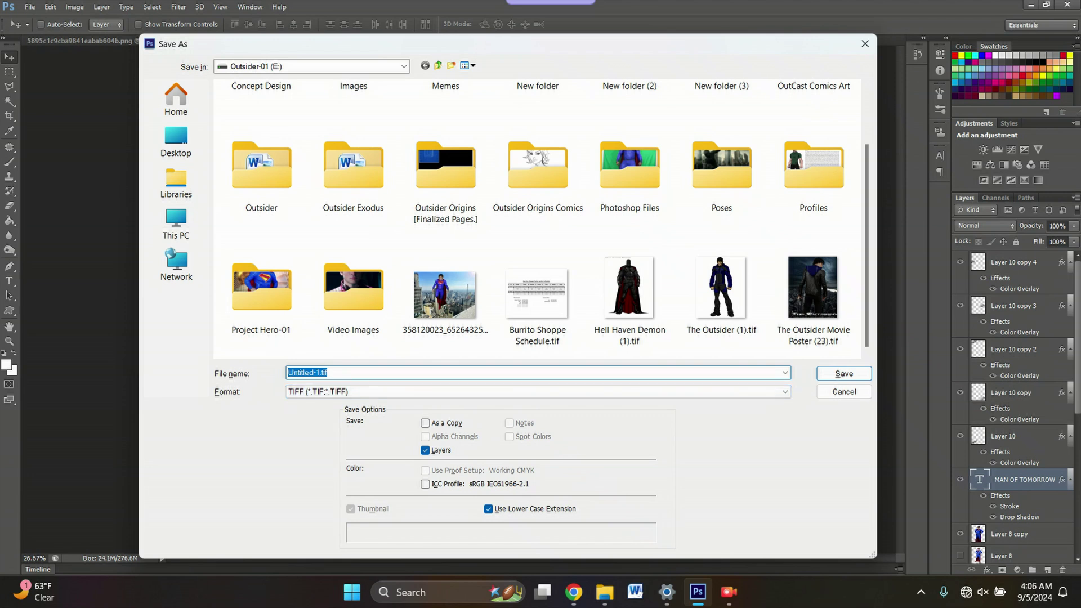
pyautogui.click(534, 391)
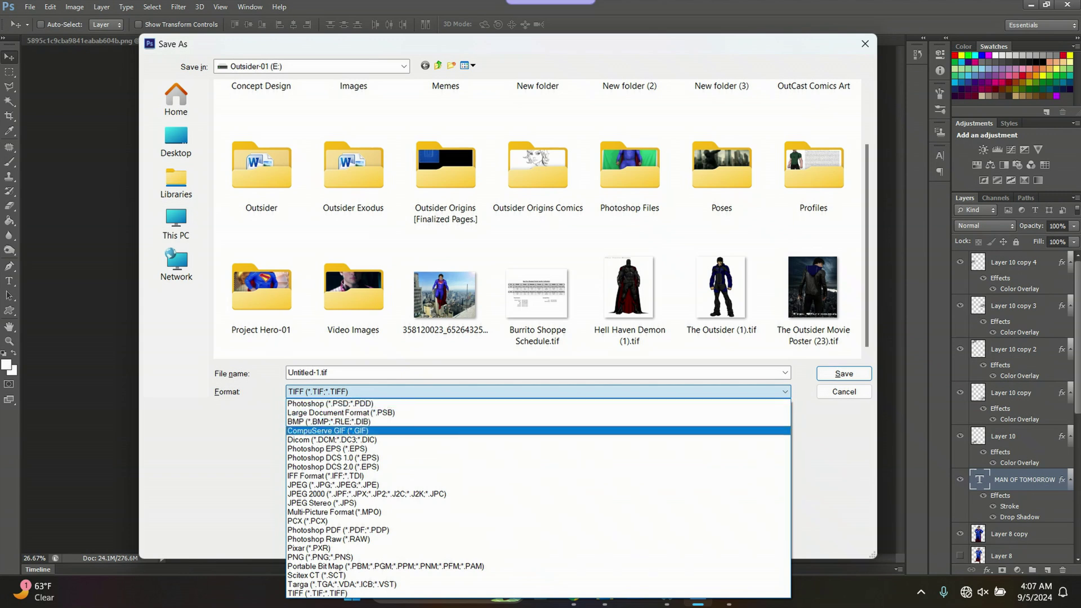
pyautogui.press('Return')
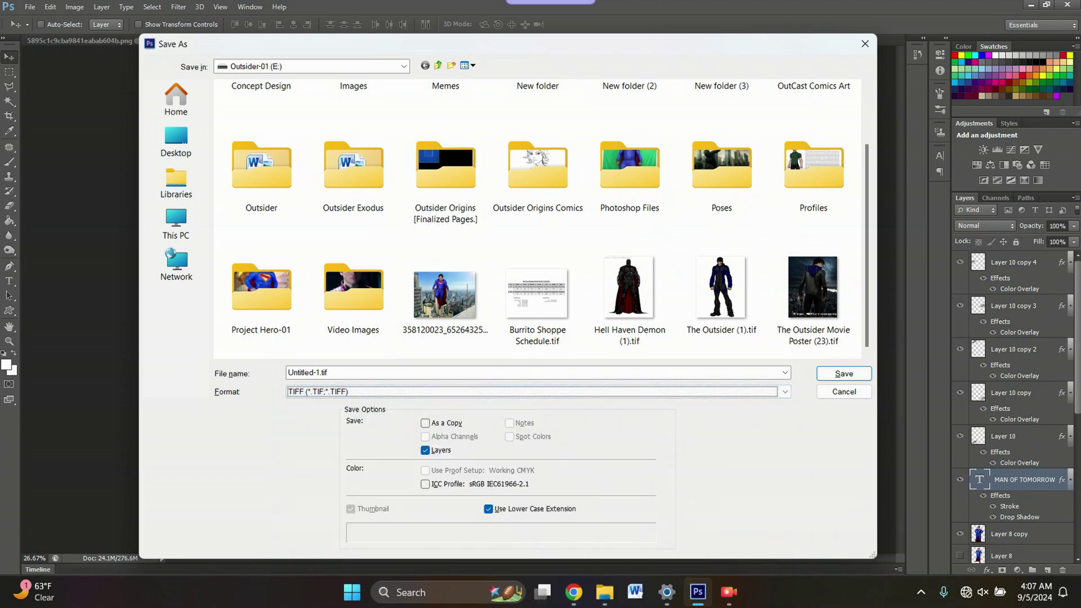
pyautogui.click(320, 373)
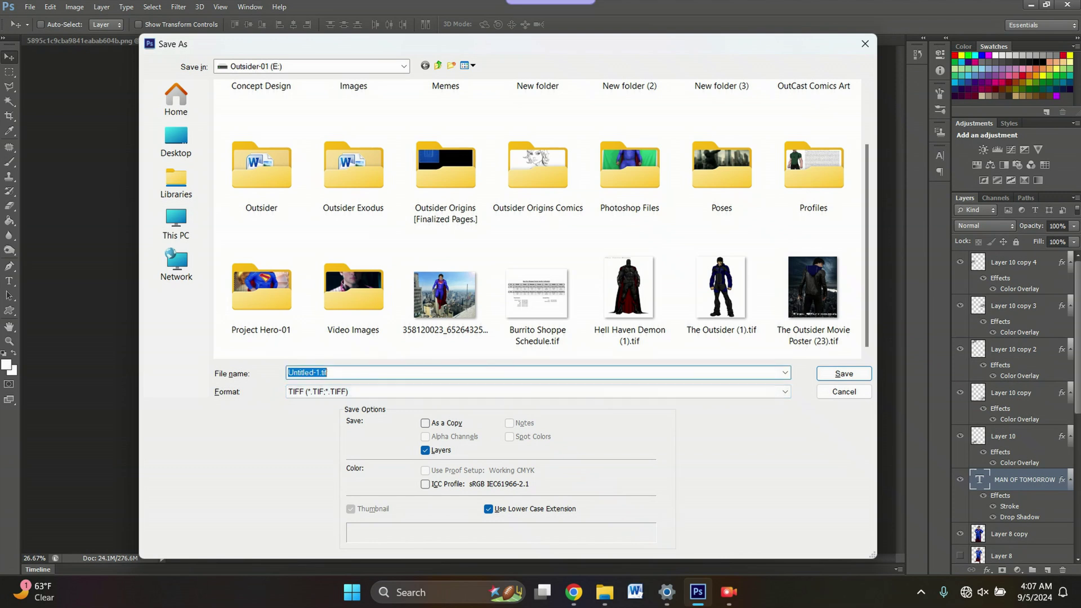
pyautogui.moveTo(320, 372); pyautogui.dragTo(288, 373)
pyautogui.write('sU')
pyautogui.press('BackSpace')
pyautogui.press('BackSpace')
pyautogui.press('BackSpace')
pyautogui.write('Super an')
pyautogui.press('BackSpace')
pyautogui.press('BackSpace')
pyautogui.press('BackSpace')
pyautogui.press('BackSpace')
pyautogui.press('BackSpace')
pyautogui.press('BackSpace')
pyautogui.press('BackSpace')
pyautogui.press('BackSpace')
pyautogui.write('Man of Tomorrow')
pyautogui.press('Return')
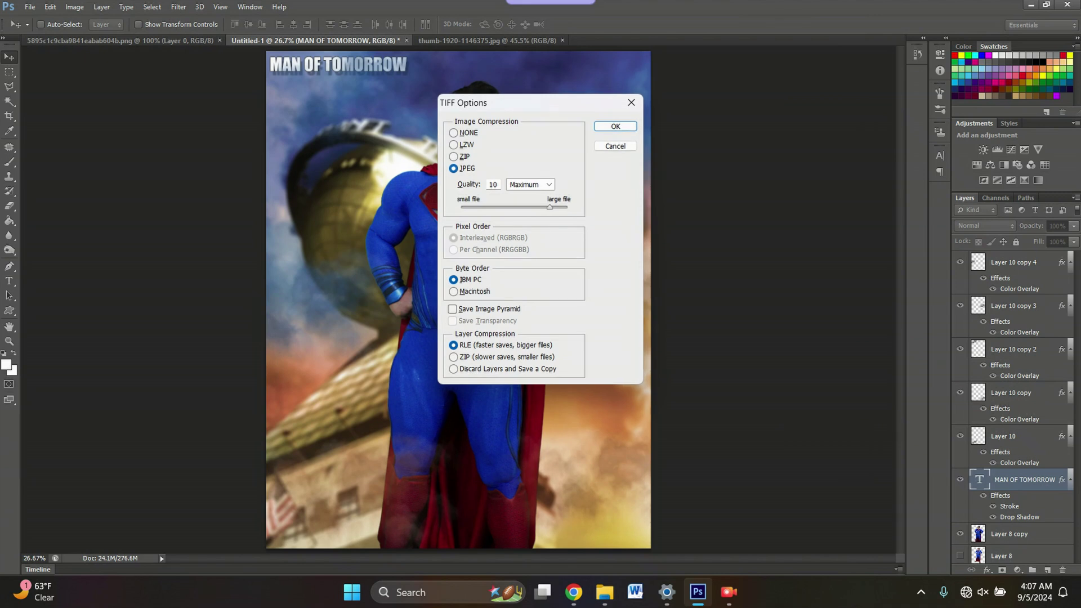
# Complete the TIFF save with JPEG image compression, IBM PC byte order and RLE layer compression, keeping the layers
pyautogui.click(454, 168)
pyautogui.press('Tab')
pyautogui.press('Up')
pyautogui.press('Up')
pyautogui.press('Return')
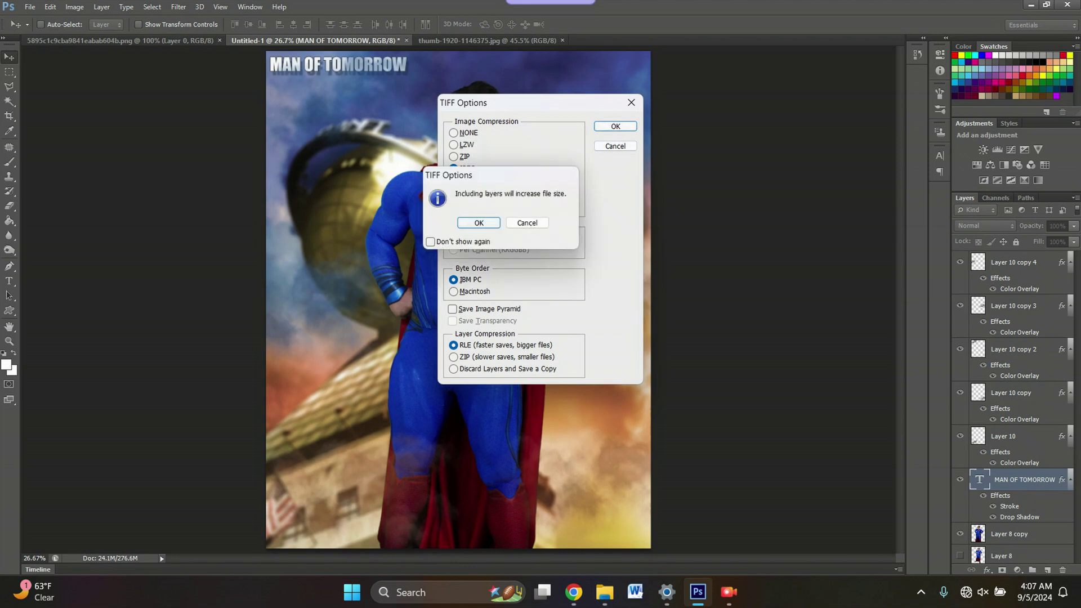
pyautogui.press('Return')
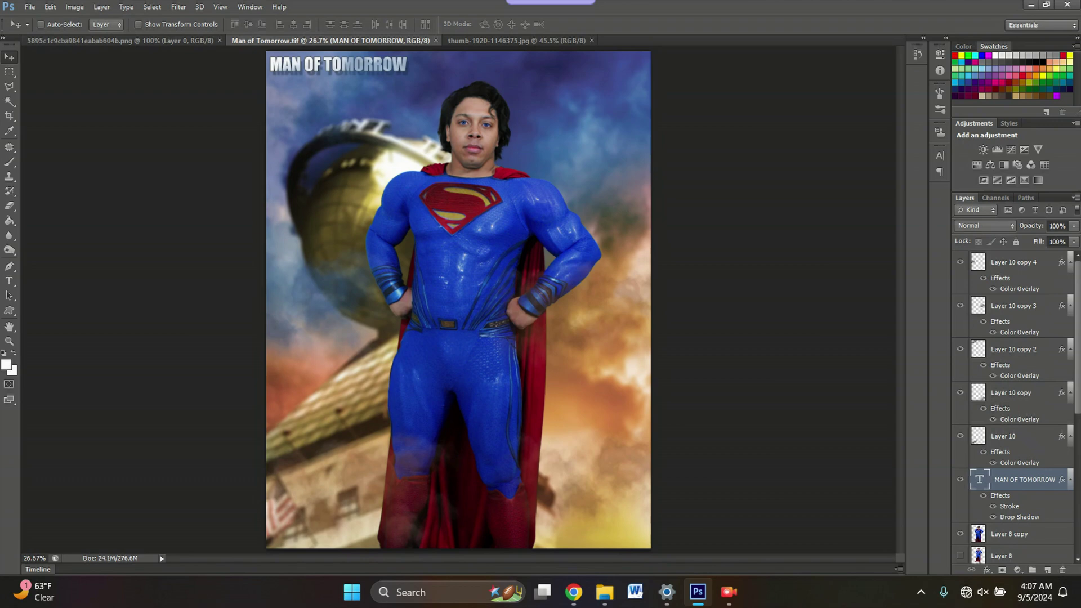
# Save a JPEG copy of the poster as Man of Tomorrow.jpg with High quality and Baseline ("Standard") format
pyautogui.click(30, 6)
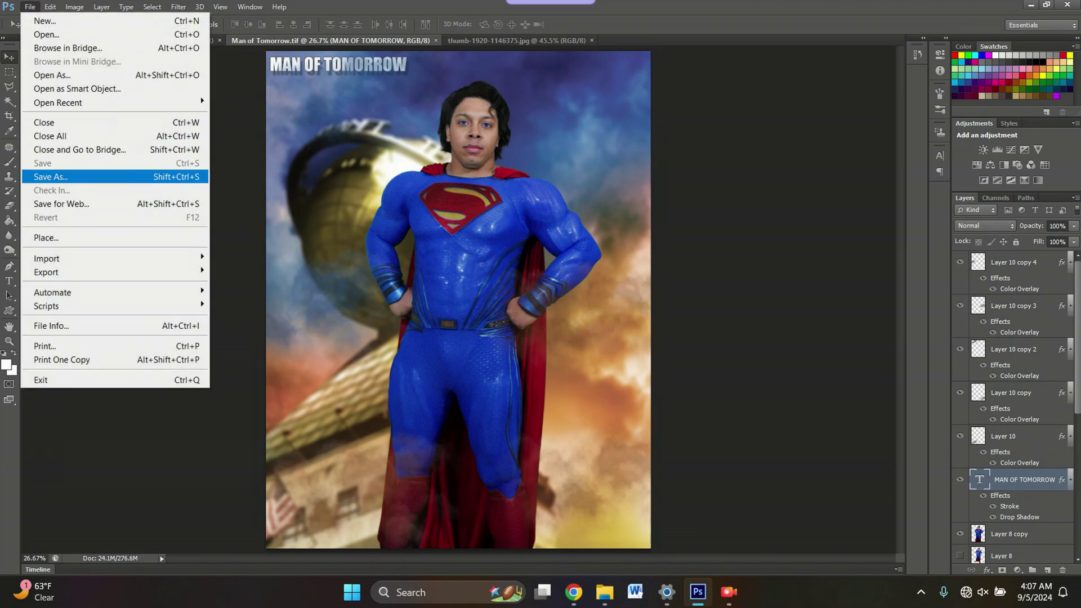
pyautogui.click(50, 176)
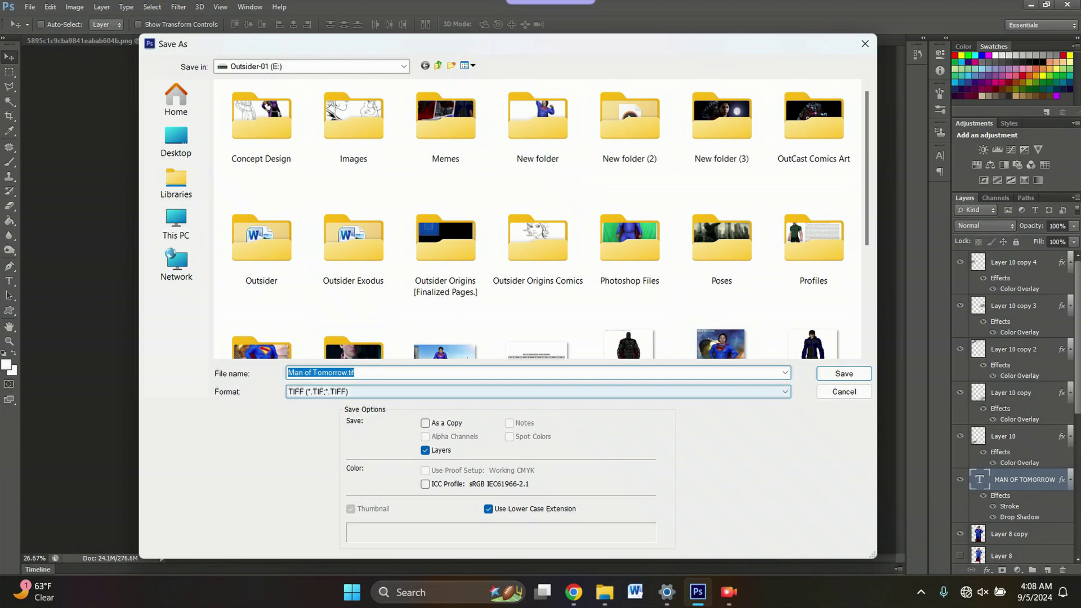
pyautogui.click(537, 391)
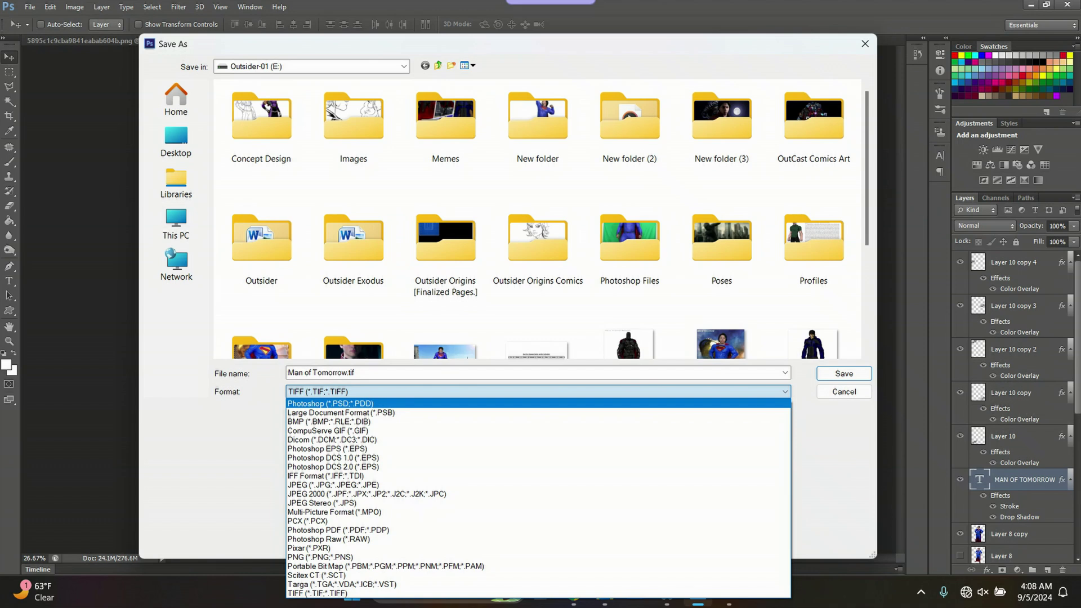
pyautogui.click(333, 485)
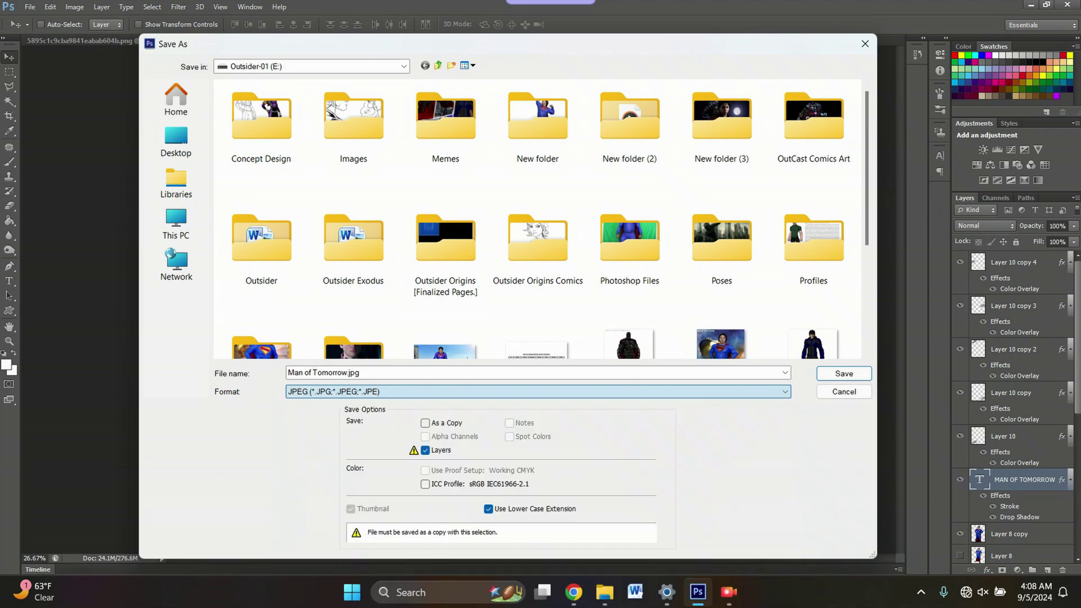
pyautogui.press('Return')
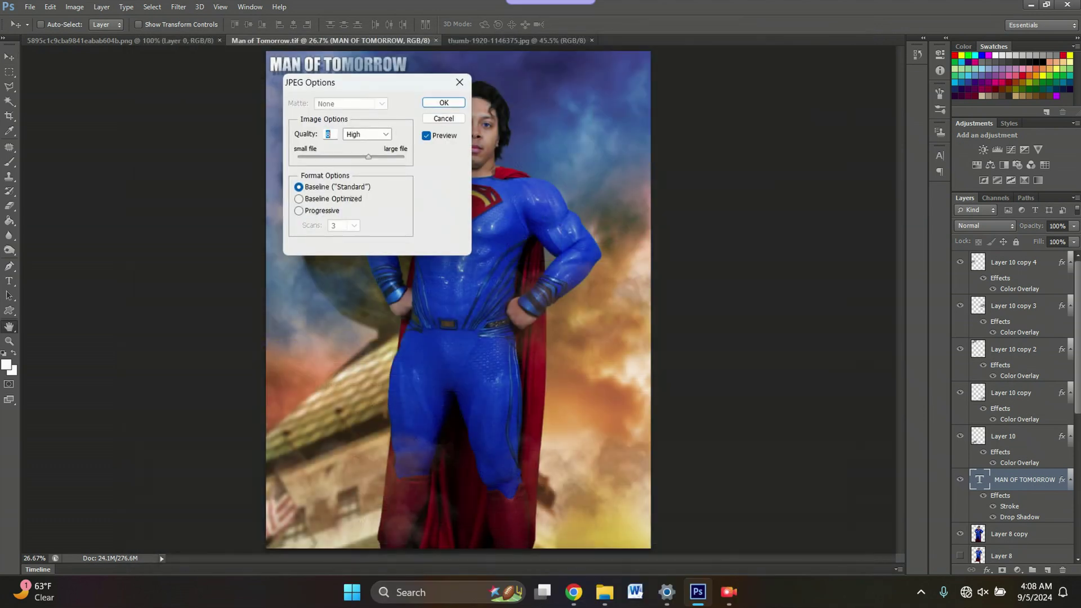
pyautogui.press('Return')
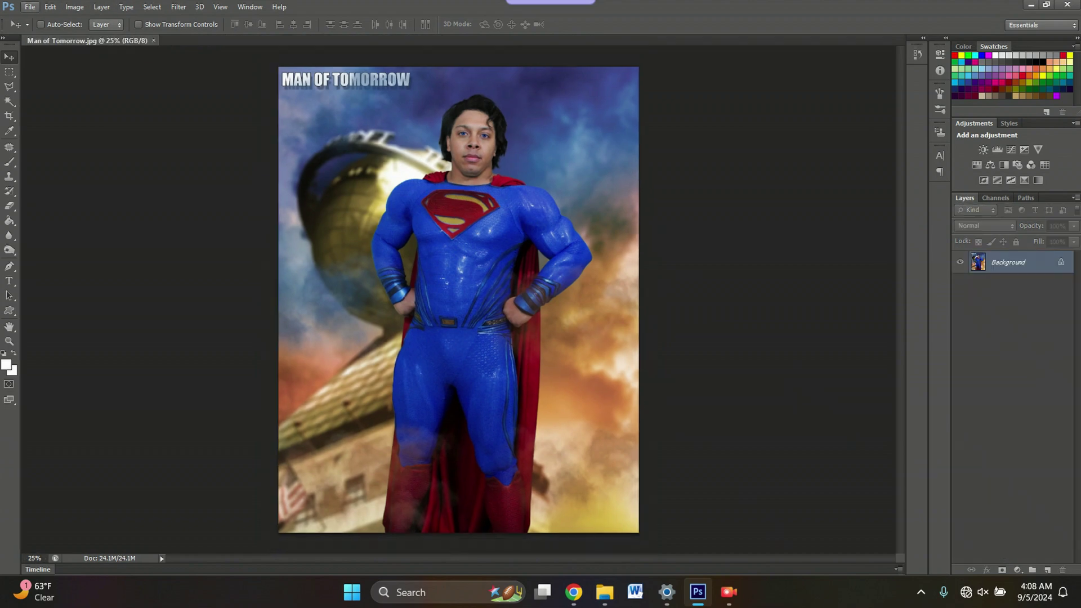
# Add a 50-300mm Zoom lens flare at 129% brightness on the right edge of the flattened poster, below the figure's elbow
pyautogui.click(74, 7)
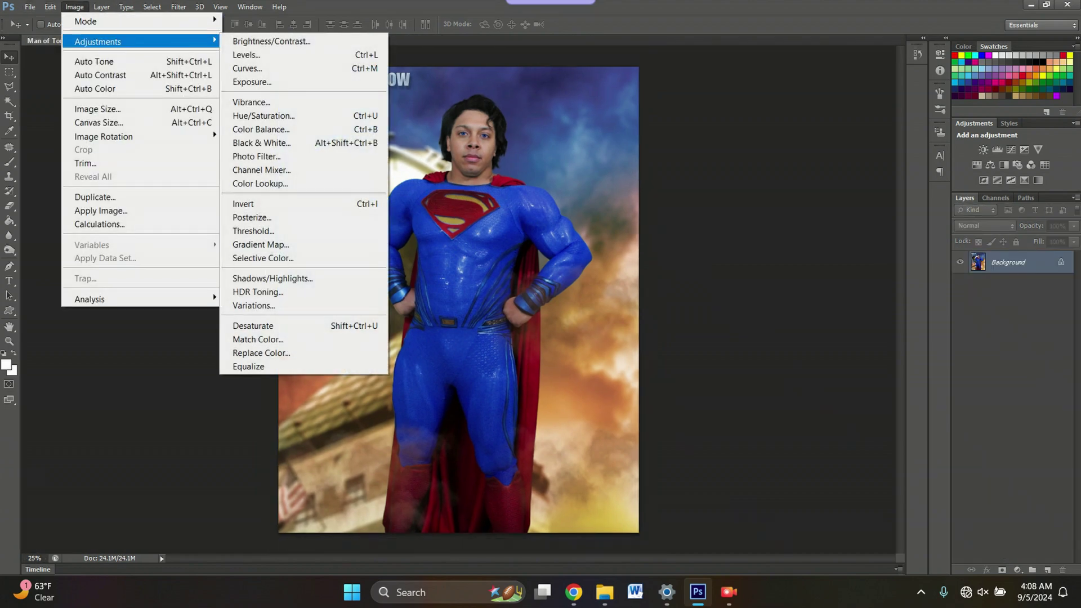
pyautogui.click(179, 7)
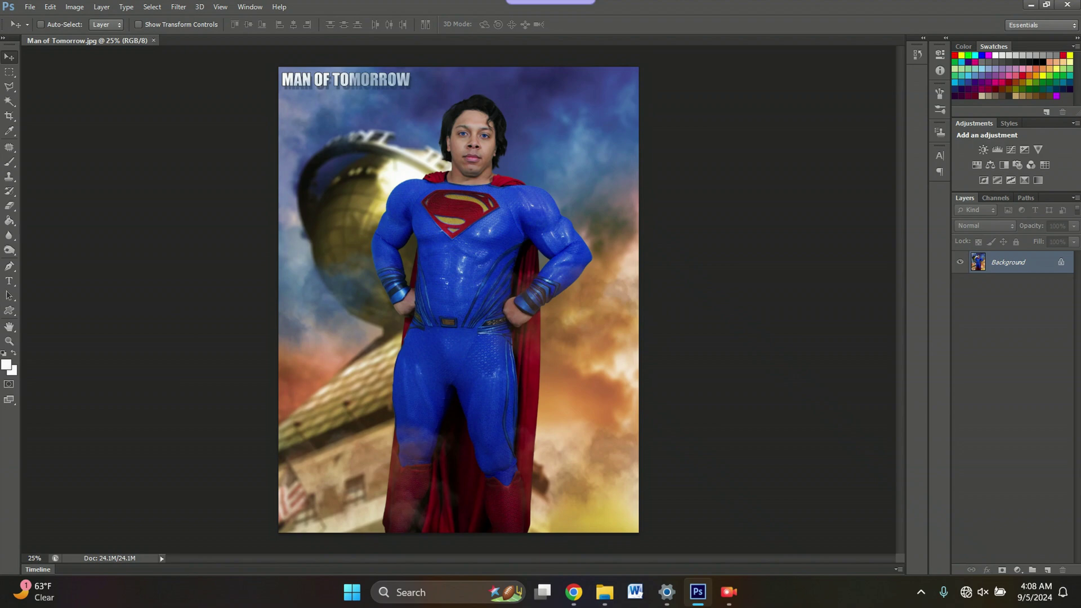
pyautogui.click(152, 7)
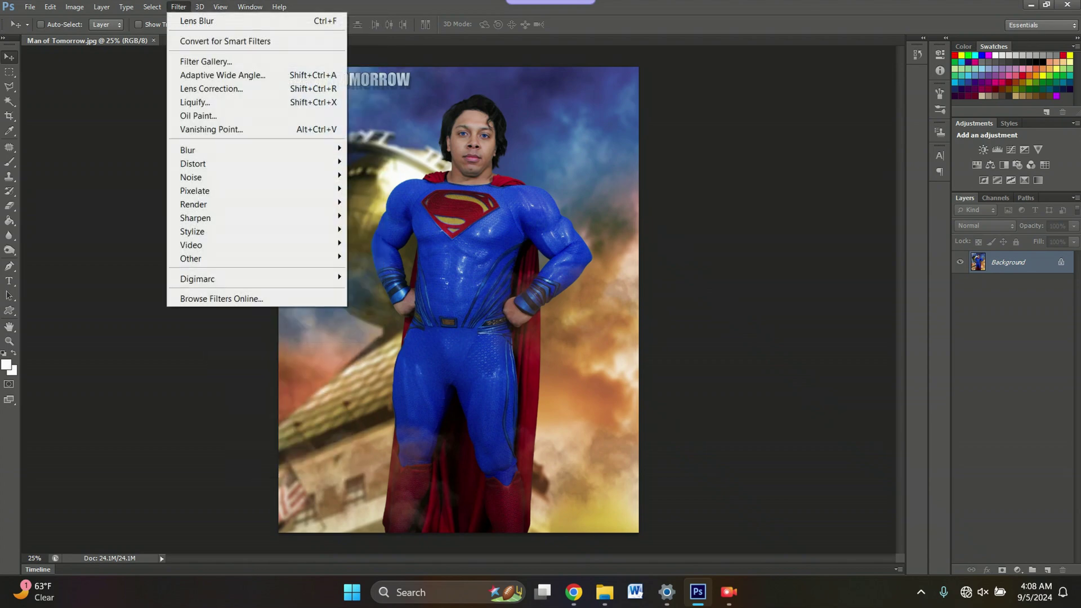
pyautogui.moveTo(225, 177)
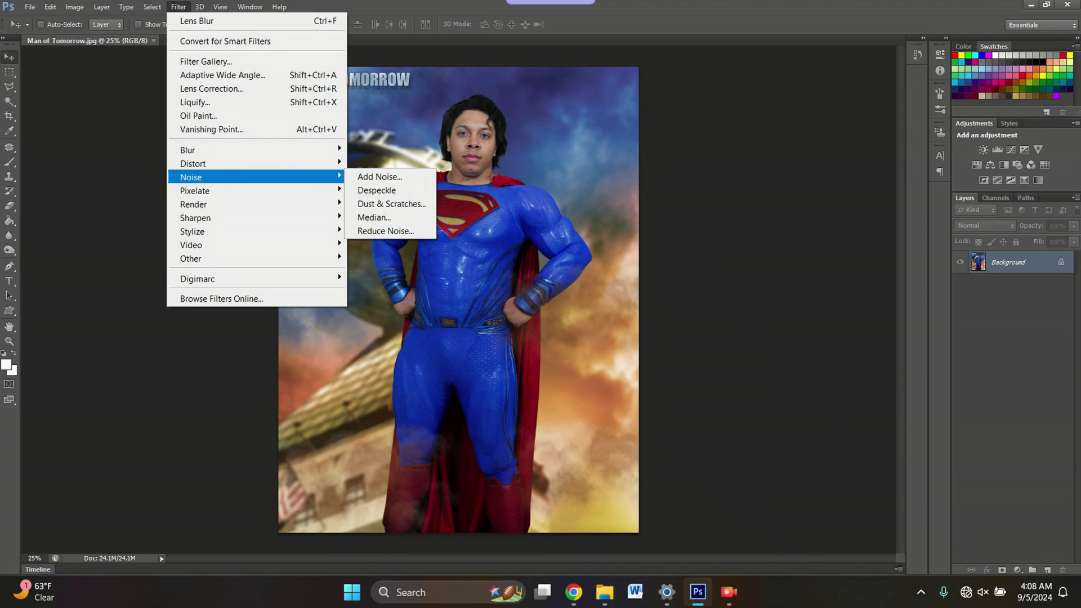
pyautogui.moveTo(225, 217)
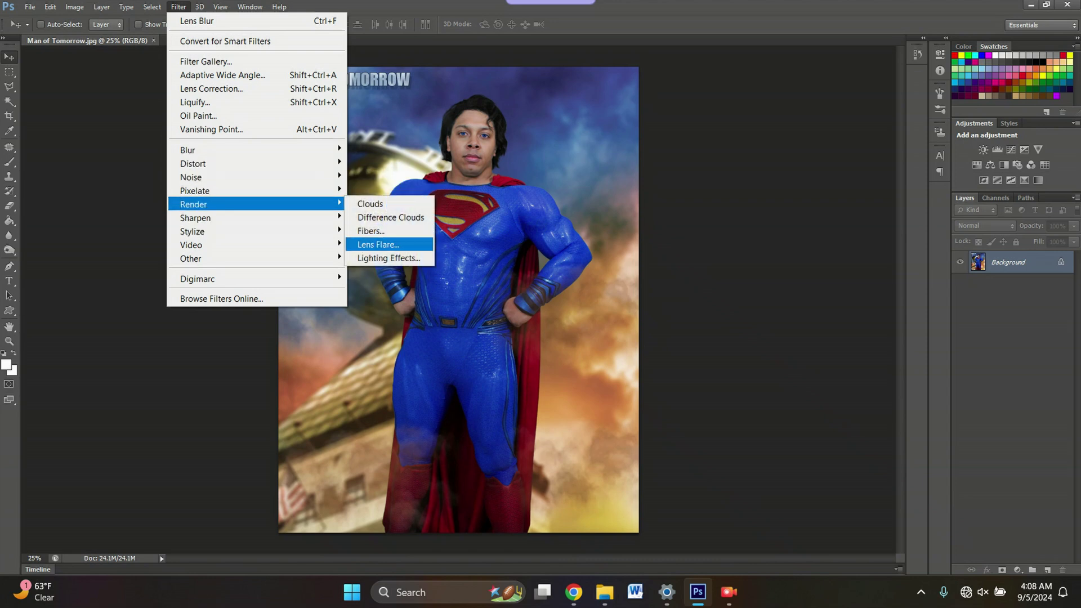
pyautogui.click(378, 244)
pyautogui.click(525, 214)
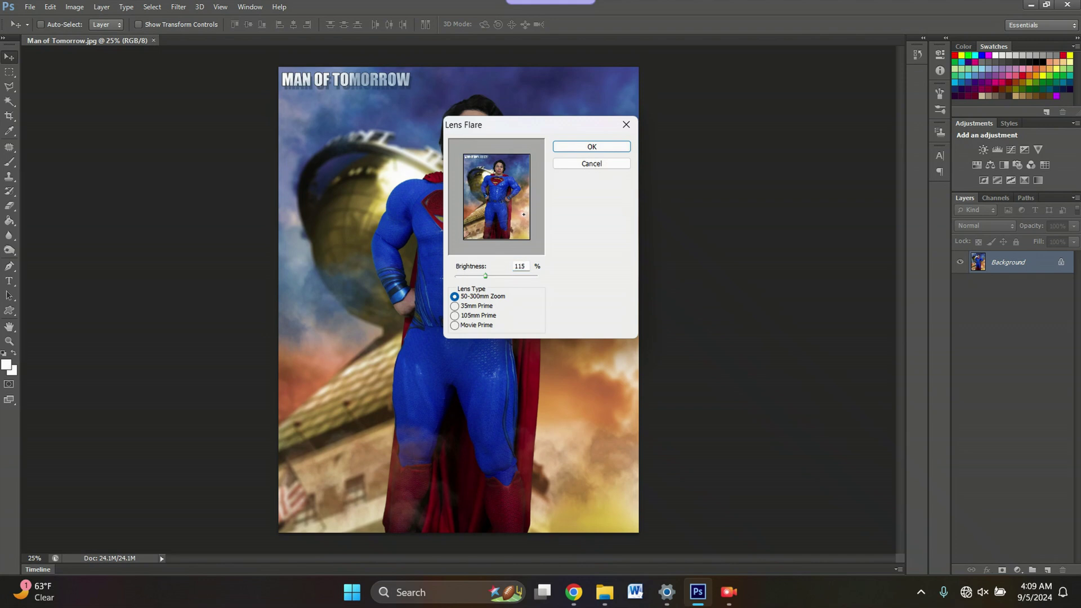
pyautogui.moveTo(486, 276); pyautogui.dragTo(489, 275)
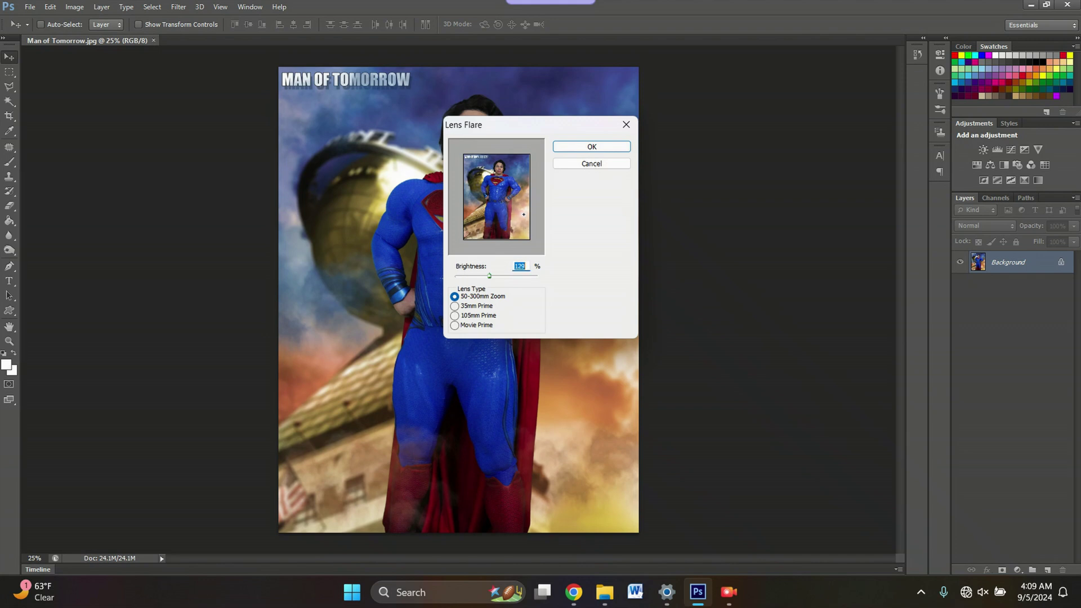
pyautogui.click(527, 214)
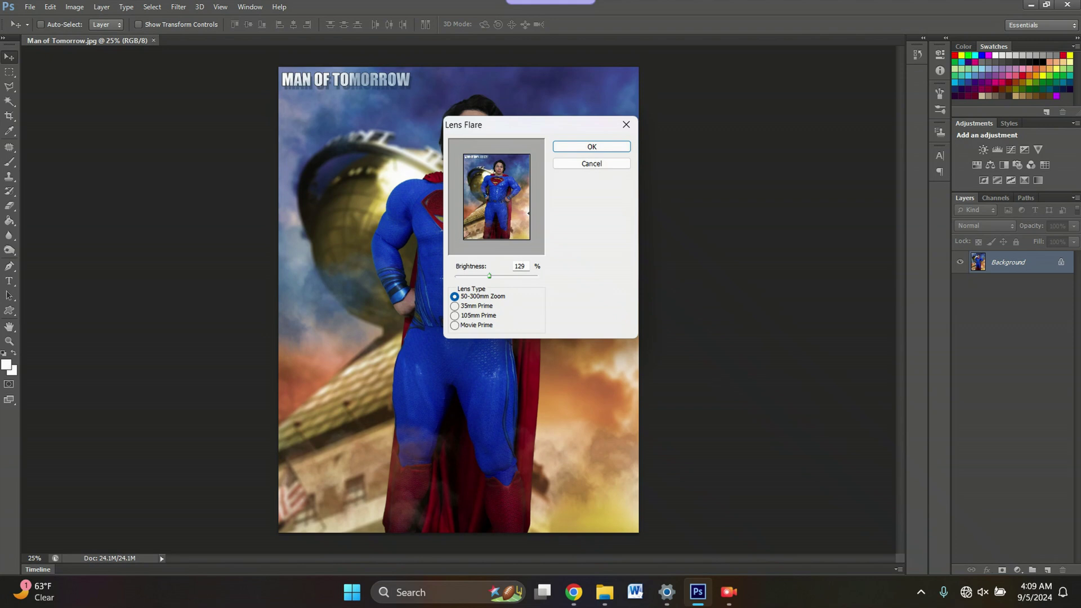
pyautogui.press('Return')
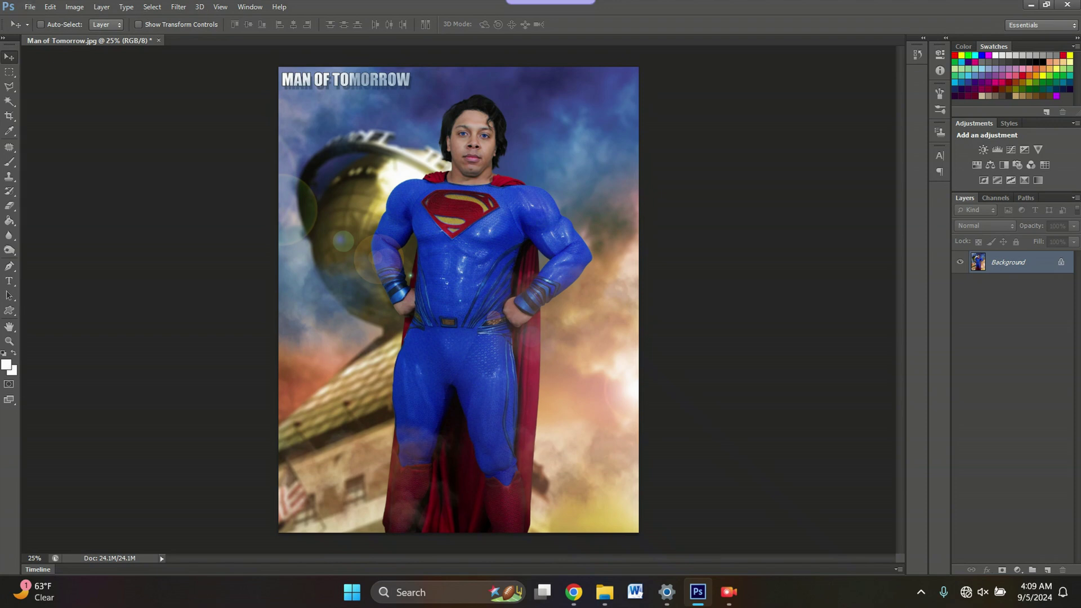
# Select the whole poster with the rectangular marquee and save the changes to Man of Tomorrow.jpg
pyautogui.click(9, 72)
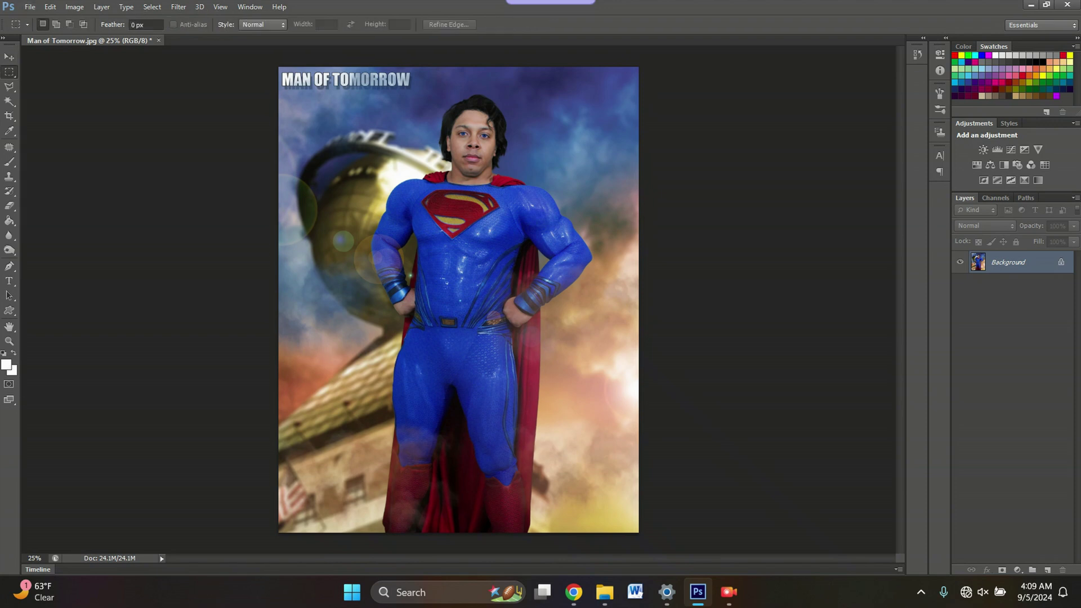
pyautogui.moveTo(276, 64); pyautogui.dragTo(761, 549)
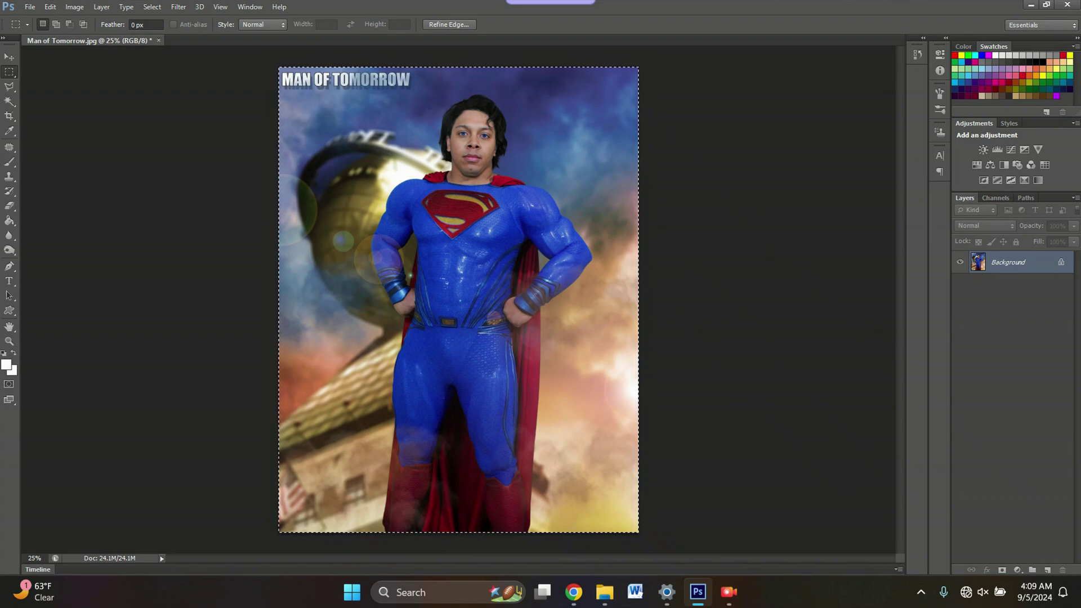
pyautogui.hotkey('ctrl', 's')
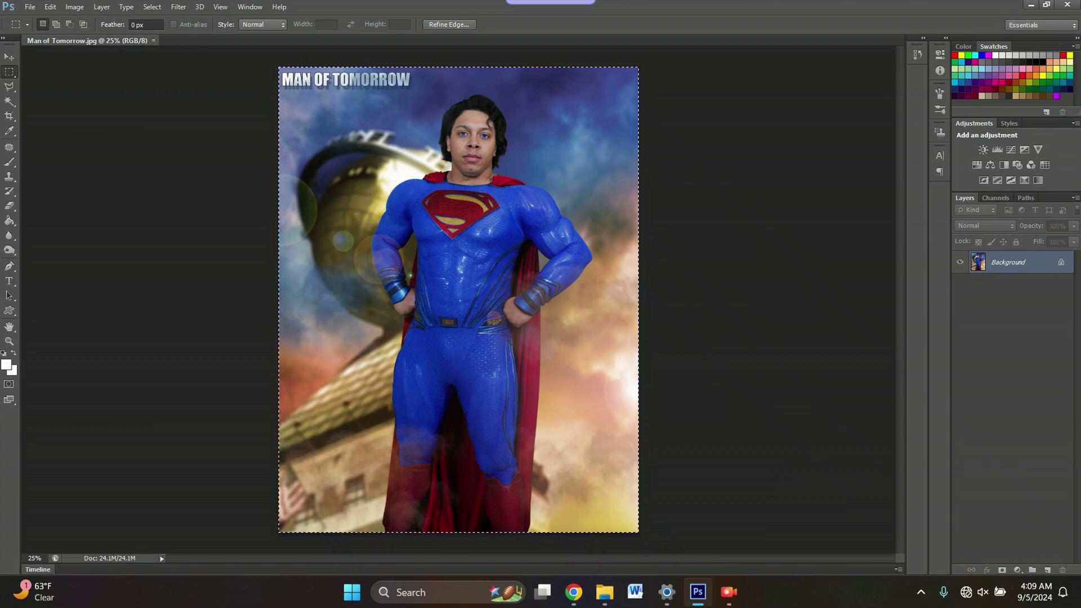